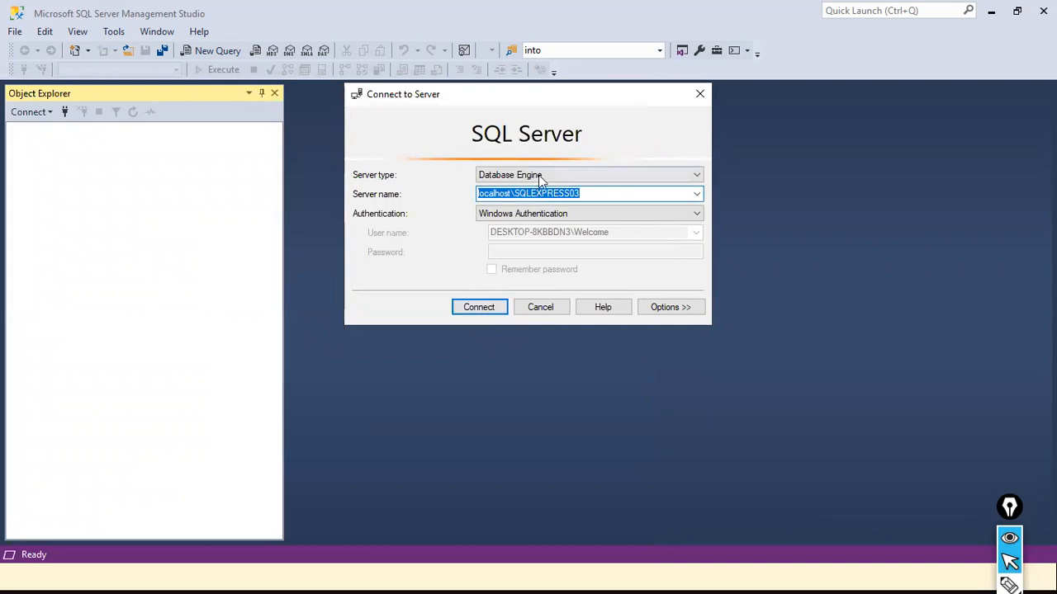
Connect to the localhost\SQLEXPRESS03 Database Engine with Windows Authentication.
click(605, 191)
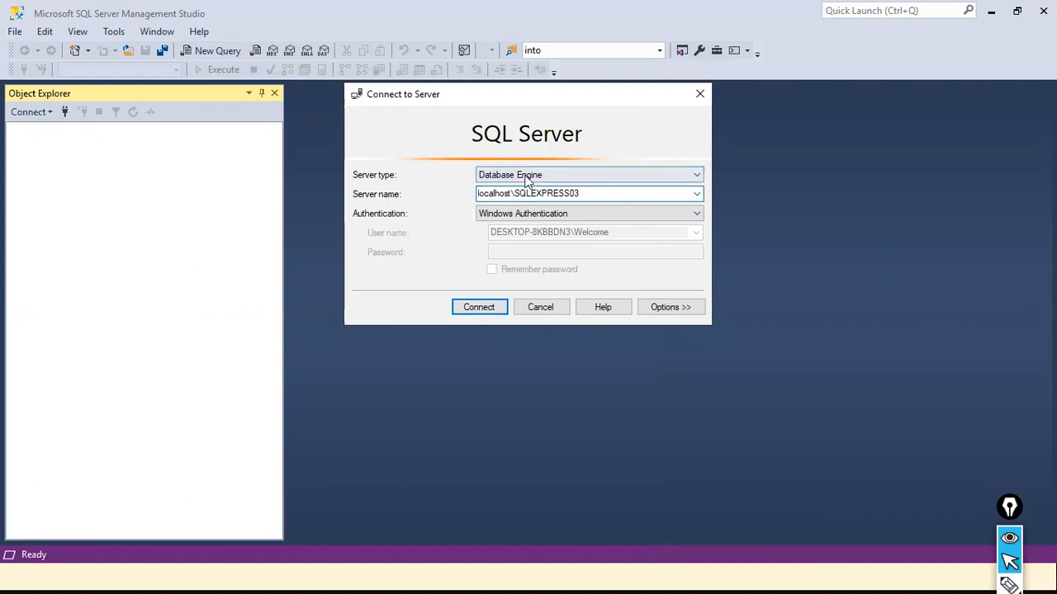
click(479, 307)
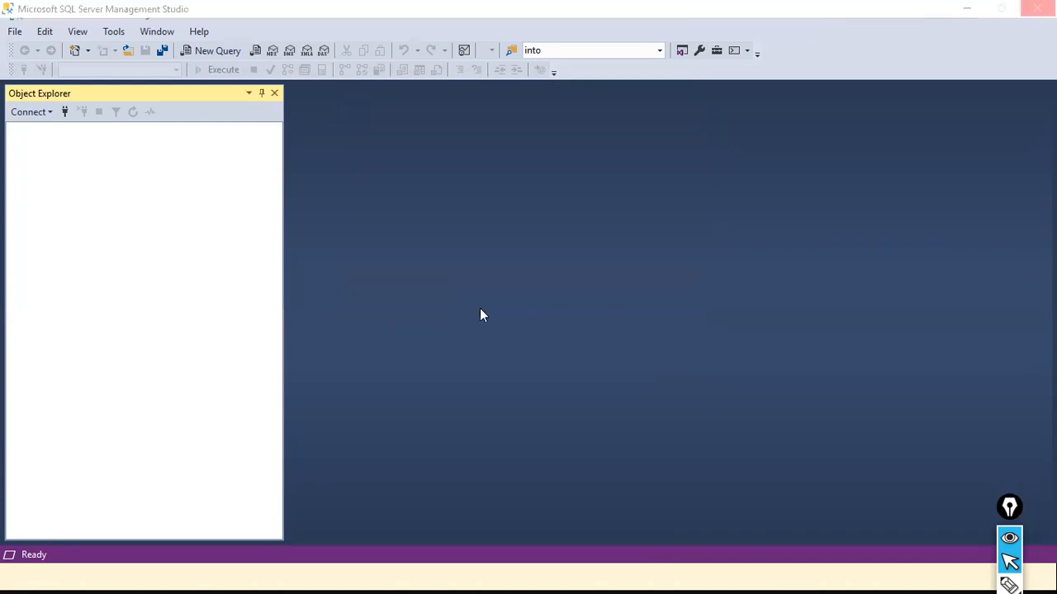
Find Power BI Desktop in the Windows search and launch it.
key(super)
text(power bi)
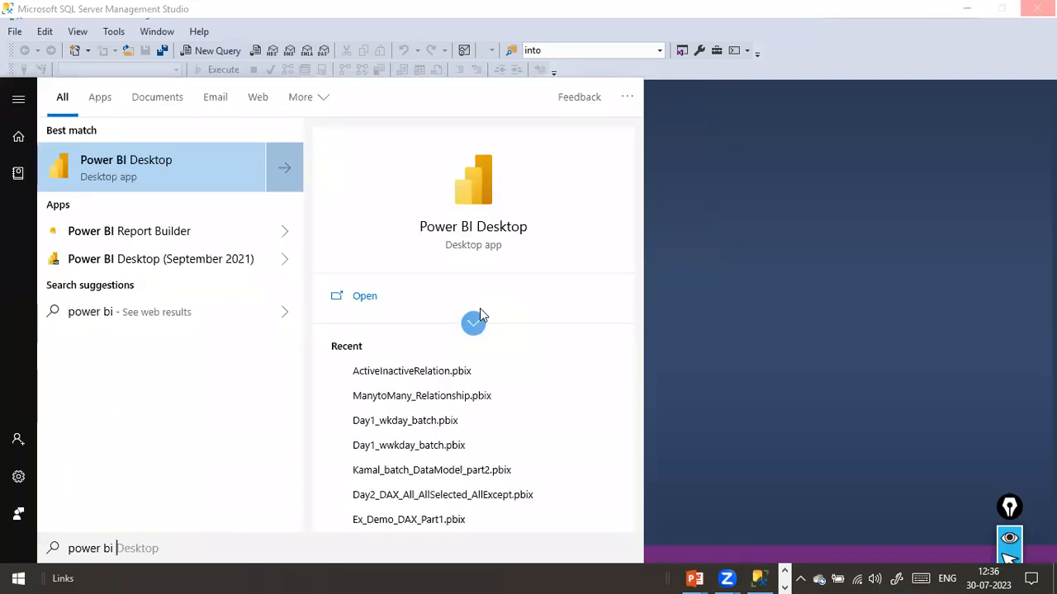
click(209, 174)
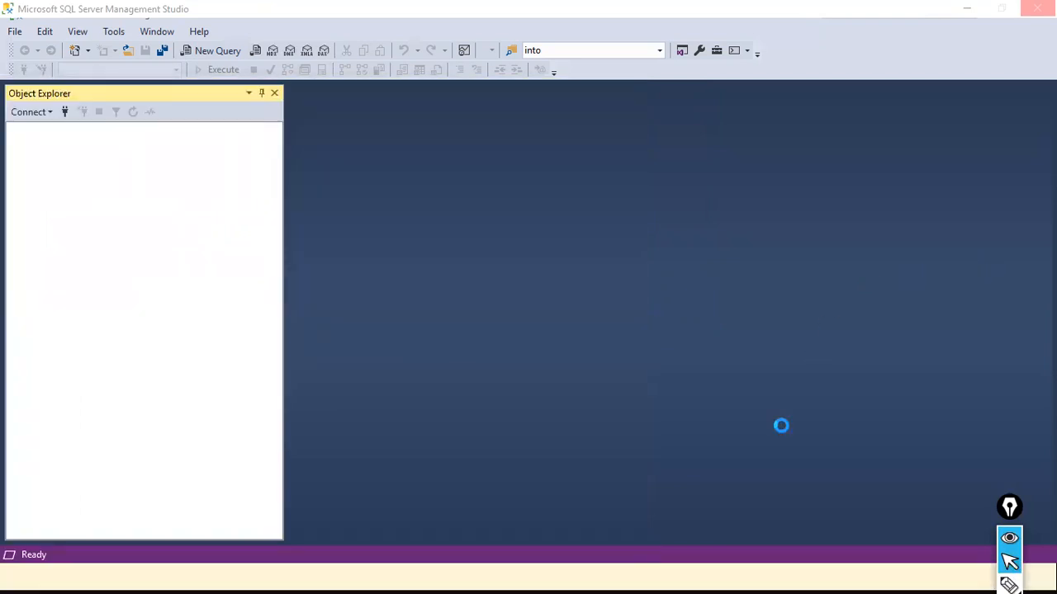
Return to SQL Server Management Studio and restore its maximized window to a smaller size.
key(super)
click(783, 572)
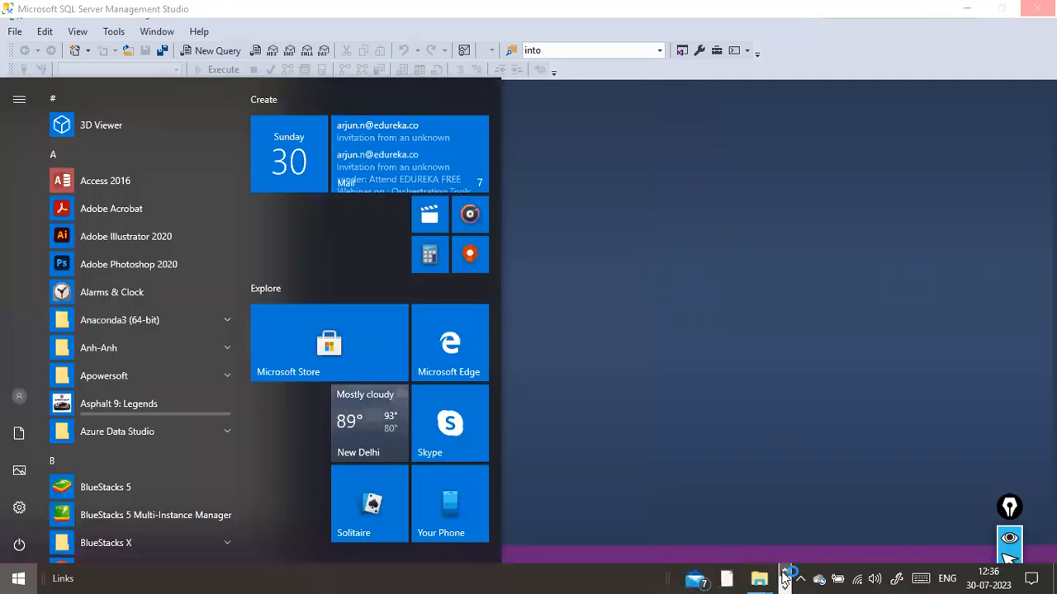
click(768, 440)
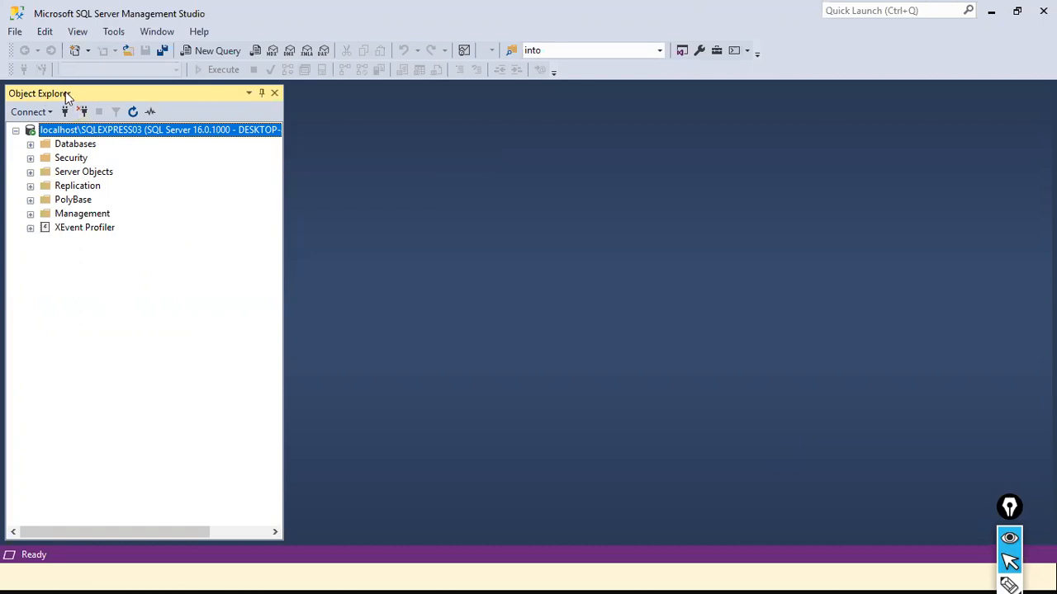
double_click(87, 7)
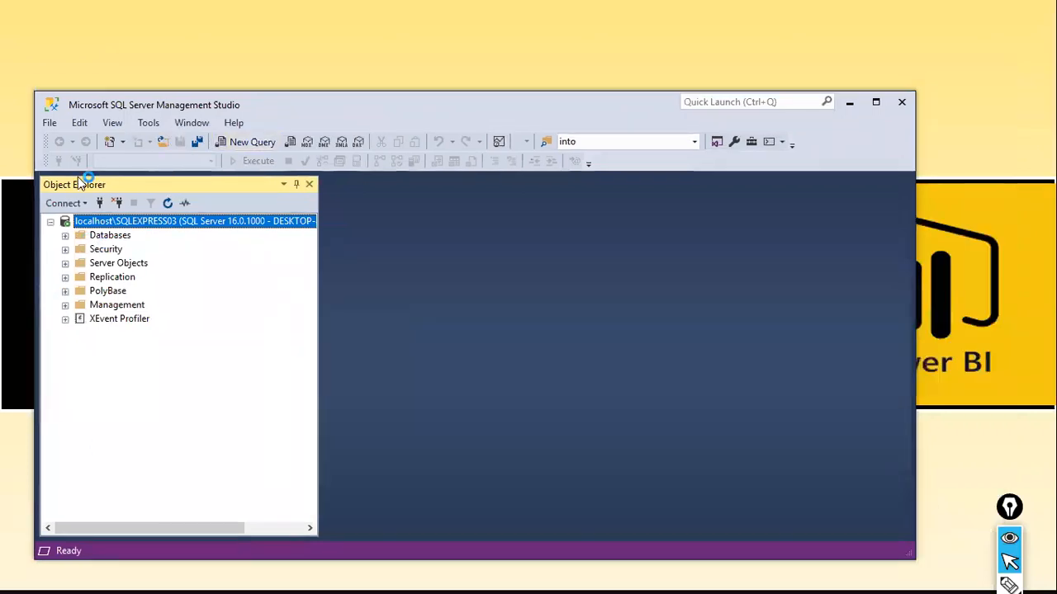
Expand the server's Databases folder and start creating a new database in it.
click(65, 236)
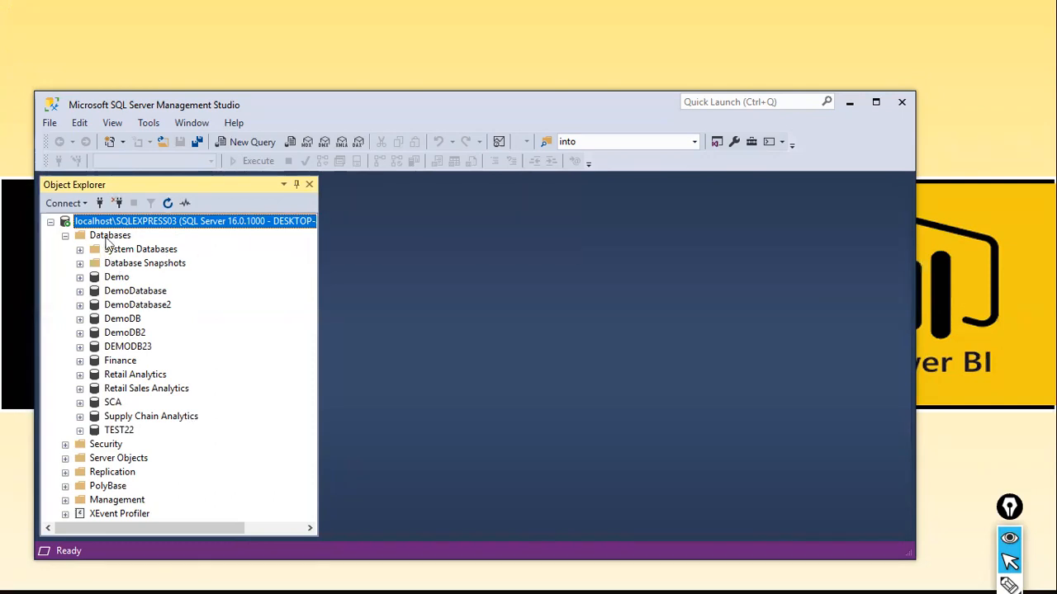
click(109, 236)
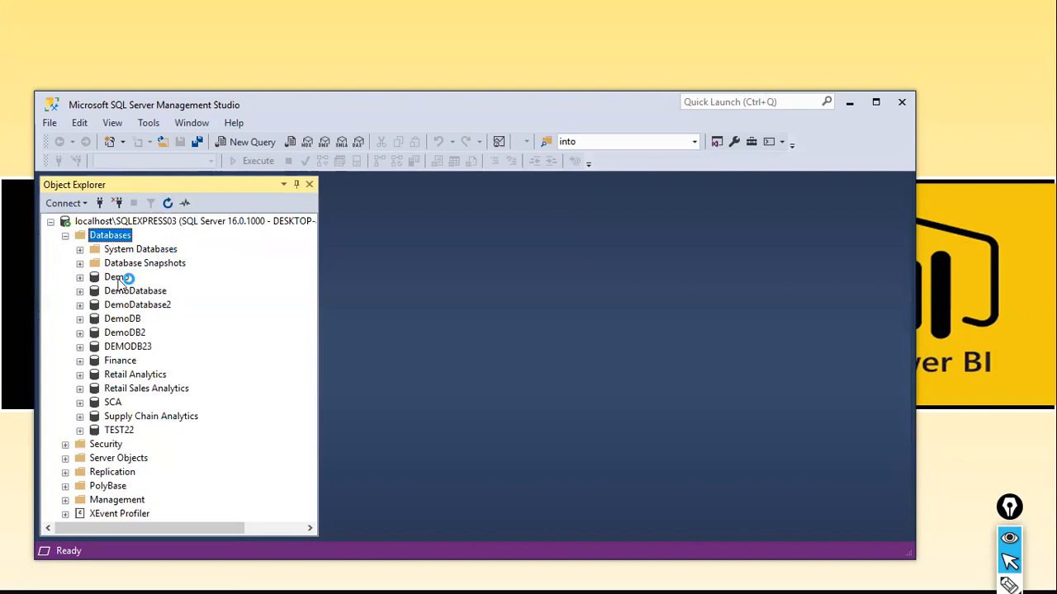
click(101, 237)
click(102, 237)
right_click(103, 241)
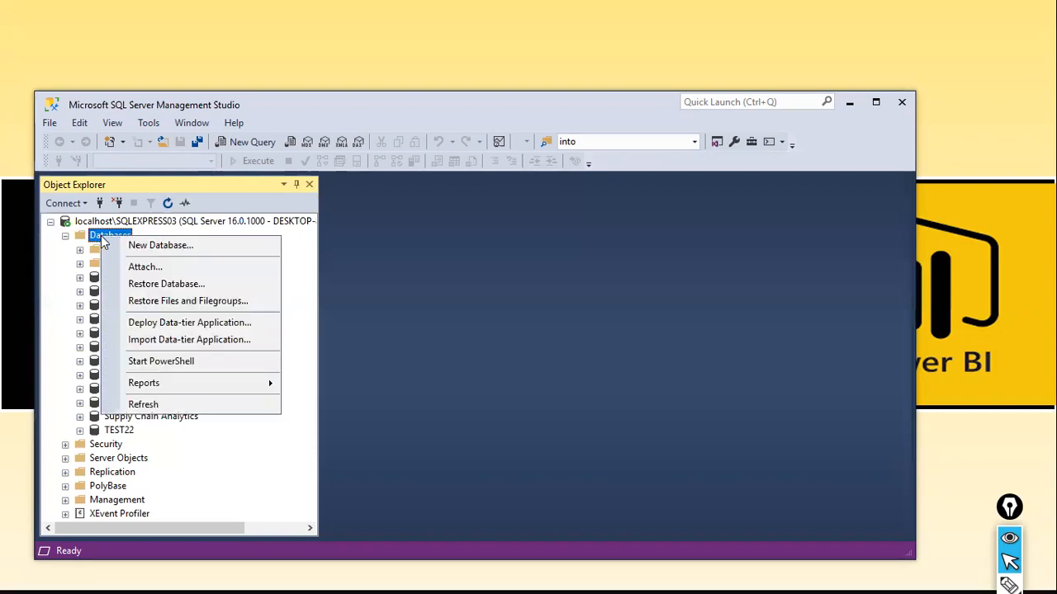
click(170, 245)
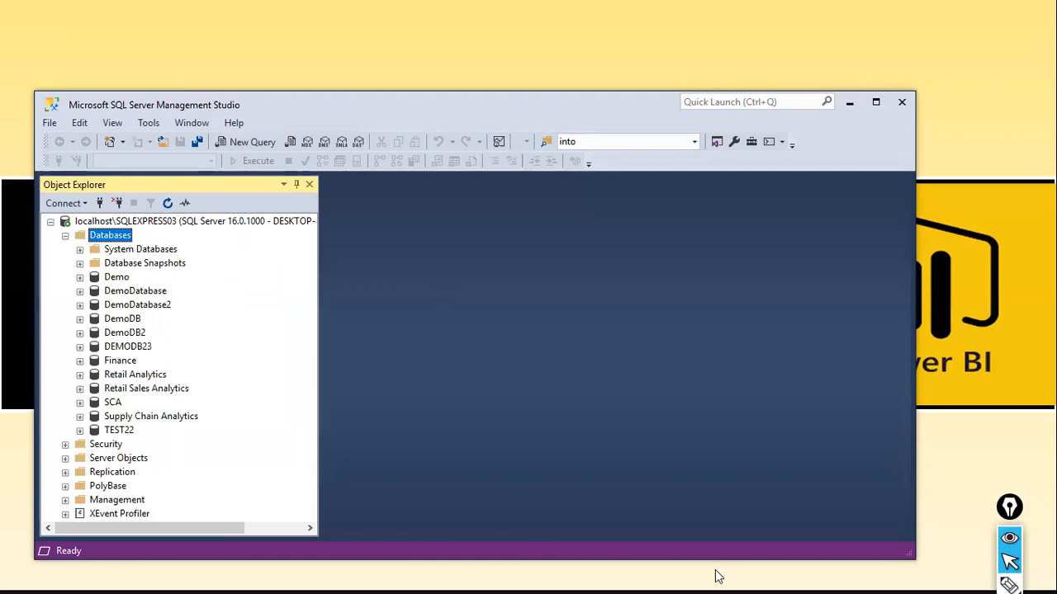
mouse_move(776, 578)
key(super)
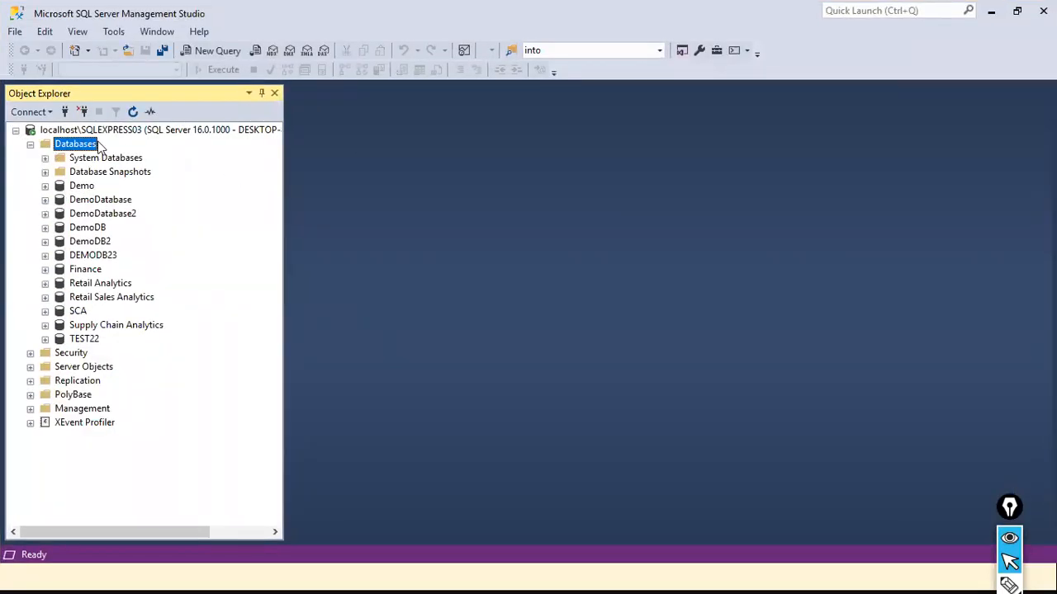
right_click(80, 145)
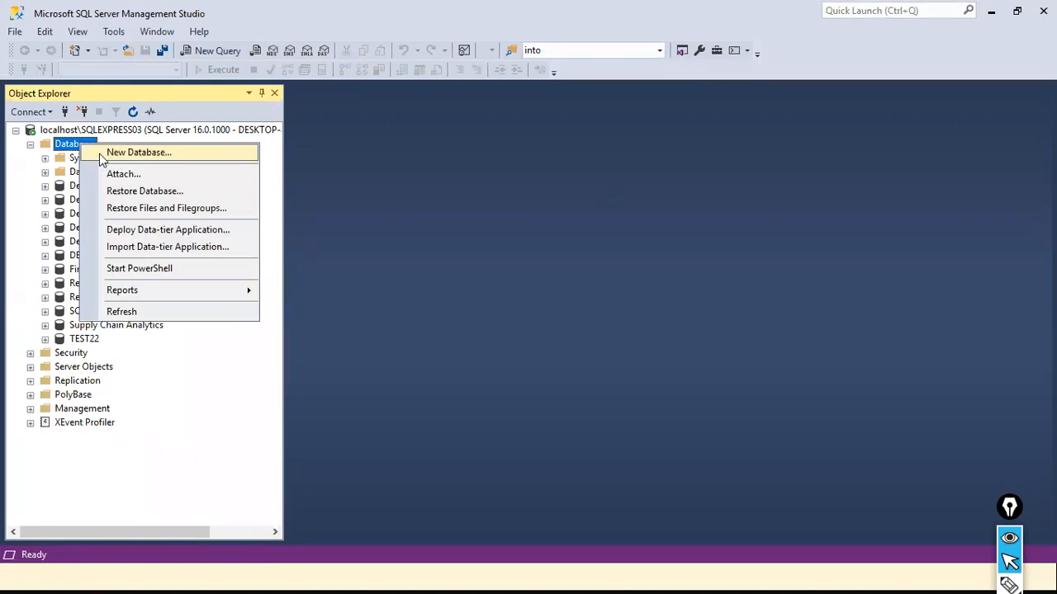
click(593, 218)
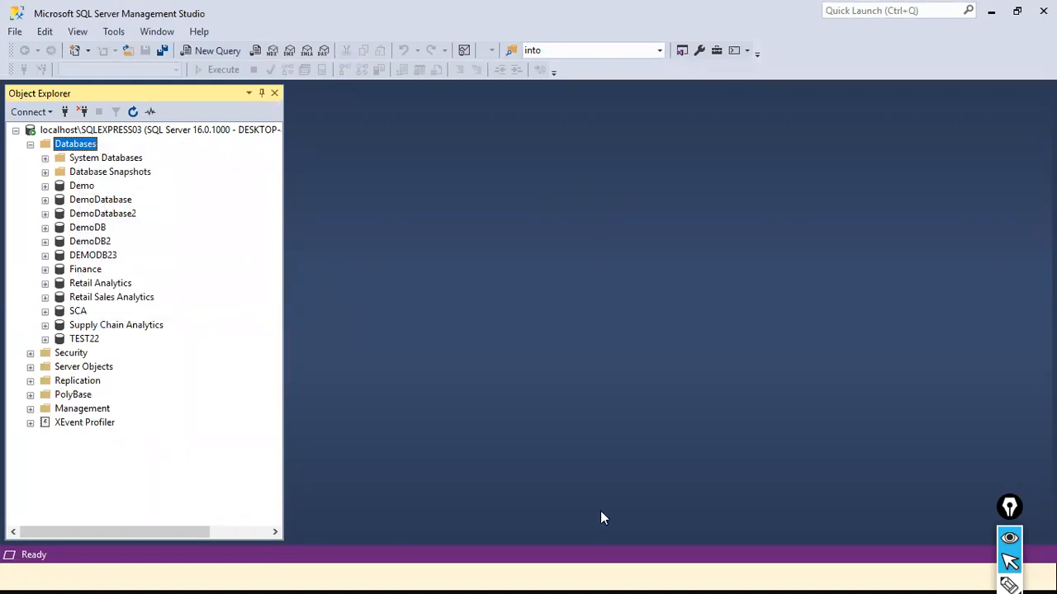
mouse_move(739, 578)
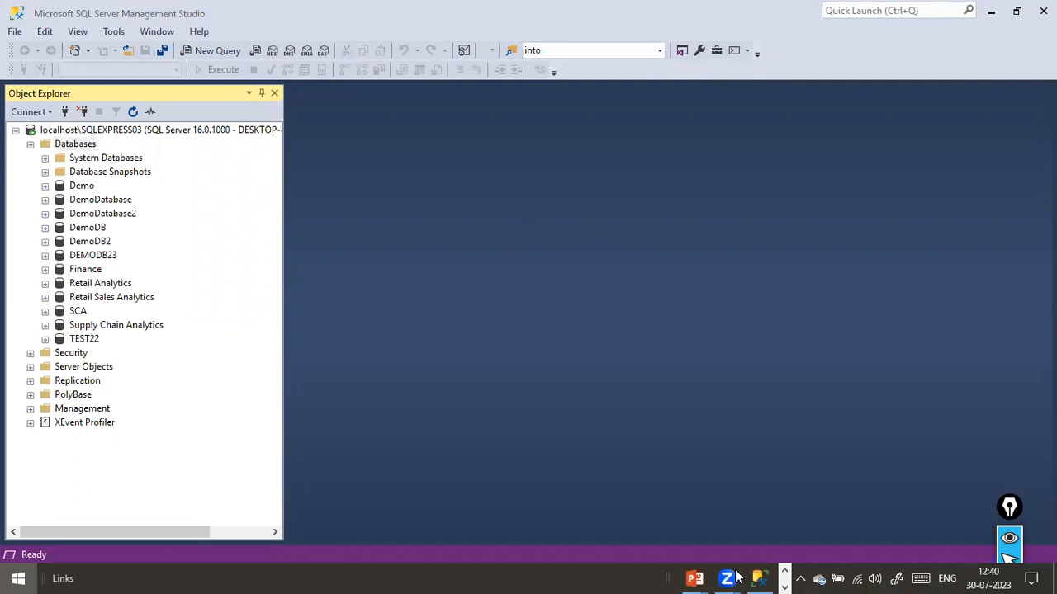
key(super)
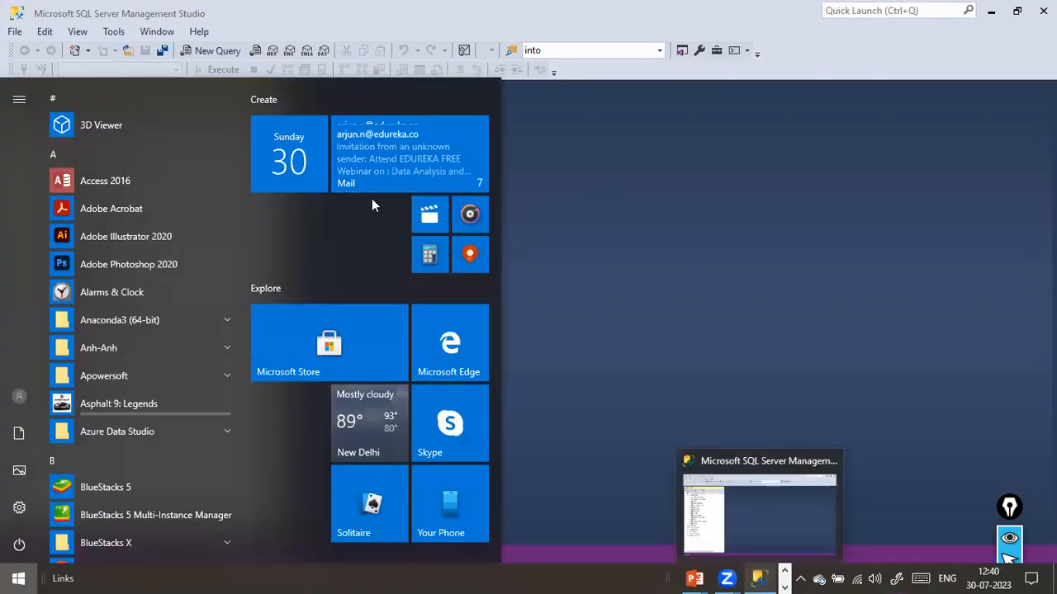
key(Escape)
Open the New Database dialog for the Databases folder and restore the main window to a smaller size behind it.
key(shift+F10)
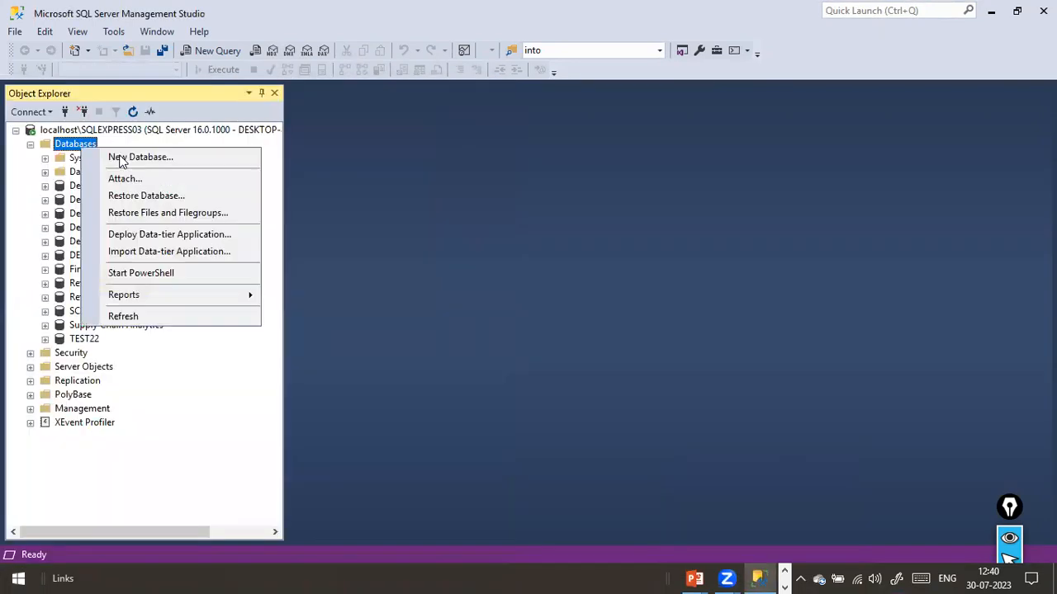
click(120, 155)
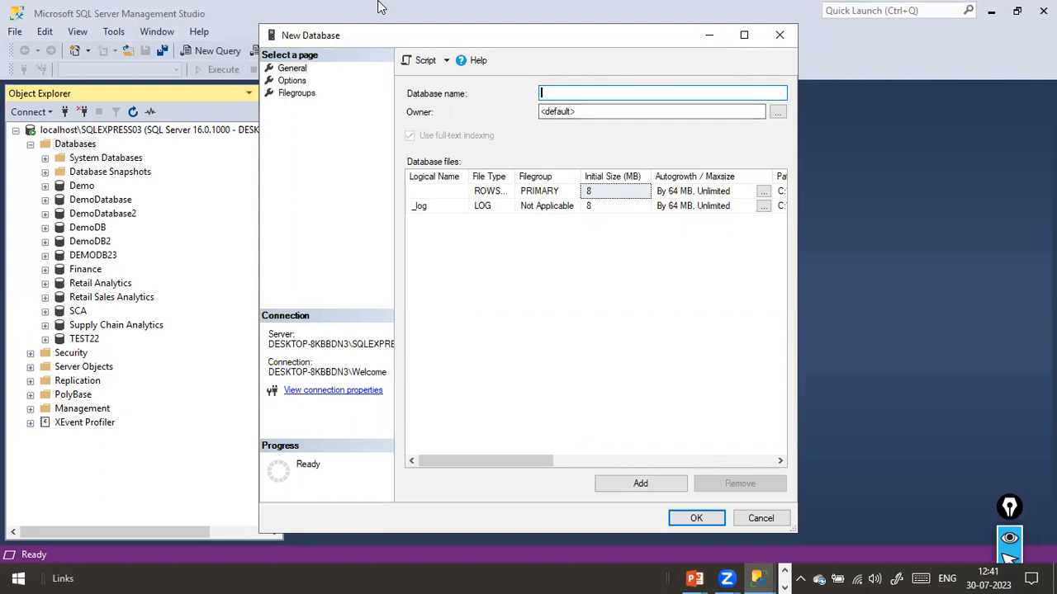
key(super+Down)
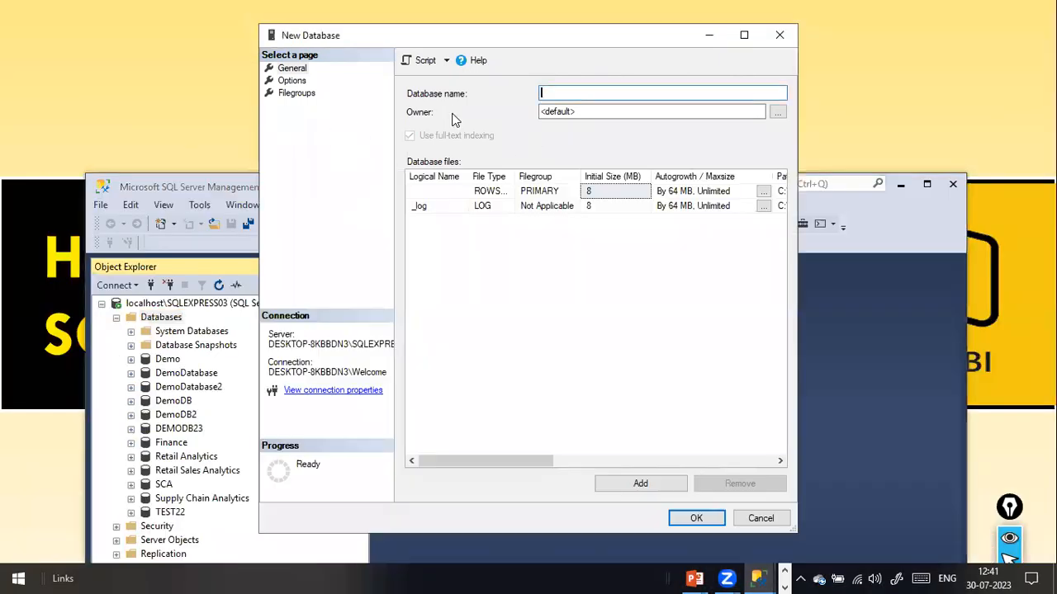
click(96, 33)
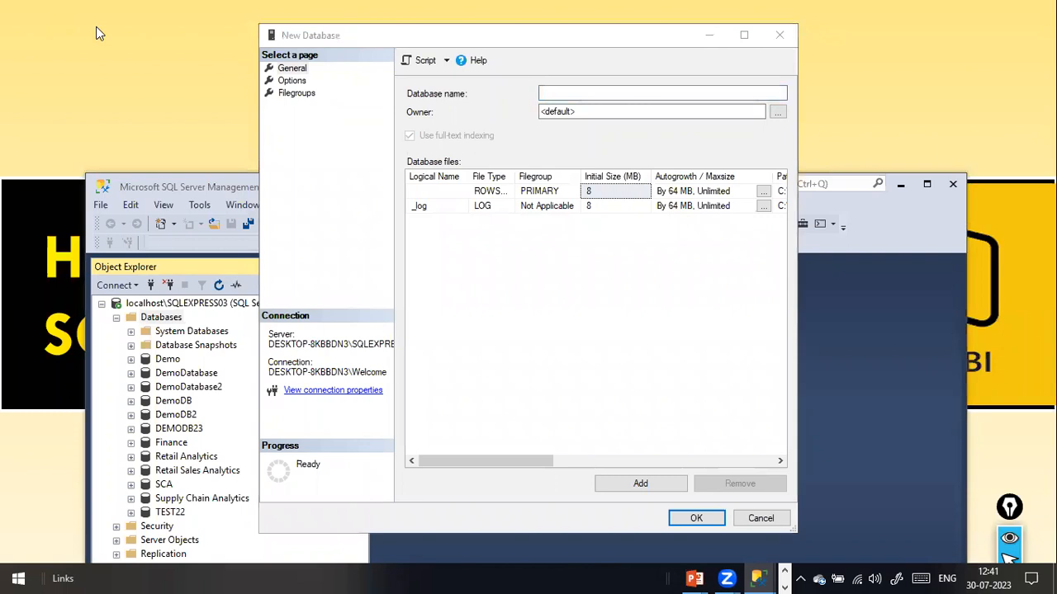
click(175, 186)
drag(361, 191, 359, 34)
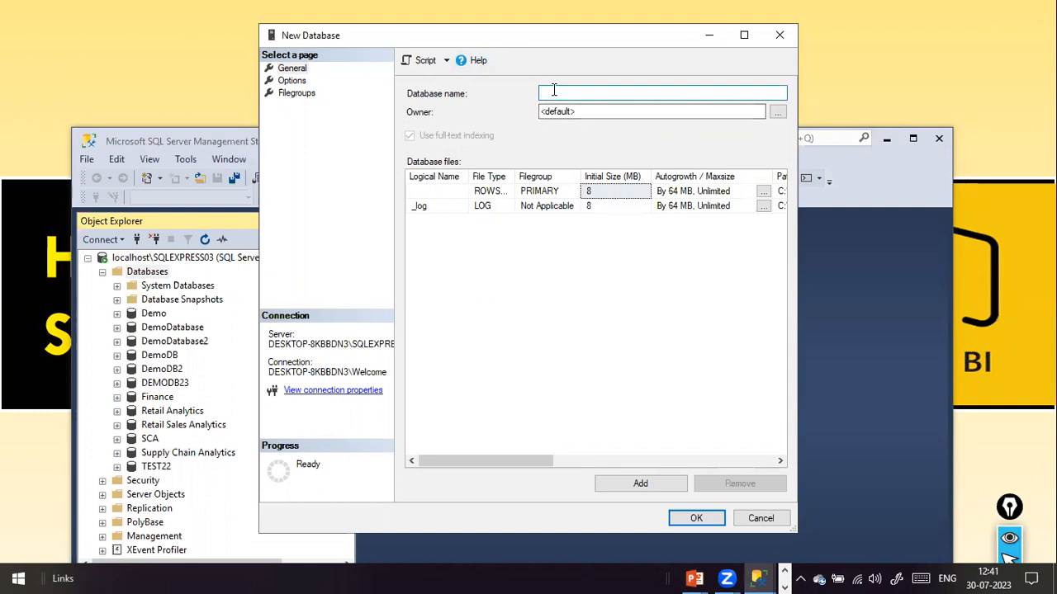
Name the new database Demo Retail Db.
text(Demo Retail)
key(BackSpace)
text(il Datase)
key(BackSpace)
key(BackSpace)
key(BackSpace)
key(BackSpace)
key(BackSpace)
key(BackSpace)
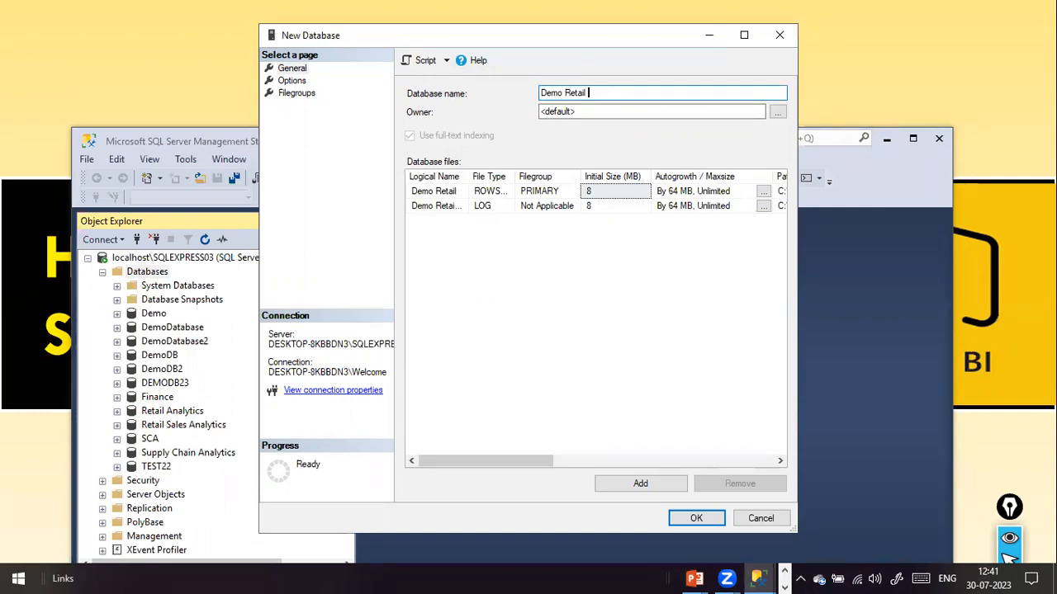
text(Db)
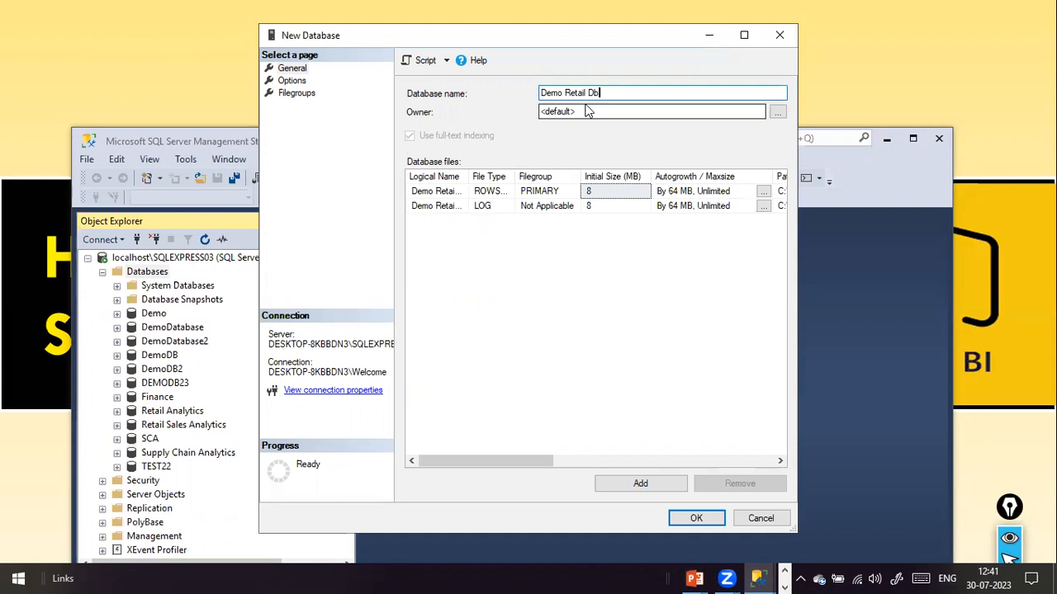
drag(562, 37, 573, 81)
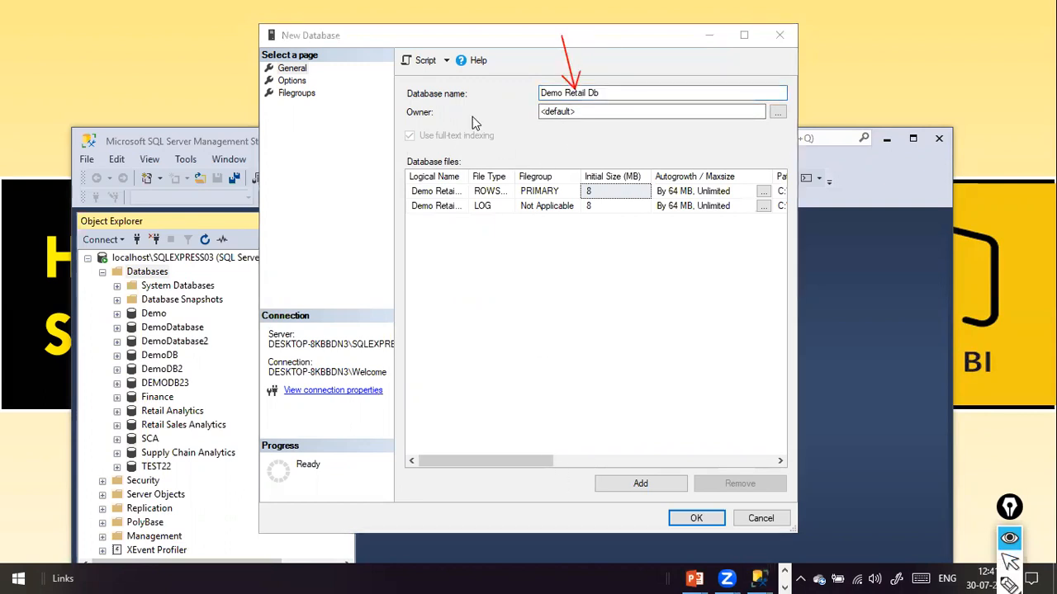
key(ctrl+shift+2)
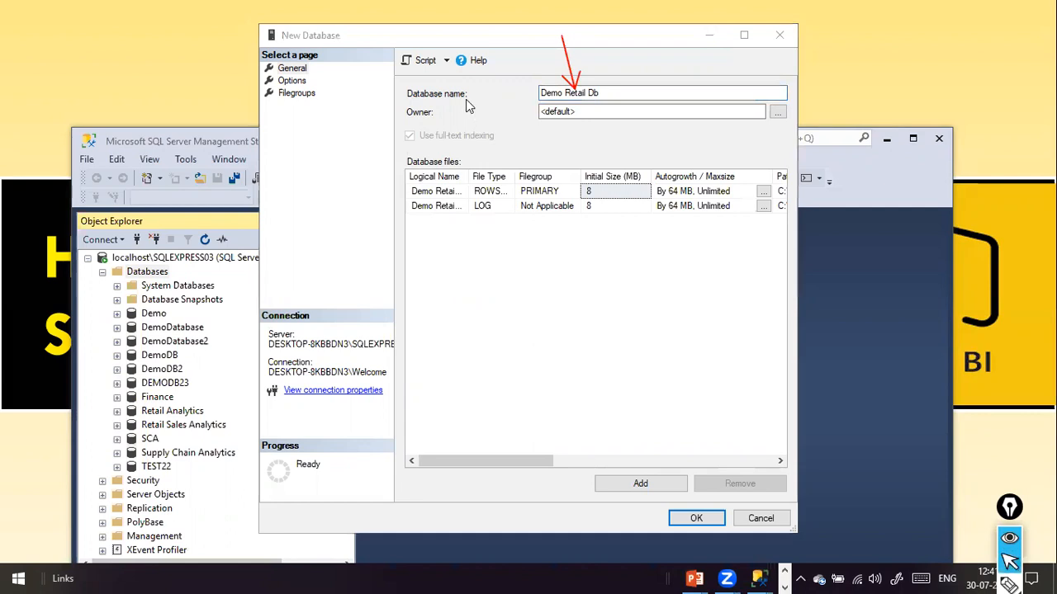
double_click(462, 38)
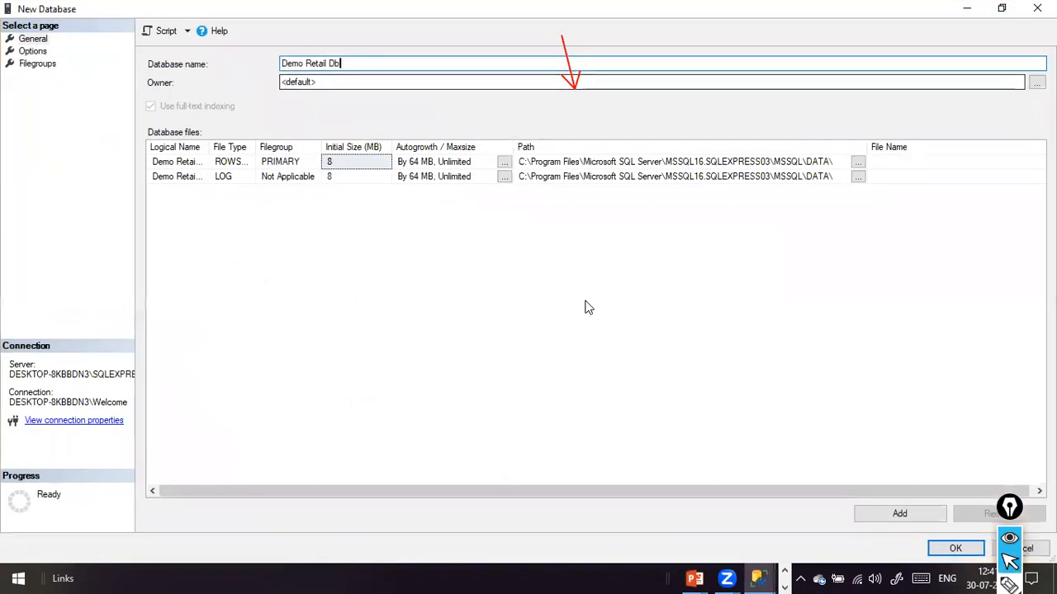
double_click(711, 18)
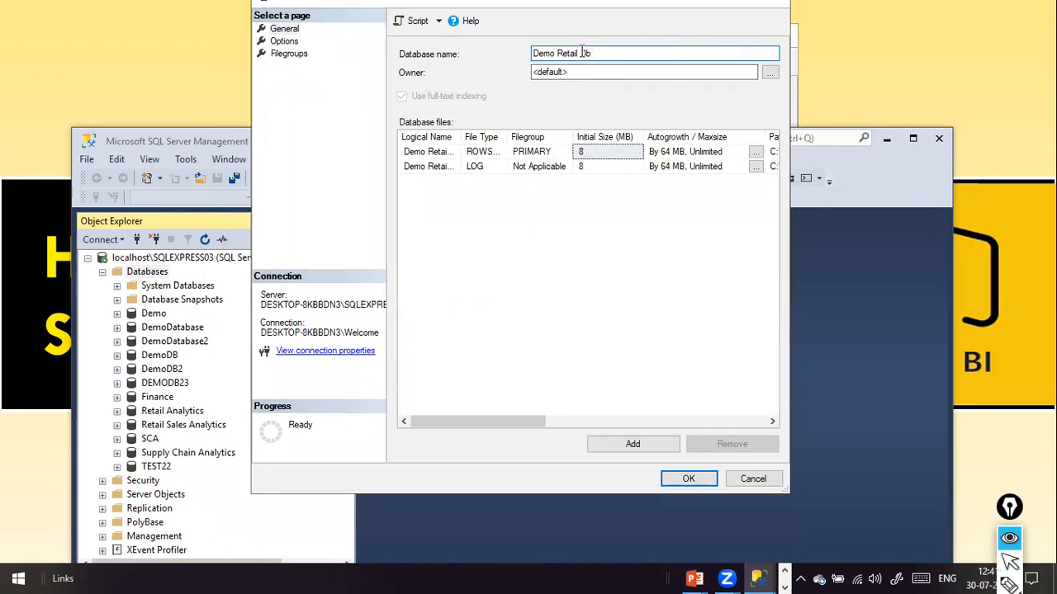
drag(475, 23, 533, 60)
drag(625, 484, 673, 478)
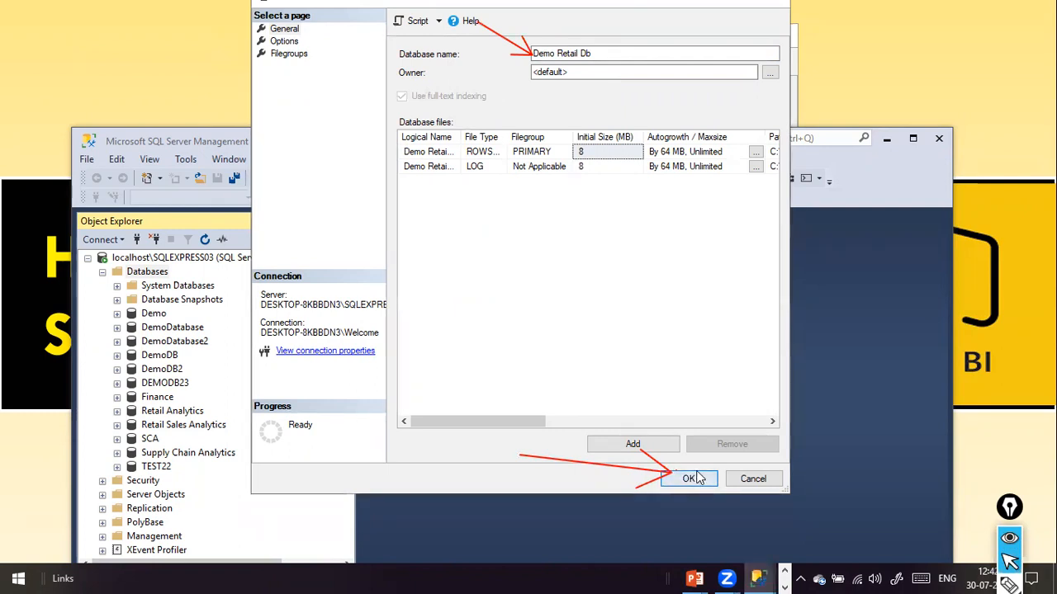
Create the Demo Retail Db database, and close the leftover blank New Database dialog.
click(691, 479)
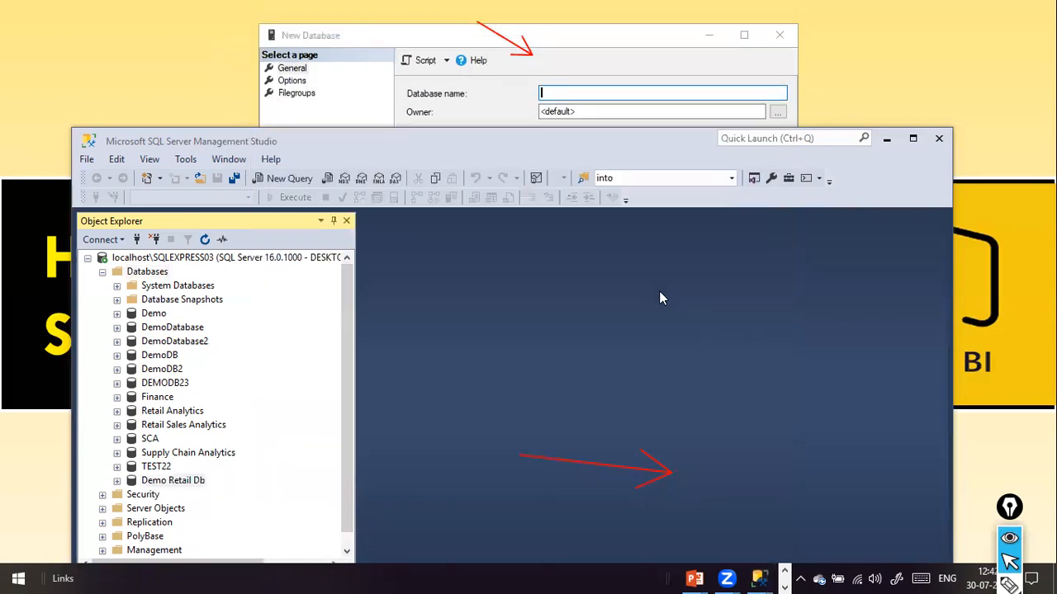
click(707, 66)
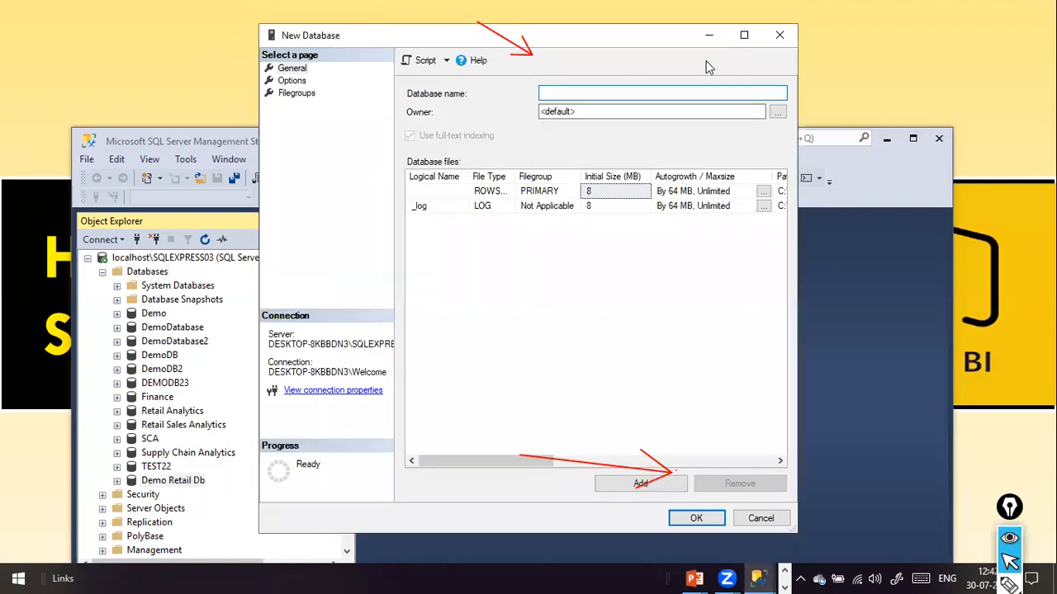
click(775, 42)
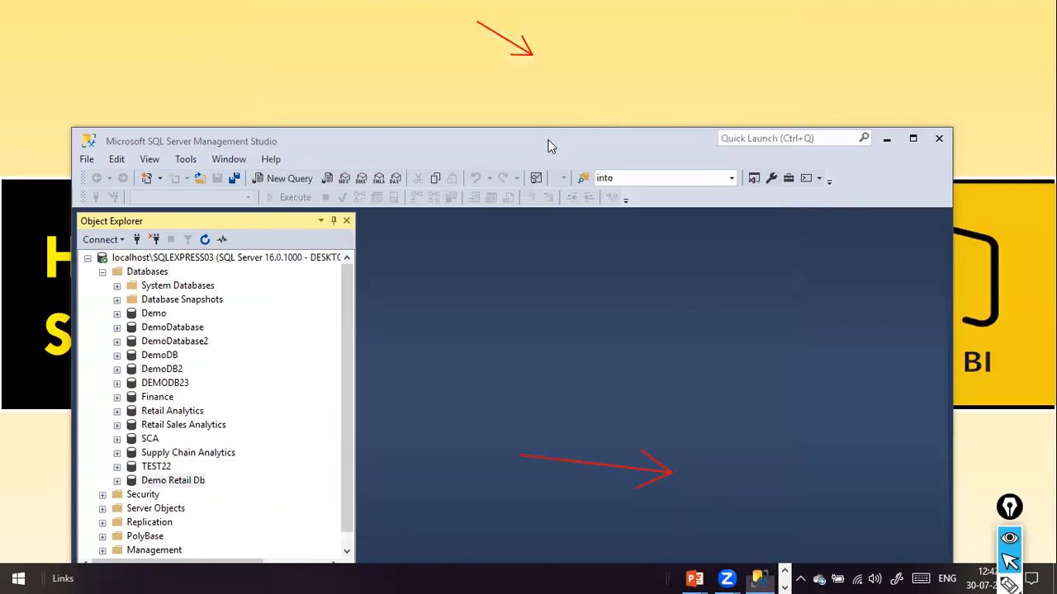
drag(548, 141, 554, 36)
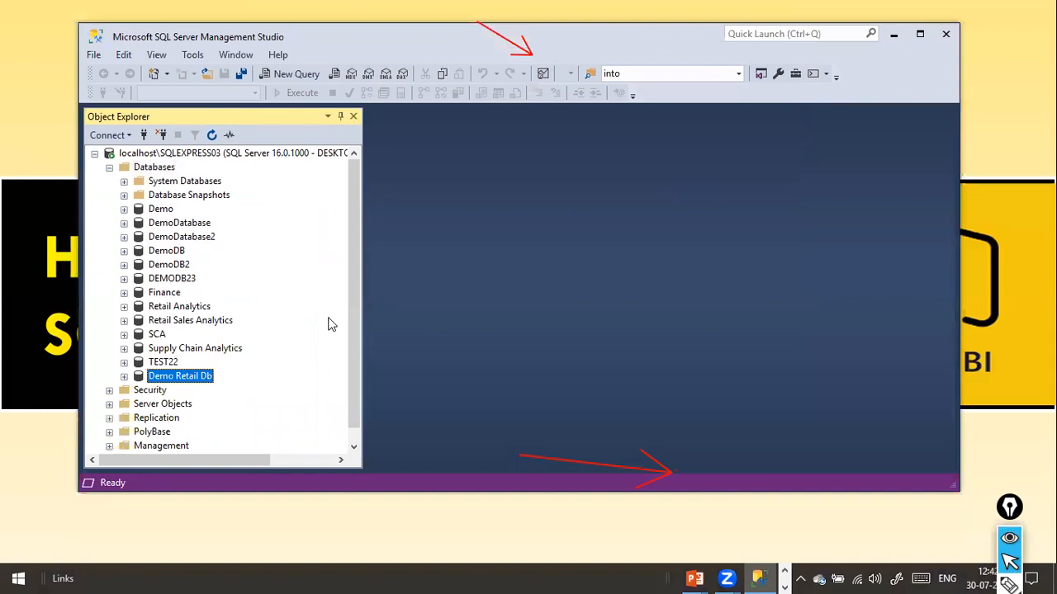
drag(316, 363, 229, 378)
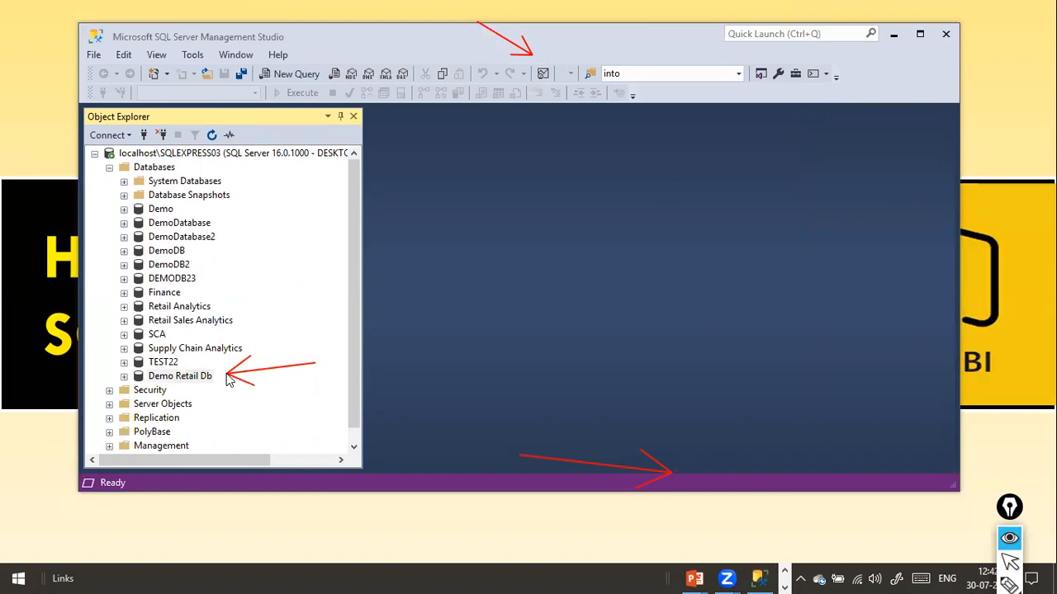
key(ctrl+shift+7)
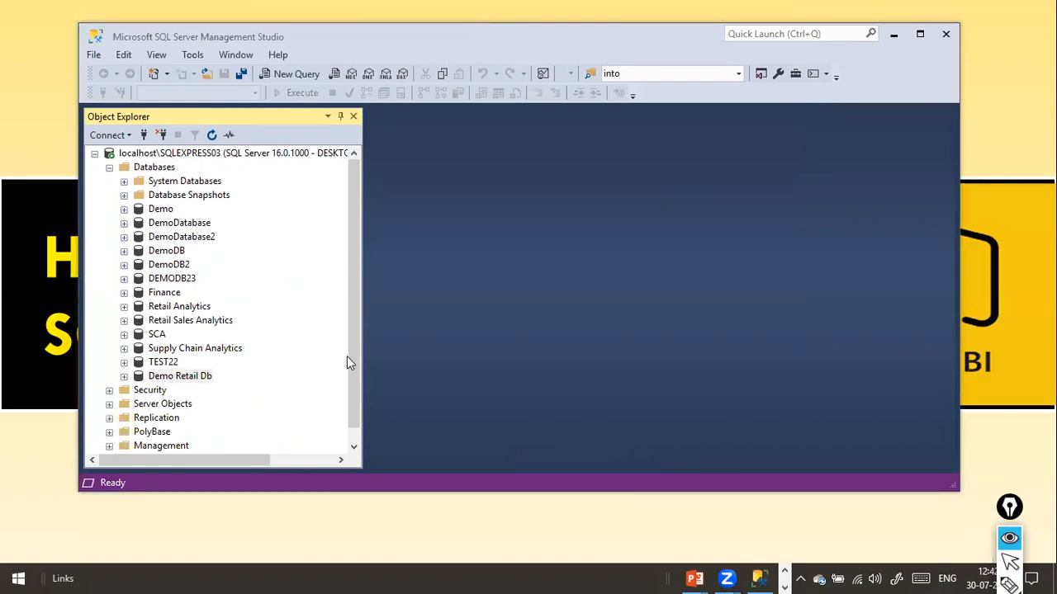
key(ctrl+shift+2)
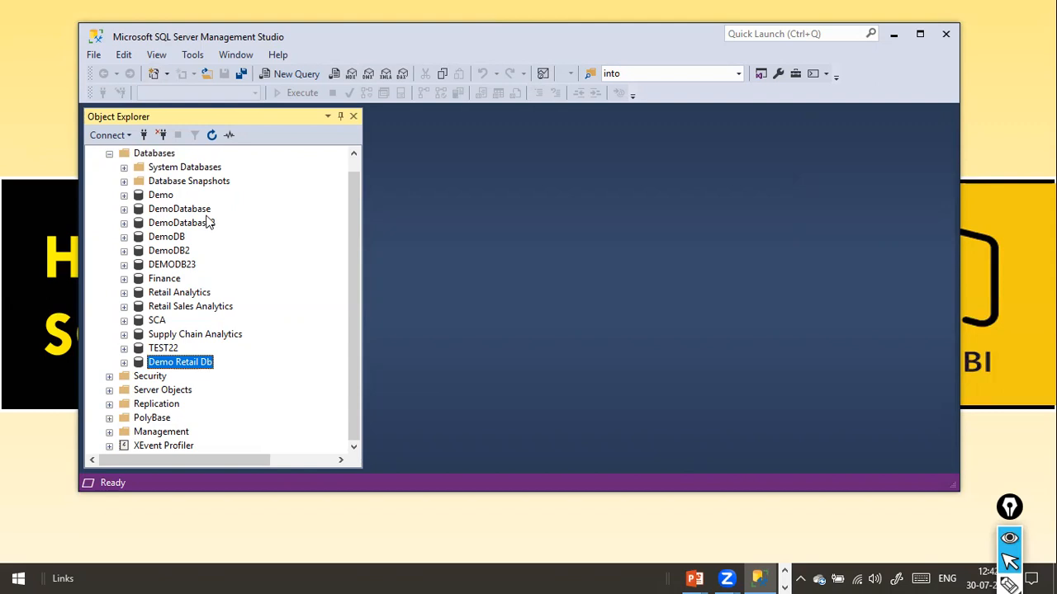
Refresh the server's Databases folder so its list is reloaded.
scroll(208, 223, up, 1)
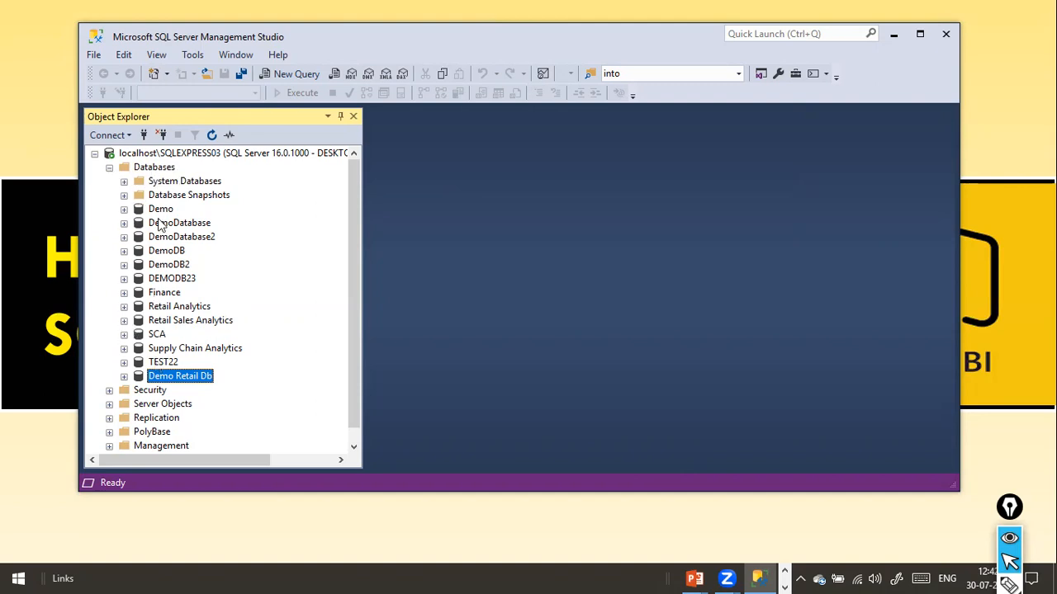
click(145, 168)
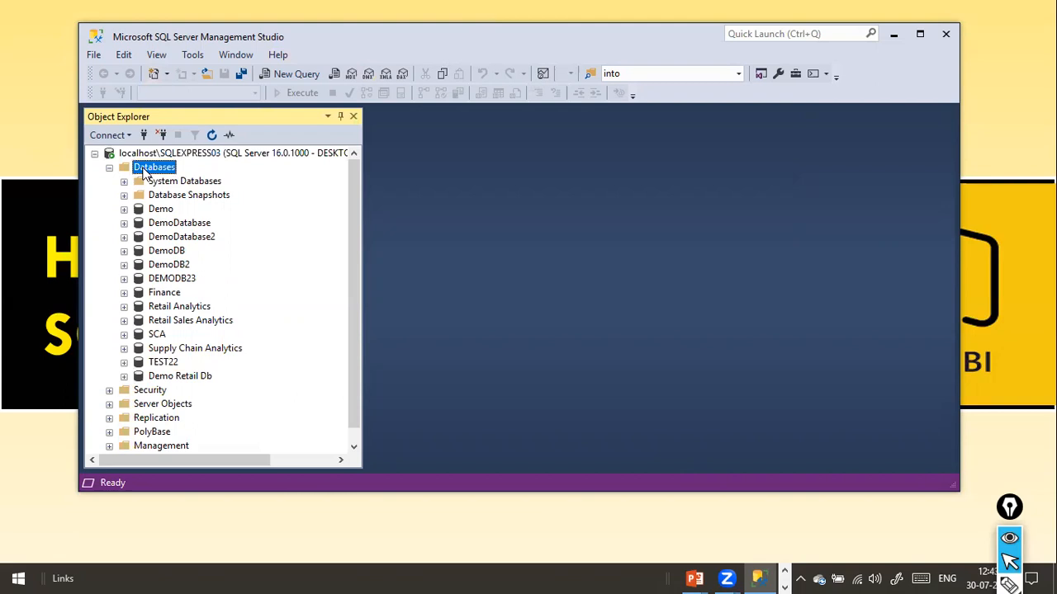
right_click(145, 168)
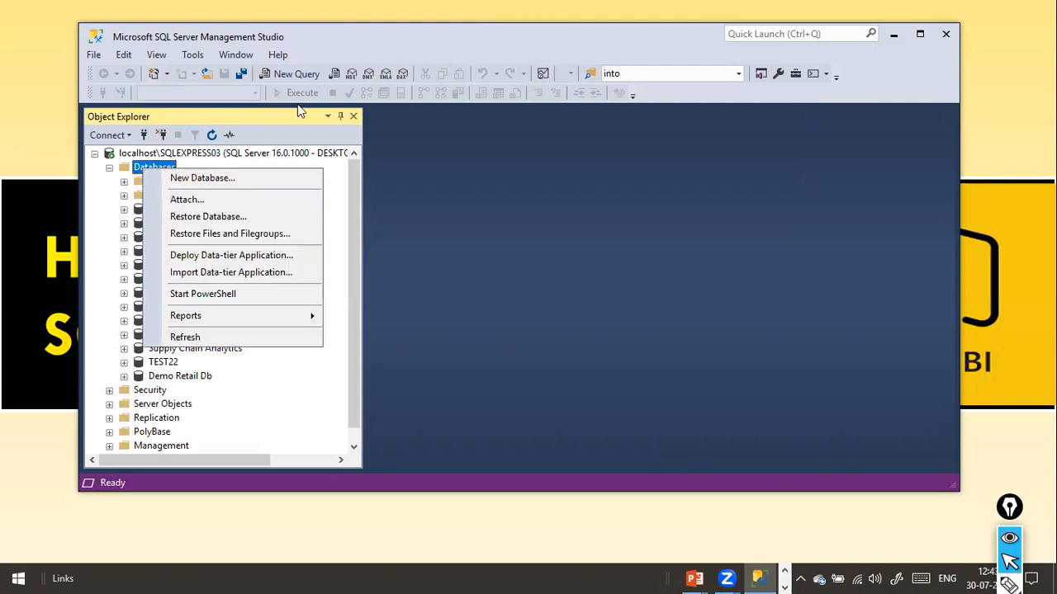
click(425, 62)
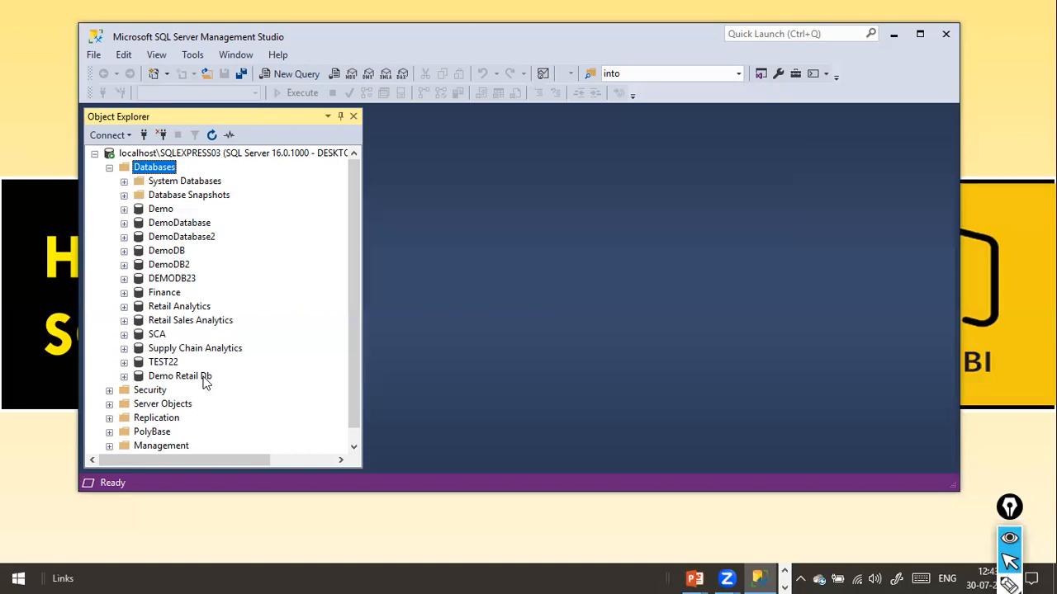
click(211, 137)
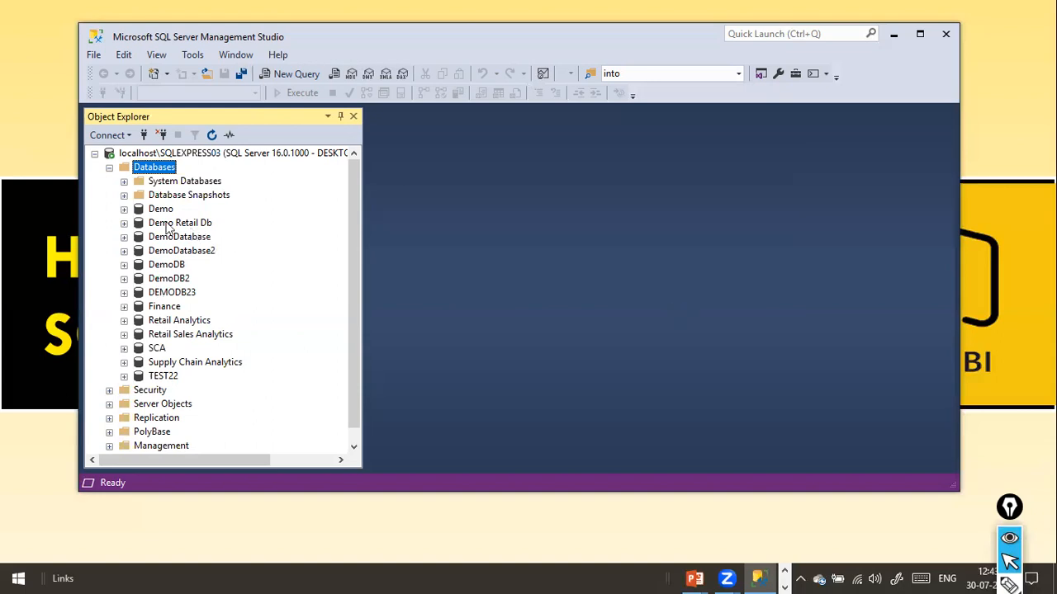
Expand the Demo Retail Db database and its Tables folder.
click(123, 223)
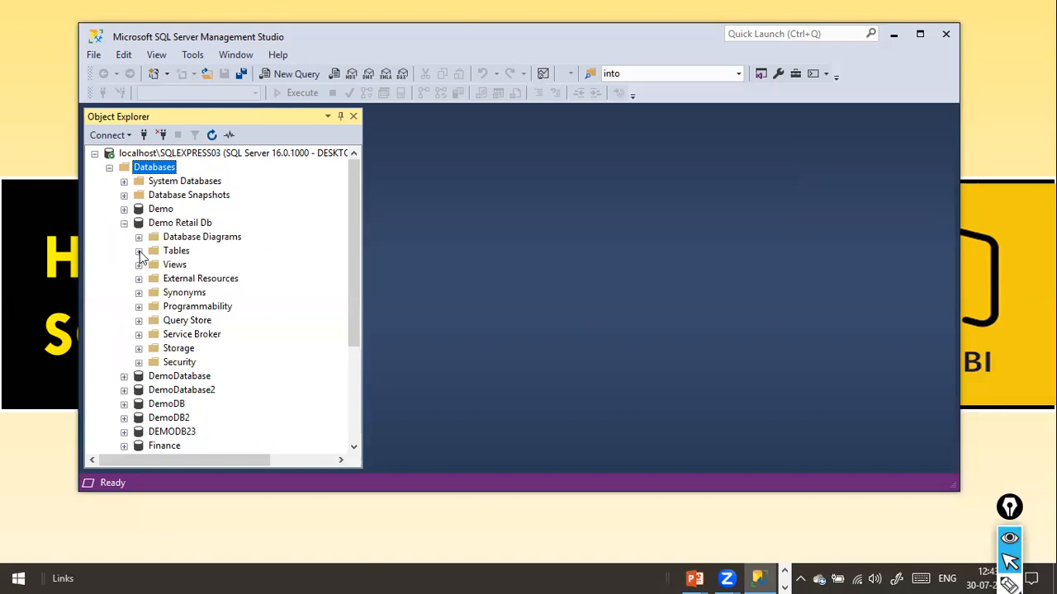
click(139, 250)
click(176, 252)
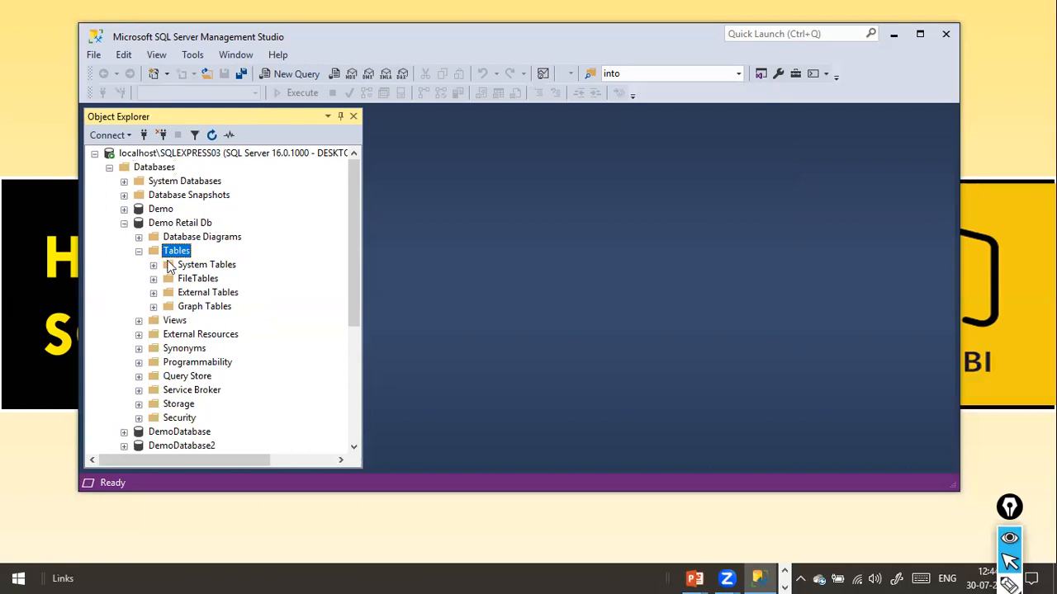
right_click(187, 253)
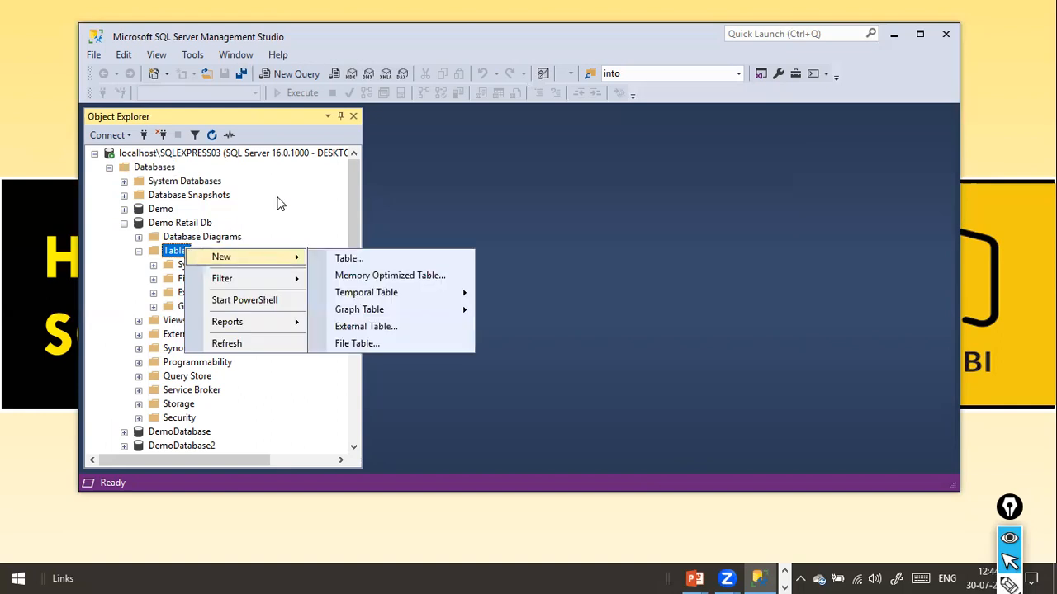
click(277, 199)
click(176, 227)
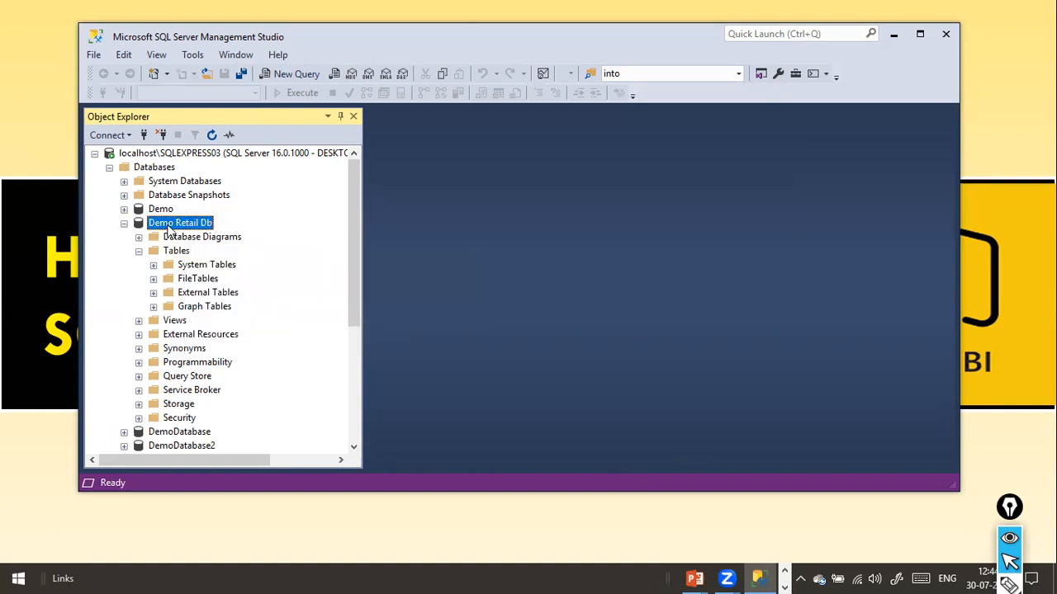
right_click(175, 233)
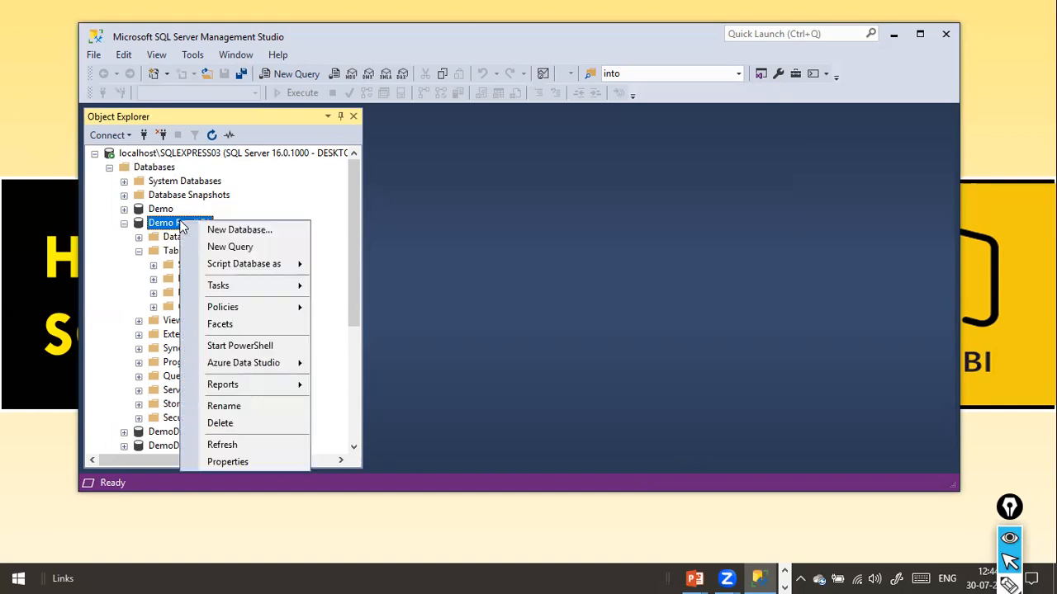
mouse_move(210, 286)
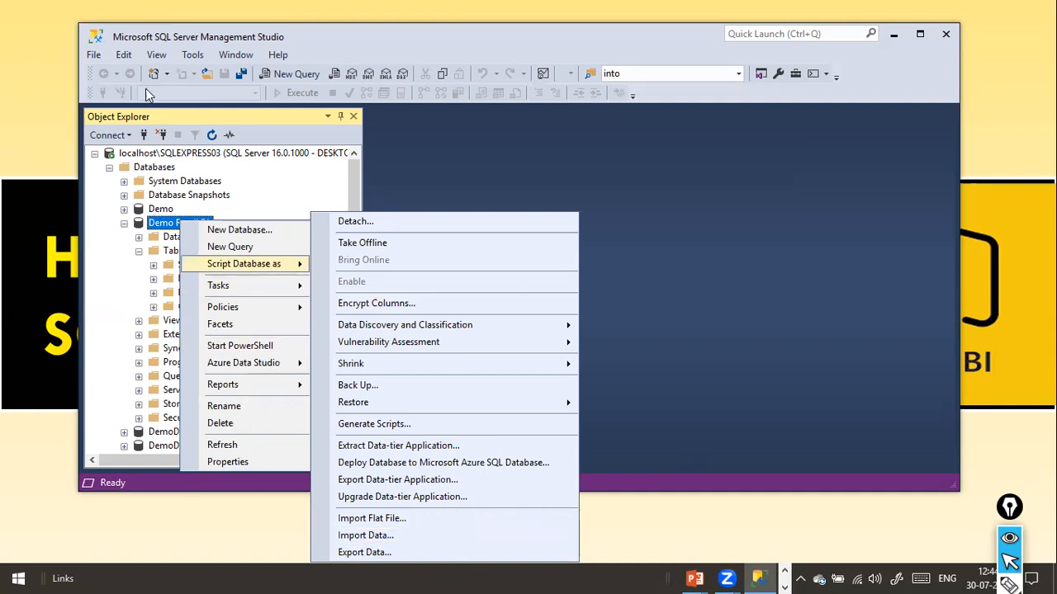
click(350, 37)
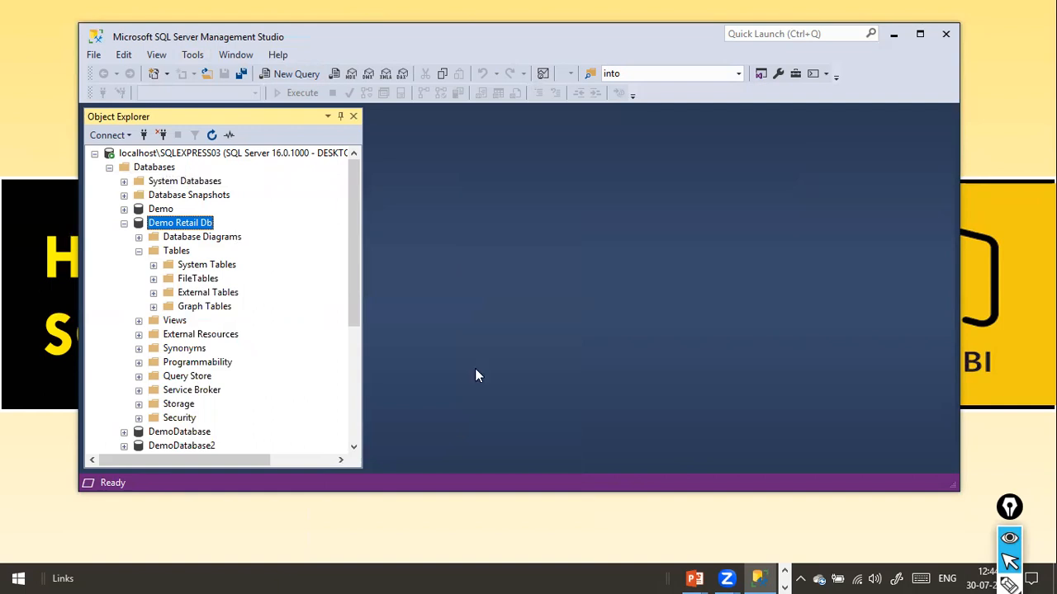
Start the Import Data task for the Demo Retail Db database.
right_click(196, 228)
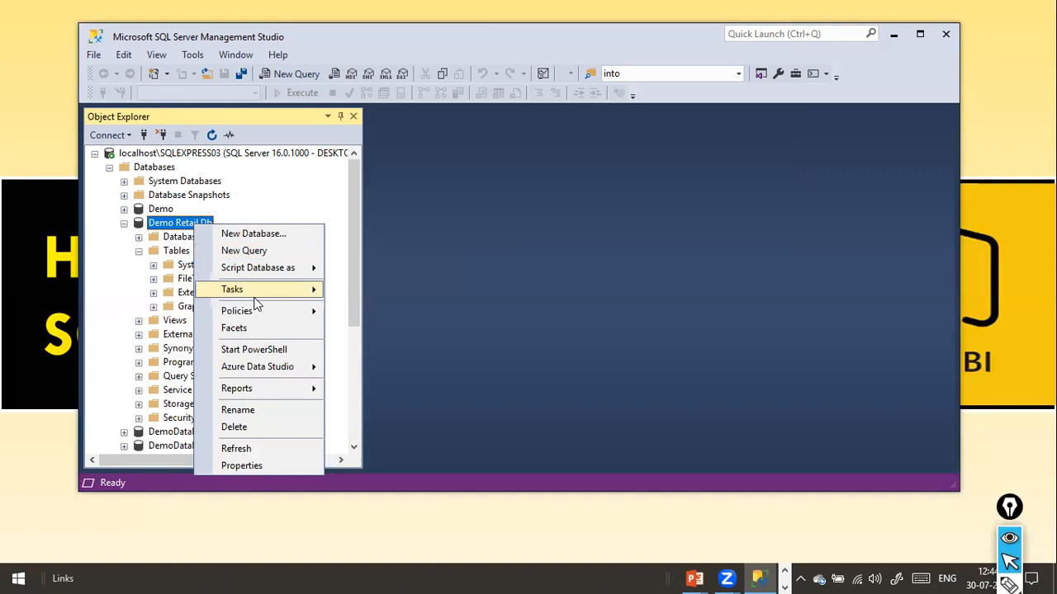
mouse_move(248, 290)
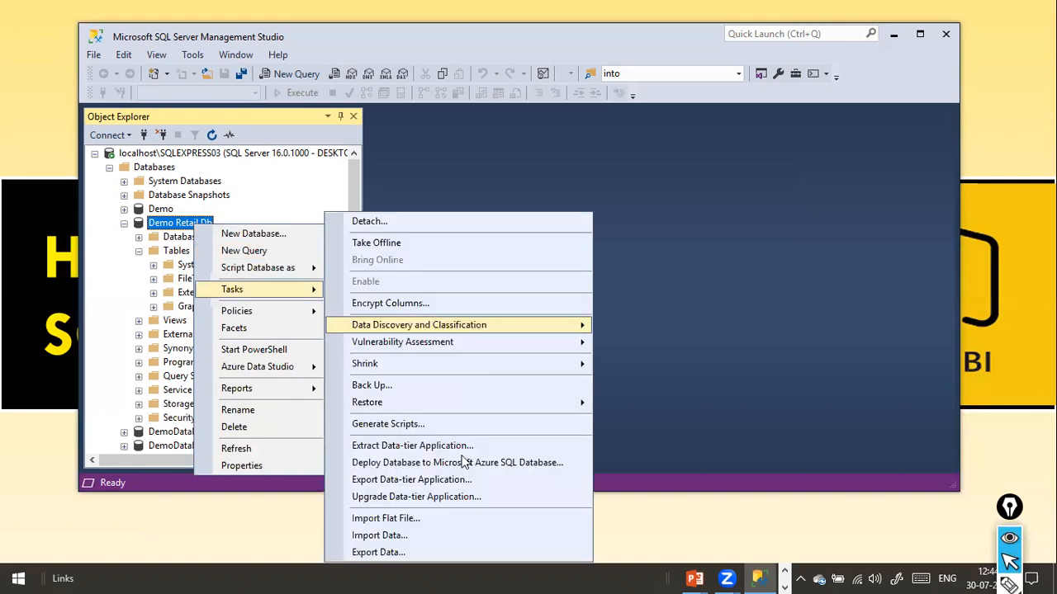
click(415, 537)
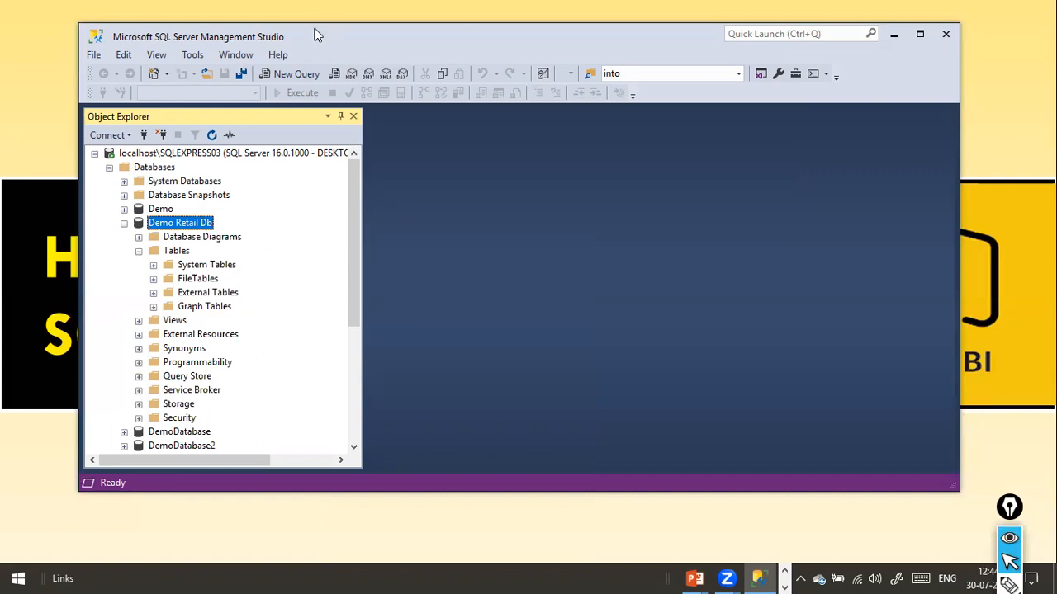
Close one of the Power BI Desktop startup windows and return to SQL Server Management Studio.
drag(317, 35, 269, 30)
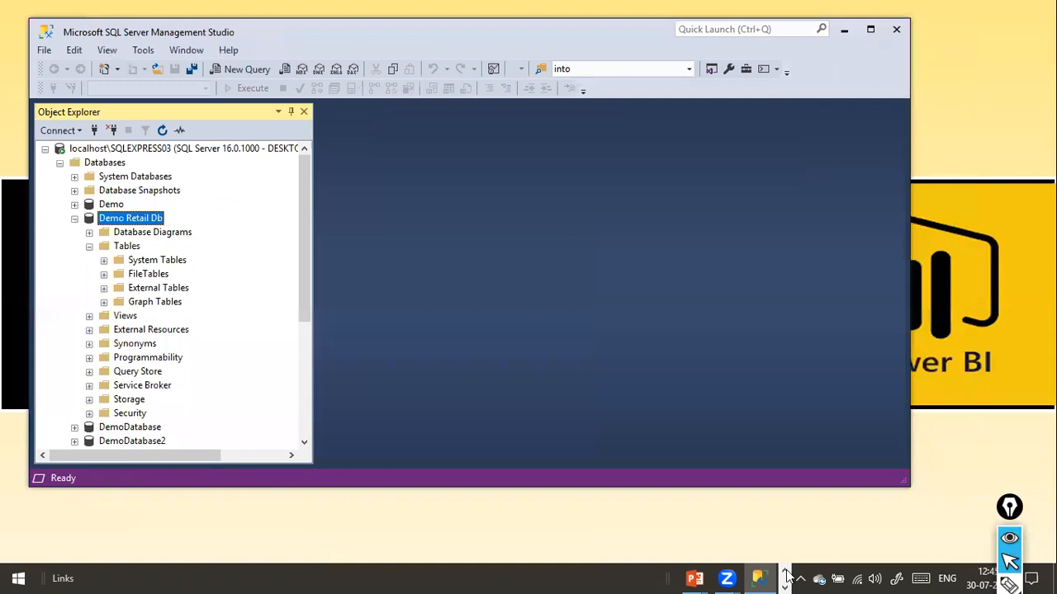
click(785, 572)
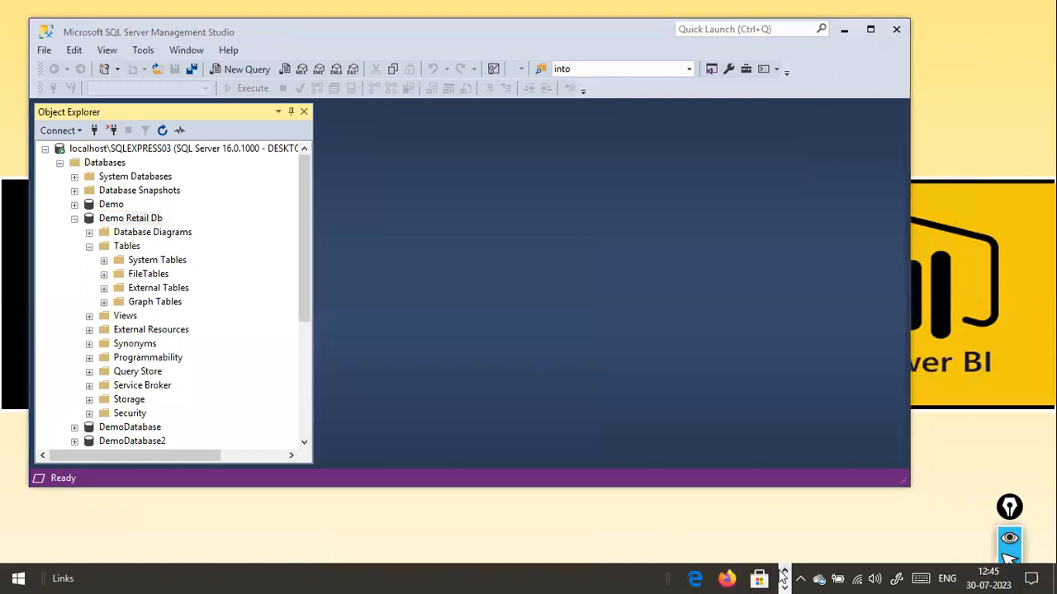
click(784, 573)
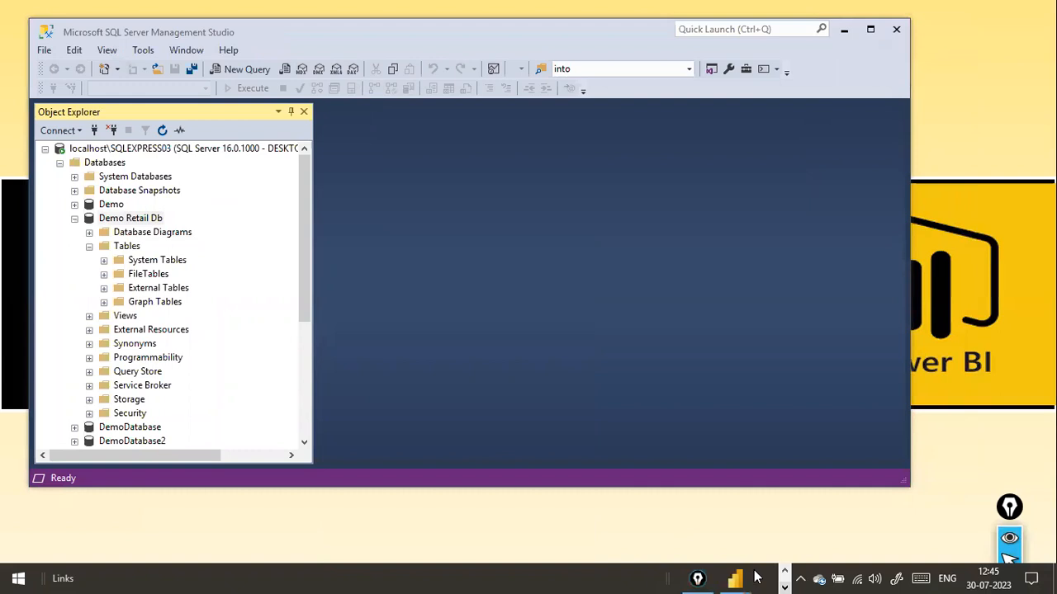
mouse_move(756, 578)
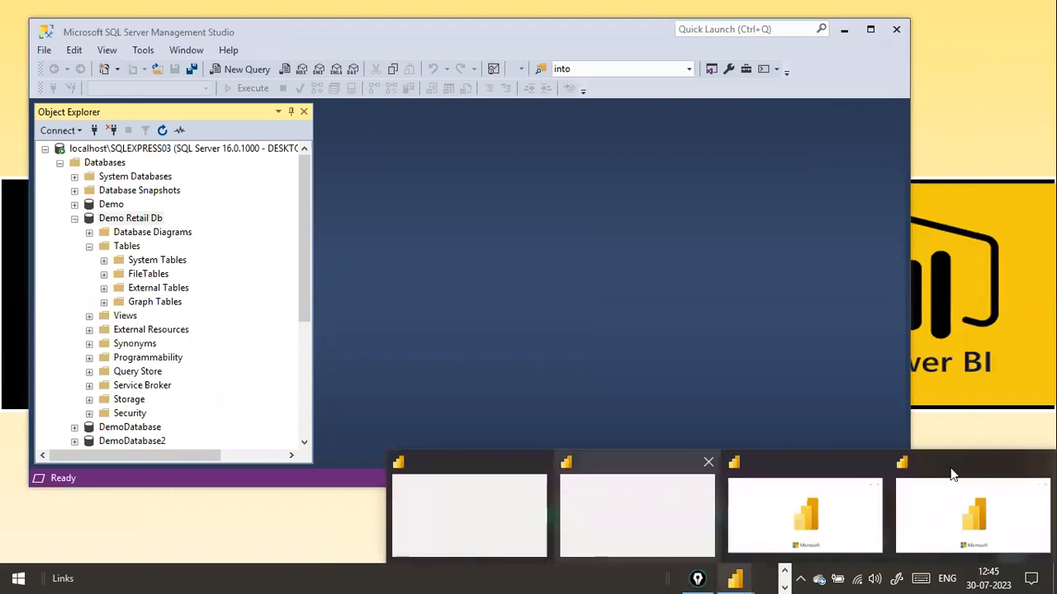
click(1044, 462)
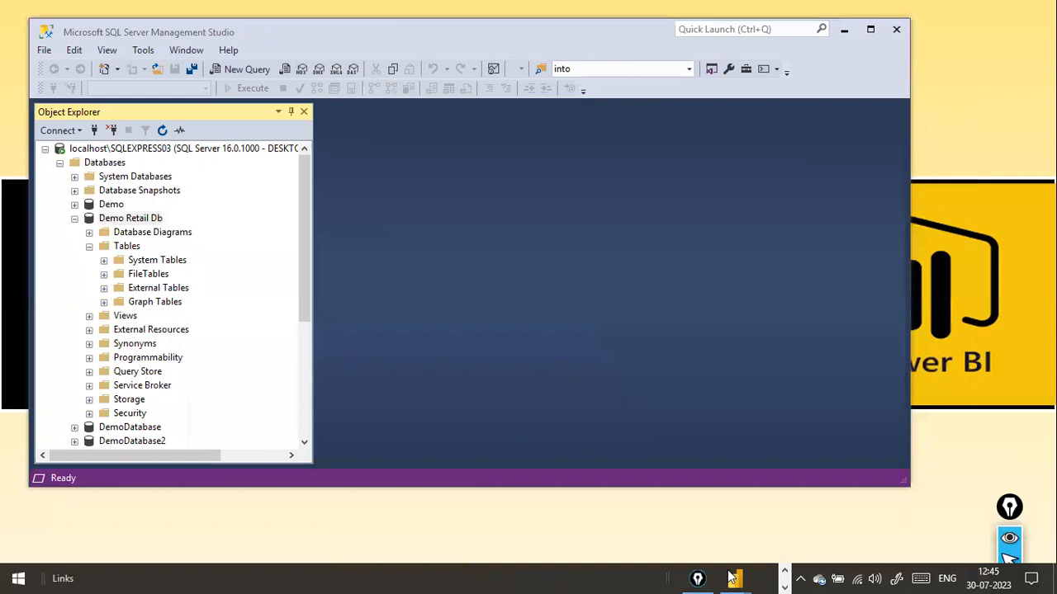
click(675, 294)
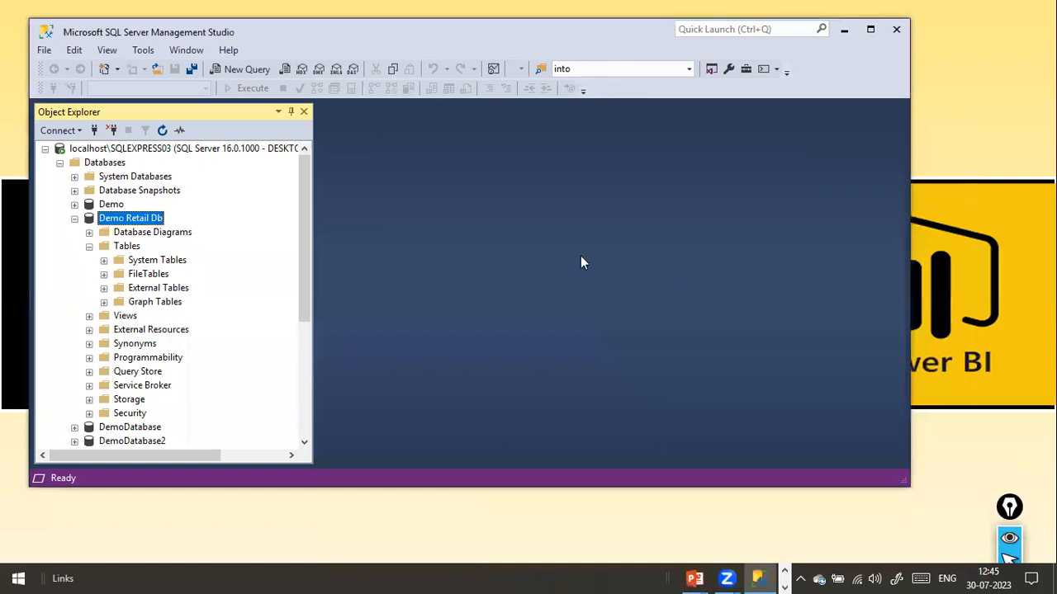
Look through the open windows and switch to the SQL Server Import and Export Wizard.
drag(389, 28, 455, 46)
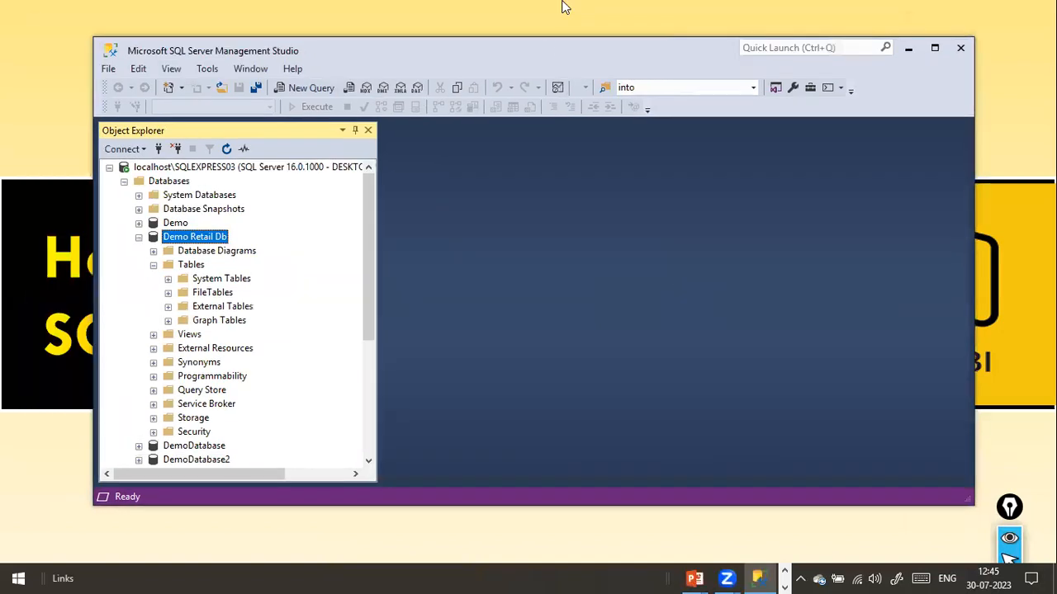
key(alt+Tab)
key(alt+Tab)
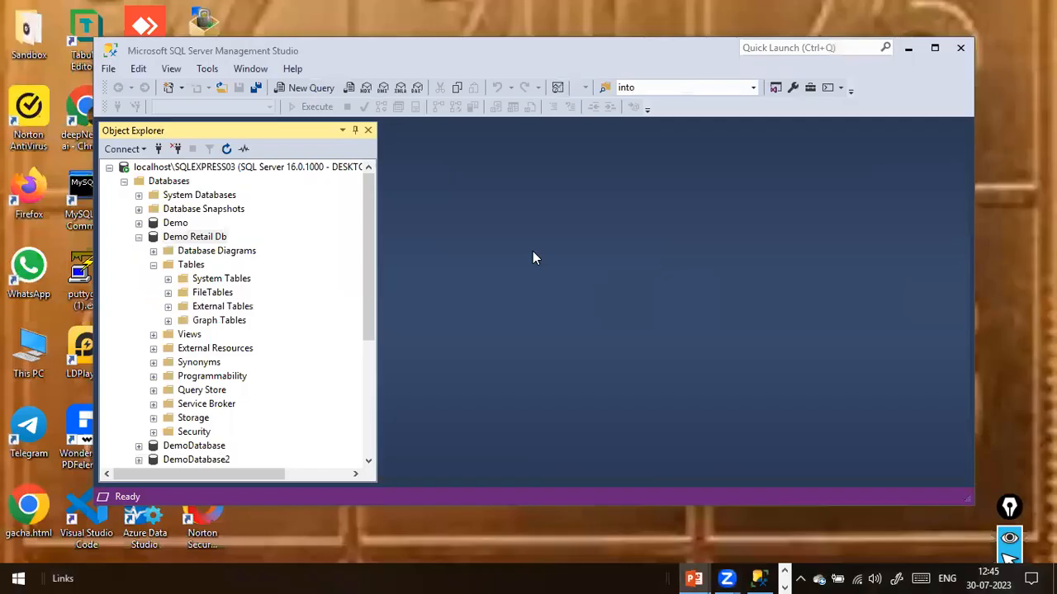
key(alt+Tab)
key(alt+Tab)
key(alt+Tab)
key(alt+Tab)
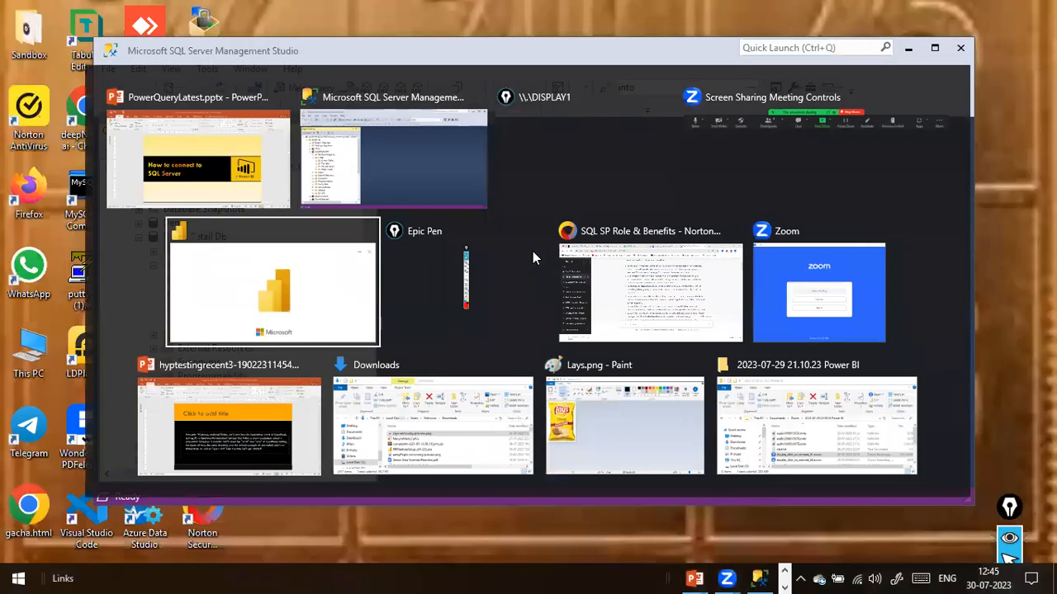
key(alt+Tab)
key(alt+Tab)
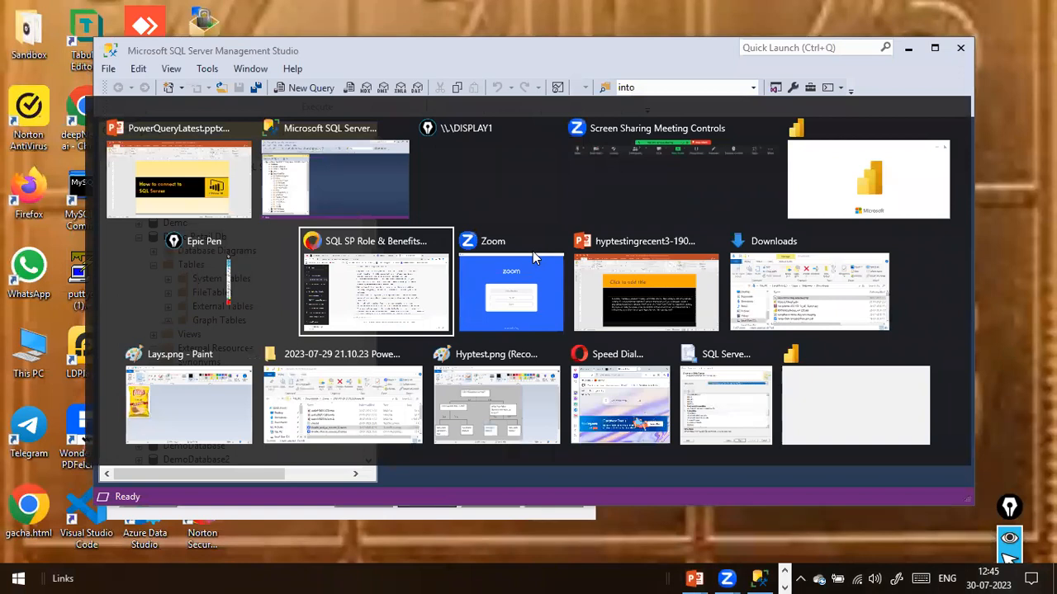
key(alt+Tab)
key(Down)
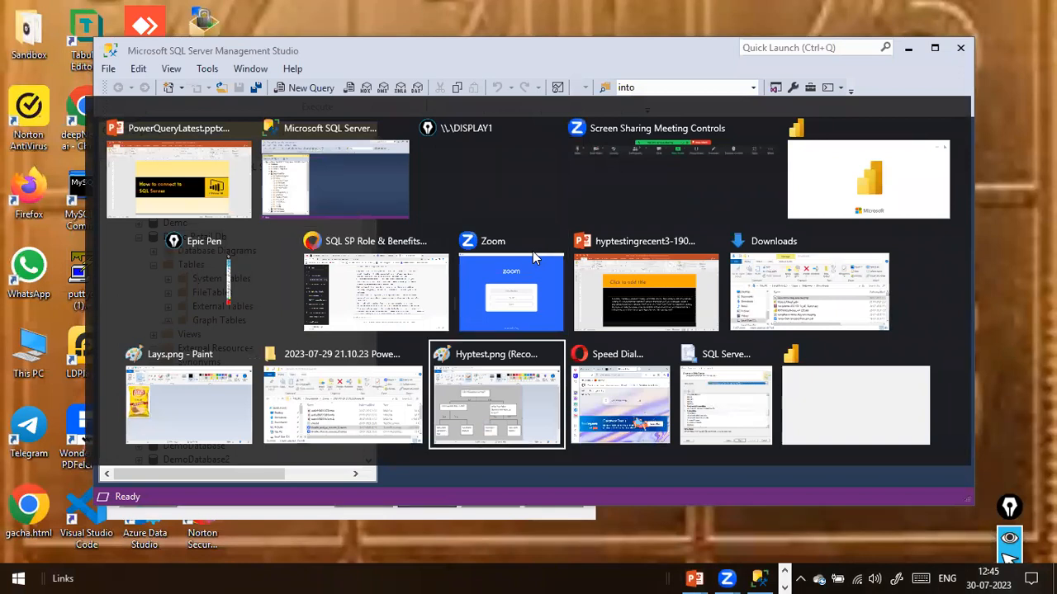
key(Escape)
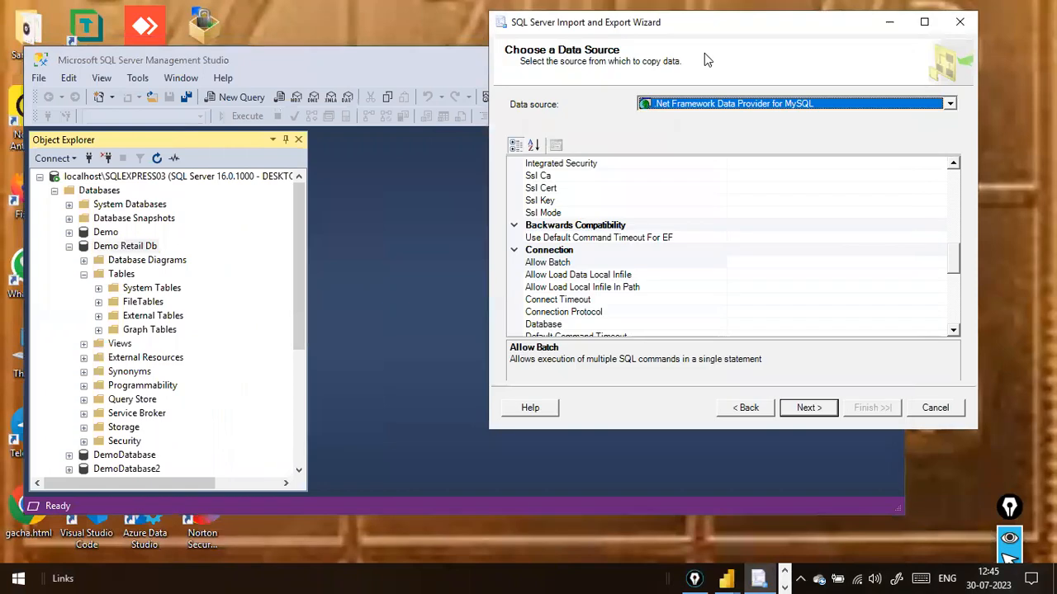
Place the import wizard window beside Object Explorer and choose Microsoft Excel as the data source.
drag(691, 26, 594, 45)
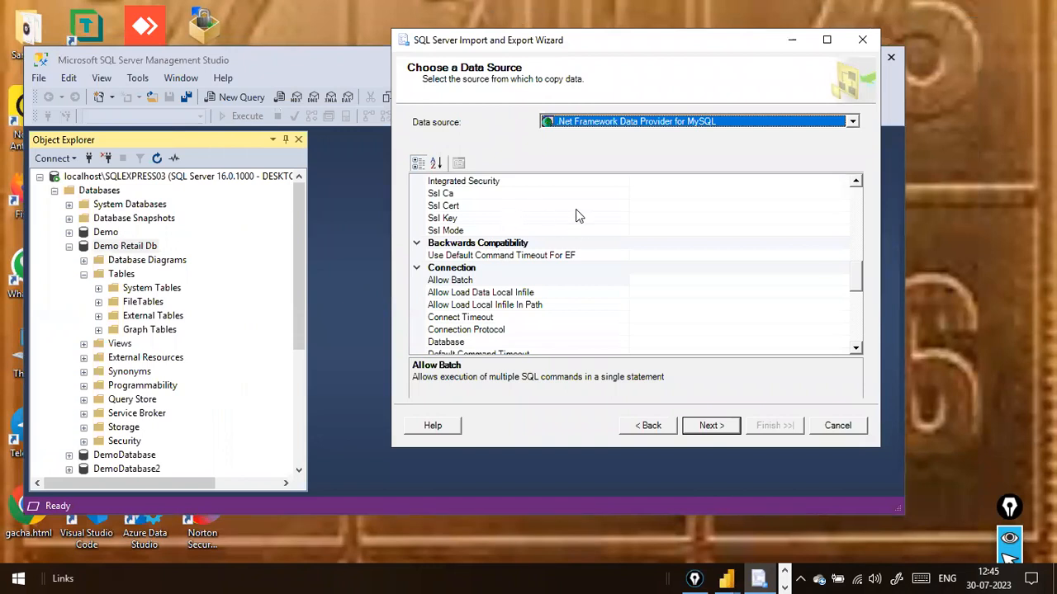
click(558, 39)
drag(558, 39, 548, 56)
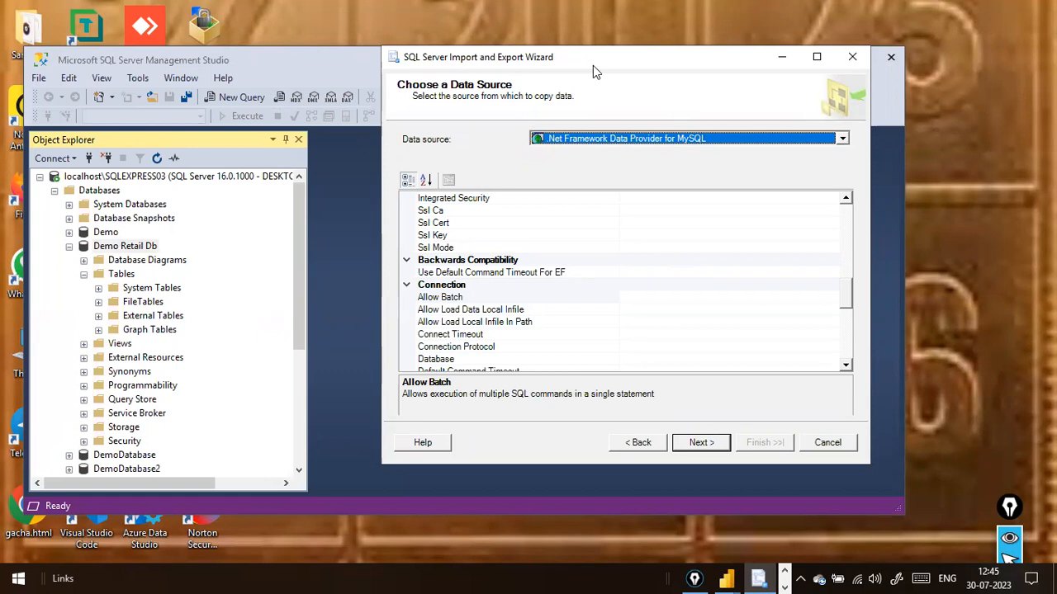
drag(593, 66, 628, 43)
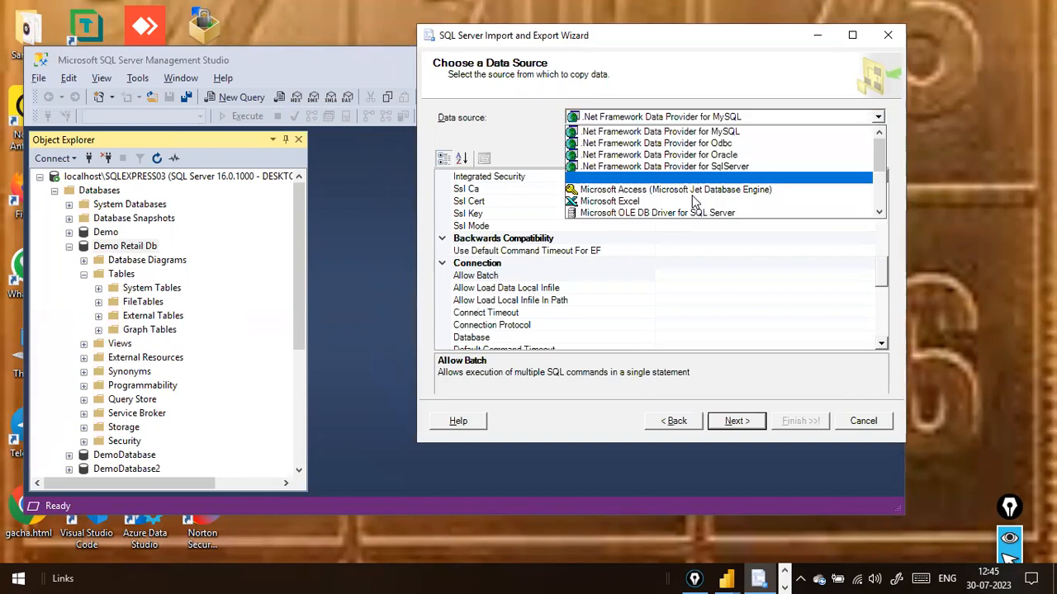
scroll(694, 202, down, 4)
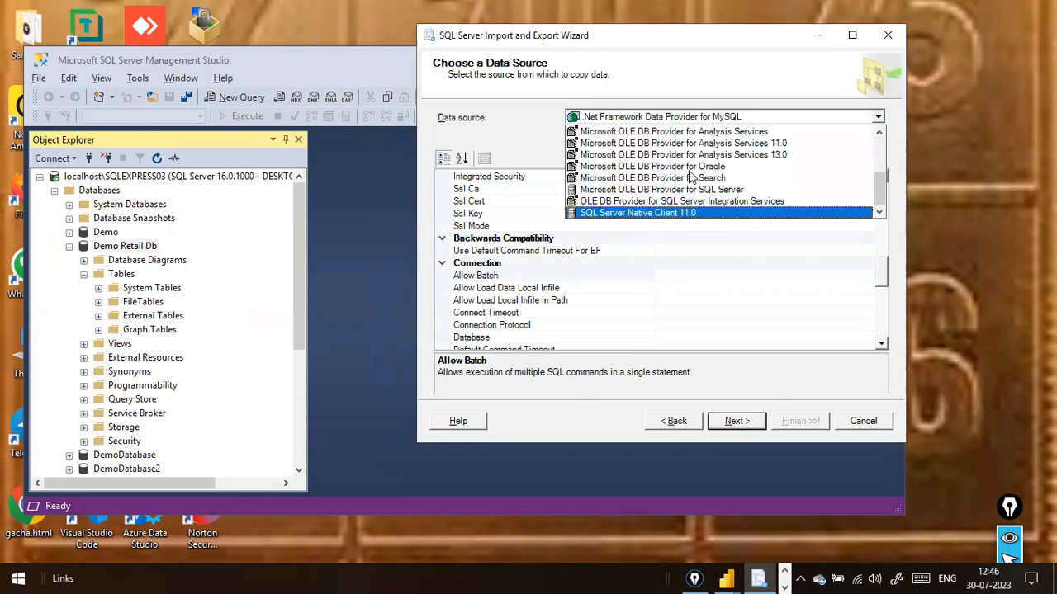
scroll(691, 177, up, 4)
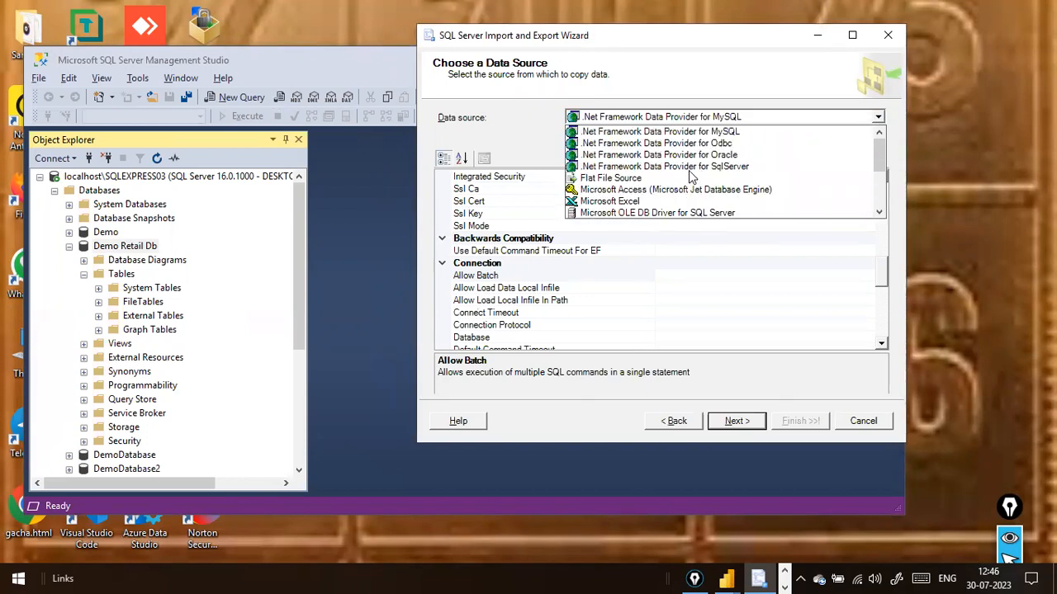
click(618, 199)
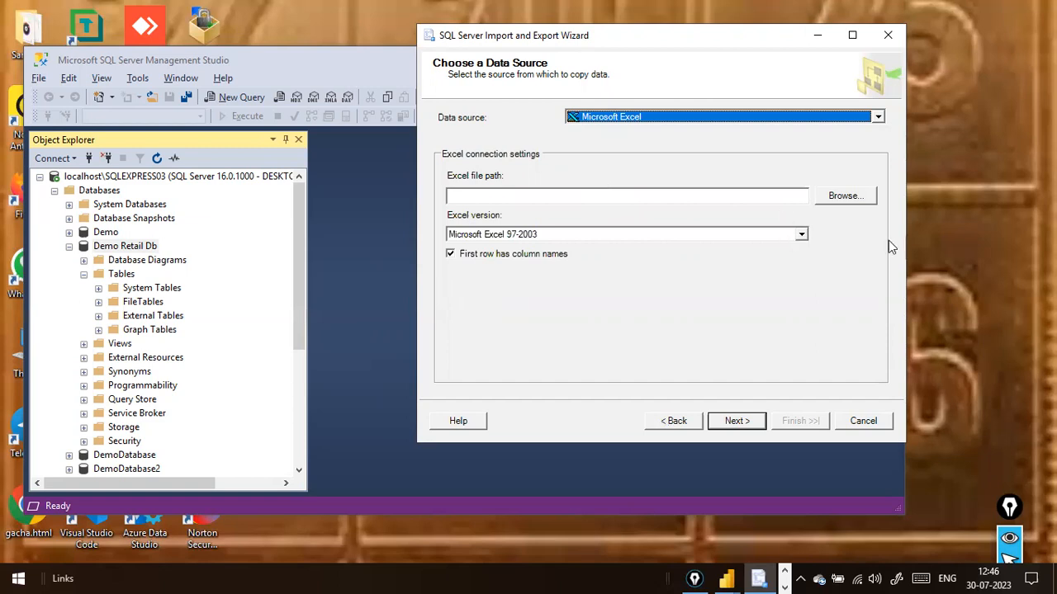
Load DimCustomer.xls from the D:\dat1 folder as the Excel source file.
click(826, 198)
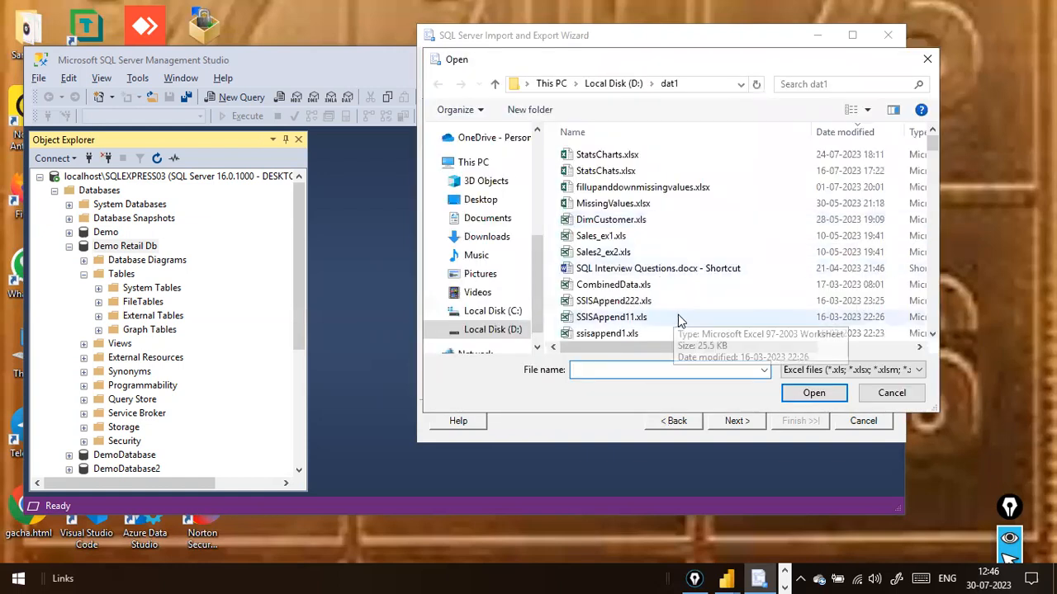
scroll(652, 289, down, 12)
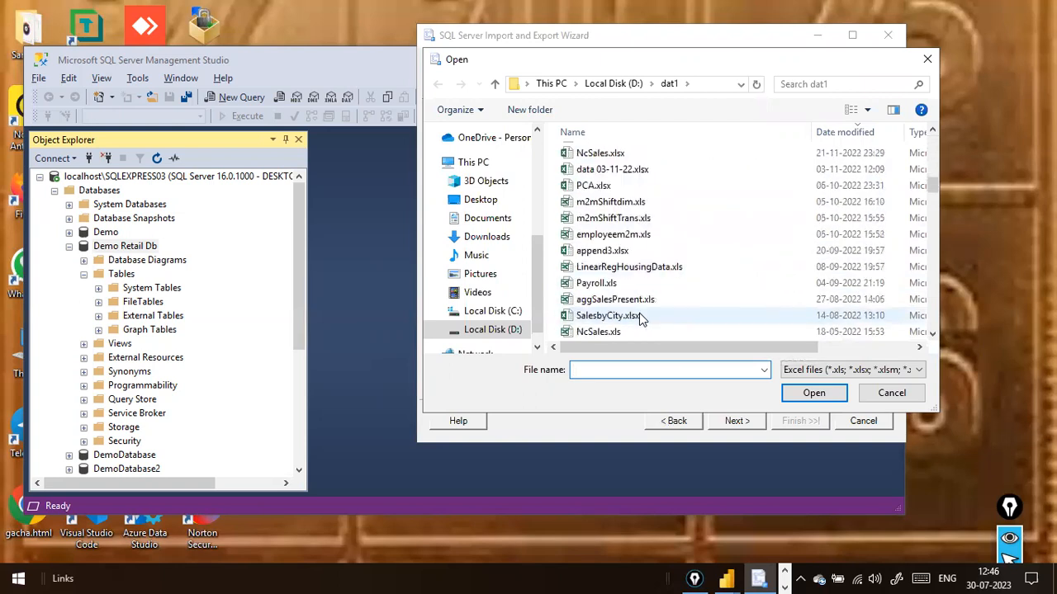
scroll(639, 314, down, 3)
scroll(639, 314, up, 4)
scroll(639, 313, up, 12)
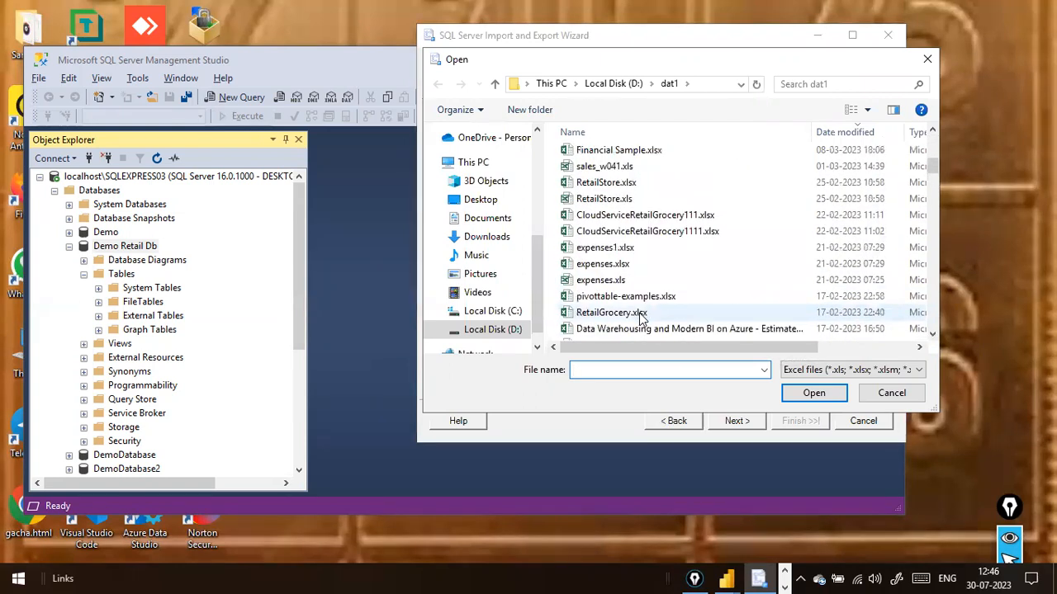
click(629, 251)
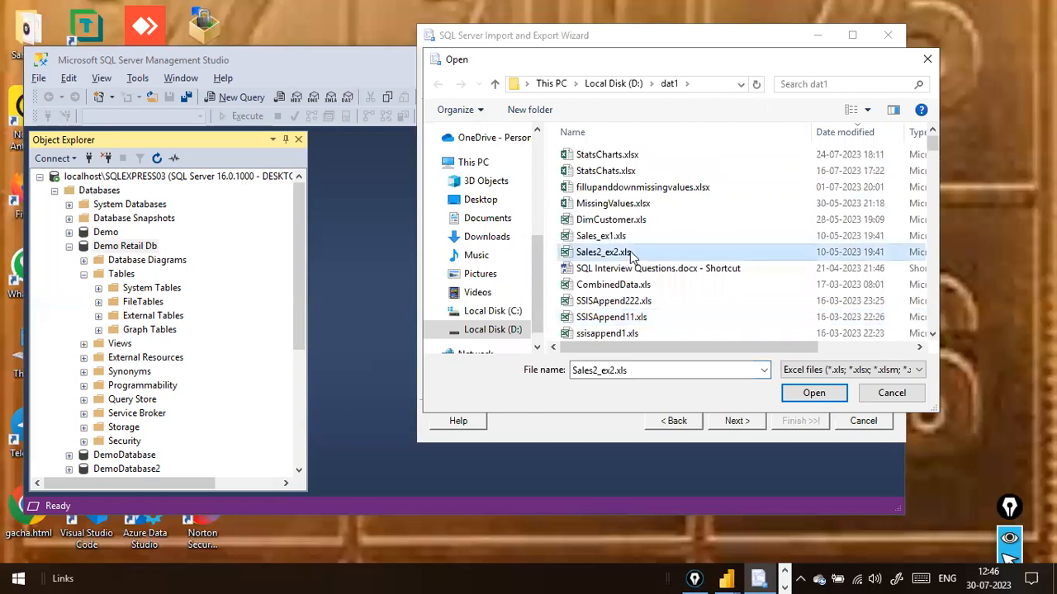
key(d)
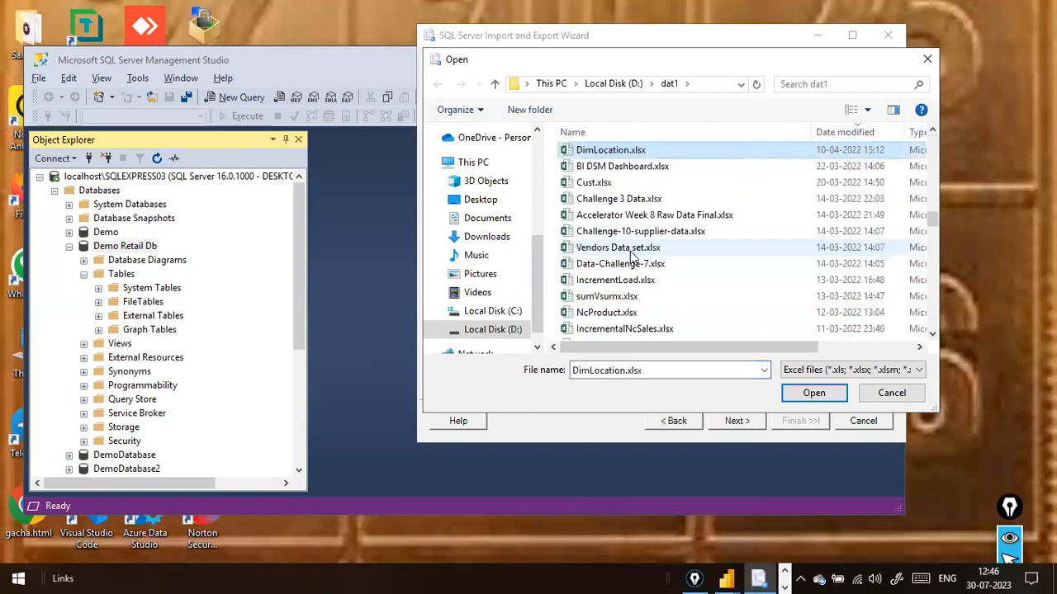
text(dimc)
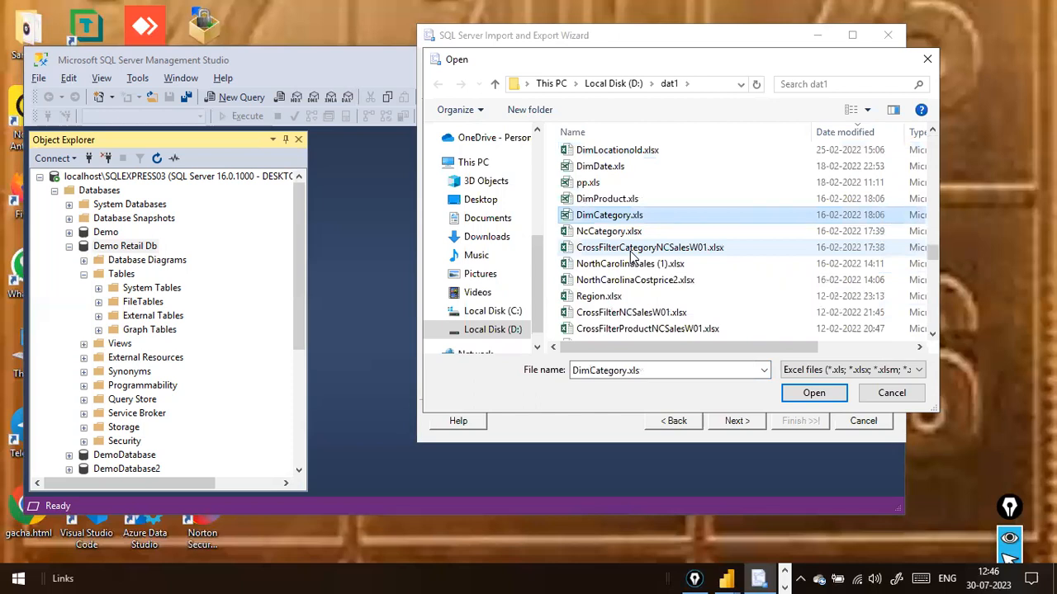
text(ustom)
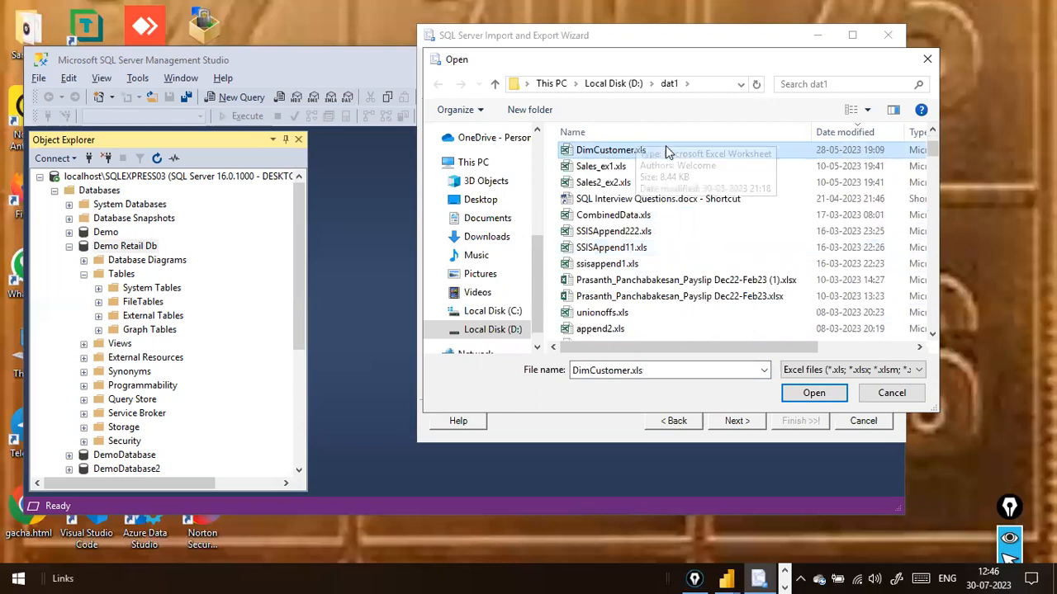
click(798, 394)
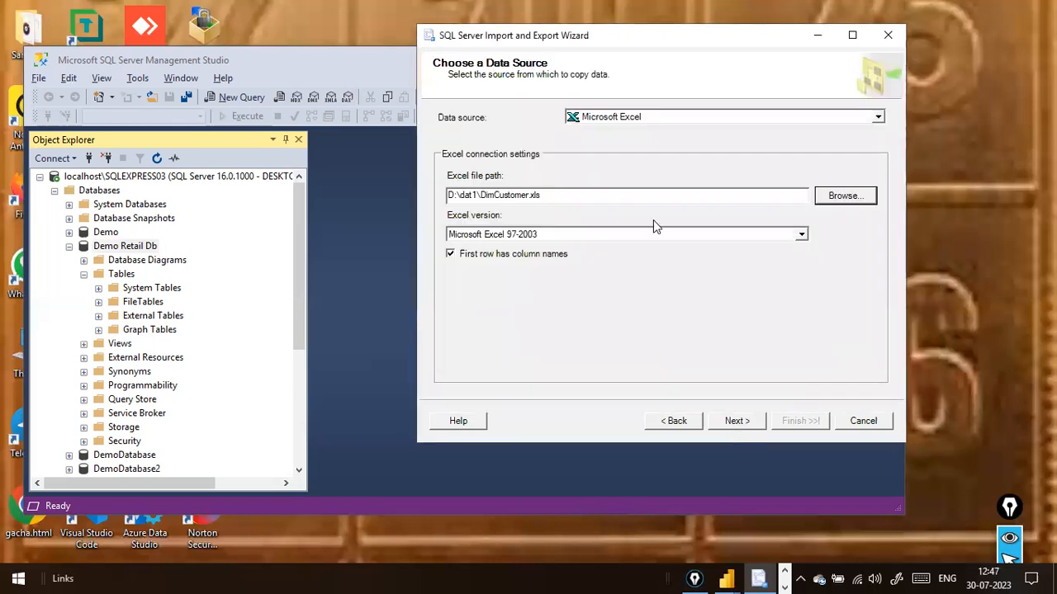
Browse for the source file again and reselect DimCustomer.xls.
click(581, 196)
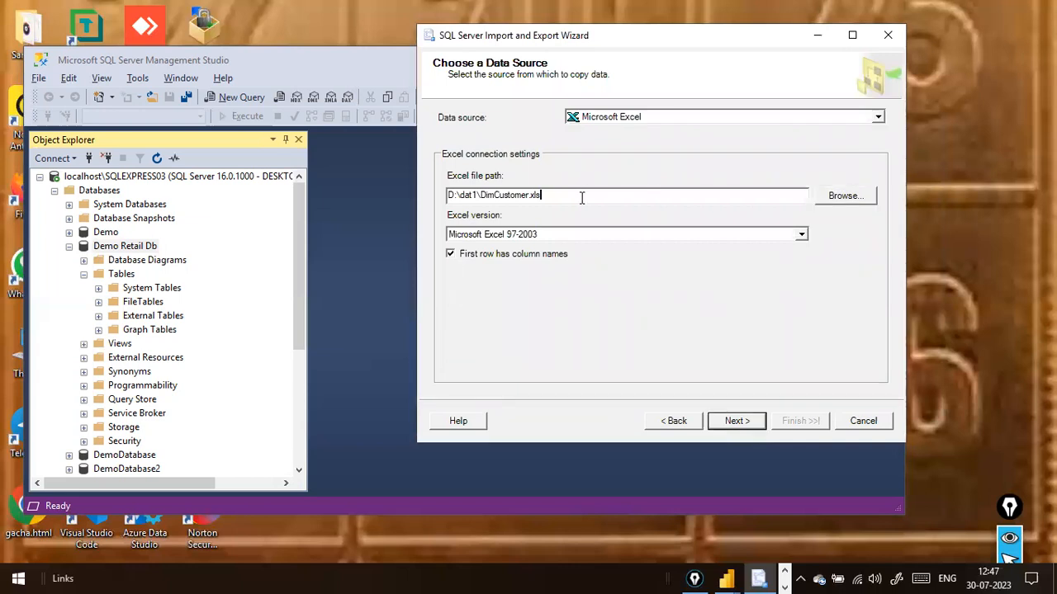
double_click(576, 194)
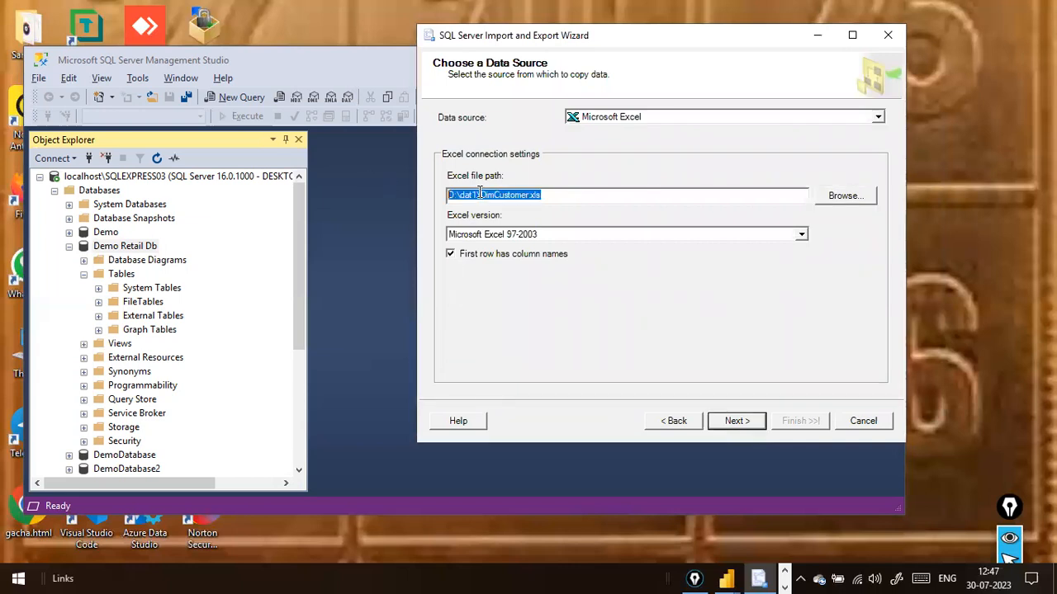
click(846, 200)
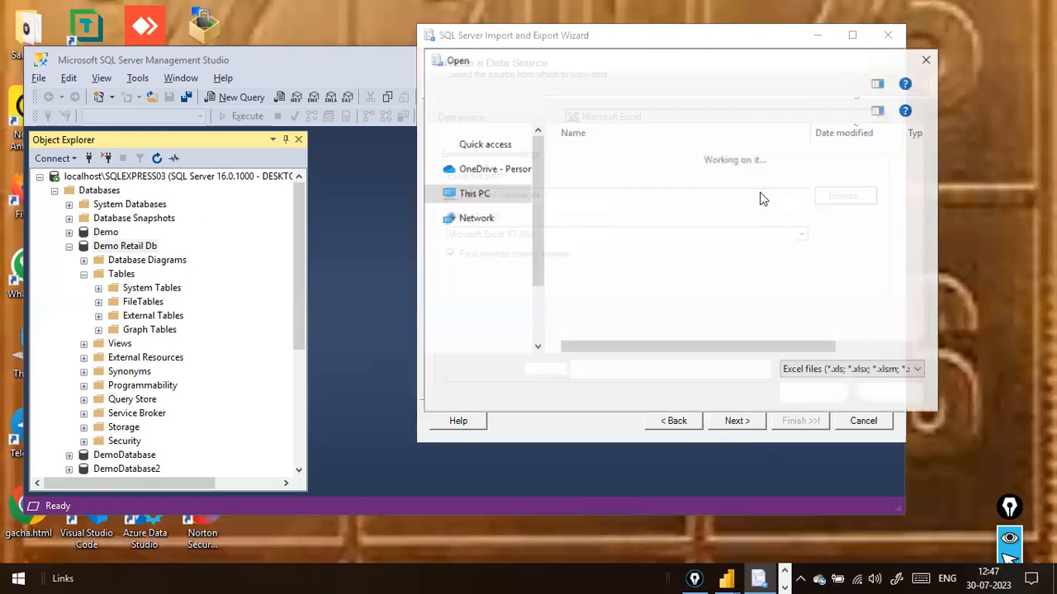
click(612, 221)
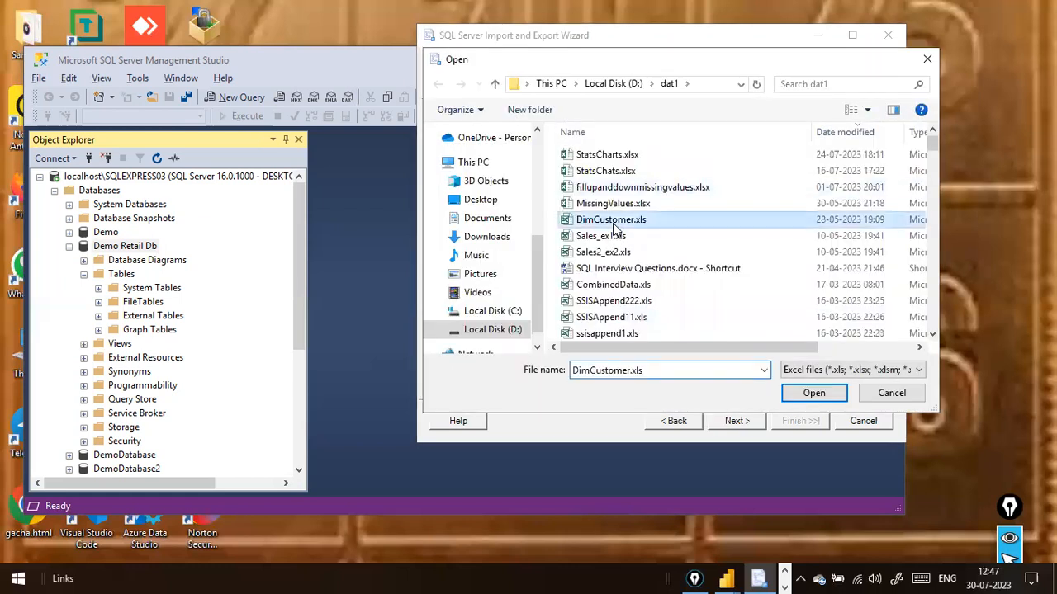
key(Return)
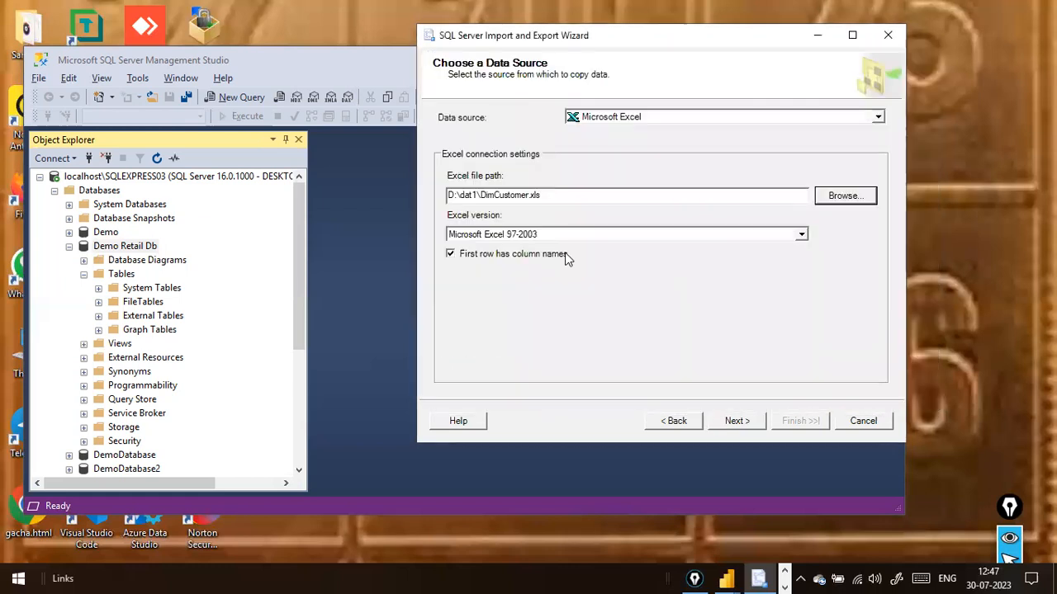
click(559, 195)
double_click(495, 196)
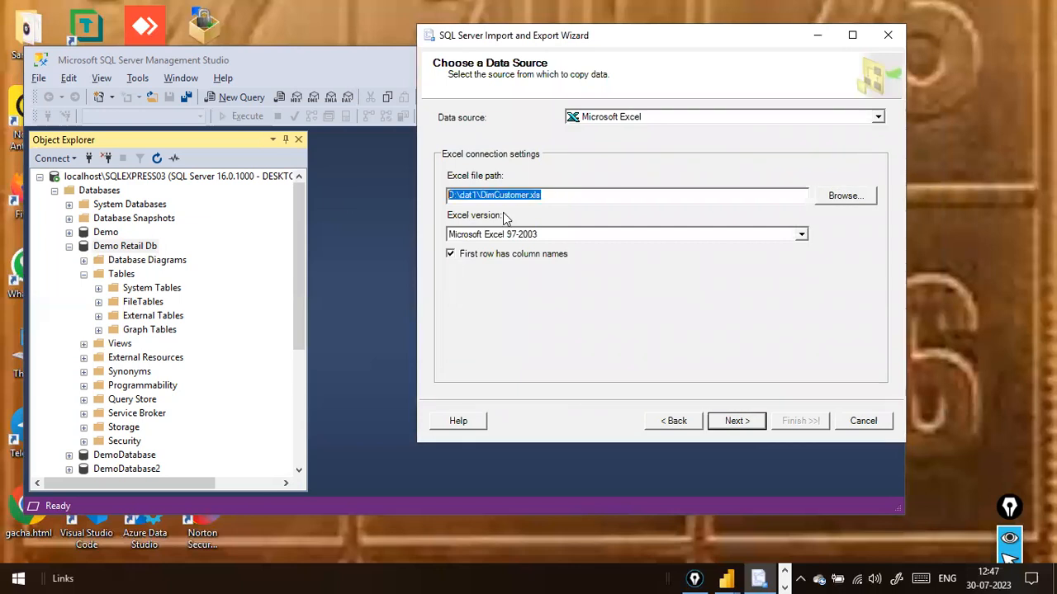
click(538, 197)
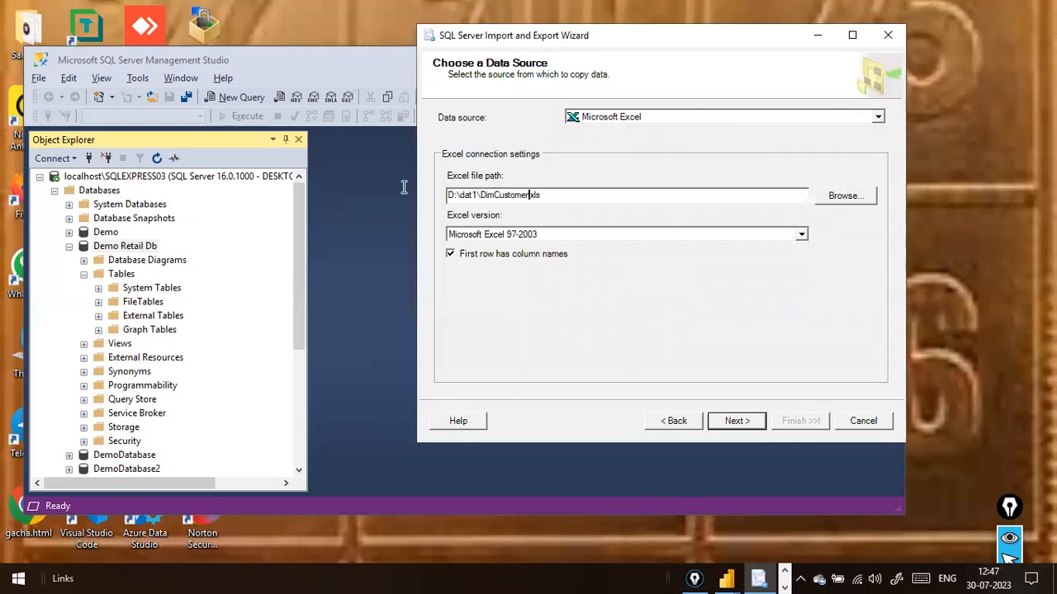
key(Home)
key(ctrl+shift+Right)
key(ctrl+shift+Right)
click(558, 197)
drag(553, 196, 324, 181)
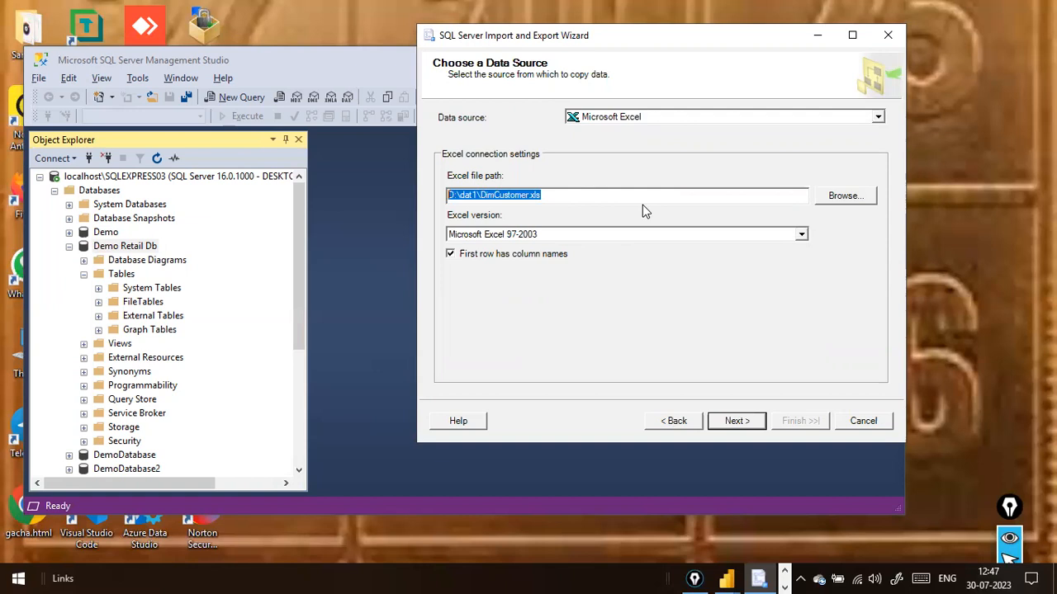
Advance the wizard to the destination page and annotate its Choose a Destination heading with a red arrow.
click(749, 421)
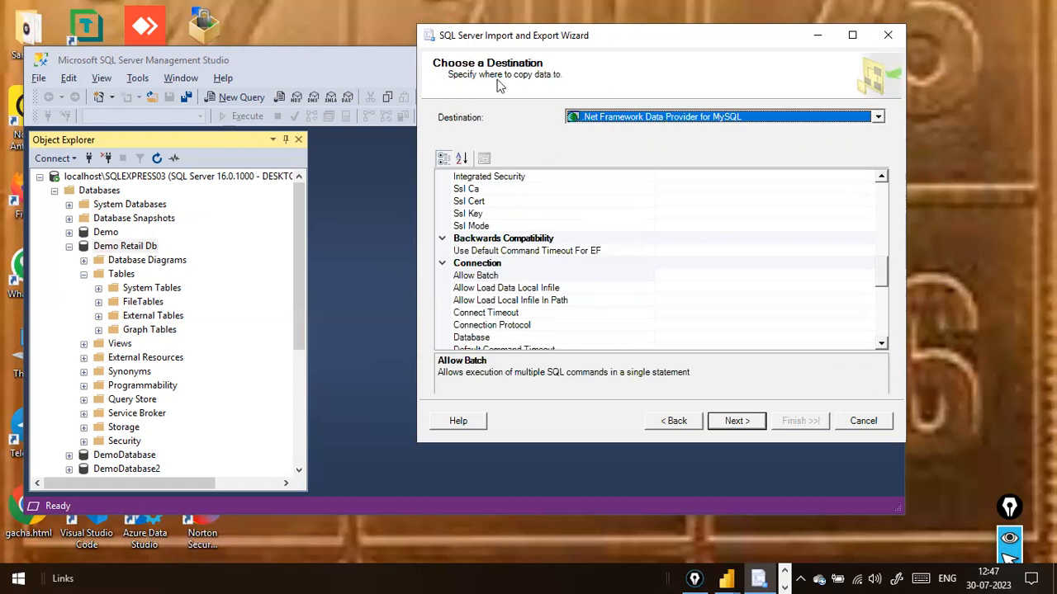
key(ctrl+shift+3)
drag(688, 50, 571, 77)
key(ctrl+shift+7)
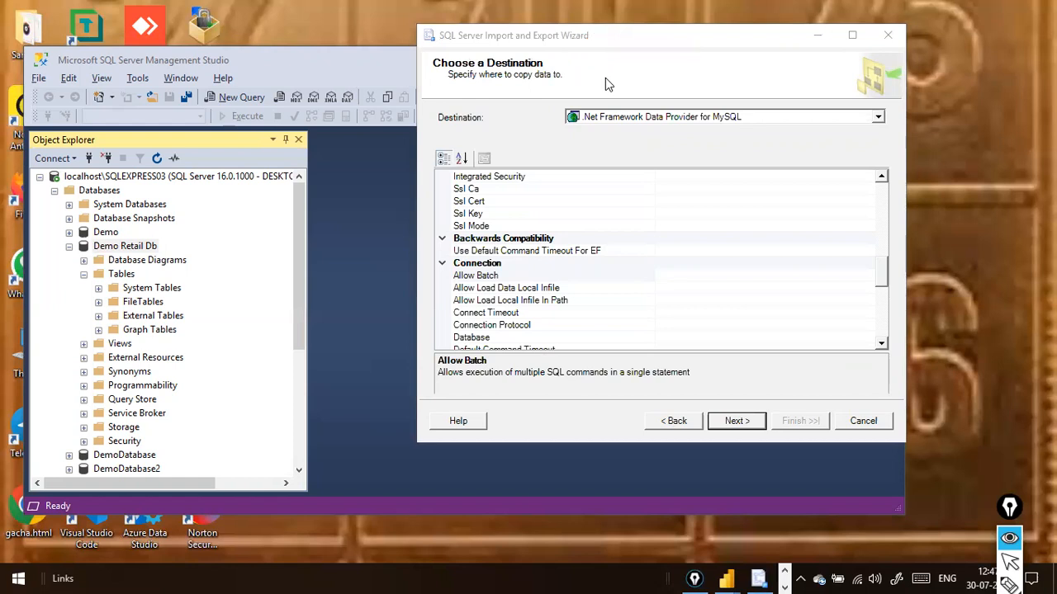
drag(647, 56, 553, 70)
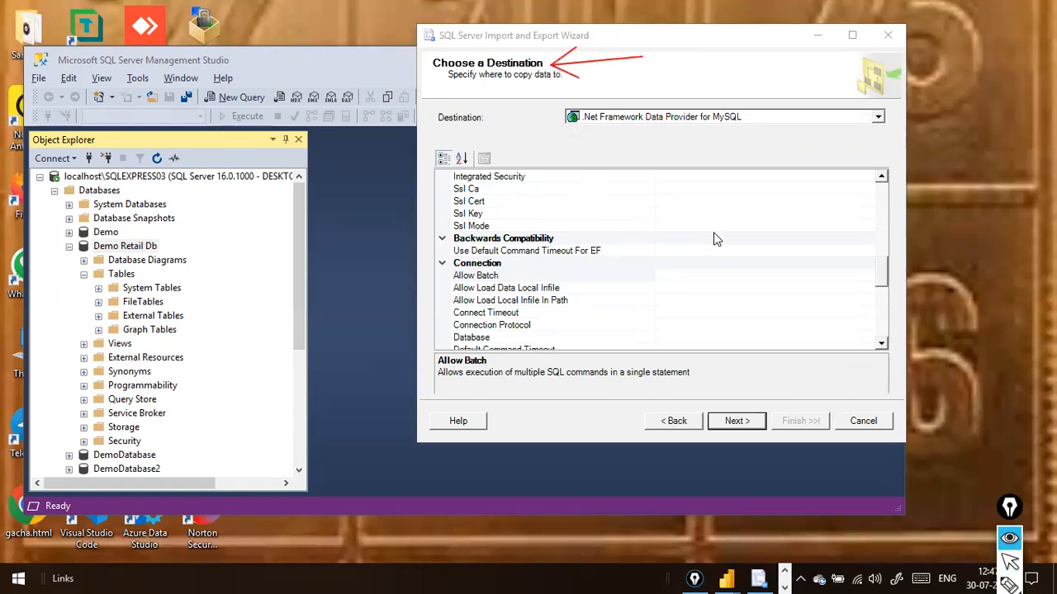
Set the import destination to SQL Server Native Client 11.0.
click(878, 116)
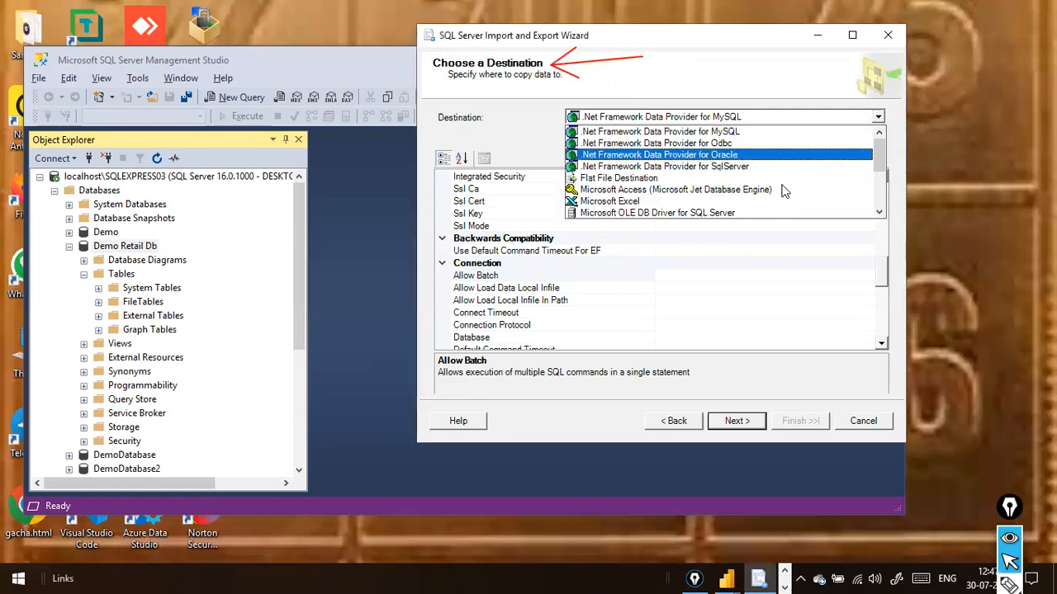
scroll(783, 198, down, 2)
scroll(783, 198, down, 1)
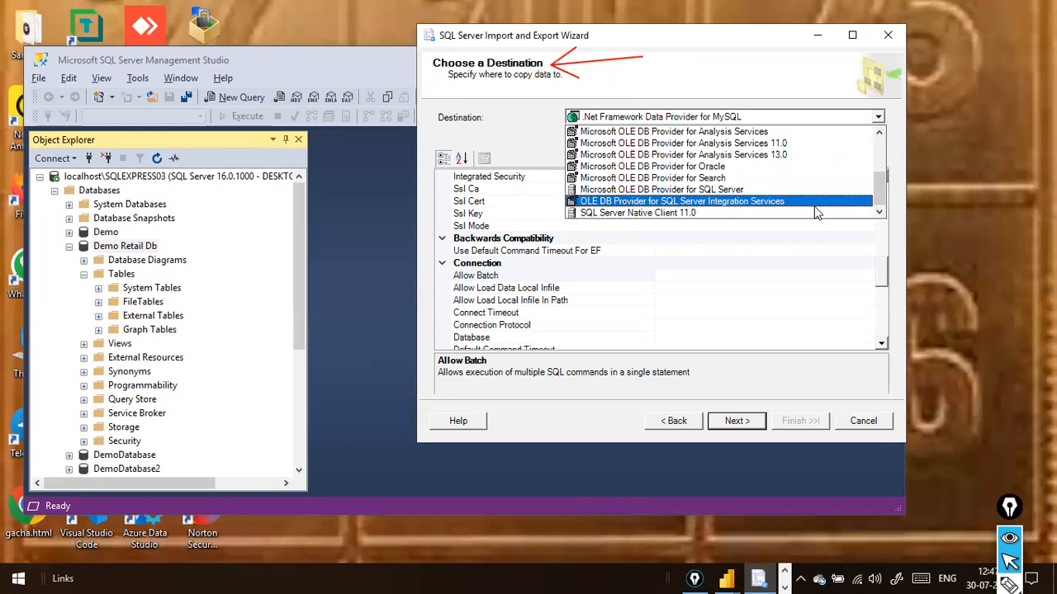
click(881, 117)
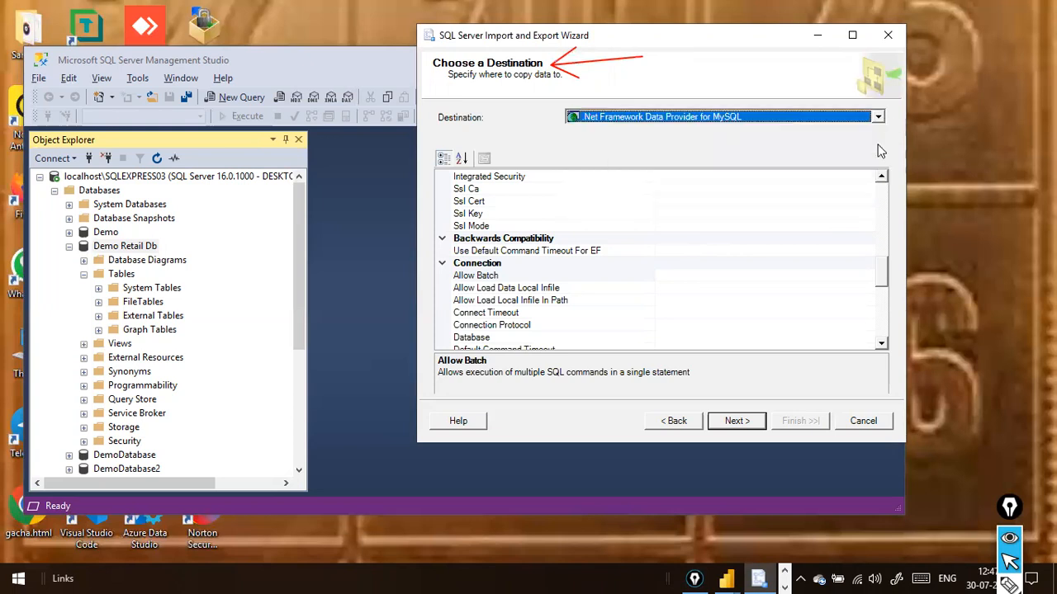
click(878, 117)
scroll(878, 212, down, 4)
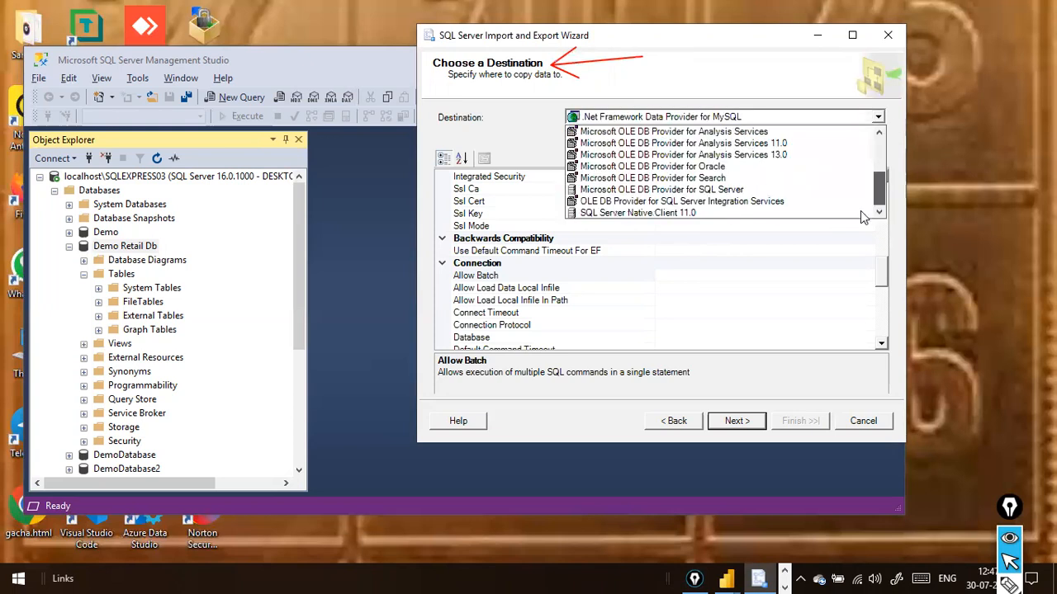
click(708, 213)
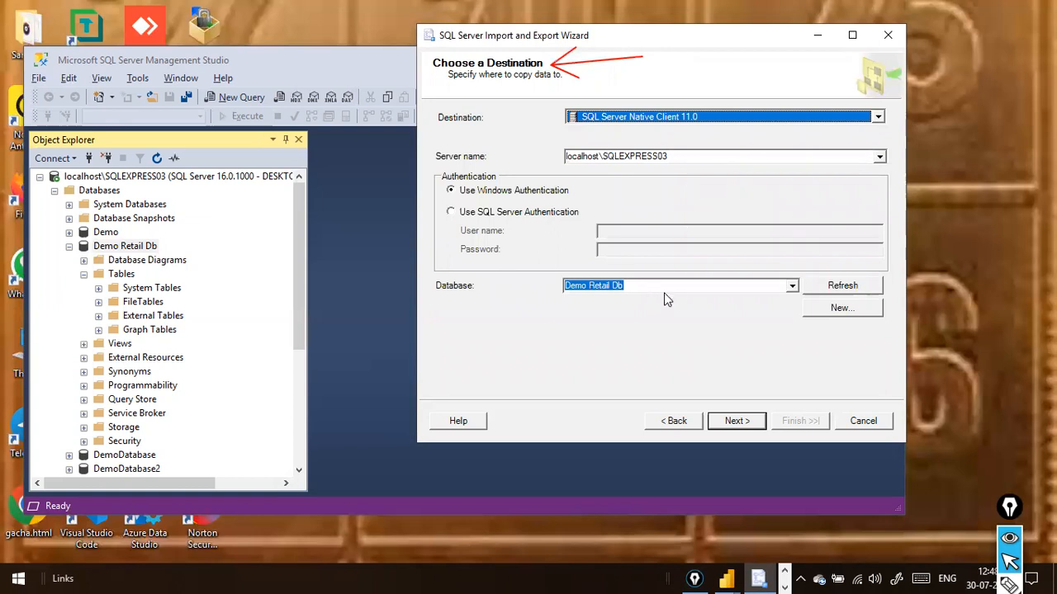
Choose Demo Retail Db as the destination database on the localhost\SQLEXPRESS03 server.
click(791, 286)
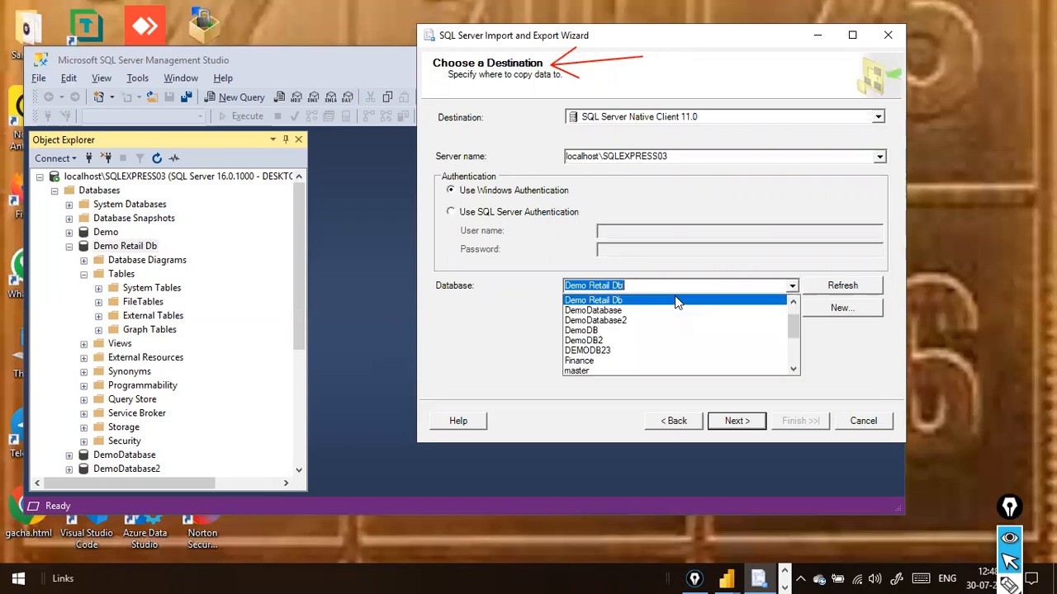
click(675, 300)
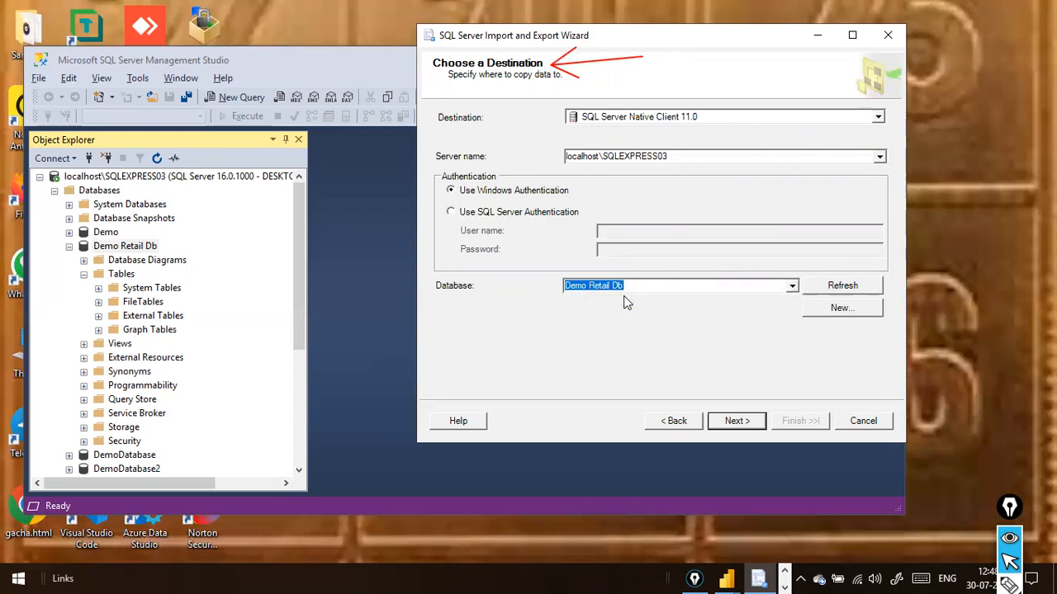
click(792, 286)
click(672, 301)
click(685, 287)
drag(610, 285, 652, 286)
key(Left)
click(684, 285)
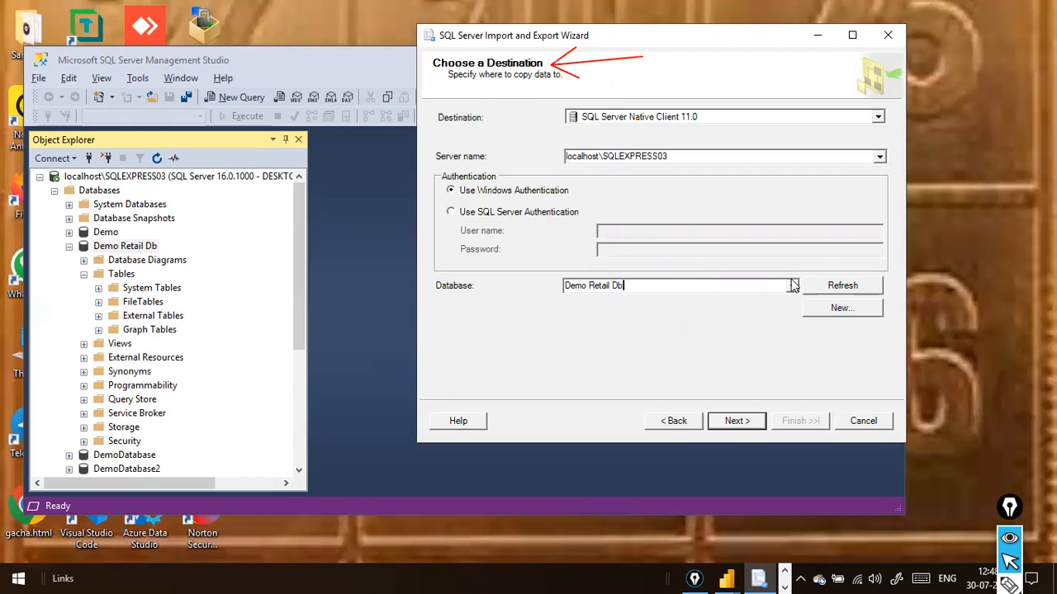
click(793, 285)
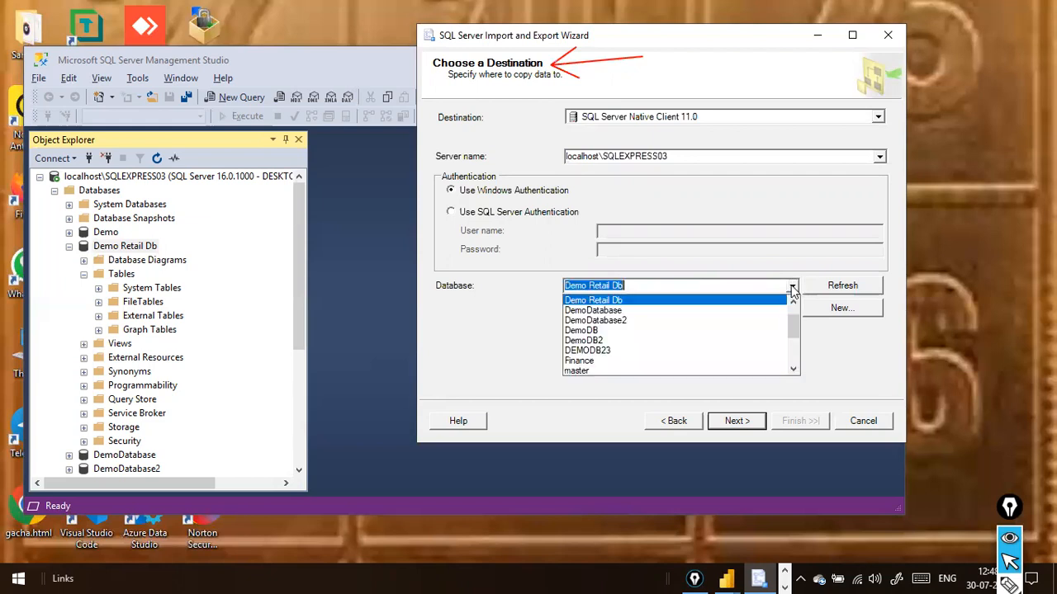
click(625, 302)
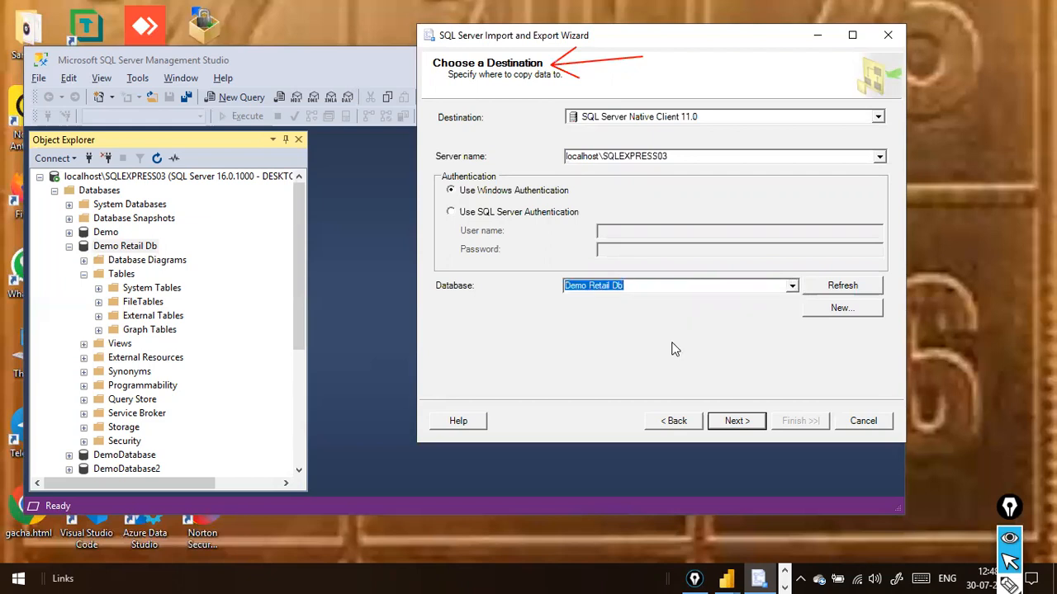
Continue with copying data from tables or views and include the Sheet1$ sheet in the import.
click(736, 421)
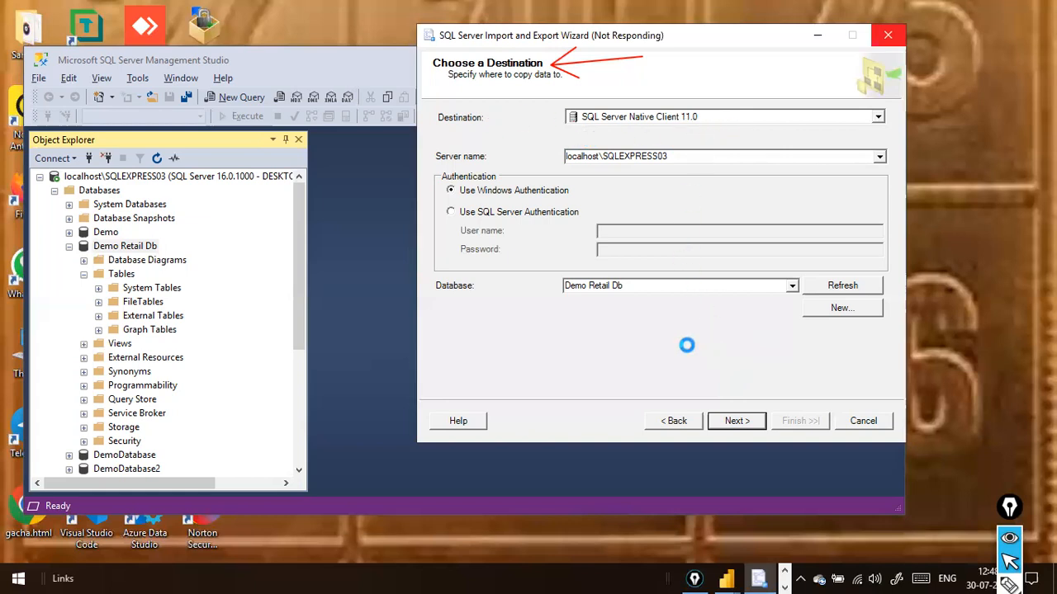
click(741, 428)
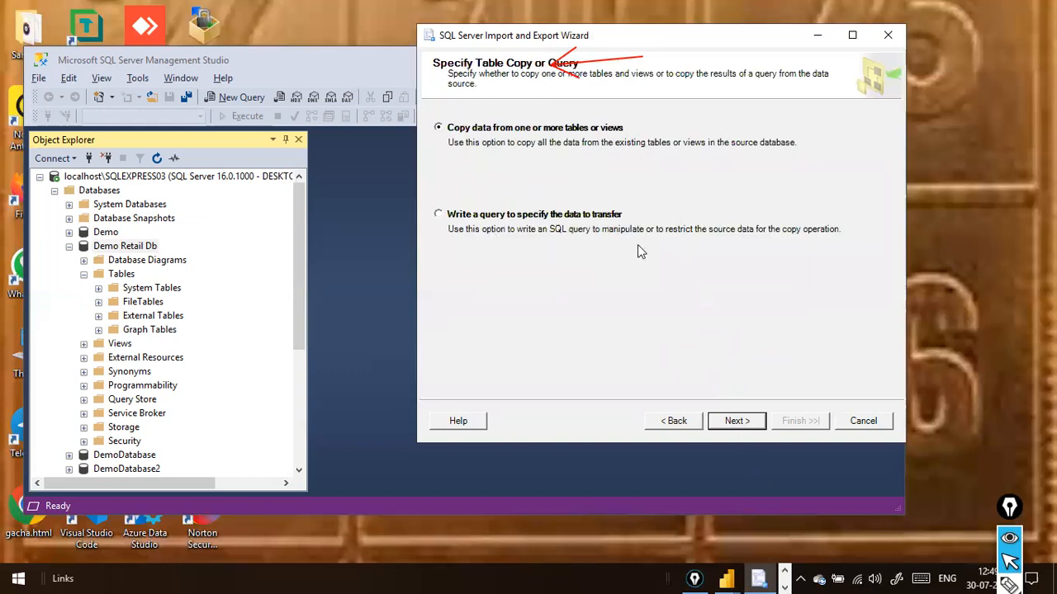
click(734, 425)
click(442, 142)
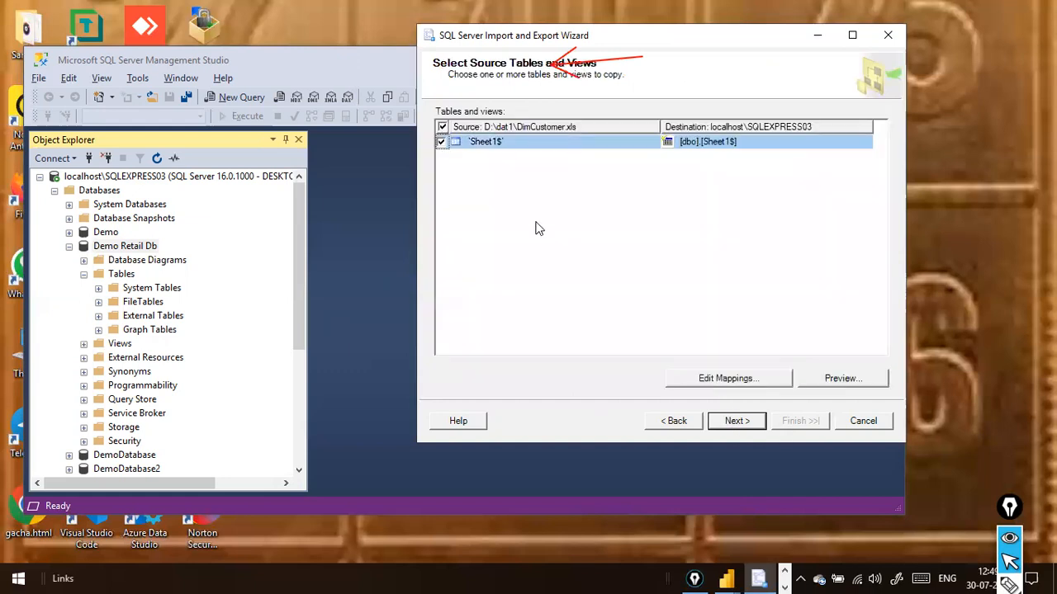
Open the column mappings for Sheet1$ and inspect the destination field of the CustID column.
click(734, 378)
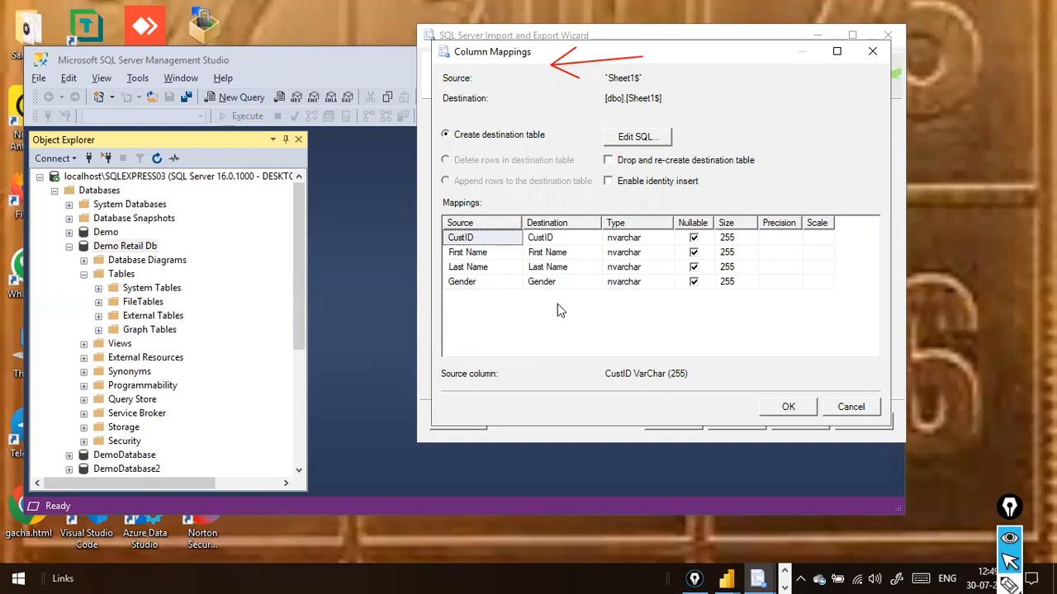
click(562, 240)
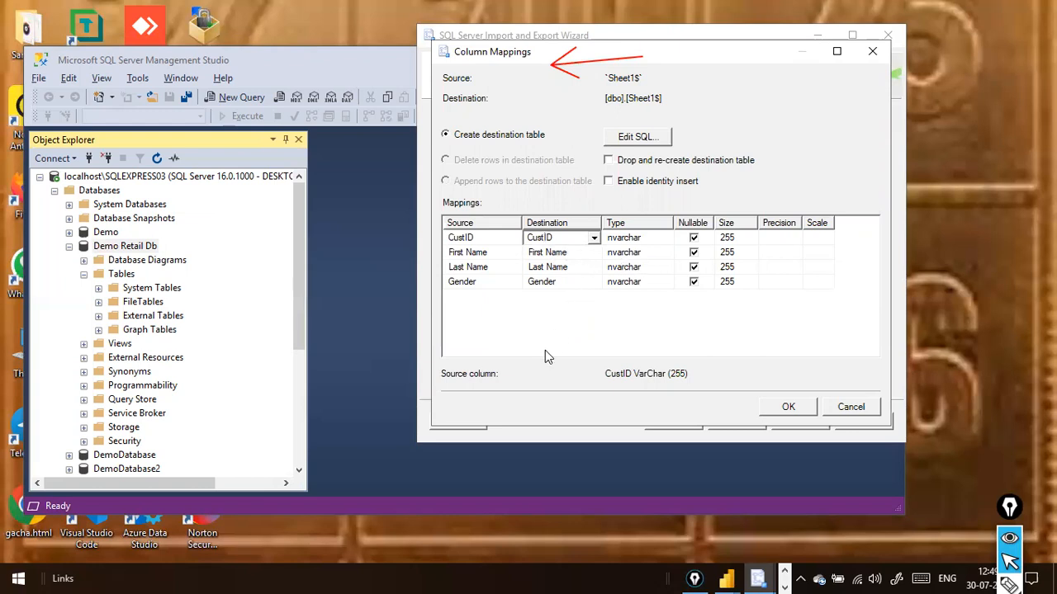
key(Escape)
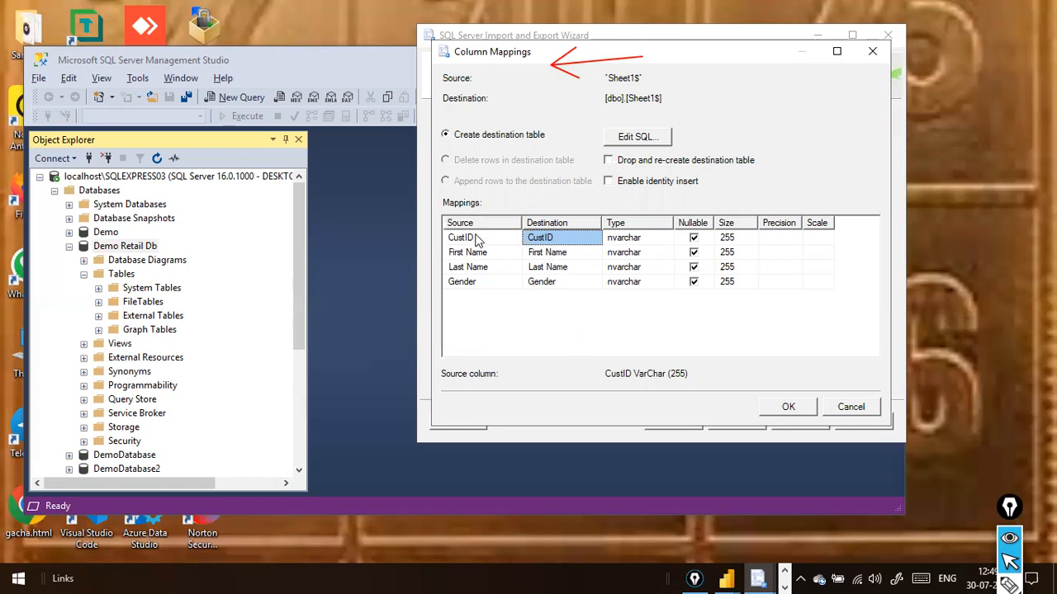
Accept the Sheet1$ column mappings, run the import package immediately without saving it, and close the finished wizard.
click(777, 404)
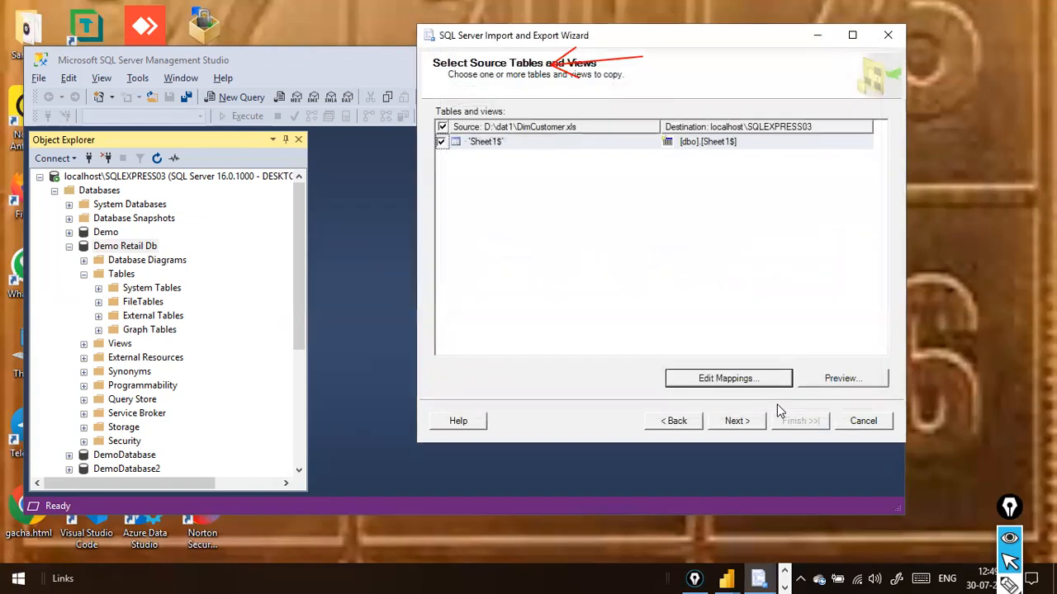
click(745, 421)
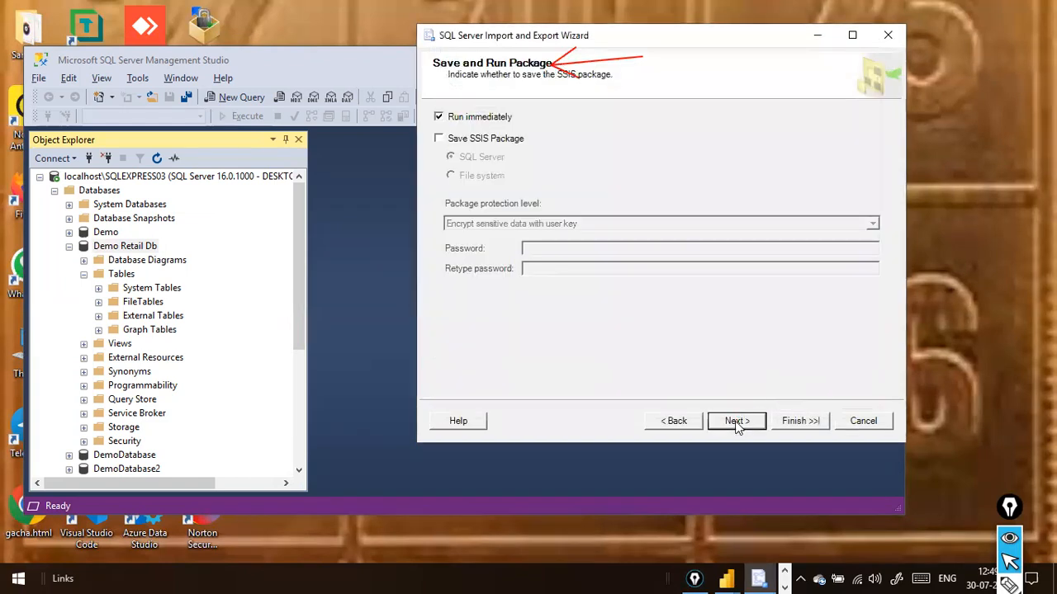
click(735, 421)
click(800, 423)
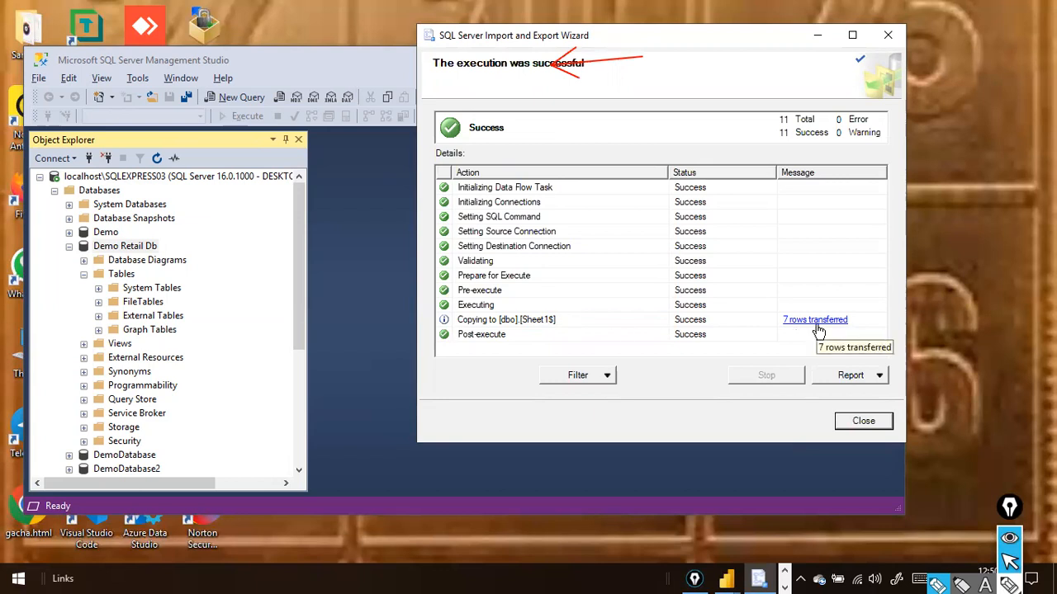
click(838, 425)
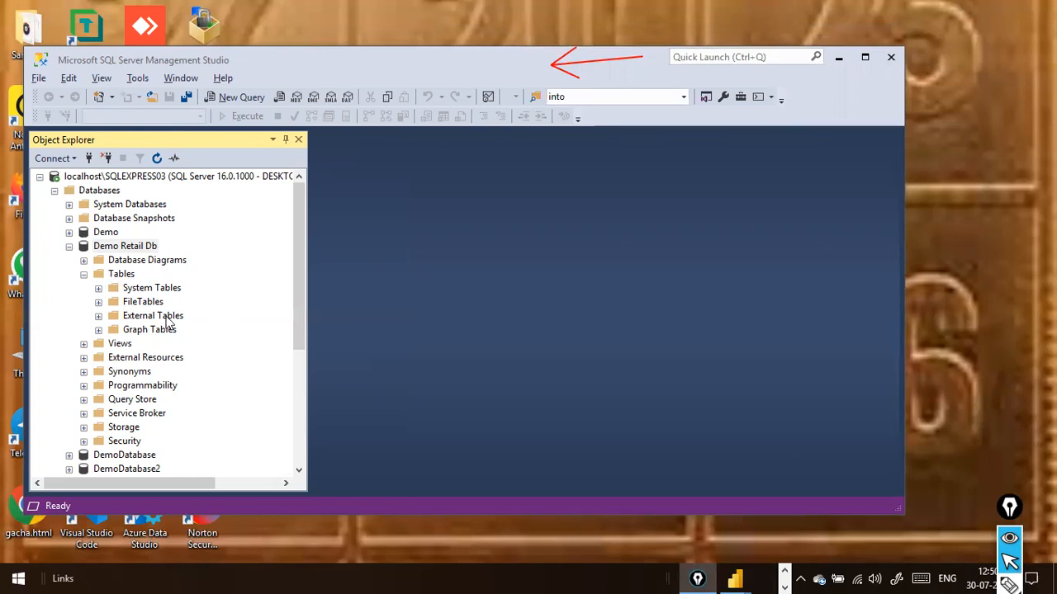
Refresh the object tree and expand the tables of Demo Retail Db to locate the imported dbo.Sheet1$ table.
click(157, 163)
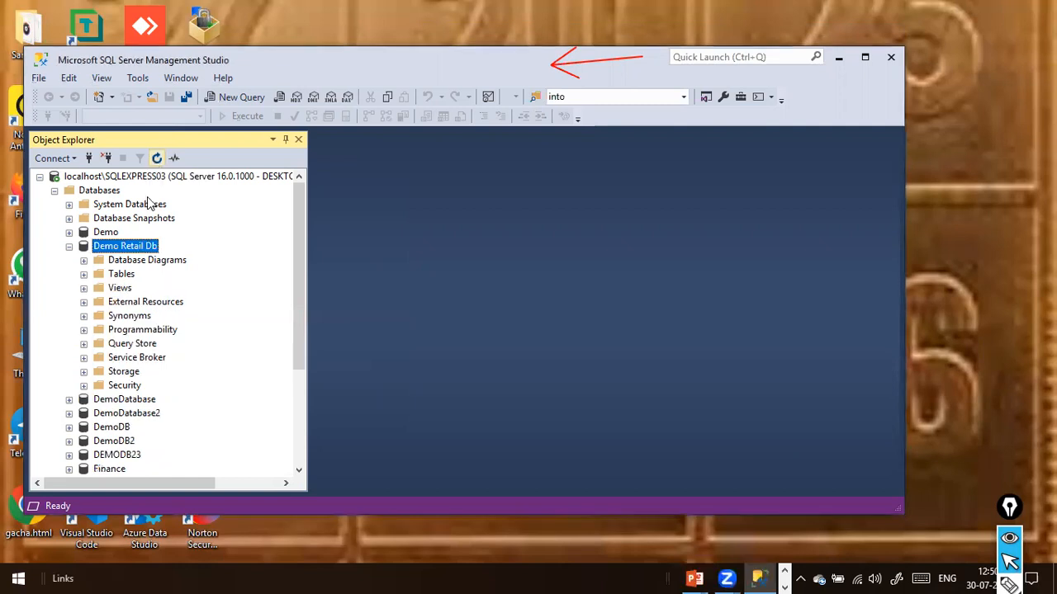
click(84, 275)
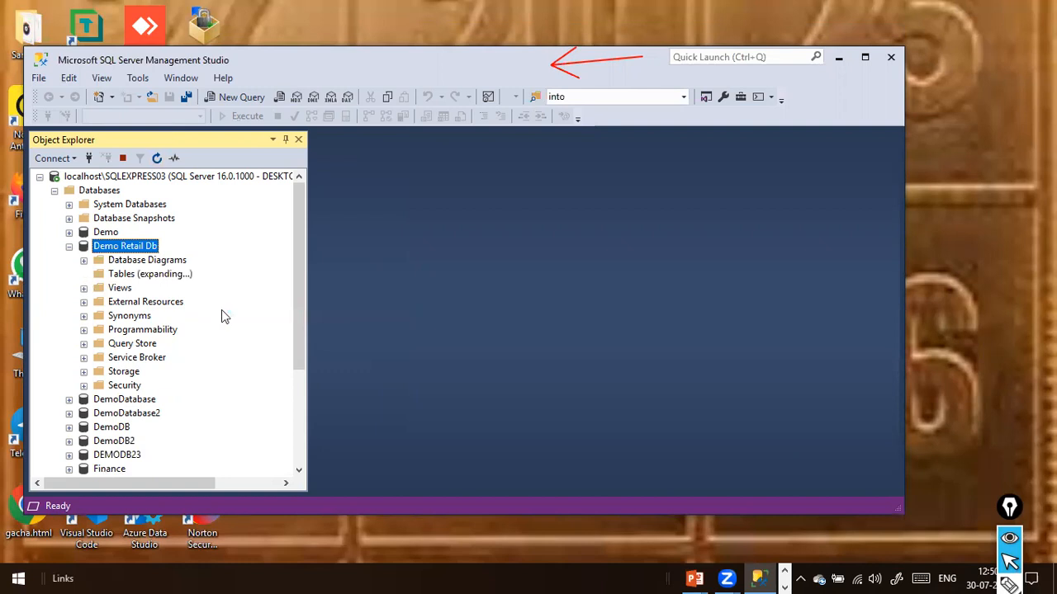
click(157, 345)
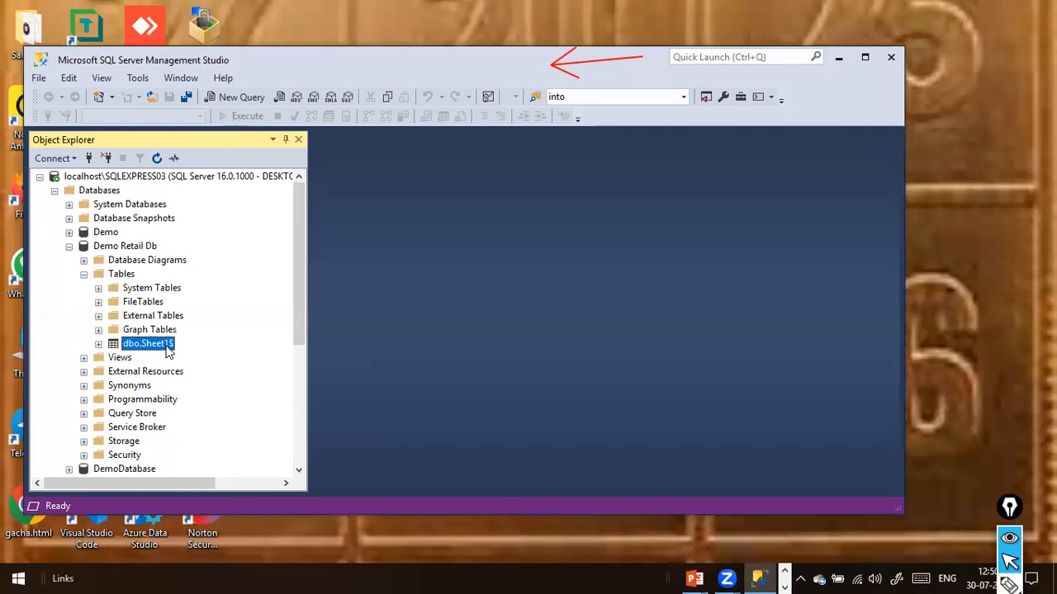
Rename the dbo.Sheet1$ table as DimCustomer.
right_click(170, 346)
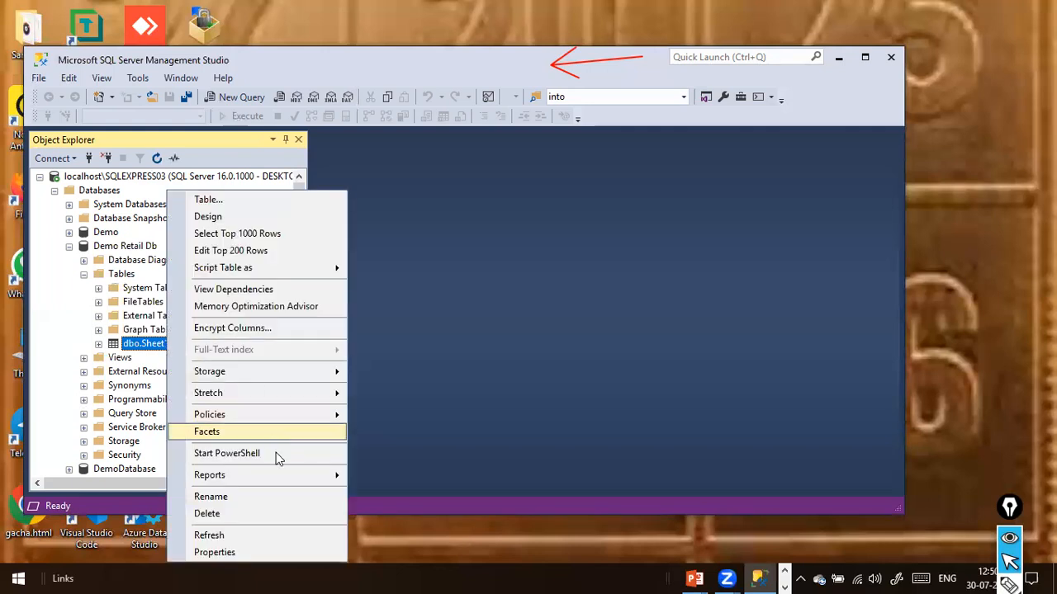
click(274, 495)
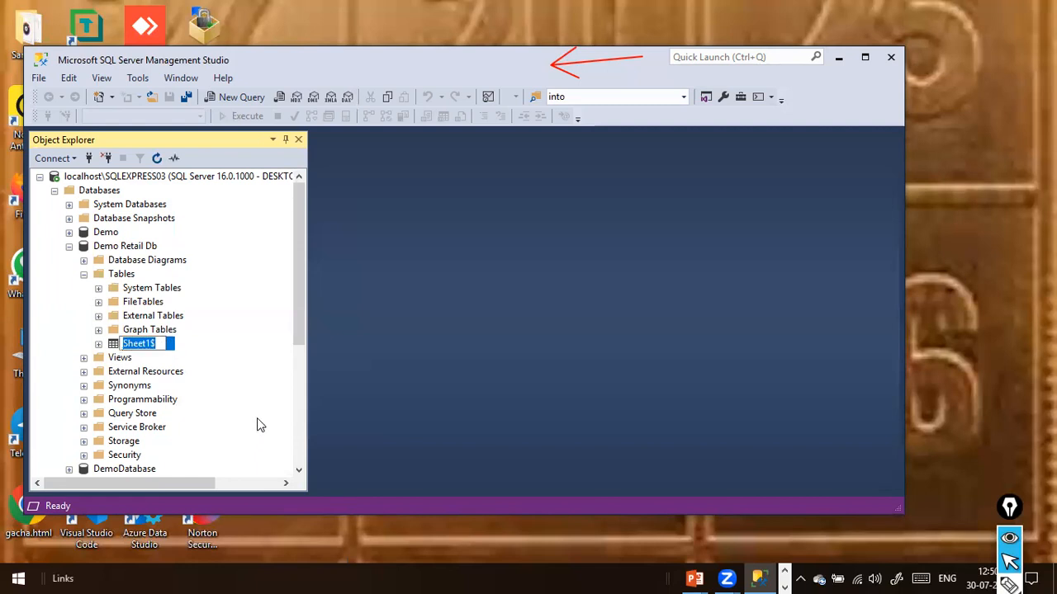
key(Home)
key(shift+End)
text(//d)
key(BackSpace)
key(BackSpace)
key(BackSpace)
text(DimCustomer)
key(Return)
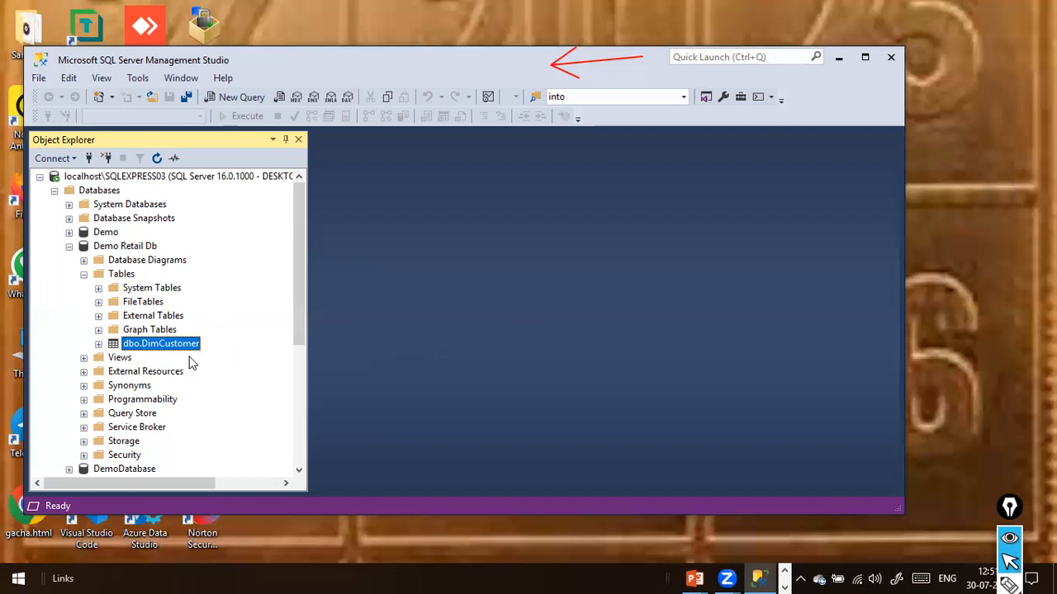
Expand the DimCustomer table's columns to examine their names and data types.
click(97, 344)
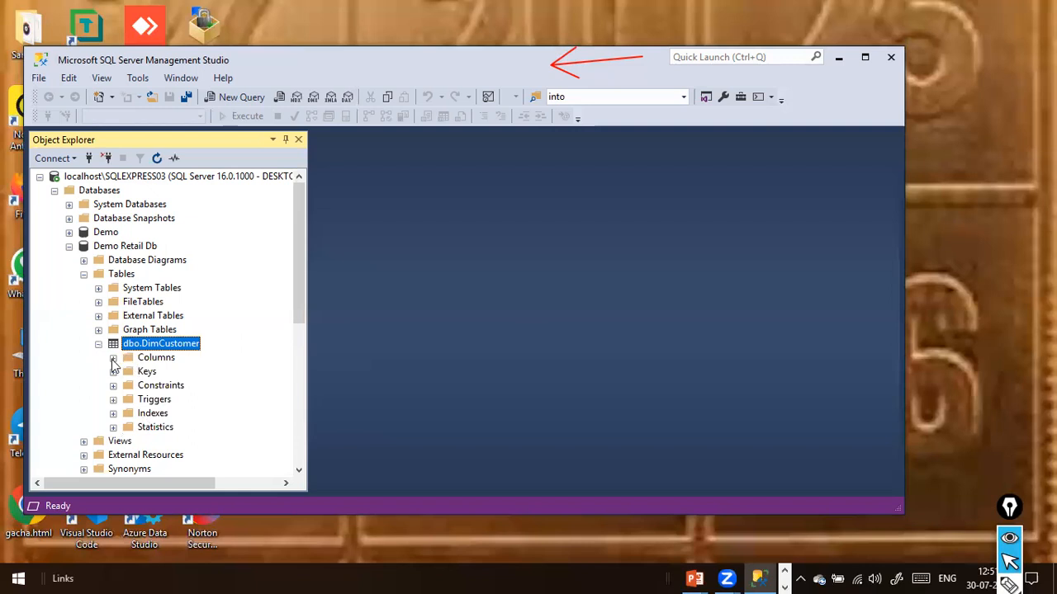
click(113, 357)
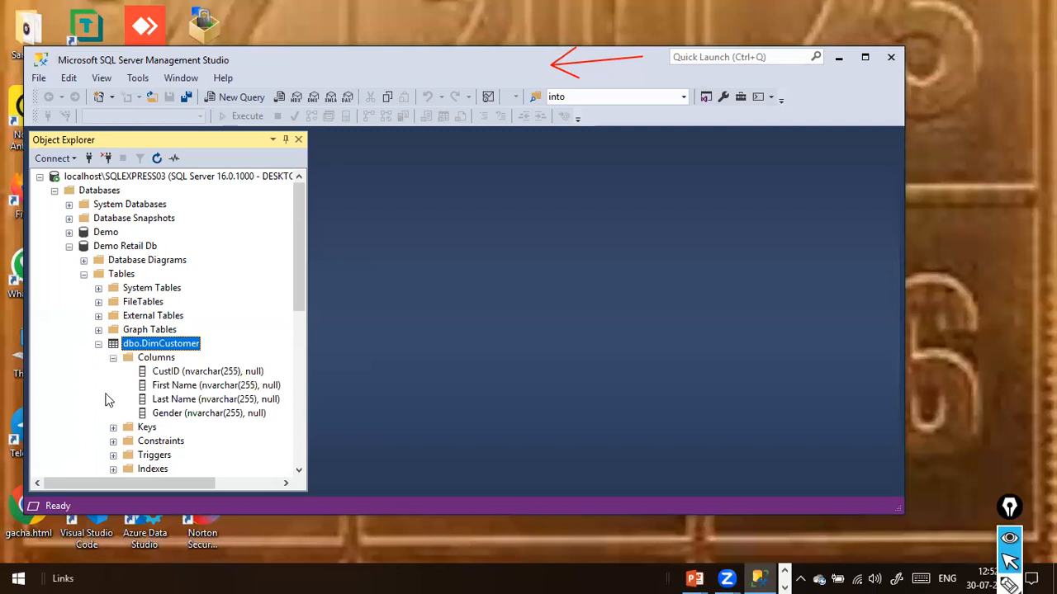
click(180, 345)
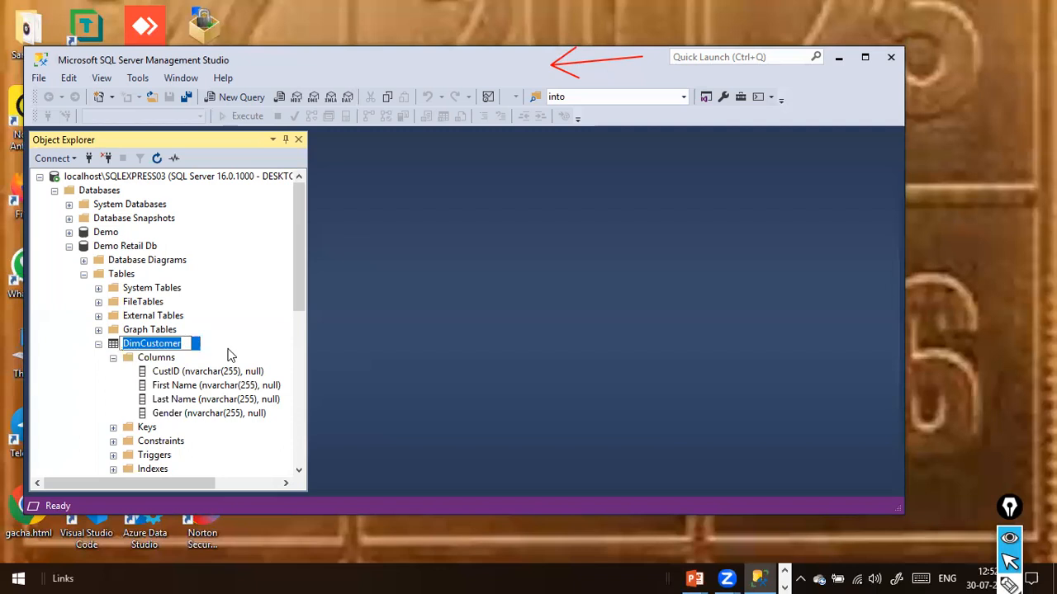
key(Escape)
Query the top 1000 rows of the DimCustomer table and maximize the window to view the results.
right_click(149, 351)
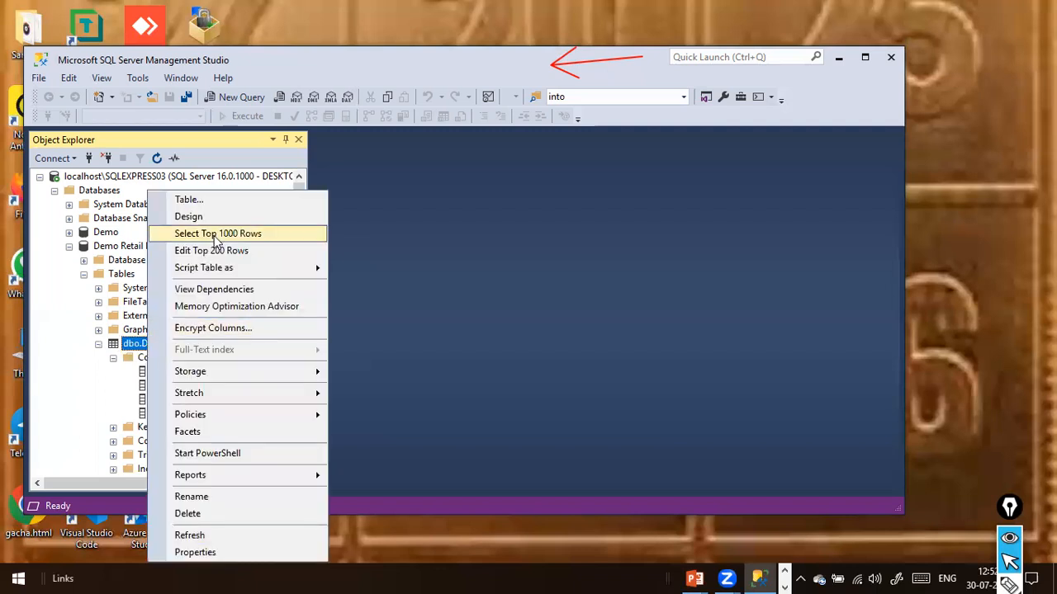
click(434, 276)
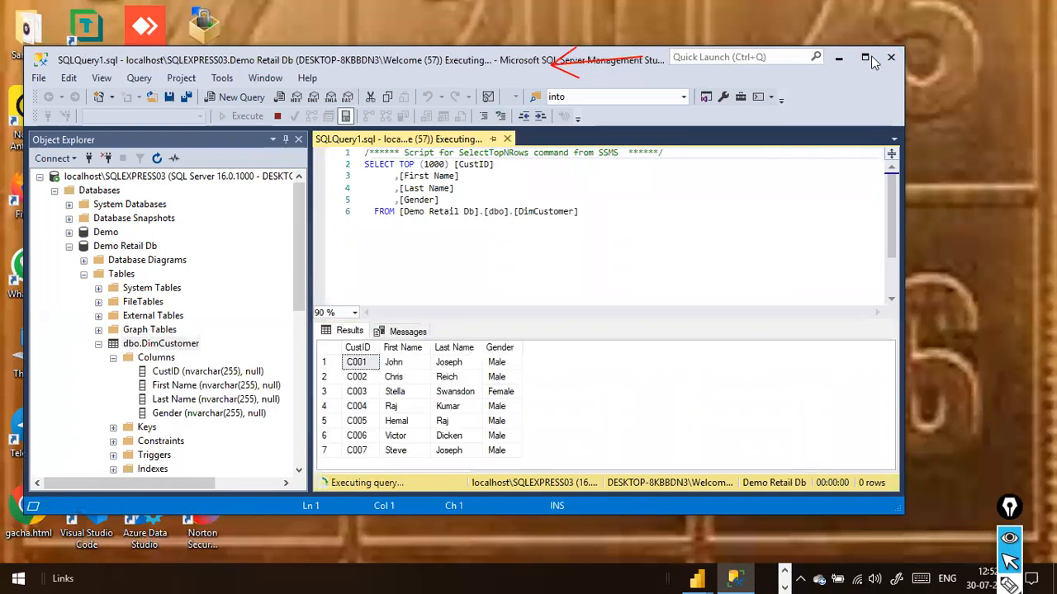
click(866, 58)
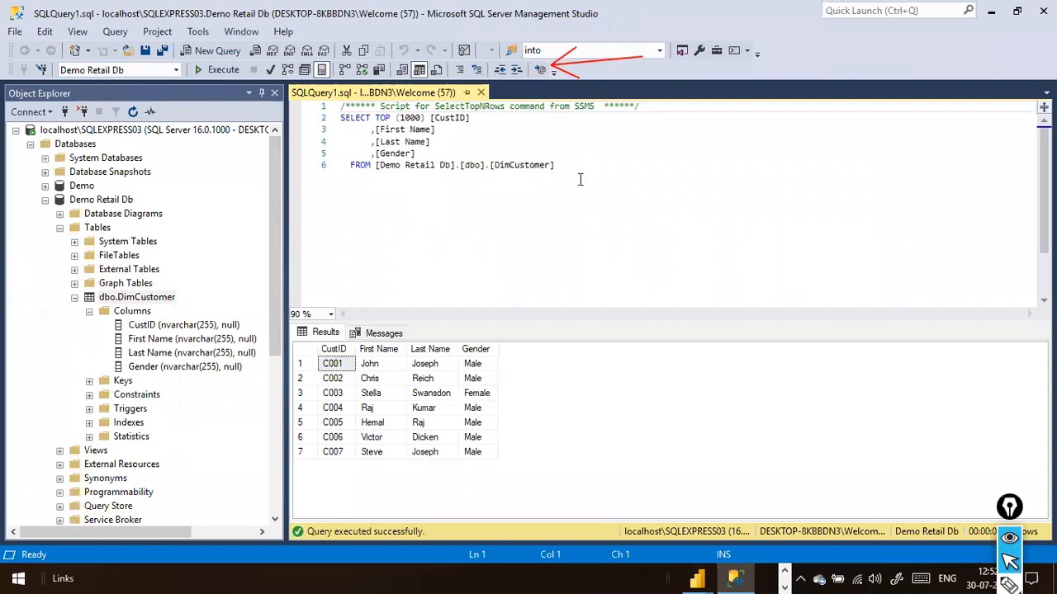
drag(340, 118, 575, 176)
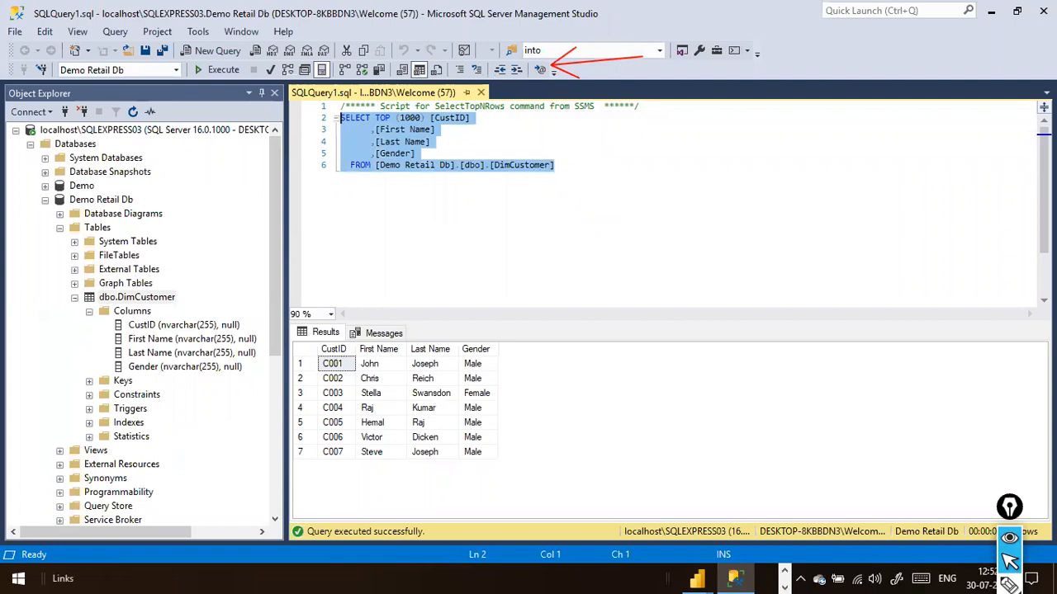
click(143, 301)
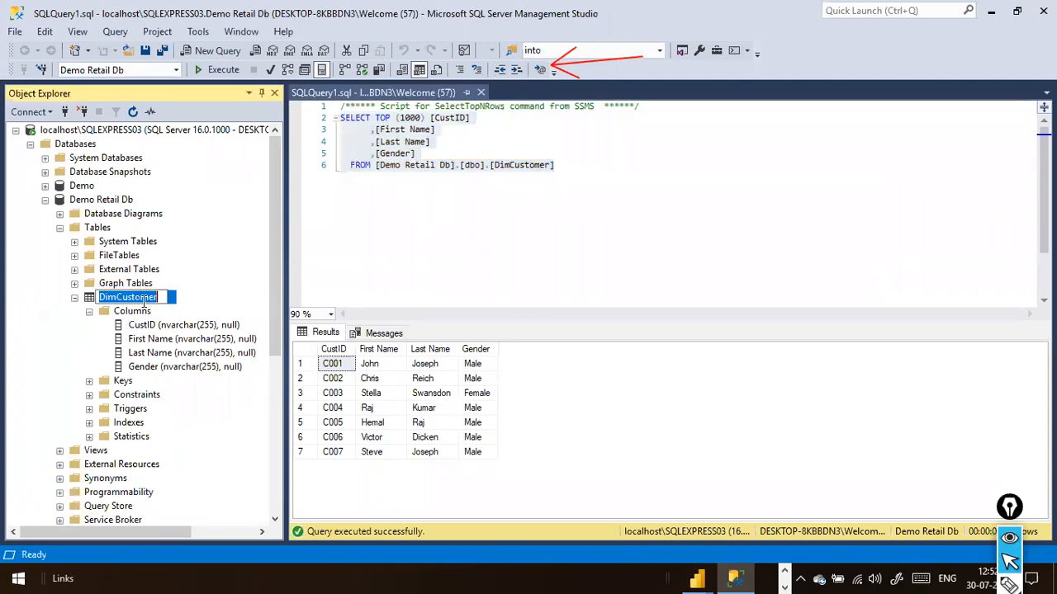
click(352, 300)
right_click(159, 300)
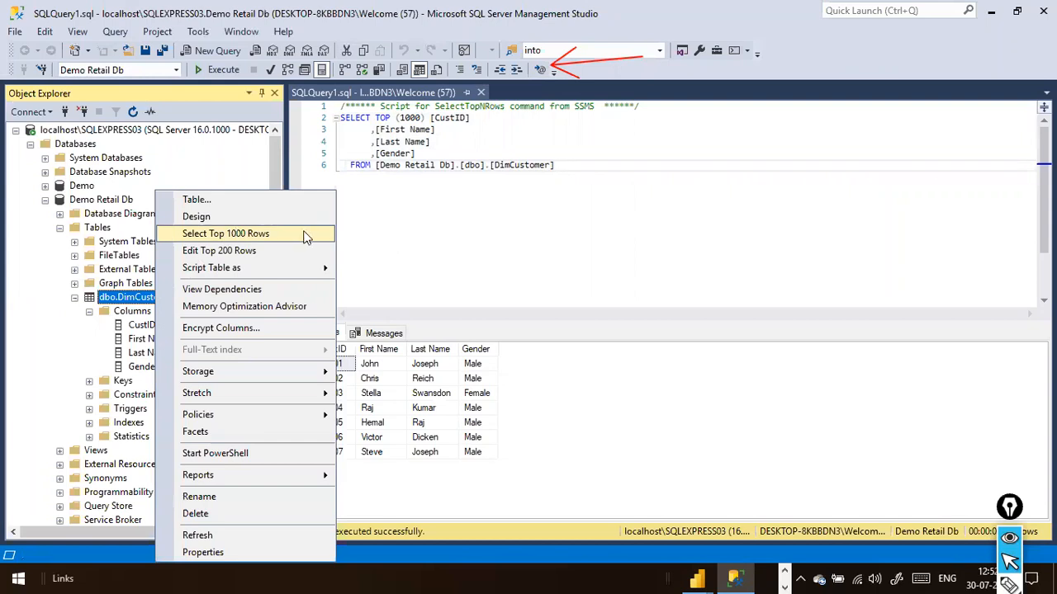
click(505, 246)
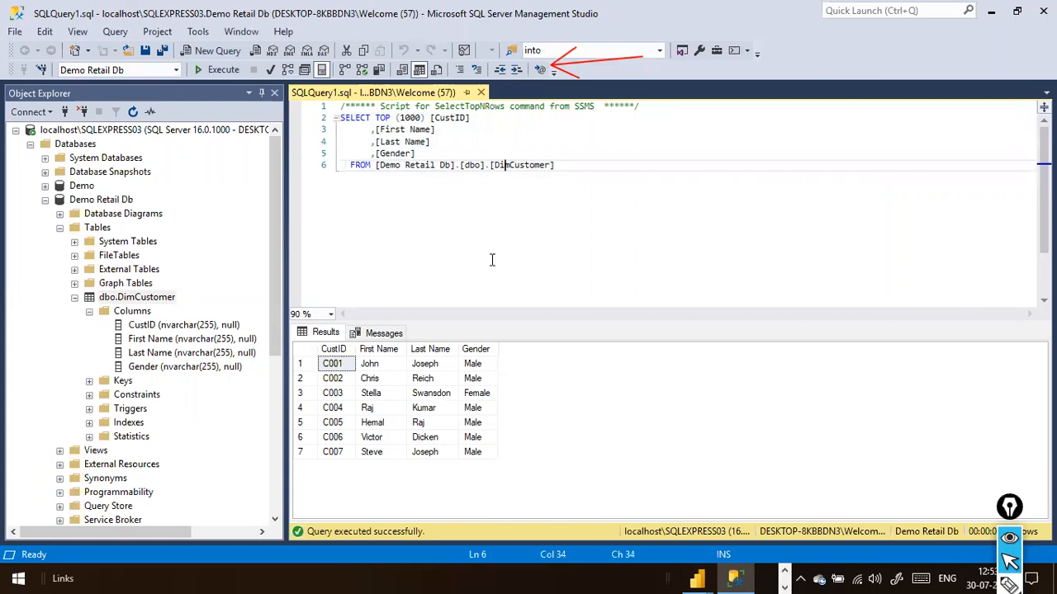
Add two blank lines below the DimCustomer SELECT query.
click(558, 250)
key(Return)
key(Return)
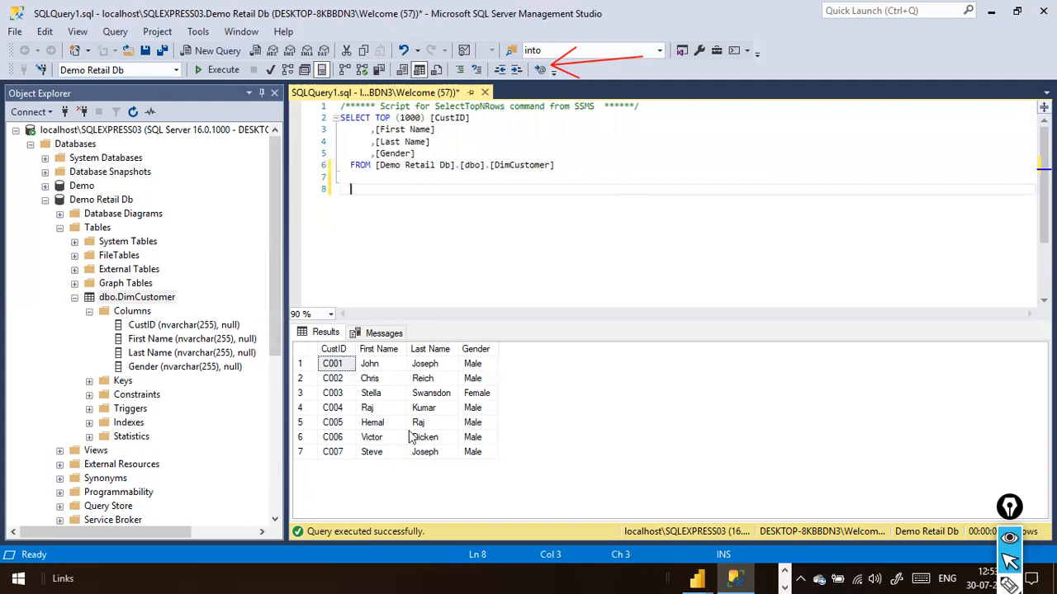
mouse_move(319, 266)
mouse_down()
mouse_move(320, 322)
mouse_move(542, 467)
mouse_up()
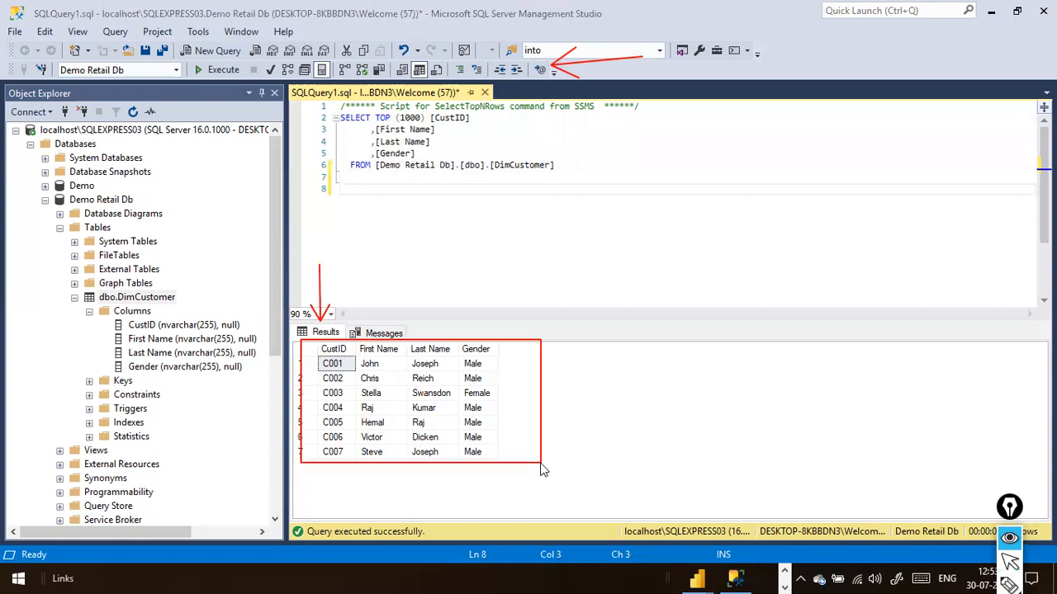
key(ctrl+shift+7)
key(ctrl+shift+2)
click(552, 378)
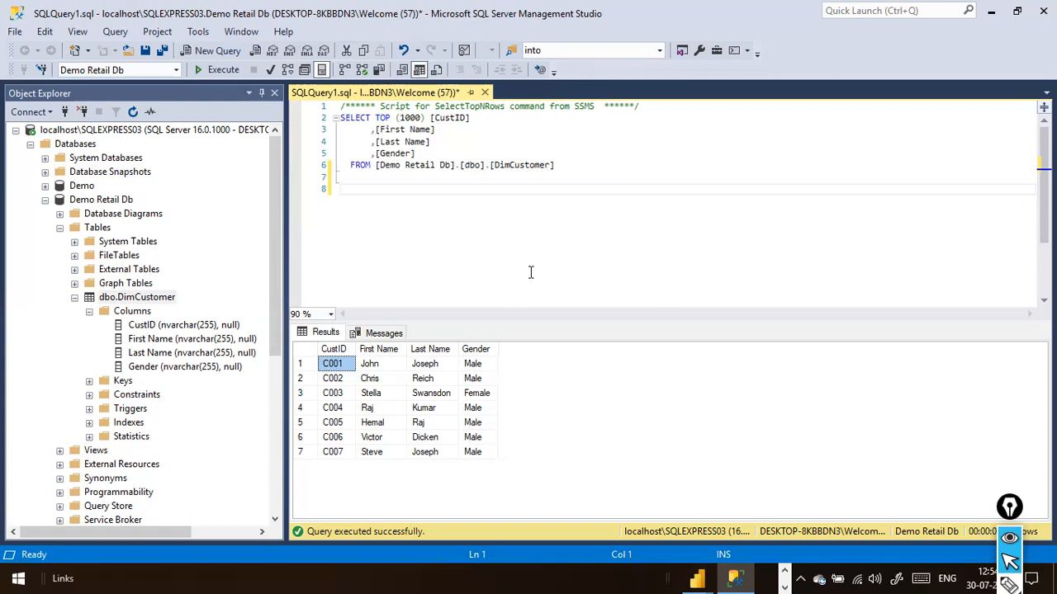
click(632, 259)
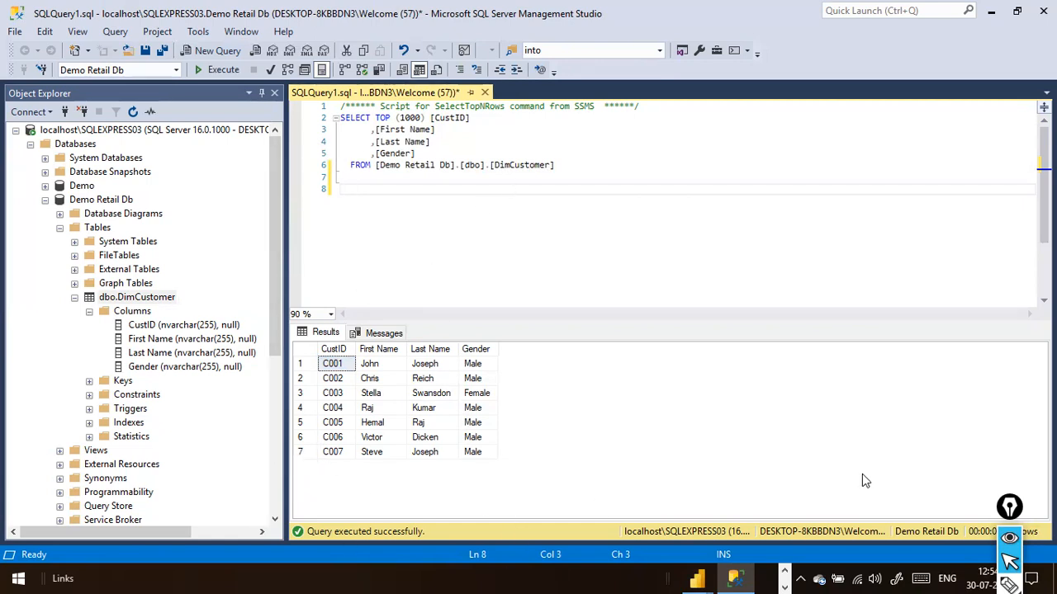
click(1005, 525)
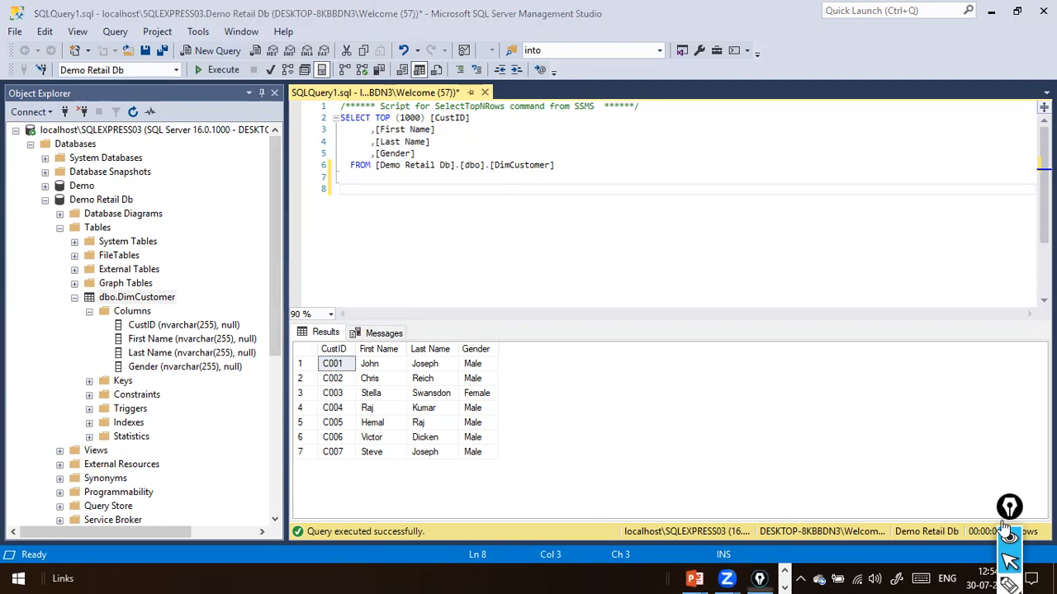
drag(1002, 522, 1052, 593)
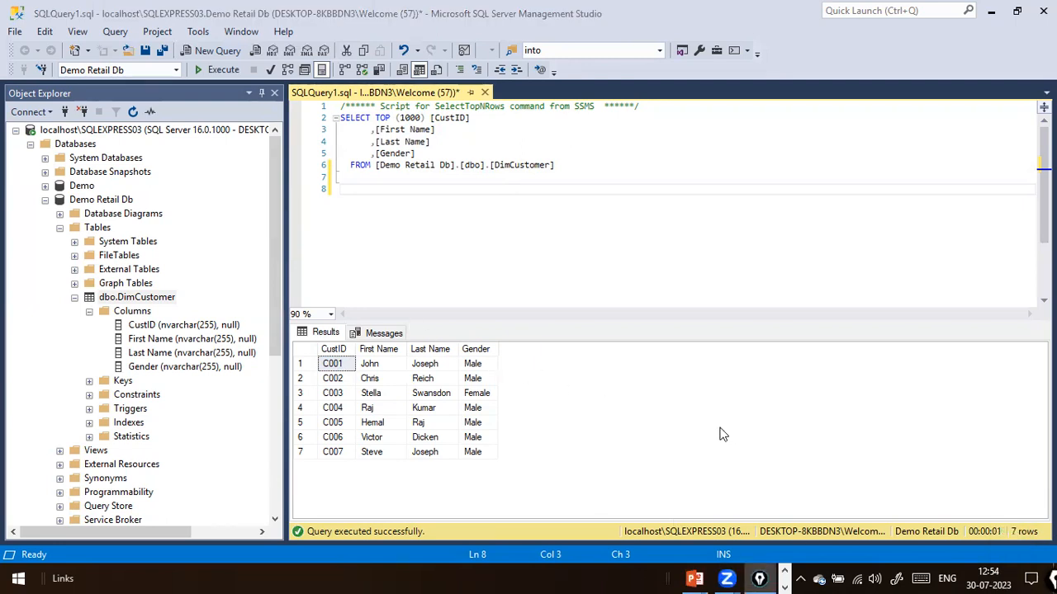
drag(992, 418, 1022, 511)
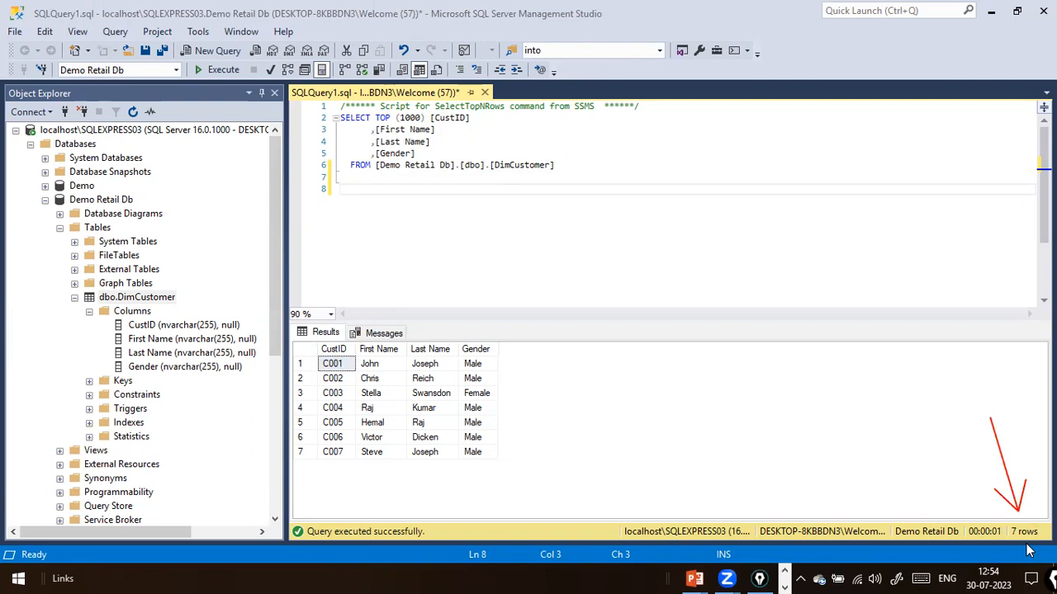
drag(993, 430, 1024, 509)
key(ctrl+shift+7)
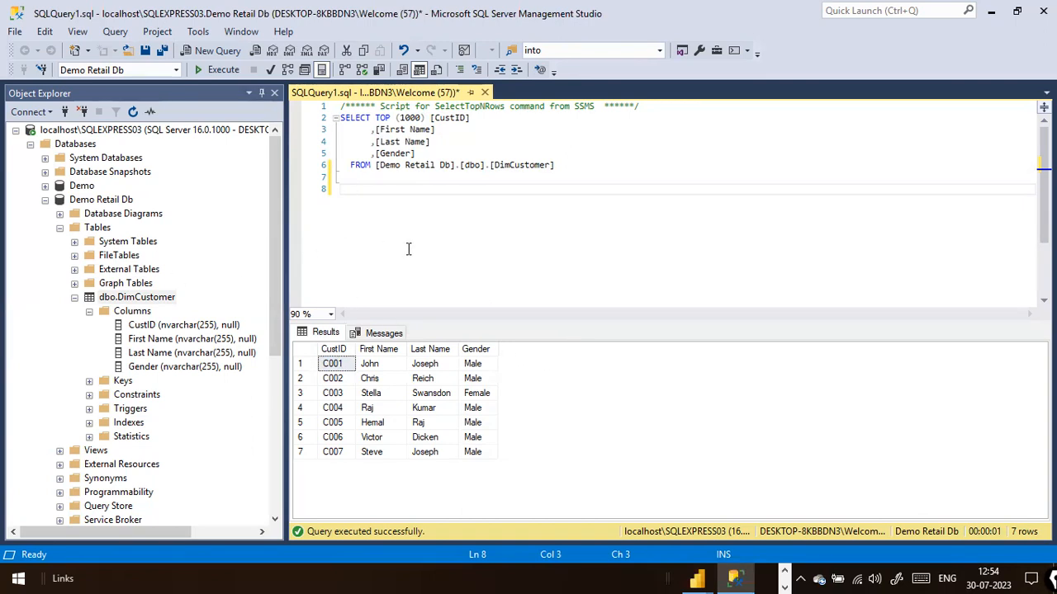
Start a new data import for the Demo Retail Db database with Microsoft Excel as the data source.
click(110, 203)
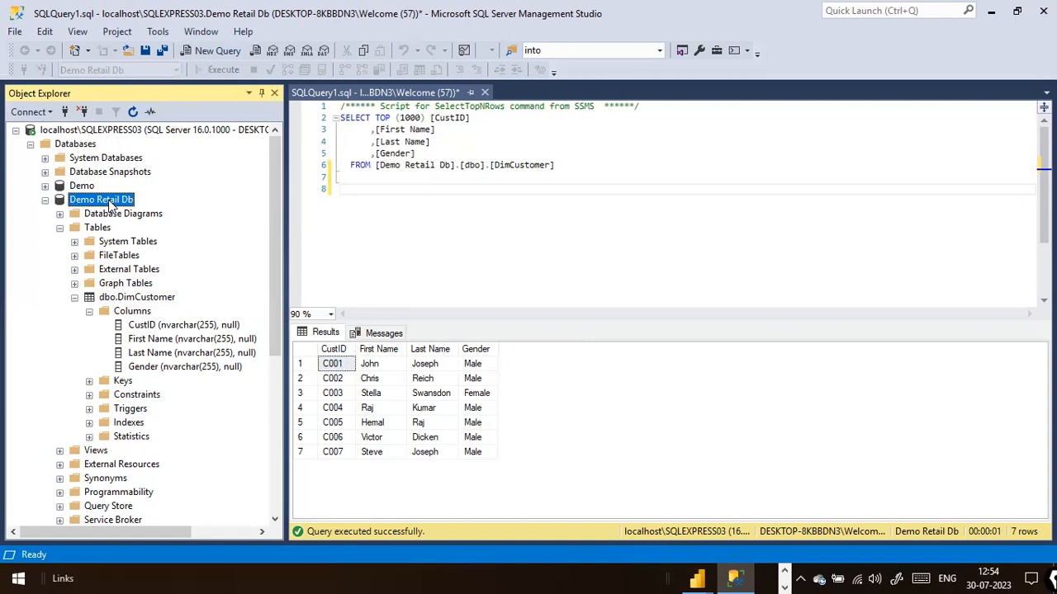
right_click(110, 202)
mouse_move(127, 266)
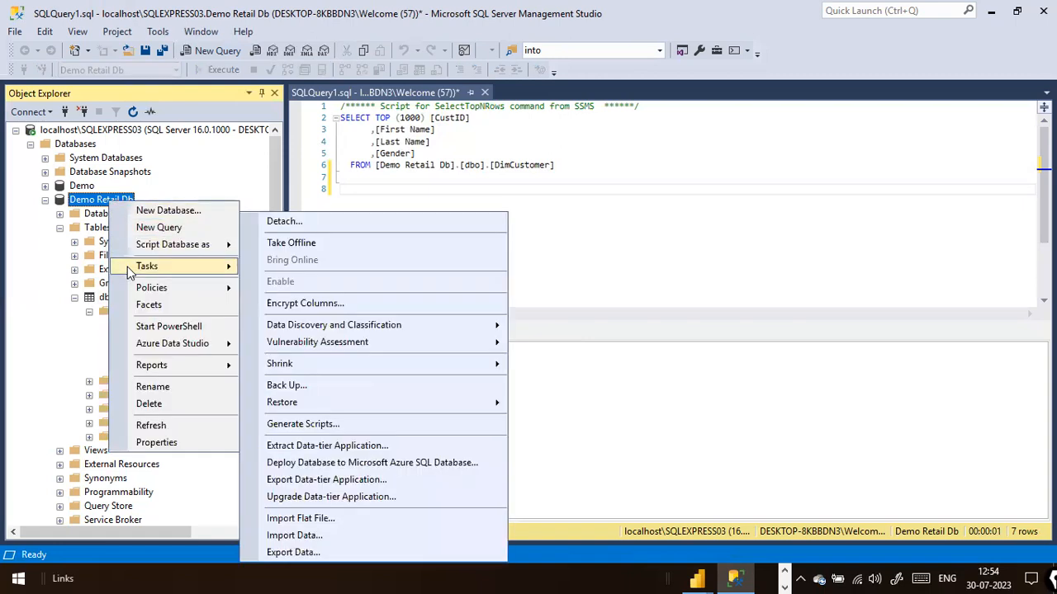
click(331, 535)
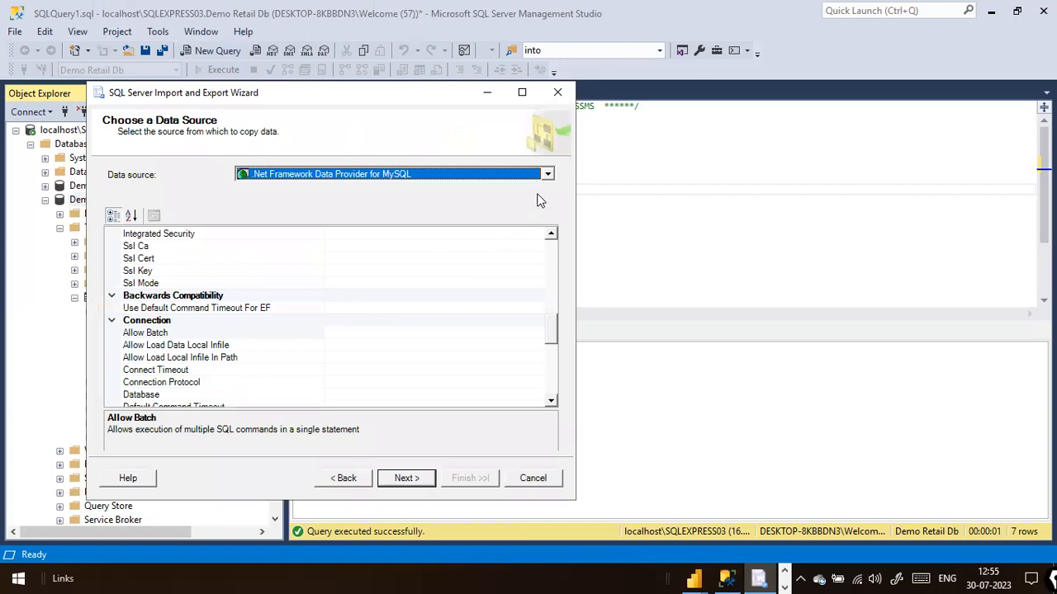
click(547, 174)
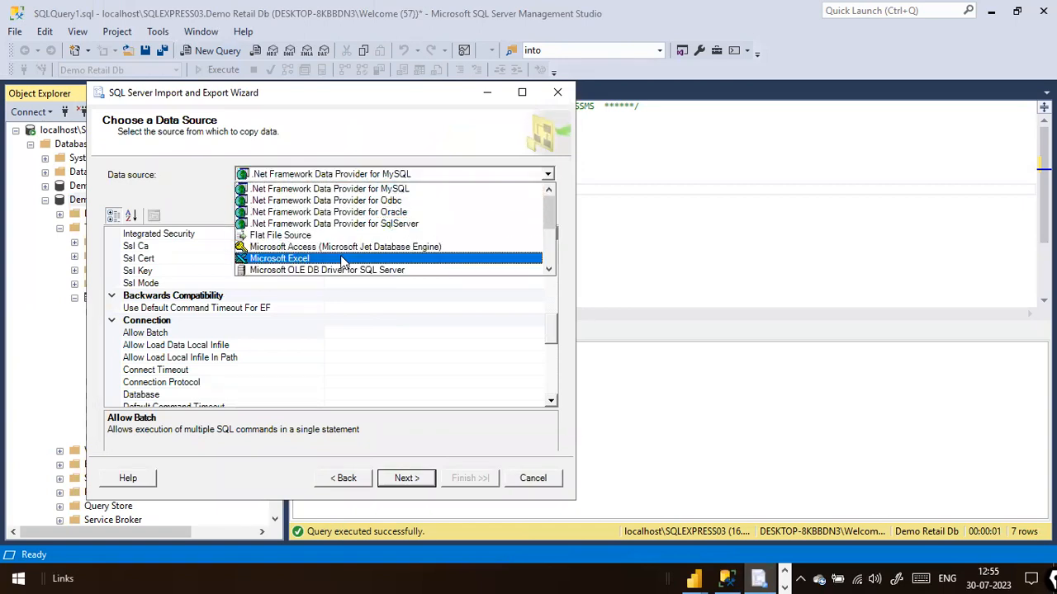
click(342, 261)
Choose SalesFact.xls from D:\dat1 as the Excel source file for the import and continue to the destination settings.
click(498, 255)
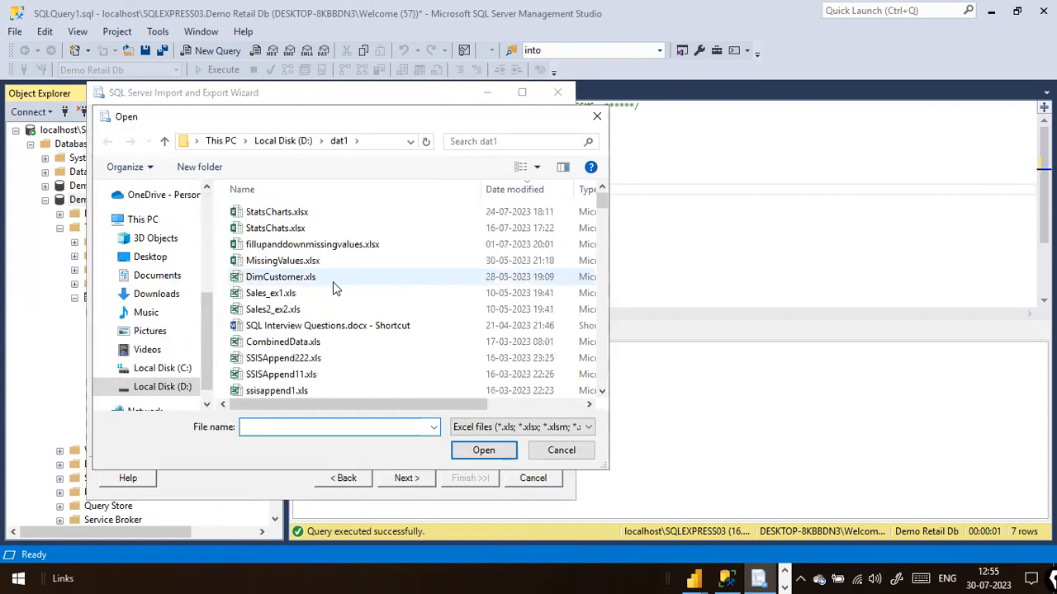
click(326, 309)
text(sa)
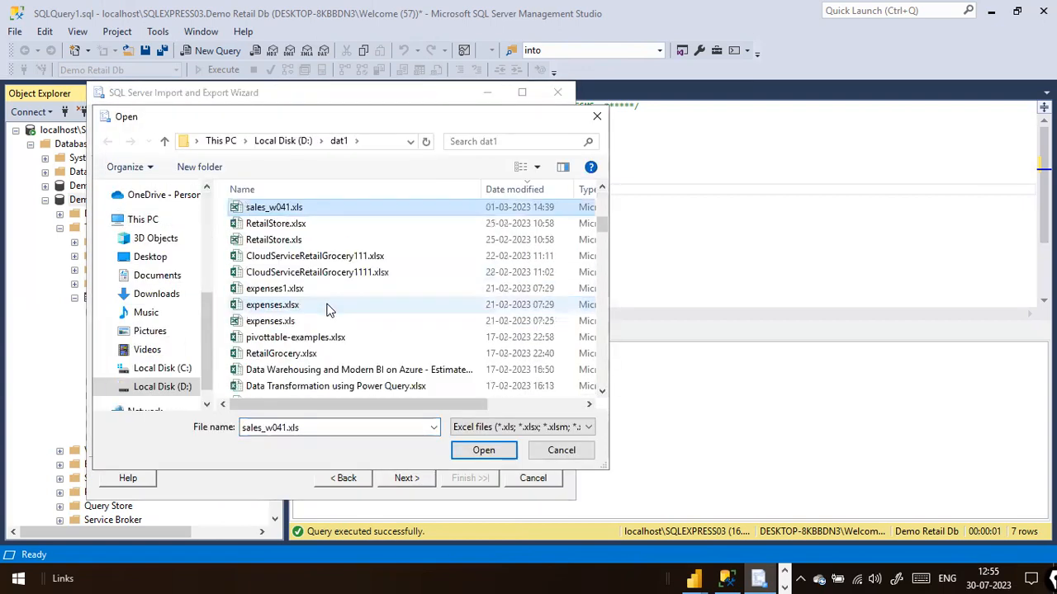
text(lesf)
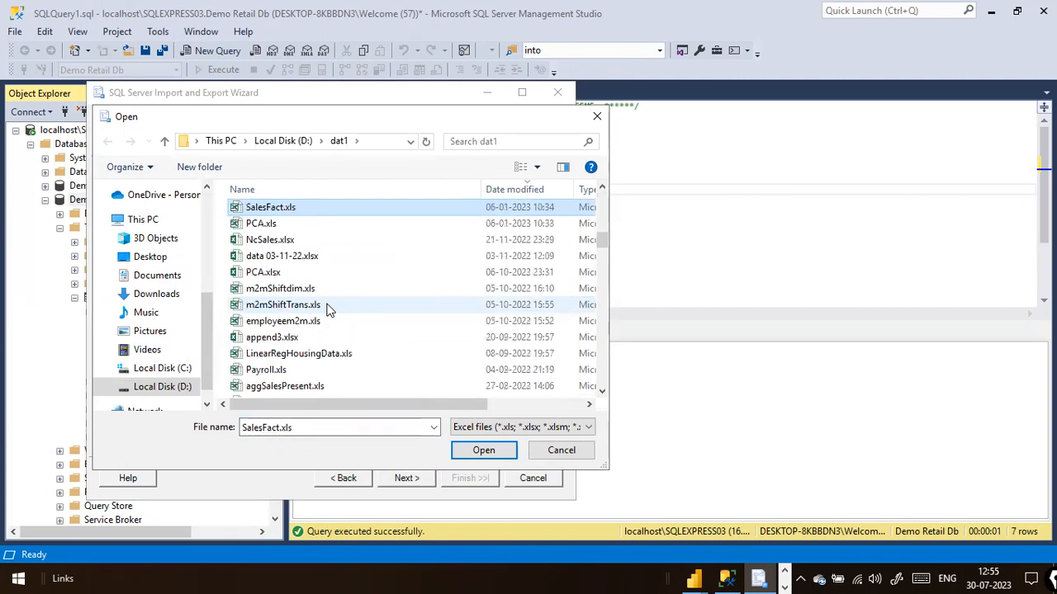
click(485, 450)
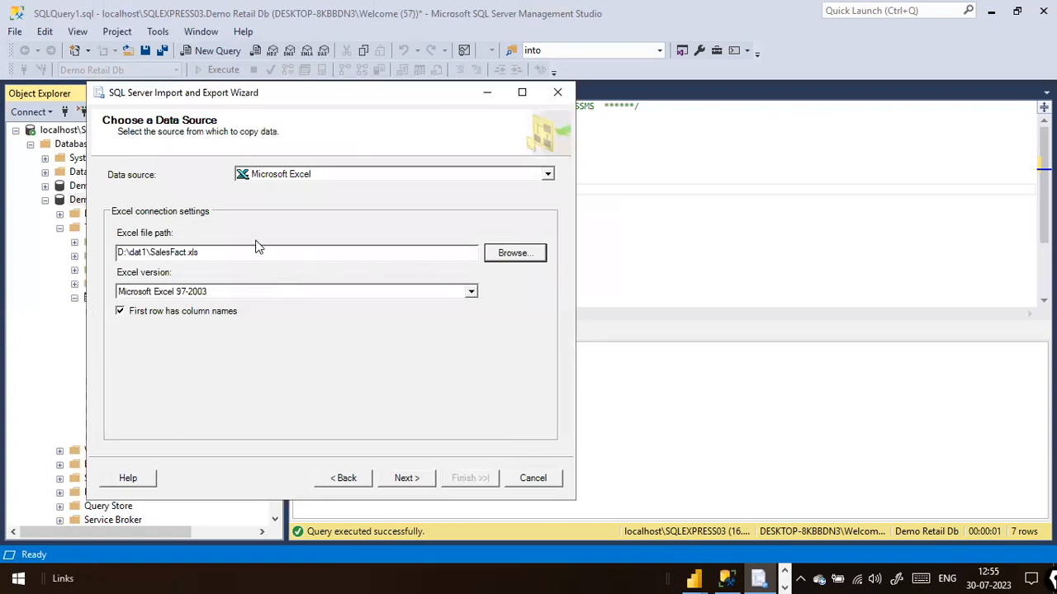
drag(198, 250, 53, 236)
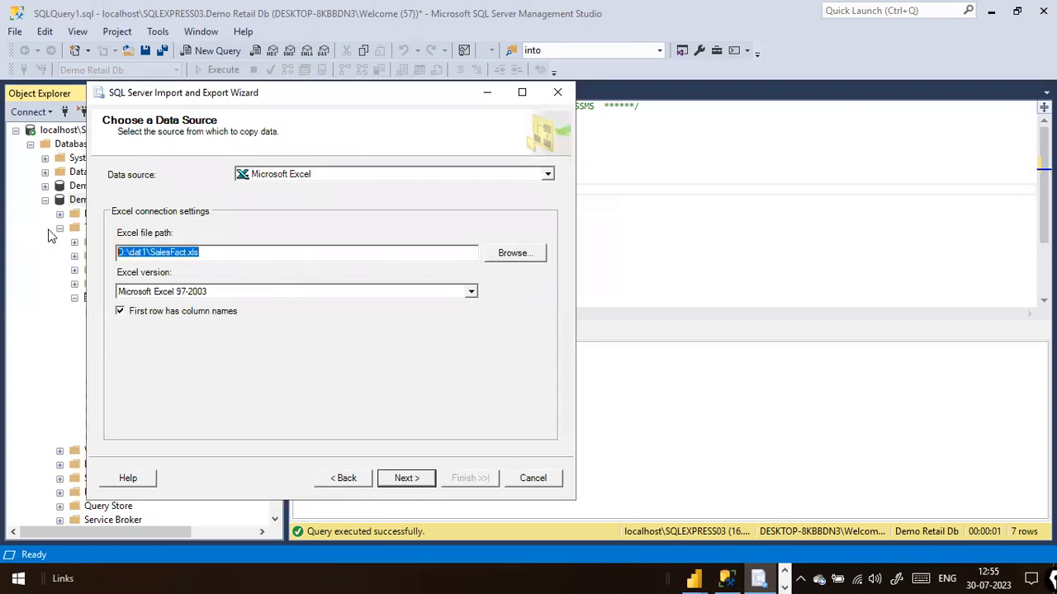
click(210, 257)
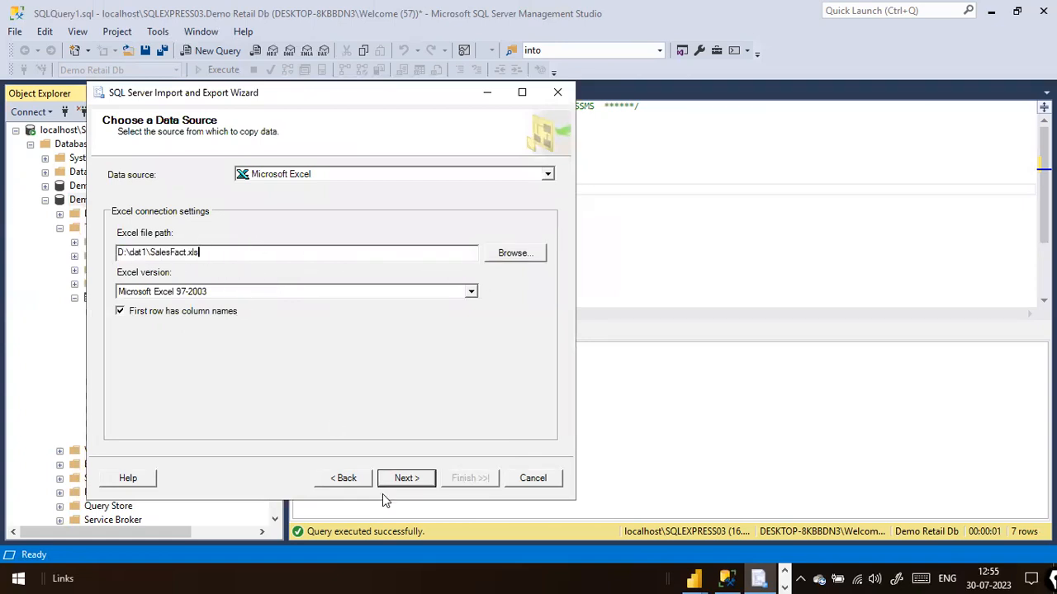
click(410, 480)
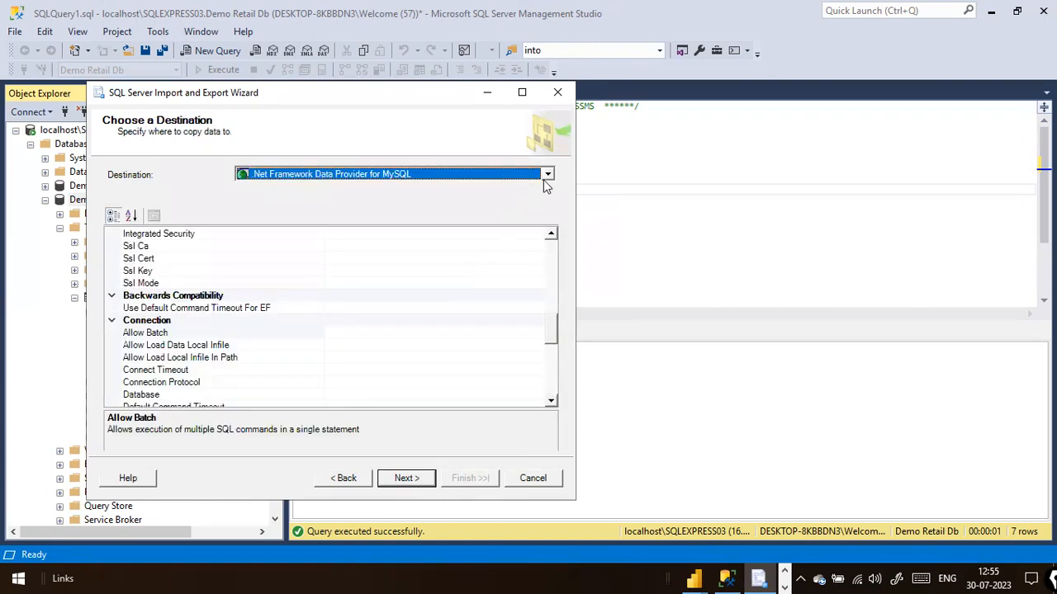
Set the import destination to SQL Server Native Client 11.0 and check the server name and Demo Retail Db database.
click(547, 176)
scroll(364, 248, down, 4)
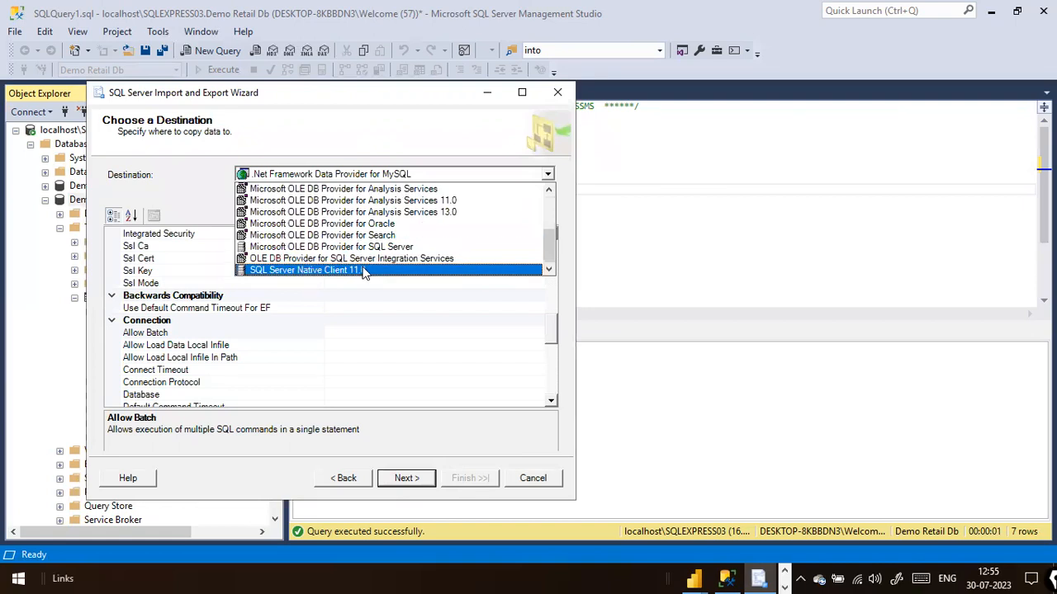
click(364, 270)
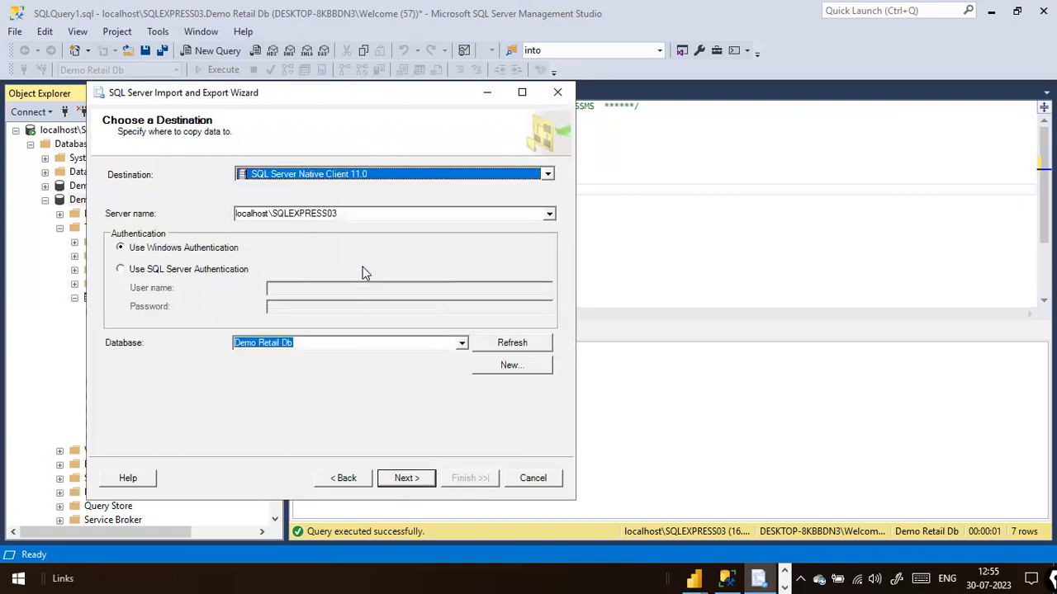
click(362, 217)
click(361, 216)
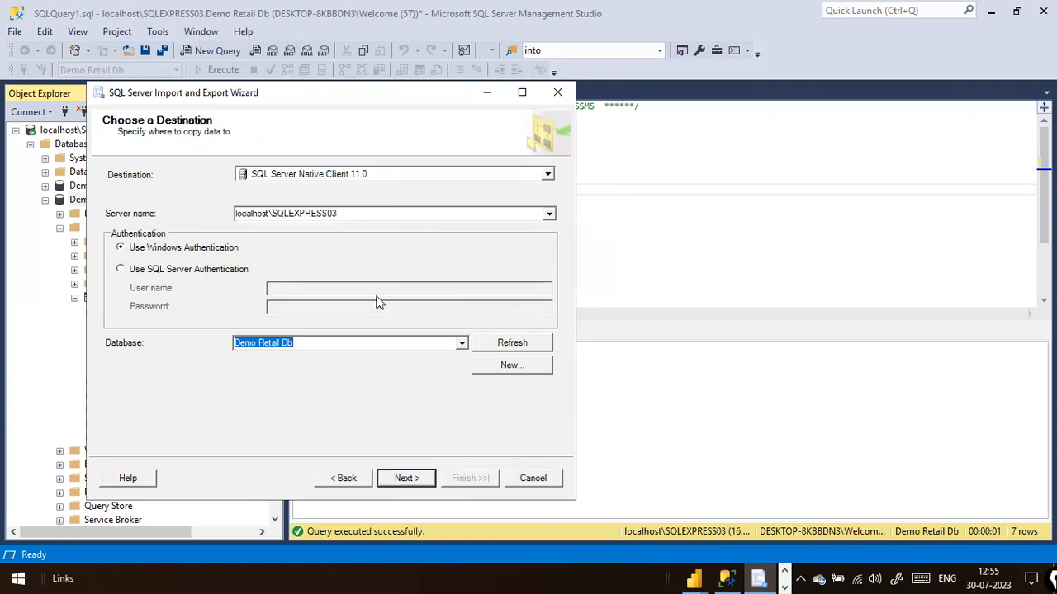
click(370, 215)
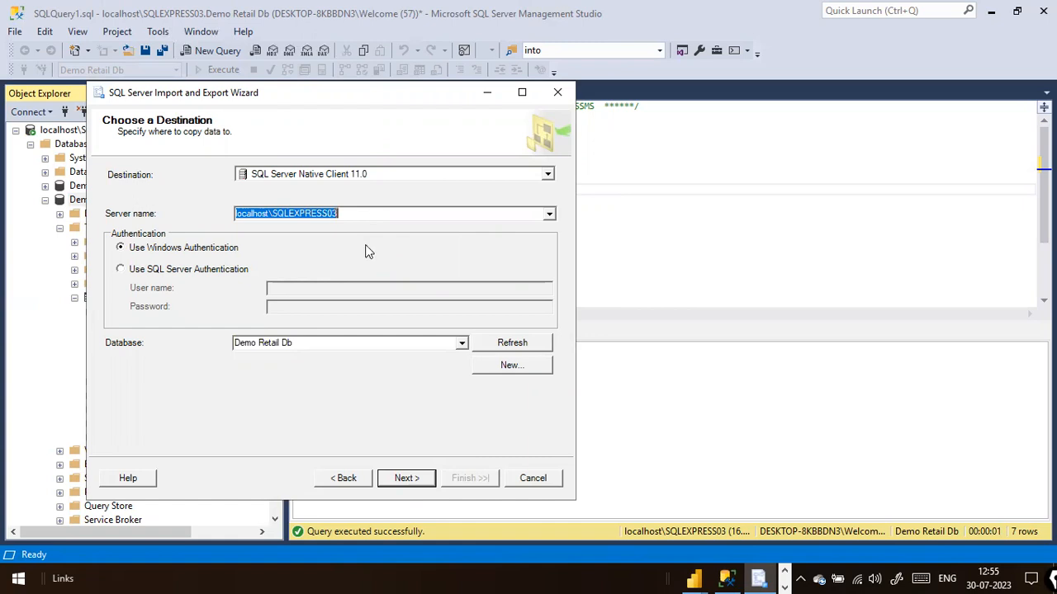
click(326, 345)
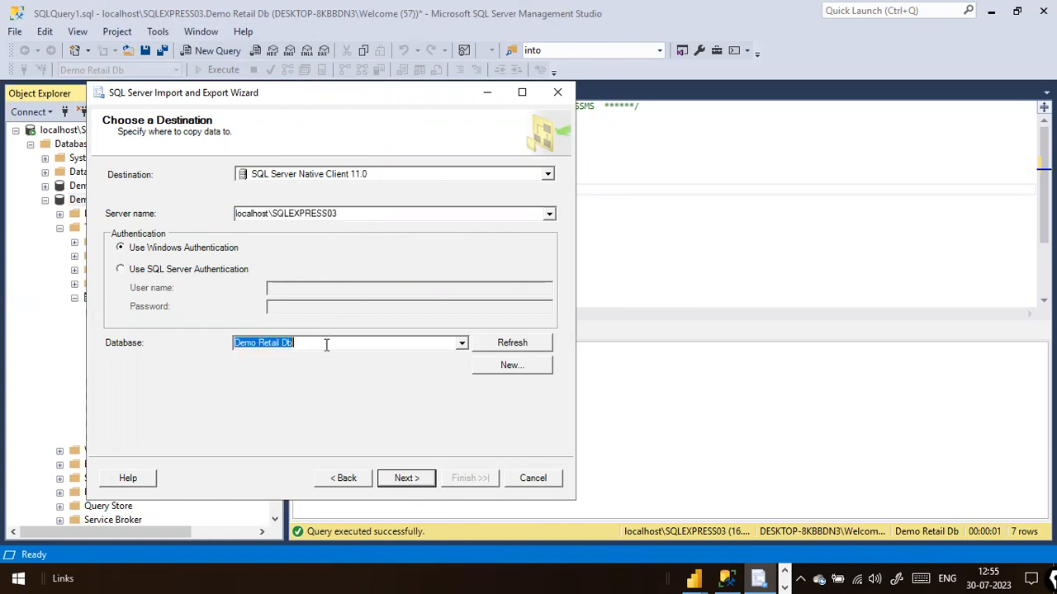
Continue to the source table selection and include the 'NcSales$' sheet in the import.
click(410, 483)
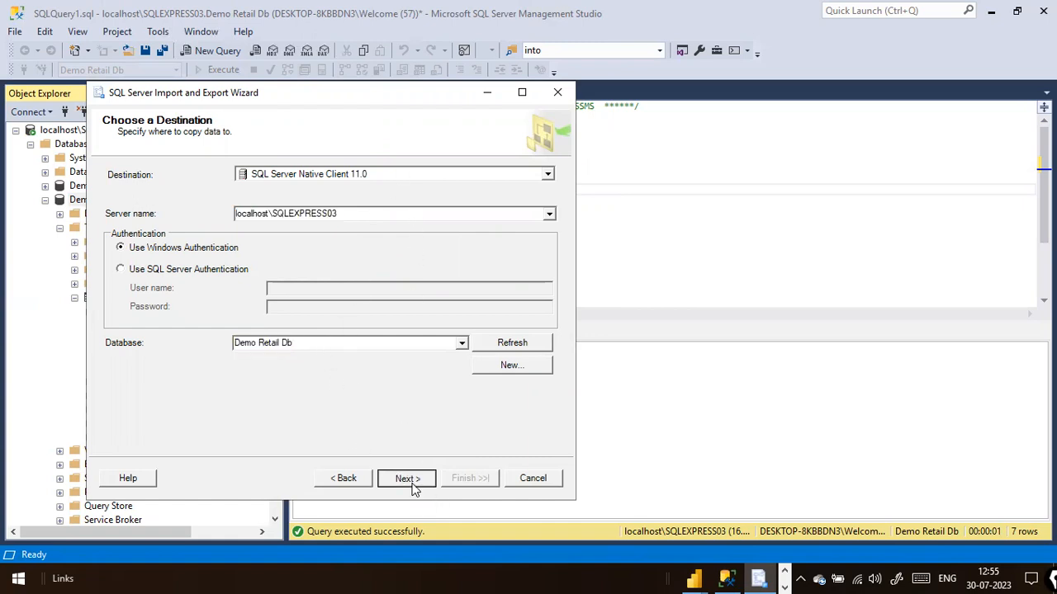
click(405, 479)
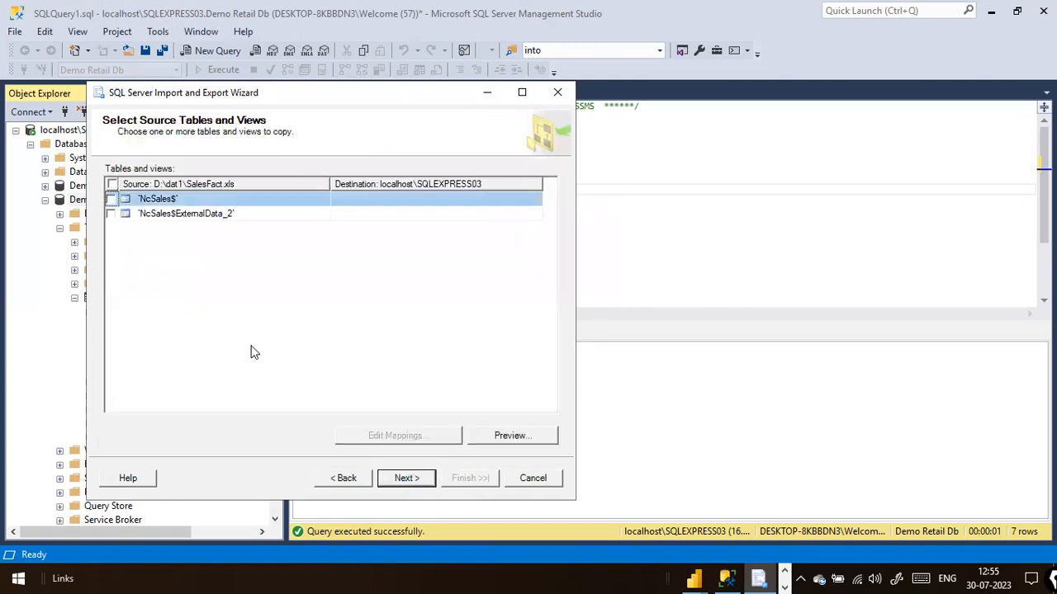
click(111, 199)
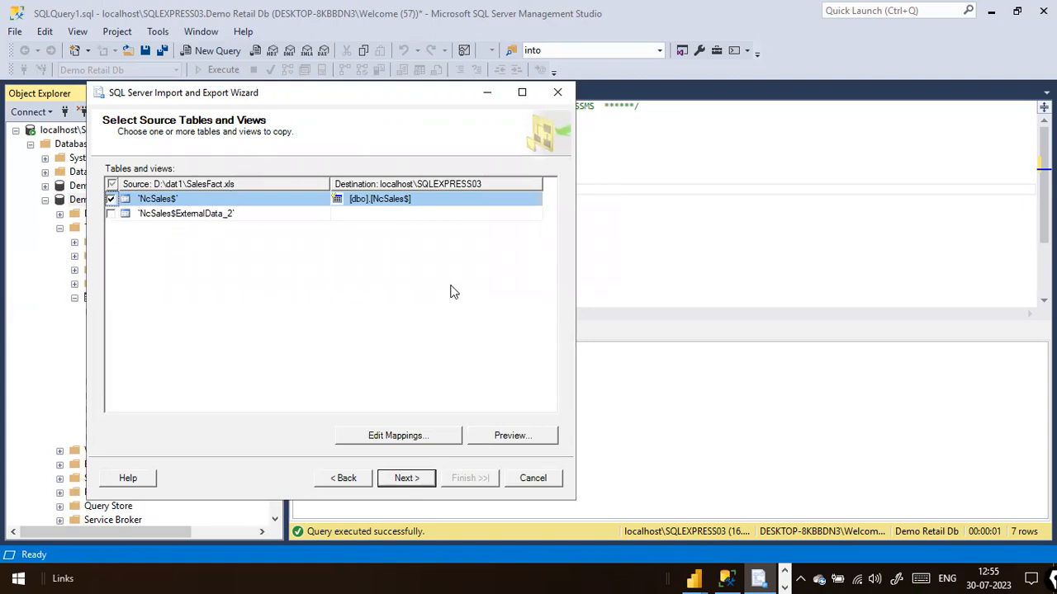
Look for the source folder among the open windows and open a new File Explorer window.
key(alt+Tab)
key(alt+Tab)
key(alt+Tab)
key(alt+Tab)
key(super)
text(file)
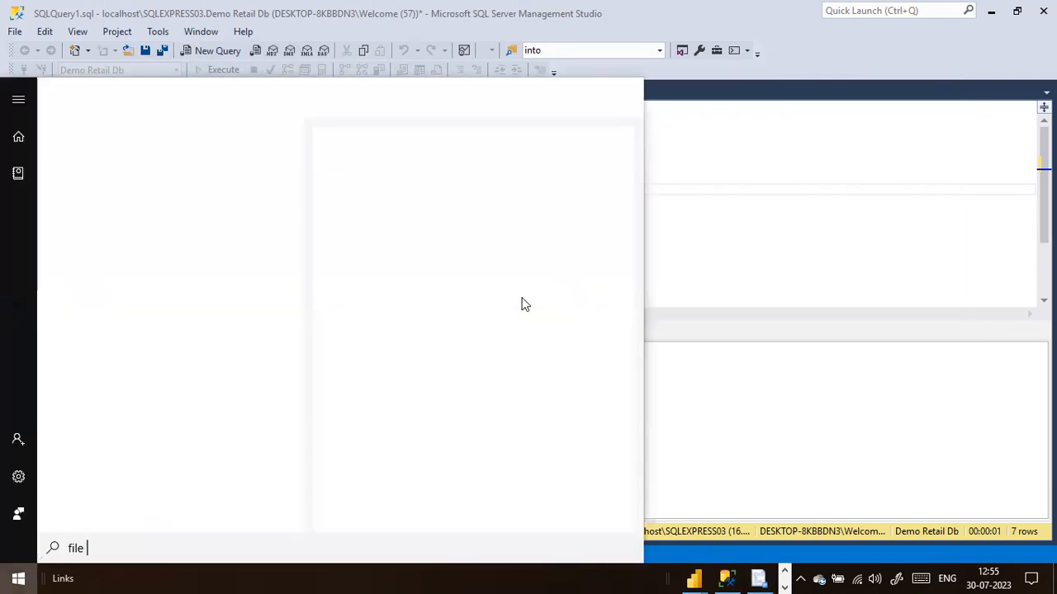
text( explorer)
key(Escape)
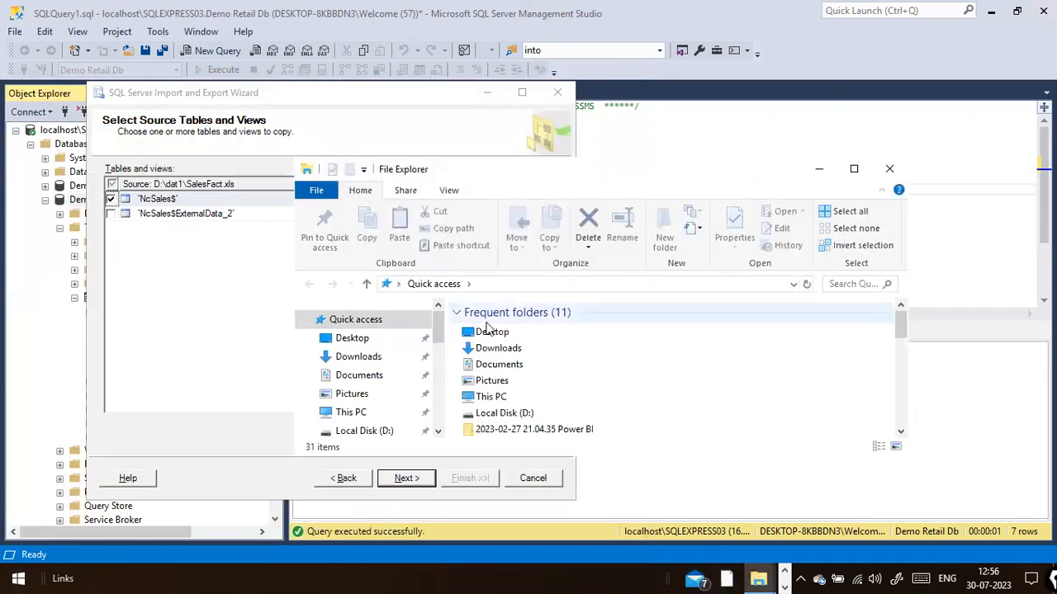
Open the dat1 folder on Local Disk (D:) in File Explorer.
scroll(413, 381, down, 2)
click(390, 344)
click(526, 372)
text(dat1)
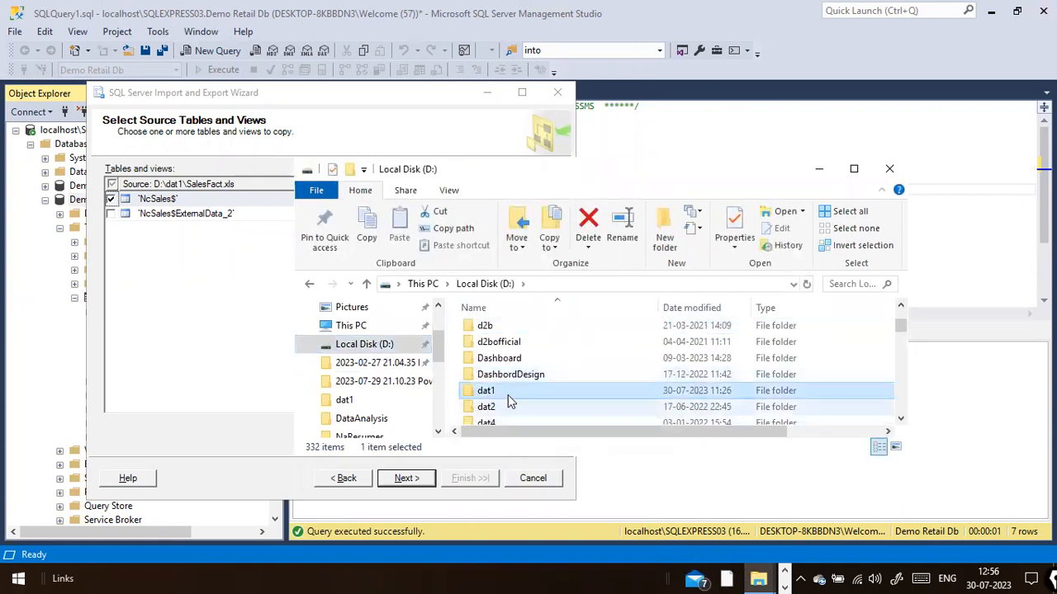
double_click(508, 389)
click(507, 395)
Try twice to open SalesFact.xls from the dat1 folder in Excel, closing the empty Excel window between attempts.
scroll(508, 394, down, 10)
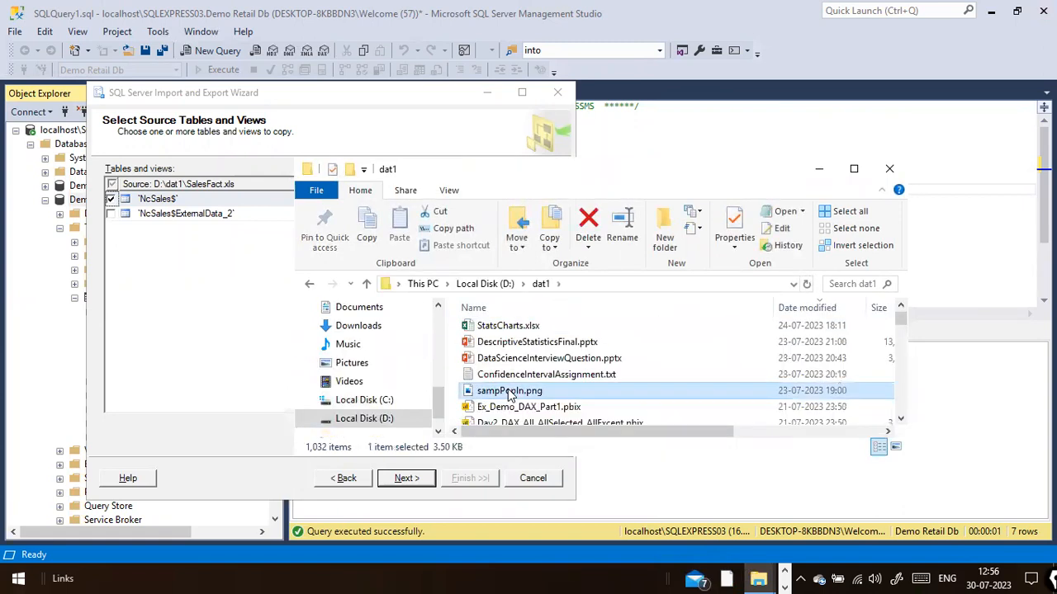
click(501, 327)
double_click(497, 328)
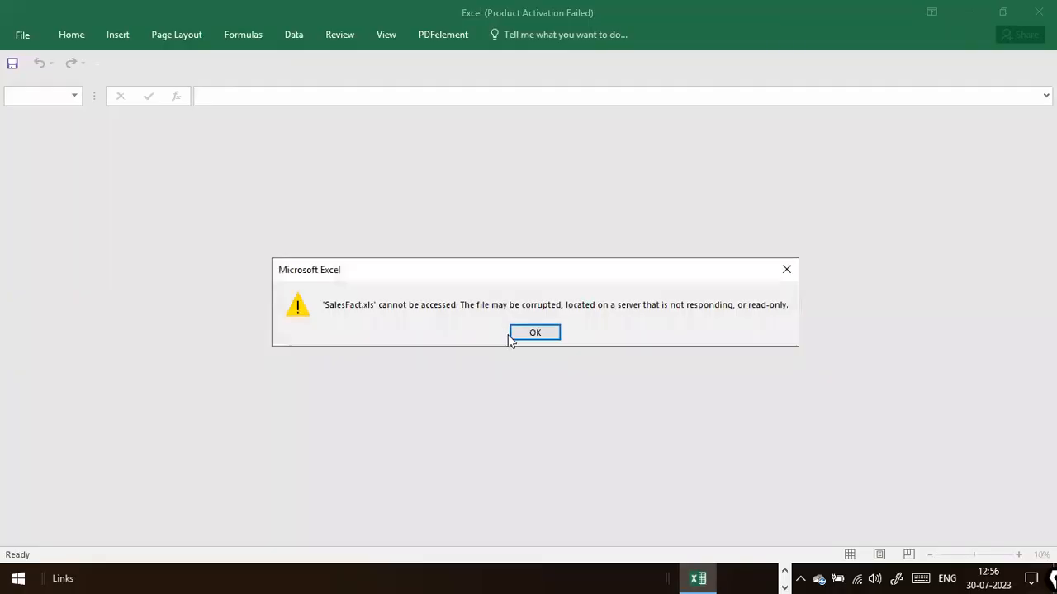
click(535, 332)
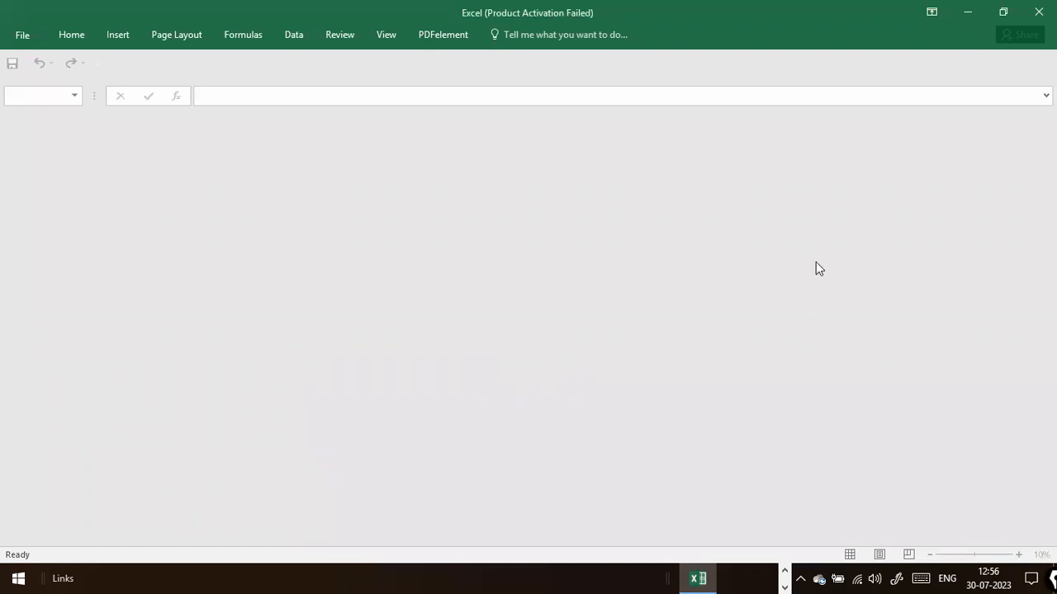
double_click(97, 7)
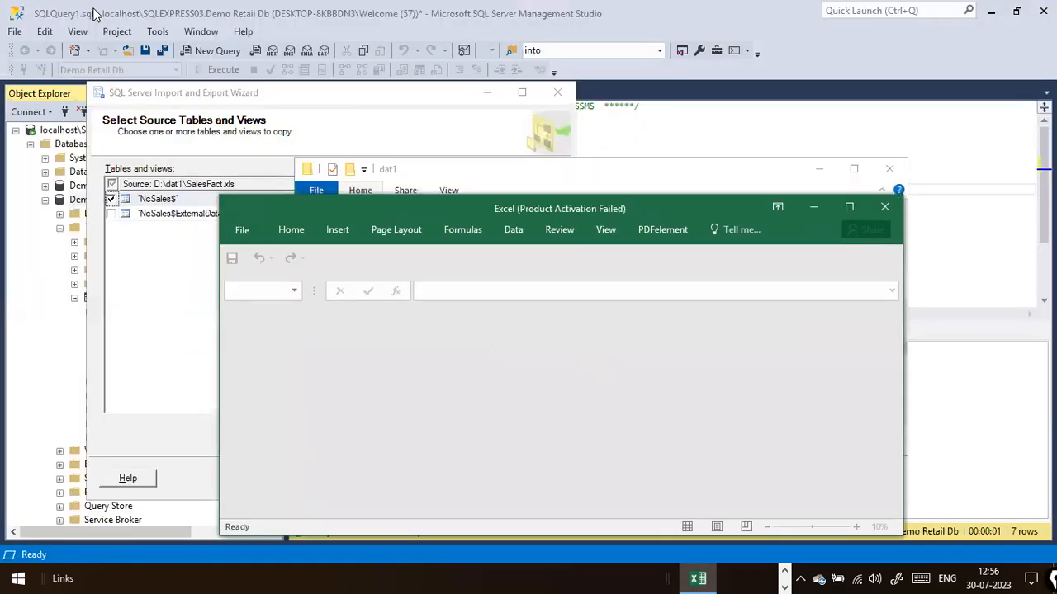
click(884, 207)
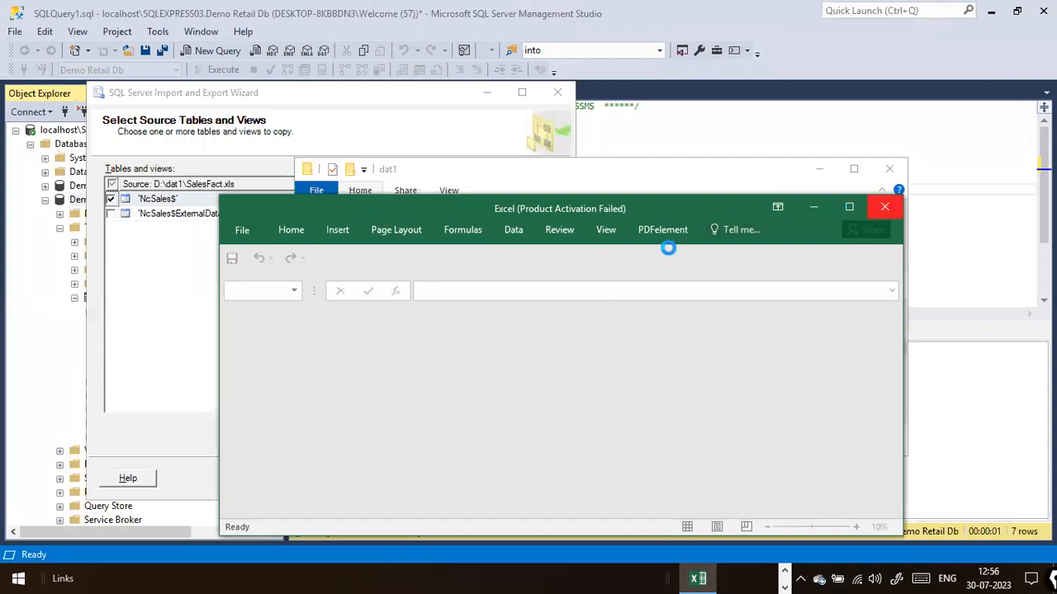
key(alt+Tab)
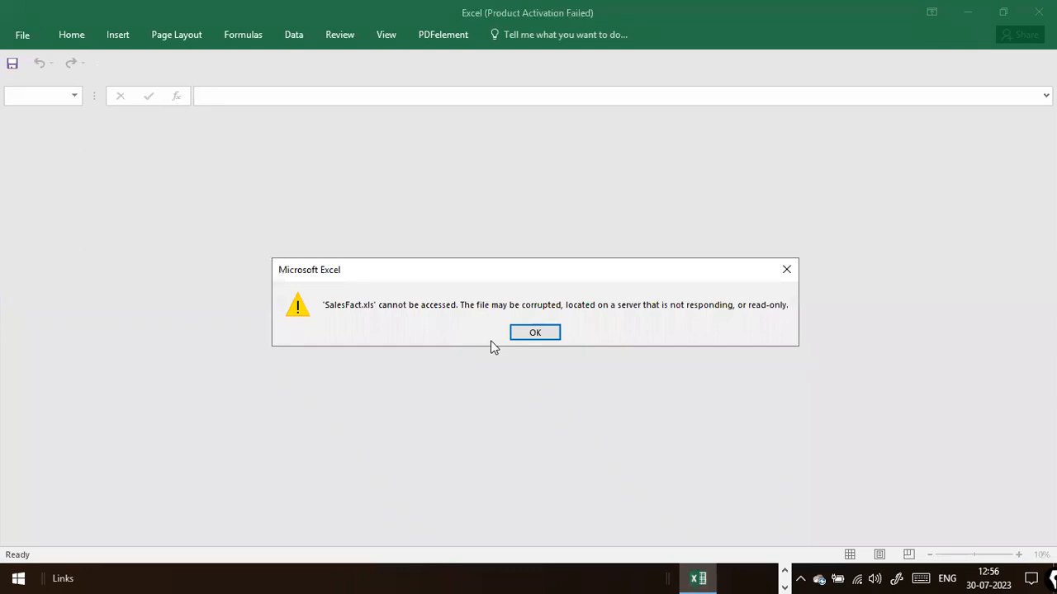
click(543, 335)
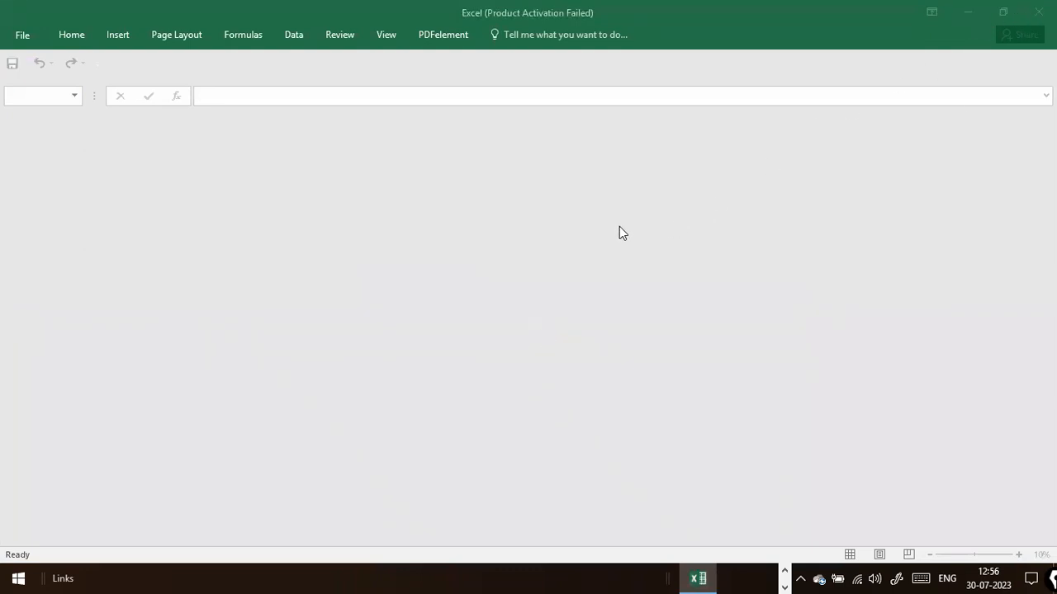
Open DimCustomer.xls from the dat1 folder in Excel and dismiss the Office activation dialog.
key(alt+Tab)
scroll(571, 363, up, 1)
scroll(571, 363, up, 2)
click(571, 363)
text(di)
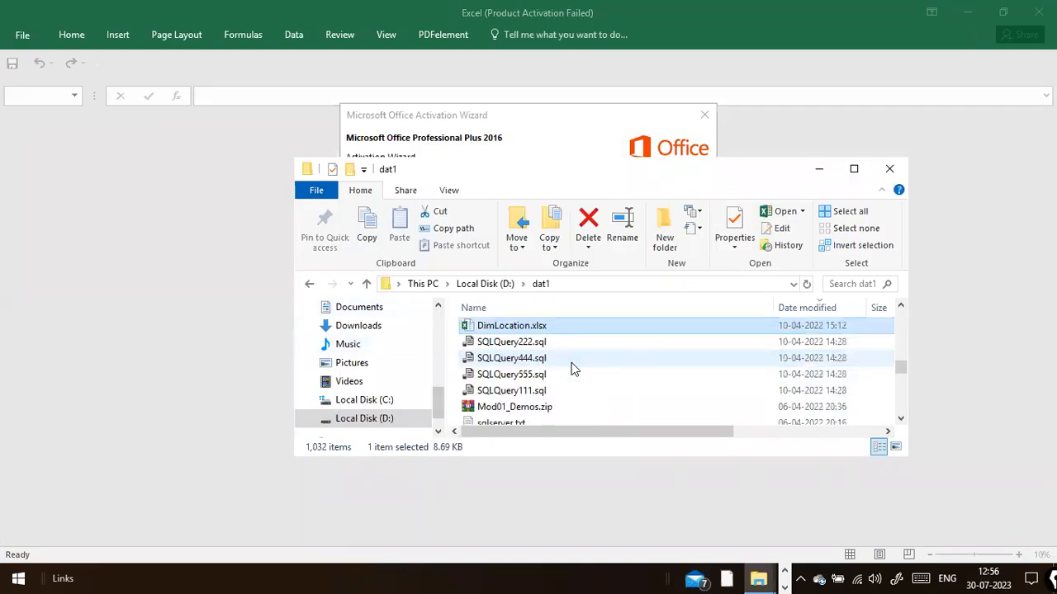
text(di)
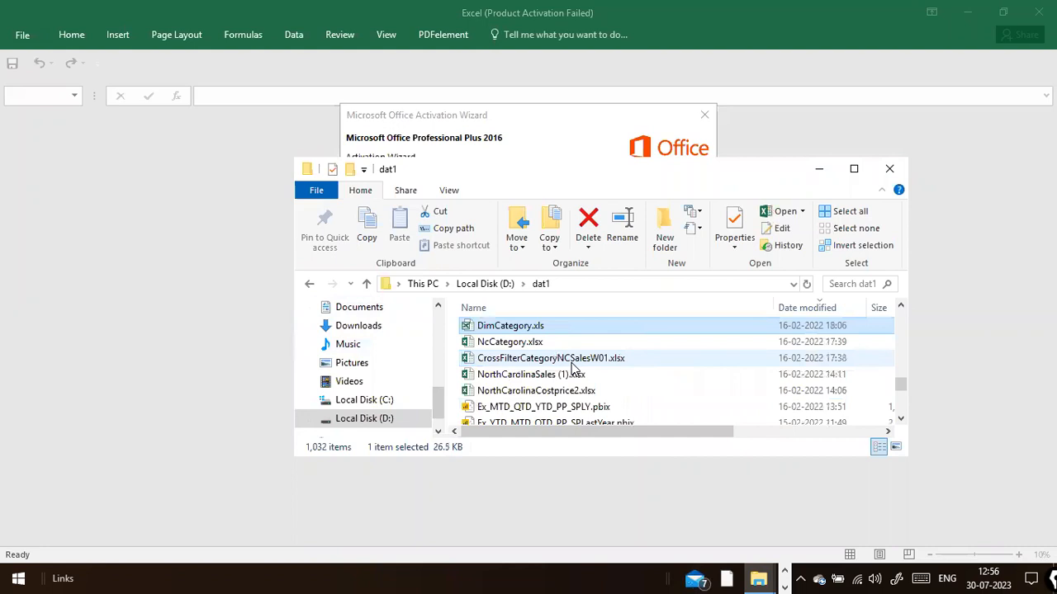
text(di)
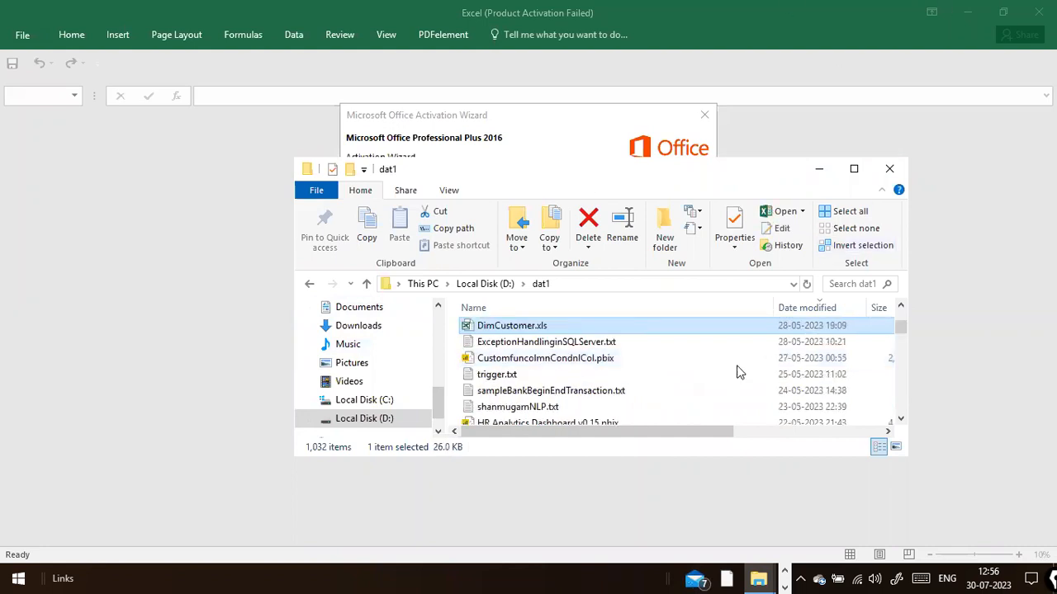
double_click(512, 328)
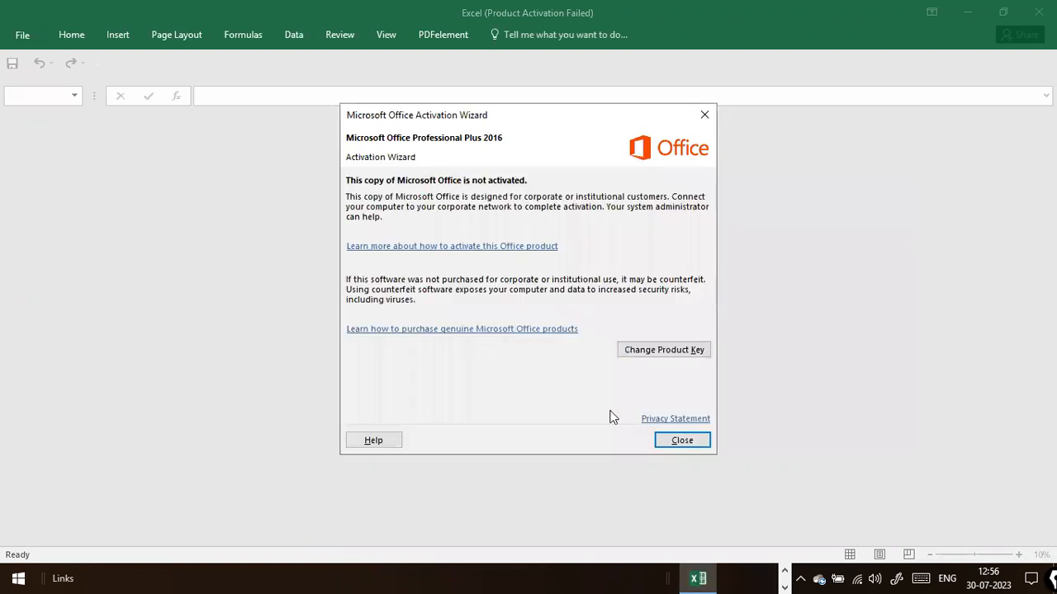
click(681, 440)
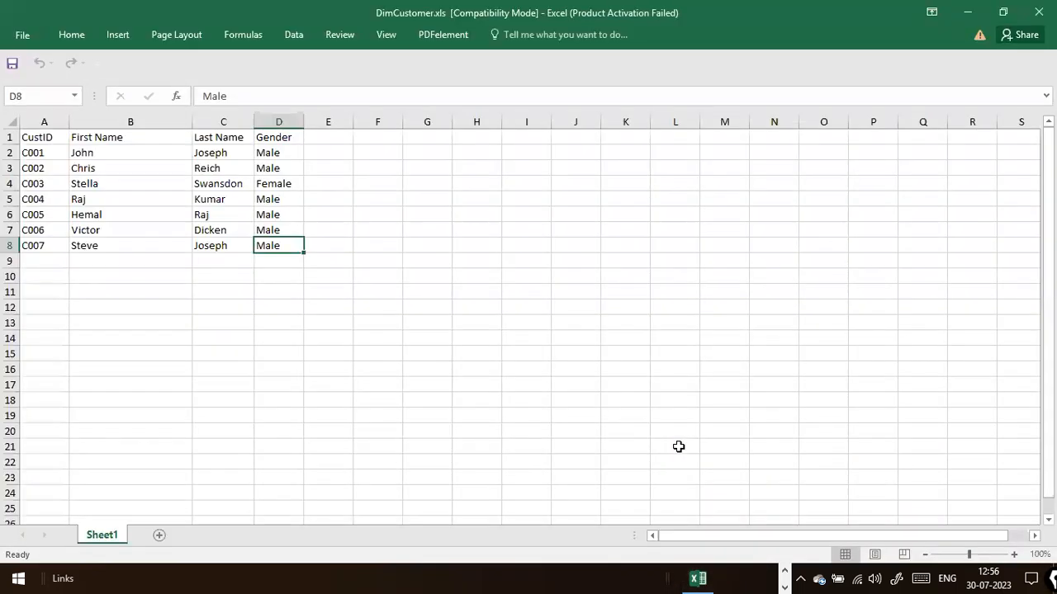
click(456, 278)
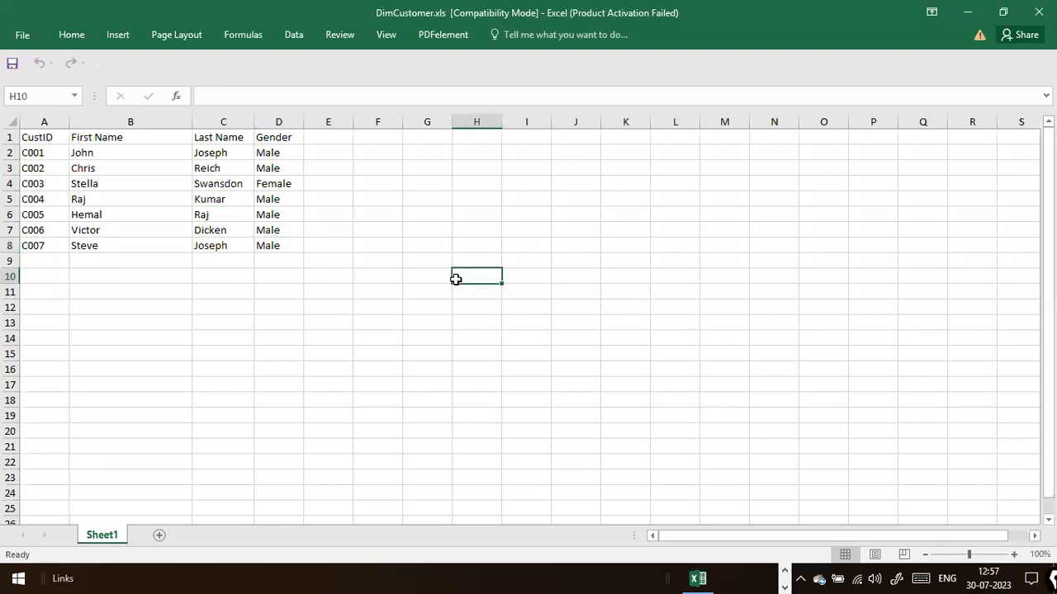
Try again to open SalesFact.xls from the dat1 folder while DimCustomer.xls is open, and dismiss the error.
key(alt+Tab)
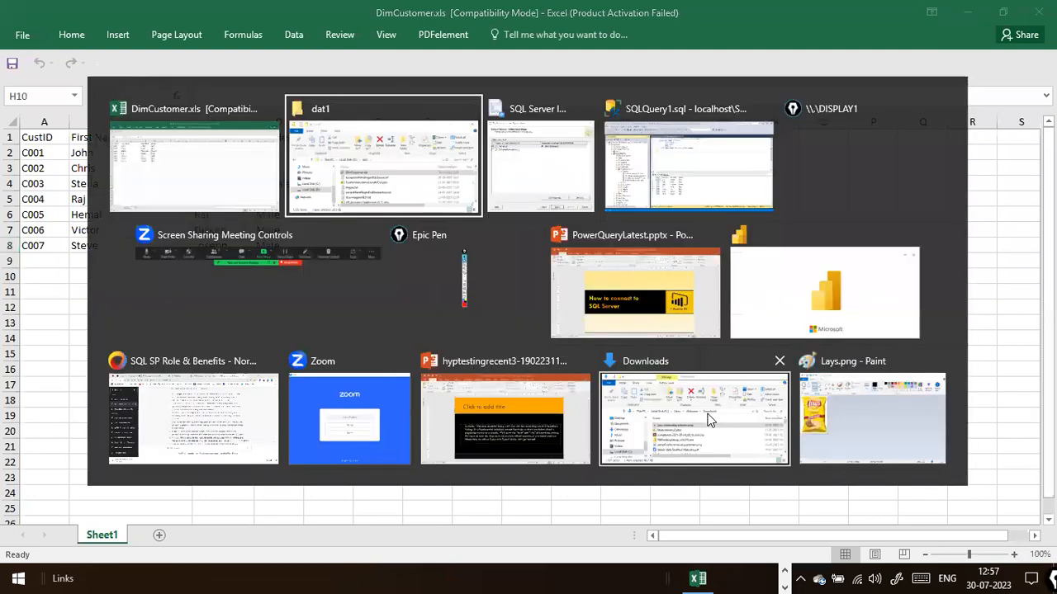
text(sal)
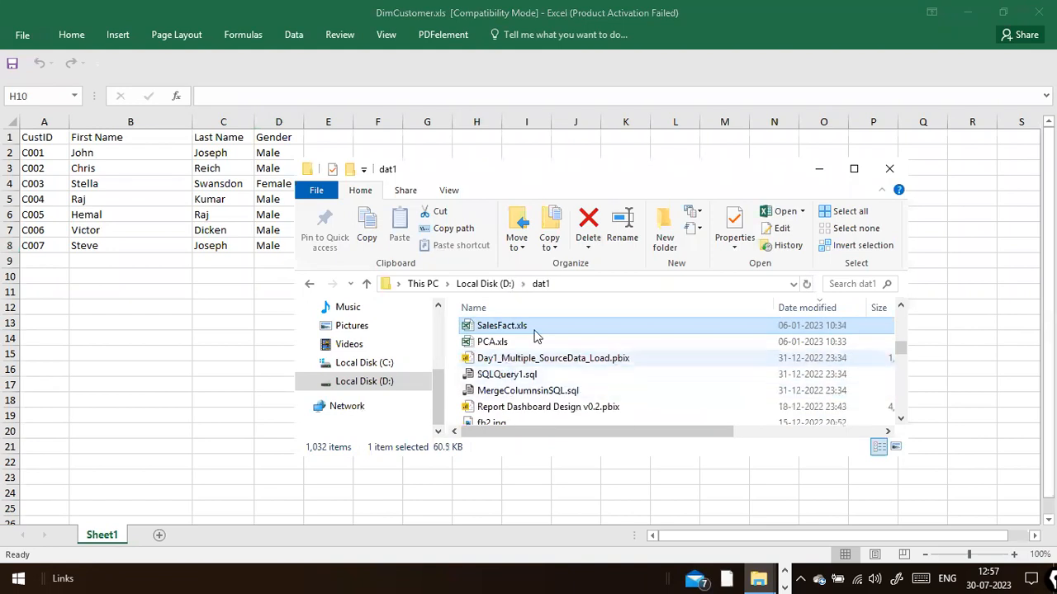
key(alt+Tab)
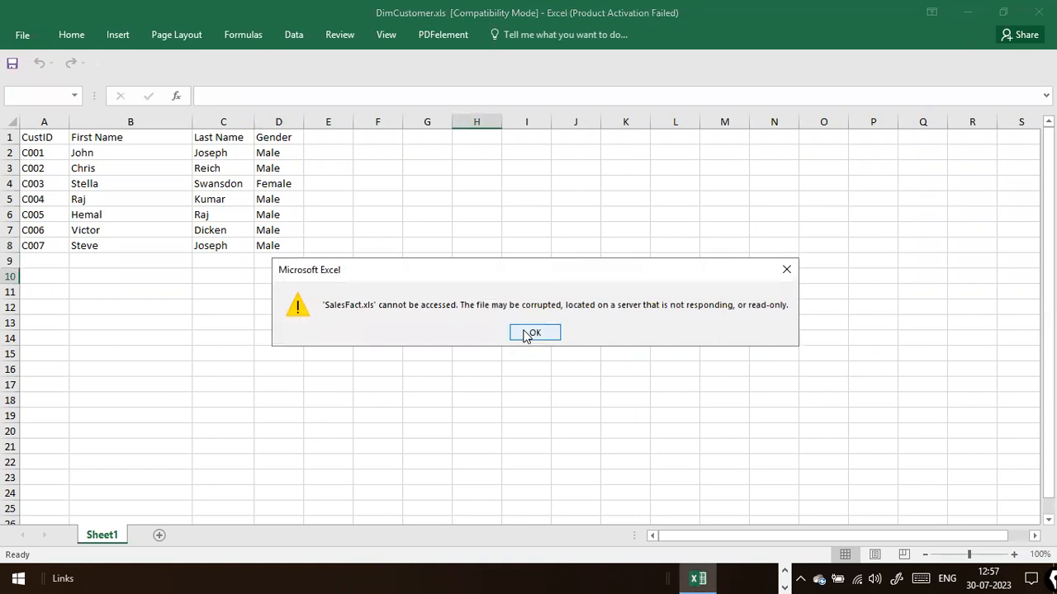
click(525, 334)
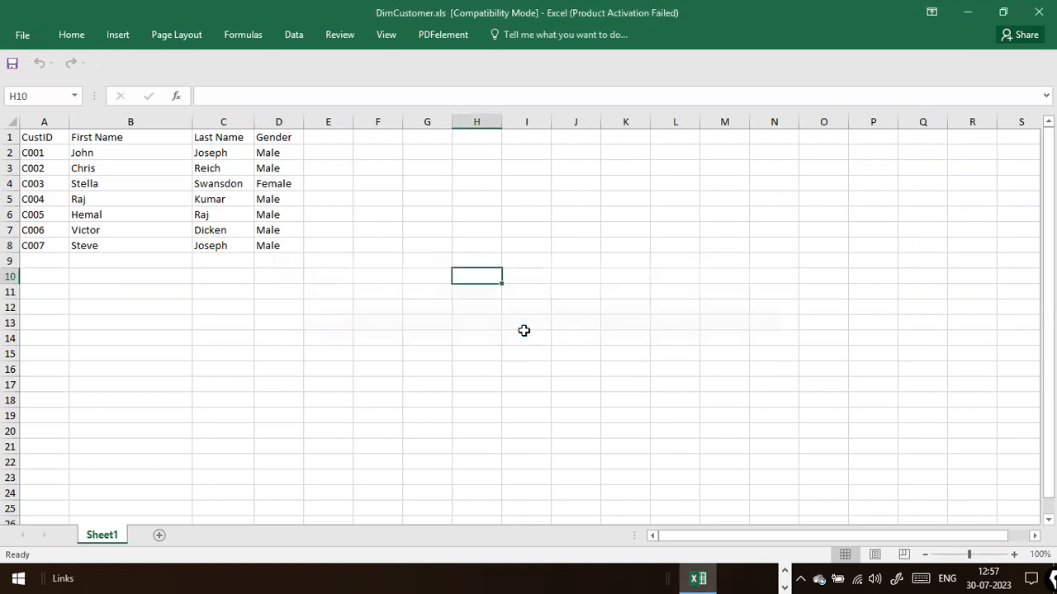
Switch back to the SQL Server Import and Export Wizard, review the column mappings for the NcSales$ source, and accept them.
key(alt+Tab)
key(alt+Tab)
key(Tab)
key(alt+Tab)
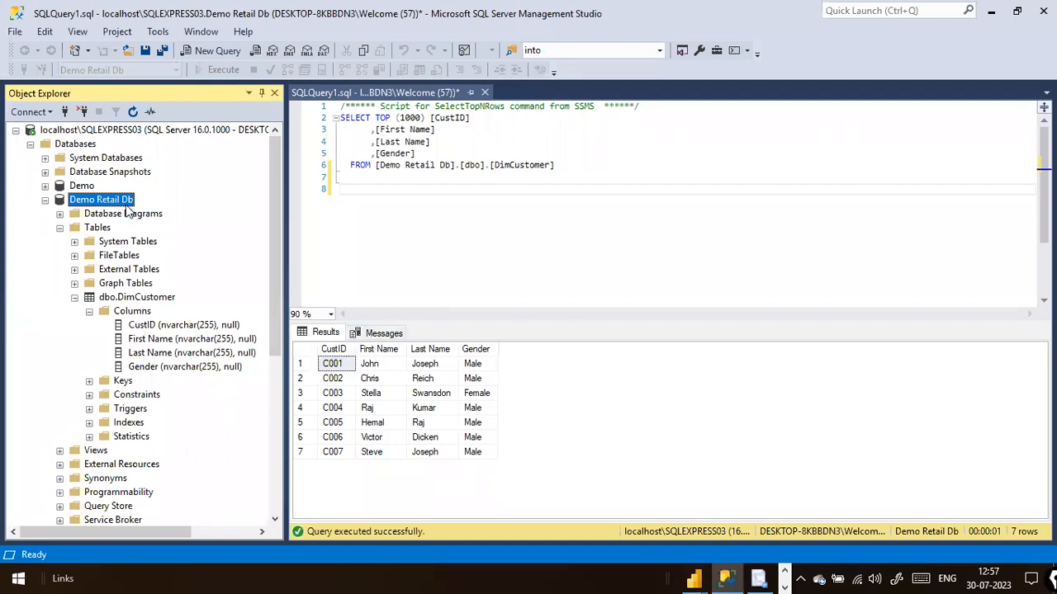
key(alt+Tab)
key(alt+Tab)
key(alt+Tab)
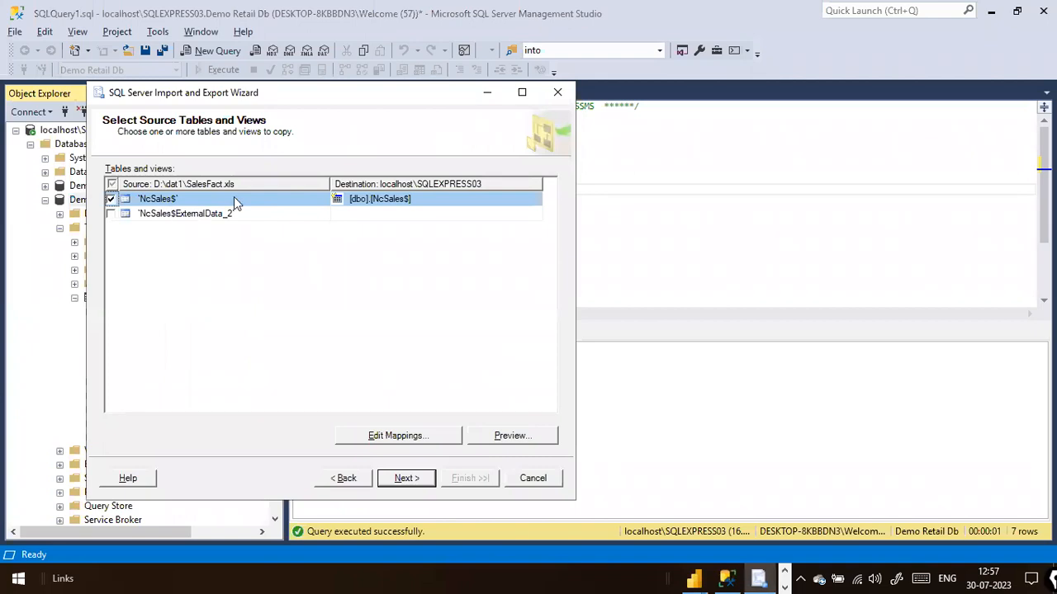
click(430, 440)
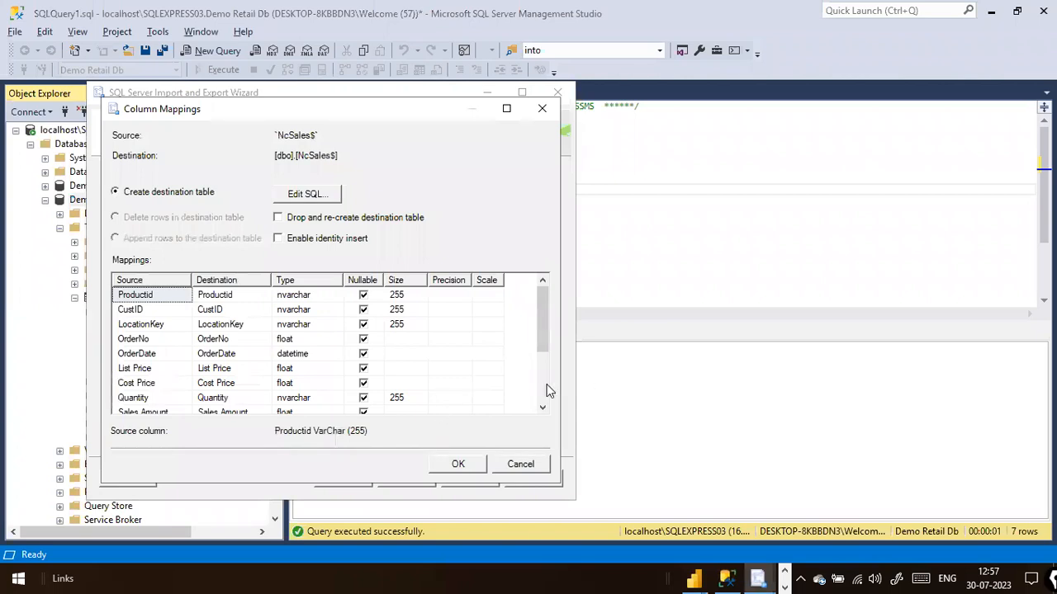
scroll(549, 392, down, 2)
scroll(554, 325, up, 2)
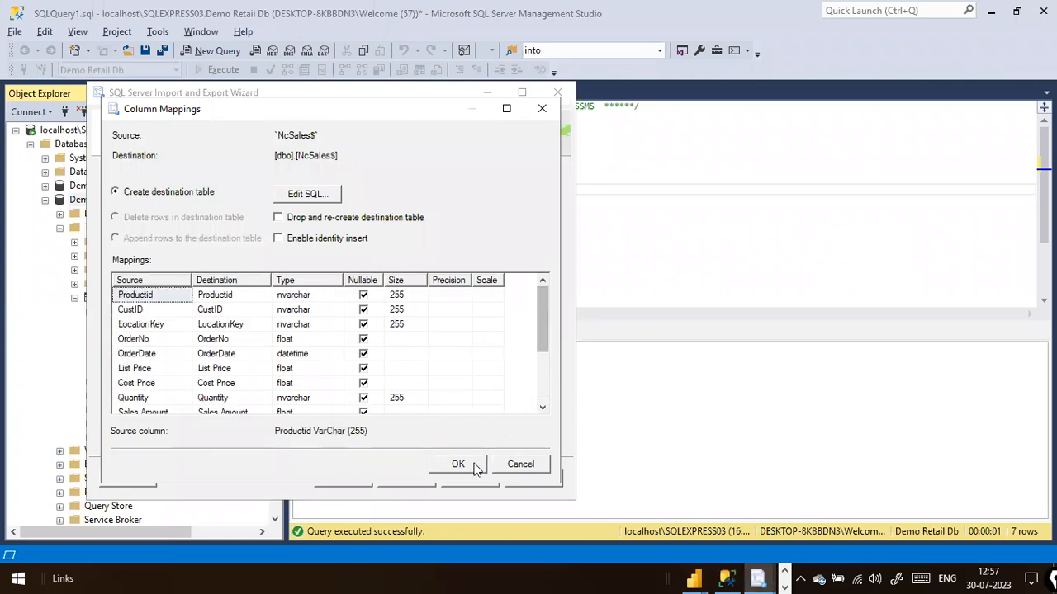
click(458, 464)
Run the NcSales$ import immediately without saving an SSIS package, and close the wizard.
click(405, 478)
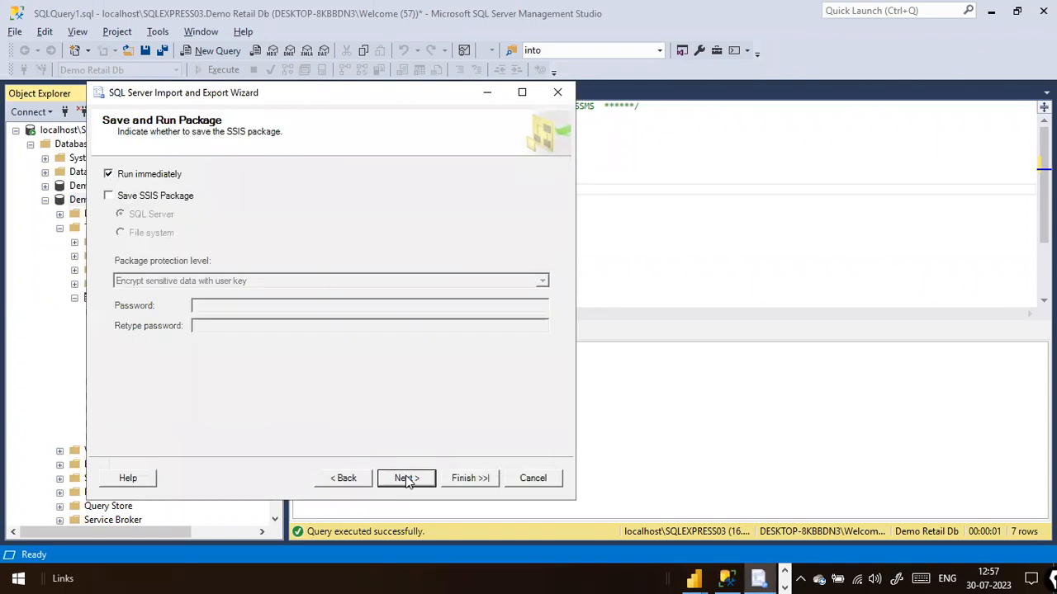
click(406, 478)
click(467, 478)
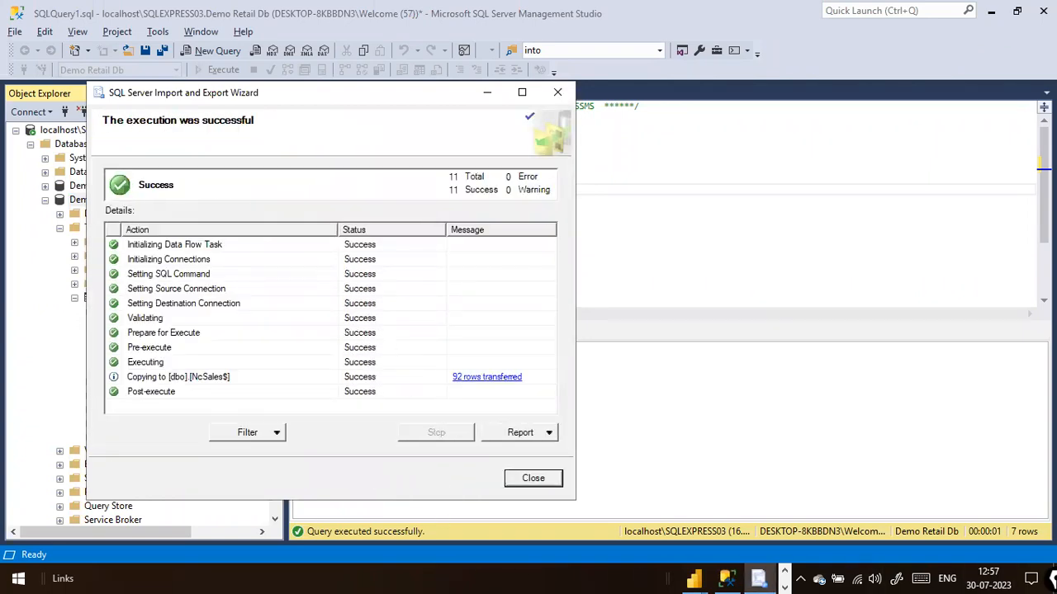
click(518, 477)
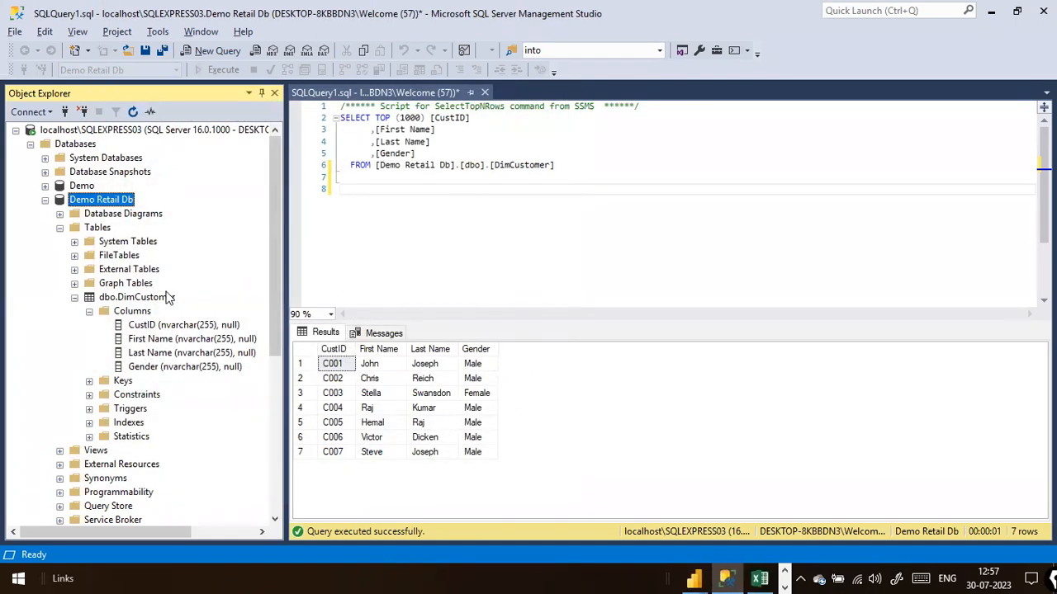
Refresh the server's object tree and expand the Demo Retail Db tables down to dbo.NcSales$.
click(75, 298)
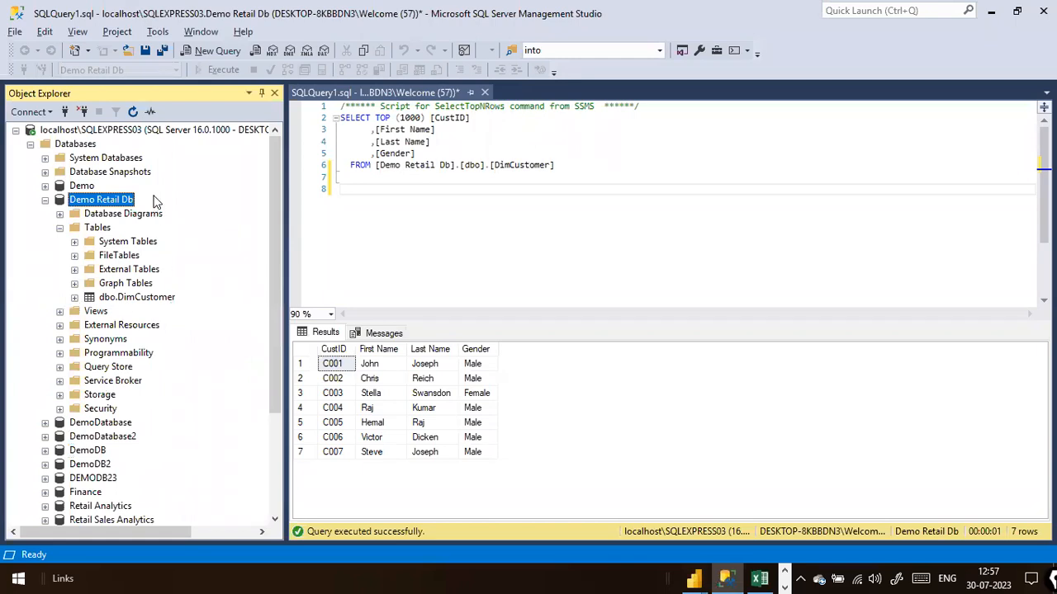
click(133, 112)
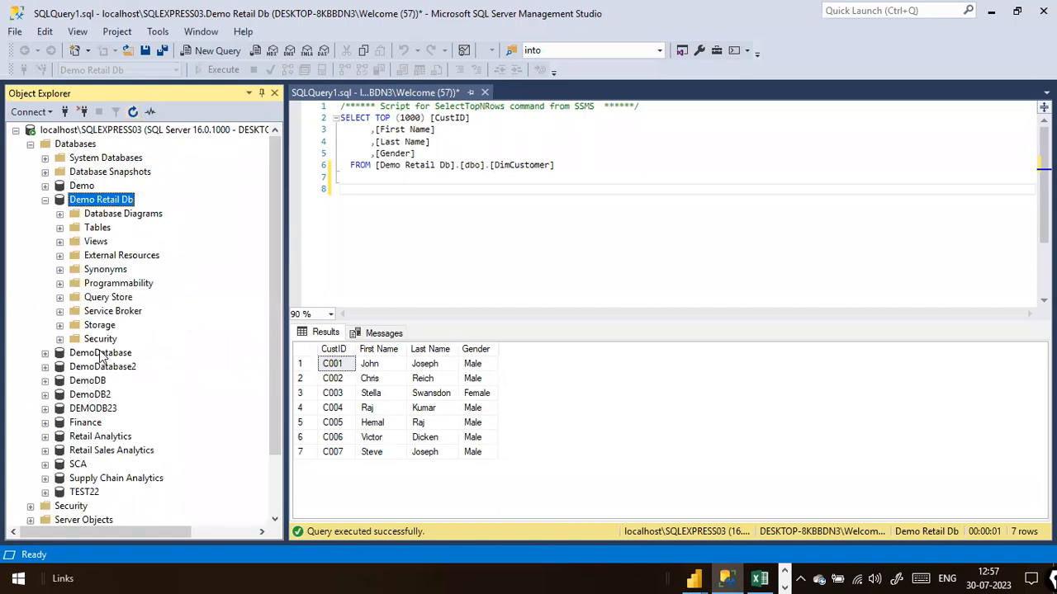
click(58, 228)
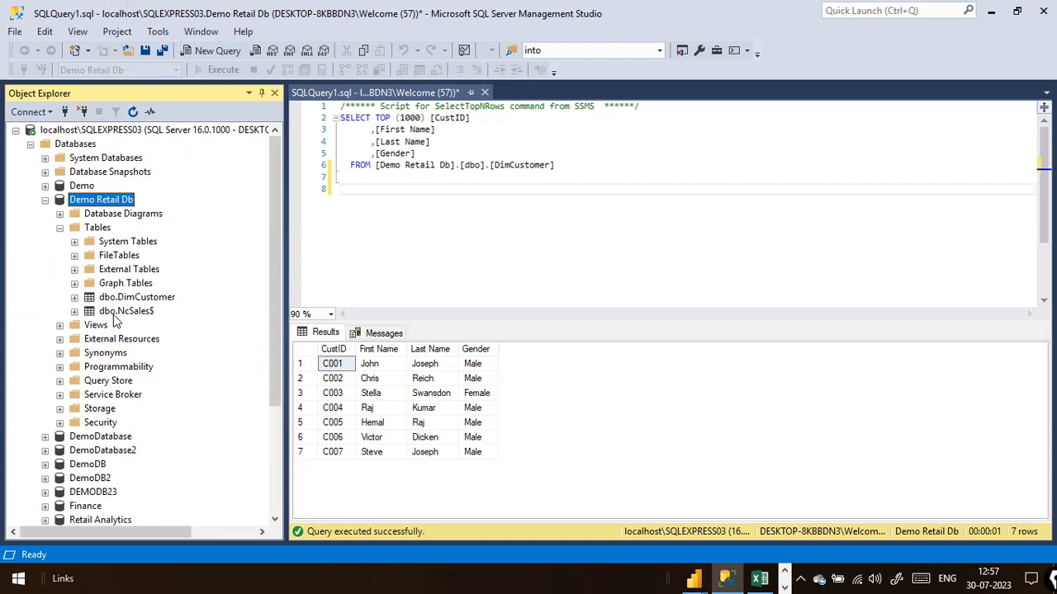
double_click(125, 312)
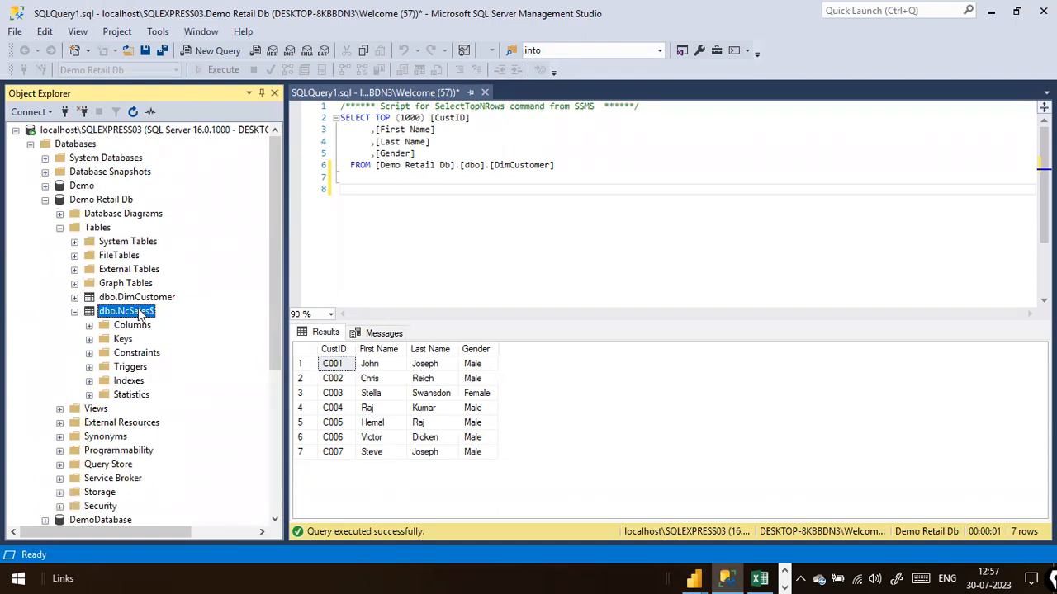
Rename the dbo.NcSales$ table as SalesFact.
right_click(138, 311)
click(221, 497)
key(End)
key(BackSpace)
key(BackSpace)
key(BackSpace)
key(BackSpace)
key(BackSpace)
key(BackSpace)
text(//sales)
key(BackSpace)
key(BackSpace)
key(BackSpace)
key(BackSpace)
key(BackSpace)
key(BackSpace)
text(SalesFact)
Expand the columns of dbo.SalesFact and query the table's top 1000 rows.
click(90, 326)
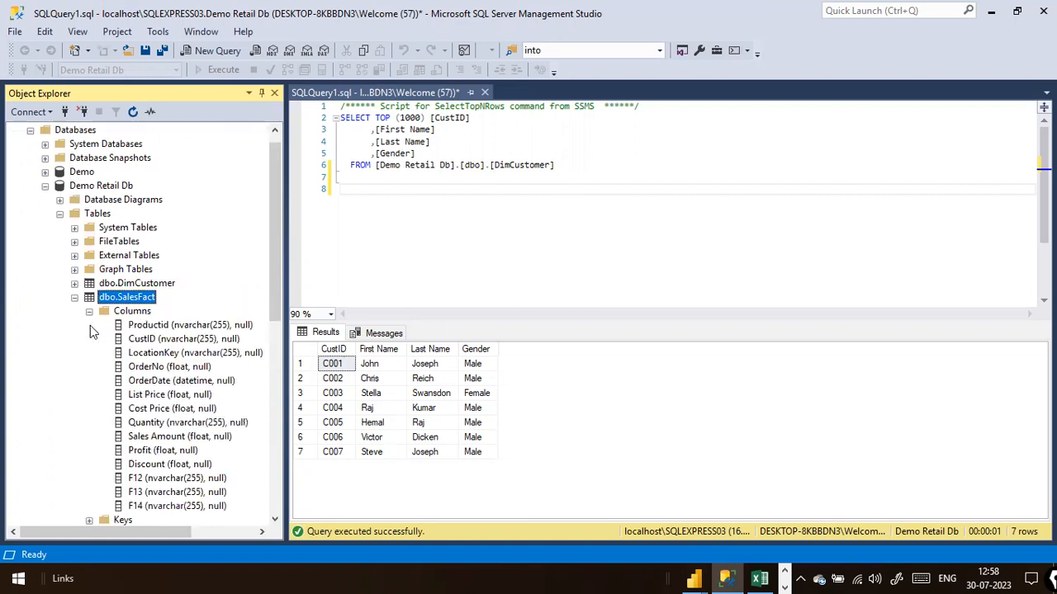
scroll(177, 360, down, 1)
scroll(177, 360, down, 3)
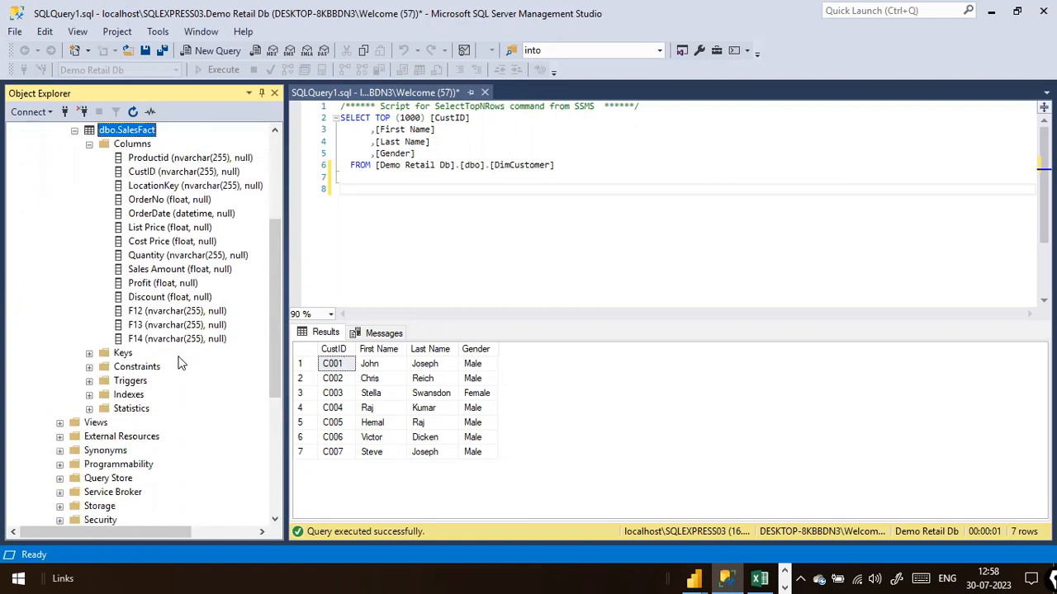
scroll(177, 360, up, 2)
right_click(139, 217)
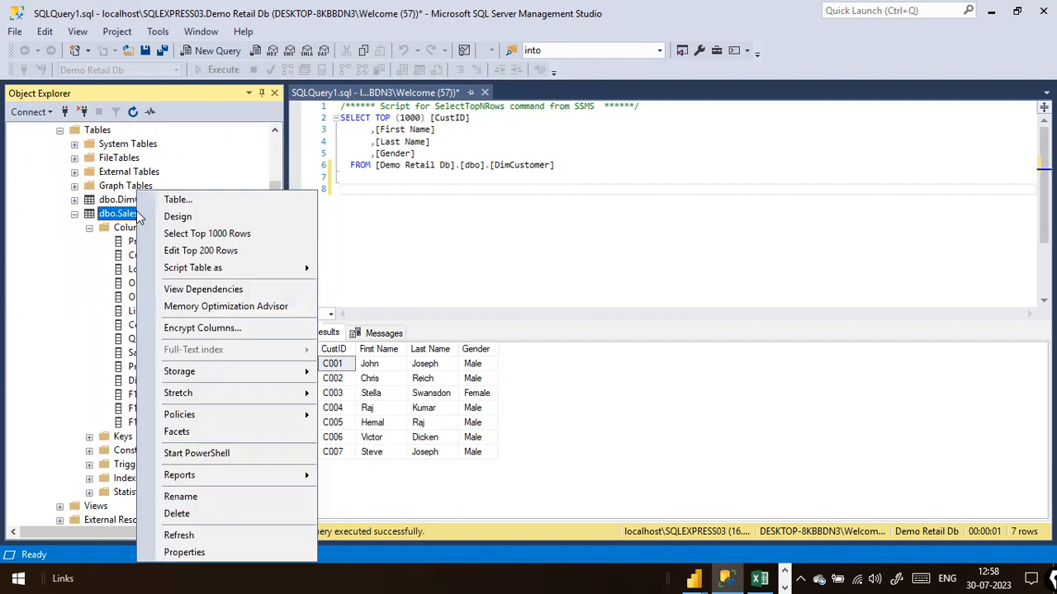
click(244, 234)
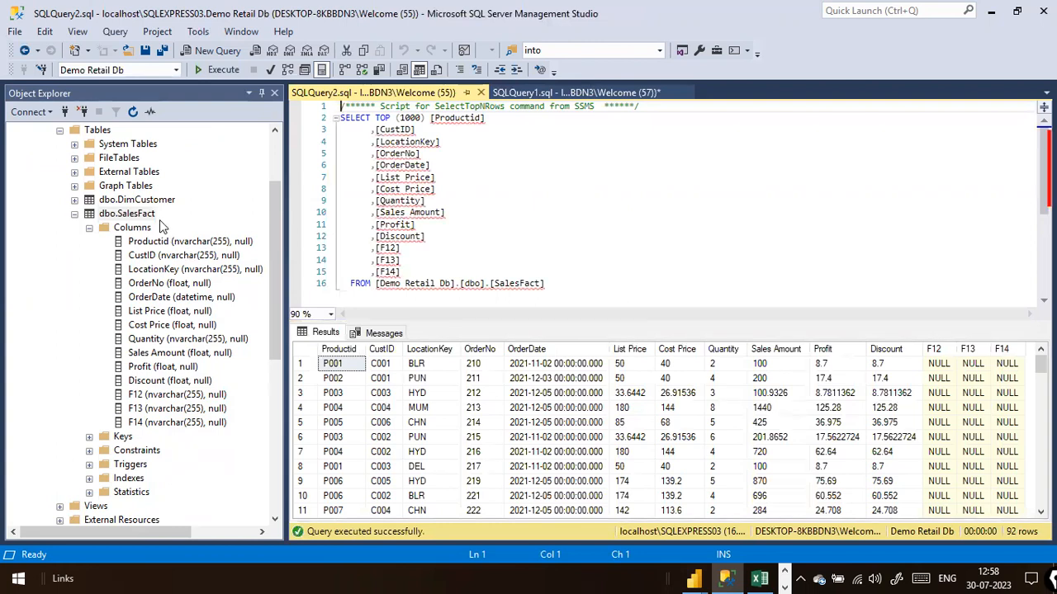
key(alt+Tab)
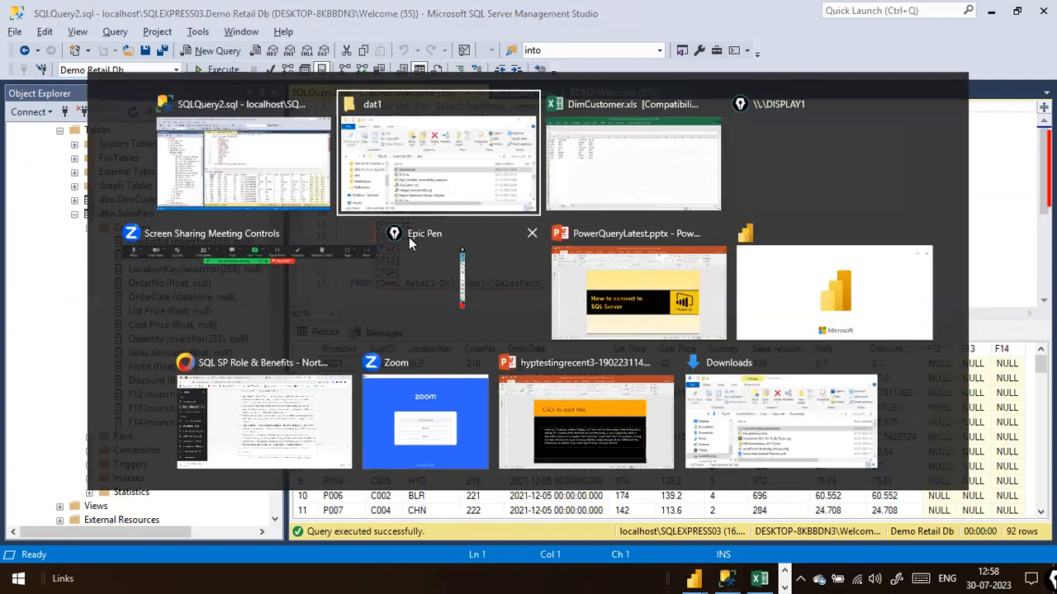
key(alt+Tab)
key(Tab)
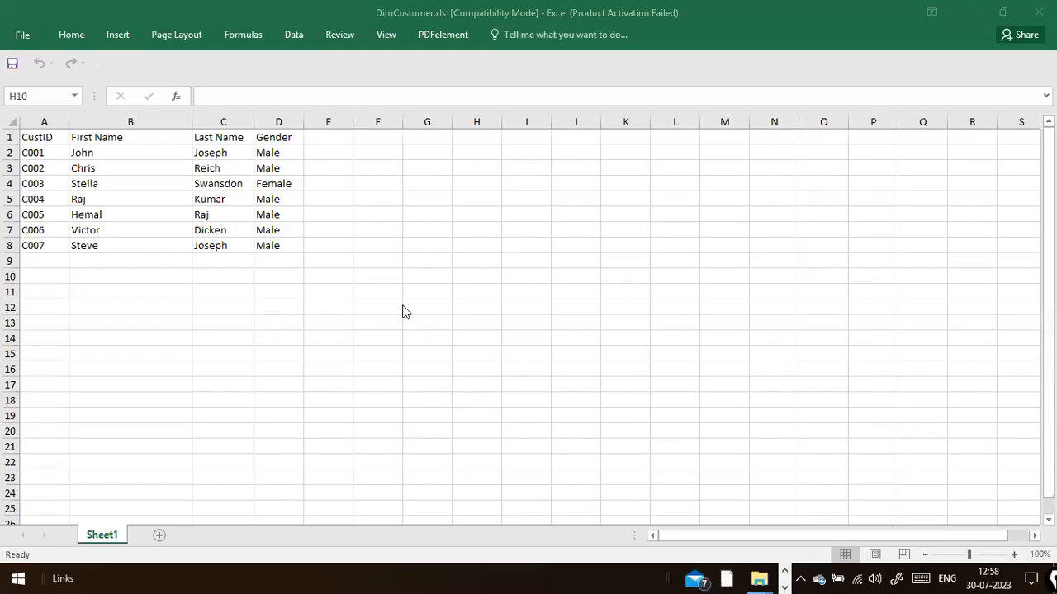
key(alt+Tab)
key(Tab)
key(alt+shift+Tab)
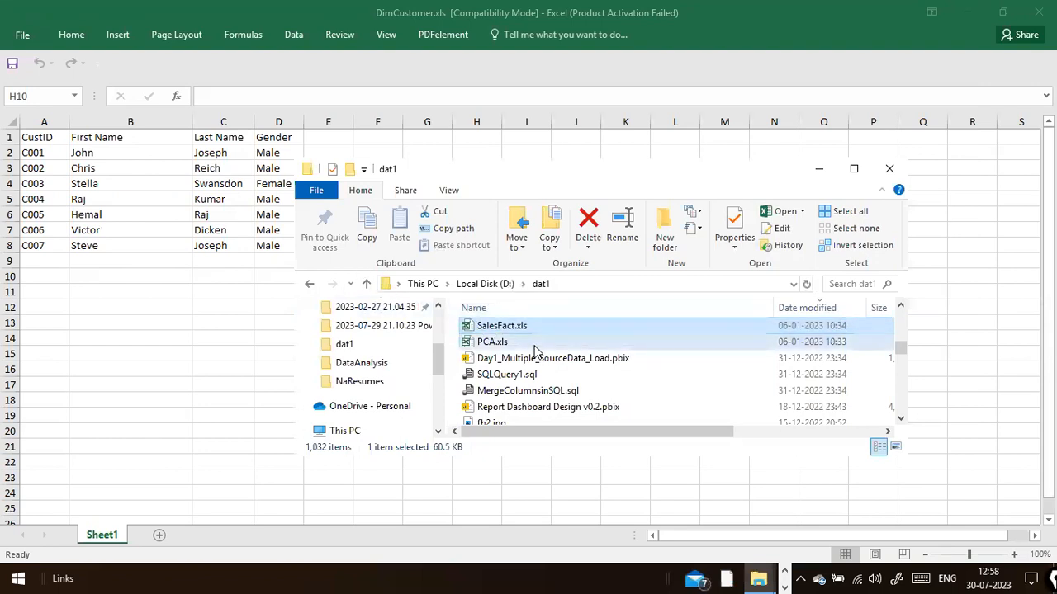
key(alt+Tab)
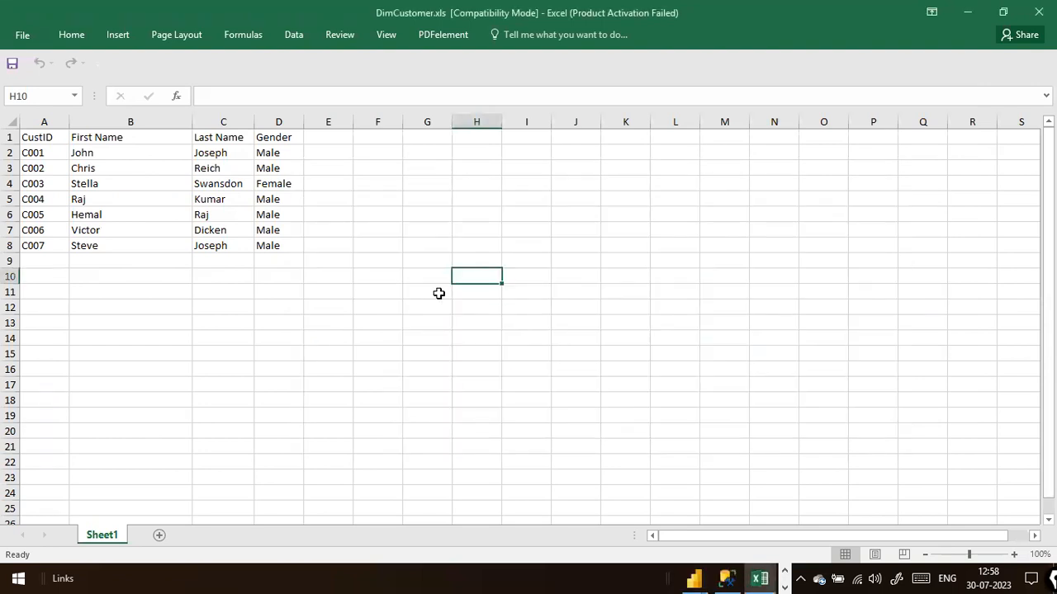
key(alt+Tab)
key(Tab)
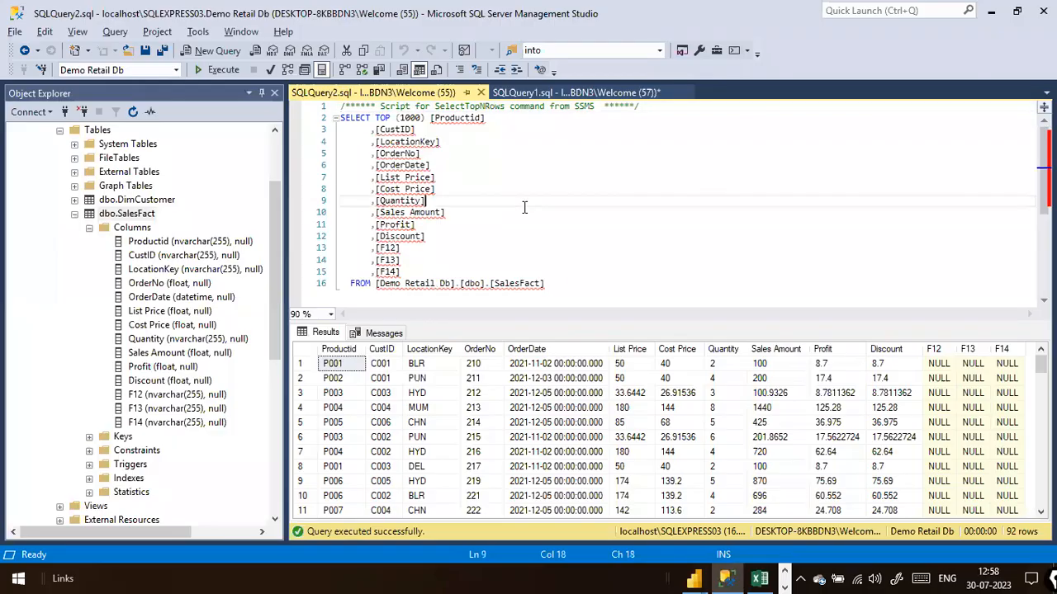
Examine the rest of the SalesFact SELECT script and browse down through its result rows.
click(523, 206)
scroll(524, 207, down, 2)
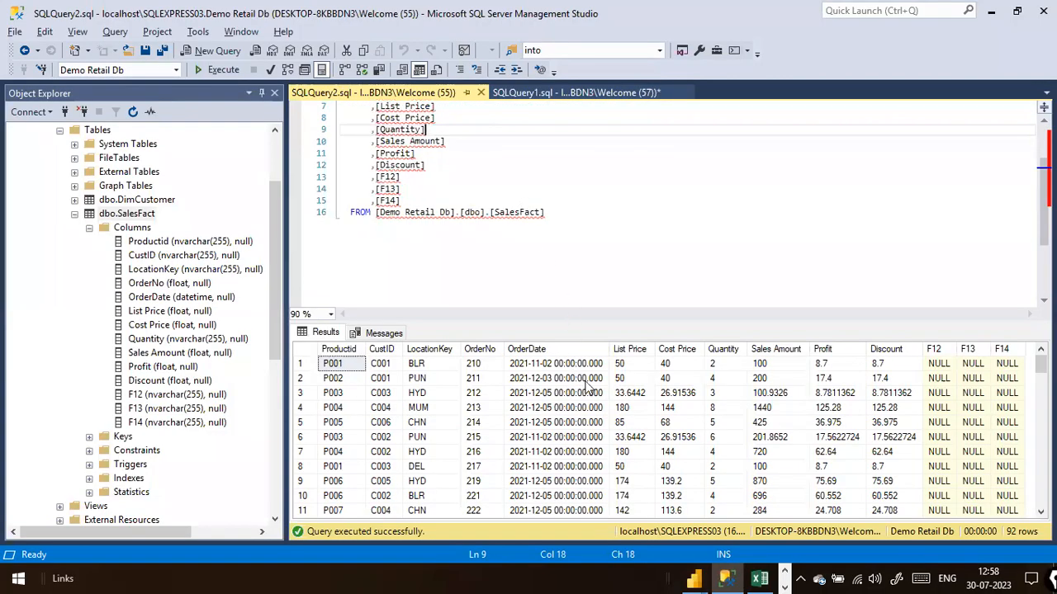
scroll(644, 394, down, 3)
scroll(642, 387, down, 4)
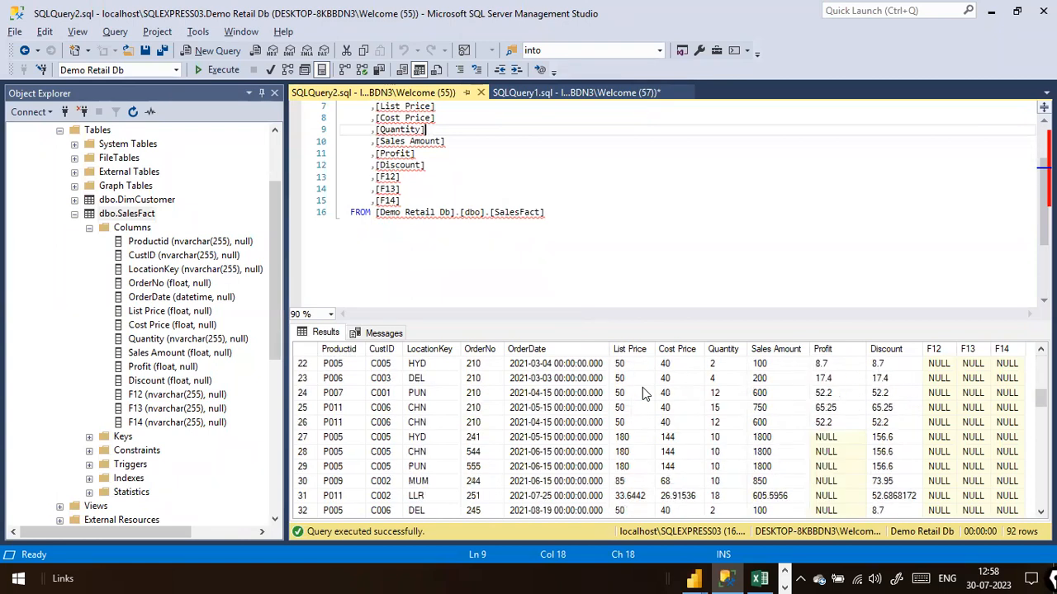
scroll(338, 363, down, 9)
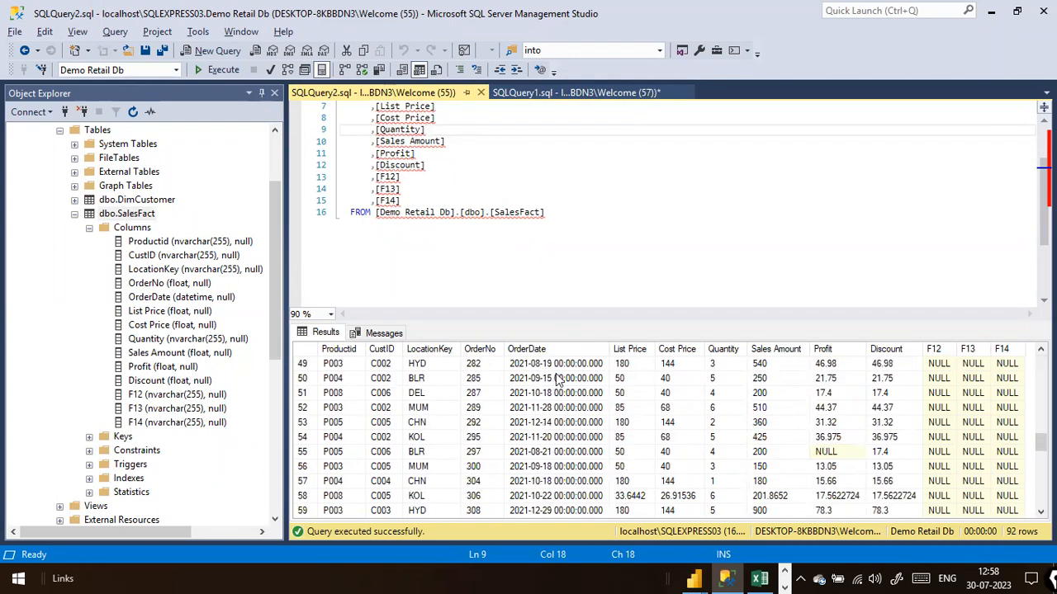
mouse_move(896, 241)
mouse_down()
mouse_move(949, 395)
mouse_move(1015, 516)
mouse_up()
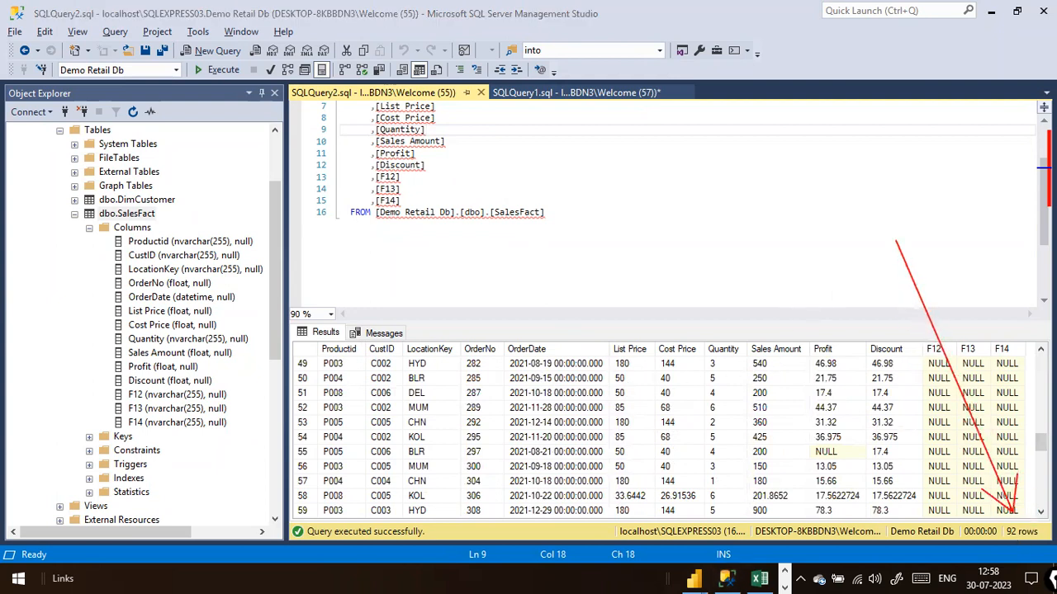
drag(627, 220, 552, 223)
drag(410, 261, 416, 221)
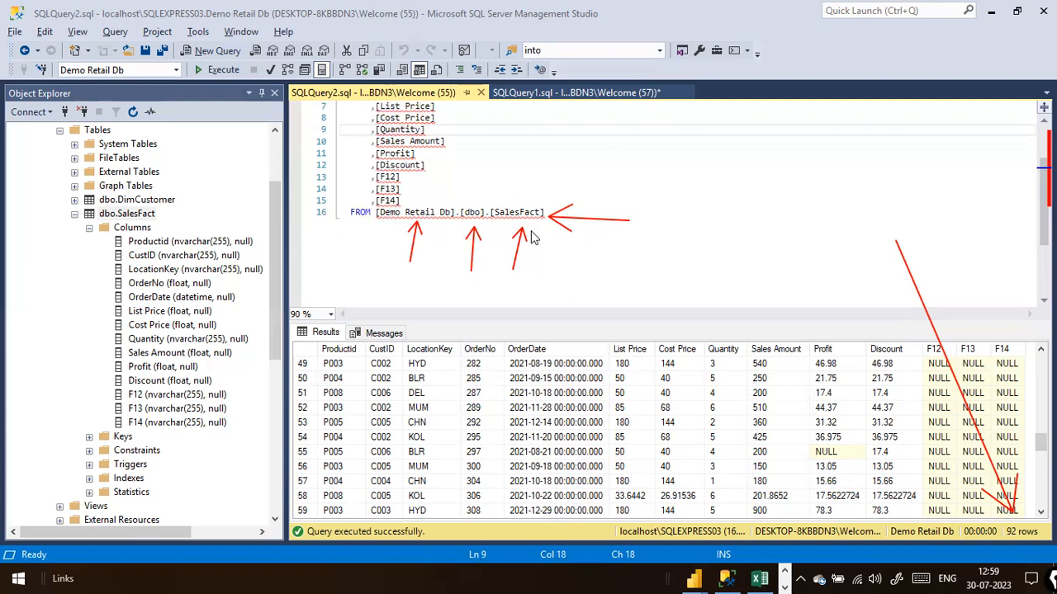
key(super+shift+s)
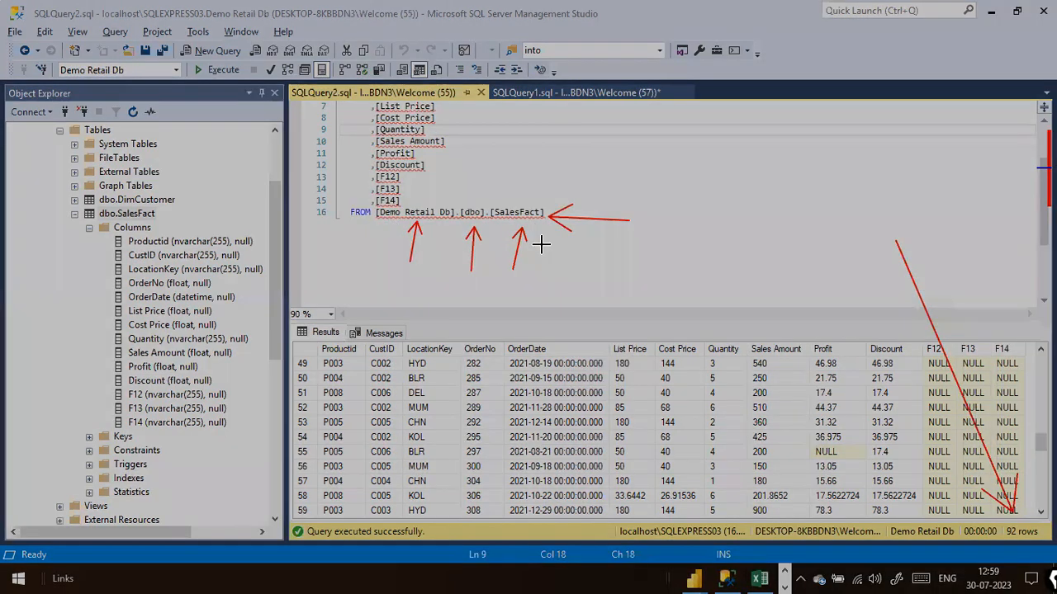
key(Escape)
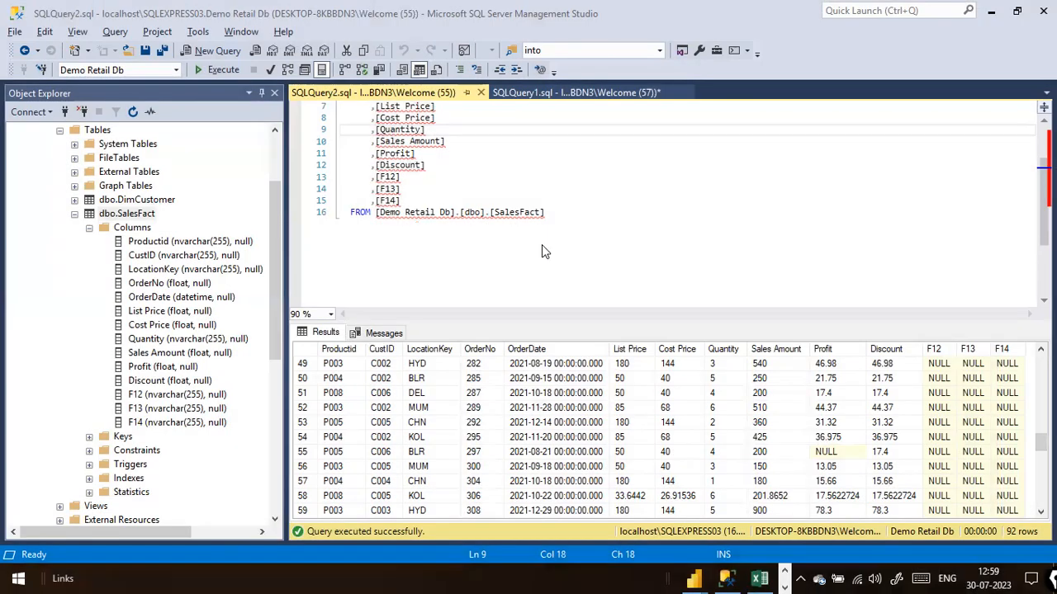
Copy the entire SalesFact SELECT script and paste it below the original in the same query.
scroll(611, 227, up, 2)
drag(586, 283, 247, 111)
key(ctrl+c)
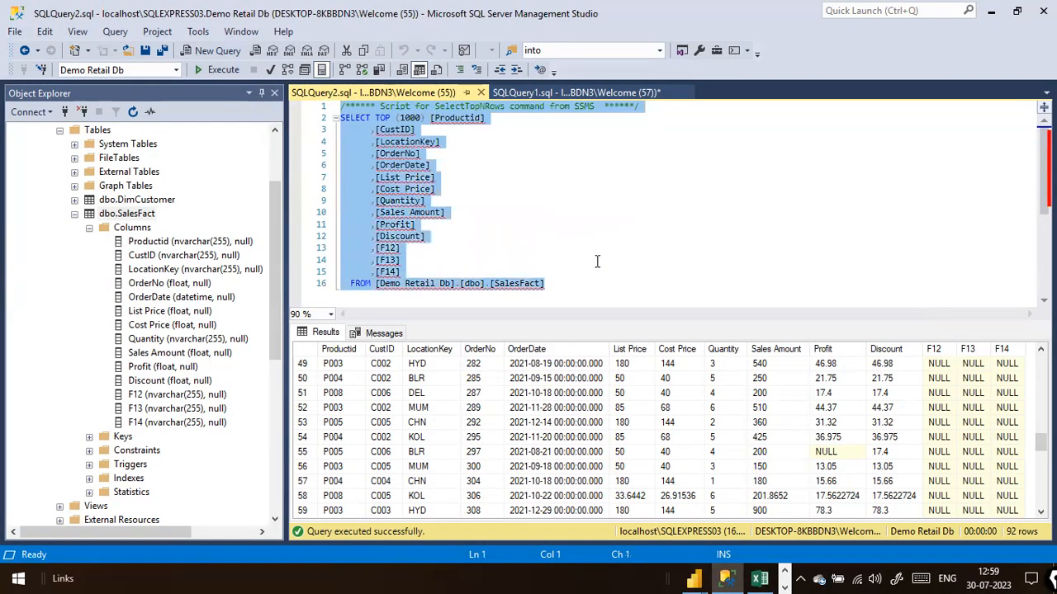
click(583, 288)
scroll(588, 290, down, 4)
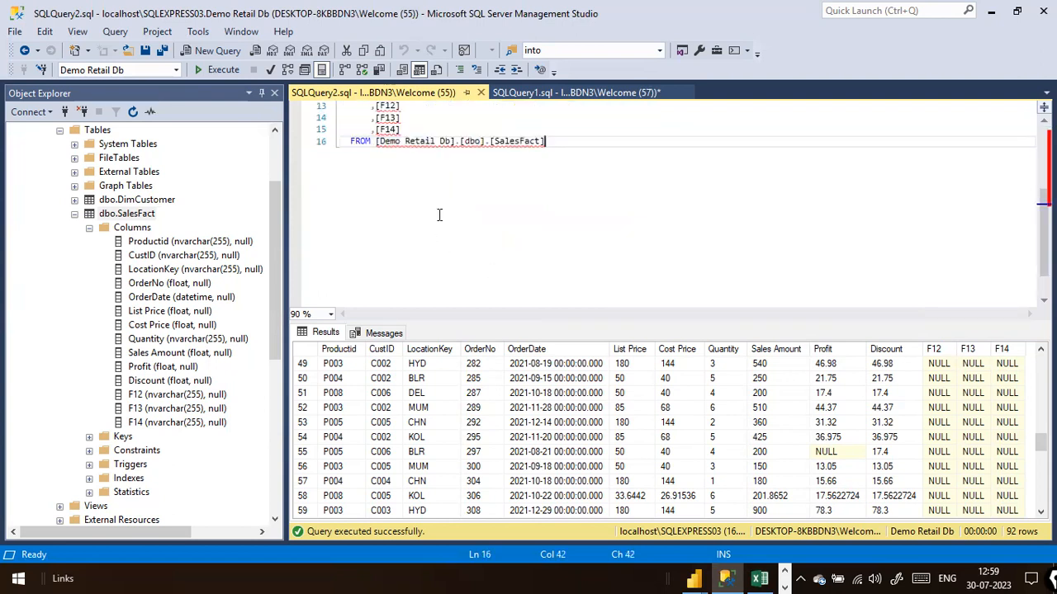
key(ctrl+v)
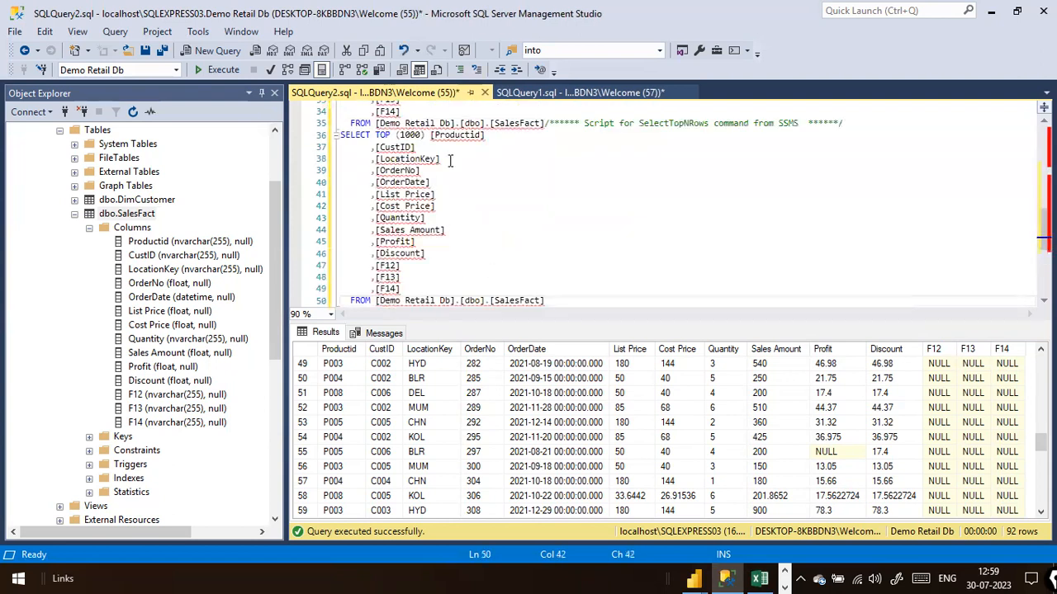
Set the last pasted copy of the SELECT script apart from the preceding FROM line with blank lines.
scroll(495, 190, up, 3)
scroll(574, 215, down, 1)
click(898, 196)
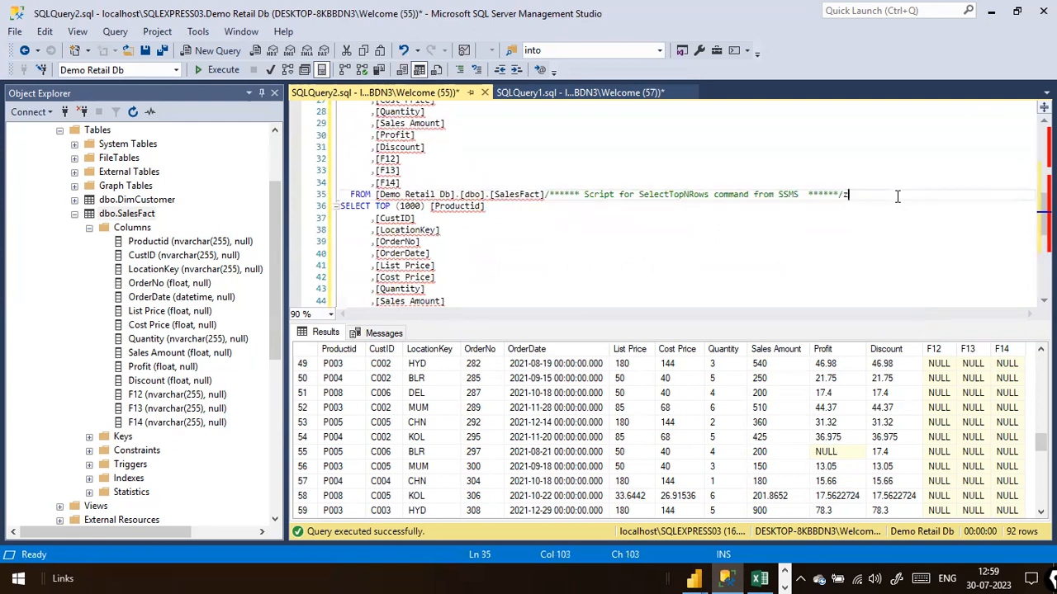
key(ctrl+z)
key(ctrl+z)
key(Return)
key(Return)
key(Return)
key(ctrl+v)
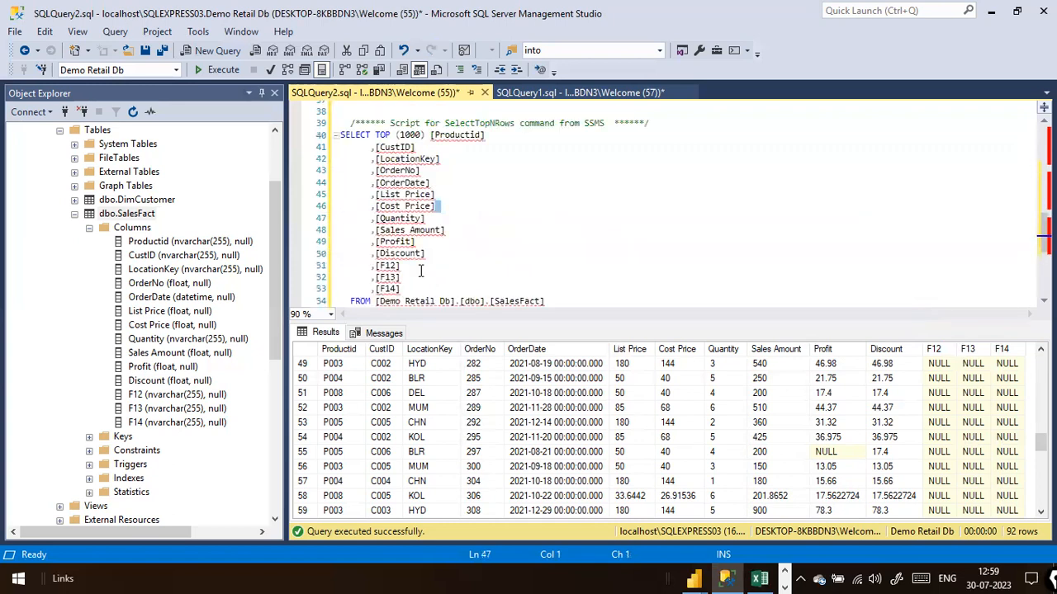
Delete the [F12], [F13] and [F14] columns from the last copy of the SELECT script.
scroll(500, 257, down, 1)
drag(429, 254, 327, 234)
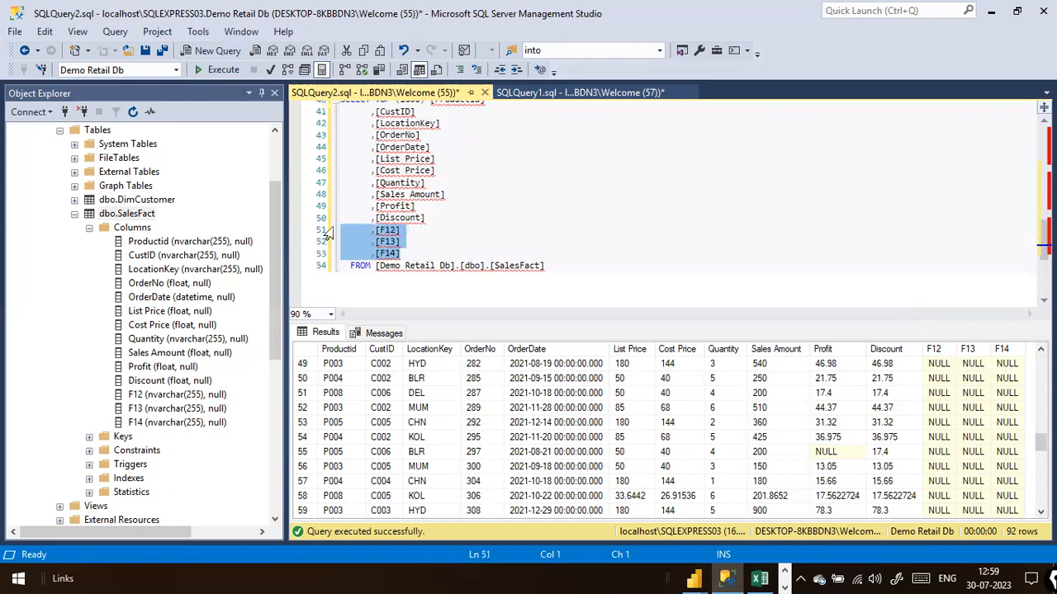
key(Delete)
key(Delete)
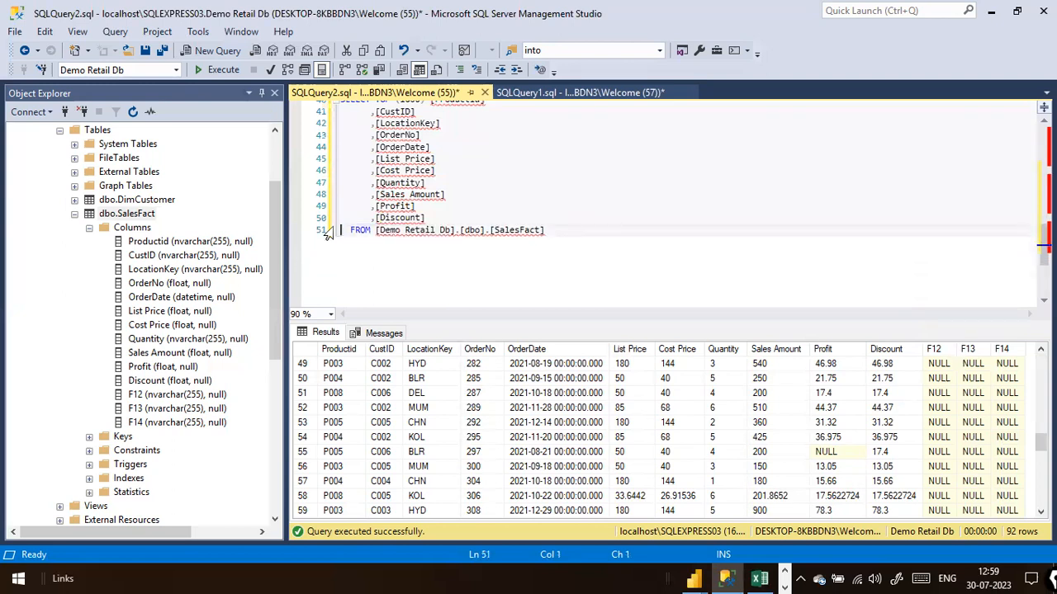
scroll(471, 244, up, 2)
scroll(471, 244, down, 1)
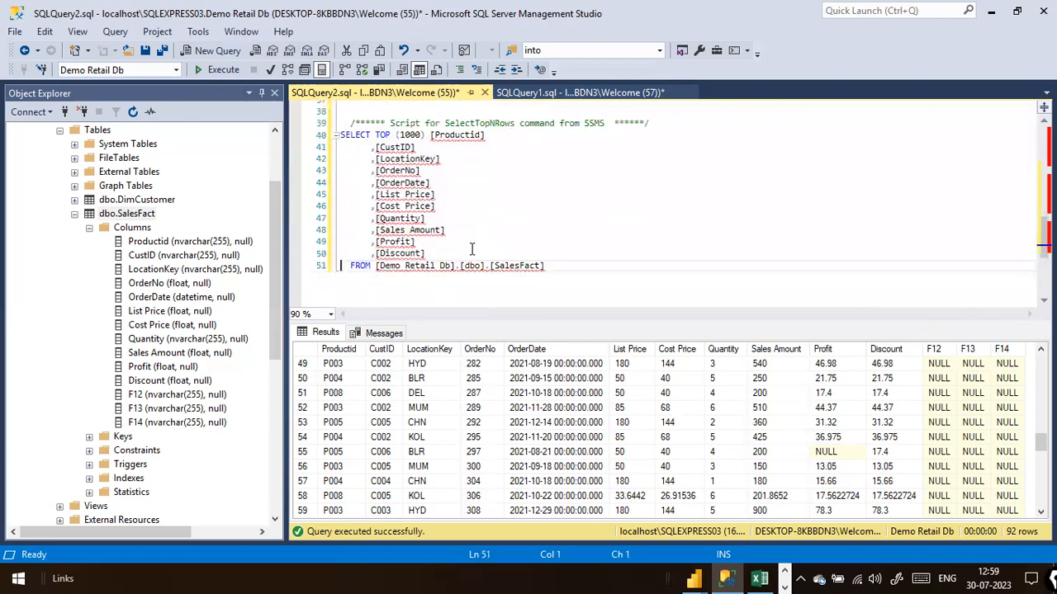
Reduce the last SalesFact script copy to a single-line SELECT * FROM [Demo Retail Db].[dbo].[SalesFact] and run only that statement.
click(419, 135)
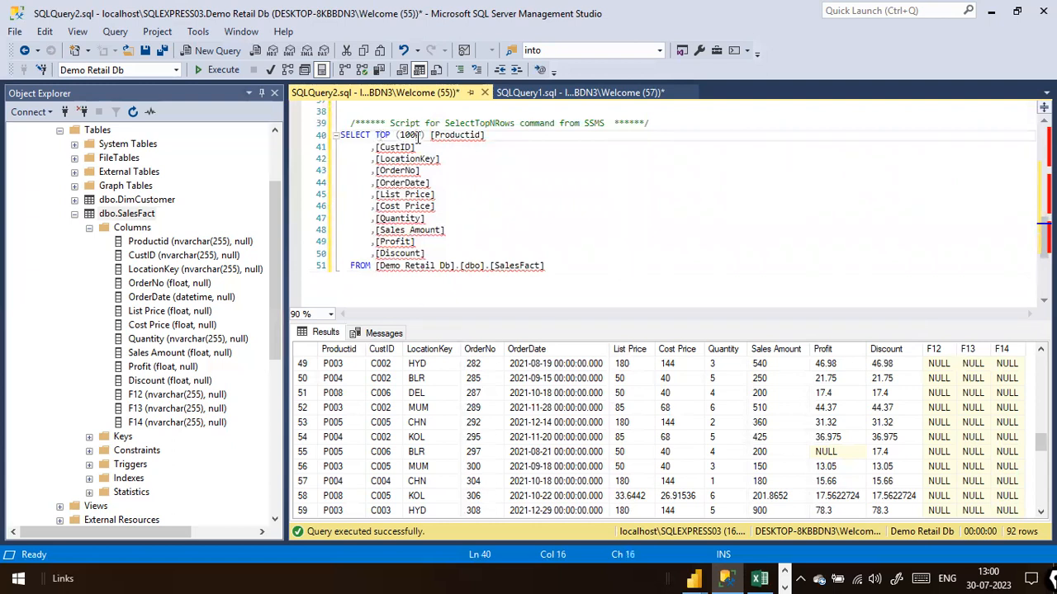
drag(375, 135, 457, 248)
key(Delete)
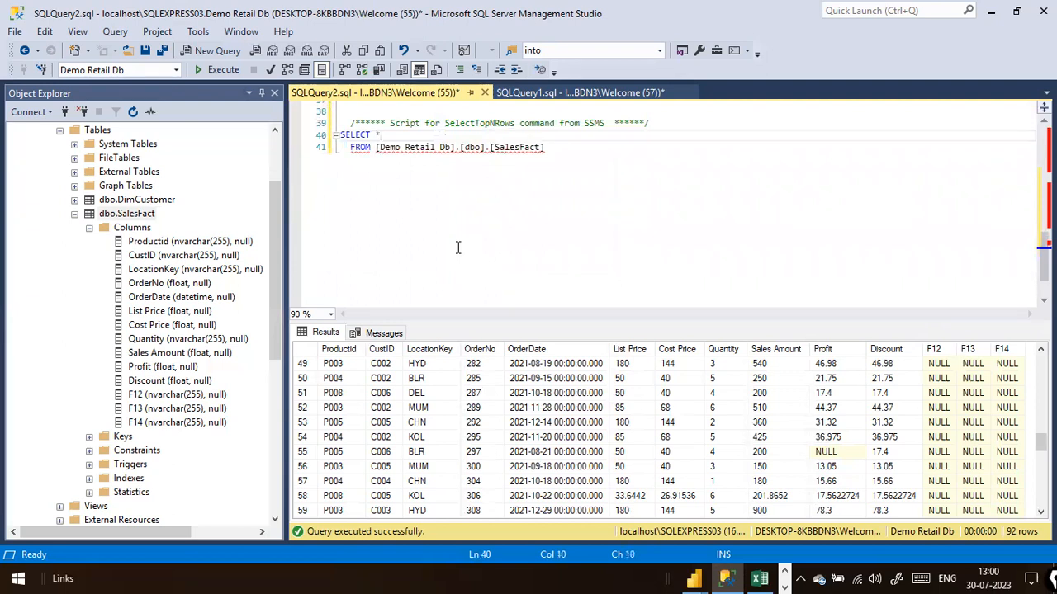
key(Delete)
key(ctrl+Right)
key(ctrl+Right)
key(ctrl+Right)
key(ctrl+Right)
key(ctrl+Right)
key(ctrl+Right)
key(ctrl+Right)
drag(617, 145, 314, 132)
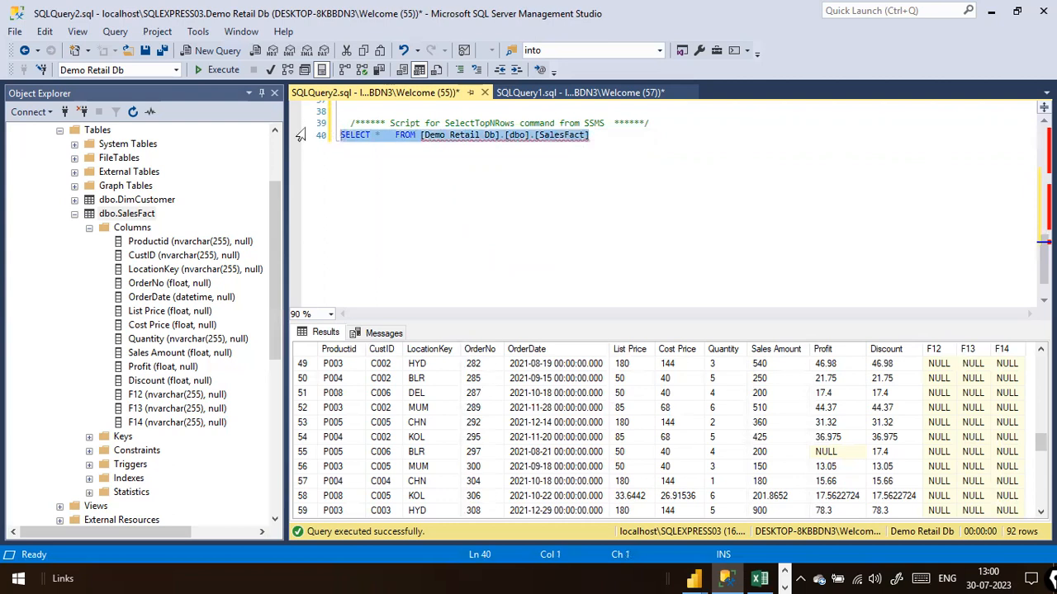
click(222, 71)
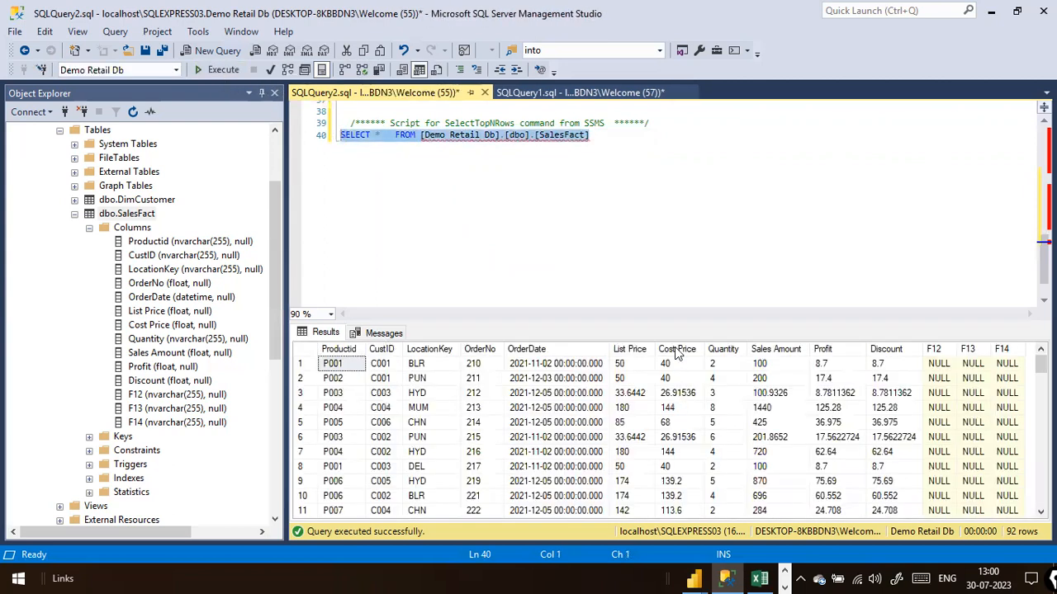
Delete the [F12], [F13] and [F14] columns from the middle script copy and remove the indent before its FROM line.
click(705, 268)
scroll(705, 268, up, 7)
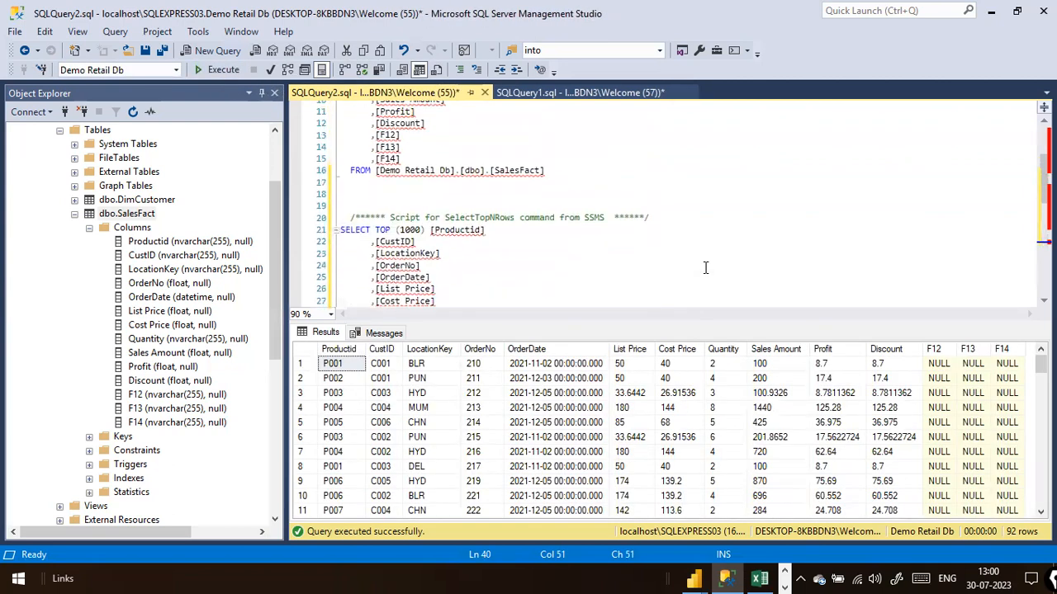
scroll(705, 268, down, 4)
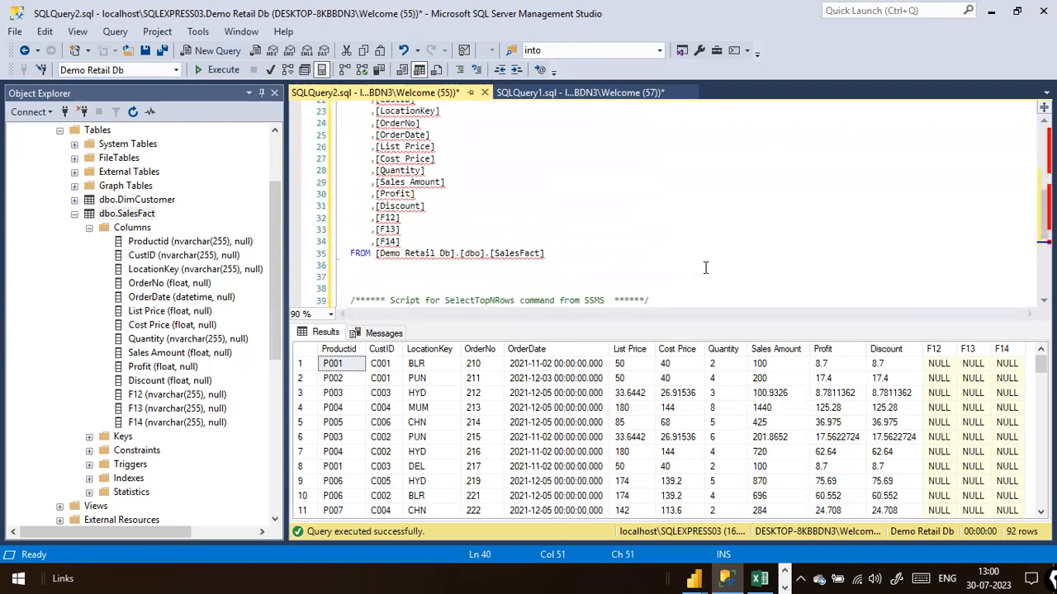
scroll(543, 289, up, 3)
drag(403, 278, 340, 257)
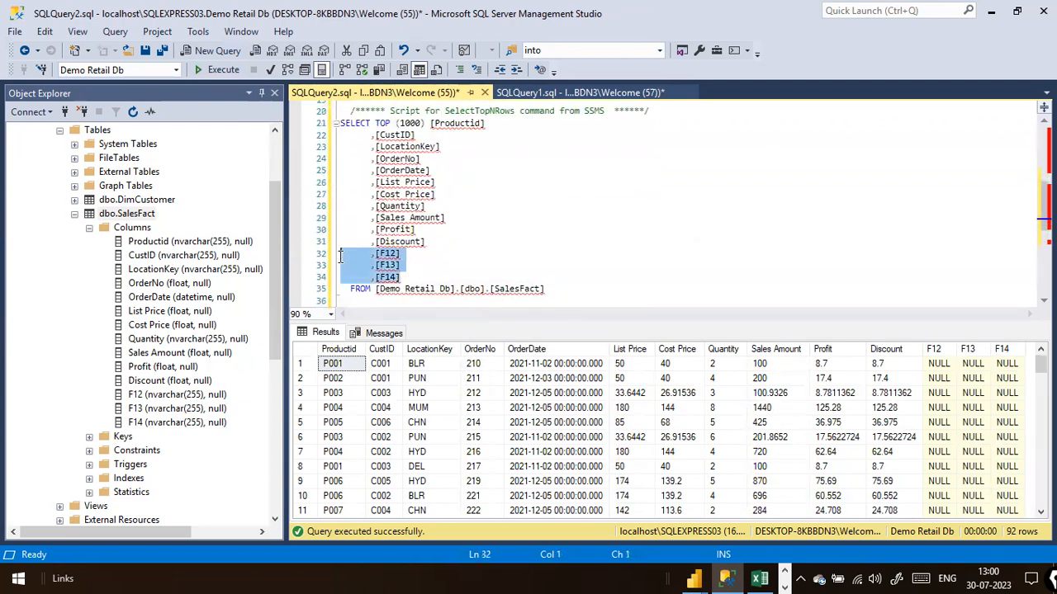
key(Delete)
key(Delete)
key(Delete)
key(Delete)
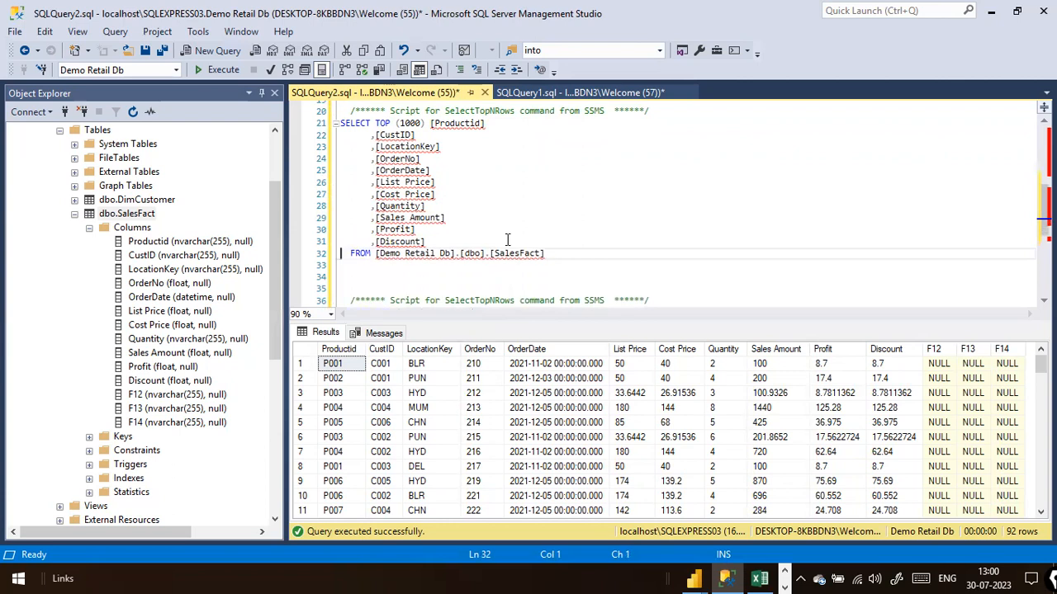
key(Delete)
key(Delete)
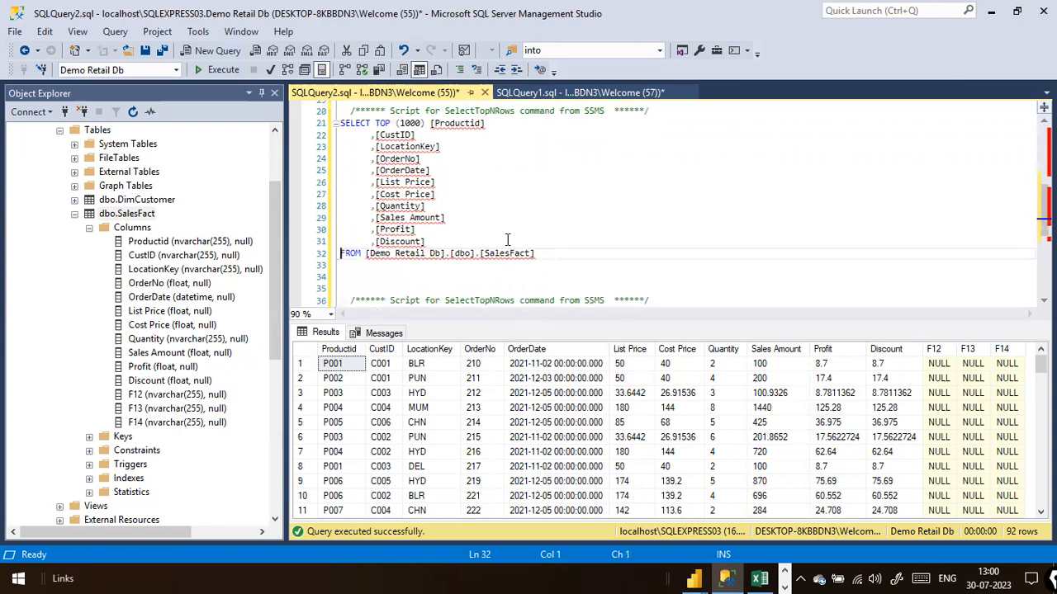
Limit the middle SalesFact SELECT script to TOP (10) and run only that statement.
click(562, 239)
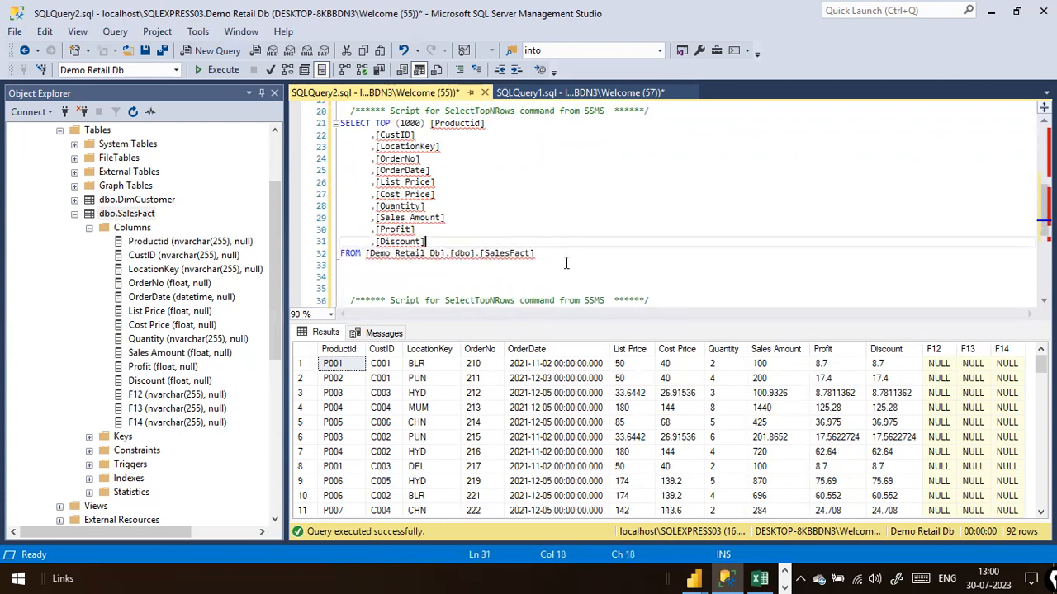
drag(567, 262, 396, 136)
click(414, 124)
key(BackSpace)
key(Delete)
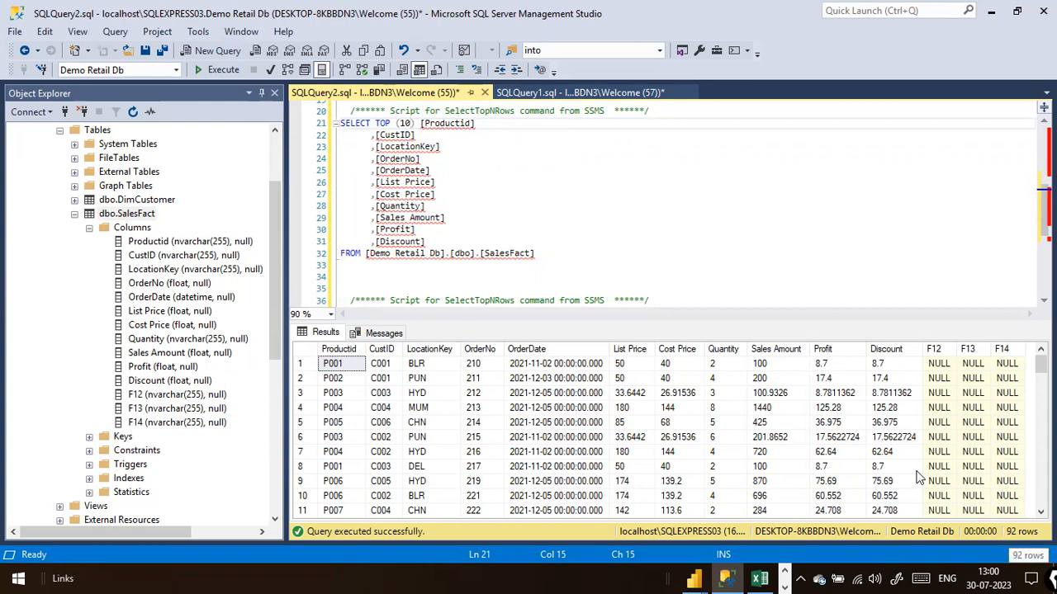
click(406, 134)
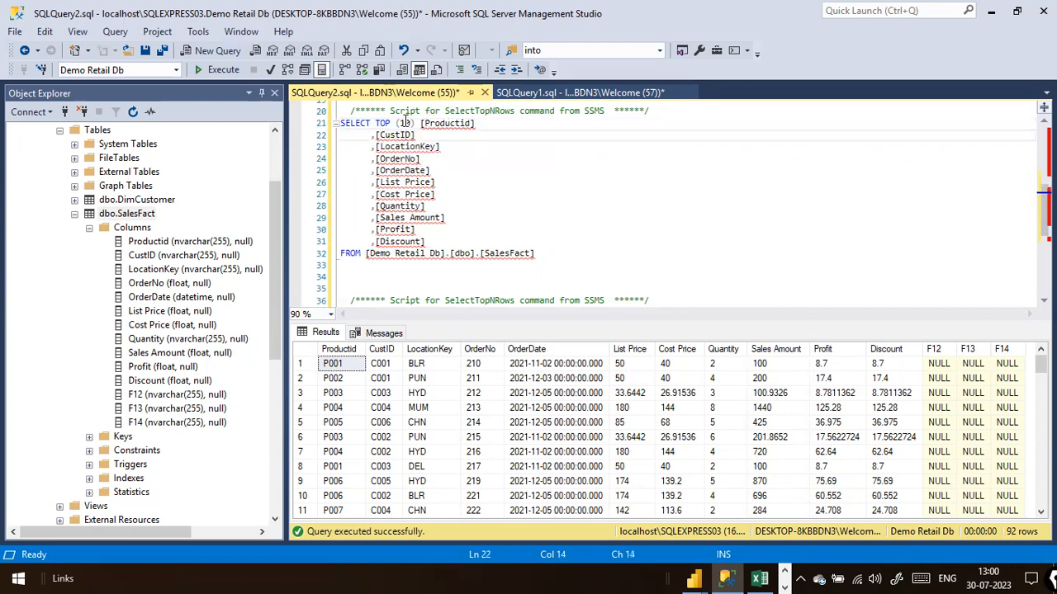
drag(541, 255, 285, 123)
click(221, 70)
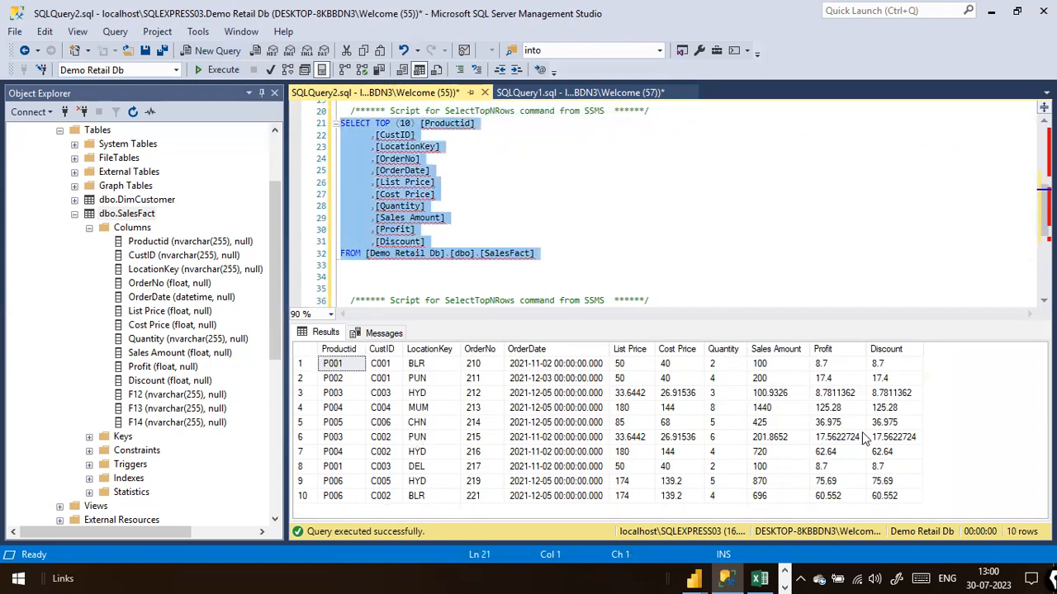
Set the middle SELECT script's row limit to TOP (20), run only that statement and browse its result rows.
click(395, 123)
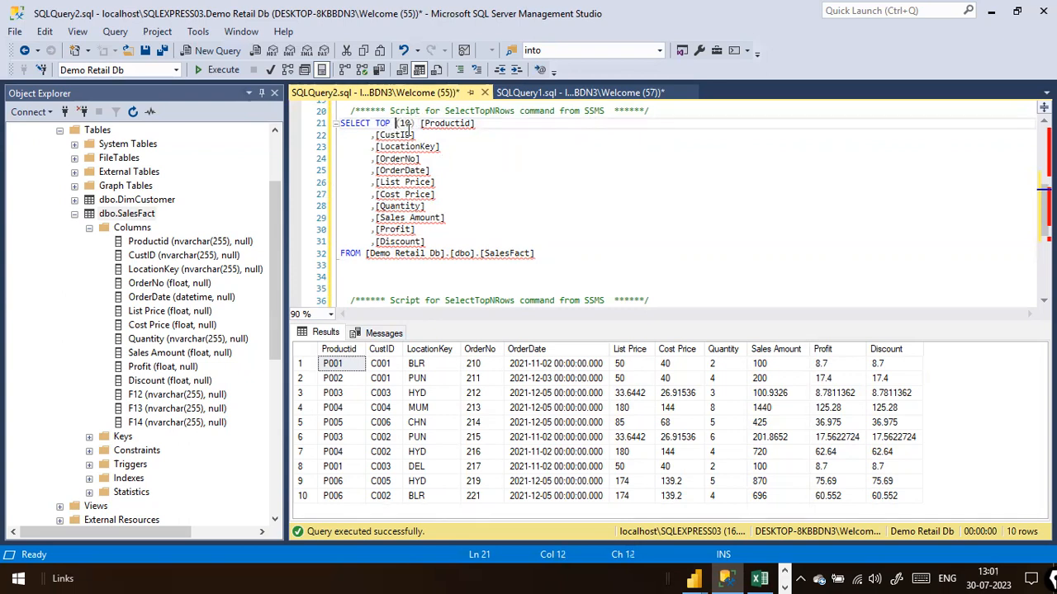
key(BackSpace)
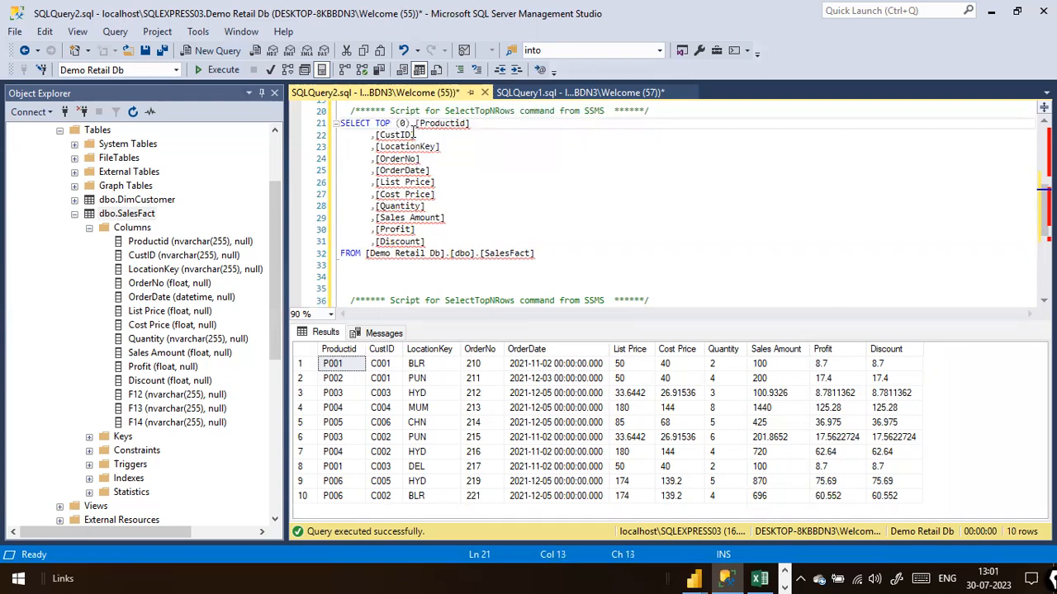
text(2)
drag(538, 254, 320, 123)
click(216, 70)
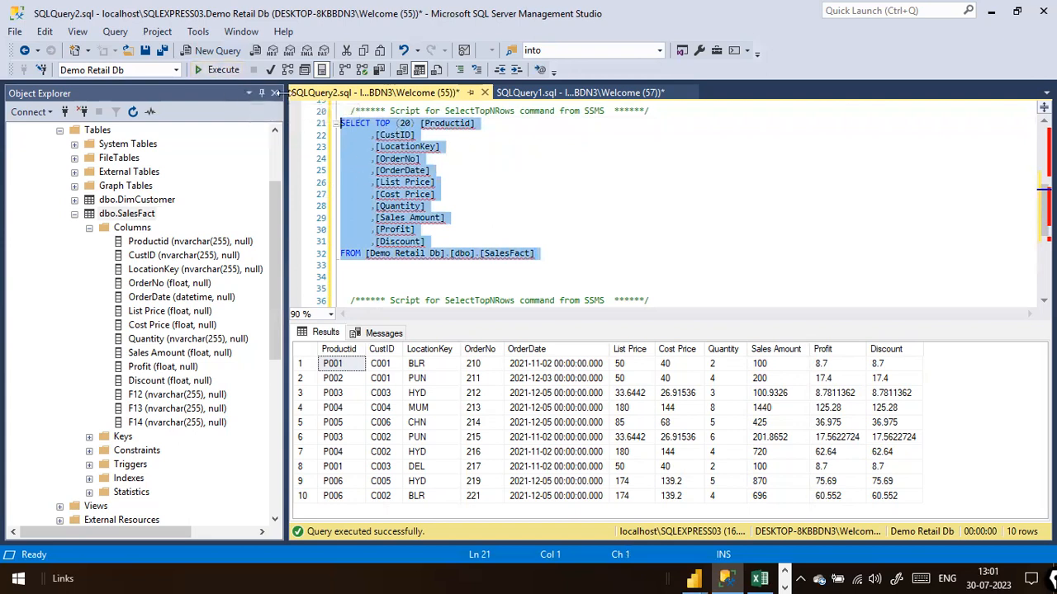
click(212, 72)
scroll(542, 373, down, 3)
scroll(542, 373, up, 3)
scroll(543, 373, down, 3)
scroll(542, 373, up, 3)
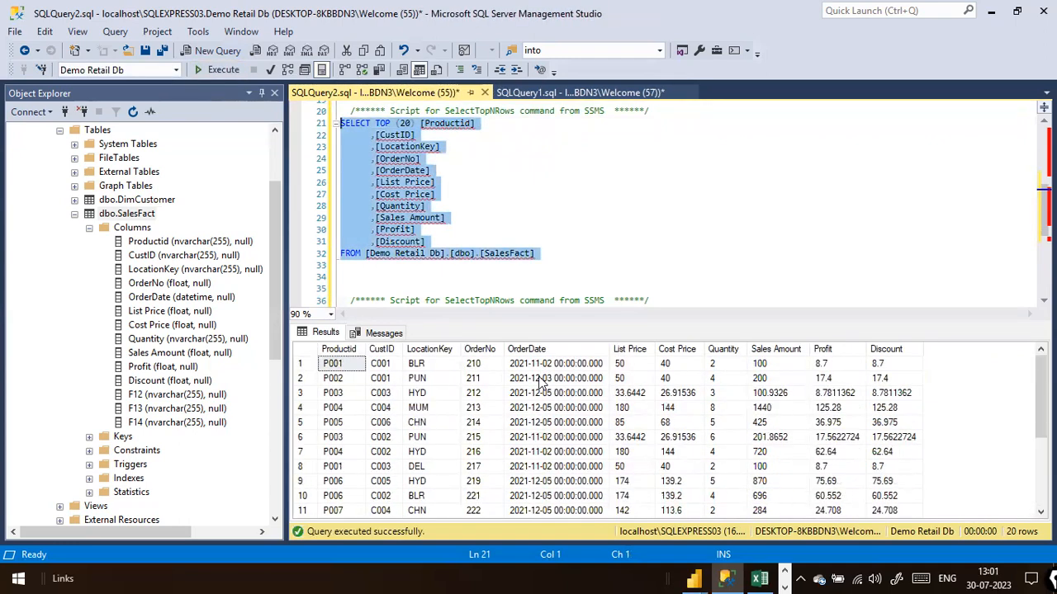
click(561, 267)
click(444, 180)
drag(535, 254, 311, 129)
right_click(132, 214)
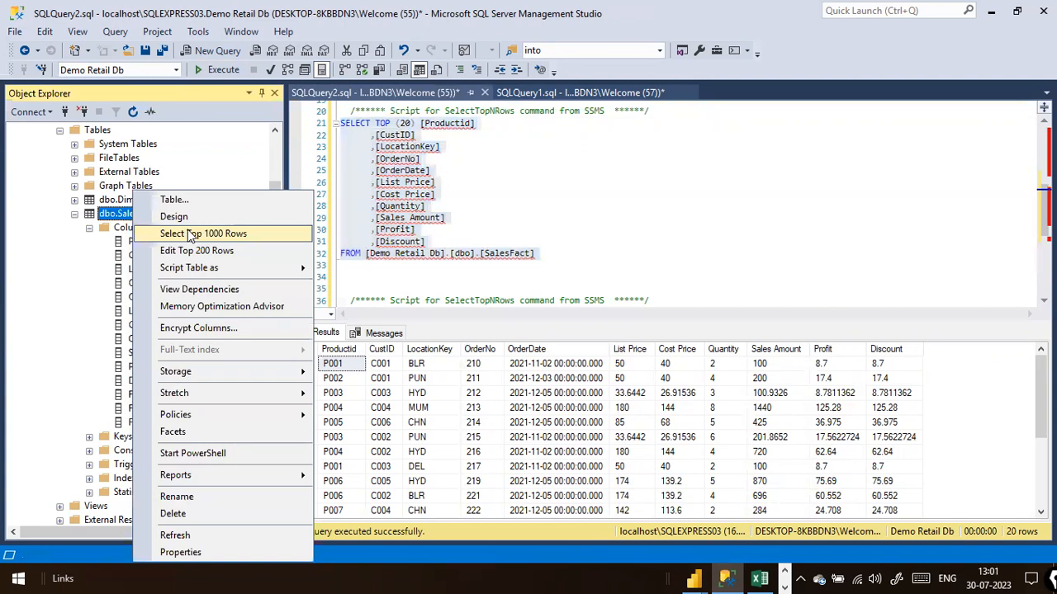
click(747, 246)
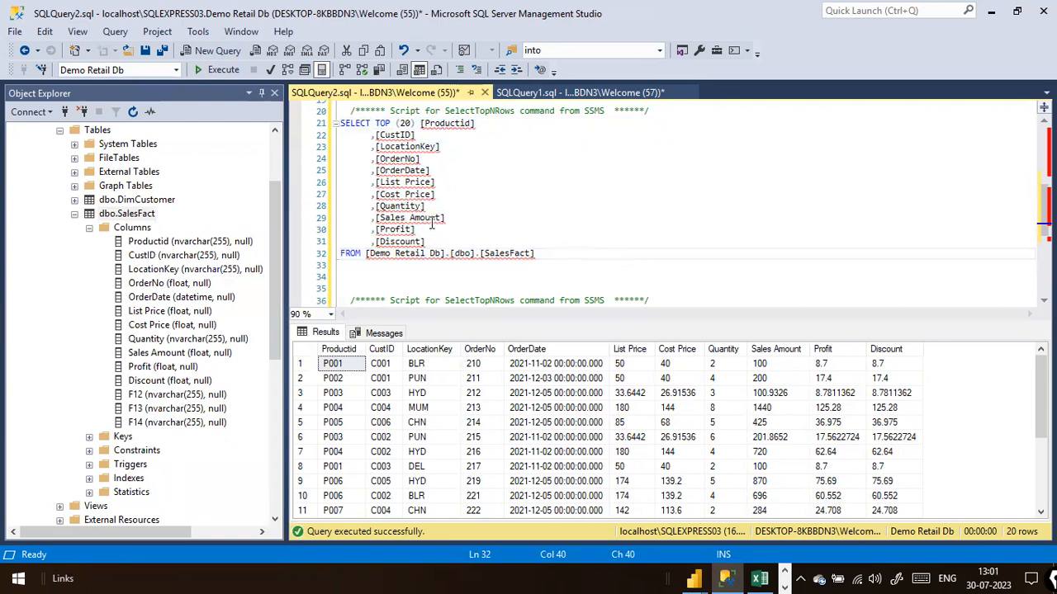
drag(537, 256, 234, 125)
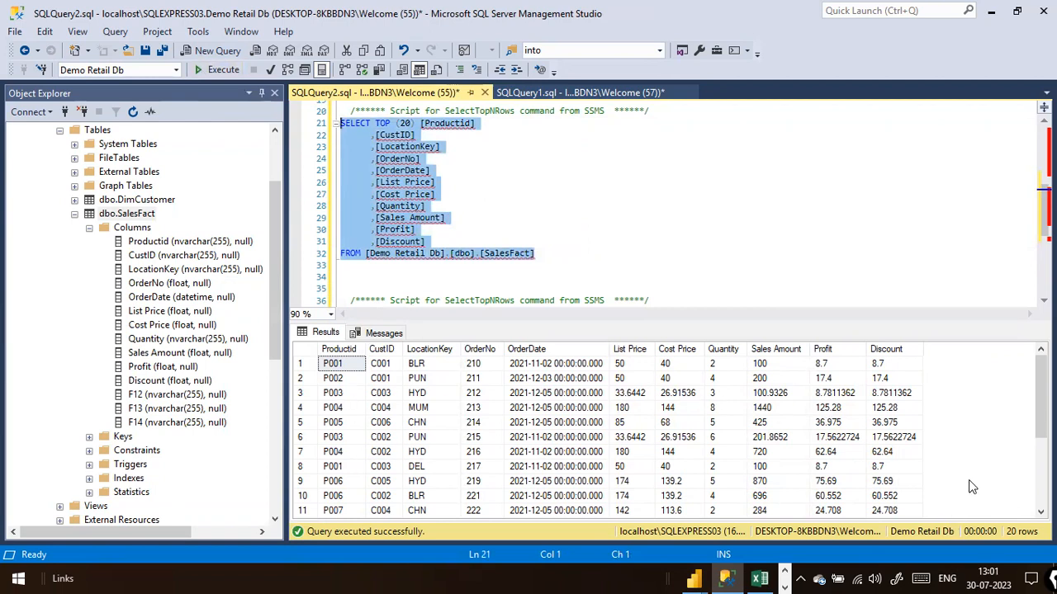
drag(462, 155, 420, 132)
drag(923, 262, 1000, 474)
drag(1026, 532, 1016, 554)
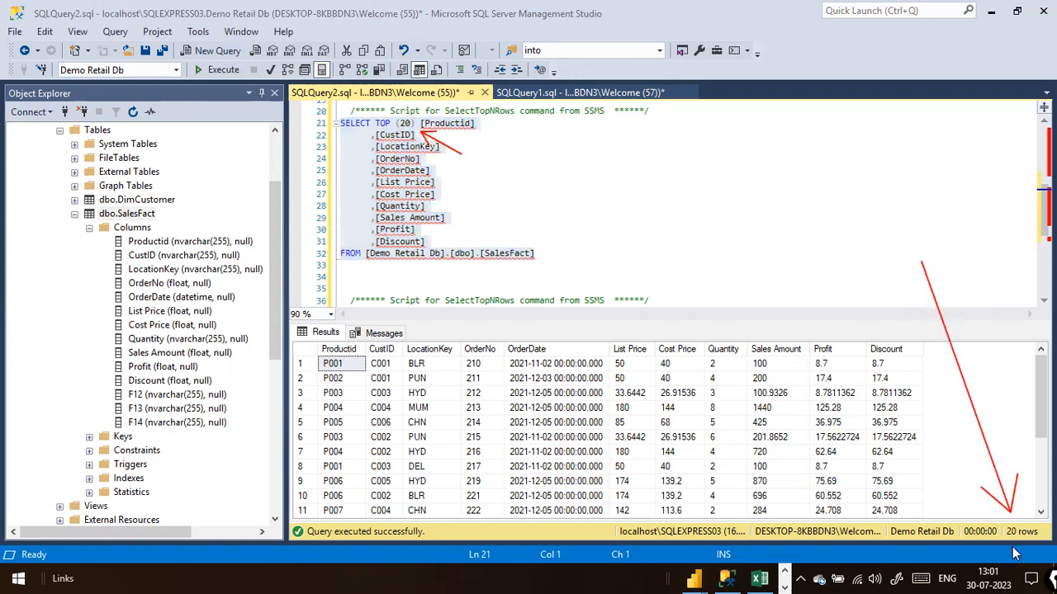
key(Escape)
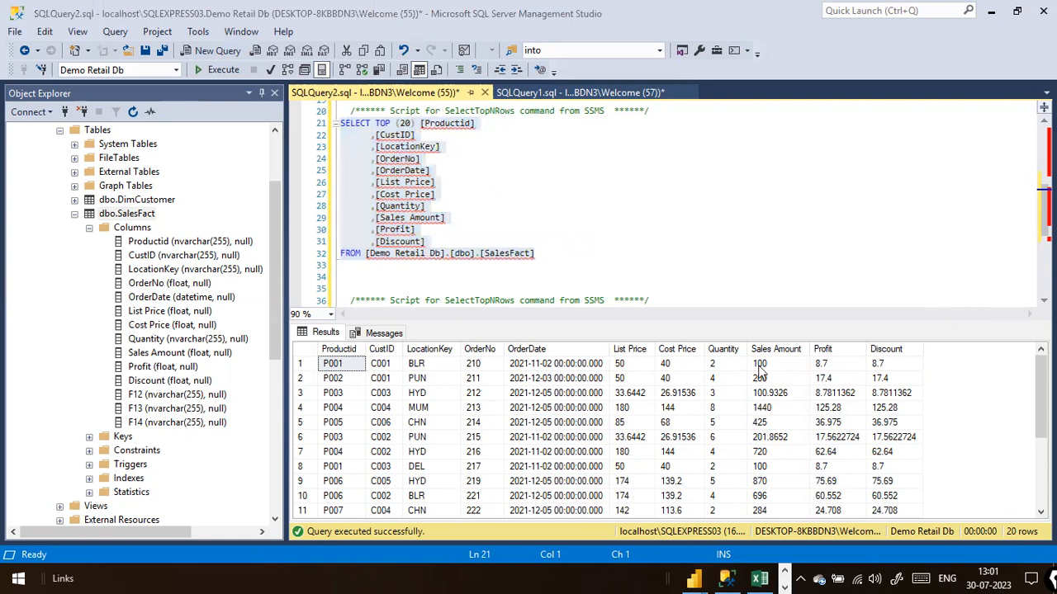
click(397, 265)
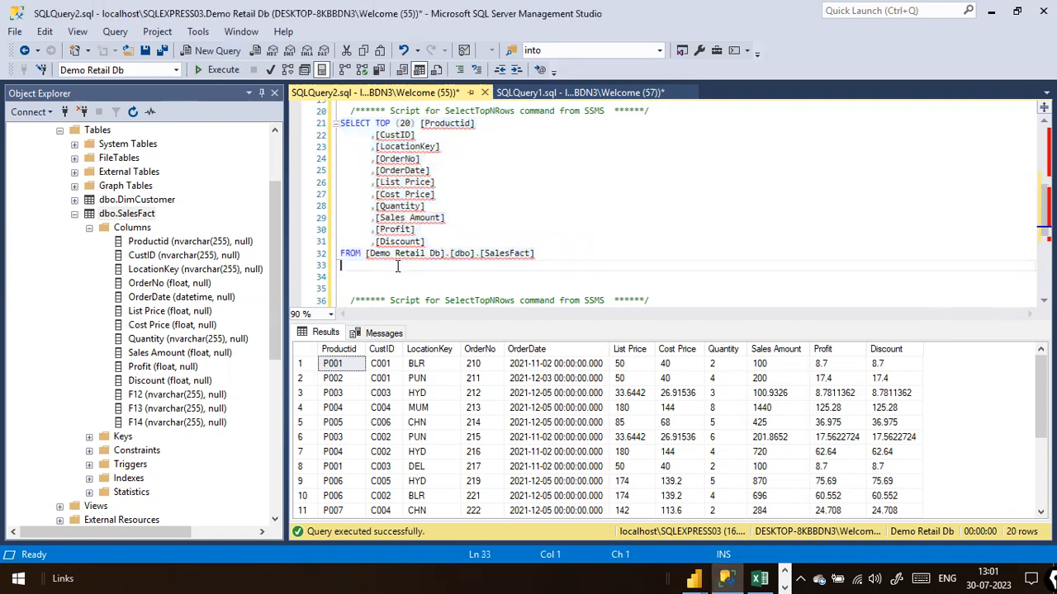
Collapse the dbo.SalesFact table's entry in the database object tree.
click(71, 217)
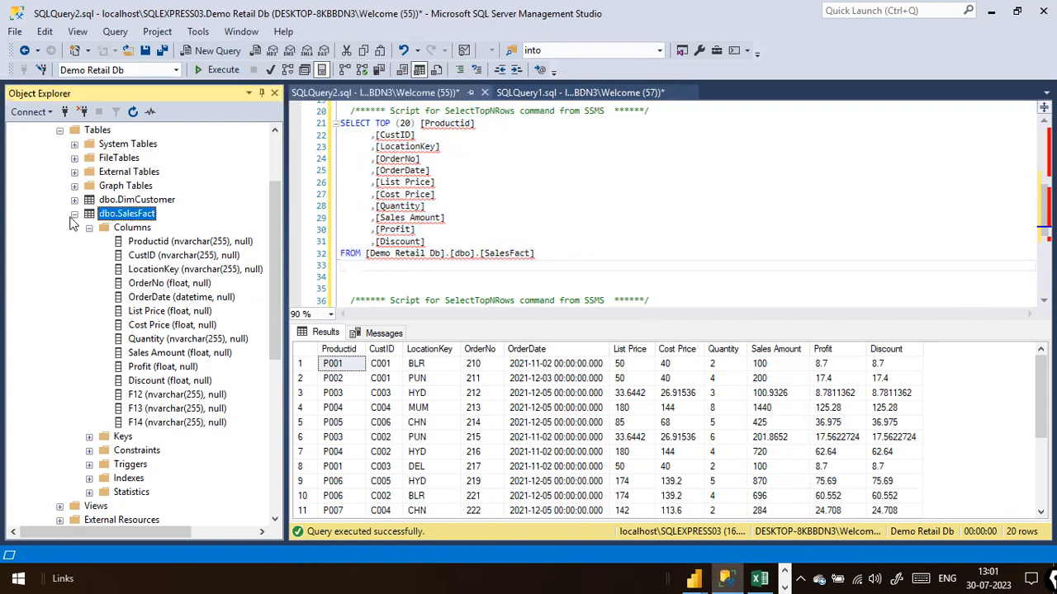
click(74, 214)
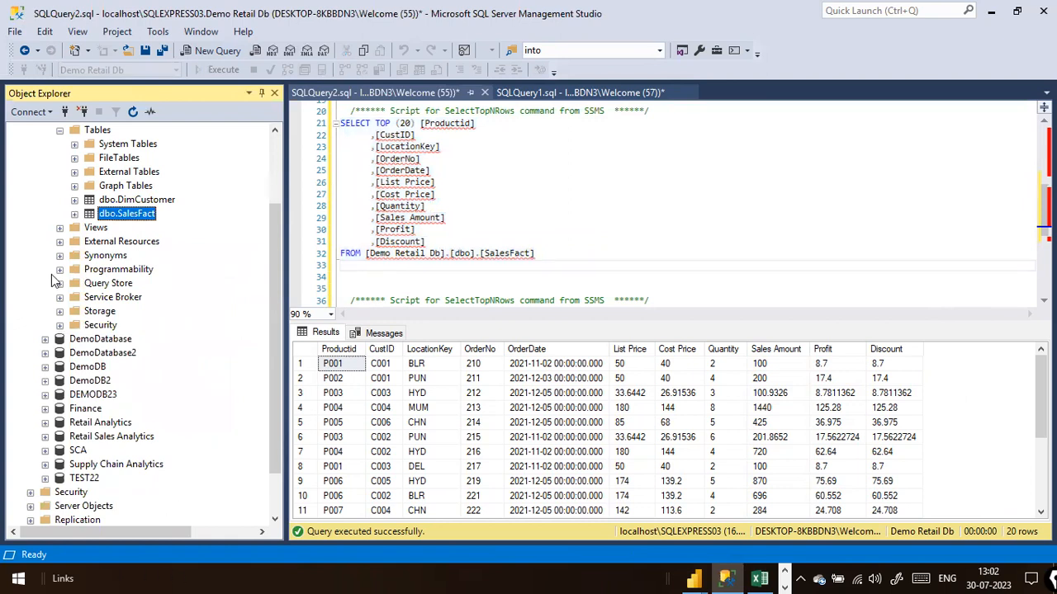
scroll(95, 311, up, 2)
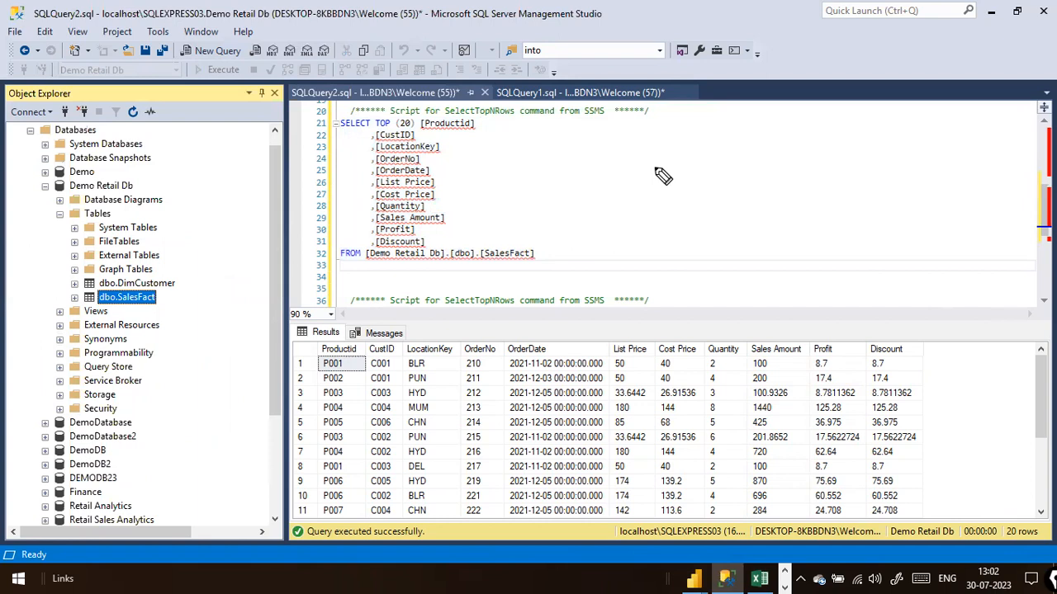
key(ctrl+2)
mouse_move(633, 162)
mouse_down()
mouse_move(640, 217)
mouse_move(663, 170)
mouse_move(666, 216)
mouse_move(656, 207)
mouse_move(698, 198)
mouse_up()
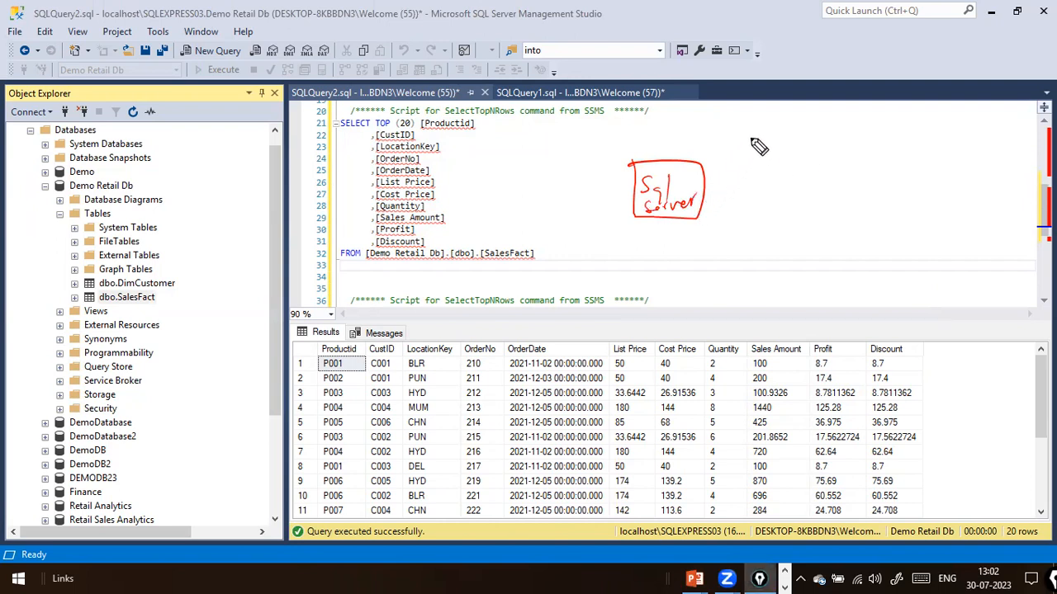
mouse_move(704, 190)
mouse_down()
mouse_move(799, 158)
mouse_move(797, 200)
mouse_move(832, 199)
mouse_up()
mouse_move(799, 225)
mouse_down()
mouse_move(799, 290)
mouse_move(844, 294)
mouse_up()
drag(140, 187, 175, 170)
drag(99, 172, 118, 164)
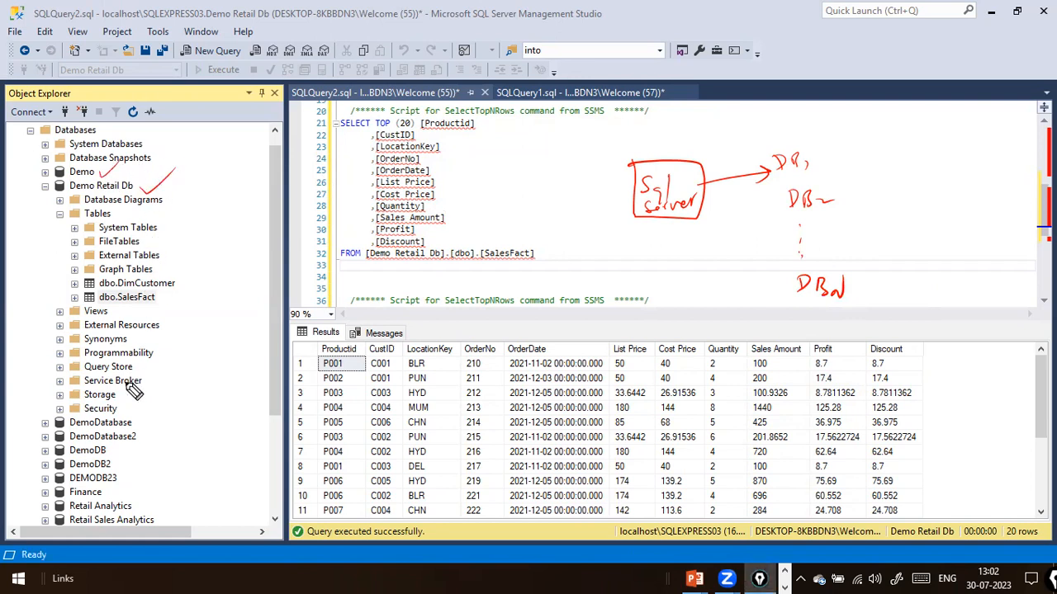
drag(139, 419, 152, 416)
mouse_move(813, 157)
mouse_down()
mouse_move(869, 130)
mouse_move(896, 175)
mouse_up()
mouse_move(876, 120)
mouse_down()
mouse_move(926, 128)
mouse_move(908, 149)
mouse_move(947, 149)
mouse_move(920, 170)
mouse_move(949, 176)
mouse_move(908, 171)
mouse_up()
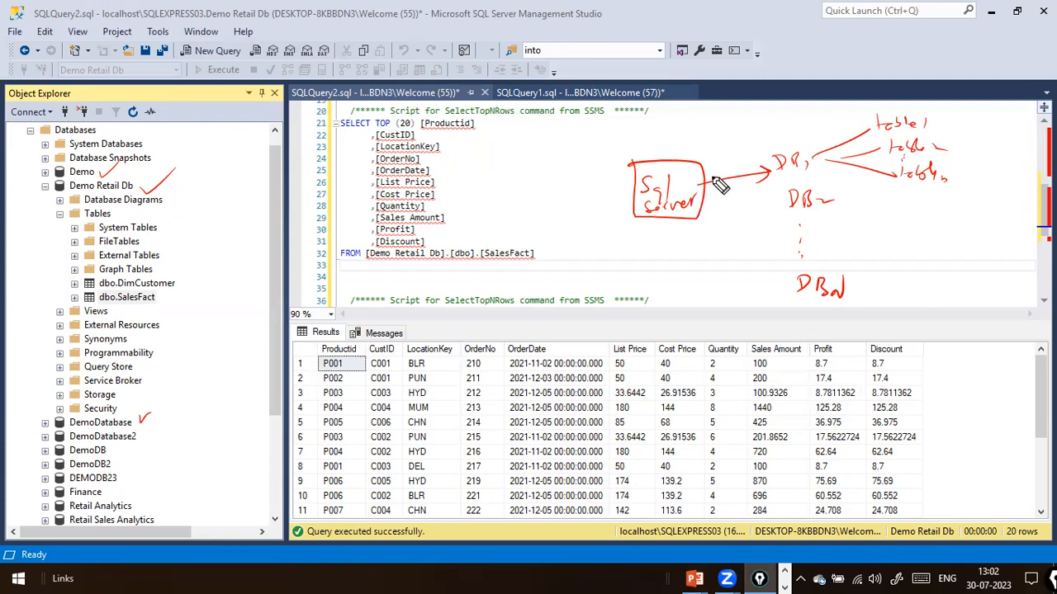
drag(776, 225, 794, 286)
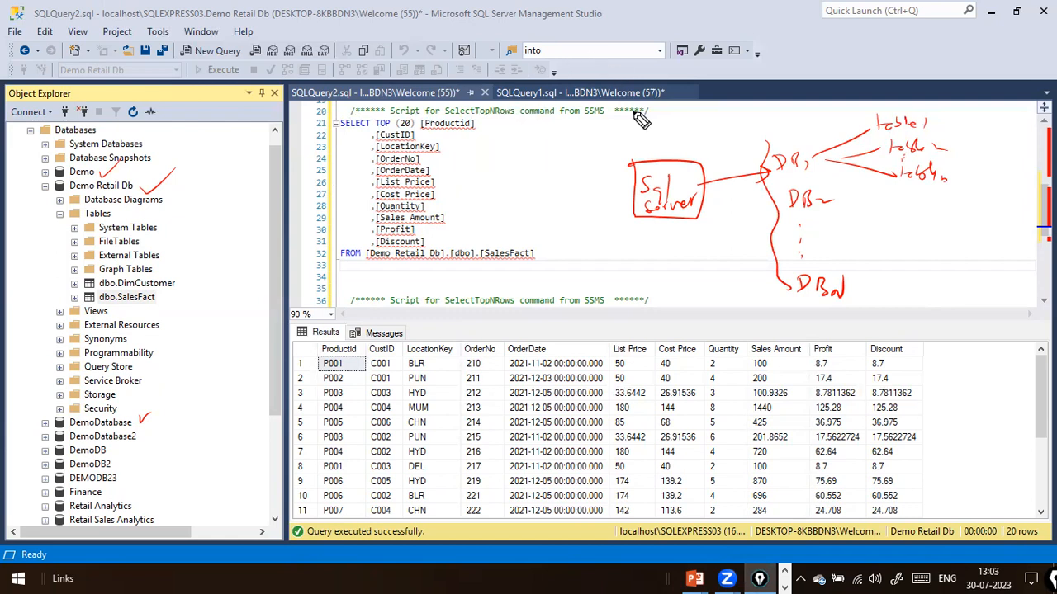
mouse_move(656, 161)
mouse_down()
mouse_move(673, 144)
mouse_move(660, 148)
mouse_move(698, 157)
mouse_move(703, 144)
mouse_up()
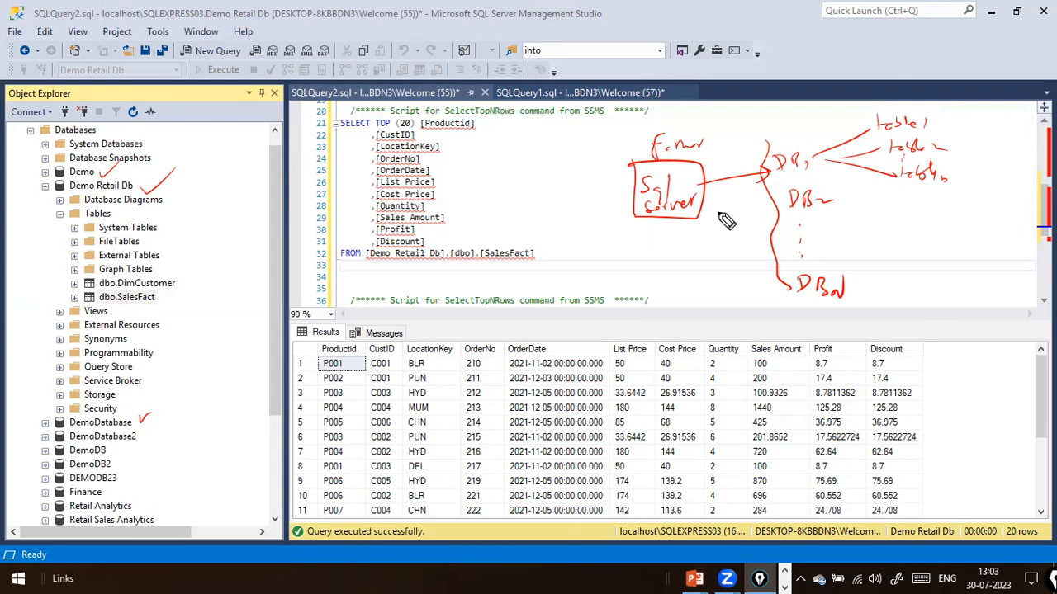
key(e)
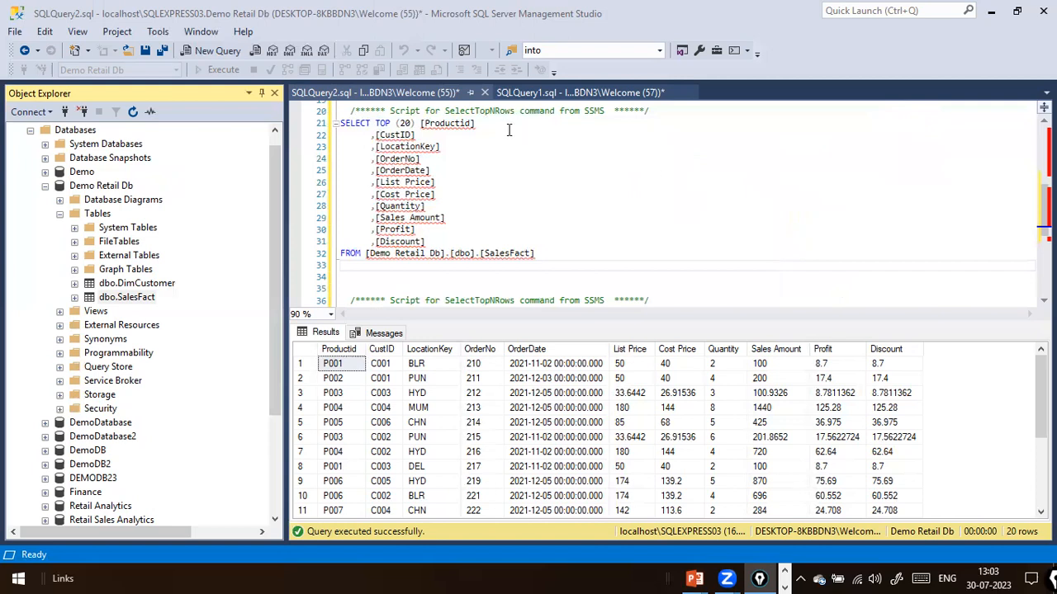
Locate the dbo.DimCustomer and dbo.SalesFact tables under Demo Retail Db and select dbo.SalesFact.
click(506, 200)
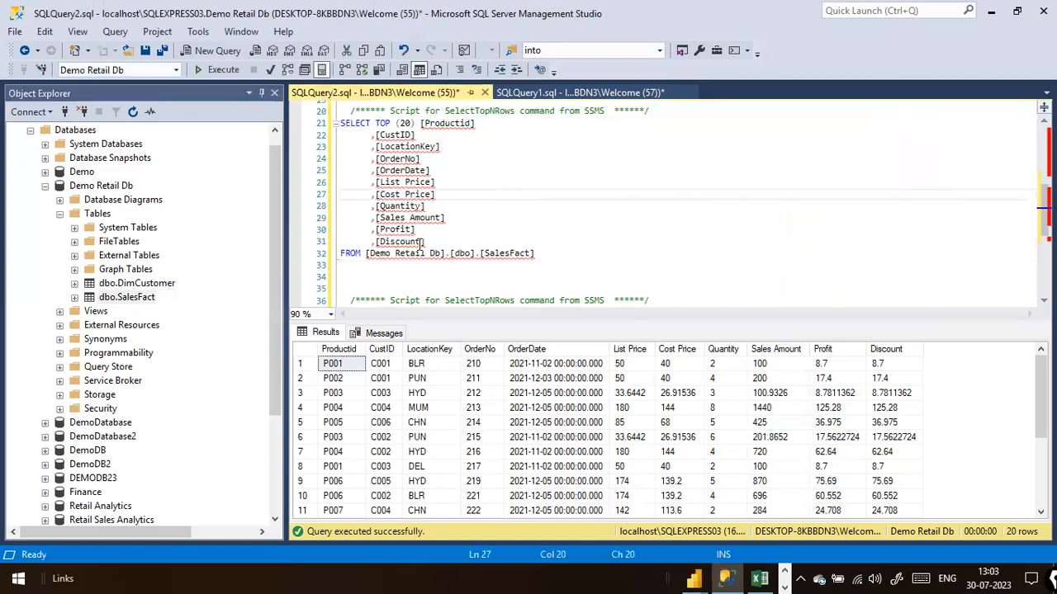
click(89, 189)
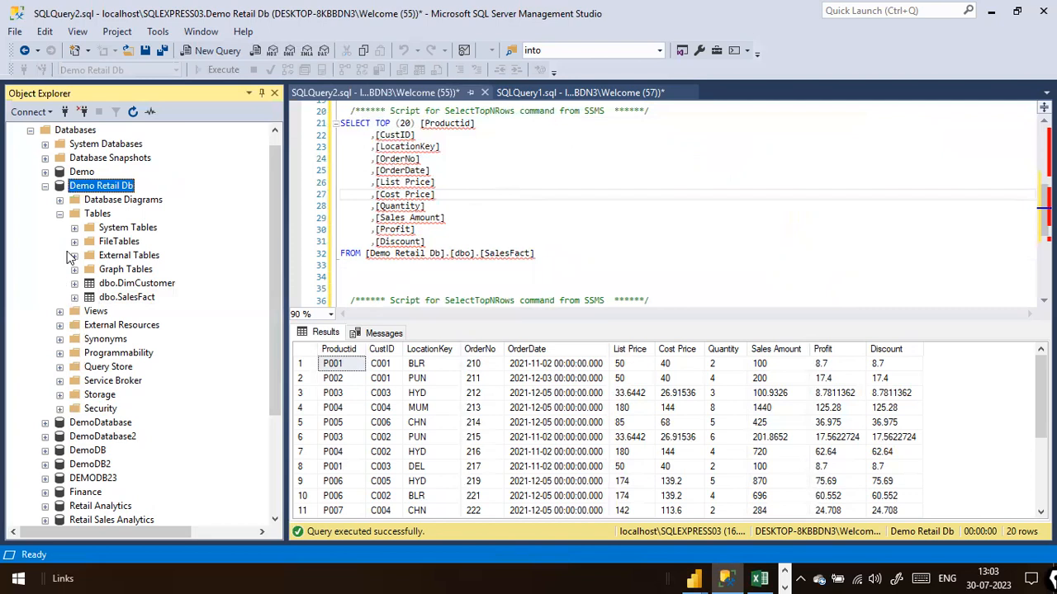
click(138, 286)
click(143, 298)
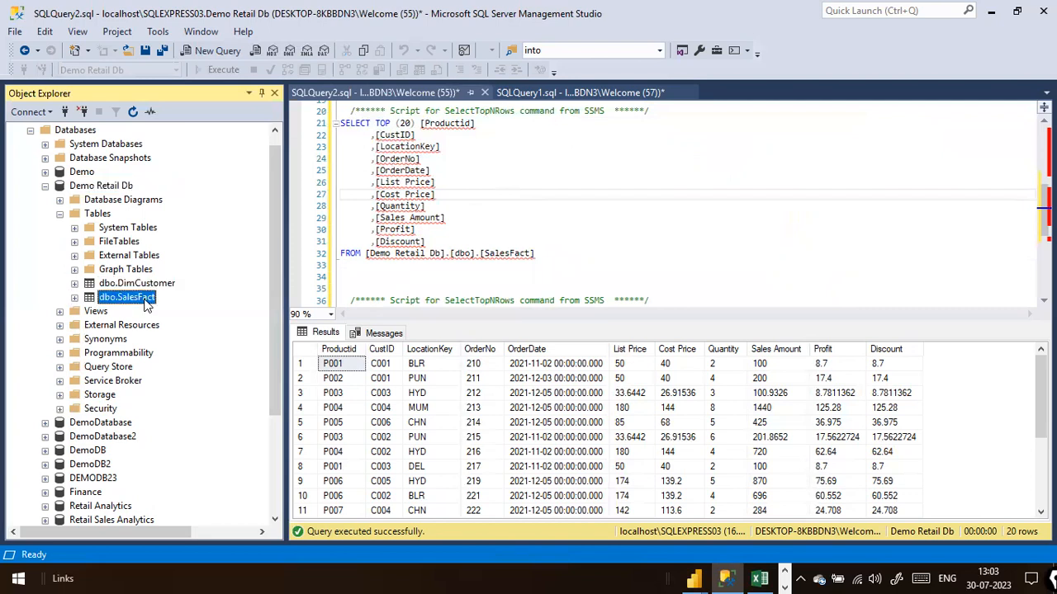
click(154, 284)
click(149, 297)
key(Up)
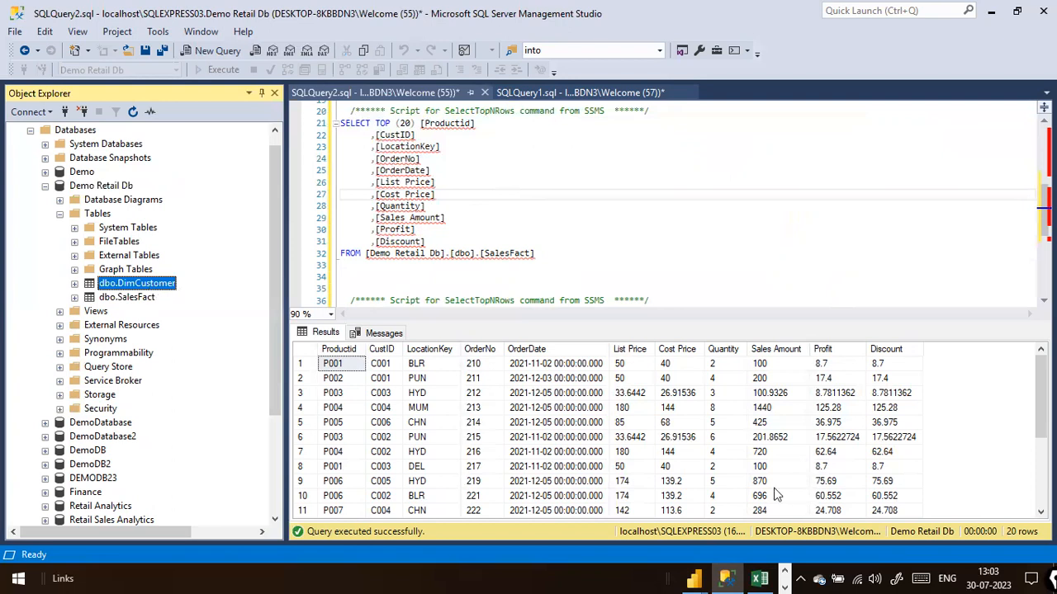
click(661, 250)
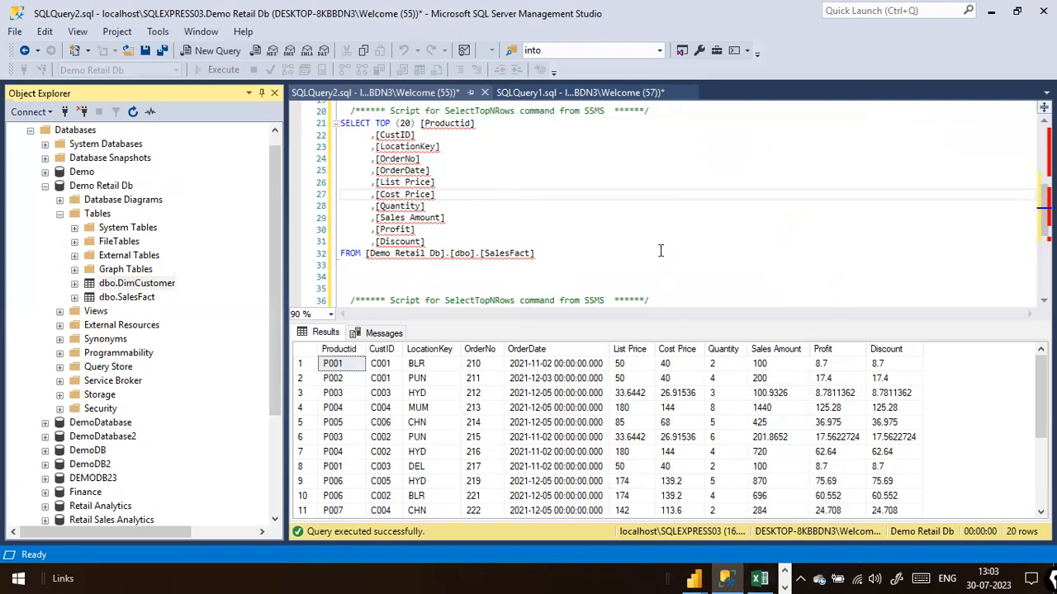
Close the Power BI Desktop window showing only its splash screen and launch Power BI Desktop again.
mouse_move(693, 578)
click(738, 522)
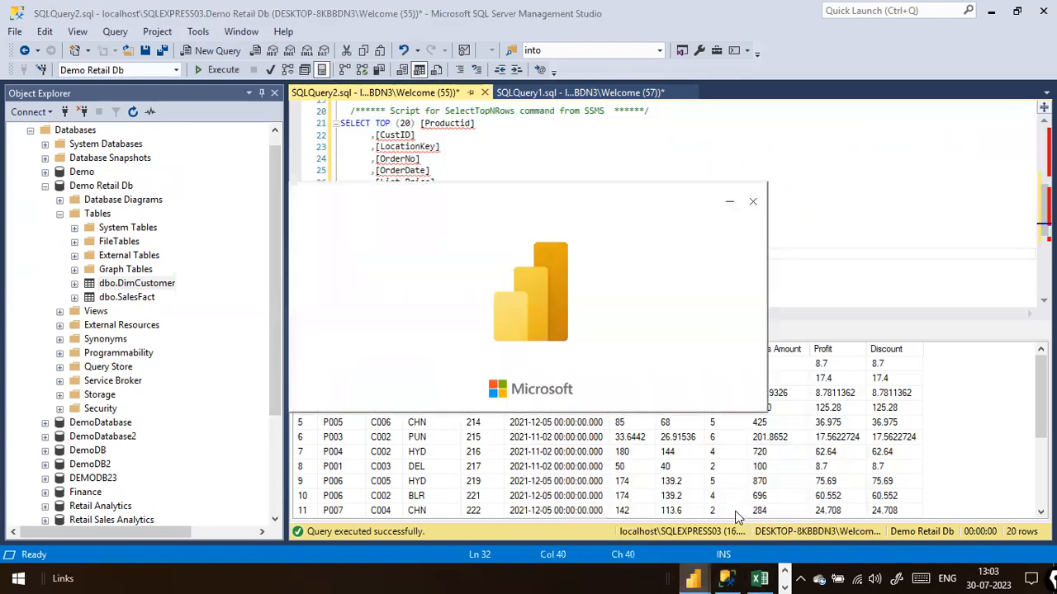
click(750, 203)
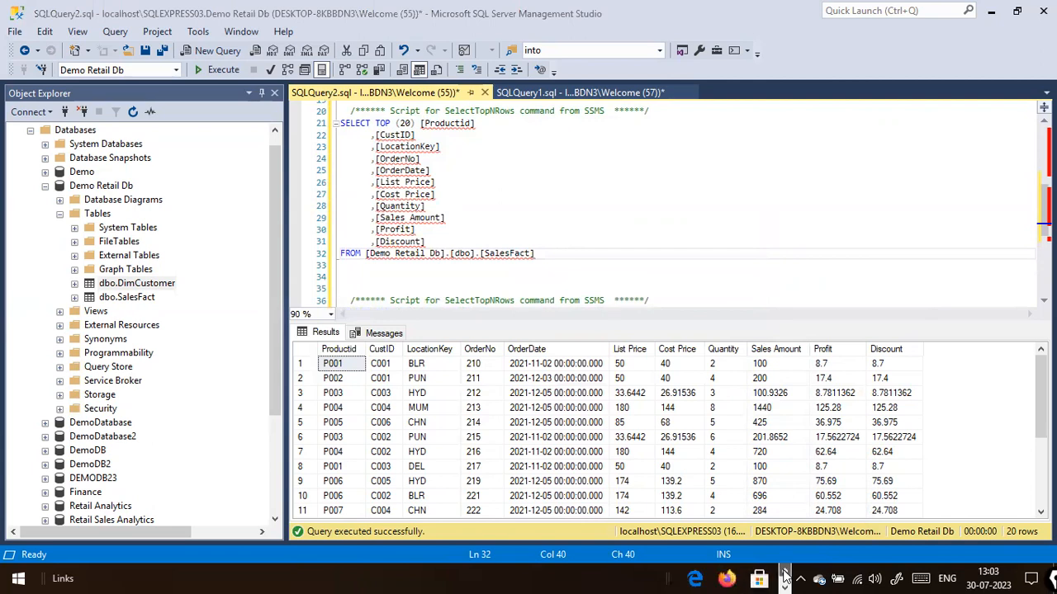
click(715, 437)
key(super)
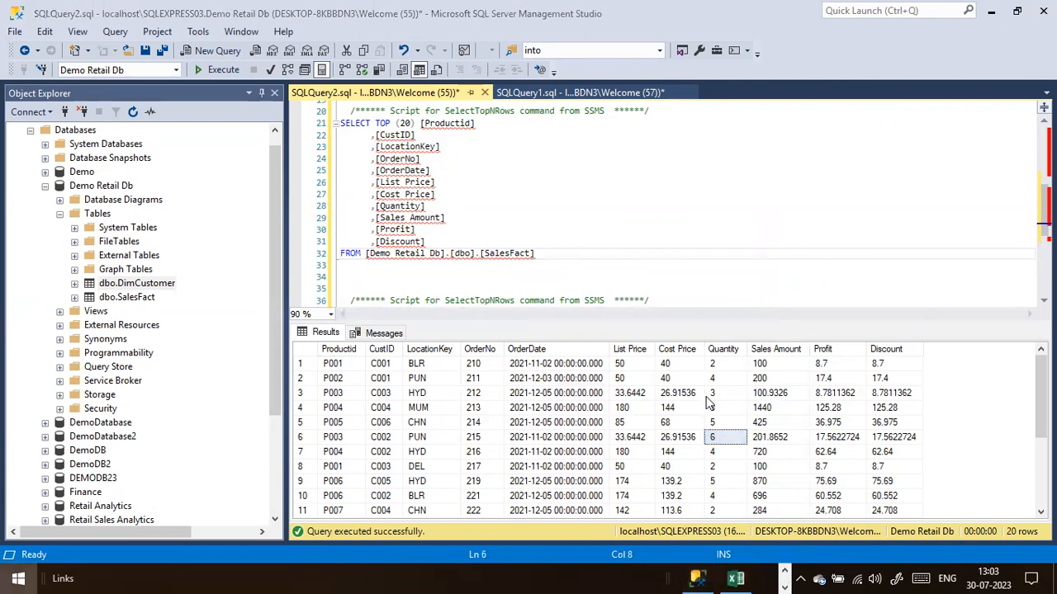
text(power i)
key(BackSpace)
key(BackSpace)
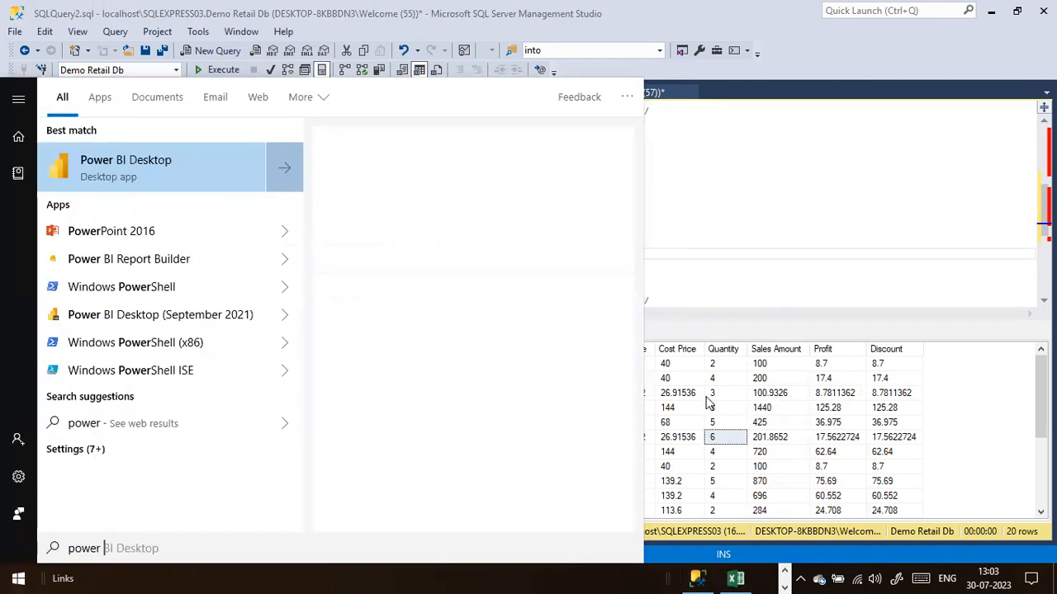
text(bi des)
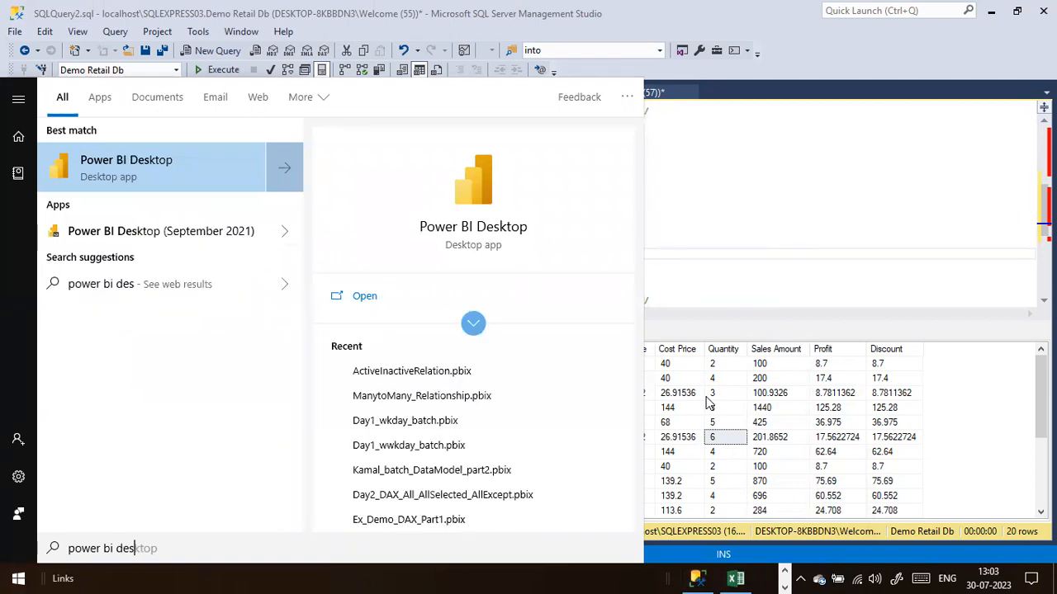
text(ktop)
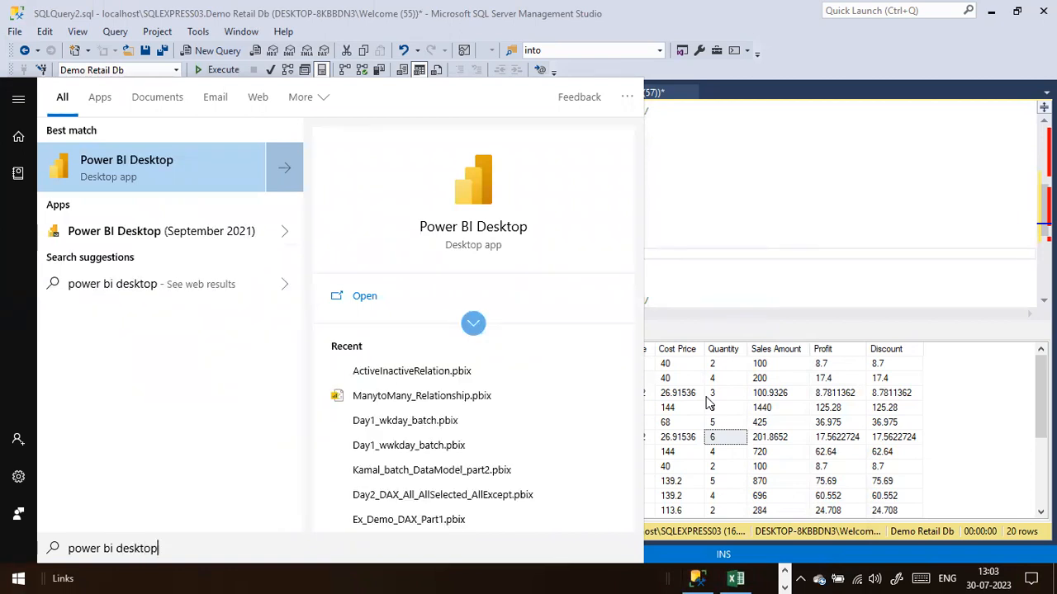
key(Return)
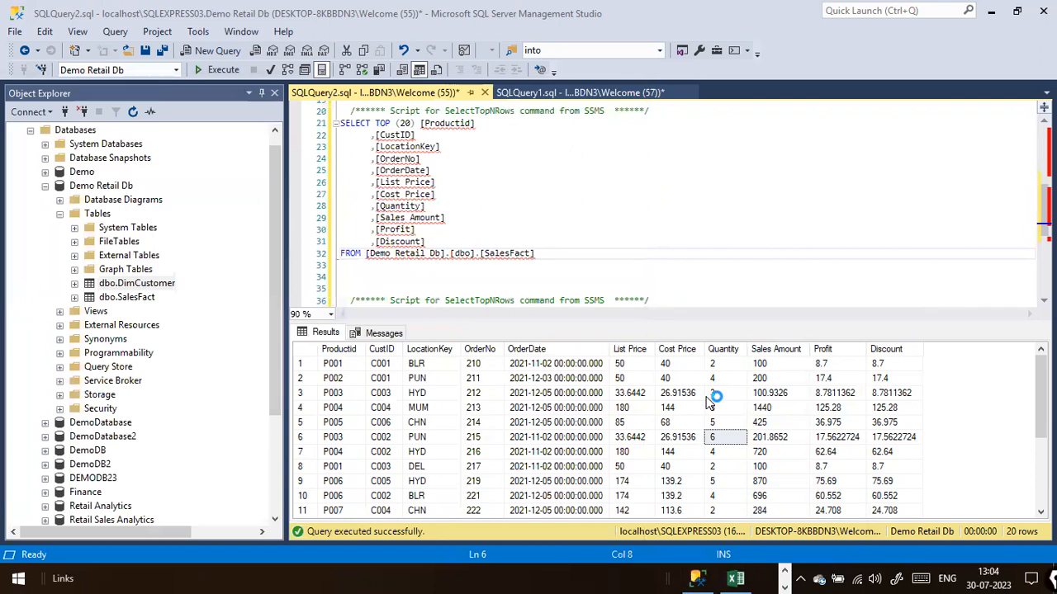
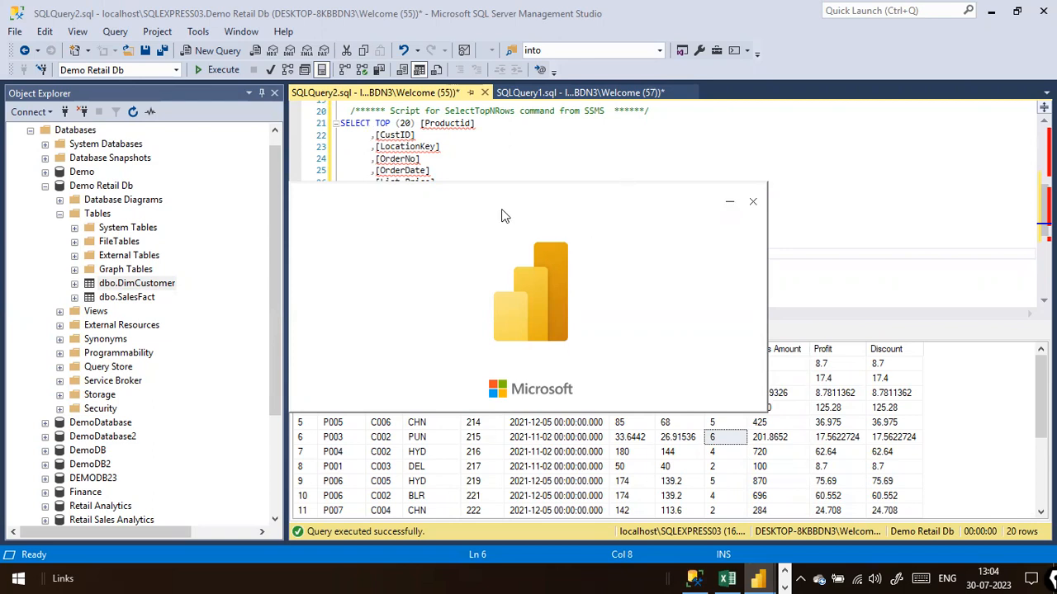
click(913, 177)
click(560, 268)
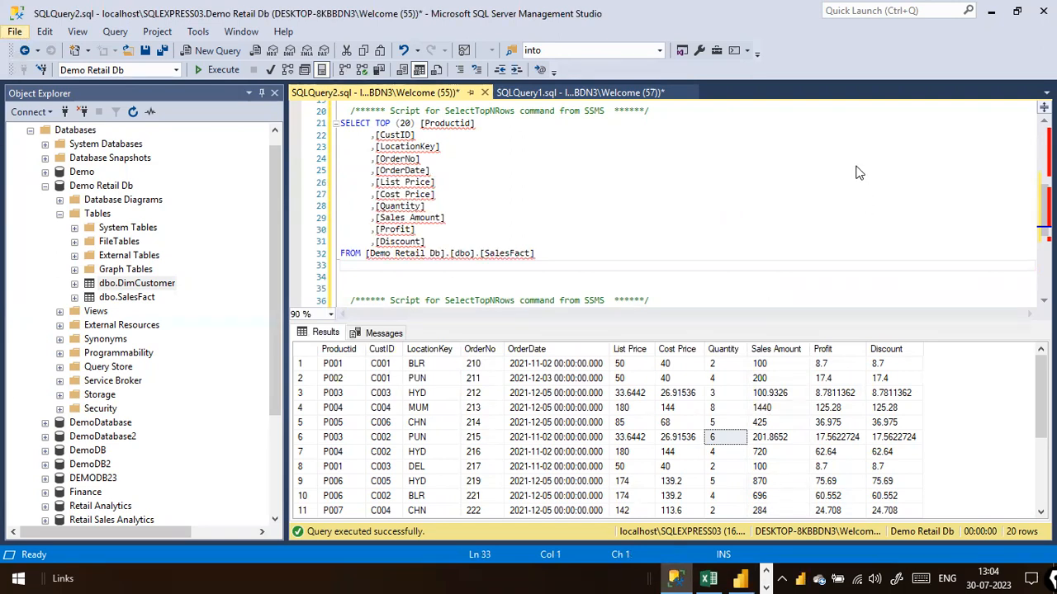
key(alt+f)
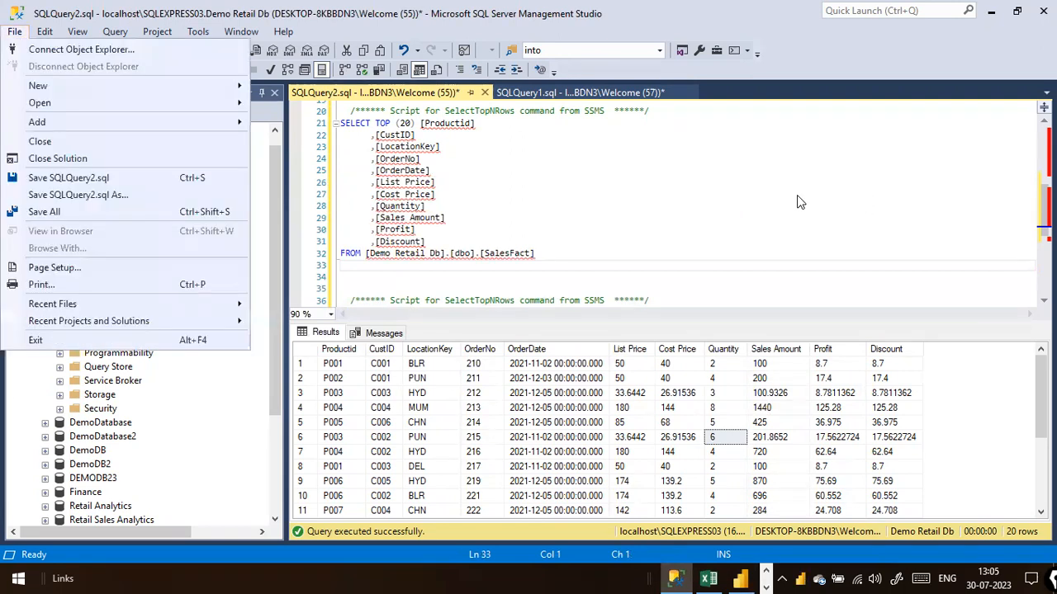
click(578, 288)
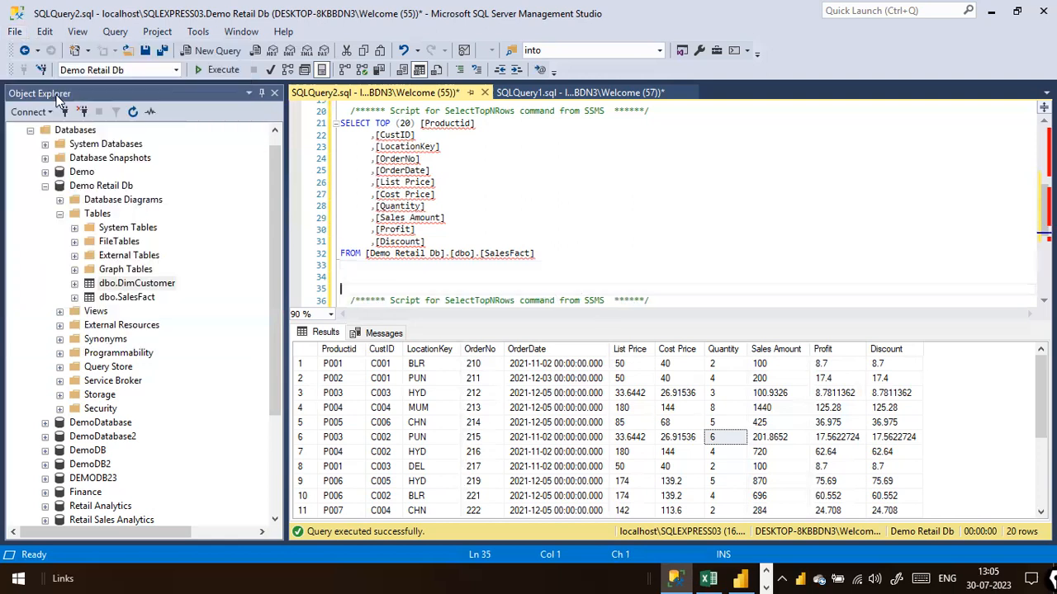
Check the Database Engine connection's server name and authentication options, leaving the connection dialog without connecting.
click(49, 113)
click(58, 129)
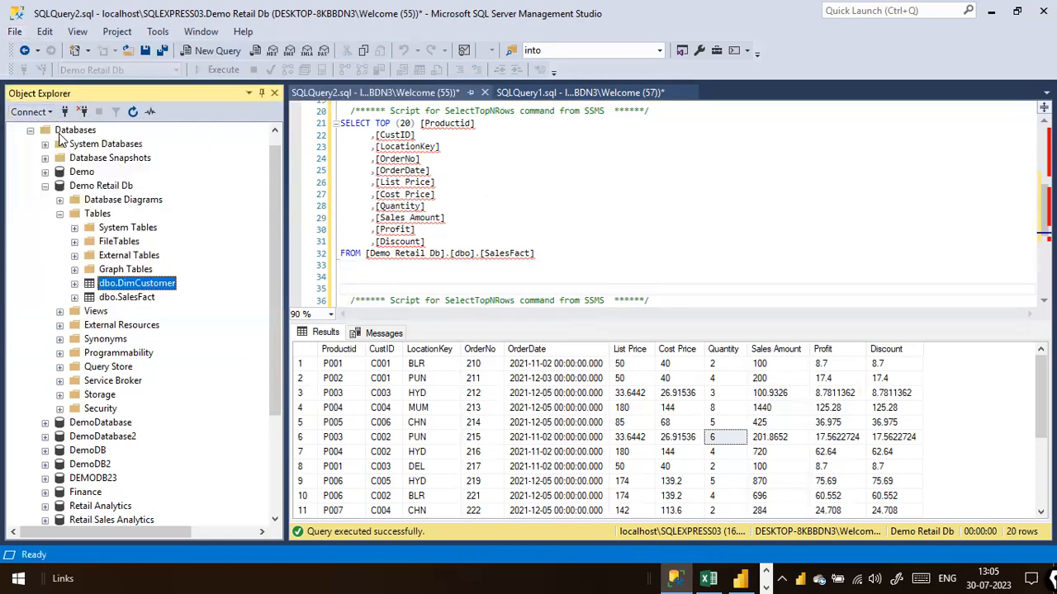
drag(603, 196, 456, 193)
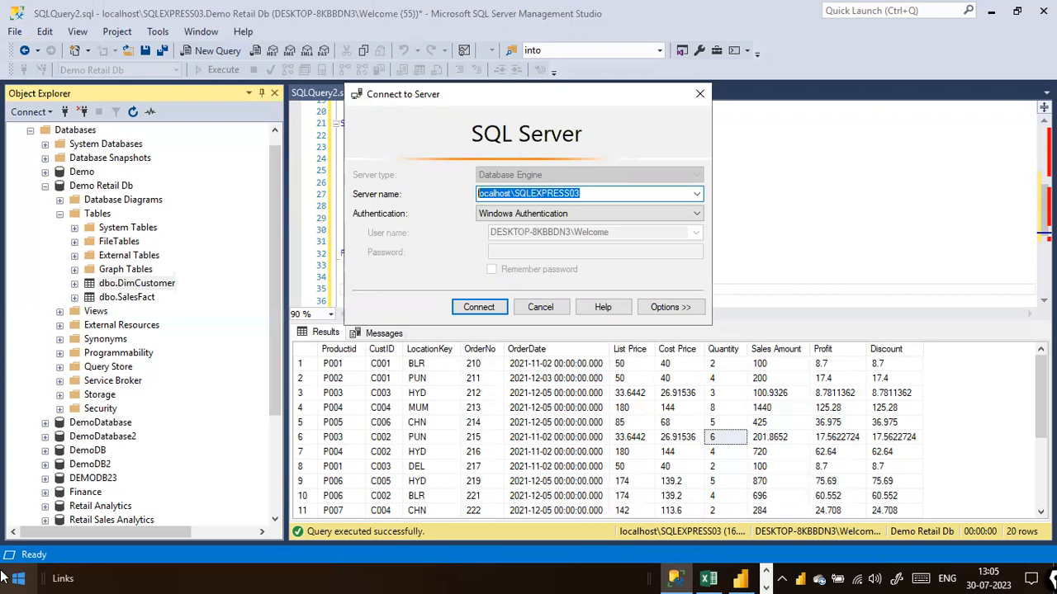
click(636, 194)
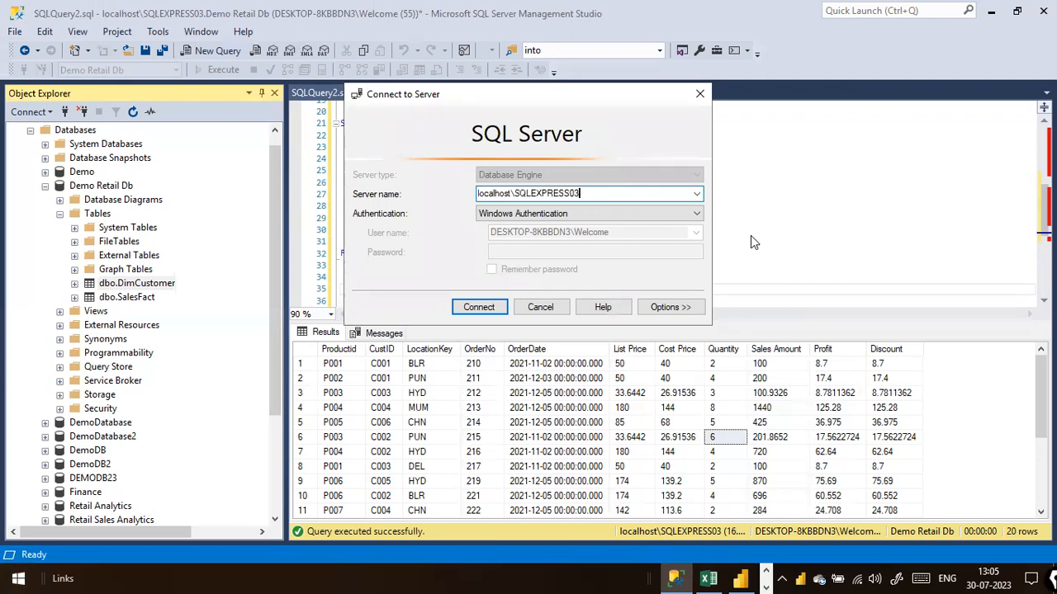
click(695, 214)
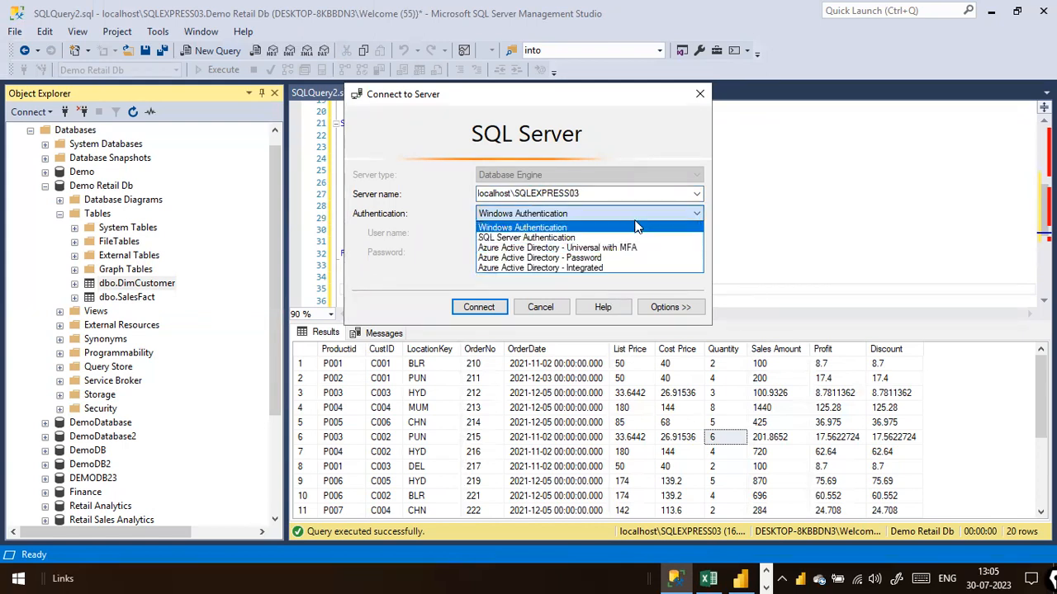
click(630, 194)
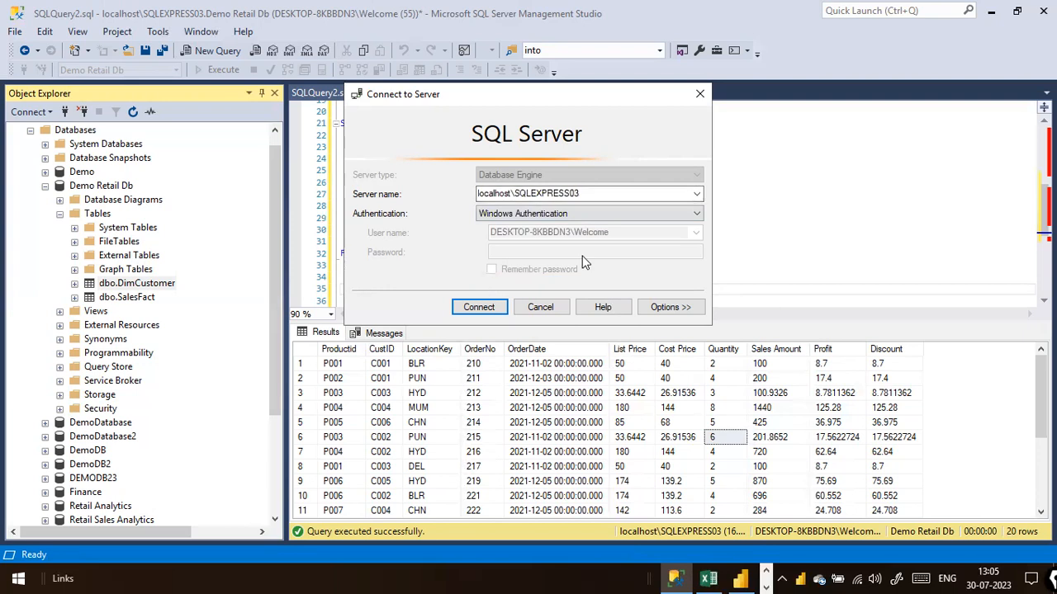
click(542, 307)
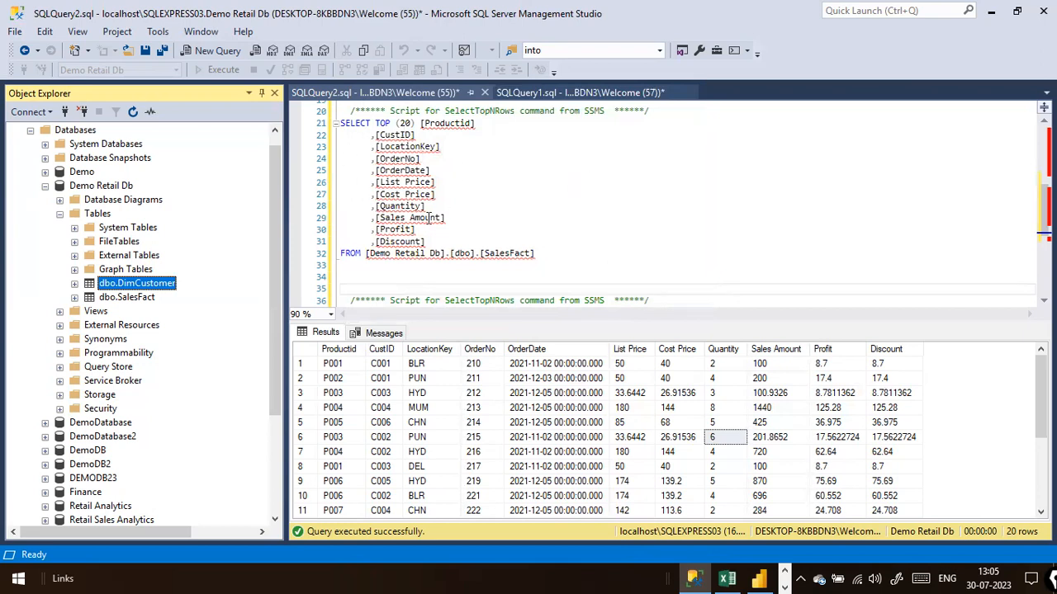
click(538, 201)
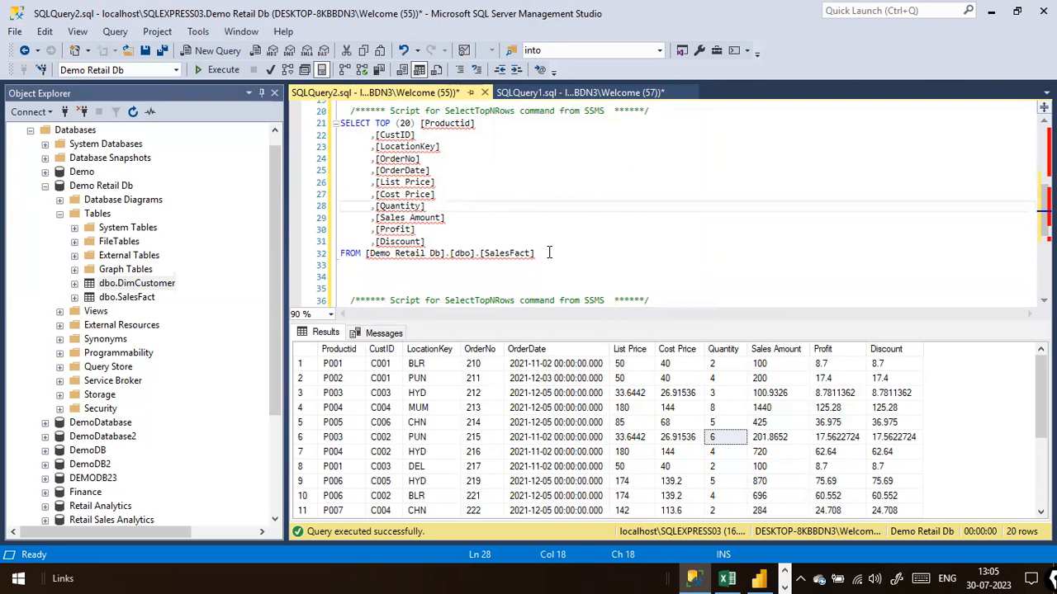
drag(541, 255, 447, 218)
drag(309, 130, 338, 129)
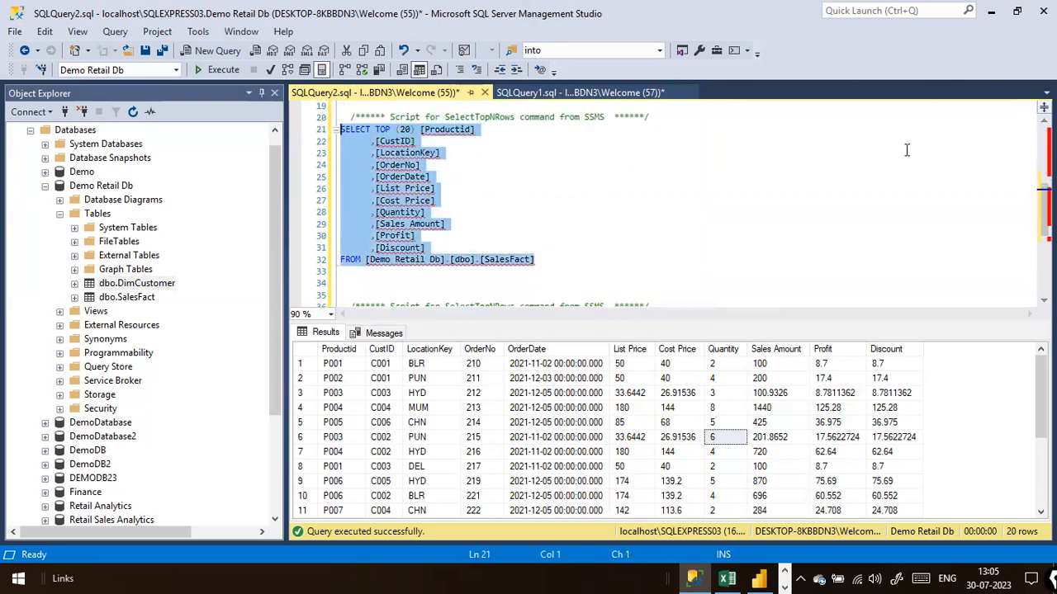
click(816, 225)
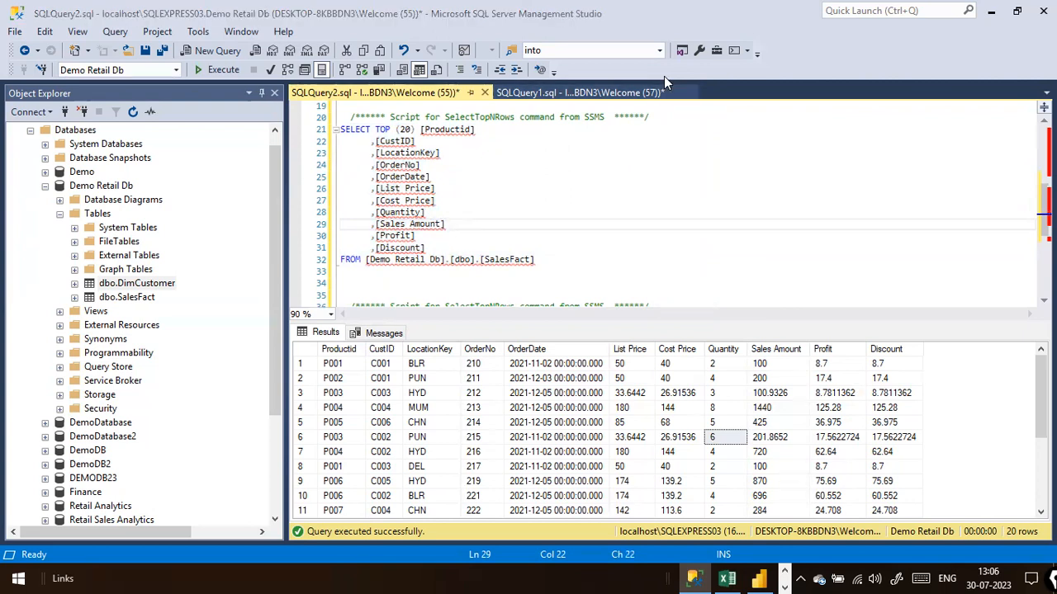
click(609, 175)
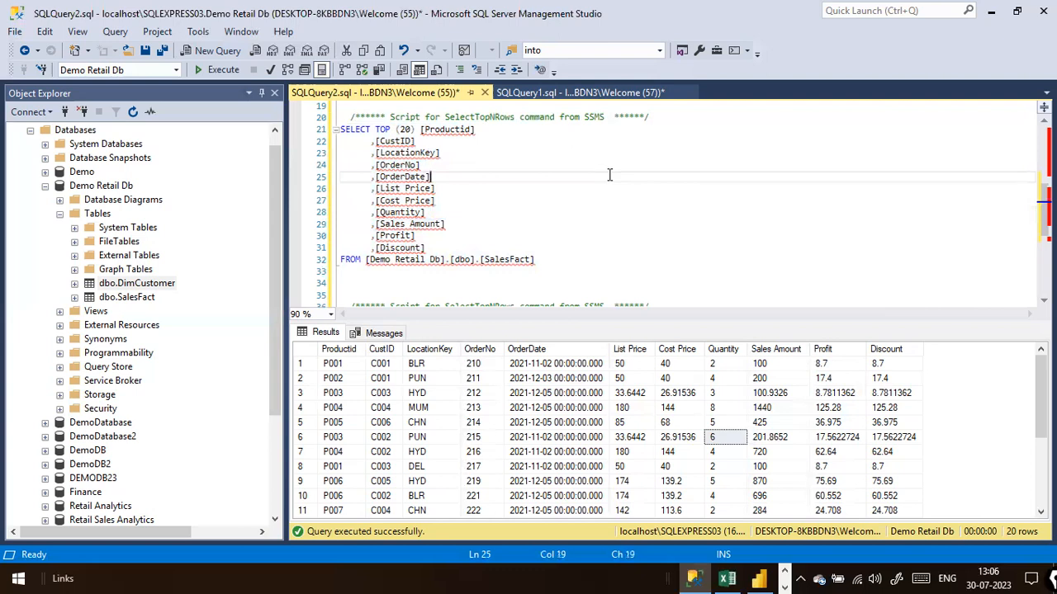
Switch to Power BI Desktop and dismiss its start screen to reach the blank report.
key(super+d)
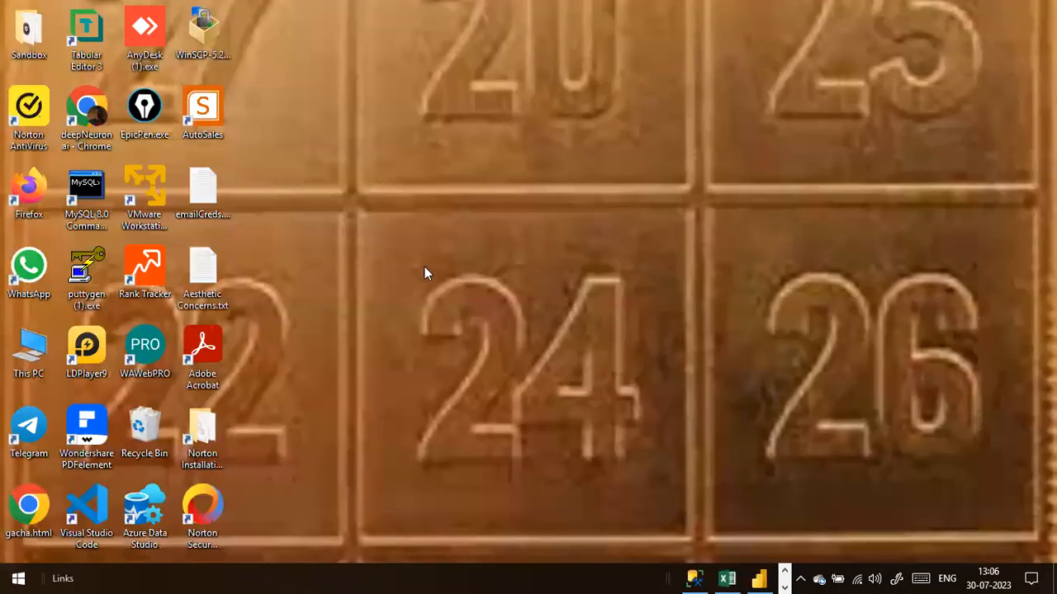
double_click(159, 515)
key(alt+Tab)
key(alt+Tab)
key(alt+Tab)
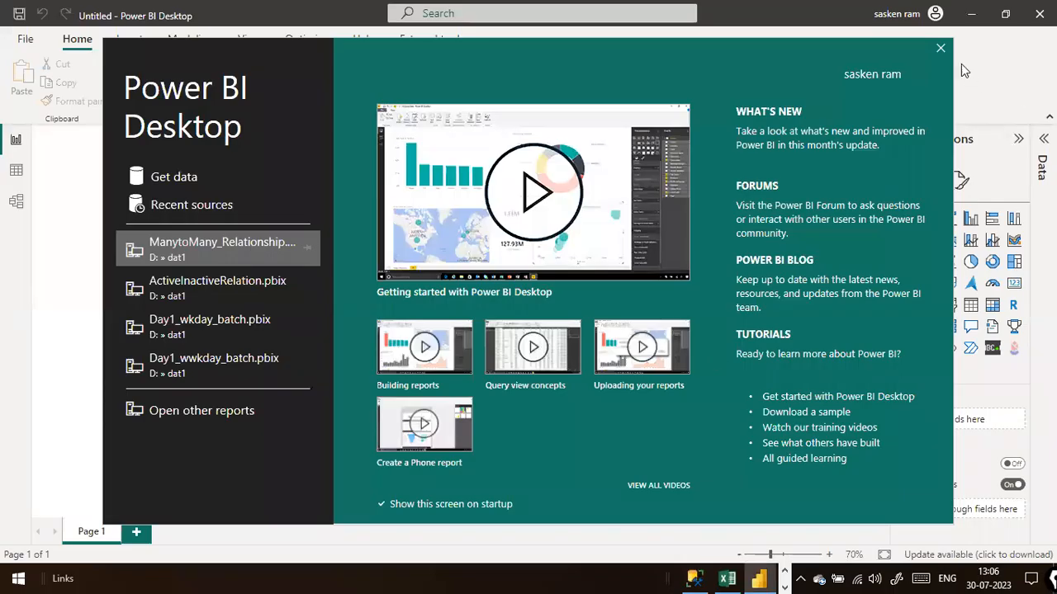
click(940, 48)
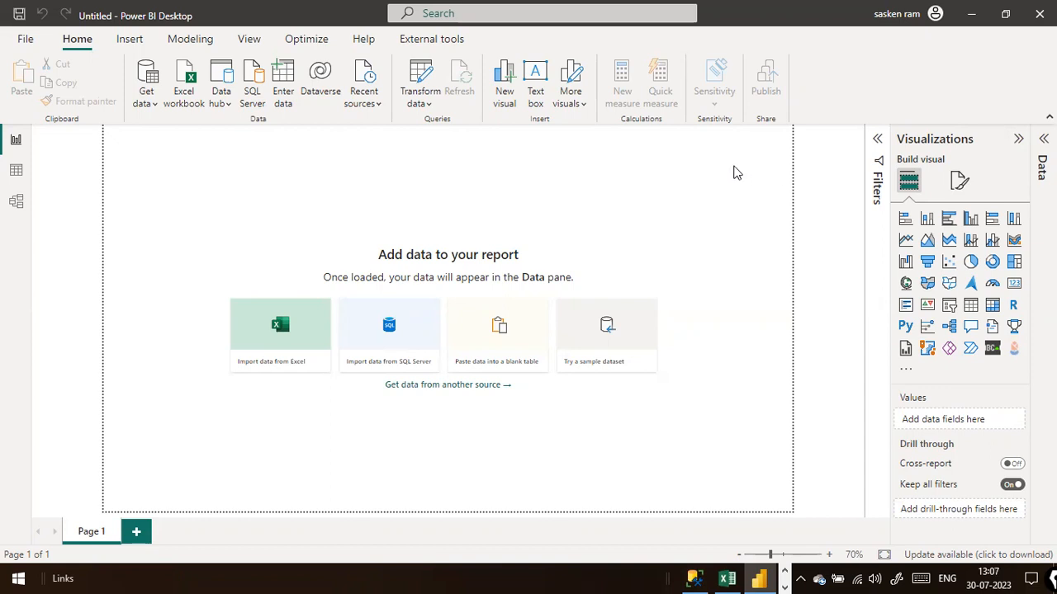
Start a new SQL Server data source connection in the blank Power BI Desktop report.
key(alt+Tab)
key(Escape)
key(alt+Tab)
key(alt+Tab)
click(151, 107)
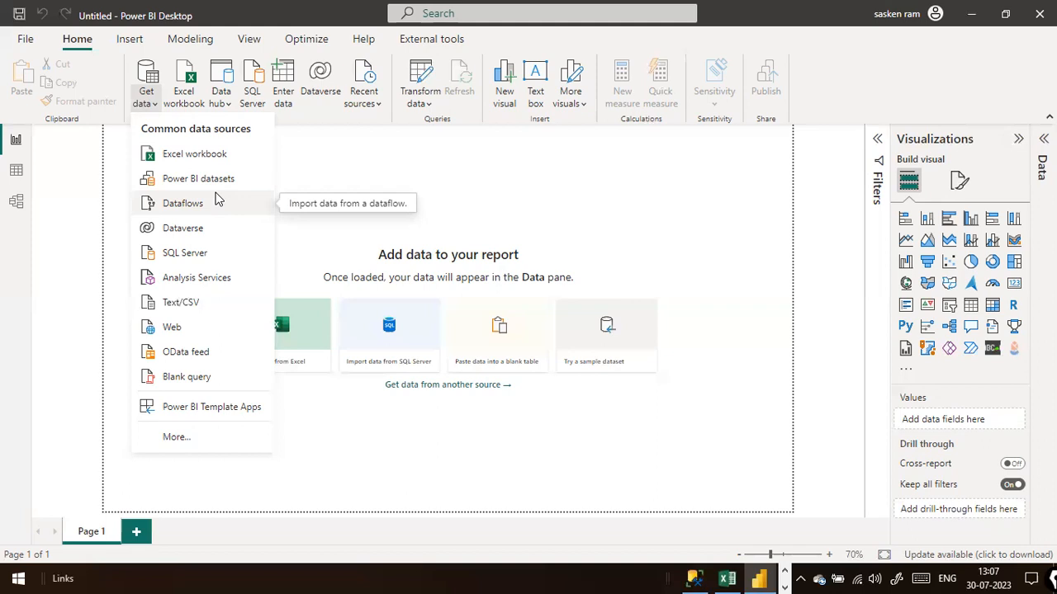
click(195, 262)
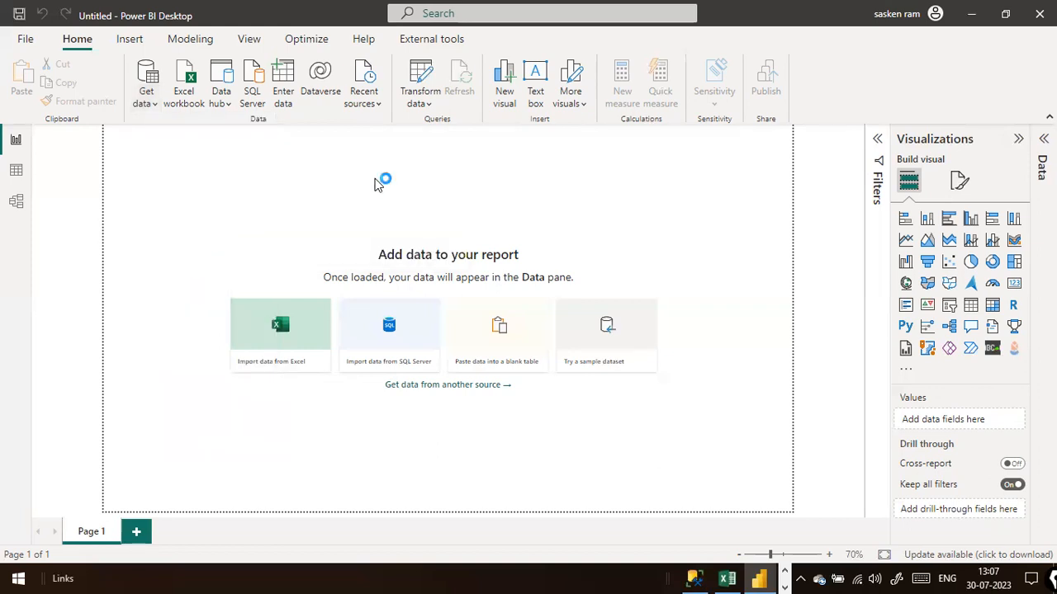
Copy the server name localhost\SQLEXPRESS03 from Management Studio's connection dialog into the Server field of Power BI Desktop's SQL Server connection.
key(alt+Tab)
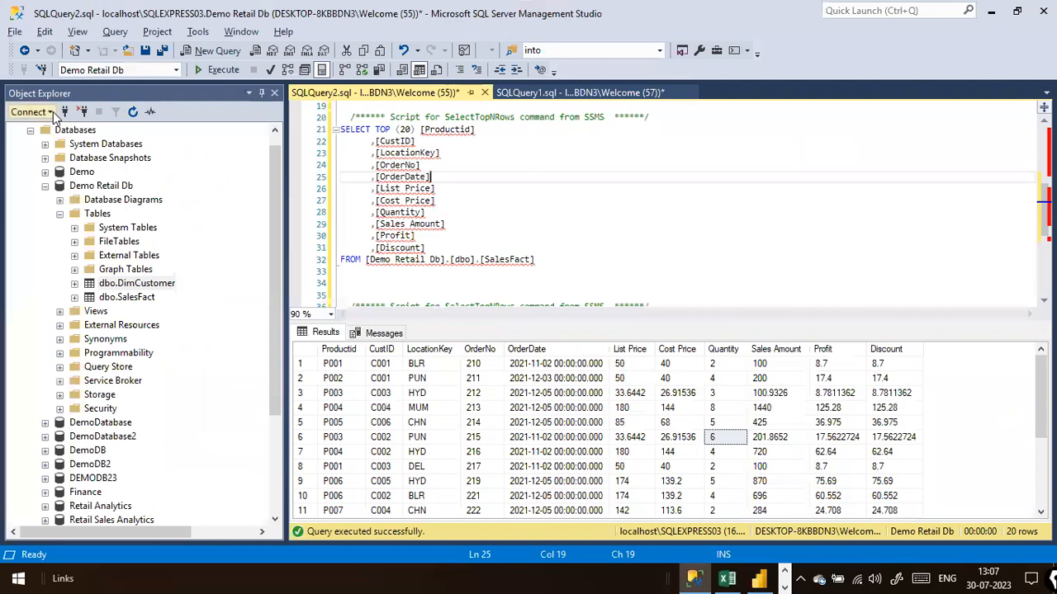
click(51, 111)
click(79, 125)
drag(616, 193, 434, 191)
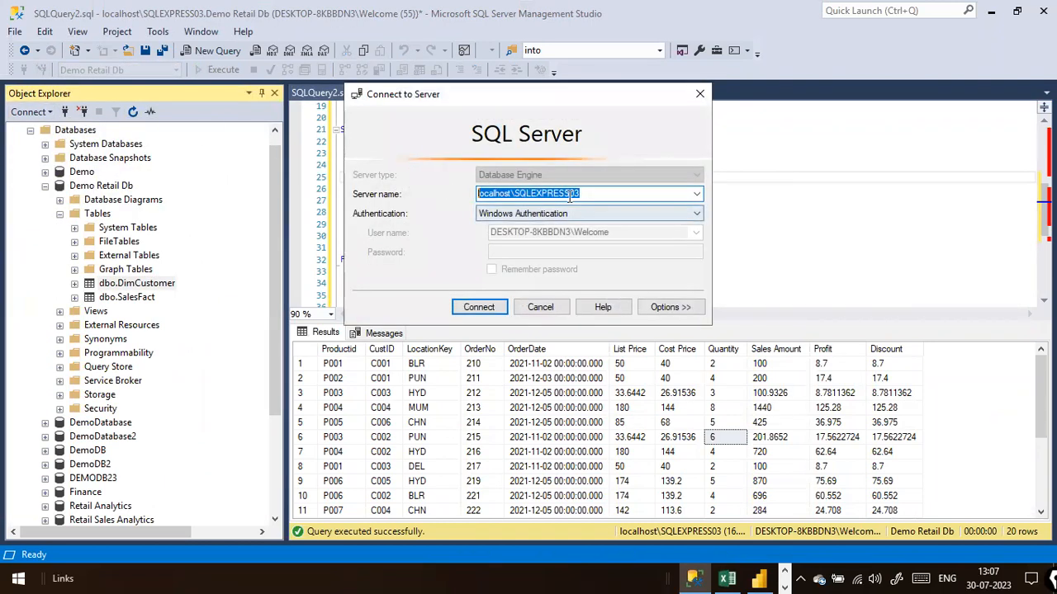
right_click(582, 196)
click(628, 243)
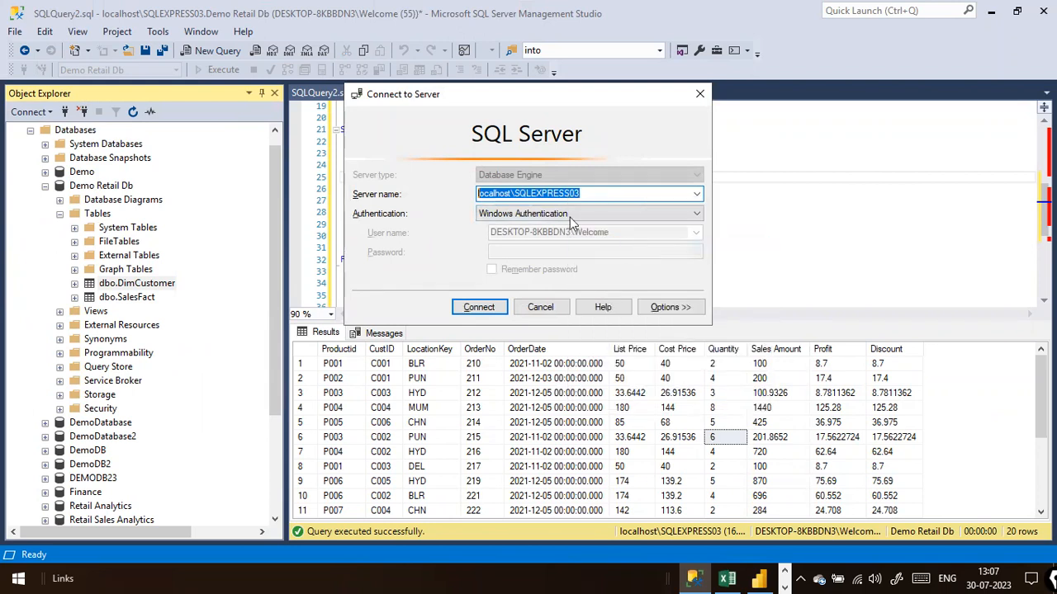
key(alt+Tab)
key(ctrl+v)
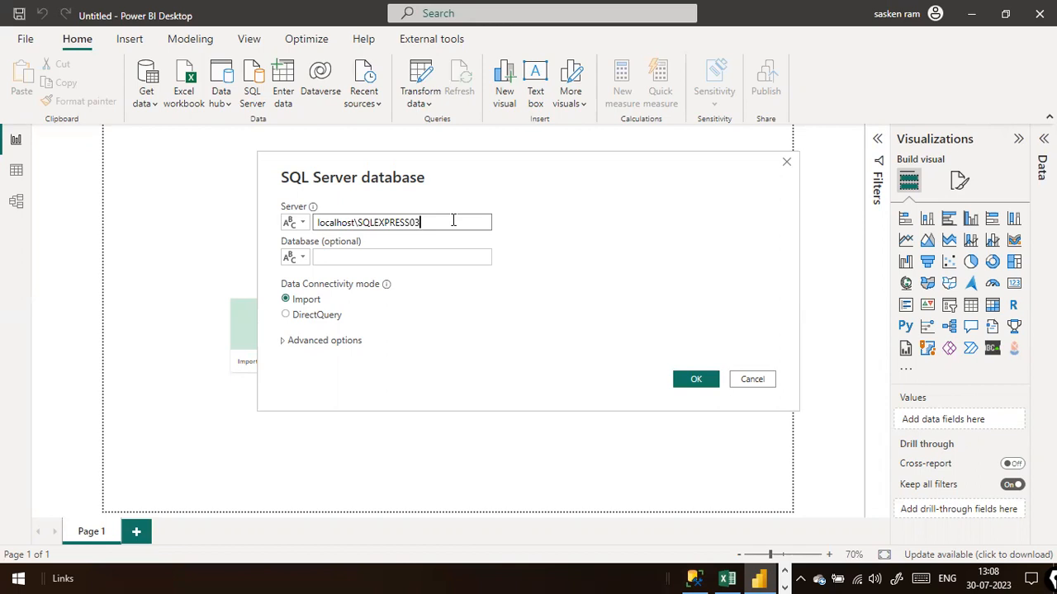
Set the SQL Server connection's optional database name to Demo Retail DB.
click(416, 258)
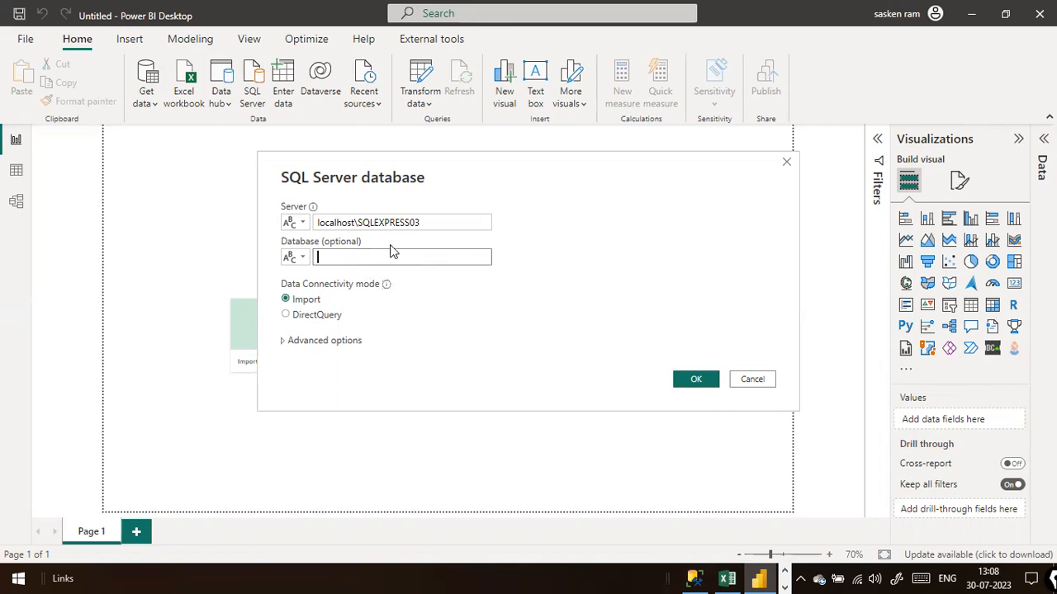
text(Demo Retail DB)
click(623, 258)
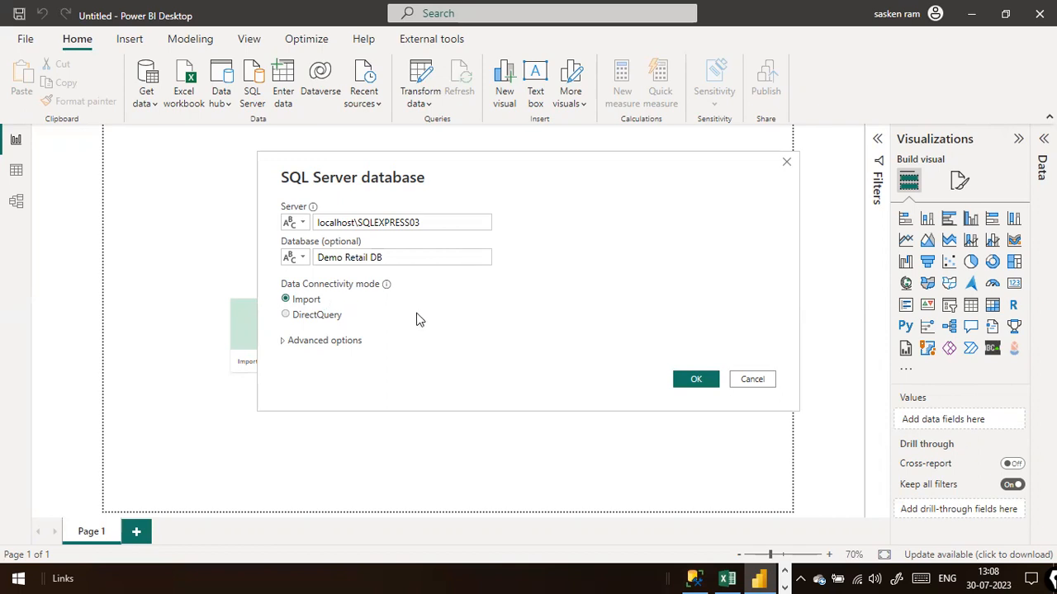
drag(264, 275, 410, 327)
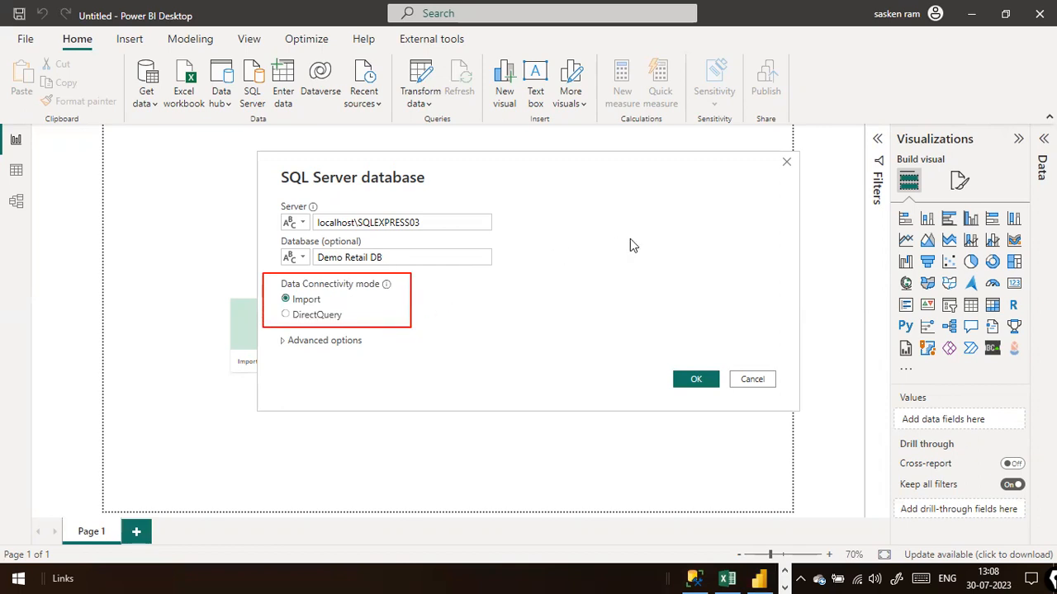
Connect to the Demo Retail DB database in Import mode and select the DimCustomer table for preview.
drag(632, 158, 422, 180)
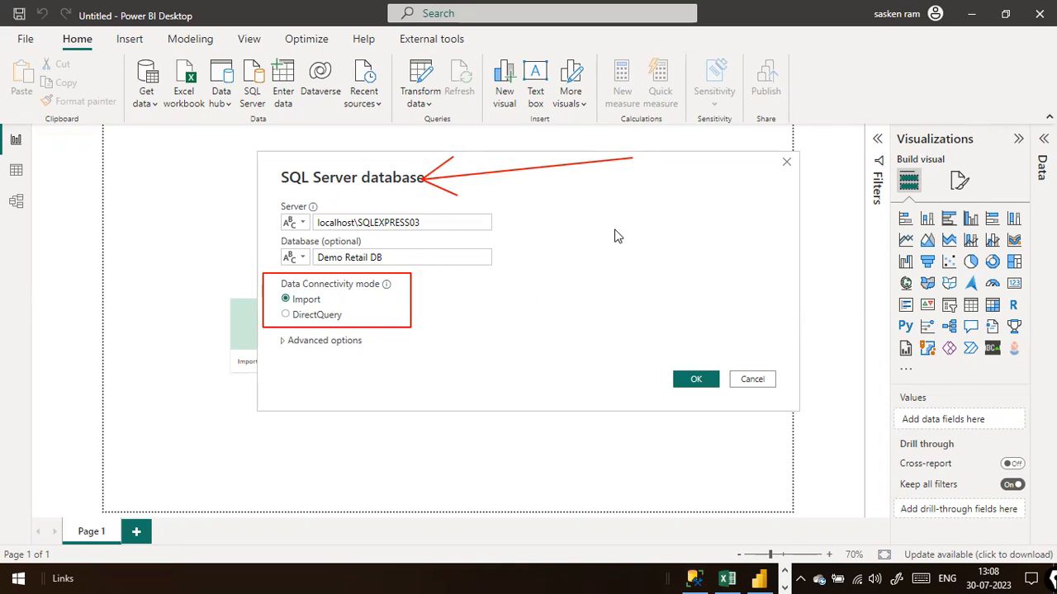
drag(511, 290, 425, 309)
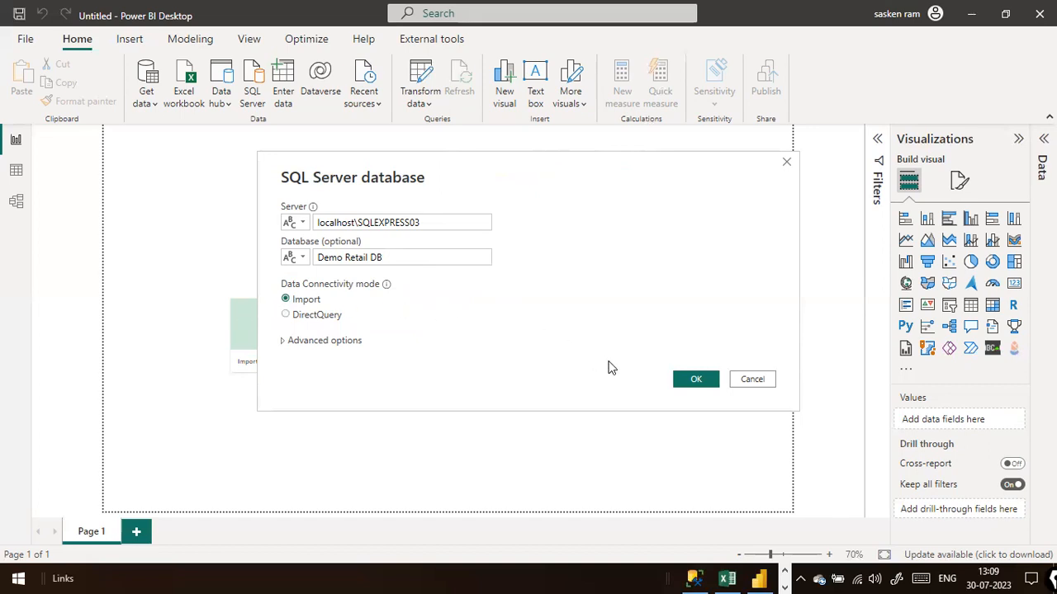
click(691, 385)
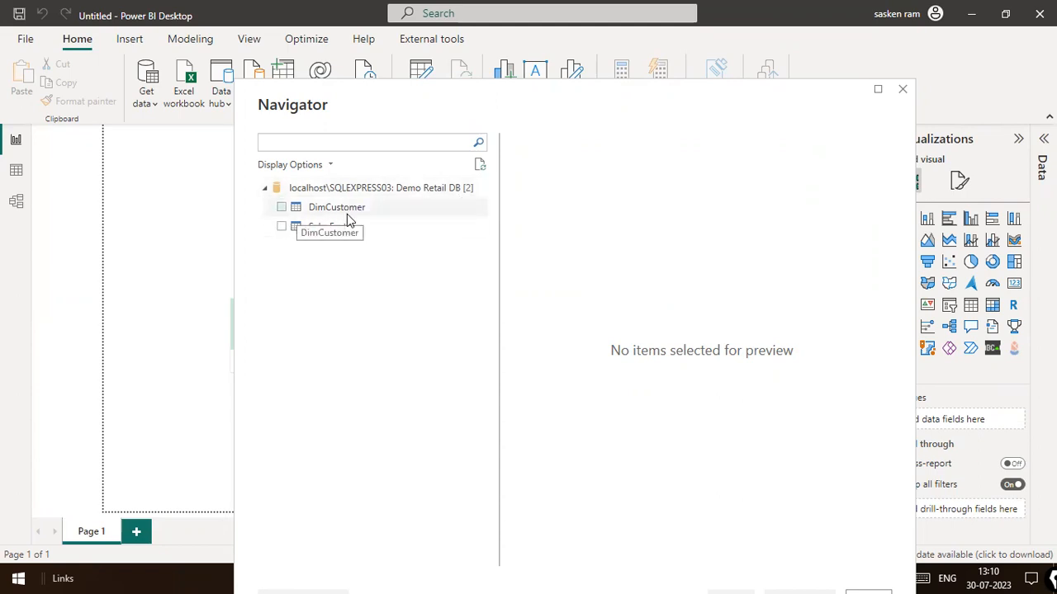
click(280, 208)
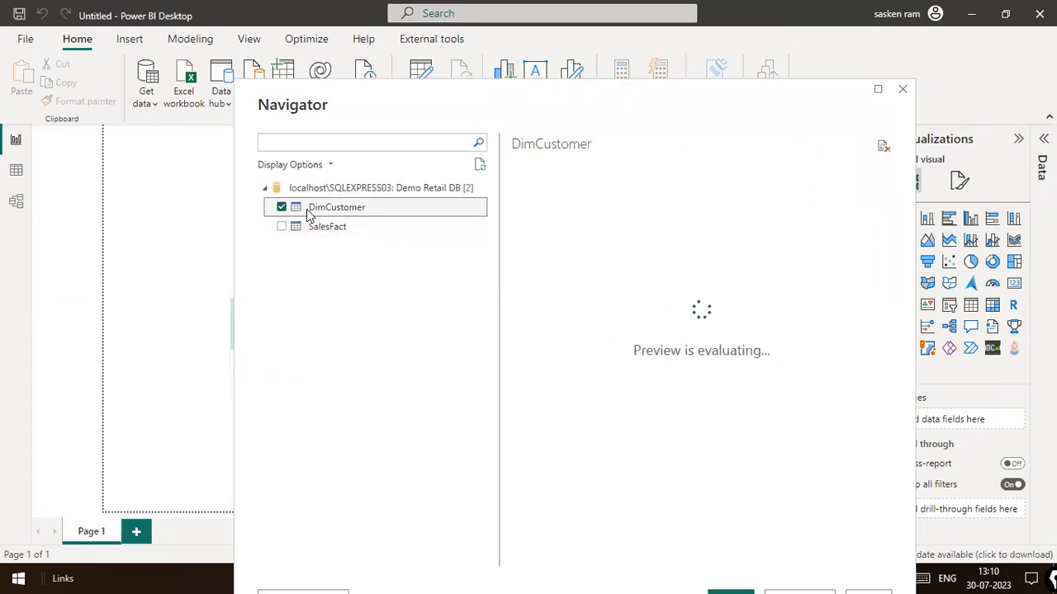
drag(396, 101, 349, 67)
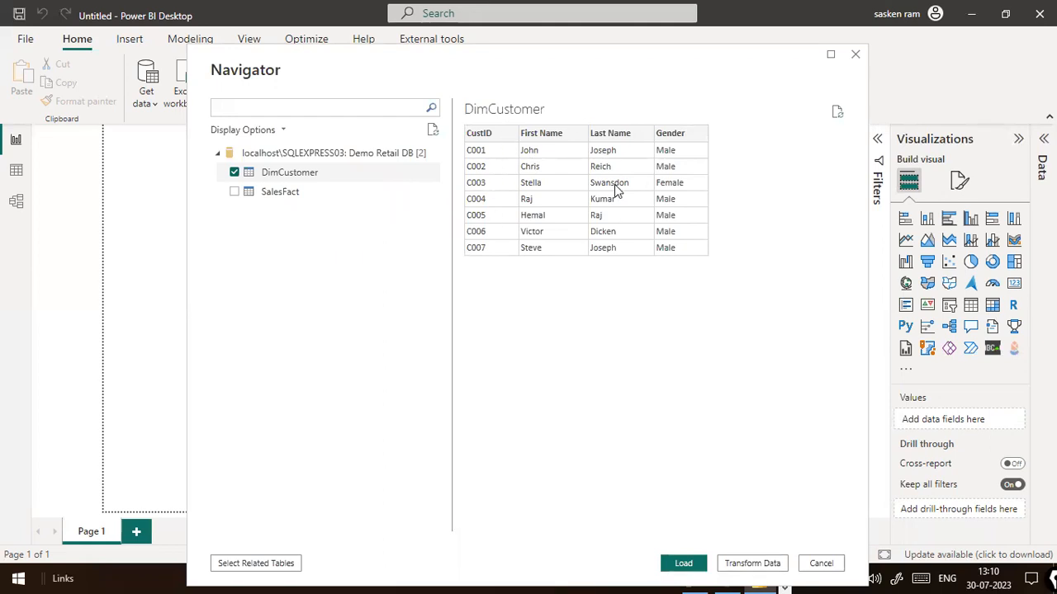
Switch to Management Studio, dismiss the connection dialog and examine the DimCustomer query and its CustID results.
key(alt+Tab)
key(alt+Tab)
key(alt+Tab)
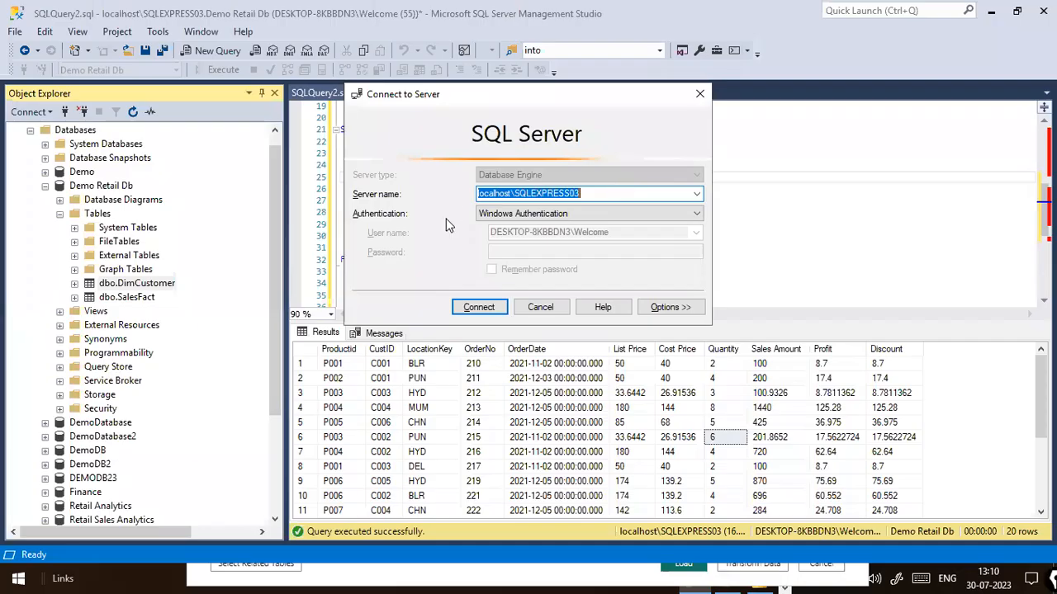
click(539, 306)
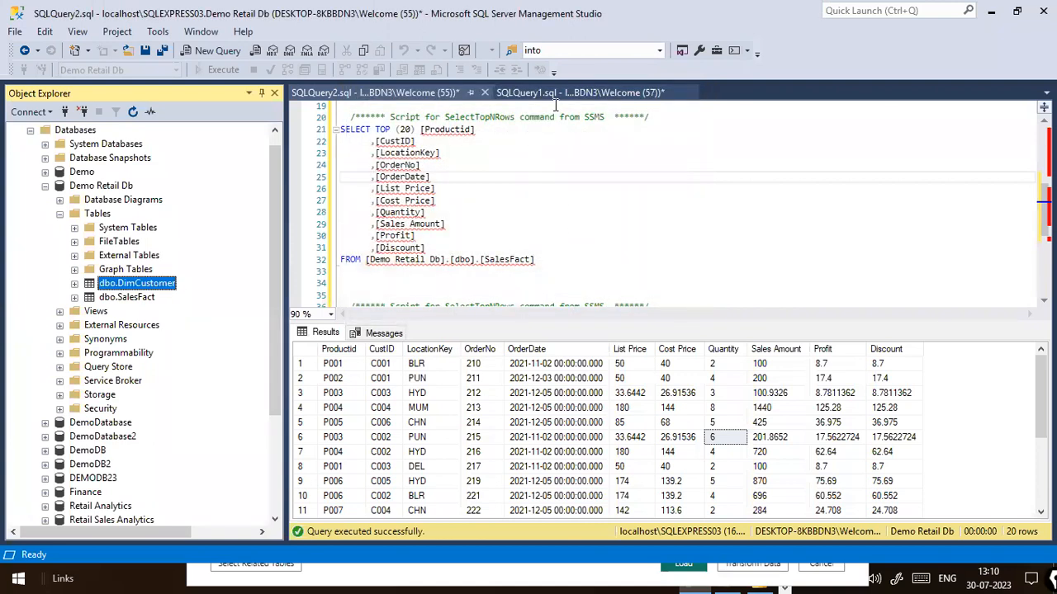
click(559, 92)
click(438, 105)
click(448, 94)
click(568, 93)
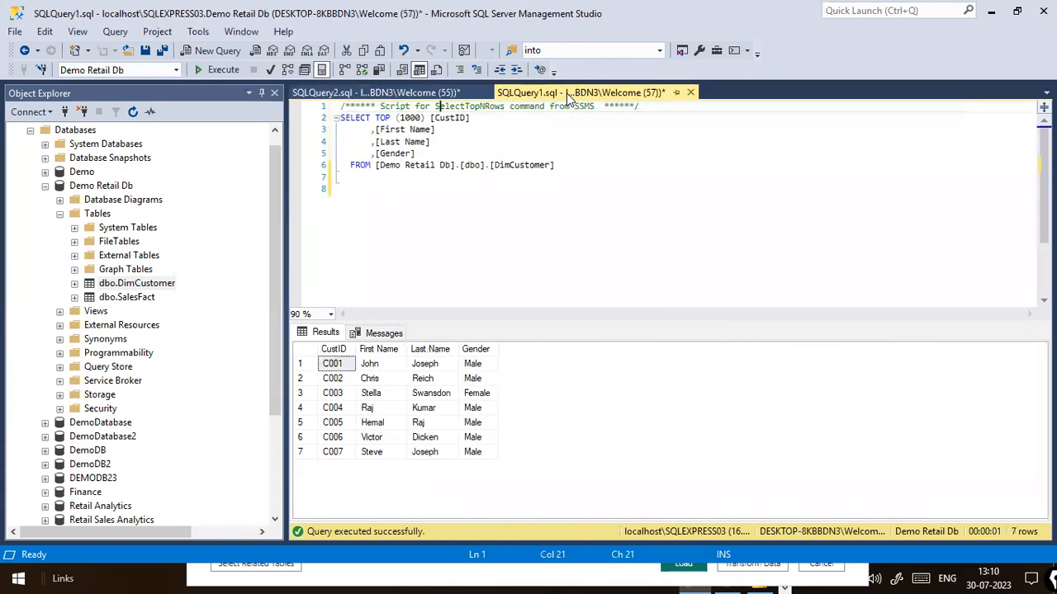
drag(555, 166, 340, 105)
drag(491, 165, 620, 172)
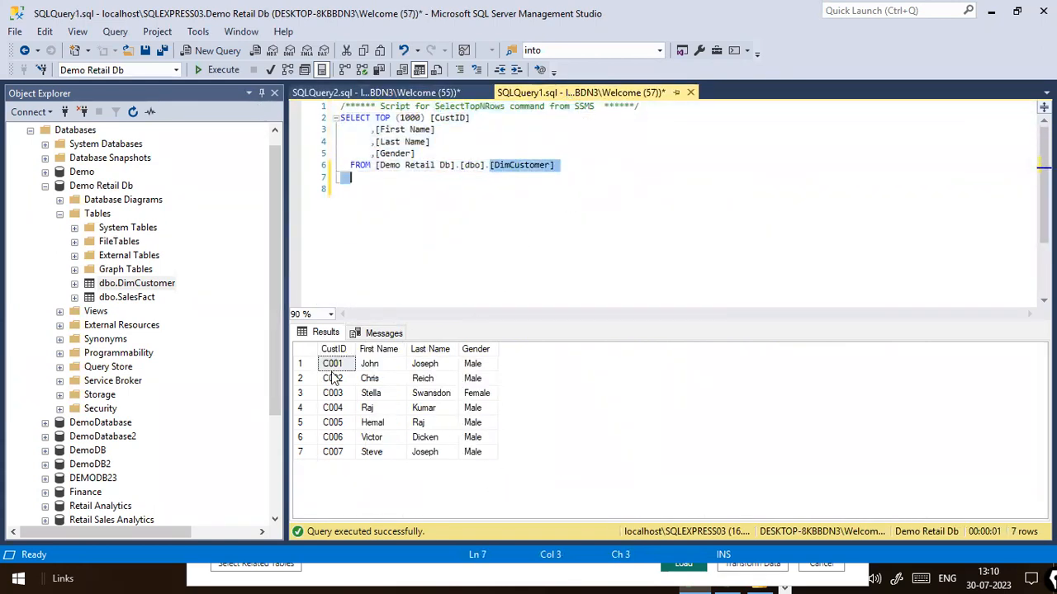
click(323, 345)
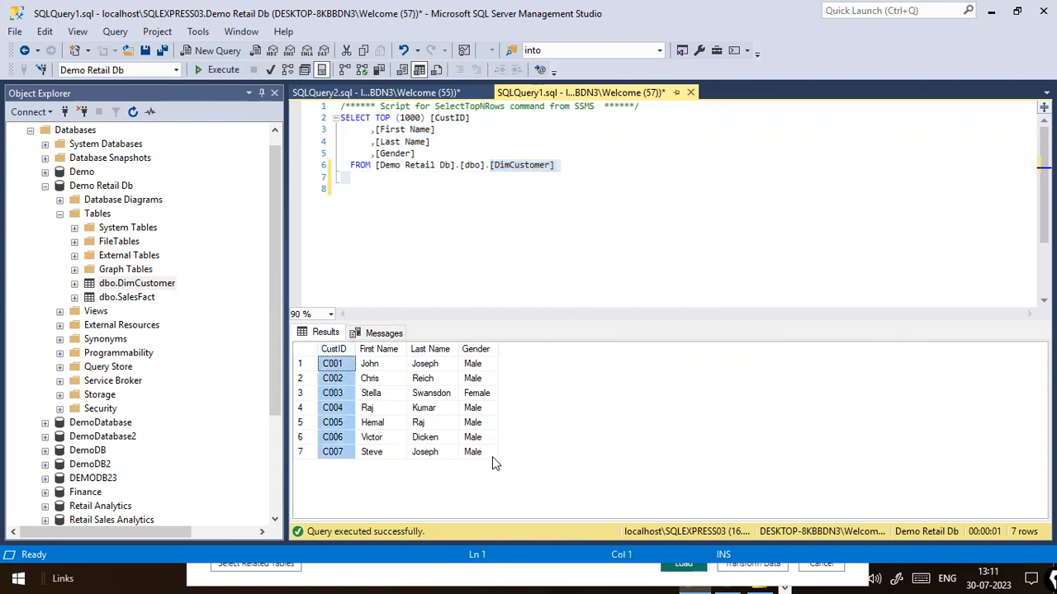
Return to Power BI Desktop, load the DimCustomer table and apply the pending query changes.
key(alt+Tab)
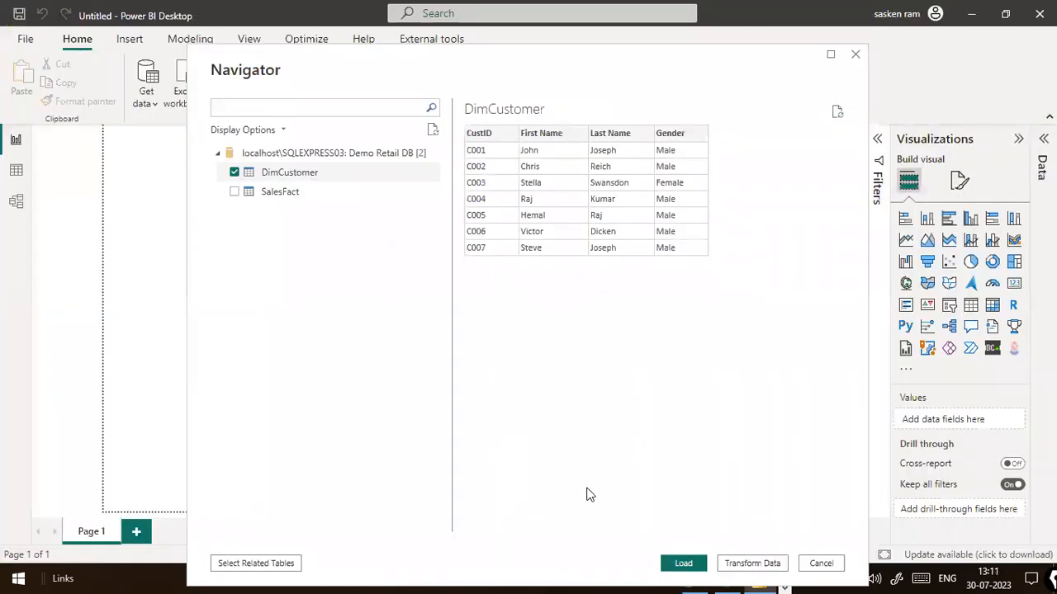
click(681, 564)
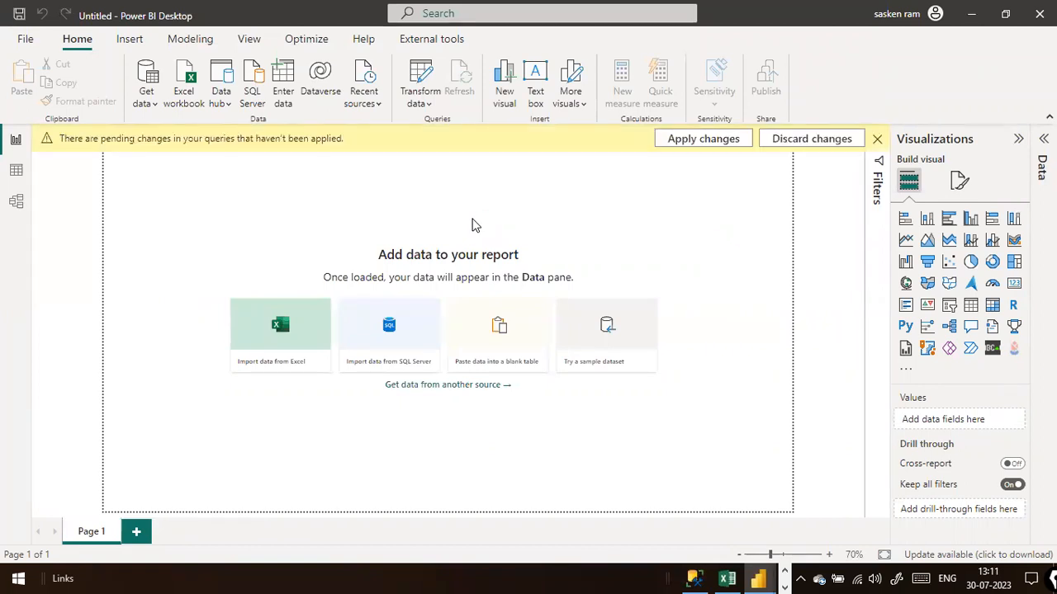
click(687, 144)
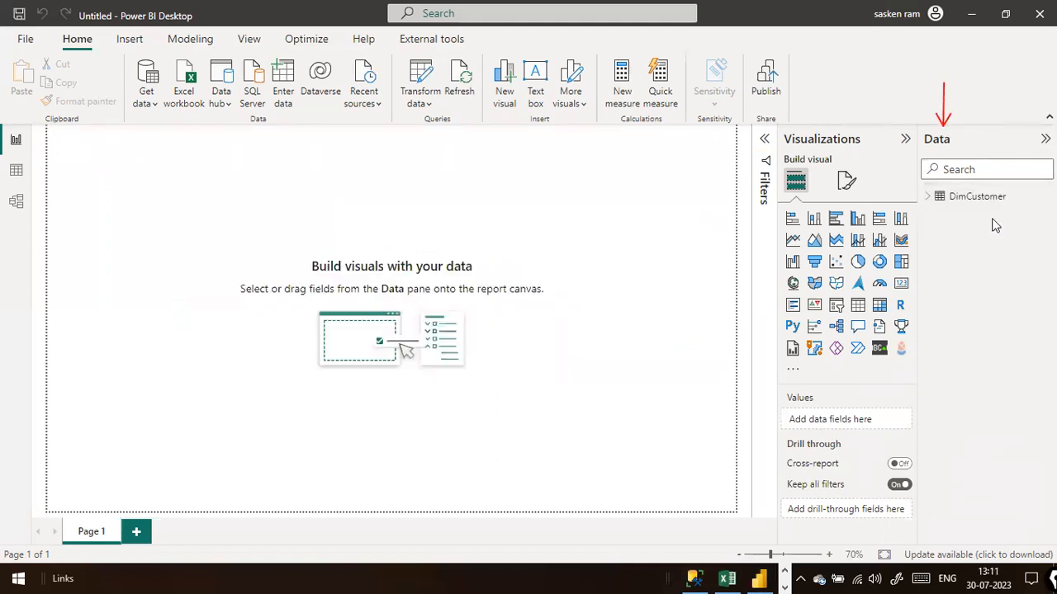
Expand the loaded DimCustomer table's fields and examine its rows in the table view.
click(927, 198)
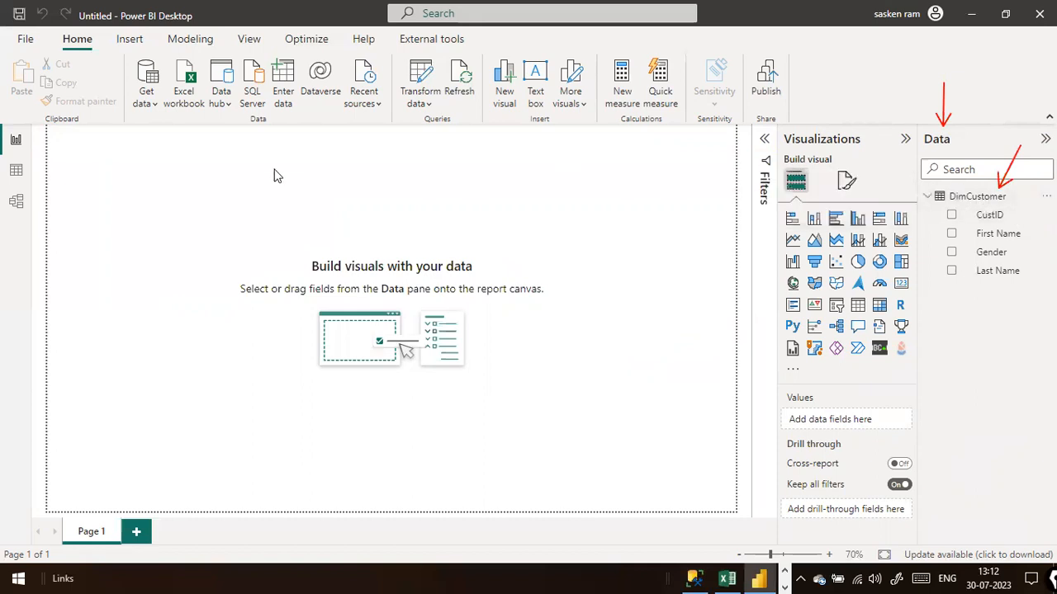
click(14, 178)
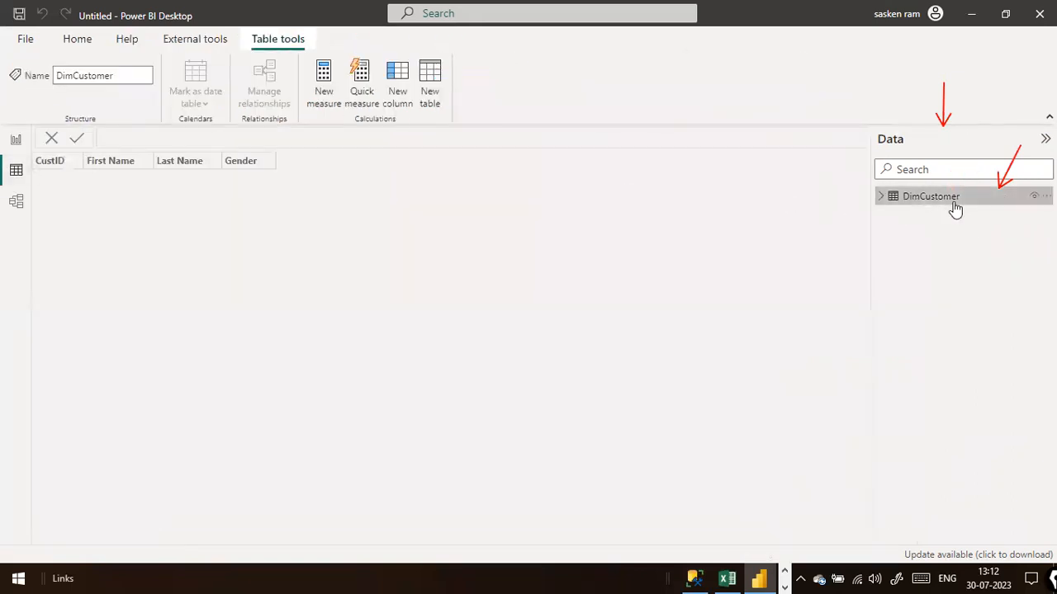
mouse_move(955, 210)
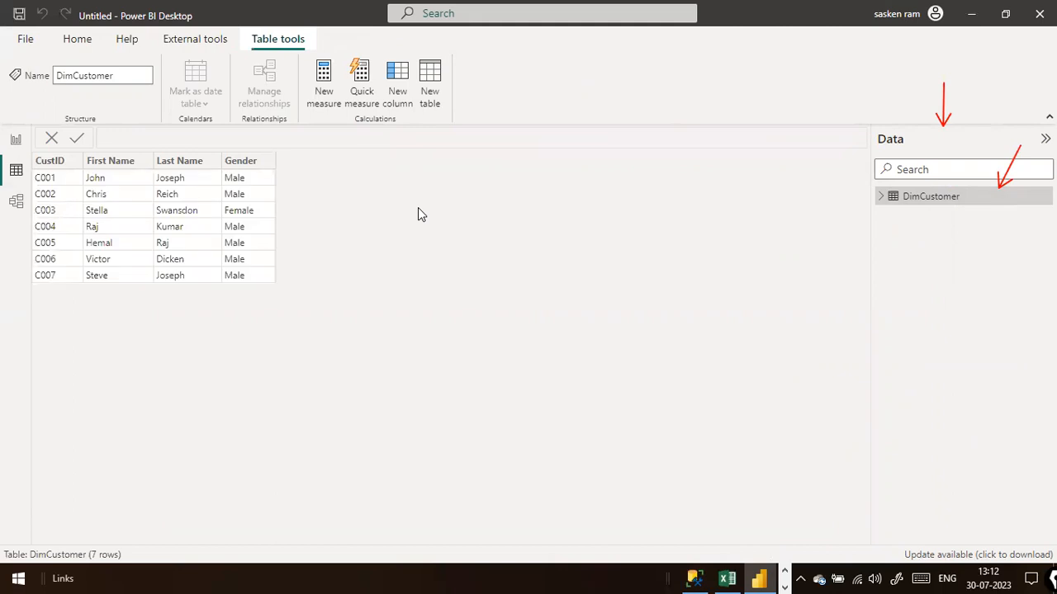
drag(97, 385, 99, 542)
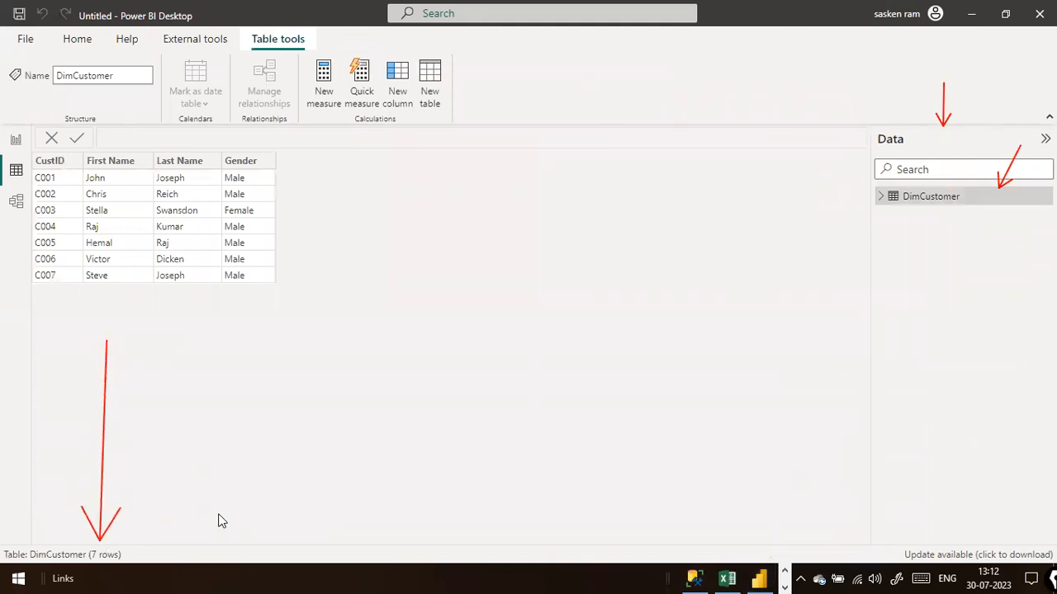
Compare the DimCustomer row count in Management Studio with the one in Power BI Desktop.
key(alt+Tab)
key(Tab)
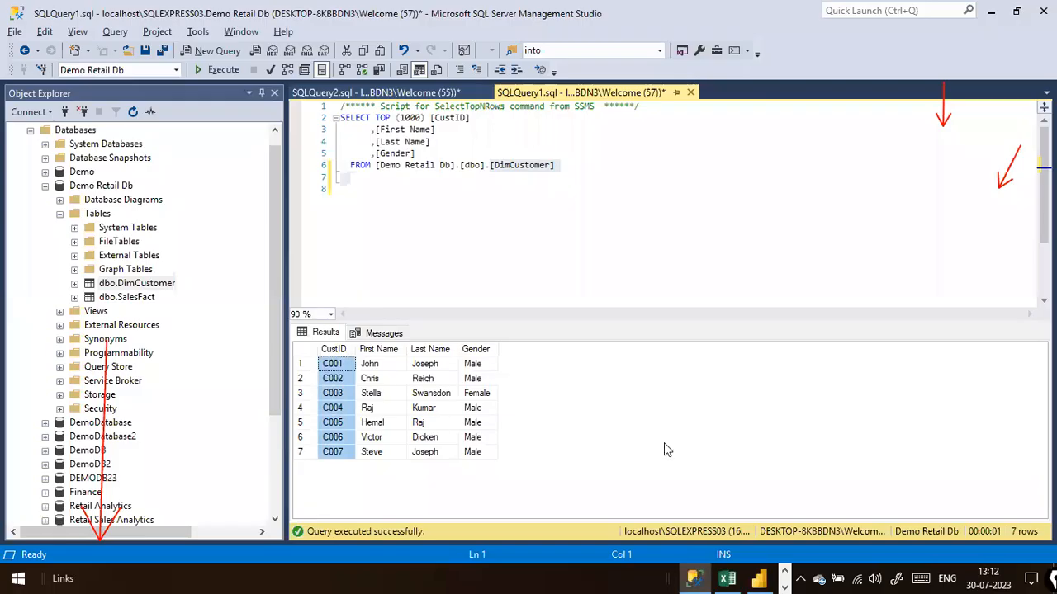
drag(938, 394, 1027, 512)
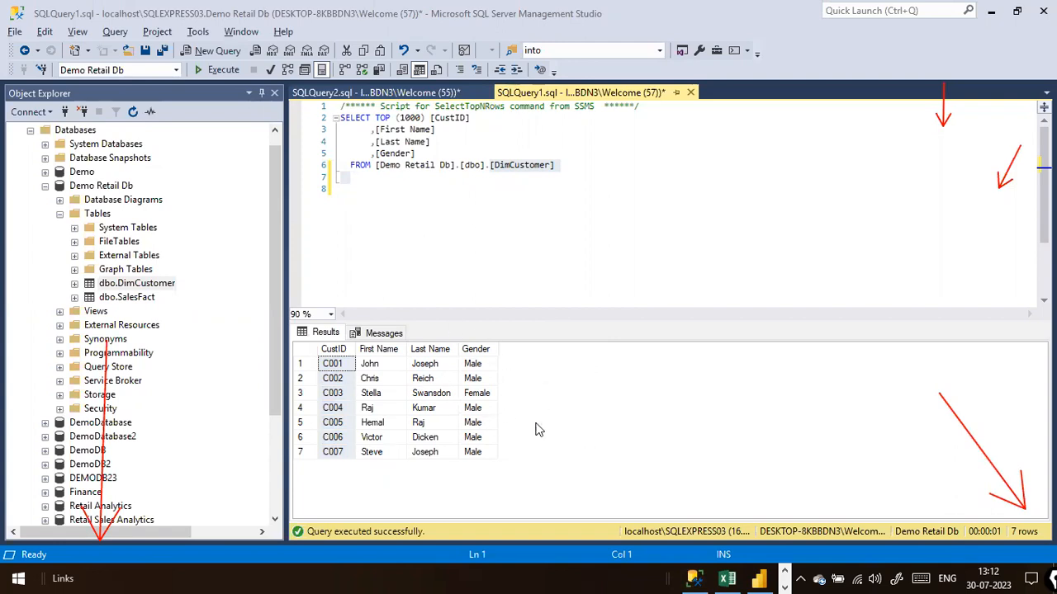
key(alt+Tab)
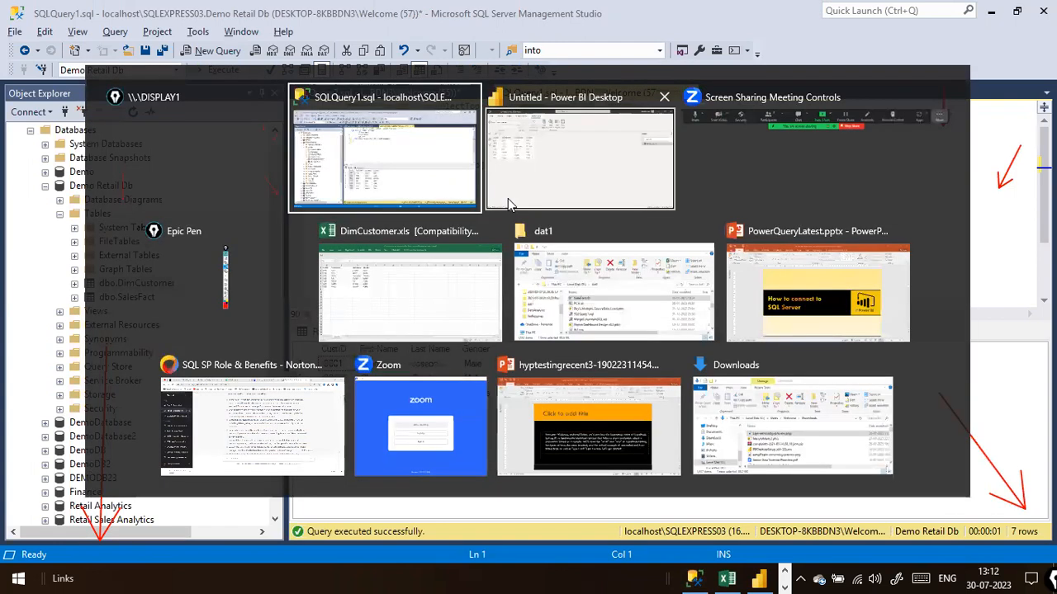
click(507, 204)
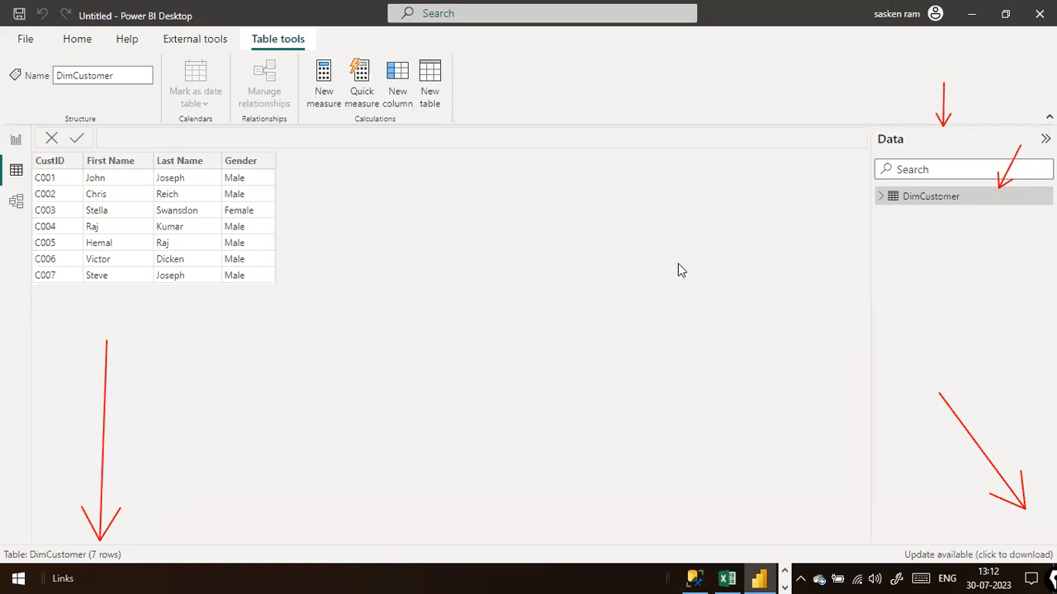
mouse_move(146, 390)
mouse_down()
mouse_move(115, 464)
mouse_move(103, 542)
mouse_up()
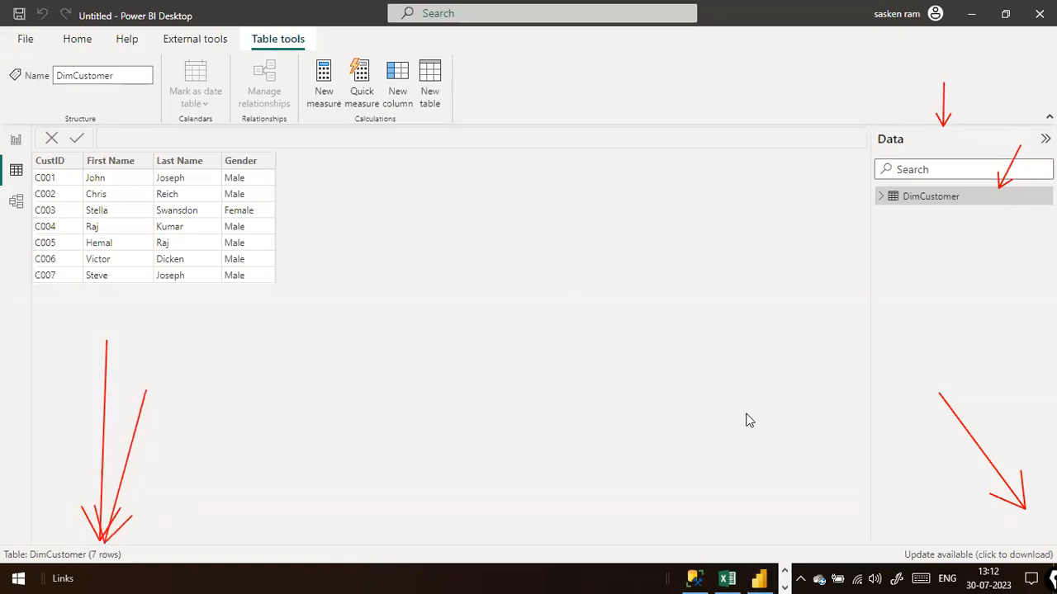
key(Escape)
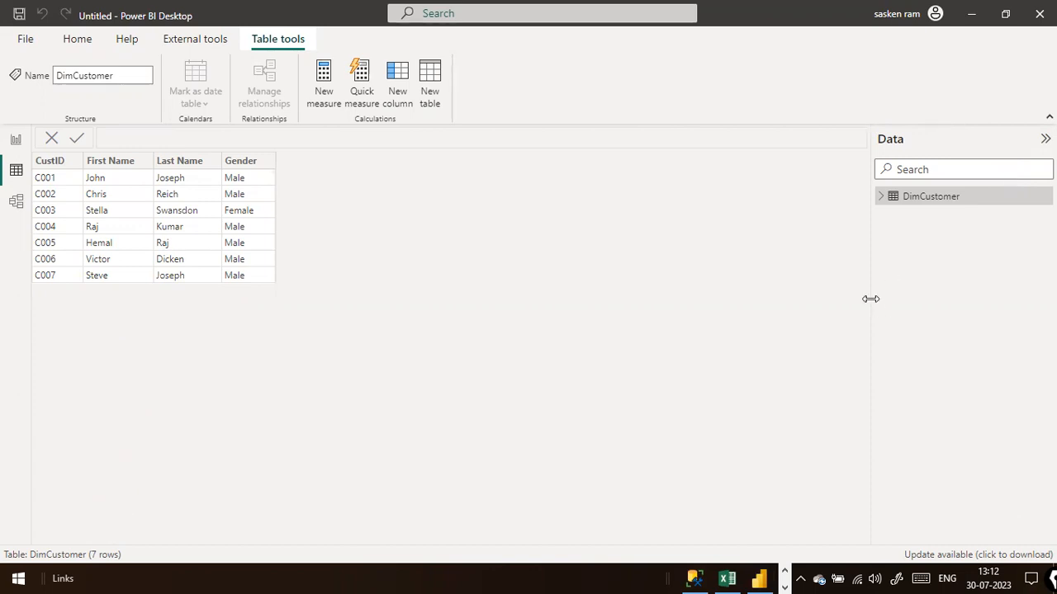
Start another SQL Server data source connection from the report view and switch to Management Studio.
click(17, 141)
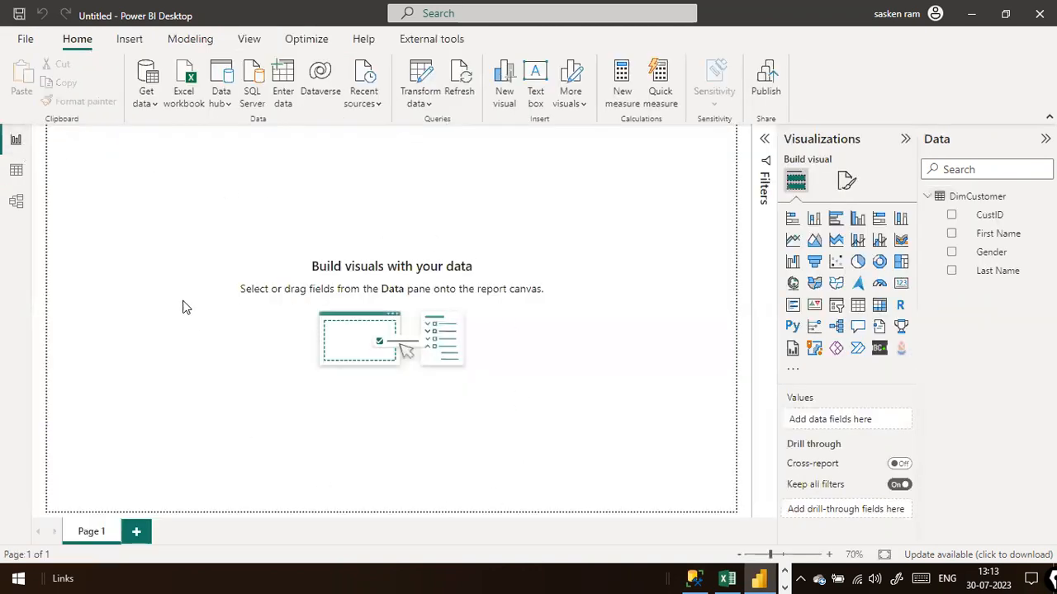
click(151, 99)
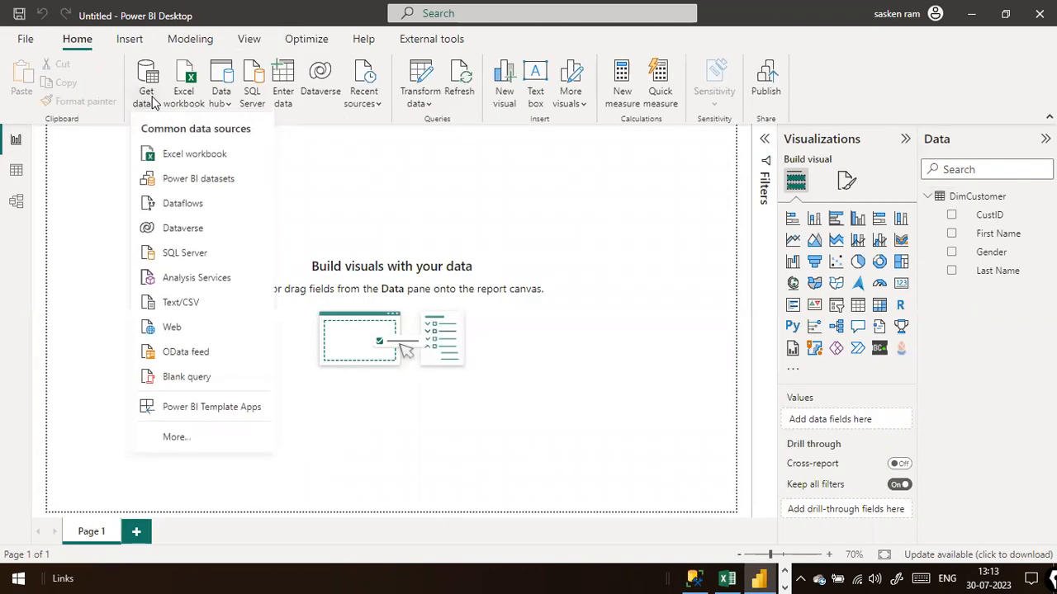
click(193, 252)
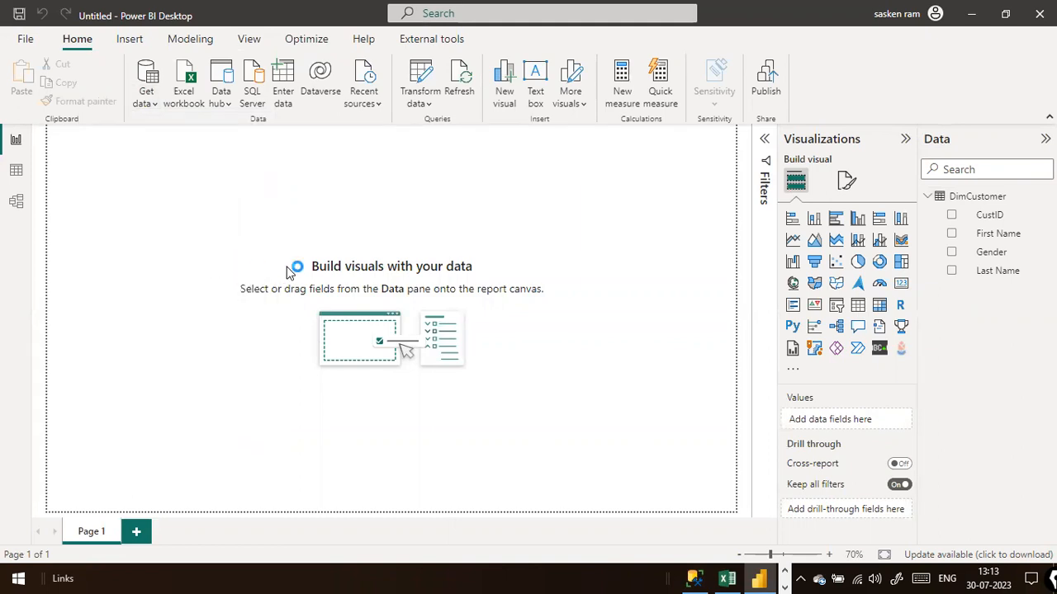
key(alt+Tab)
key(alt+Tab)
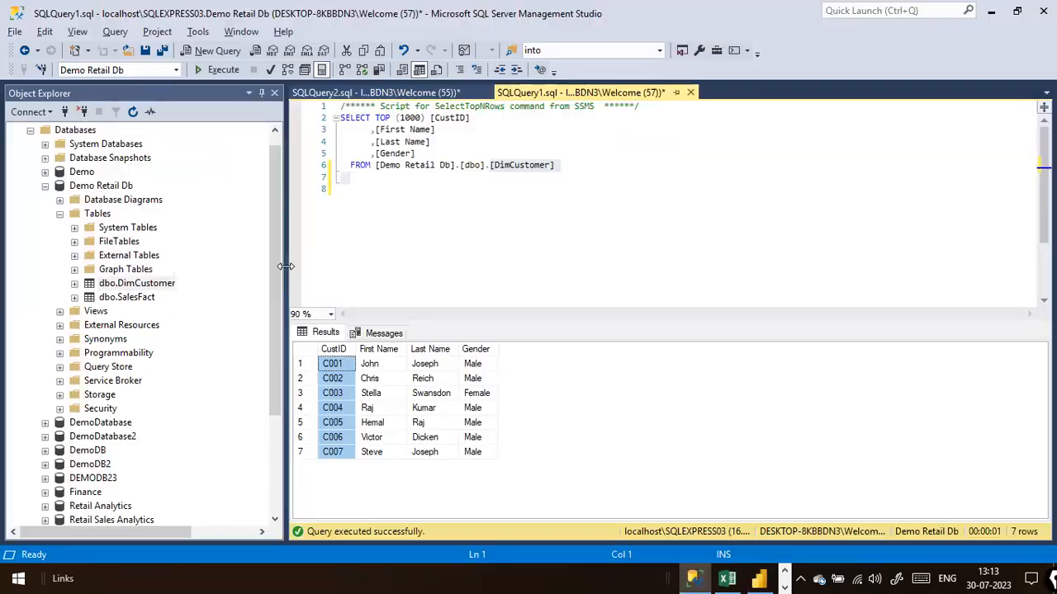
key(alt+Tab)
key(alt+Tab)
key(alt+Tab)
key(alt+Tab)
key(alt+Tab)
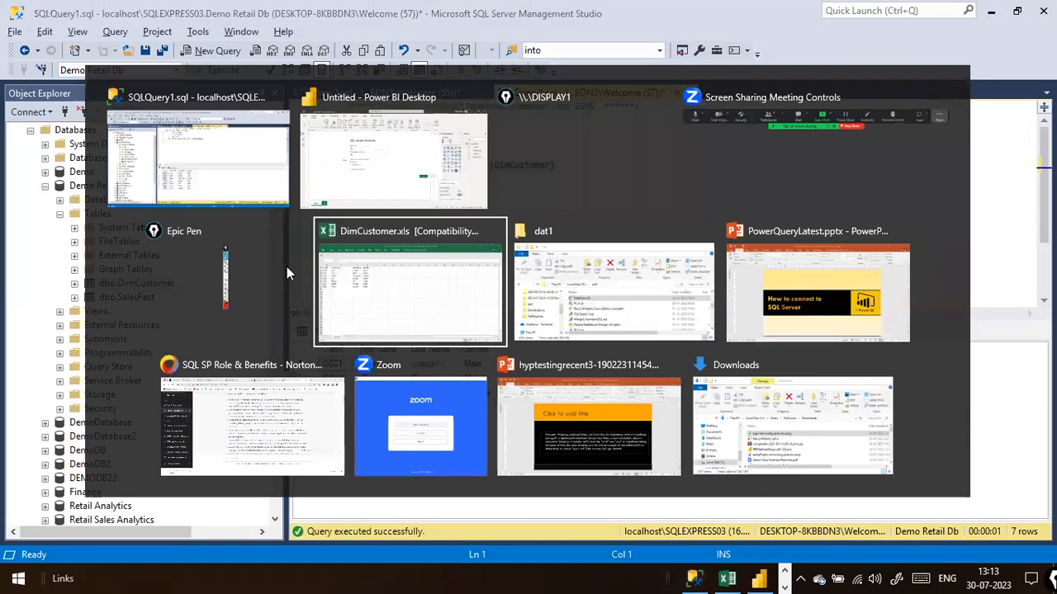
key(alt+shift+Tab)
key(alt+shift+Tab)
key(alt+shift+Tab)
key(alt+shift+Tab)
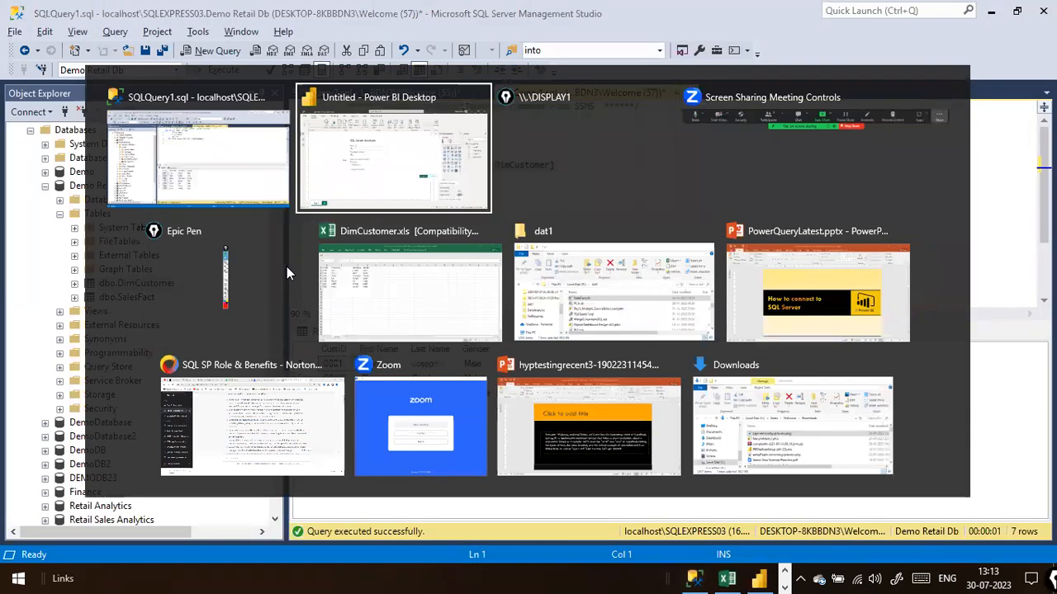
key(alt+shift+Tab)
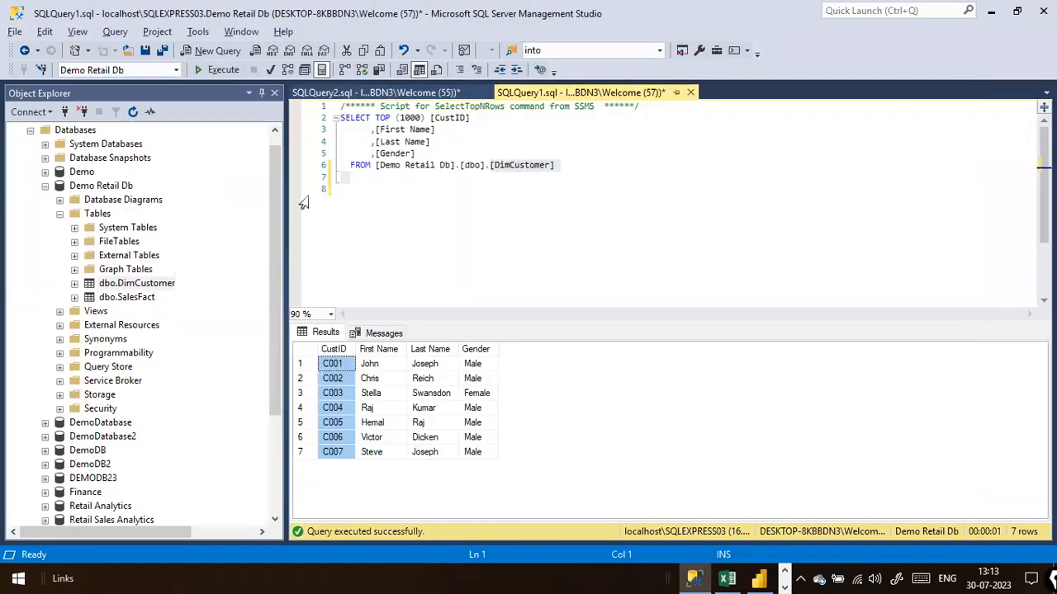
Copy the server name localhost\SQLEXPRESS03 from Management Studio's connection dialog into the Server field of Power BI Desktop's new SQL Server connection.
click(48, 114)
click(51, 135)
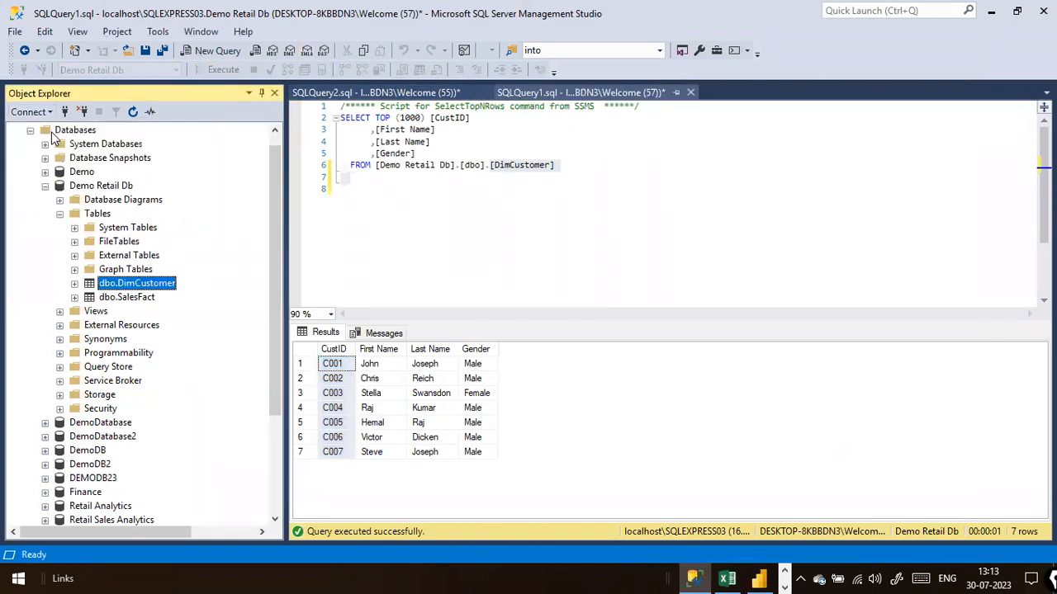
right_click(582, 198)
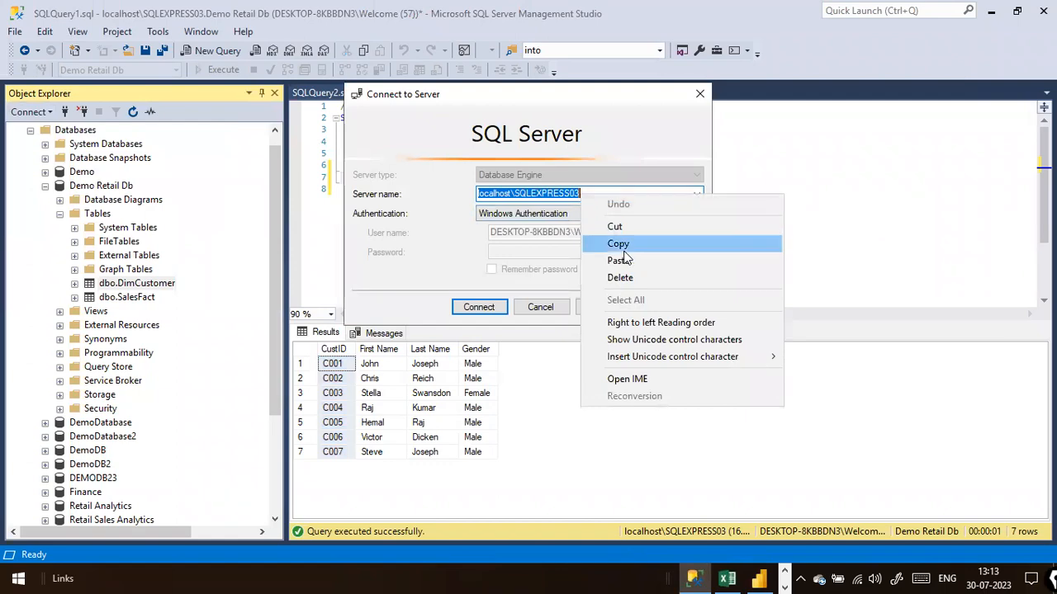
click(625, 244)
click(540, 306)
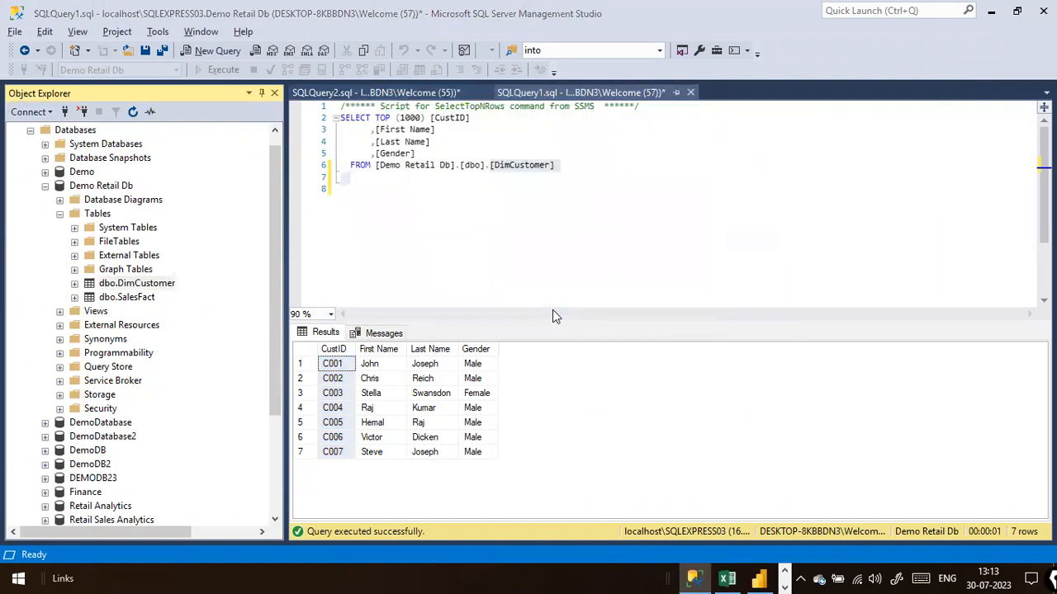
key(alt+Tab)
click(406, 220)
key(ctrl+v)
Enter Demo Retaill DB as the new SQL Server connection's optional database name.
click(400, 263)
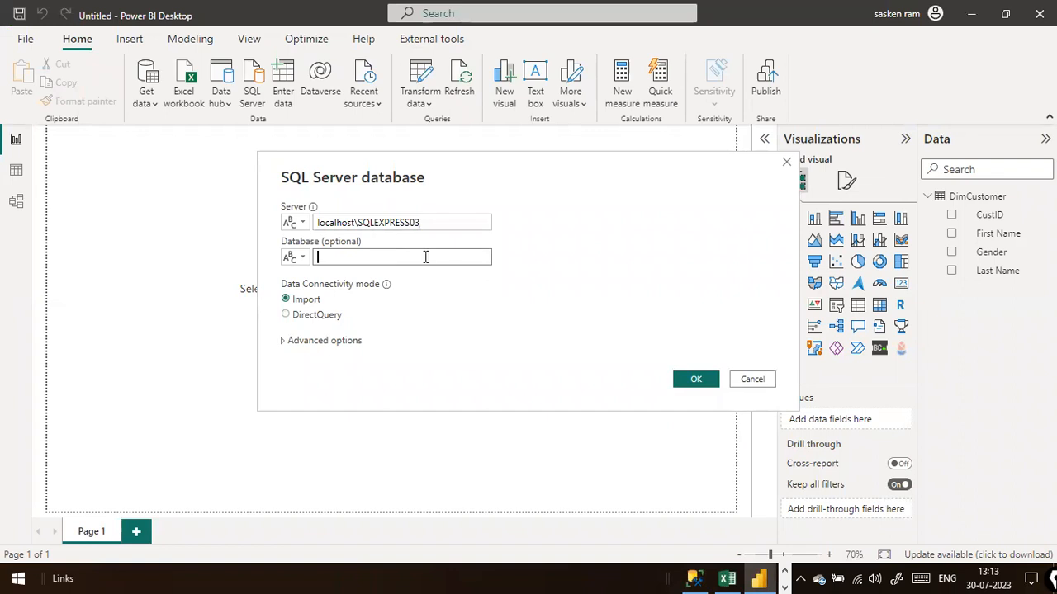
text(rE)
text(etail)
text(emo)
key(End)
text(DB)
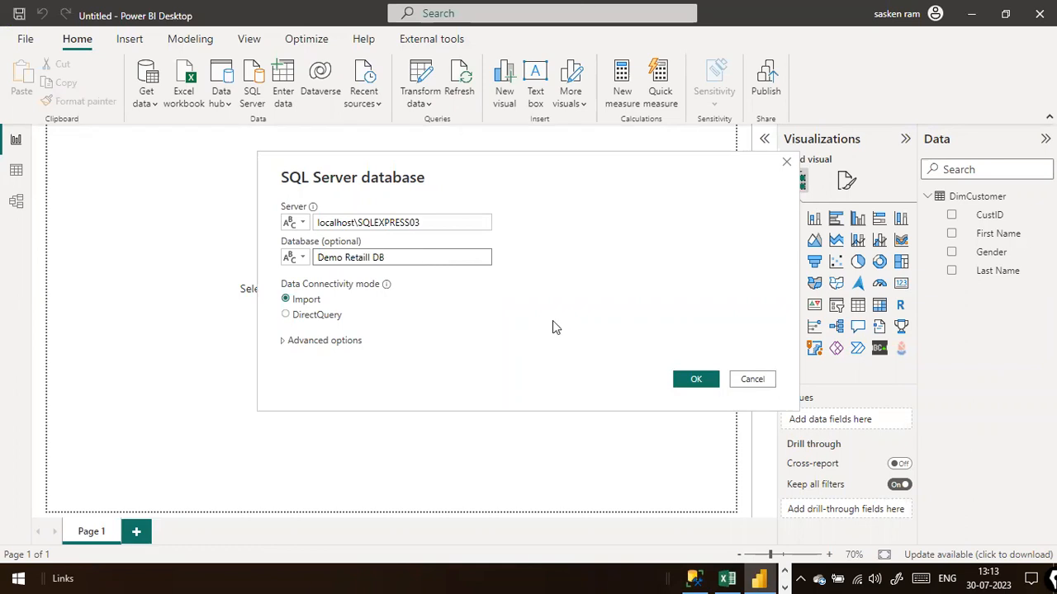
Try to connect to Demo Retaill DB on localhost\SQLEXPRESS03 in DirectQuery mode, and cancel the connection.
click(464, 220)
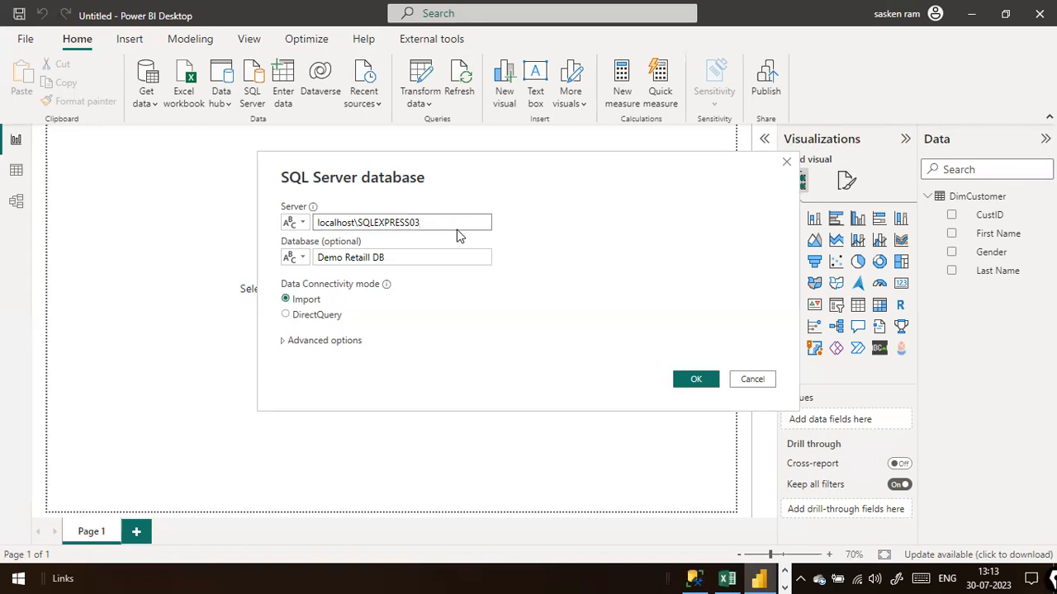
key(Left)
key(Left)
key(Left)
click(446, 223)
click(432, 258)
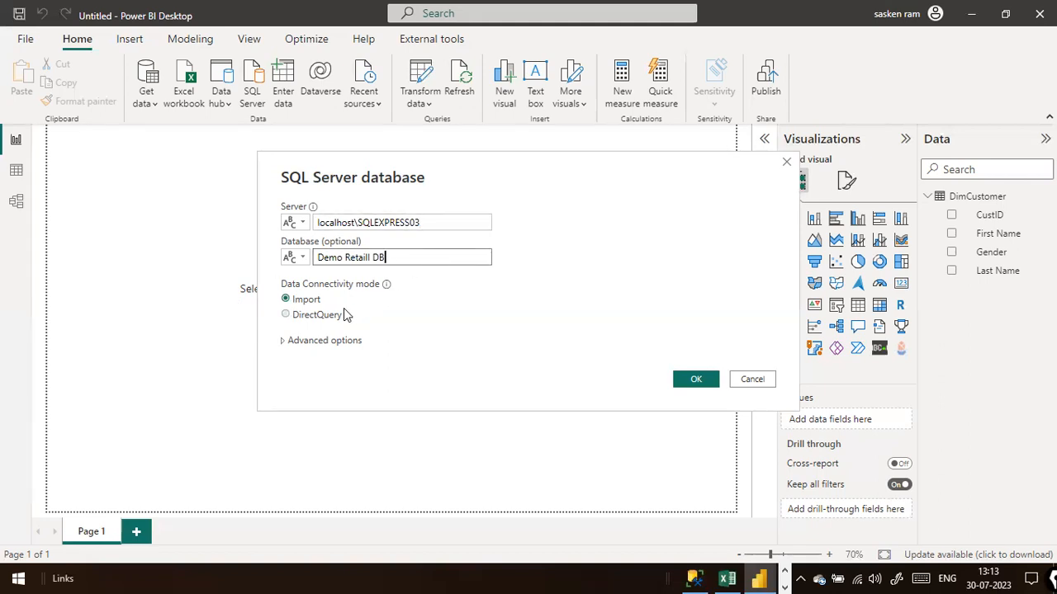
click(315, 320)
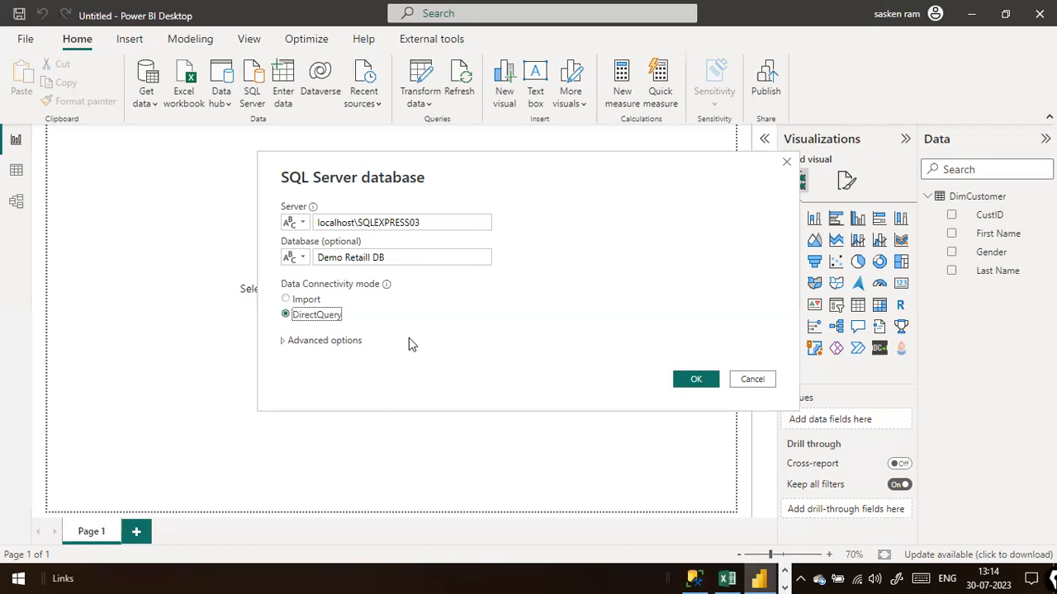
click(694, 382)
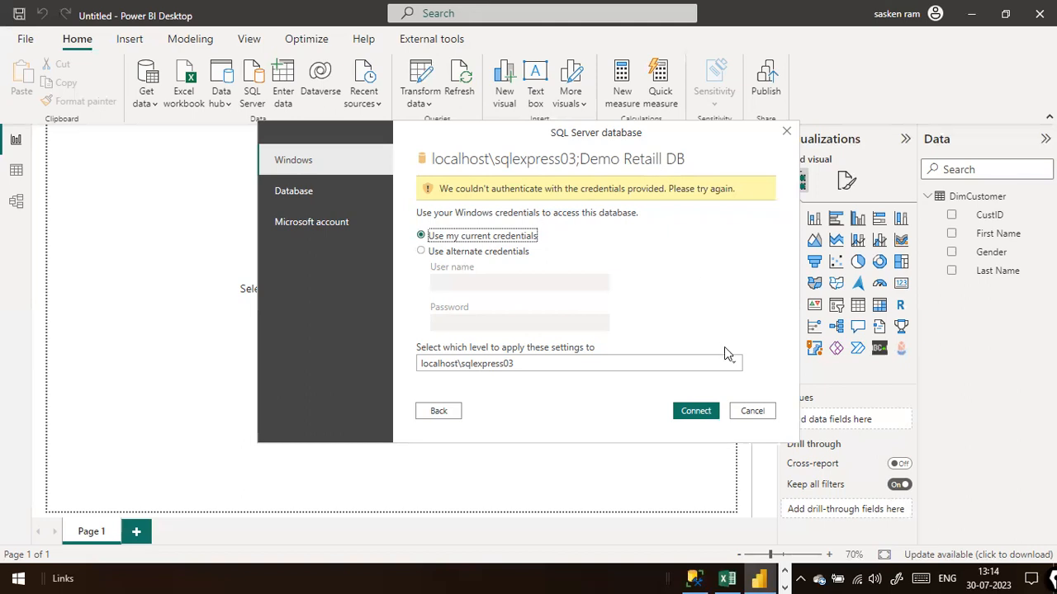
click(752, 411)
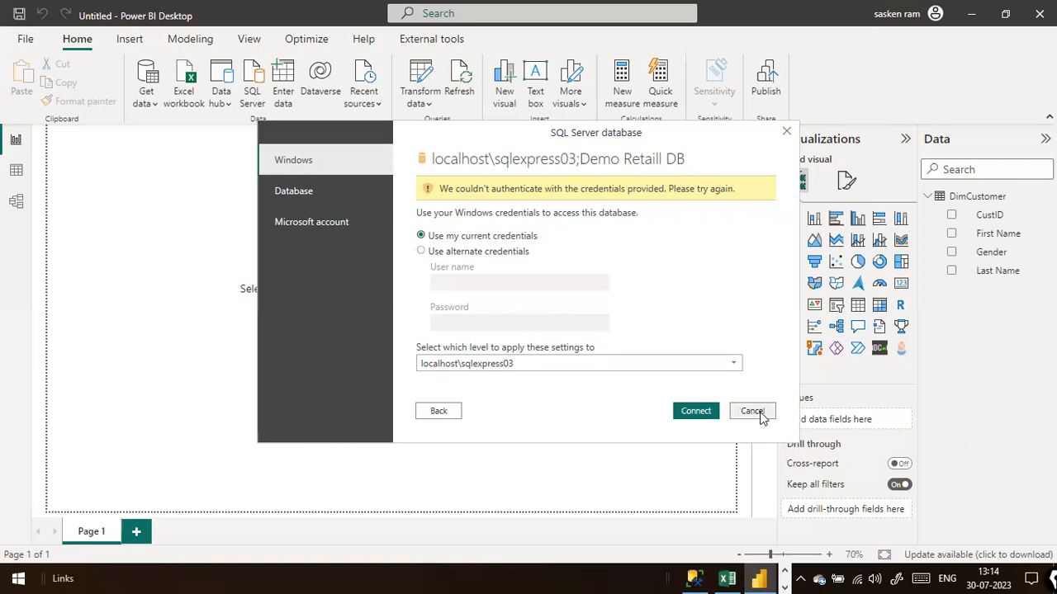
Start a new SQL Server data source connection and fill in localhost\SQLEXPRESS03 as the server.
click(149, 106)
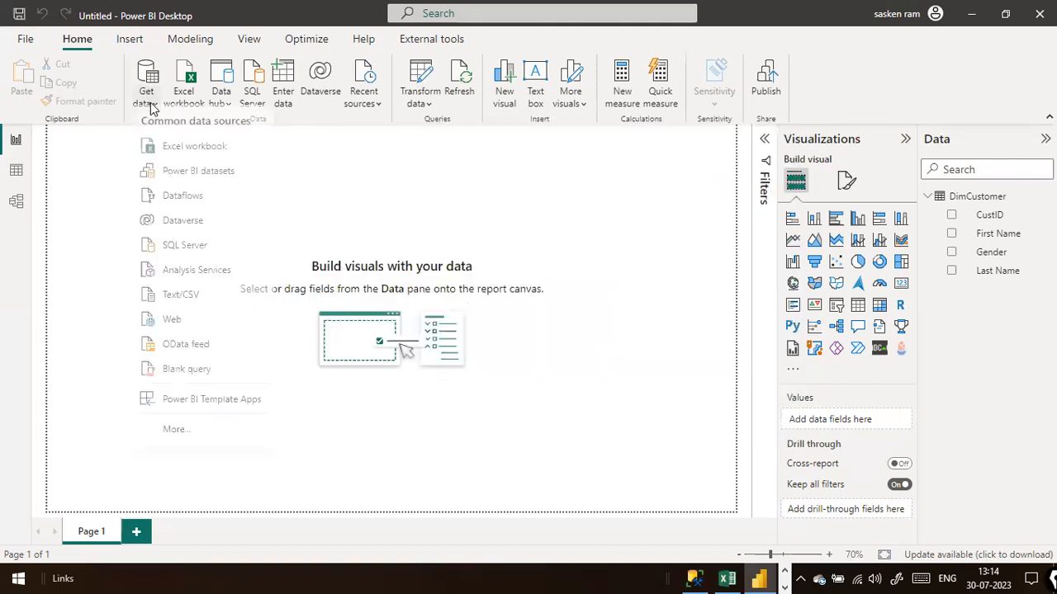
click(201, 261)
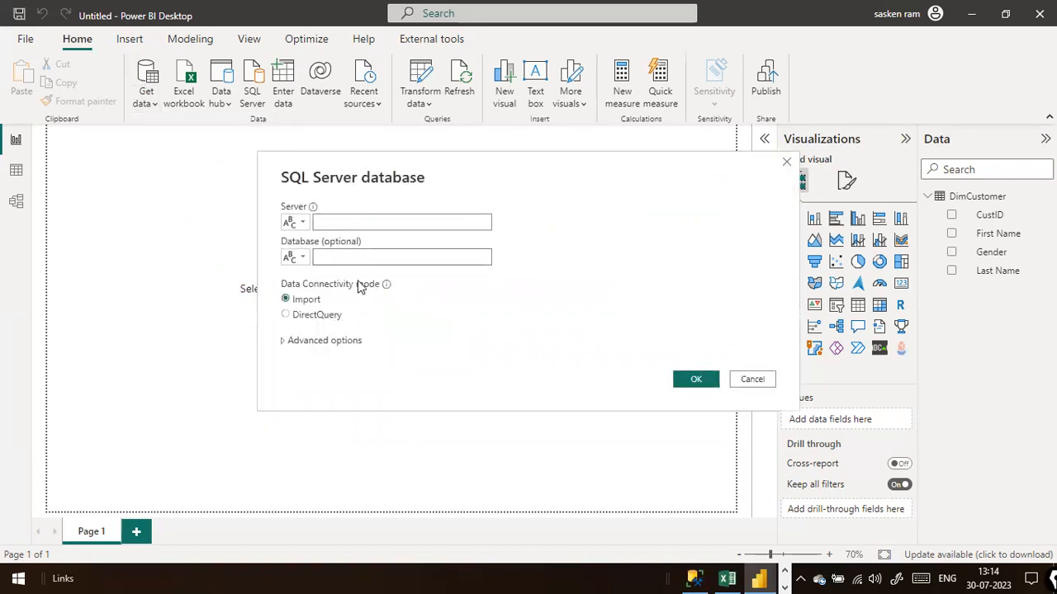
right_click(396, 223)
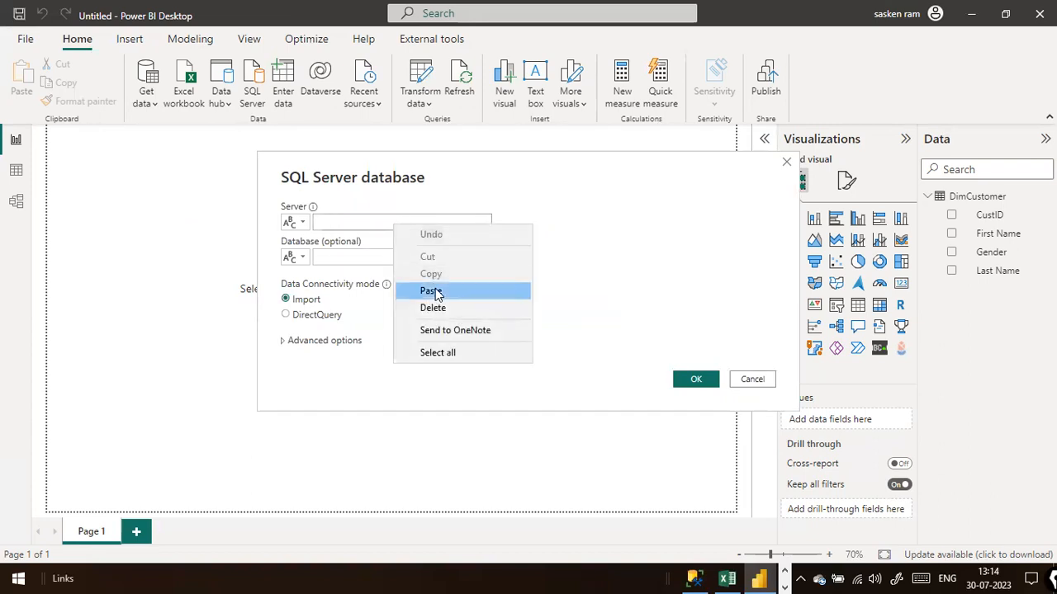
click(431, 291)
click(413, 262)
Copy the database name Demo Retail Db from Management Studio's Object Explorer and return to Power BI Desktop's SQL Server connection.
key(alt+Tab)
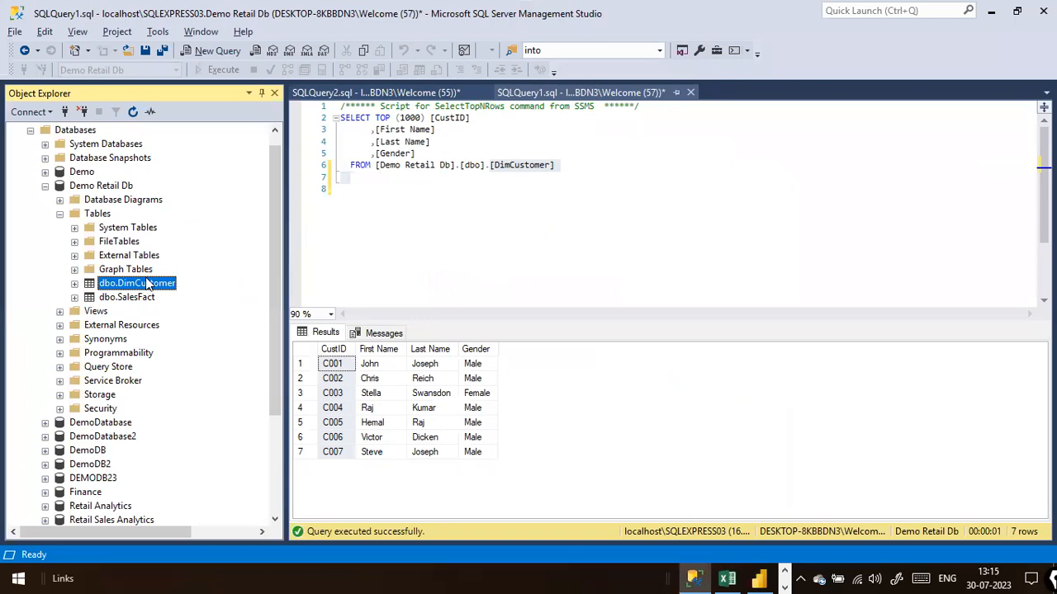
click(128, 186)
right_click(131, 186)
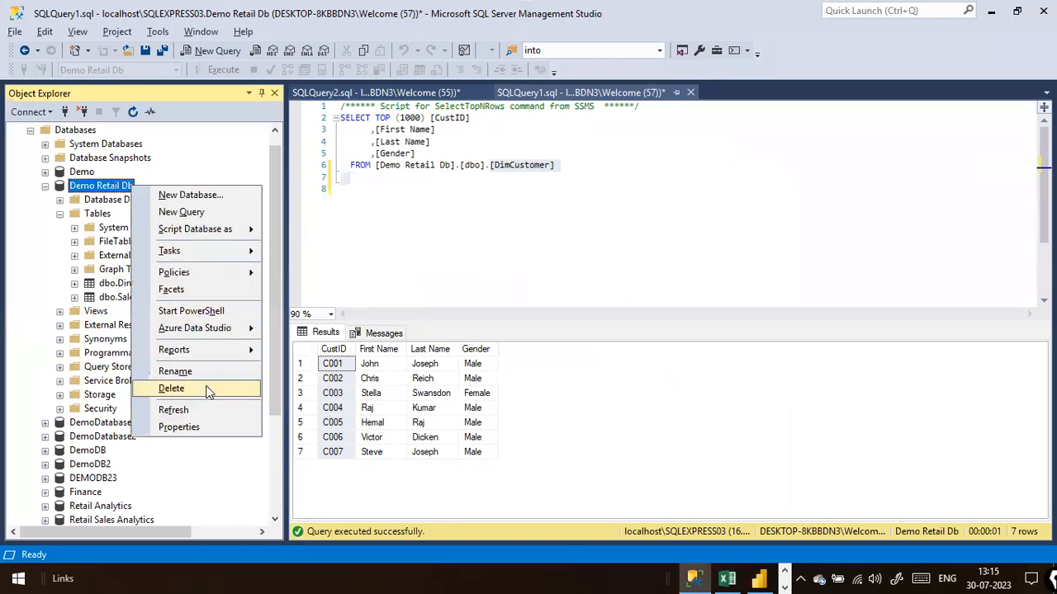
key(Escape)
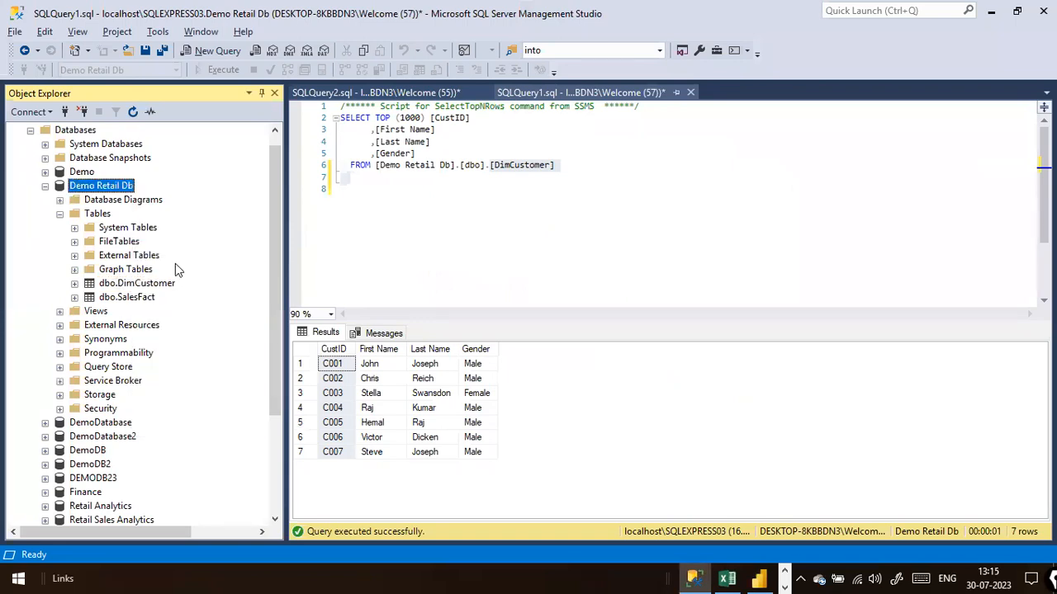
double_click(114, 188)
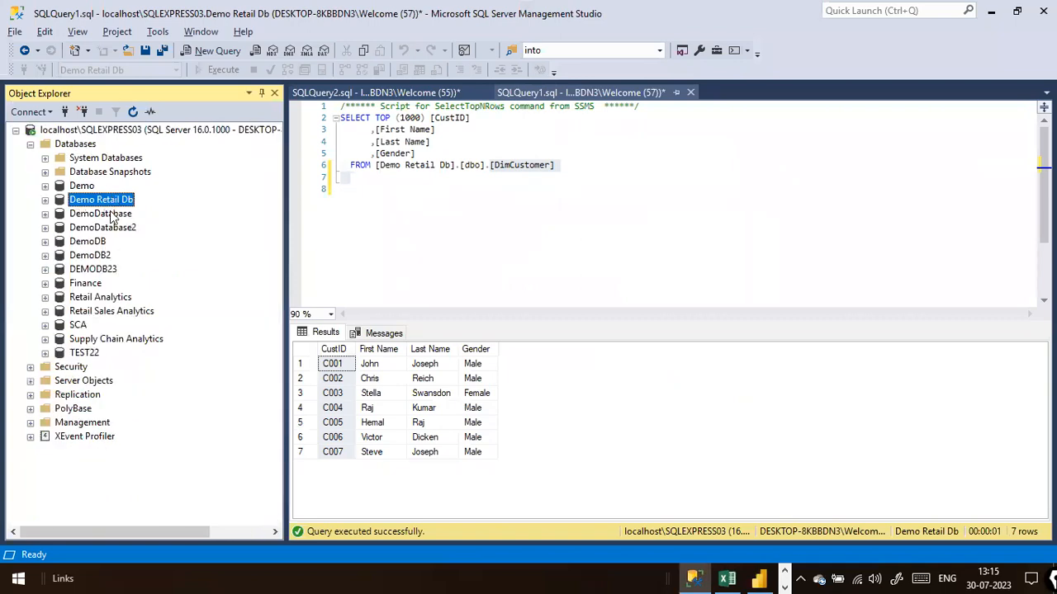
right_click(113, 201)
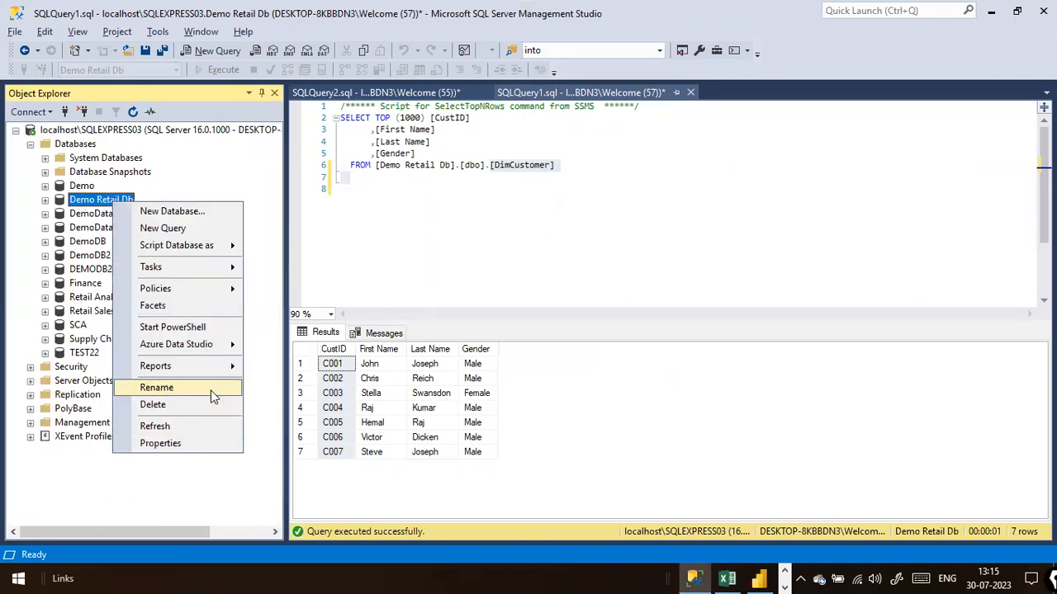
click(212, 393)
key(ctrl+c)
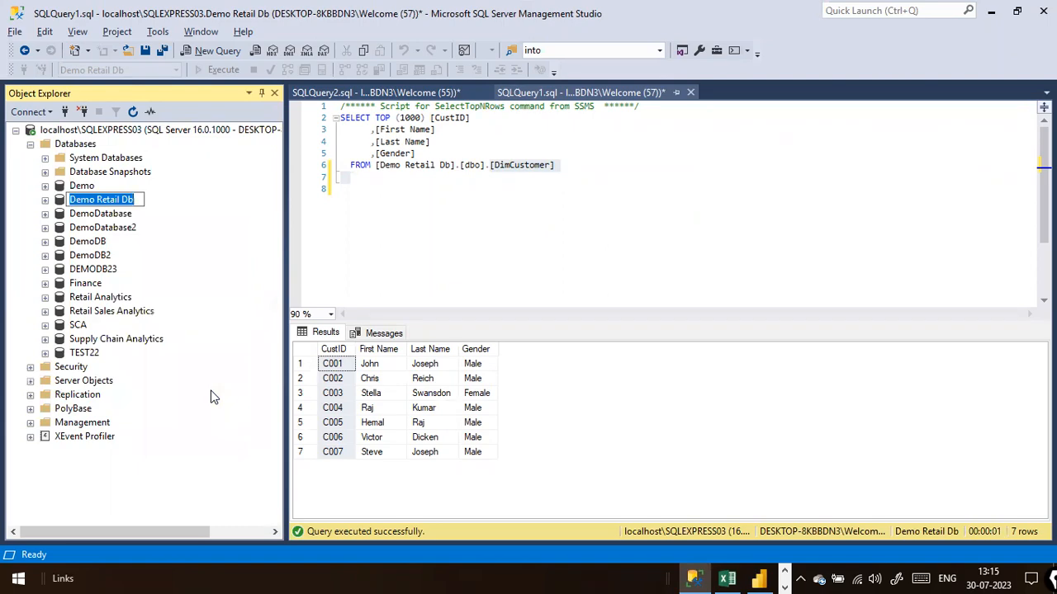
key(alt+Tab)
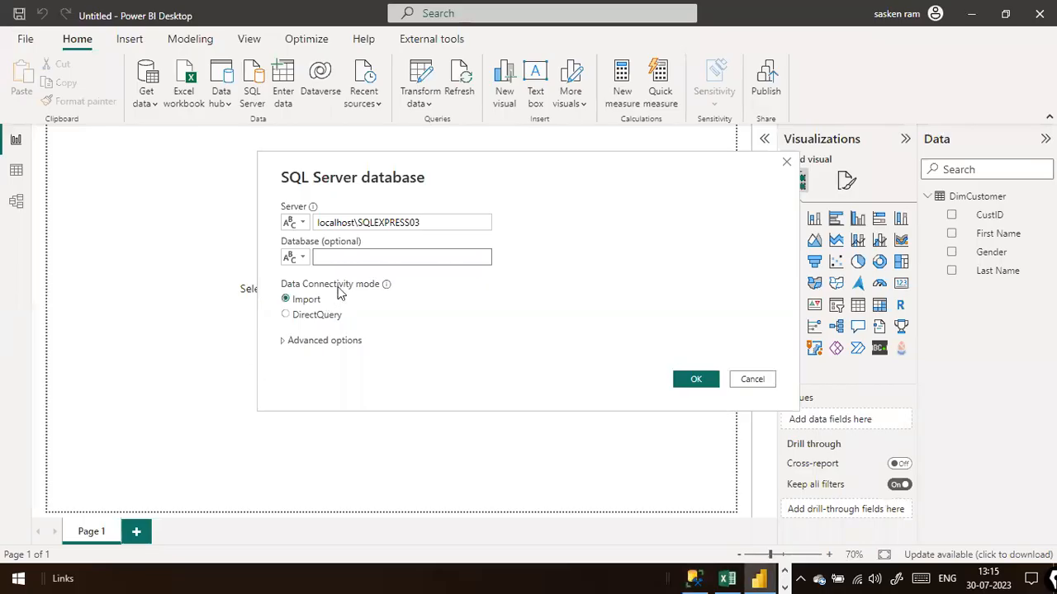
Connect to the Demo Retail Db database in DirectQuery mode, using the current Windows credentials and accepting an unencrypted connection.
click(357, 258)
key(ctrl+v)
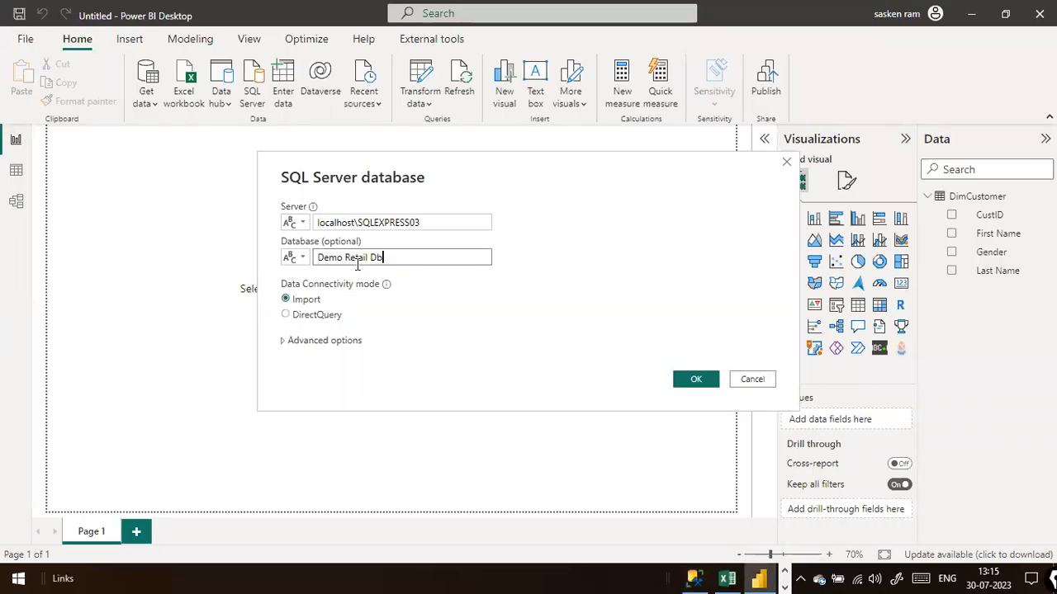
click(286, 316)
click(700, 379)
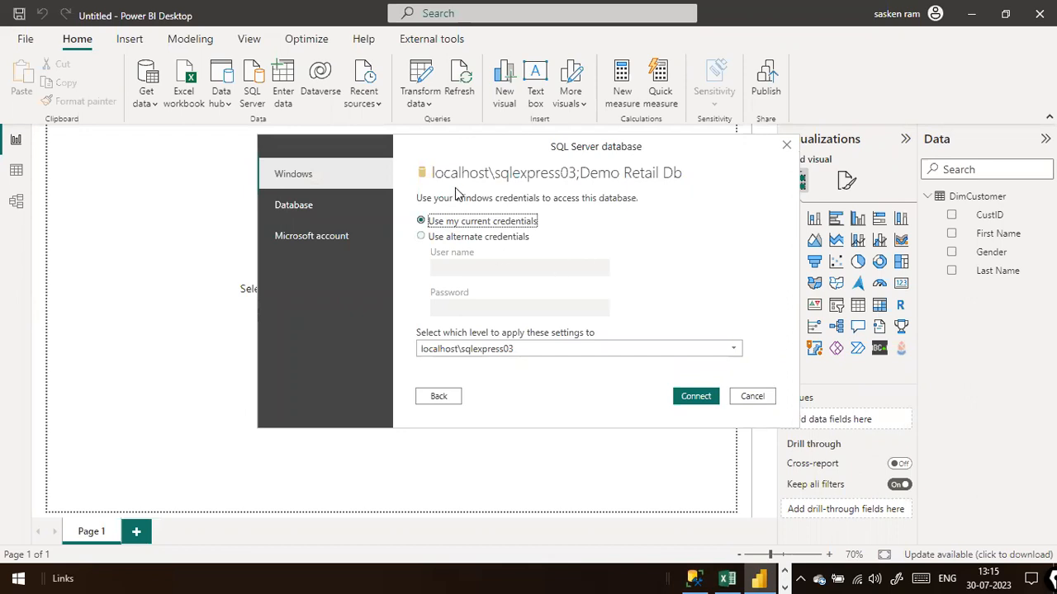
click(683, 398)
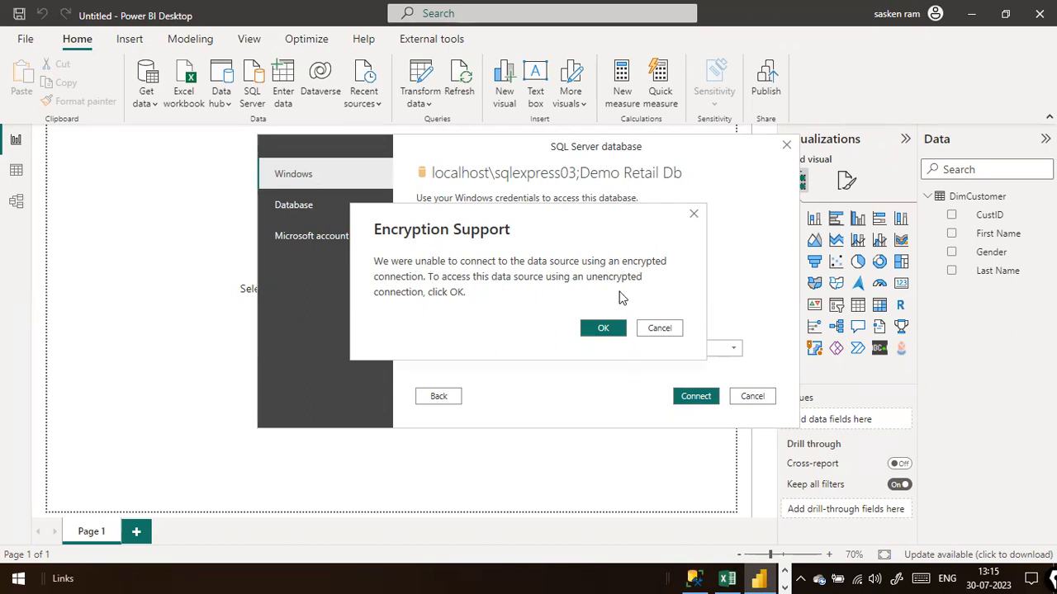
click(614, 330)
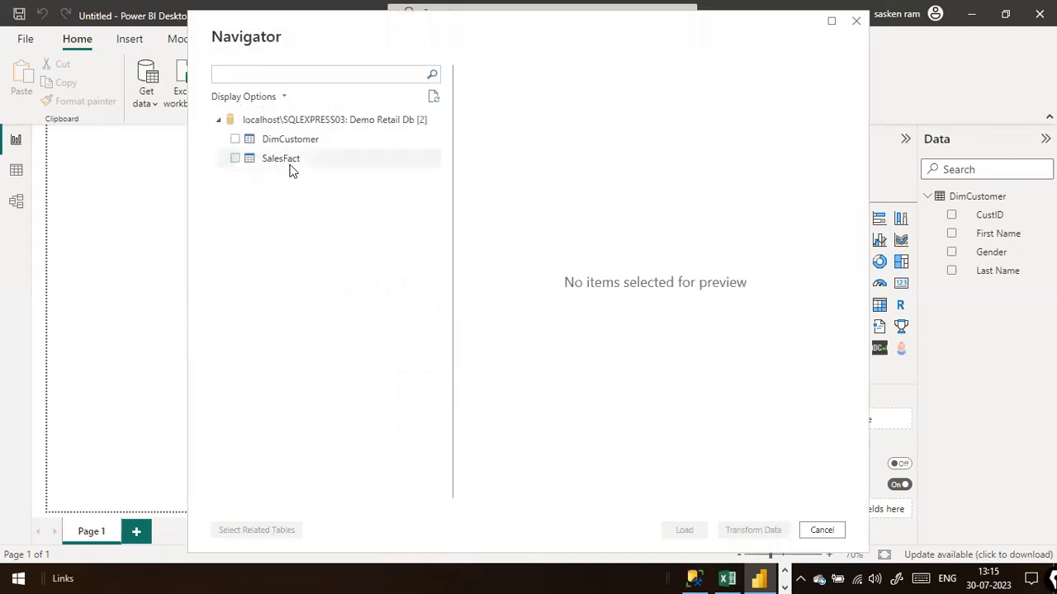
Load the SalesFact table from Demo Retail Db into the model, accepting the potential security risk of a second source.
click(235, 159)
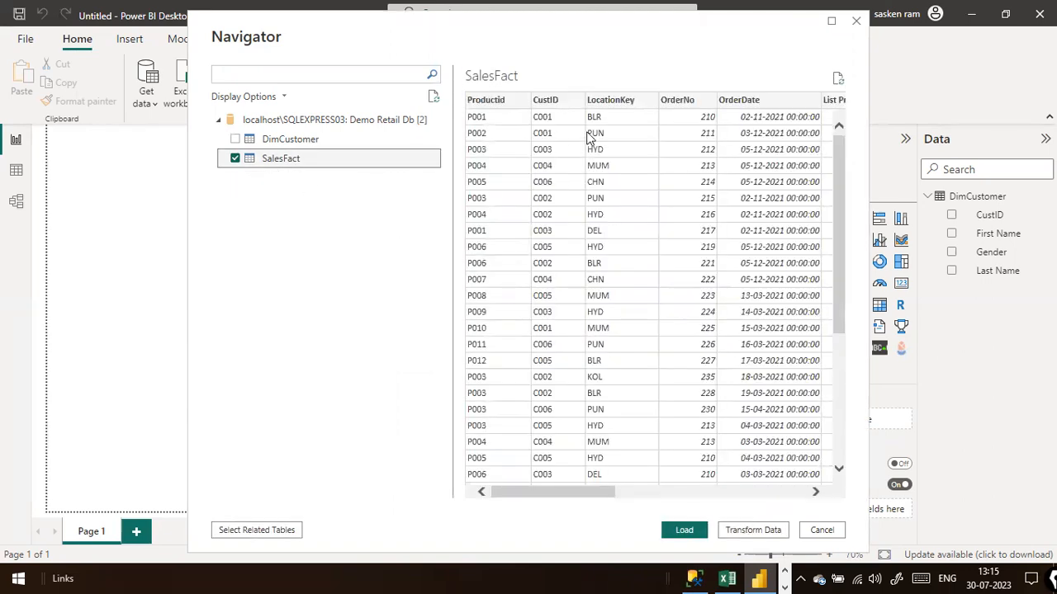
drag(615, 496, 562, 469)
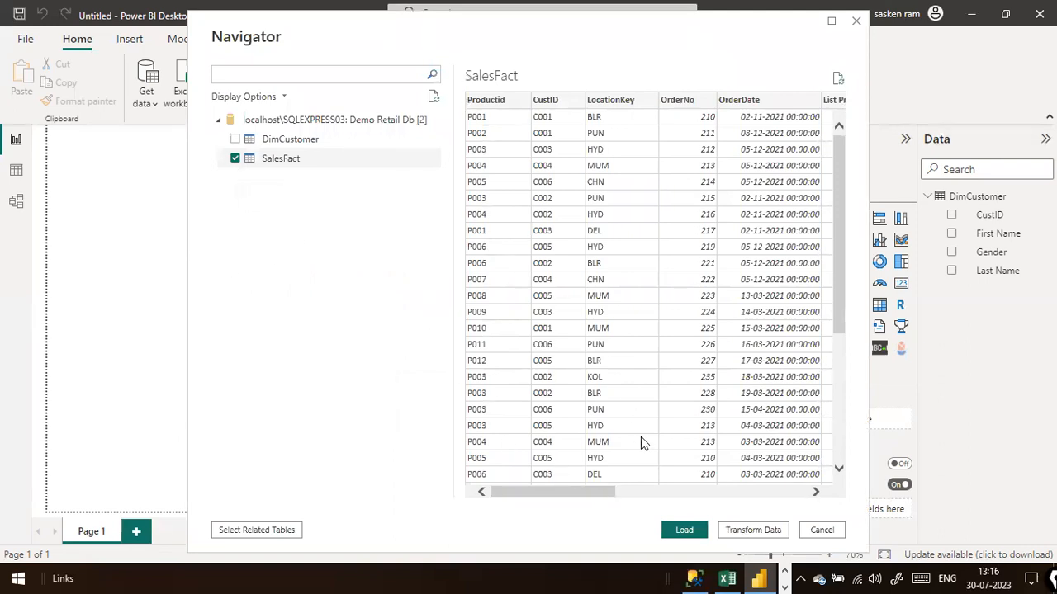
click(684, 531)
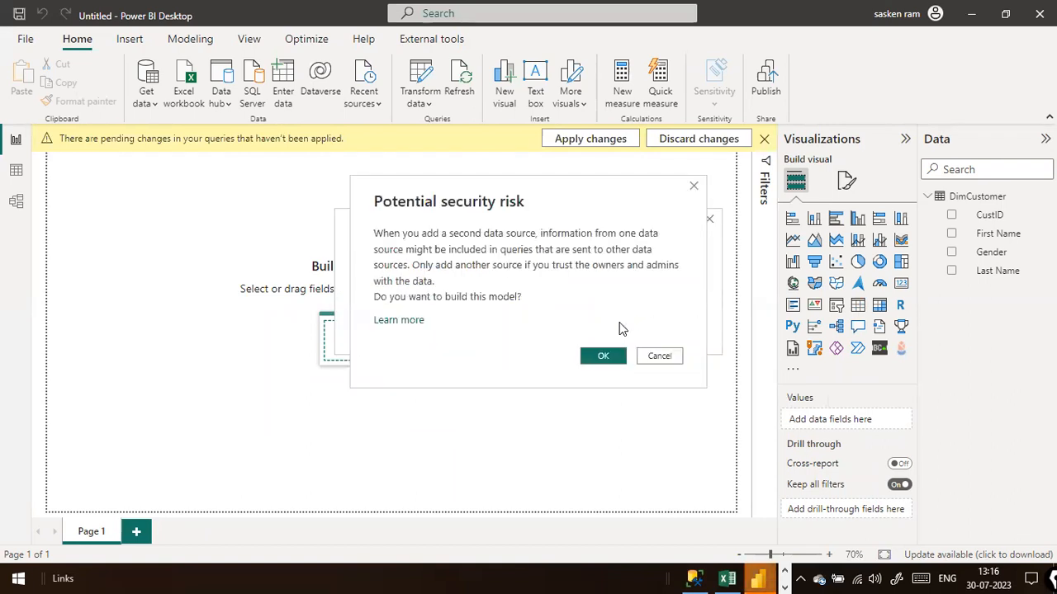
click(601, 356)
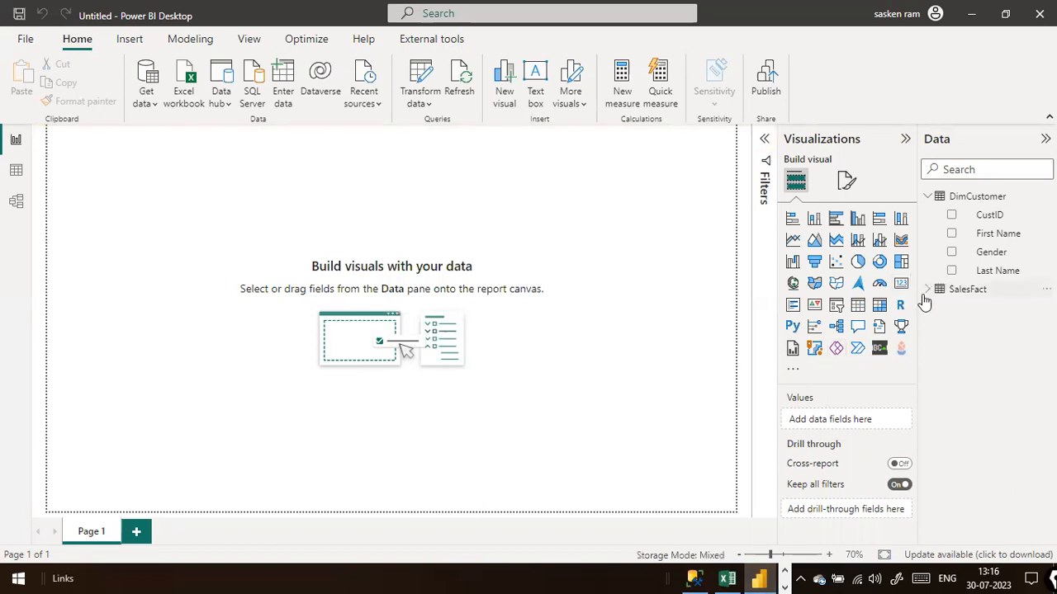
Check the SalesFact table's storage mode and fields, and open the table in Data view.
mouse_move(980, 301)
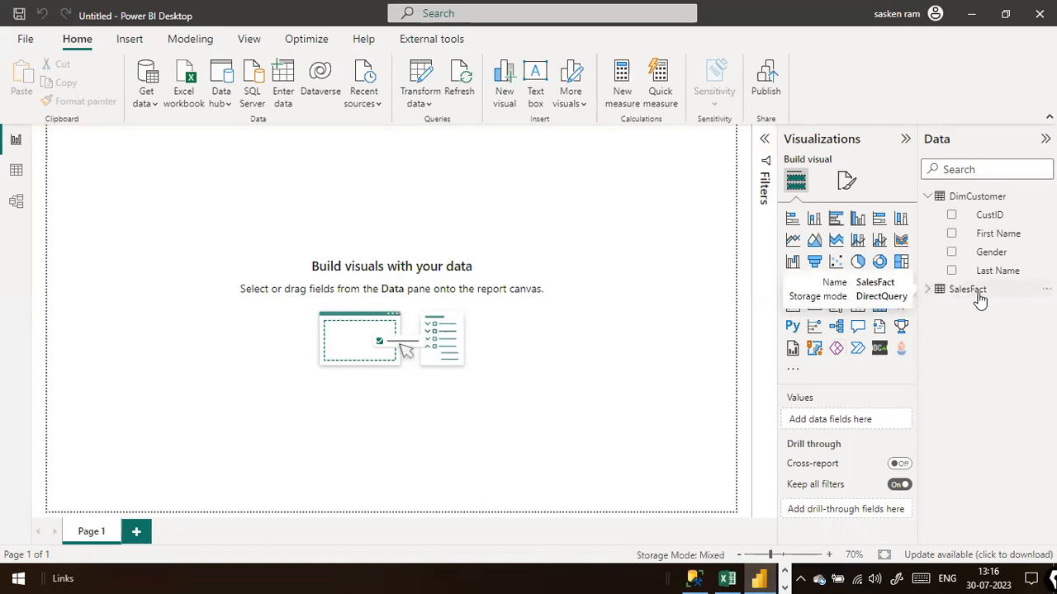
click(927, 293)
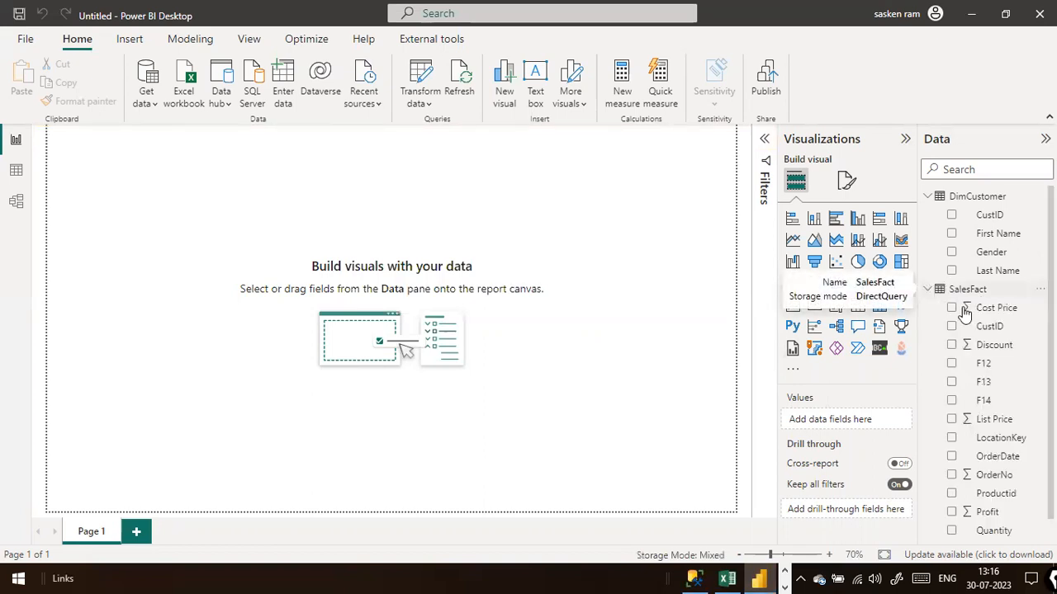
scroll(1019, 367, down, 1)
scroll(991, 437, up, 1)
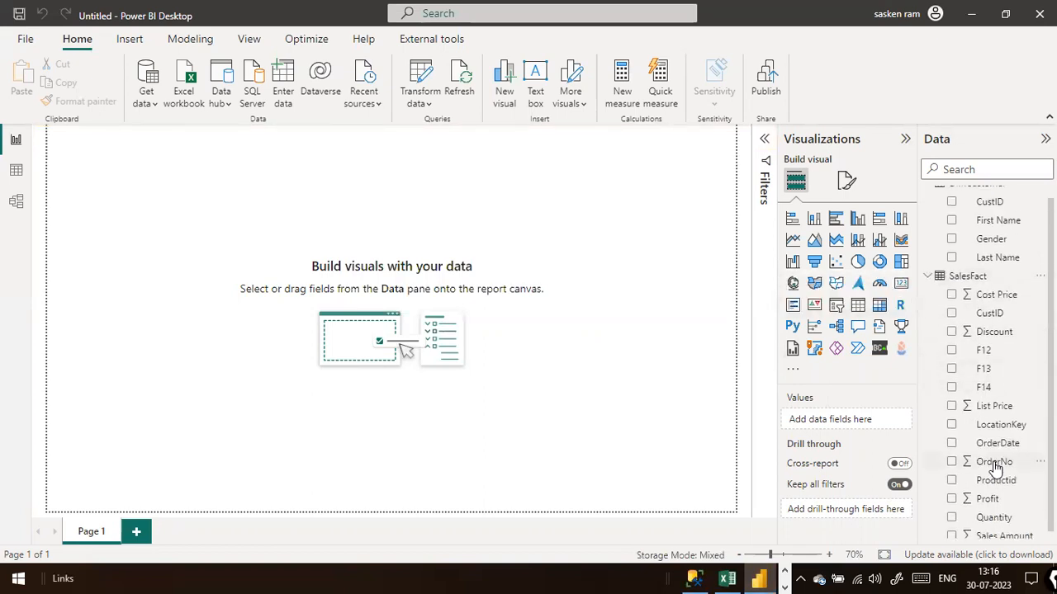
click(16, 170)
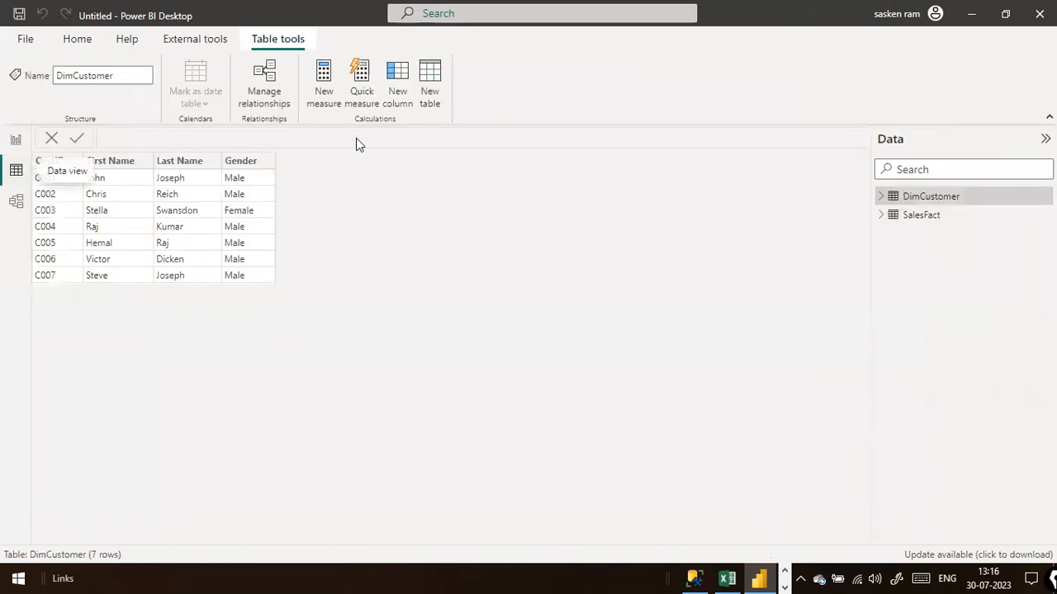
click(932, 221)
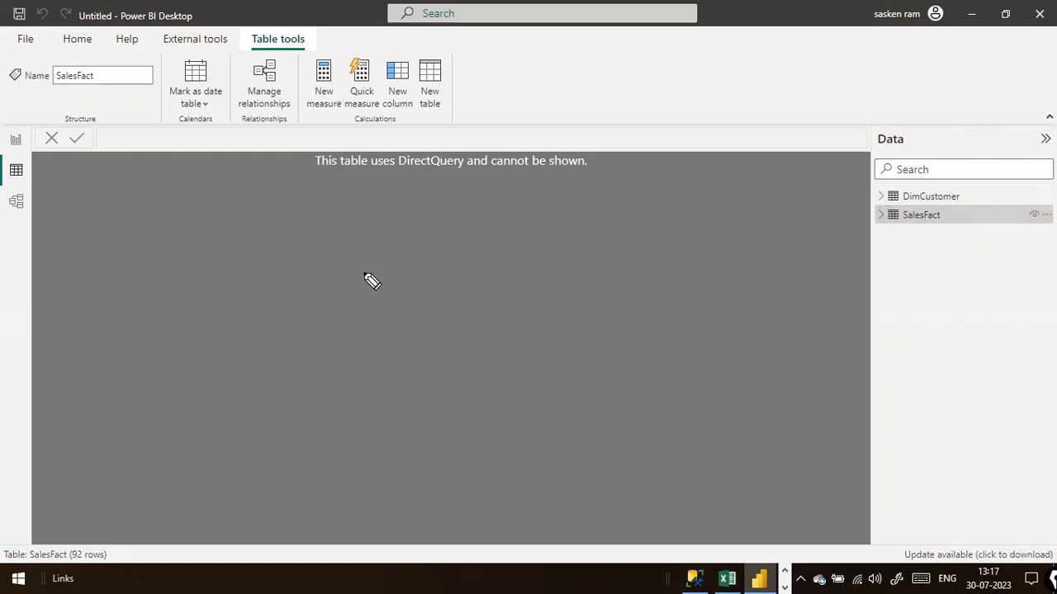
Sketch a red annotation of a column chart with a Sales axis and a region axis labelled N, S, E and W.
mouse_move(167, 245)
mouse_down()
mouse_move(156, 328)
mouse_move(334, 326)
mouse_move(294, 351)
mouse_up()
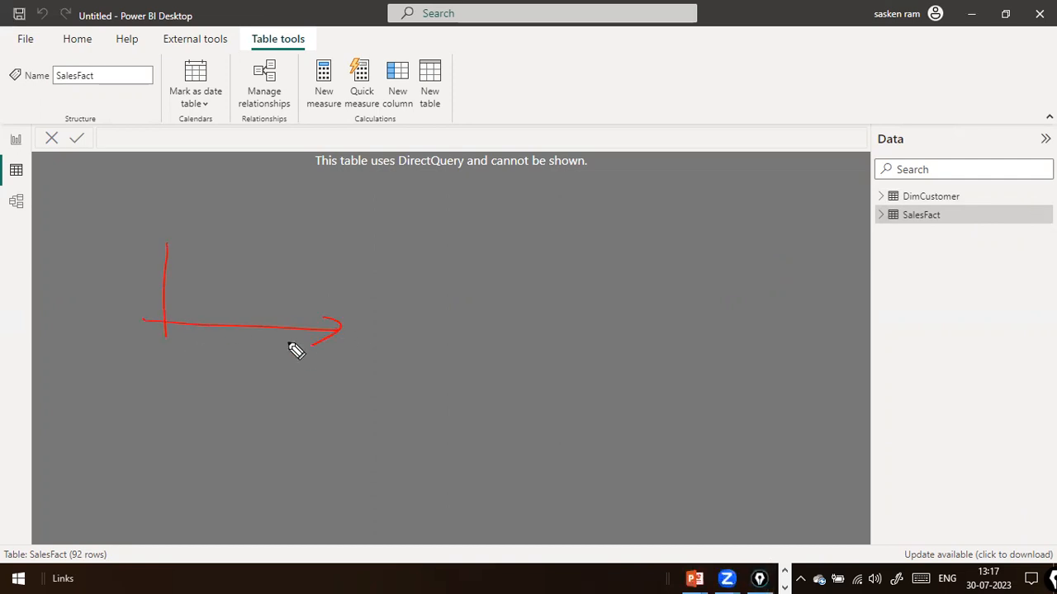
drag(156, 241, 173, 242)
mouse_move(188, 324)
mouse_down()
mouse_move(213, 324)
mouse_move(239, 265)
mouse_move(242, 319)
mouse_move(243, 266)
mouse_move(278, 314)
mouse_move(277, 330)
mouse_up()
mouse_move(108, 267)
mouse_down()
mouse_move(111, 281)
mouse_move(135, 279)
mouse_up()
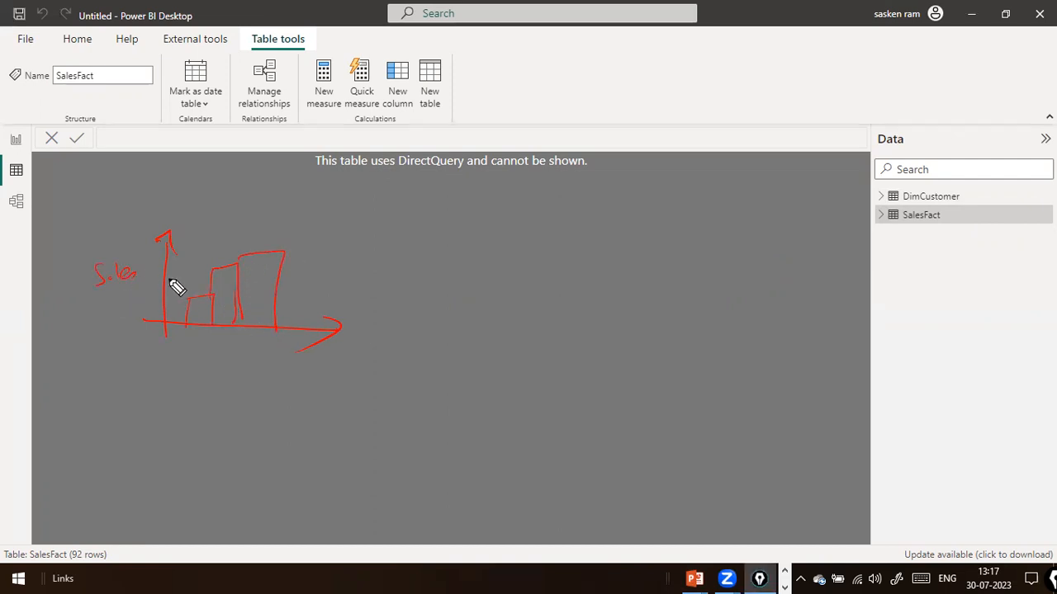
mouse_move(198, 382)
mouse_down()
mouse_move(233, 385)
mouse_move(200, 389)
mouse_move(231, 396)
mouse_move(257, 389)
mouse_up()
click(228, 365)
mouse_move(180, 338)
mouse_down()
mouse_move(185, 330)
mouse_move(254, 349)
mouse_move(305, 279)
mouse_move(314, 328)
mouse_move(304, 334)
mouse_up()
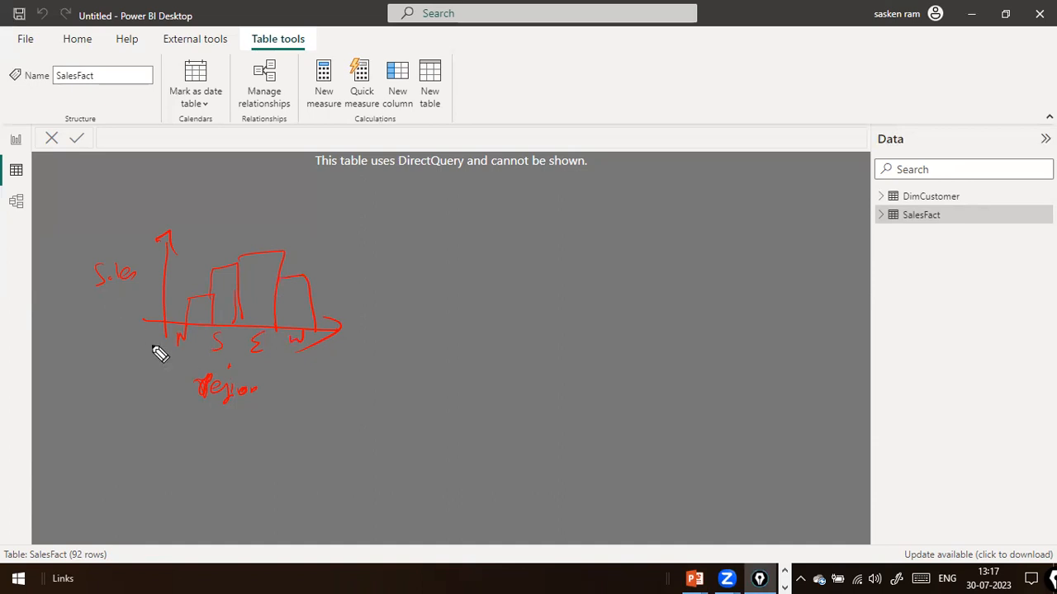
Handwrite a query selecting region and sum of Sales from SalesFact grouped by region, point an arrow at SalesFact and underline DirectQuery.
mouse_move(790, 239)
mouse_down()
mouse_move(860, 216)
mouse_move(841, 240)
mouse_up()
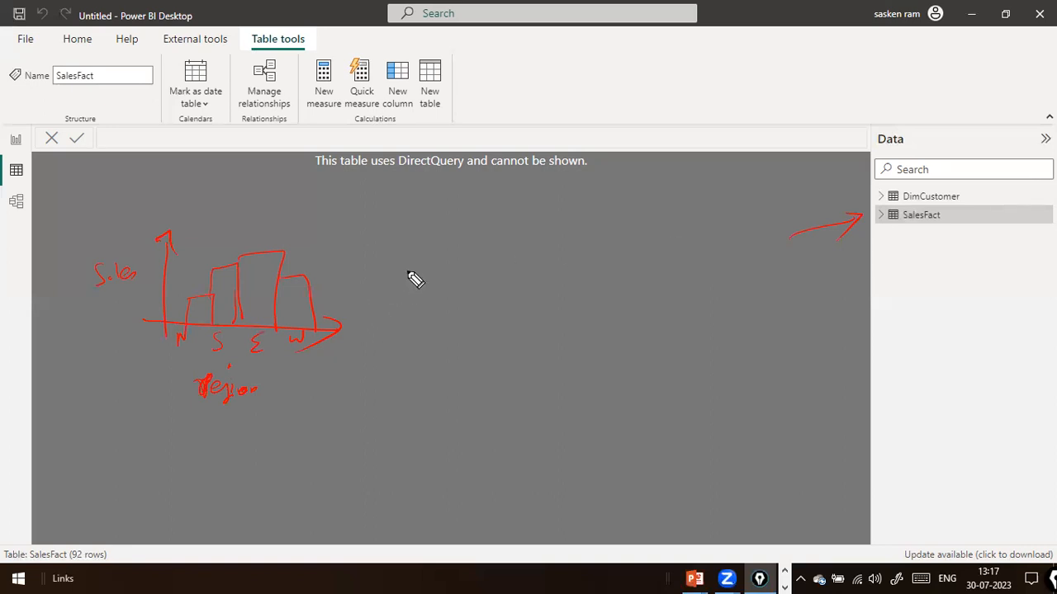
drag(400, 172, 463, 169)
mouse_move(503, 237)
mouse_down()
mouse_move(485, 258)
mouse_move(533, 257)
mouse_up()
drag(537, 252, 565, 257)
mouse_move(558, 248)
mouse_down()
mouse_move(636, 244)
mouse_move(649, 264)
mouse_move(751, 249)
mouse_up()
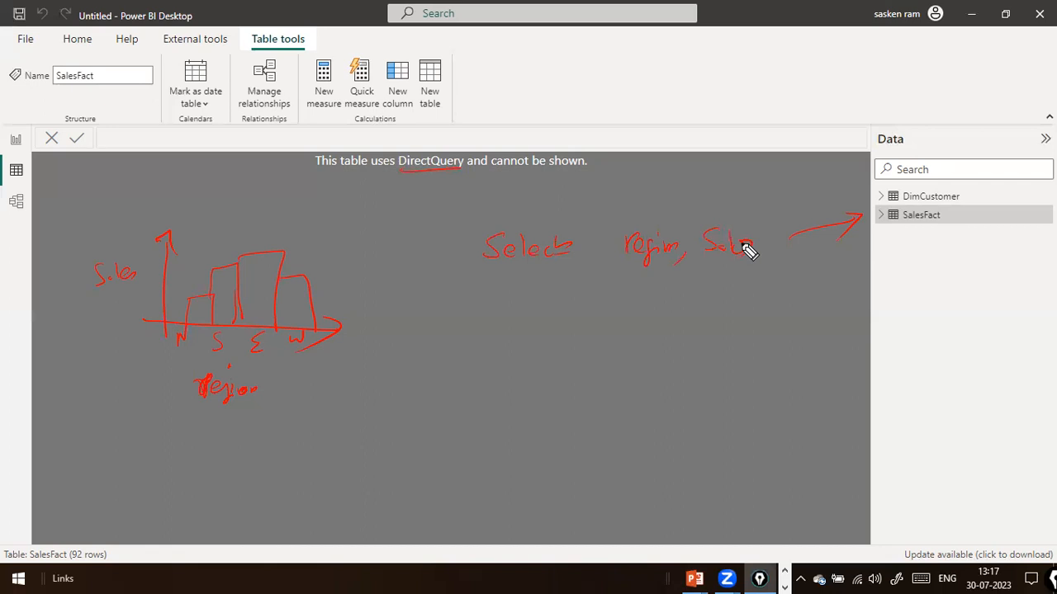
mouse_move(510, 279)
mouse_down()
mouse_move(495, 309)
mouse_move(591, 307)
mouse_up()
mouse_move(646, 286)
mouse_down()
mouse_move(633, 307)
mouse_move(667, 307)
mouse_up()
mouse_move(675, 285)
mouse_down()
mouse_move(674, 307)
mouse_move(701, 308)
mouse_move(705, 280)
mouse_move(753, 307)
mouse_up()
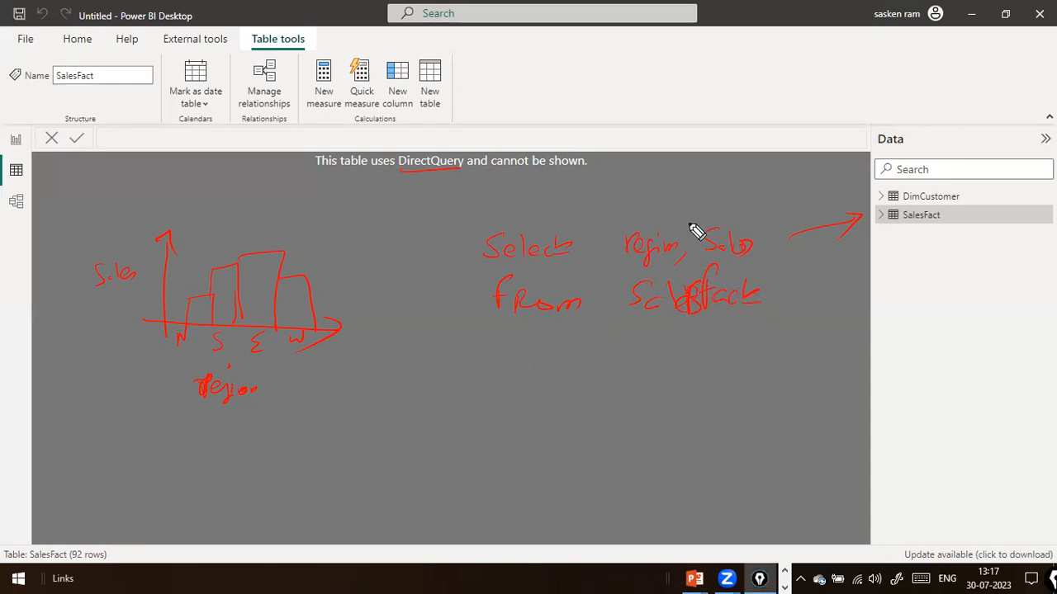
mouse_move(687, 234)
mouse_down()
mouse_move(702, 225)
mouse_move(702, 251)
mouse_up()
drag(760, 228, 763, 251)
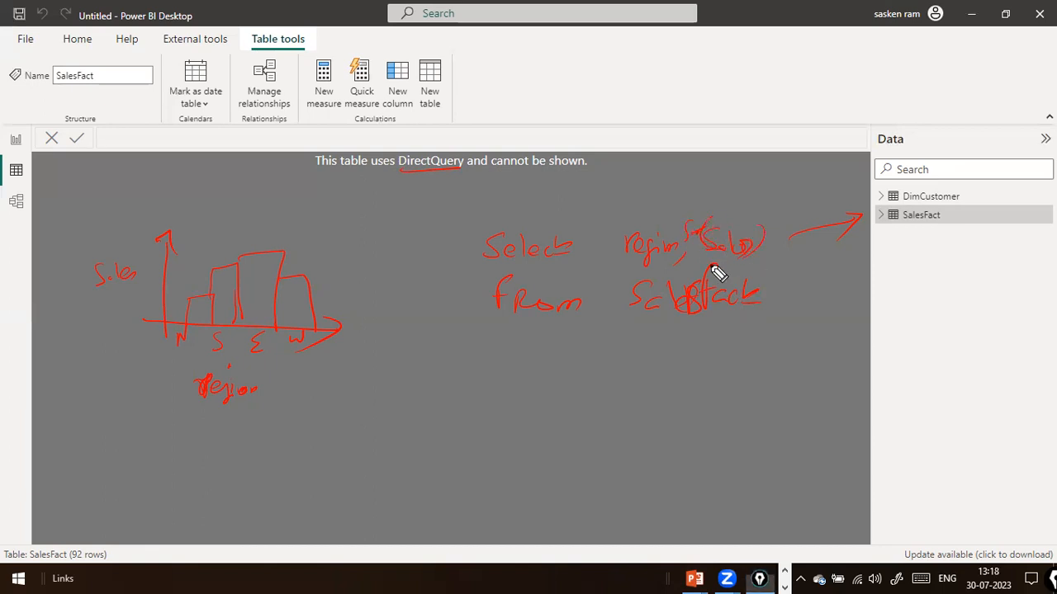
mouse_move(528, 338)
mouse_down()
mouse_move(556, 364)
mouse_move(652, 339)
mouse_move(703, 362)
mouse_move(730, 347)
mouse_up()
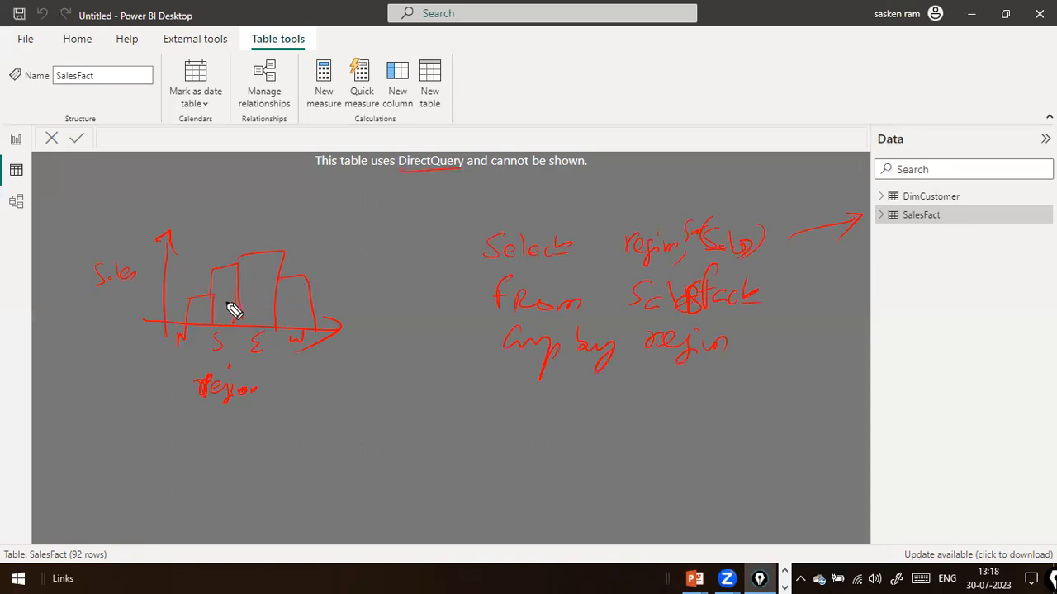
Emphasise the handwritten query with a frame and arrow, mark its matching chart labels and DirectQuery, and circle the SalesFact table.
drag(703, 258, 755, 256)
drag(132, 397, 190, 387)
drag(81, 324, 94, 295)
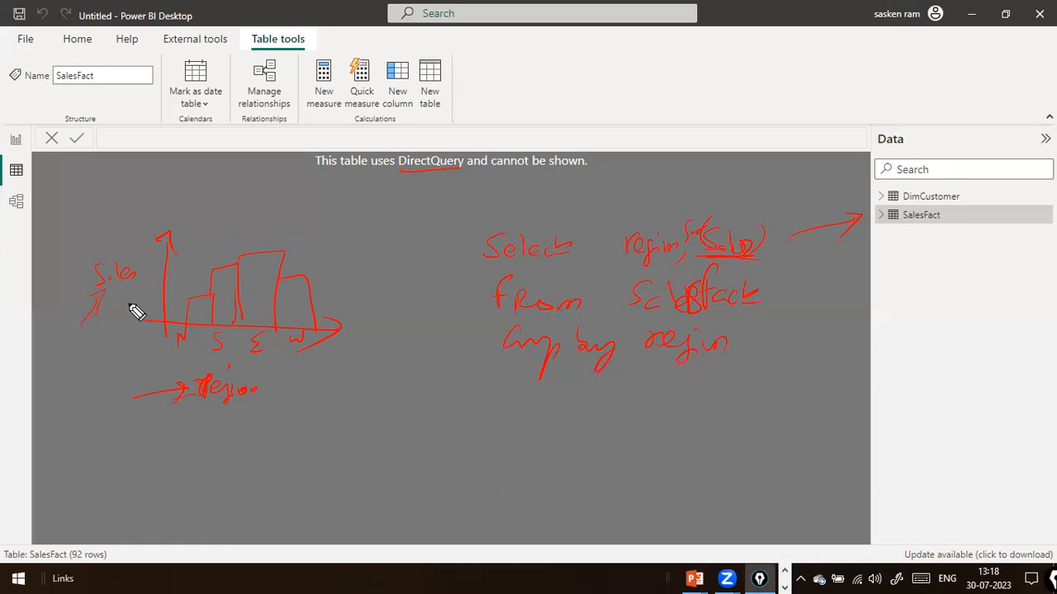
mouse_move(465, 217)
mouse_down()
mouse_move(467, 360)
mouse_move(738, 421)
mouse_move(773, 222)
mouse_move(510, 248)
mouse_up()
mouse_move(367, 234)
mouse_down()
mouse_move(401, 184)
mouse_move(413, 192)
mouse_up()
mouse_move(953, 211)
mouse_down()
mouse_move(880, 216)
mouse_move(908, 238)
mouse_move(957, 208)
mouse_up()
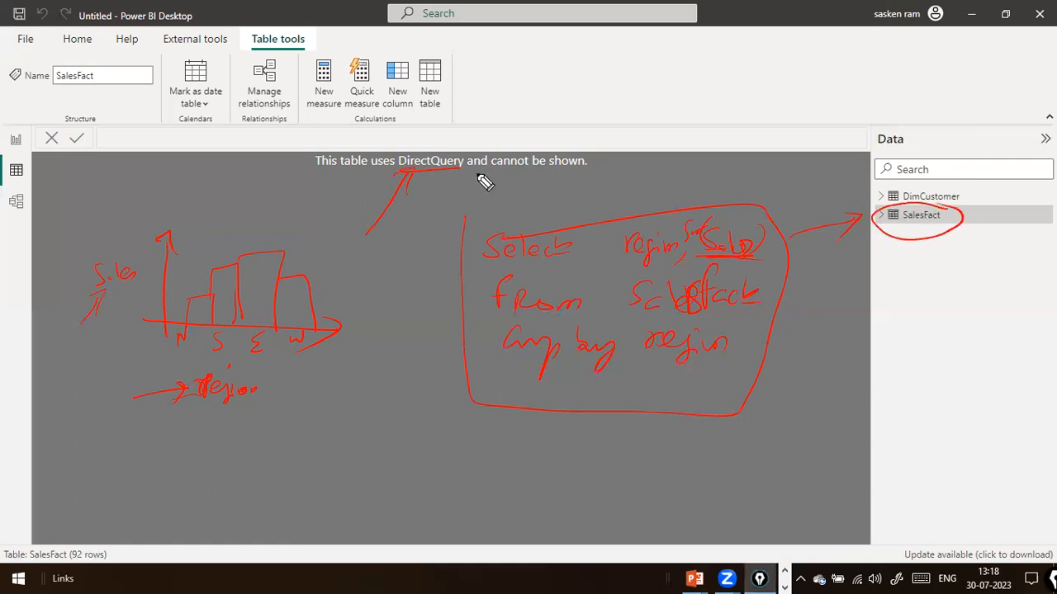
drag(407, 221, 457, 234)
drag(451, 223, 455, 244)
Draw a box labelled Sql server and an empty result box, linking query, server, result and chart with arrows.
mouse_move(483, 387)
mouse_down()
mouse_move(261, 425)
mouse_move(275, 440)
mouse_up()
mouse_move(121, 434)
mouse_down()
mouse_move(230, 502)
mouse_move(101, 425)
mouse_move(66, 445)
mouse_move(85, 469)
mouse_up()
mouse_move(91, 412)
mouse_down()
mouse_move(110, 427)
mouse_move(162, 404)
mouse_up()
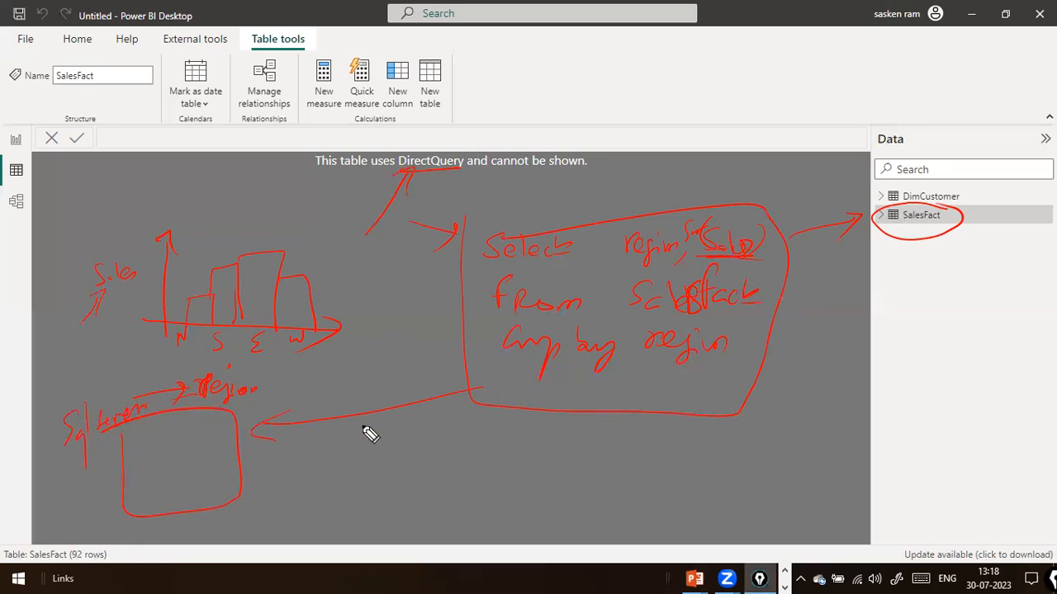
mouse_move(239, 494)
mouse_down()
mouse_move(354, 524)
mouse_move(495, 520)
mouse_up()
drag(513, 438, 513, 454)
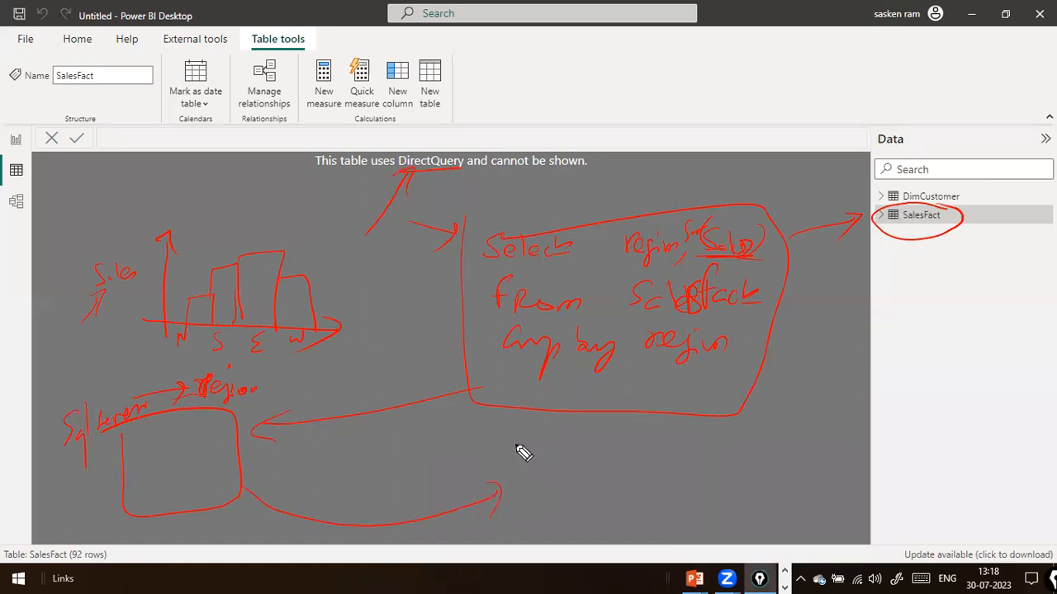
mouse_move(521, 508)
mouse_down()
mouse_move(682, 496)
mouse_move(475, 424)
mouse_up()
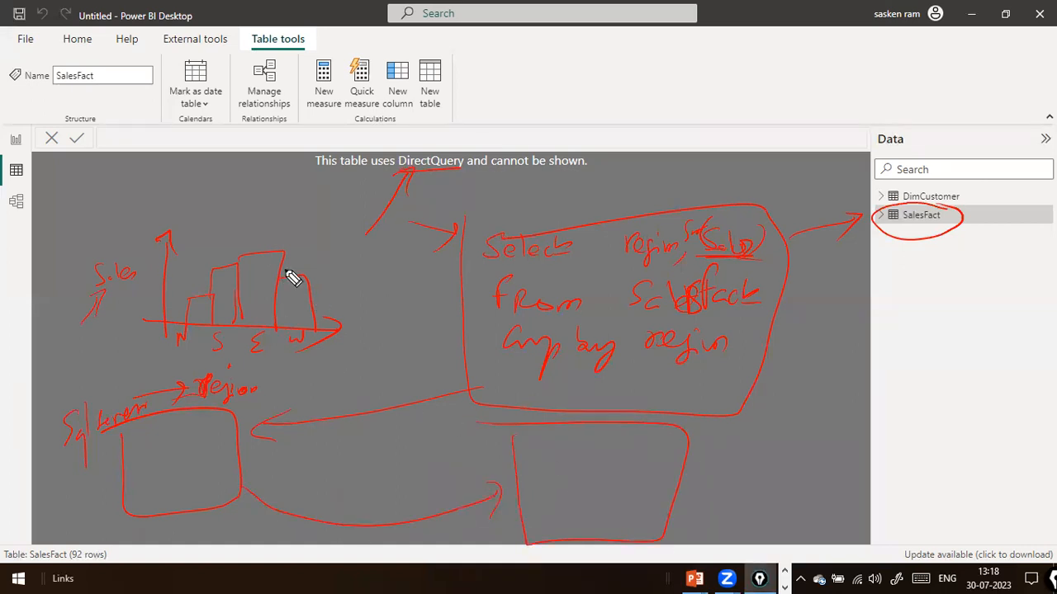
mouse_move(384, 250)
mouse_down()
mouse_move(293, 191)
mouse_move(272, 188)
mouse_move(235, 217)
mouse_up()
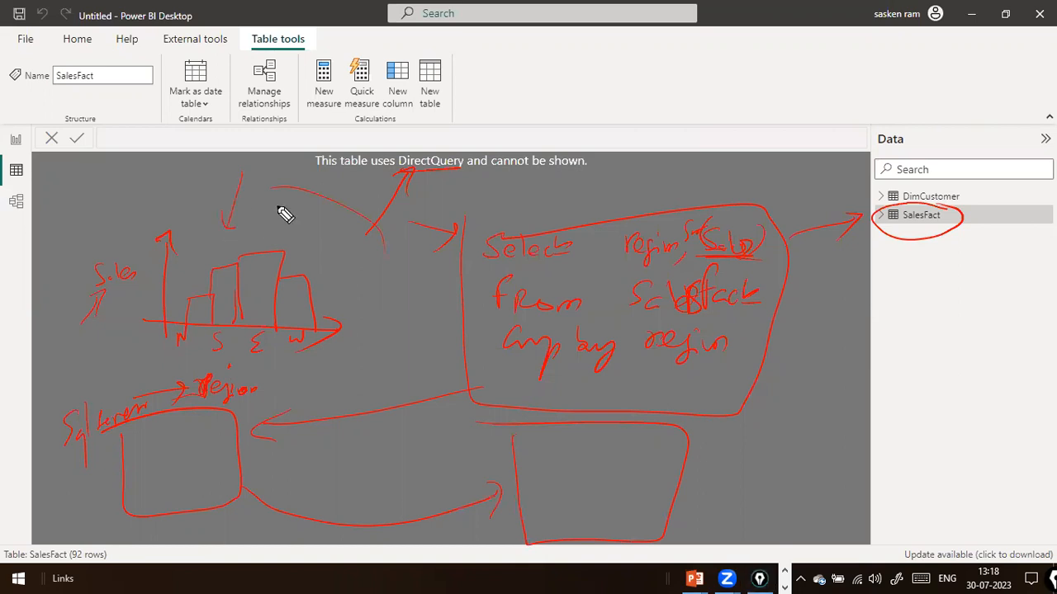
Sketch Sales and region axes in the result box, add a SalesFact table inside the server box and circle SalesFact again.
mouse_move(547, 460)
mouse_down()
mouse_move(544, 507)
mouse_move(642, 502)
mouse_move(545, 471)
mouse_up()
mouse_move(583, 518)
mouse_down()
mouse_move(618, 545)
mouse_move(648, 529)
mouse_up()
mouse_move(525, 483)
mouse_down()
mouse_move(505, 474)
mouse_move(504, 483)
mouse_move(541, 468)
mouse_up()
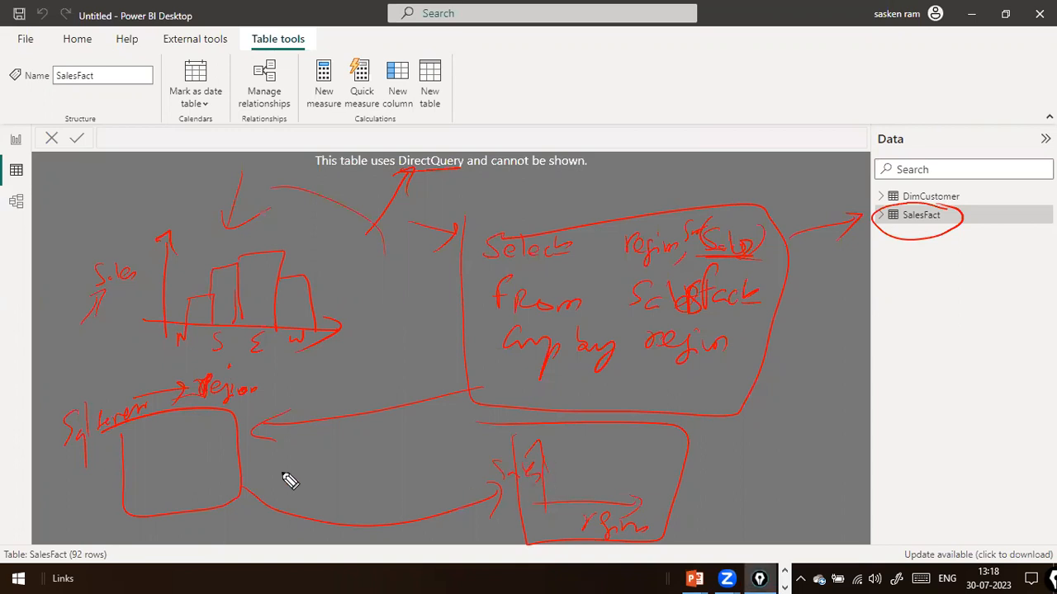
mouse_move(149, 456)
mouse_down()
mouse_move(165, 498)
mouse_move(142, 454)
mouse_move(160, 429)
mouse_move(214, 411)
mouse_move(203, 427)
mouse_up()
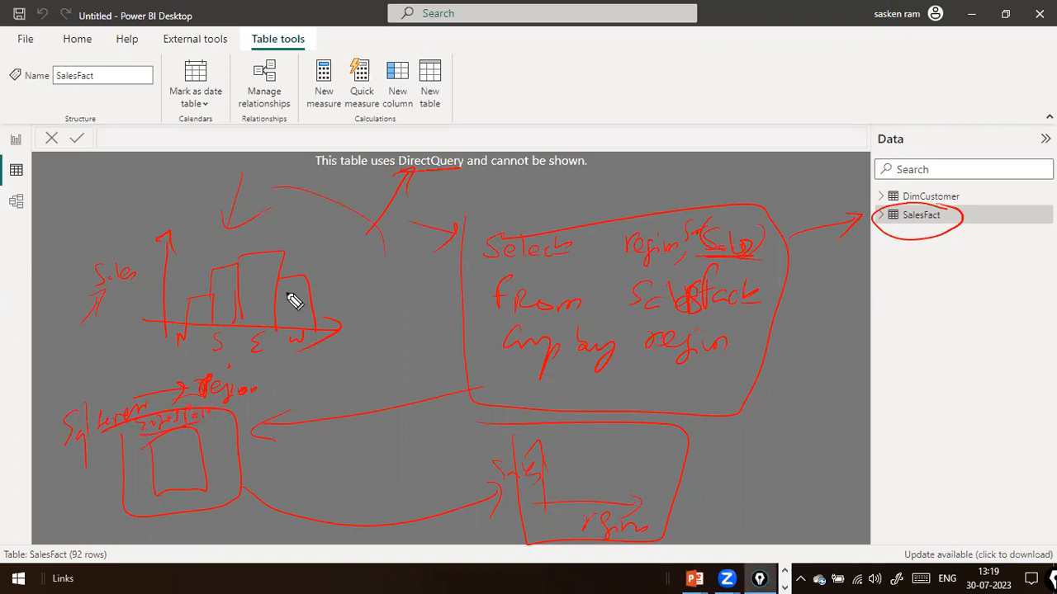
mouse_move(943, 217)
mouse_down()
mouse_move(908, 255)
mouse_move(858, 221)
mouse_up()
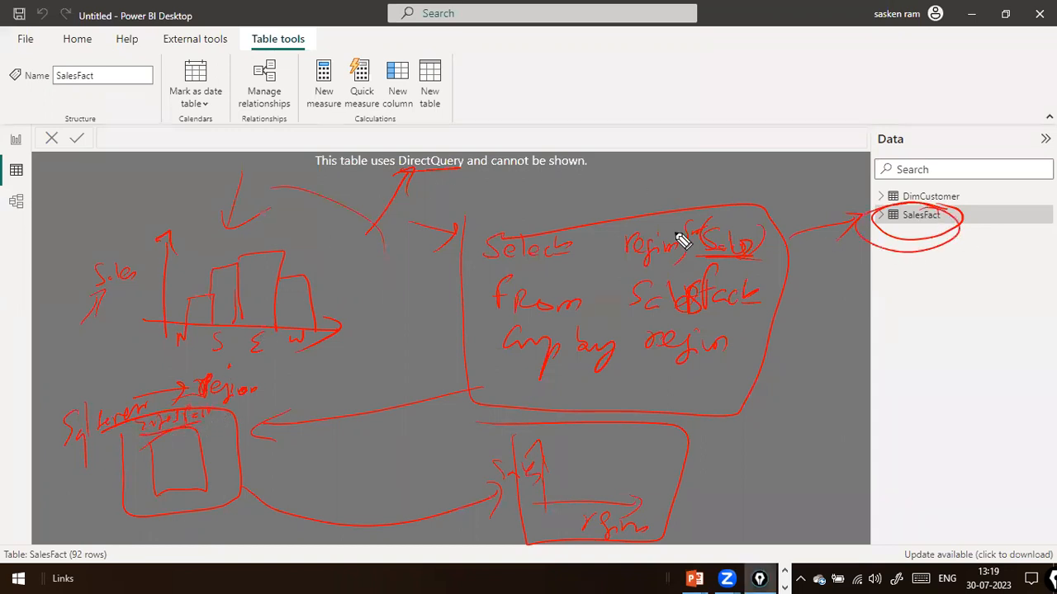
Add rows to the sketched server table, a PBI label and second arrow to the server, and tick Sql server, DimCustomer and DirectQuery.
mouse_move(175, 453)
mouse_down()
mouse_move(189, 460)
mouse_move(203, 443)
mouse_up()
drag(42, 453, 85, 448)
drag(521, 418, 561, 411)
mouse_move(495, 404)
mouse_down()
mouse_move(507, 405)
mouse_move(483, 394)
mouse_move(264, 424)
mouse_move(275, 438)
mouse_up()
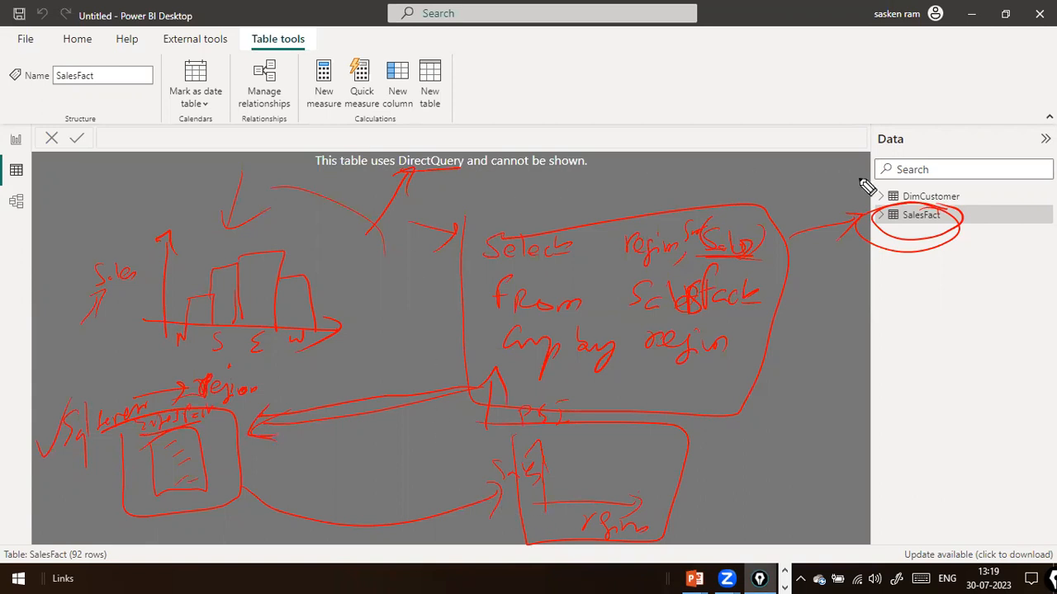
drag(966, 199, 984, 186)
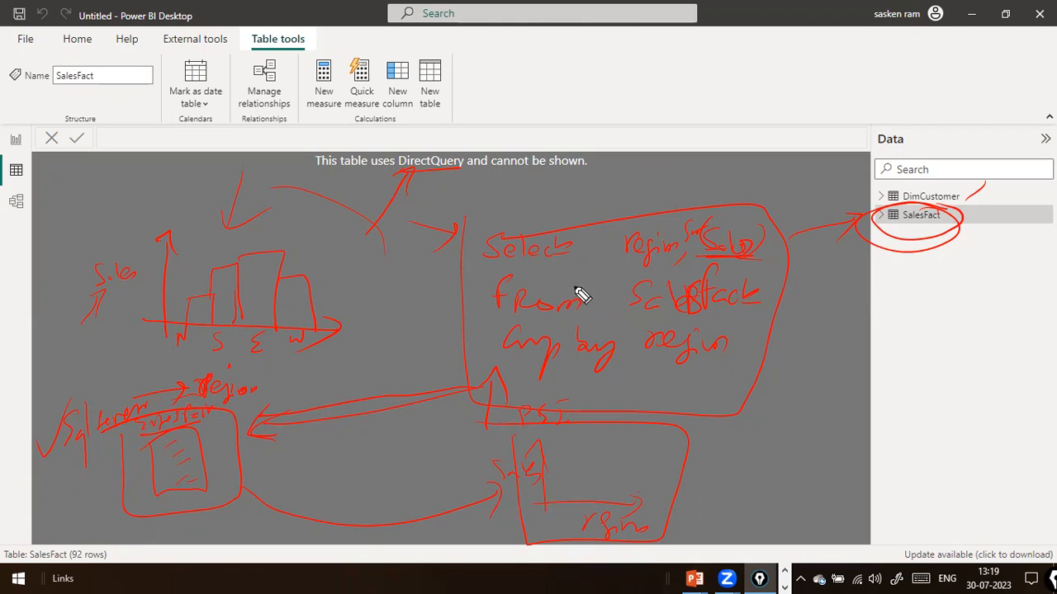
drag(438, 171, 497, 130)
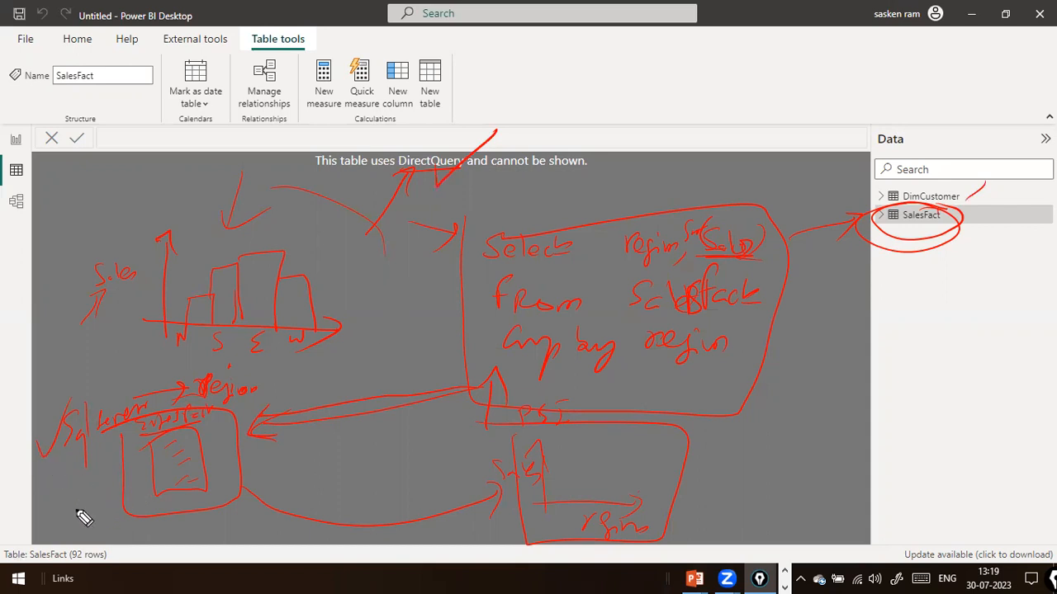
Write and circle a billions note beside the server box, tick the chart's regions, and note regional values such as N 10K by the return arrow.
mouse_move(64, 505)
mouse_down()
mouse_move(78, 514)
mouse_move(85, 484)
mouse_move(132, 498)
mouse_move(116, 486)
mouse_move(123, 537)
mouse_move(158, 530)
mouse_up()
mouse_move(137, 488)
mouse_down()
mouse_move(141, 561)
mouse_move(139, 487)
mouse_up()
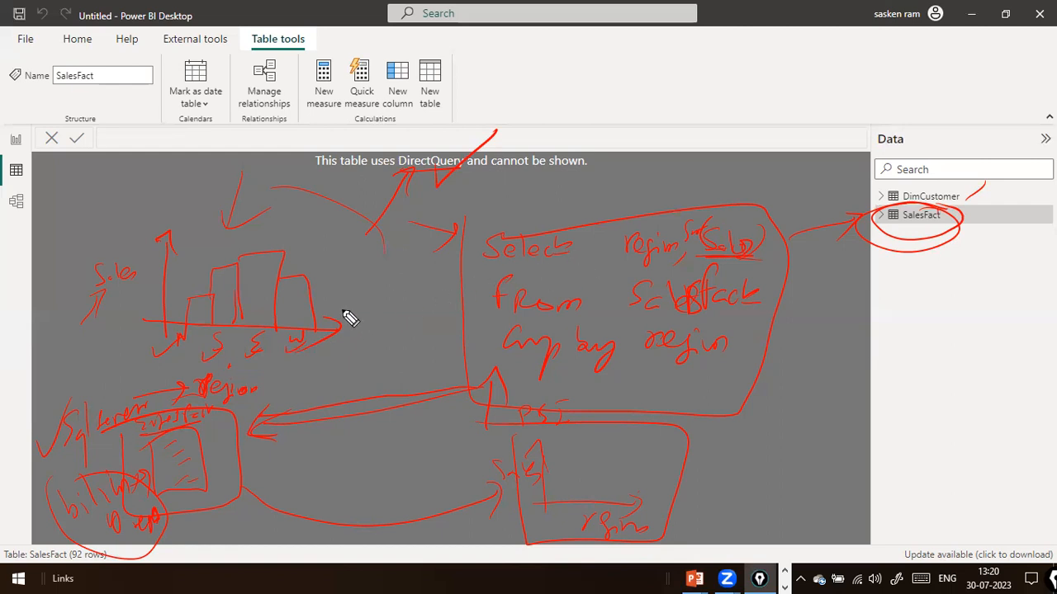
mouse_move(307, 500)
mouse_down()
mouse_move(319, 487)
mouse_move(366, 484)
mouse_move(366, 512)
mouse_move(392, 498)
mouse_move(401, 505)
mouse_up()
drag(336, 534, 366, 553)
drag(369, 523, 428, 542)
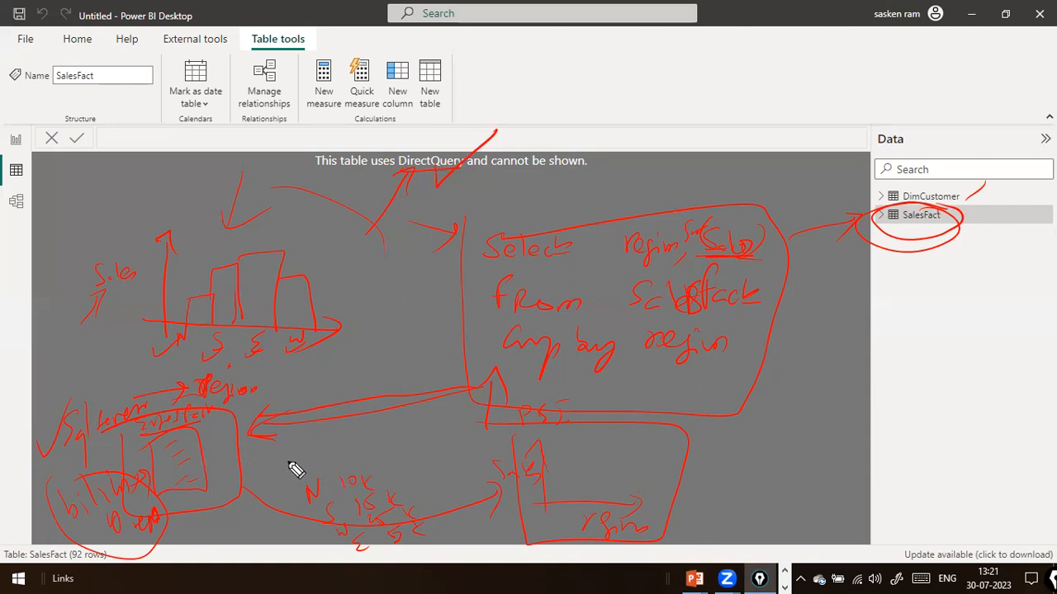
Circle the 10K value by the return arrow and the sum of sales in the query, and add a circled value note beneath the server box.
mouse_move(369, 468)
mouse_down()
mouse_move(366, 476)
mouse_move(368, 468)
mouse_up()
mouse_move(720, 211)
mouse_down()
mouse_move(768, 248)
mouse_move(693, 247)
mouse_up()
drag(185, 530, 223, 528)
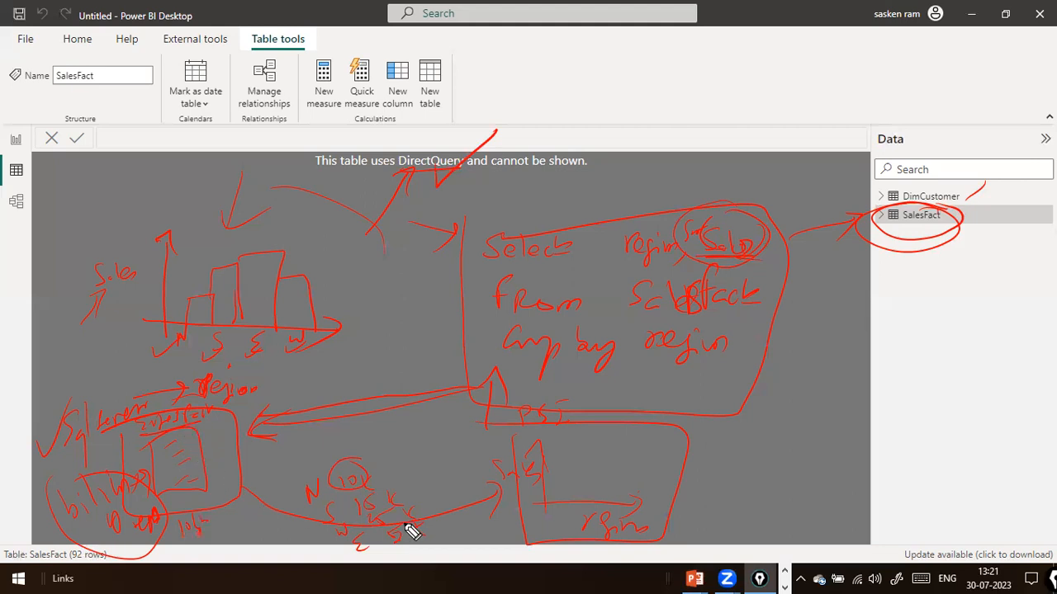
drag(194, 506, 221, 516)
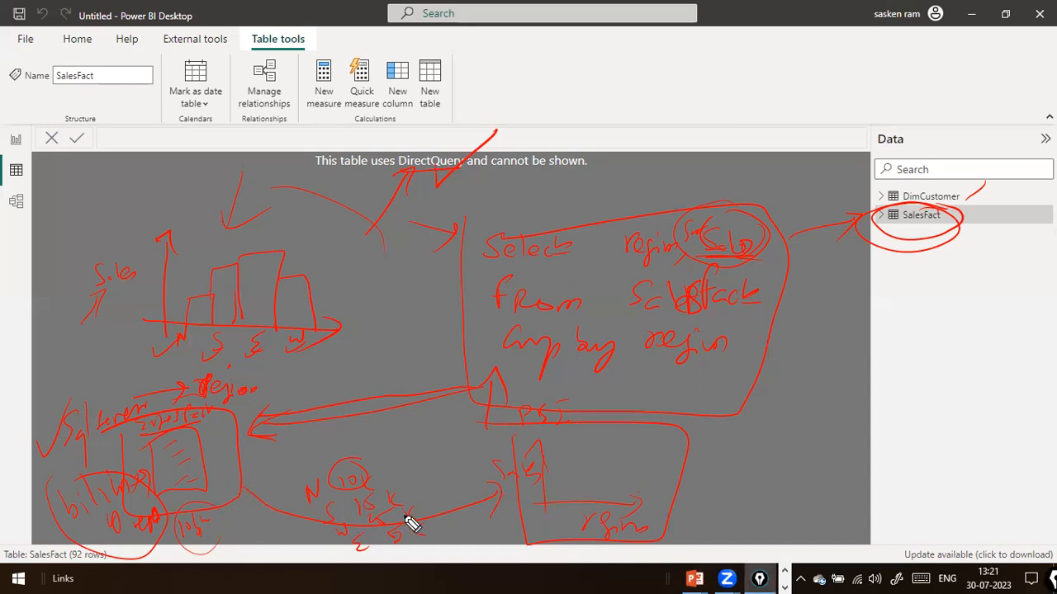
Write a 4 rows note by the return arrow, circle the regional values and the Sales axis label, and link them with arrows.
drag(410, 462, 466, 458)
mouse_move(578, 532)
mouse_down()
mouse_move(448, 558)
mouse_move(283, 487)
mouse_move(358, 537)
mouse_move(408, 493)
mouse_up()
mouse_move(512, 492)
mouse_down()
mouse_move(531, 472)
mouse_move(487, 471)
mouse_up()
mouse_move(306, 448)
mouse_down()
mouse_move(418, 550)
mouse_move(350, 460)
mouse_move(479, 492)
mouse_move(338, 550)
mouse_move(376, 495)
mouse_up()
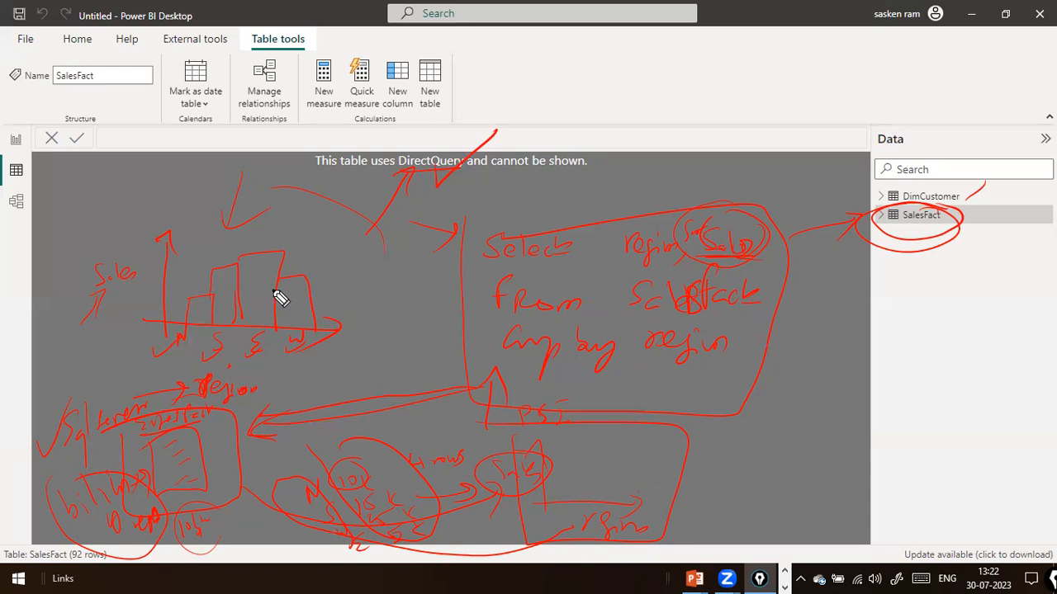
Write a boxed Query folding note with an arrow pointing to DirectQuery, and clear all annotations from the screen.
mouse_move(66, 184)
mouse_down()
mouse_move(56, 197)
mouse_move(76, 203)
mouse_move(213, 193)
mouse_move(52, 189)
mouse_move(205, 208)
mouse_move(377, 165)
mouse_move(347, 198)
mouse_up()
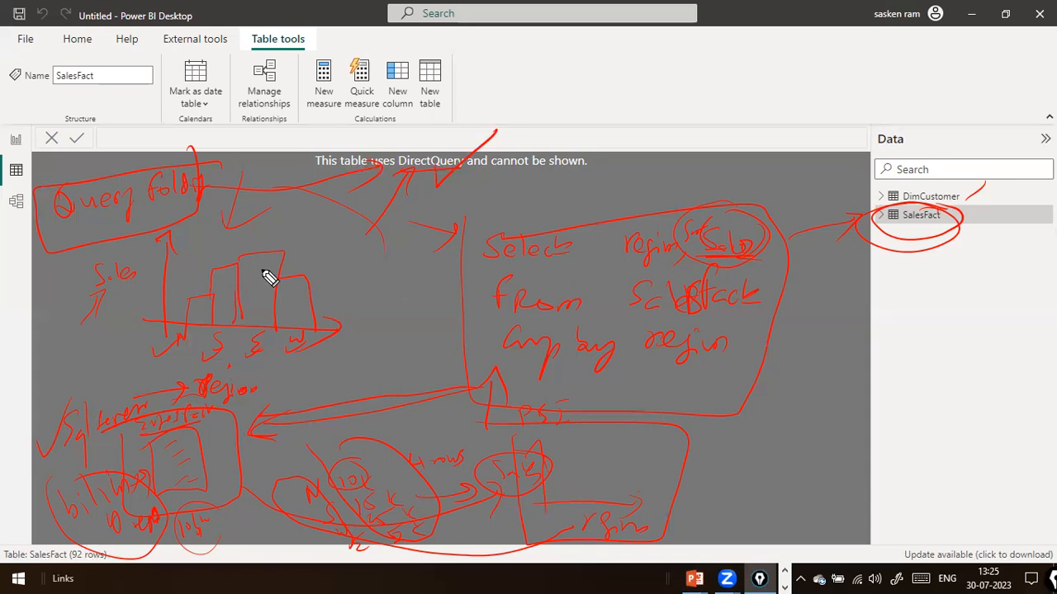
key(e)
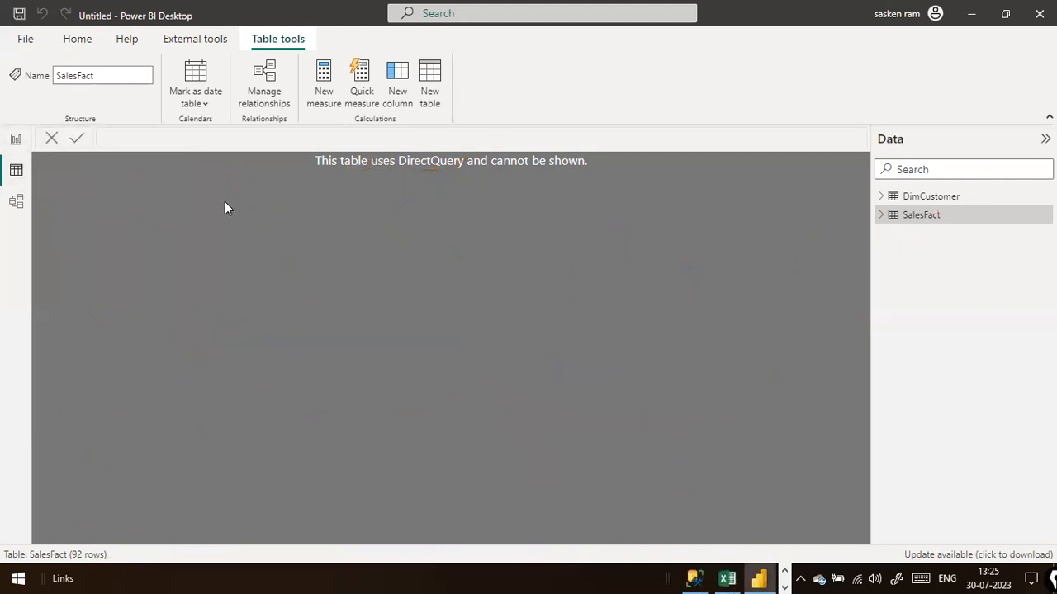
Return to the report view, open the Power Query Editor and select the SalesFact query.
click(23, 143)
click(421, 100)
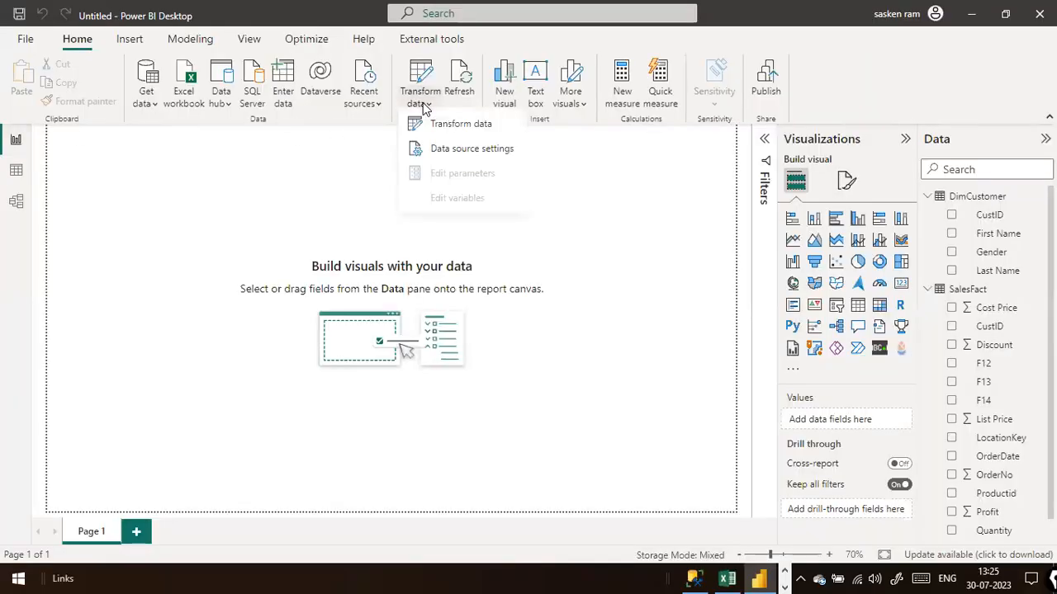
click(168, 302)
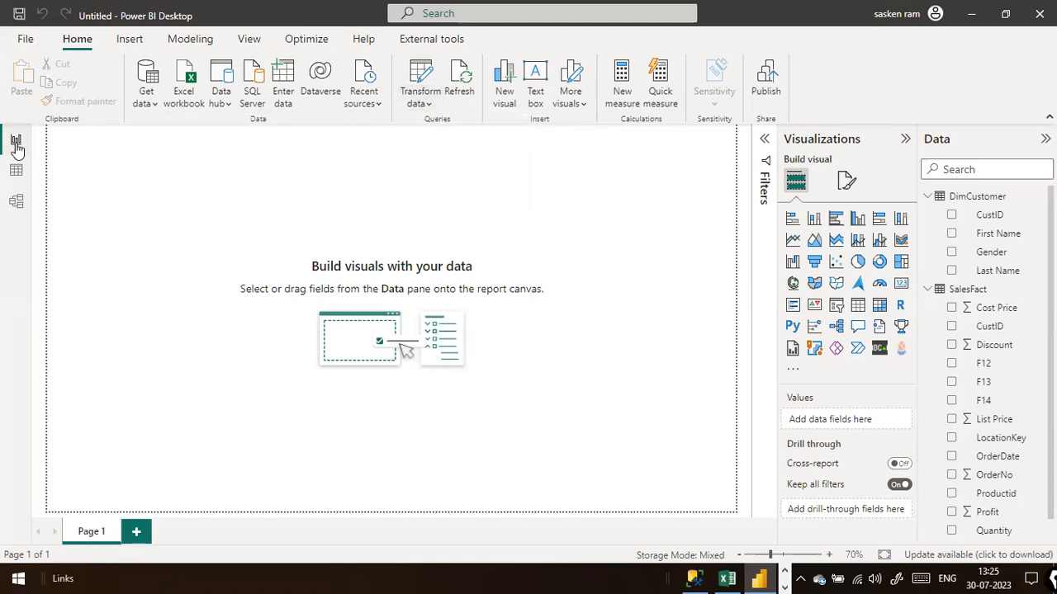
click(431, 103)
click(438, 132)
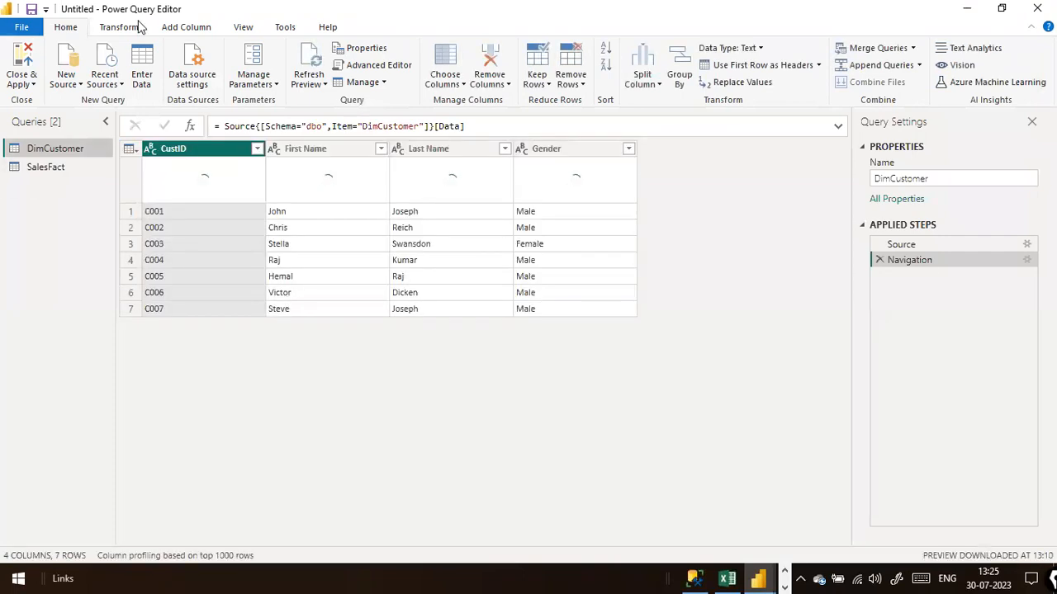
click(69, 168)
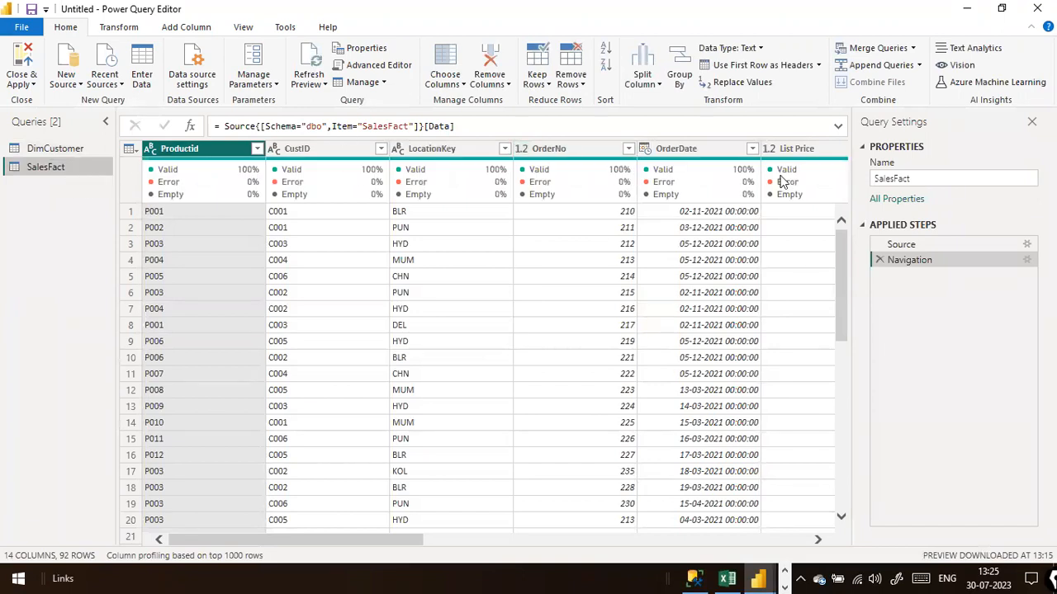
View the native query behind SalesFact's Navigation step, highlight its select statement and close it.
right_click(915, 263)
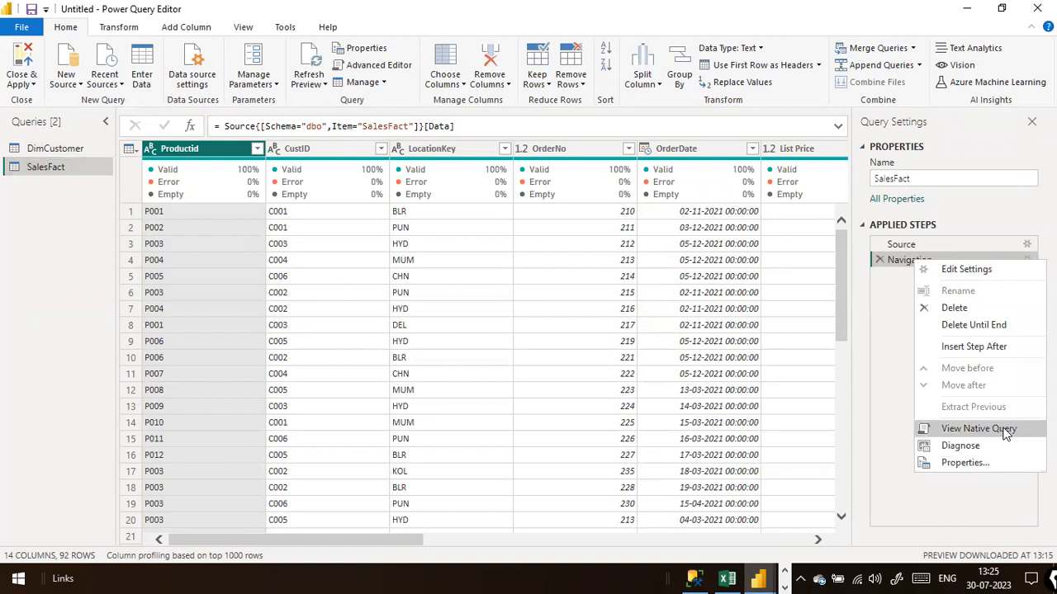
click(974, 428)
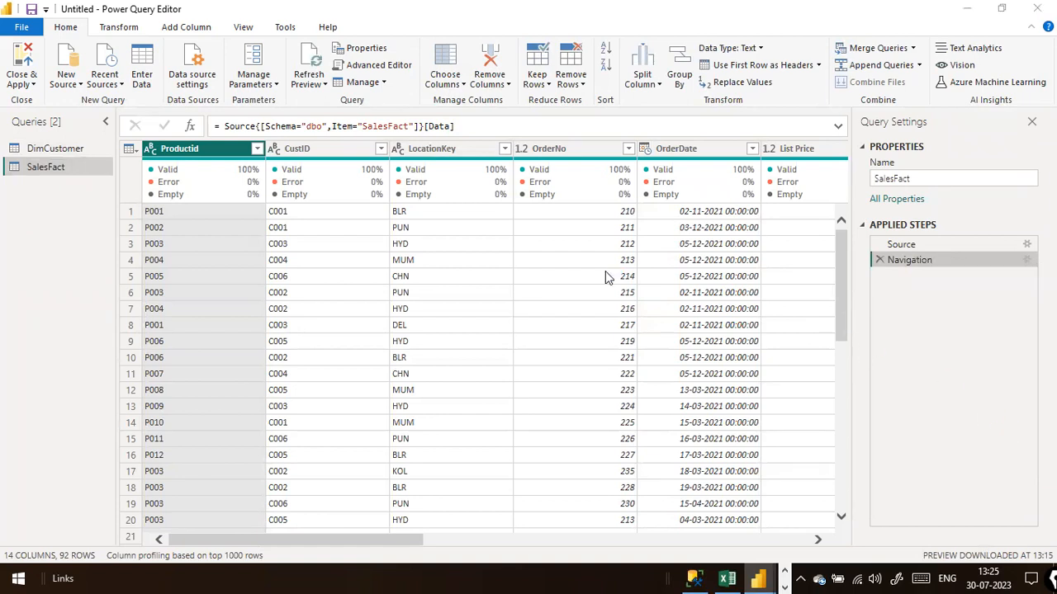
drag(603, 276, 207, 116)
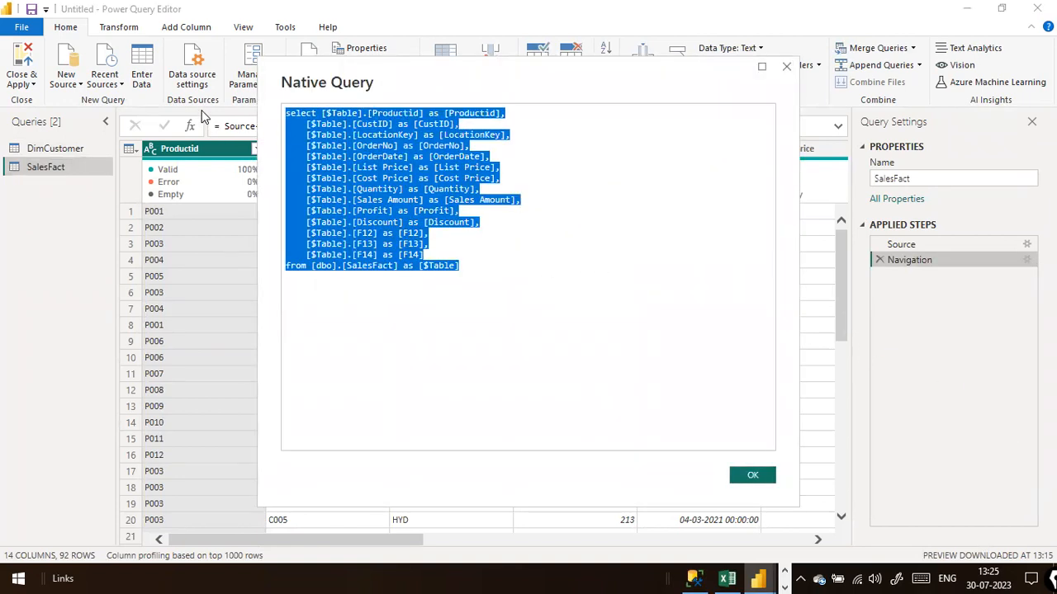
click(640, 274)
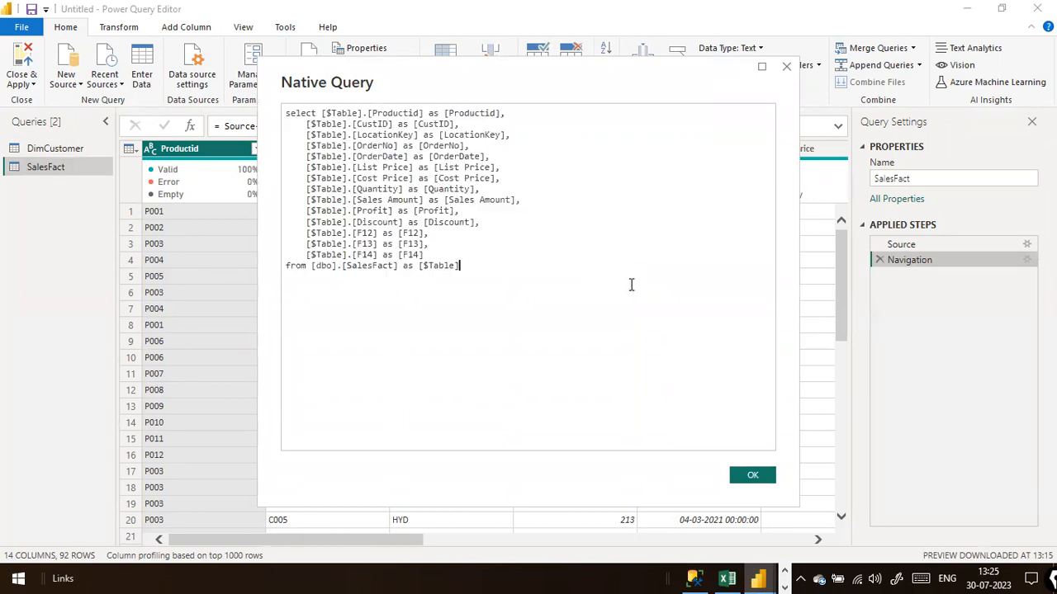
drag(630, 286, 201, 123)
click(502, 199)
click(755, 483)
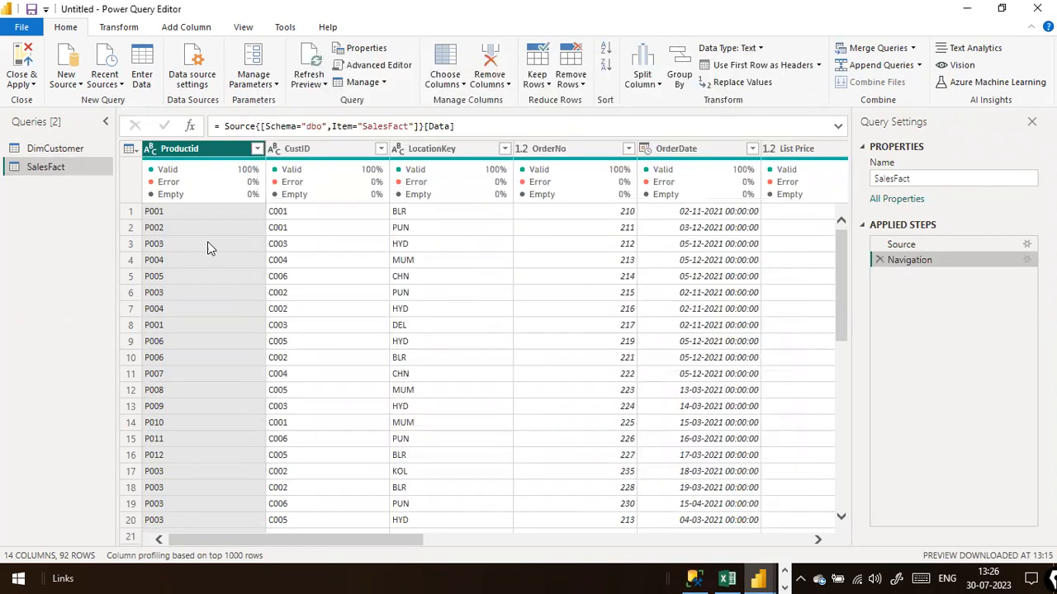
Reopen the native query of the Navigation step, select its entire text and dismiss the dialog.
right_click(923, 260)
click(973, 437)
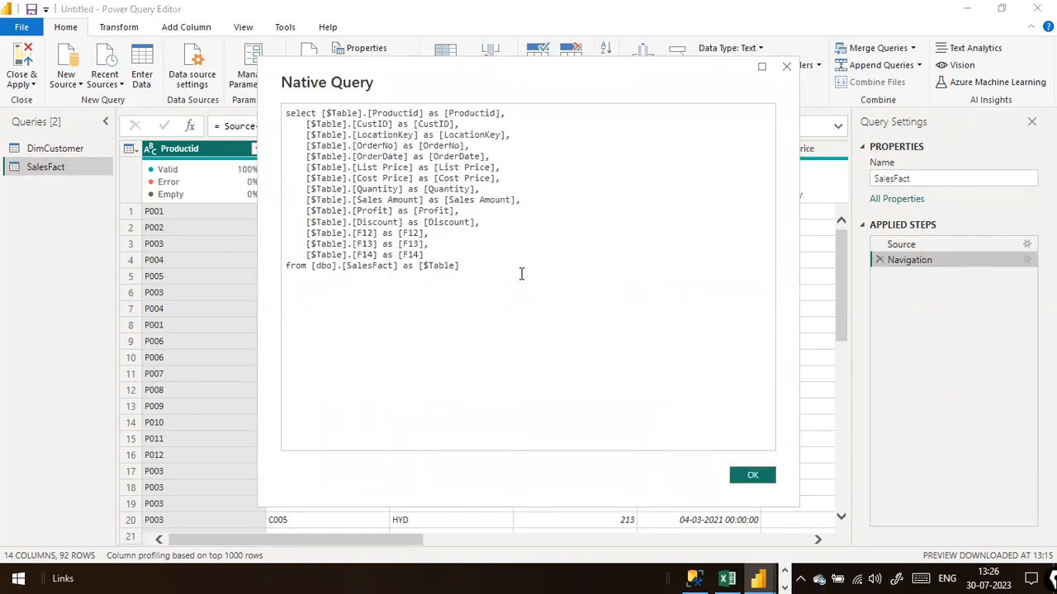
key(ctrl+a)
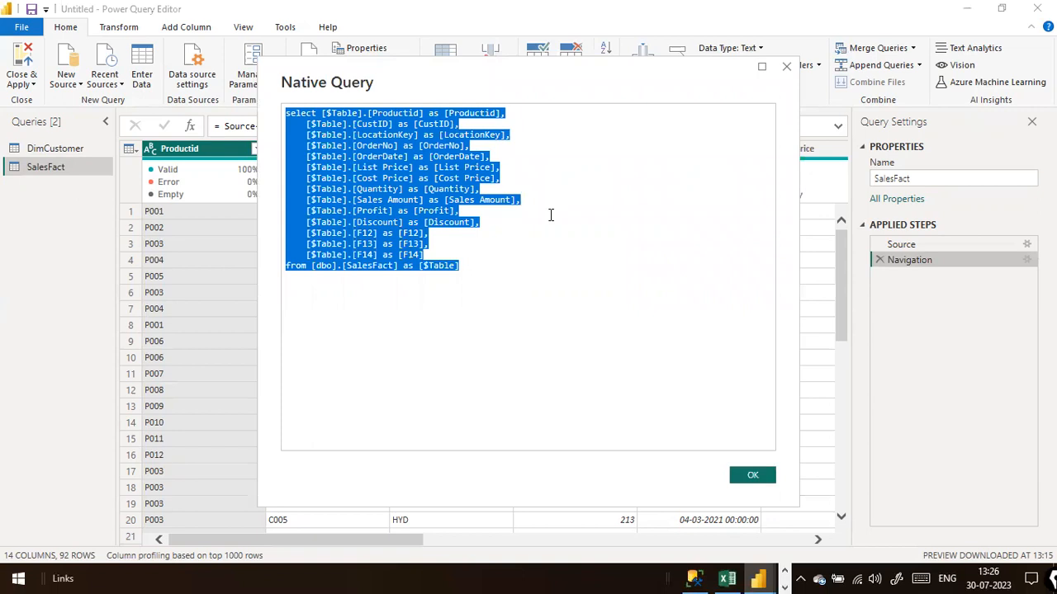
click(753, 475)
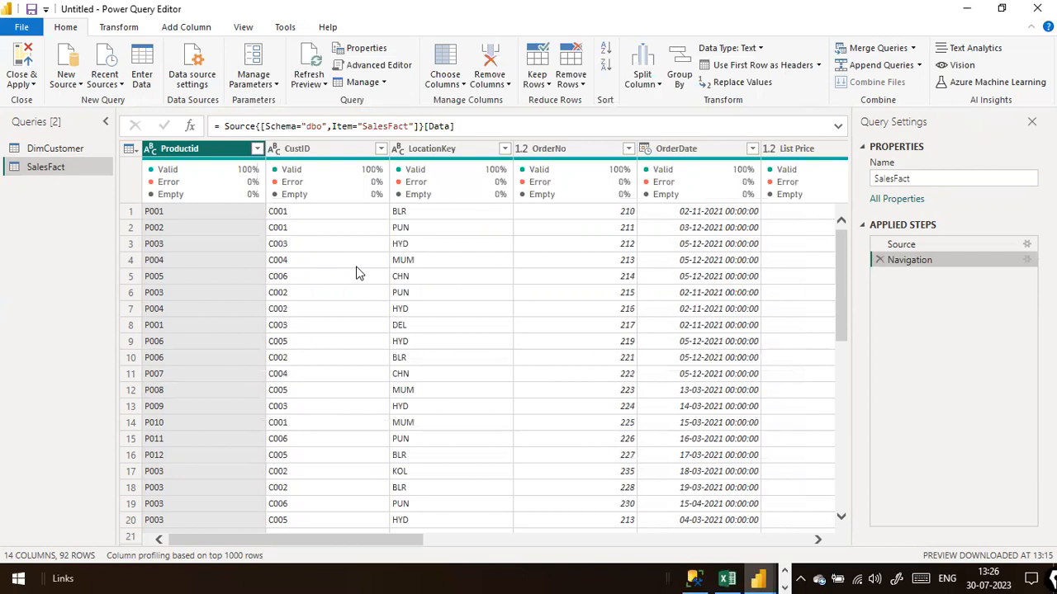
Look through the SalesFact preview rows, and close the Power Query Editor applying pending changes.
scroll(357, 272, down, 10)
scroll(357, 272, up, 7)
scroll(357, 272, up, 5)
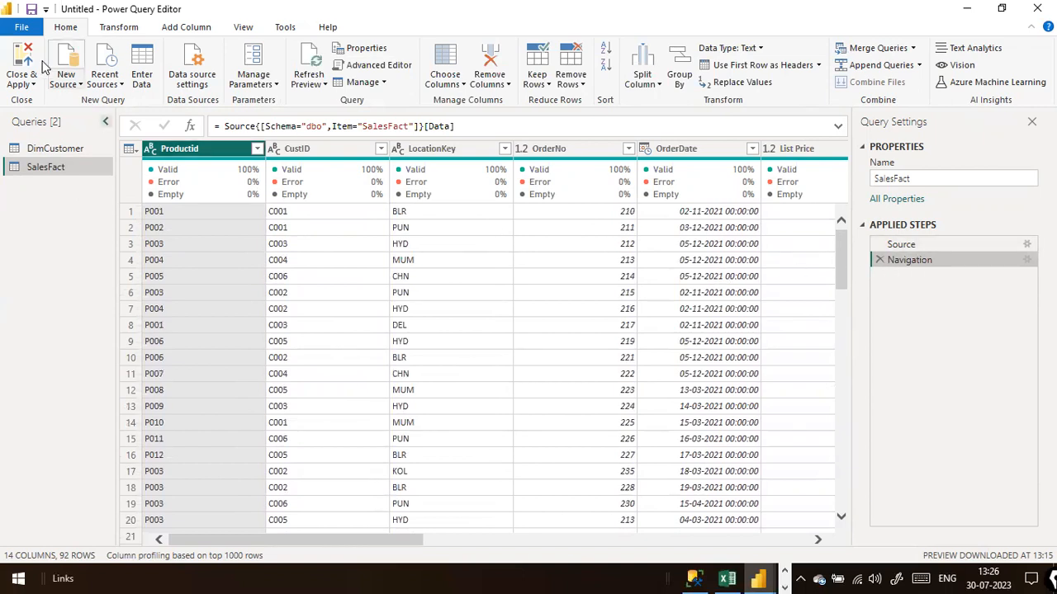
click(23, 27)
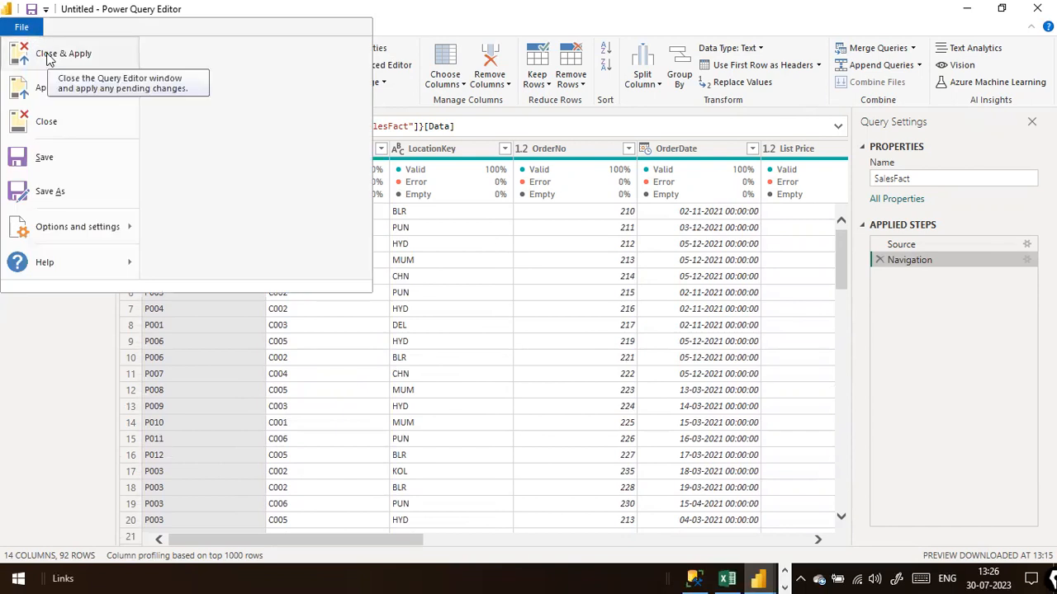
click(49, 58)
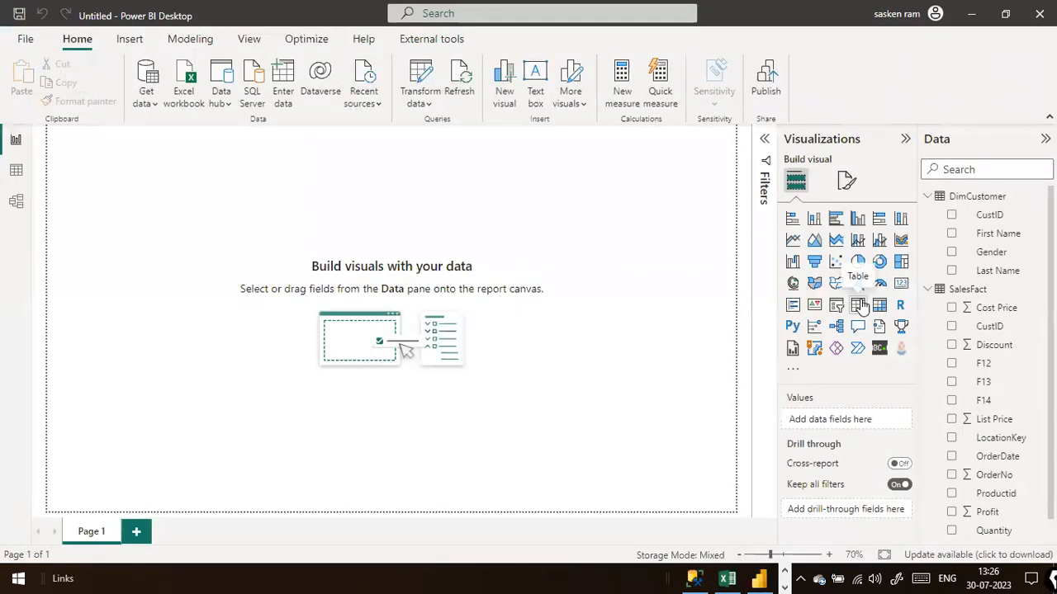
Collapse the DimCustomer and SalesFact field lists, and move the SalesFact card closer to DimCustomer in the model view.
click(927, 290)
click(927, 196)
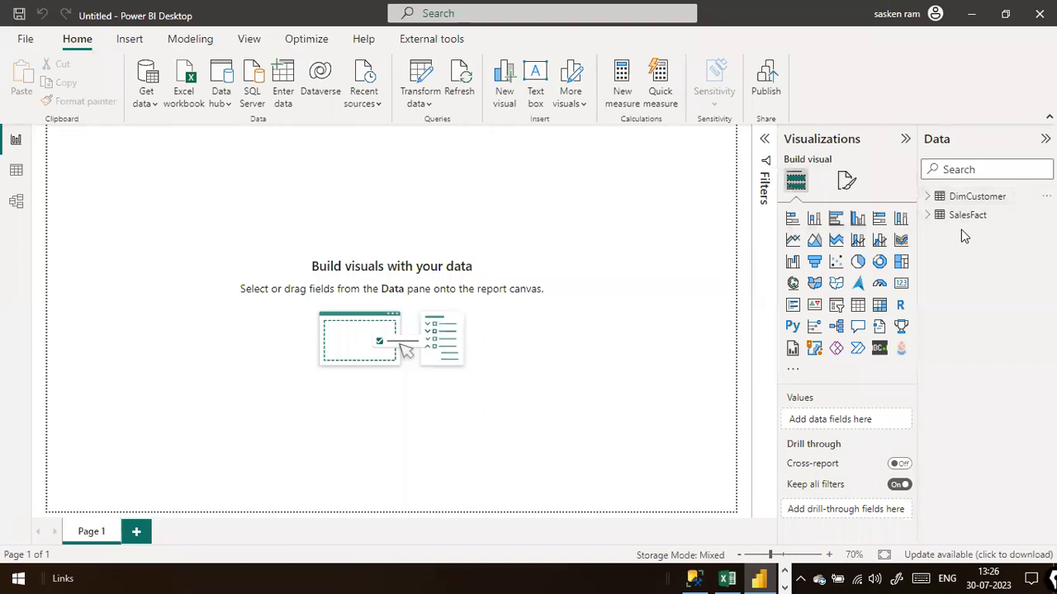
click(20, 203)
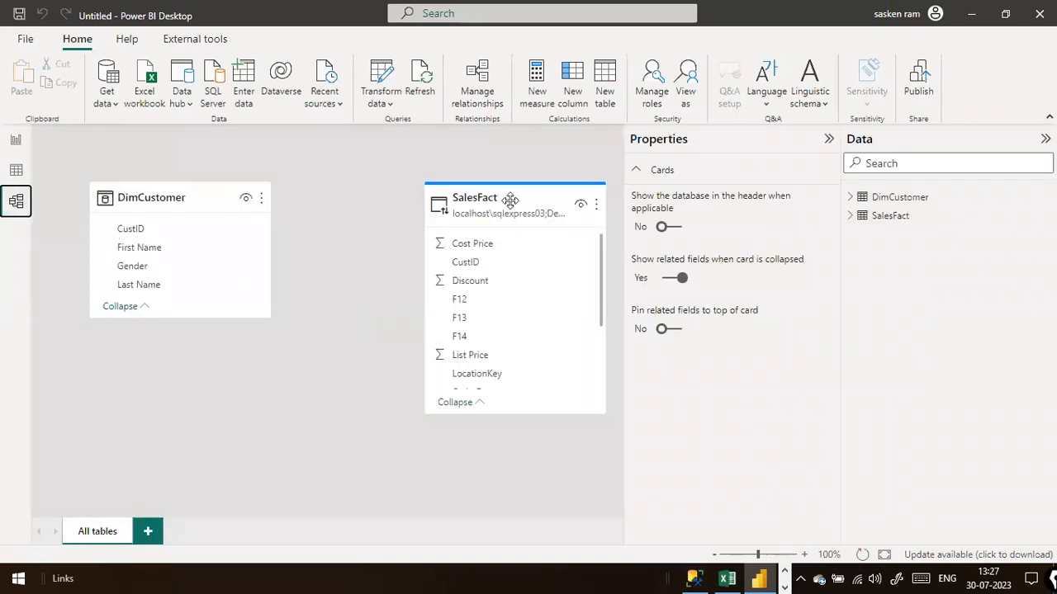
mouse_move(493, 200)
drag(493, 200, 459, 200)
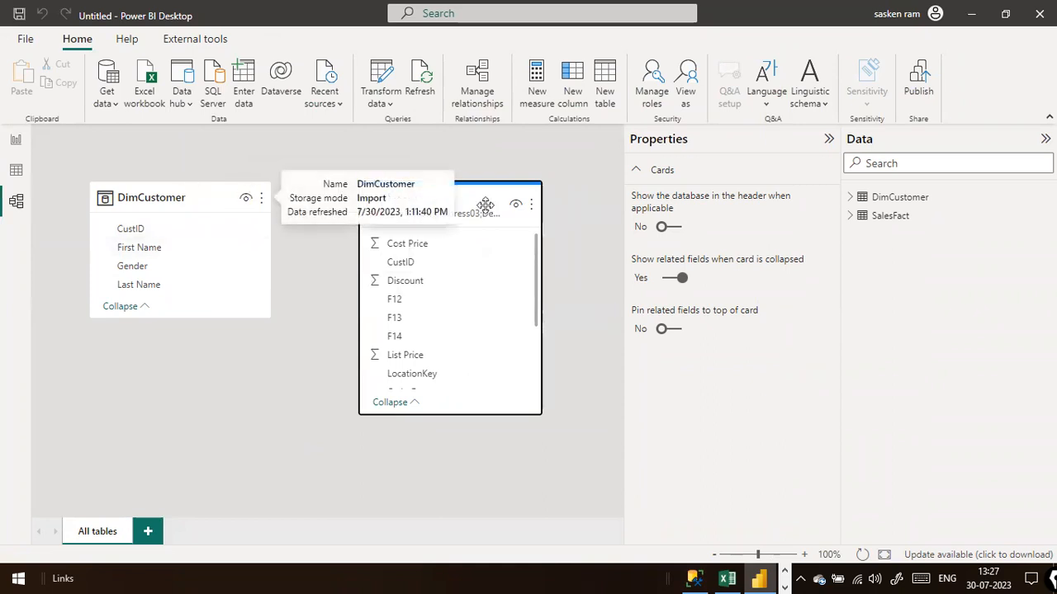
Inspect the storage modes of DimCustomer and SalesFact in the model view, and review the current file's data source settings.
mouse_move(485, 205)
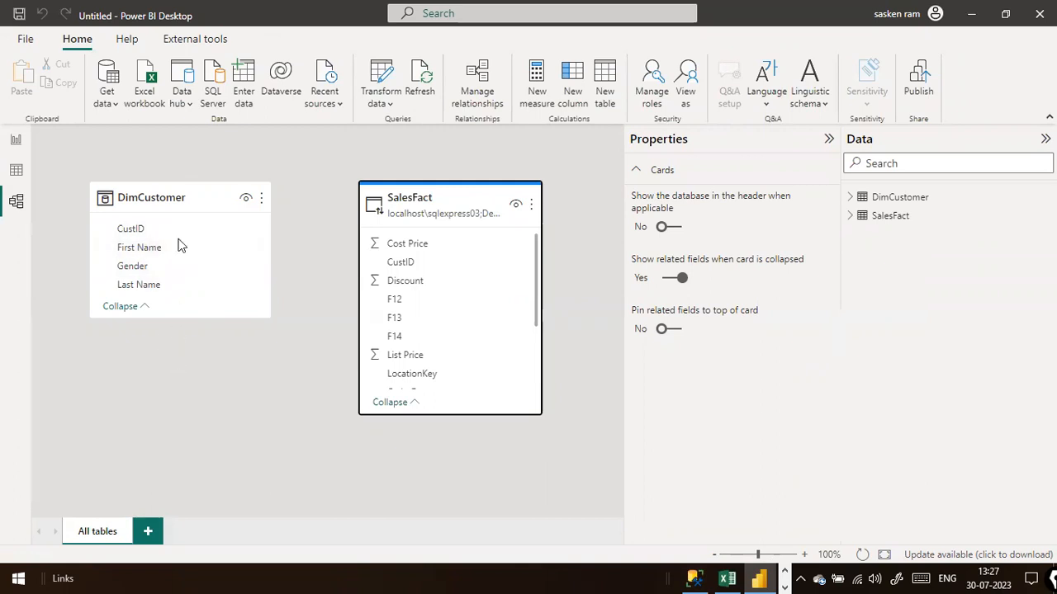
mouse_move(120, 209)
mouse_move(208, 205)
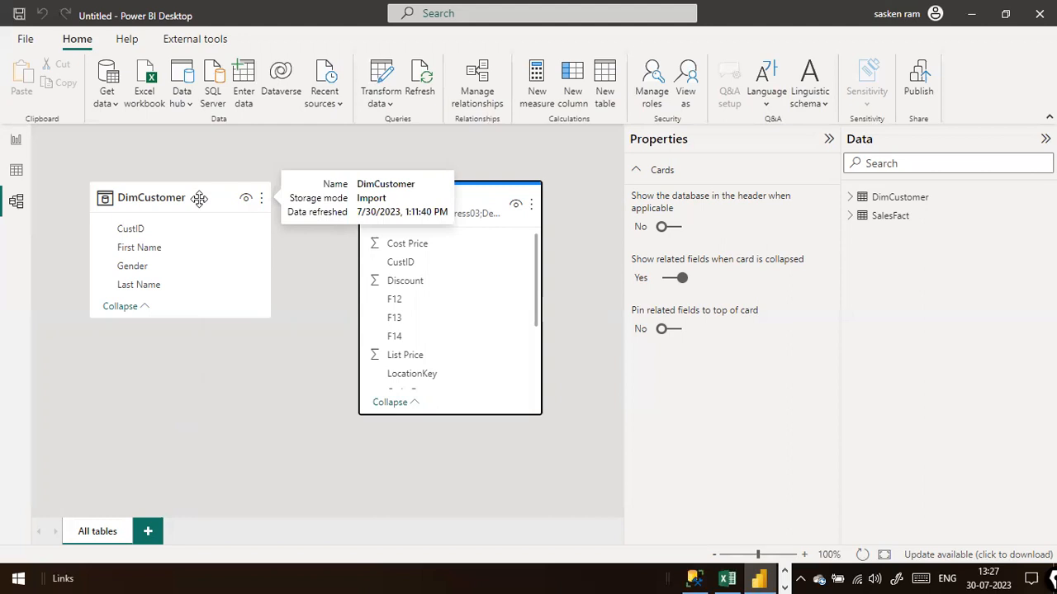
click(376, 104)
click(406, 154)
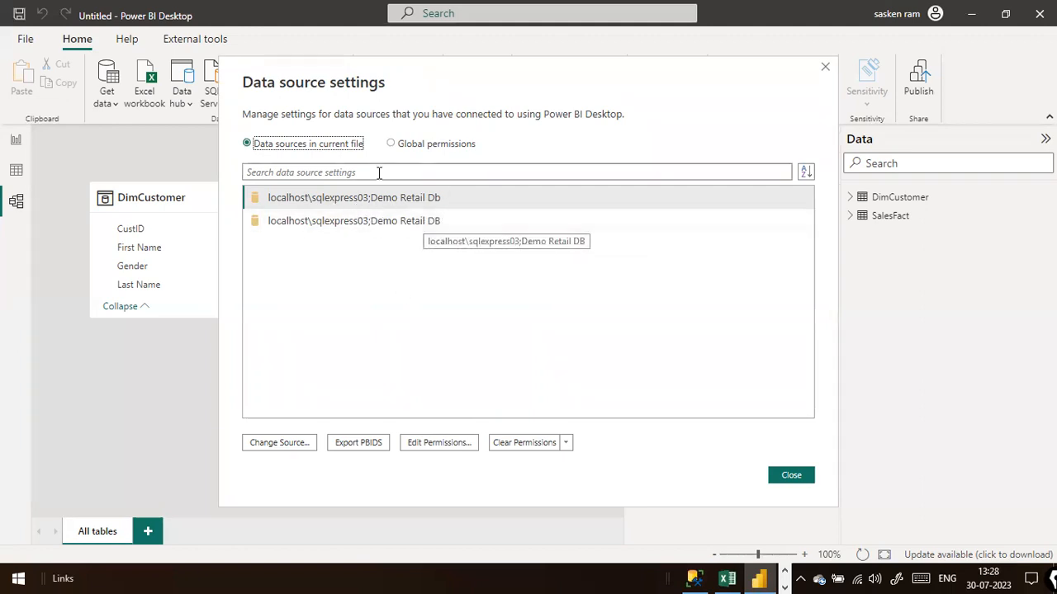
click(788, 479)
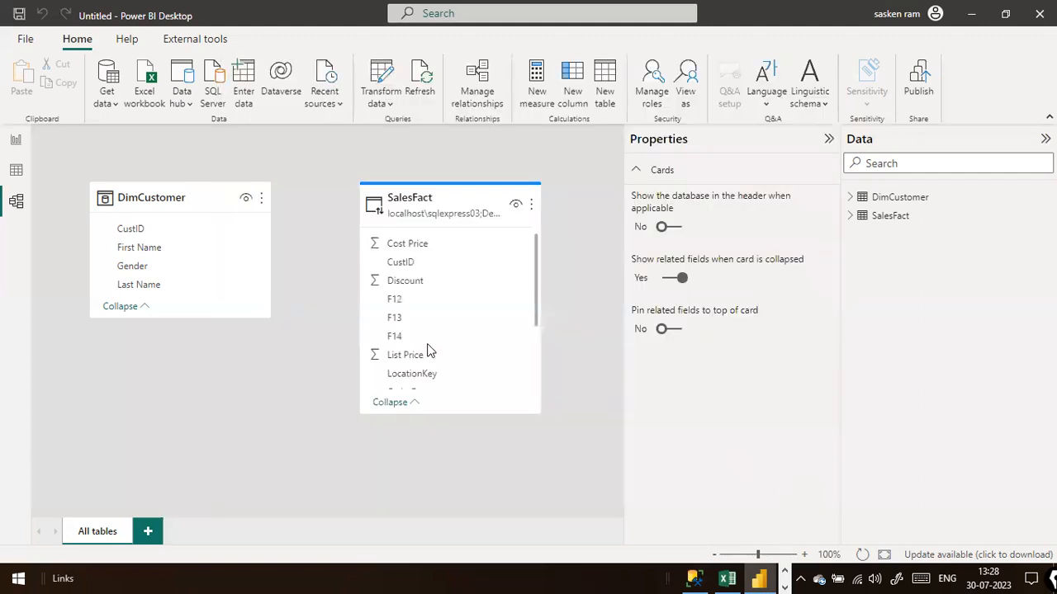
mouse_move(397, 206)
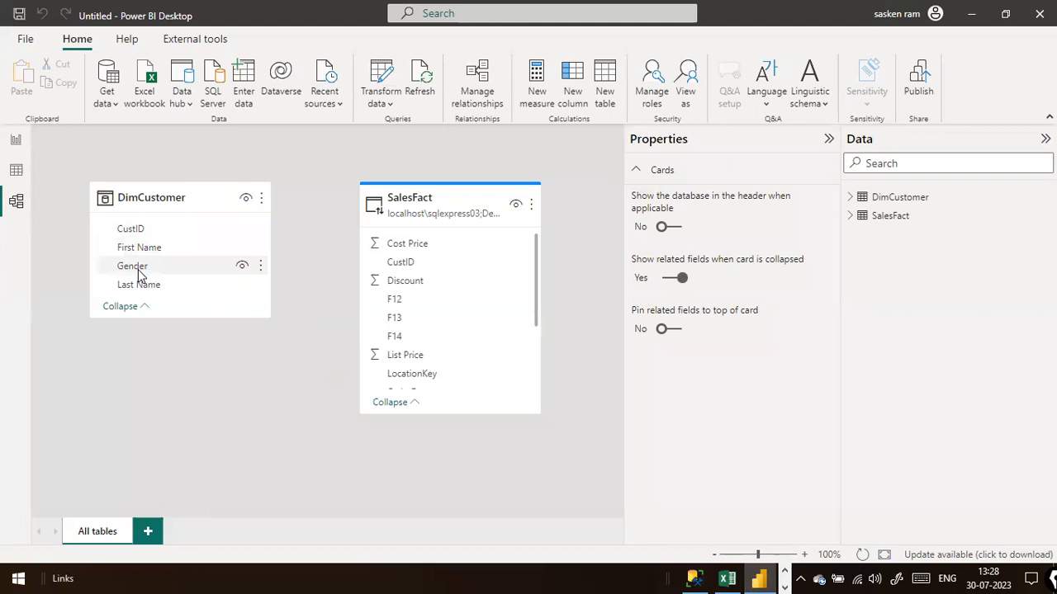
Place an empty clustered column chart on report Page 1 and widen it.
click(16, 140)
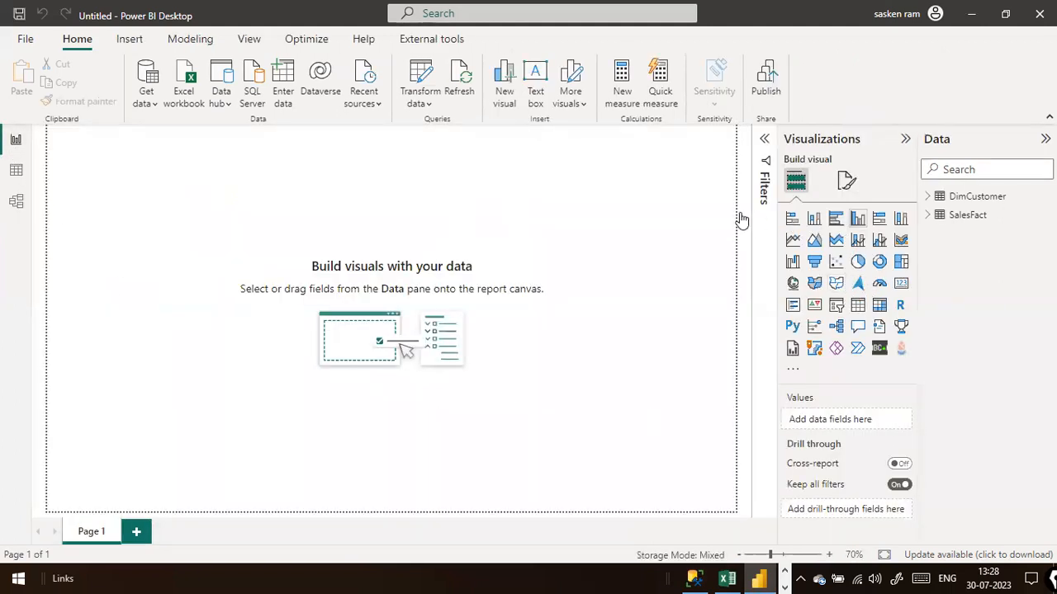
drag(145, 334, 158, 304)
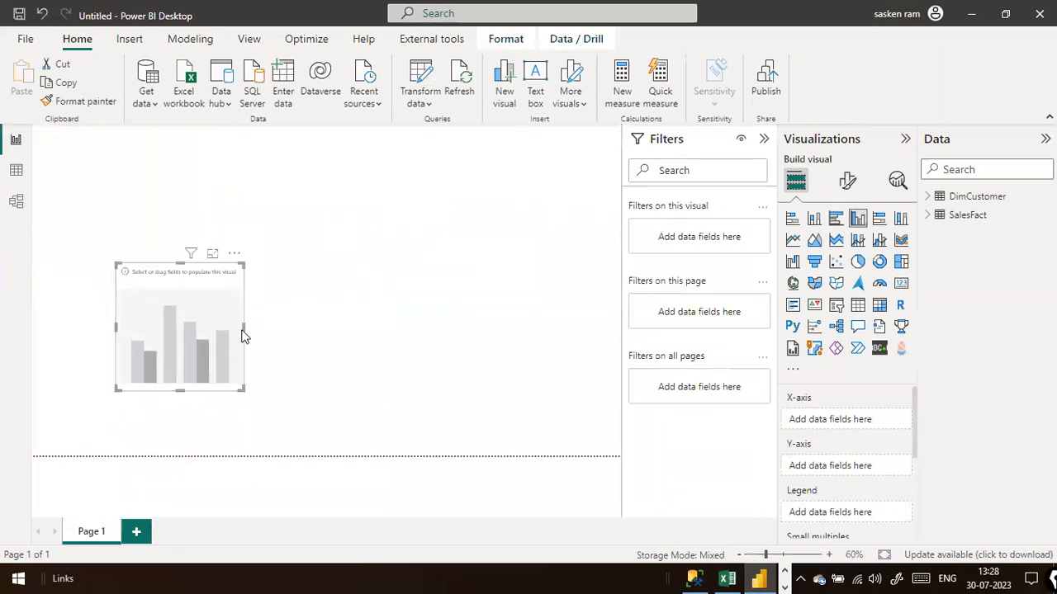
drag(243, 331, 422, 378)
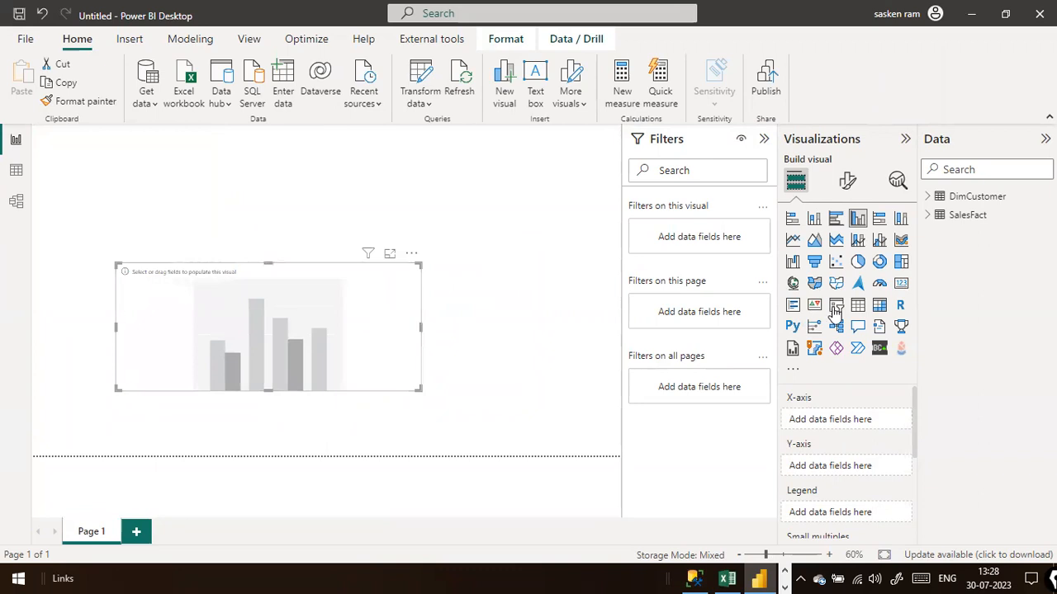
Expand the DimCustomer and SalesFact fields and add Sales Amount from SalesFact to the column chart's Y-axis.
click(933, 220)
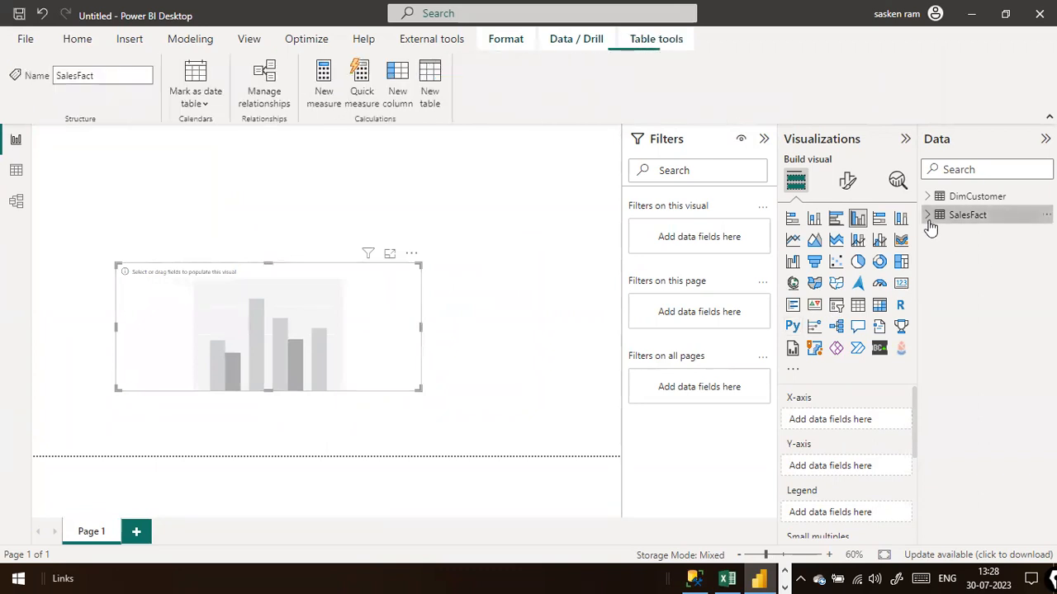
click(926, 197)
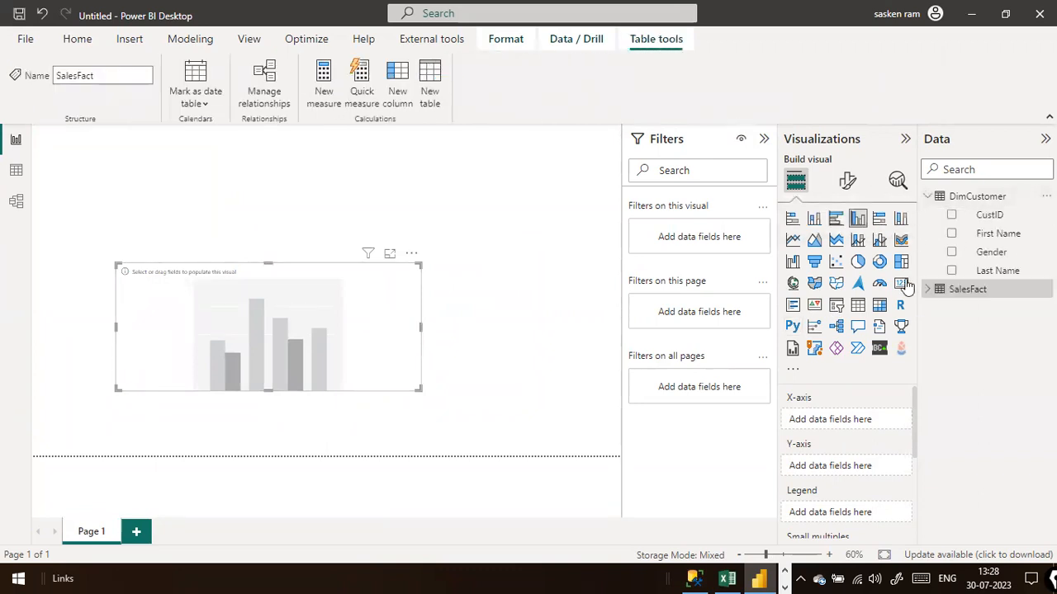
click(927, 289)
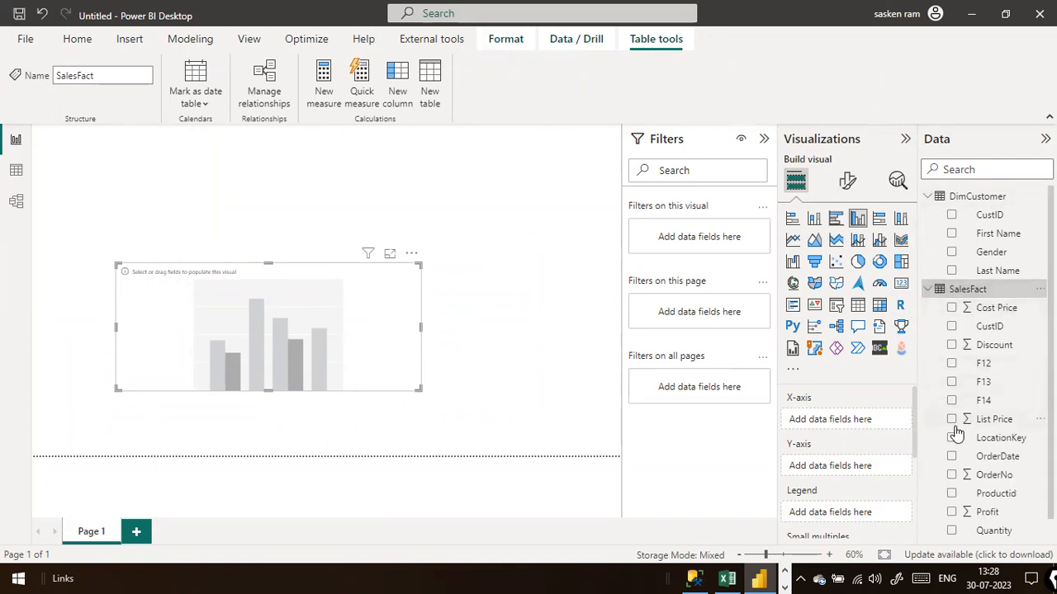
scroll(968, 445, down, 1)
drag(999, 529, 318, 352)
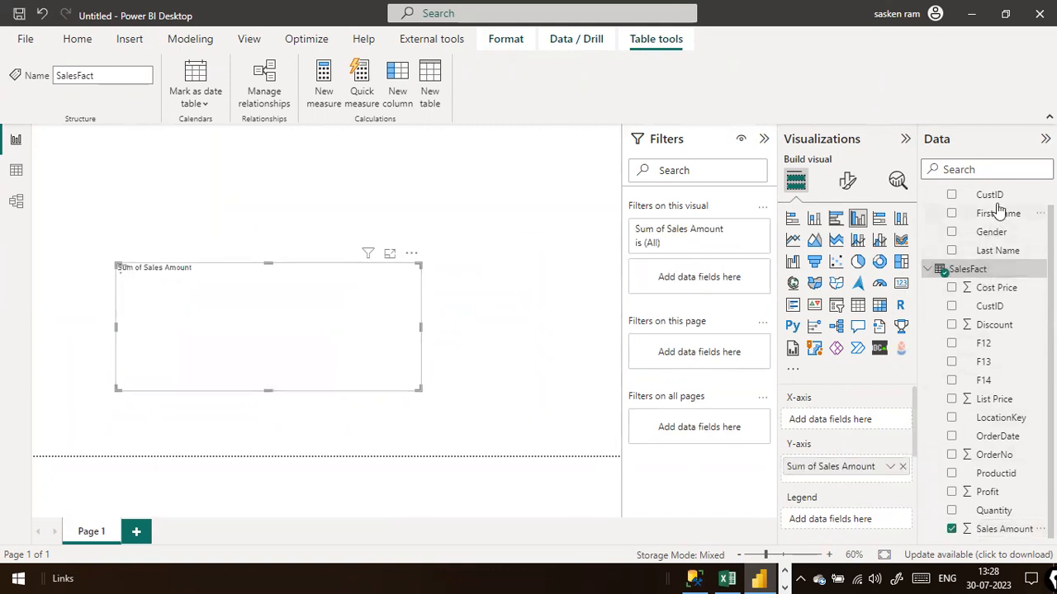
Add First Name from DimCustomer to the column chart's X-axis and inspect the sales values of its bars.
scroll(1001, 254, up, 1)
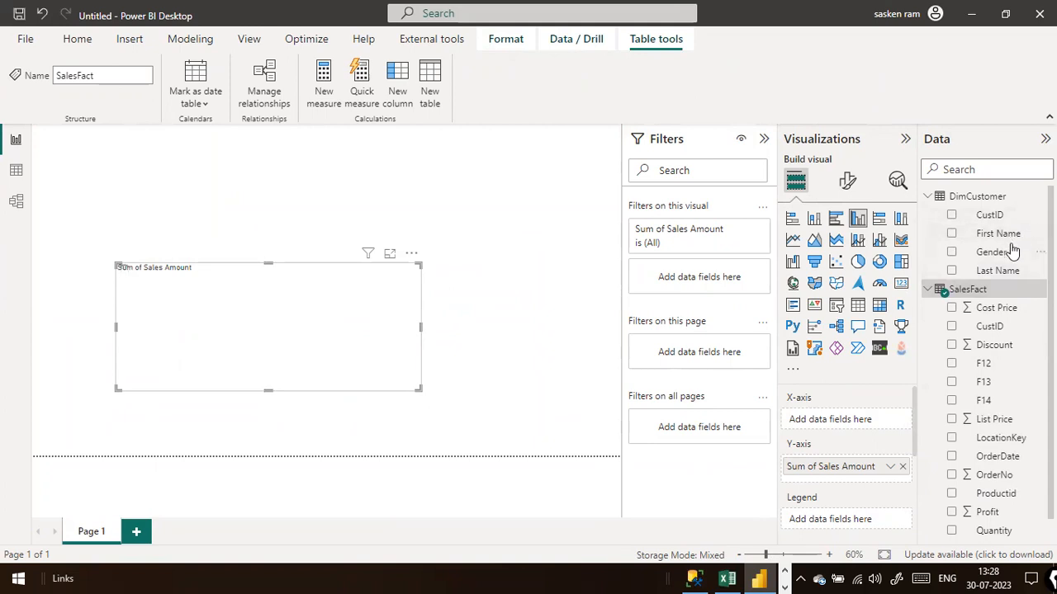
drag(566, 247, 195, 311)
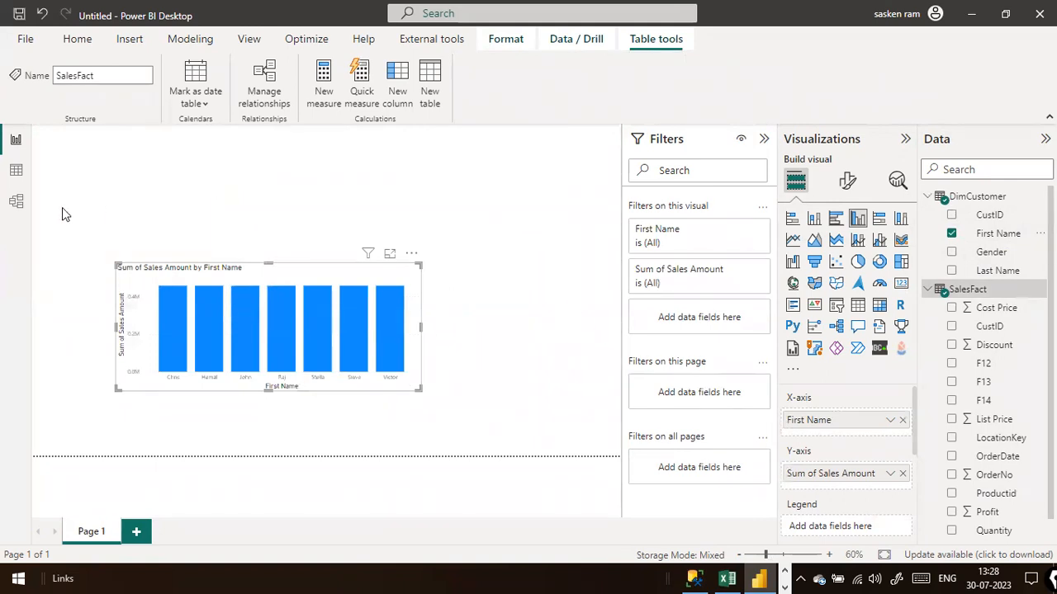
click(20, 207)
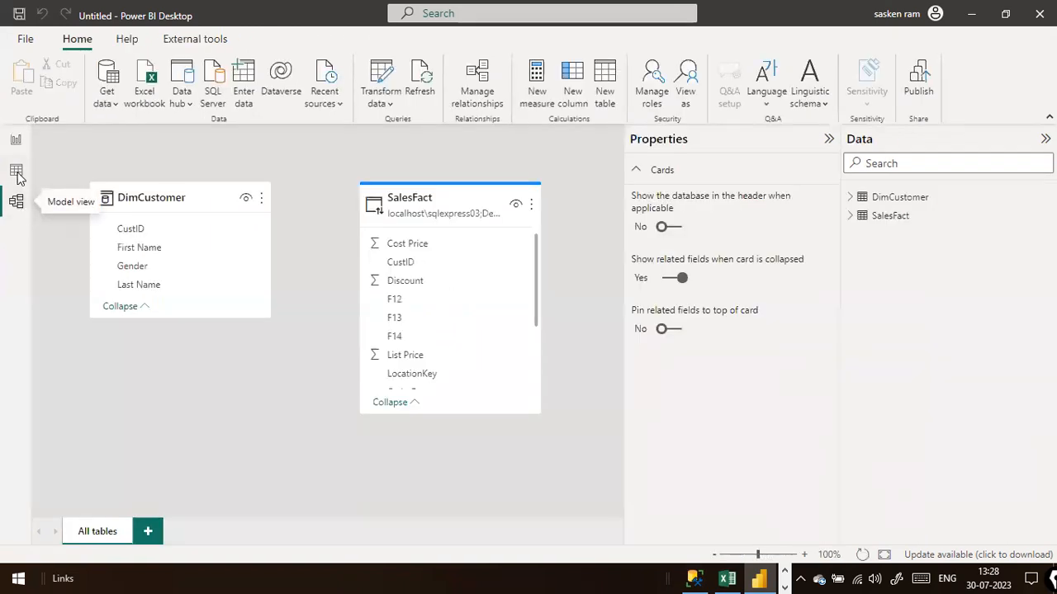
click(16, 140)
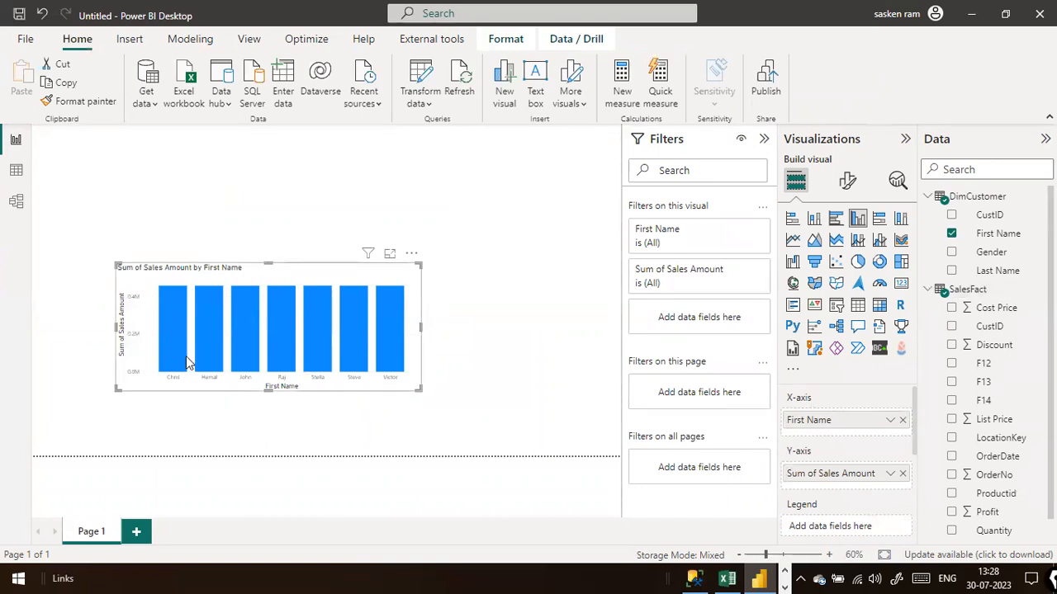
mouse_move(174, 315)
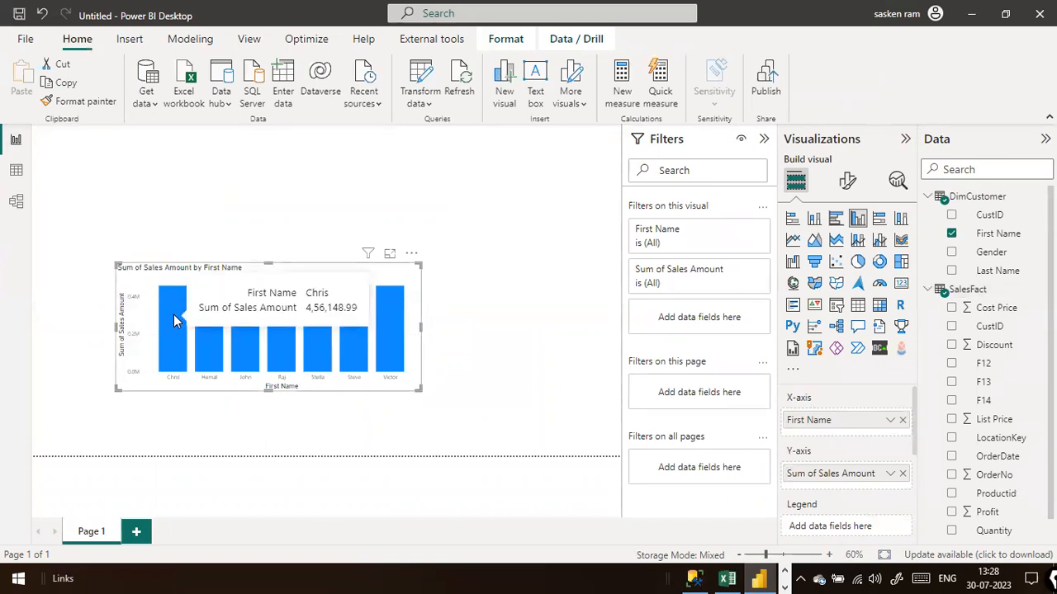
mouse_move(396, 344)
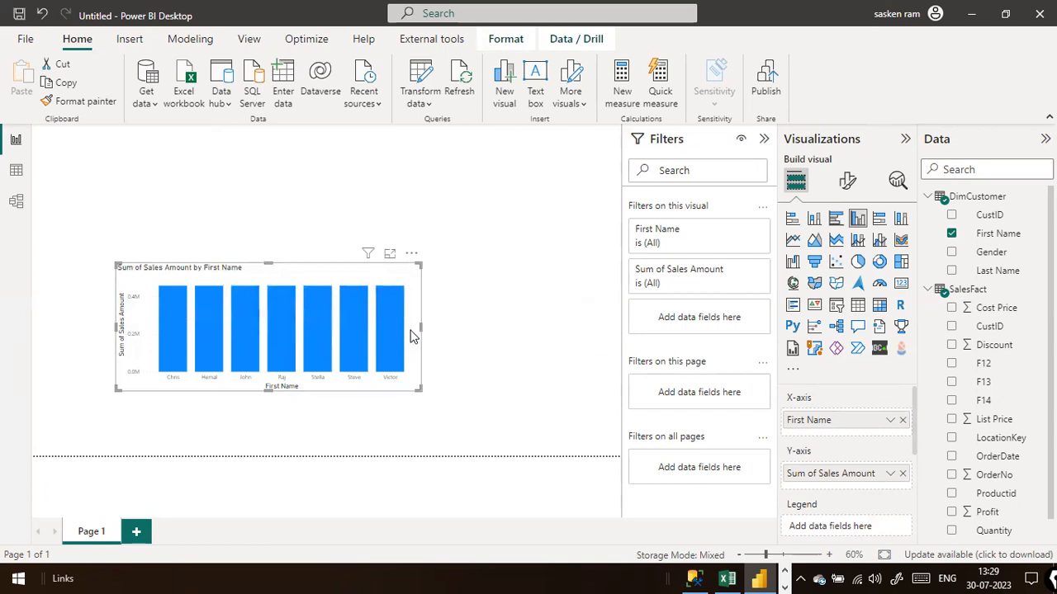
Create an active one-to-many relationship from DimCustomer's CustID to SalesFact's CustID in the model view, with single cross-filter direction.
click(16, 202)
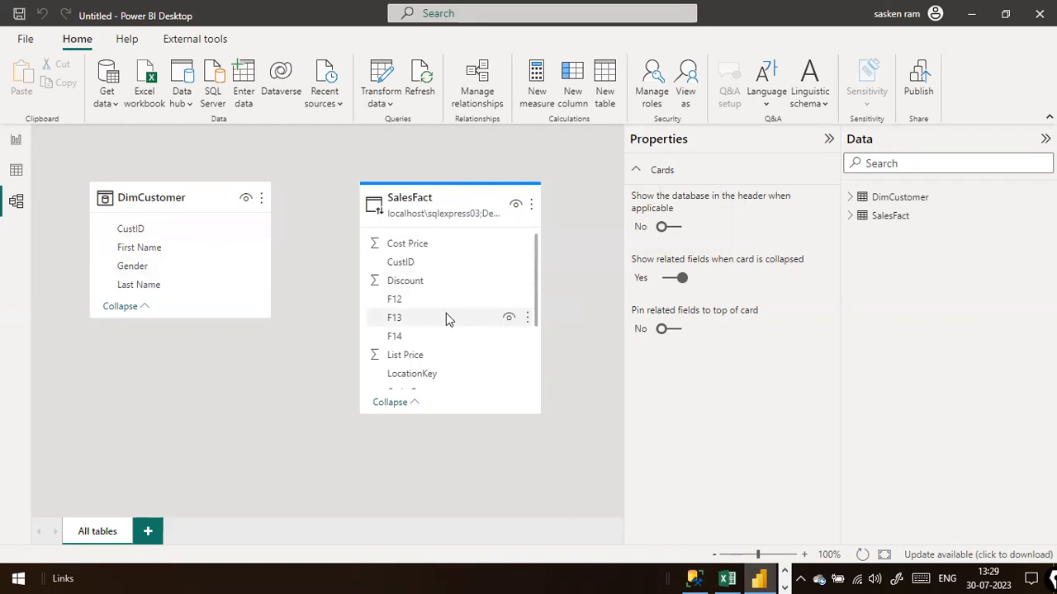
click(129, 235)
drag(128, 235, 416, 268)
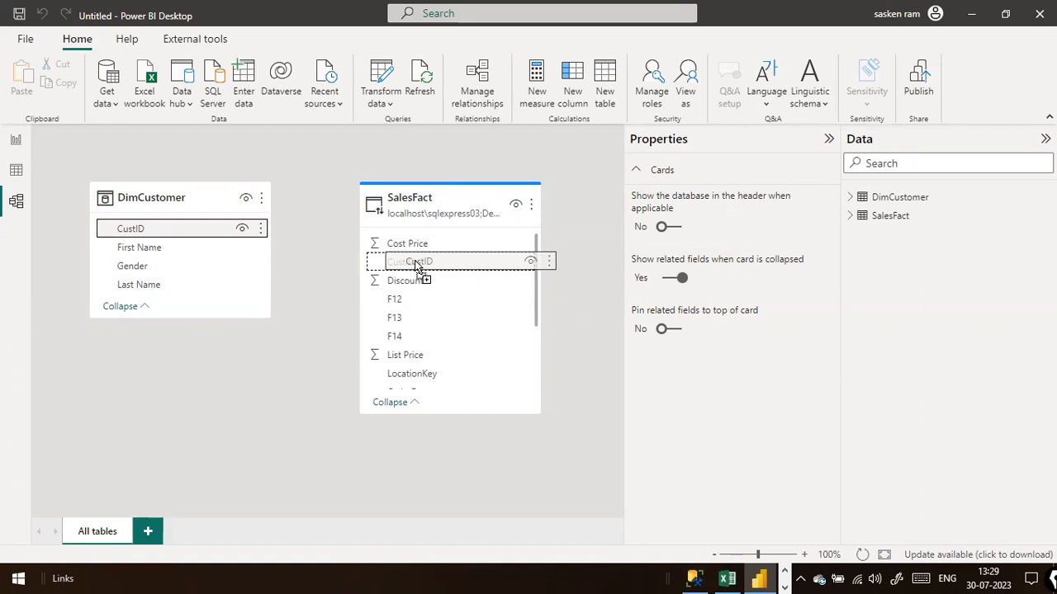
drag(417, 266, 417, 266)
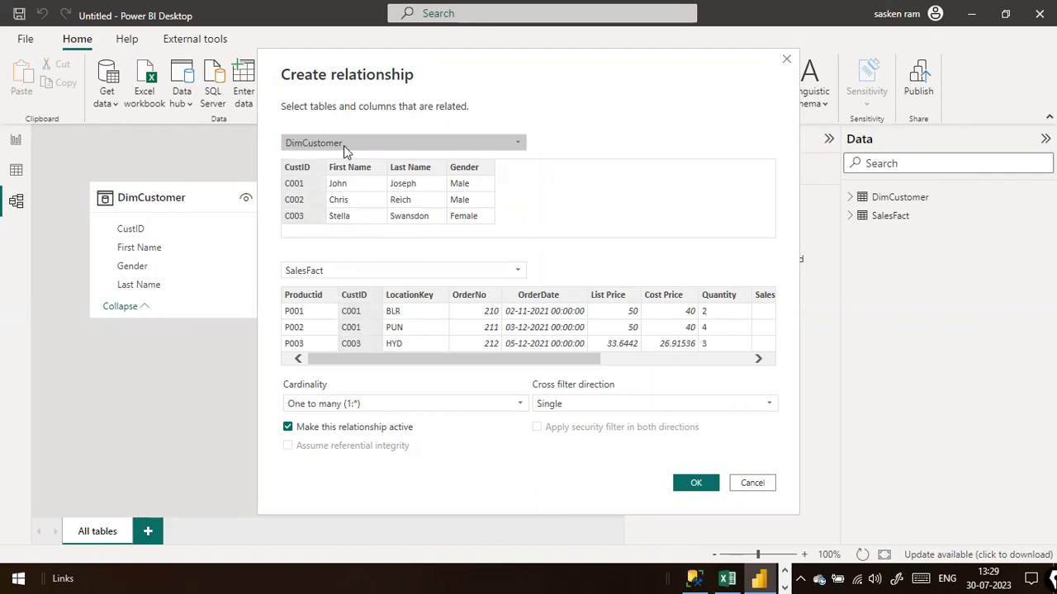
mouse_move(319, 76)
mouse_down()
mouse_move(320, 129)
mouse_move(272, 154)
mouse_up()
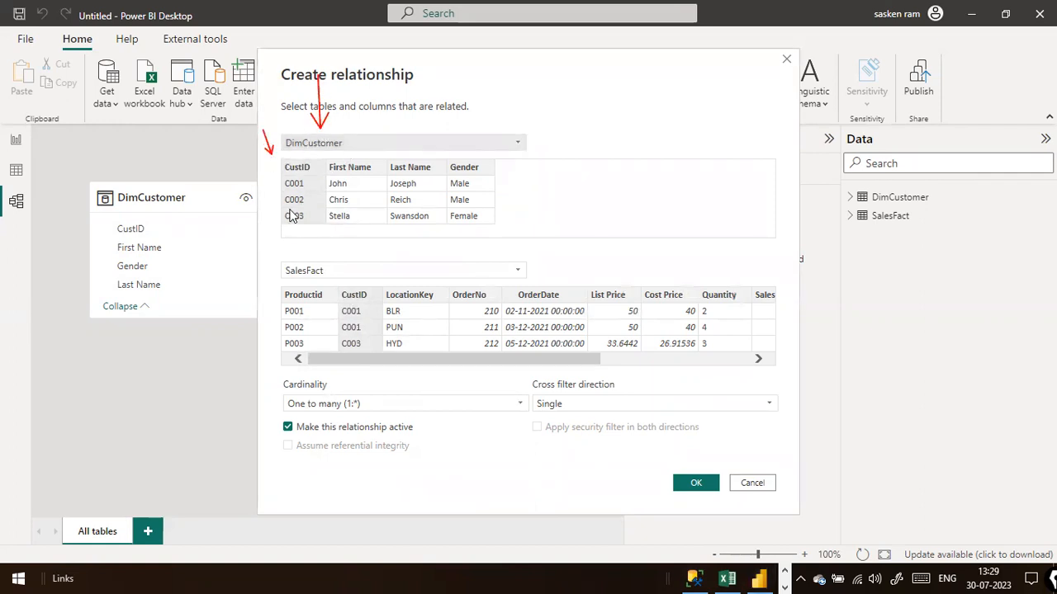
drag(285, 230, 294, 250)
drag(381, 258, 376, 279)
click(684, 480)
click(685, 484)
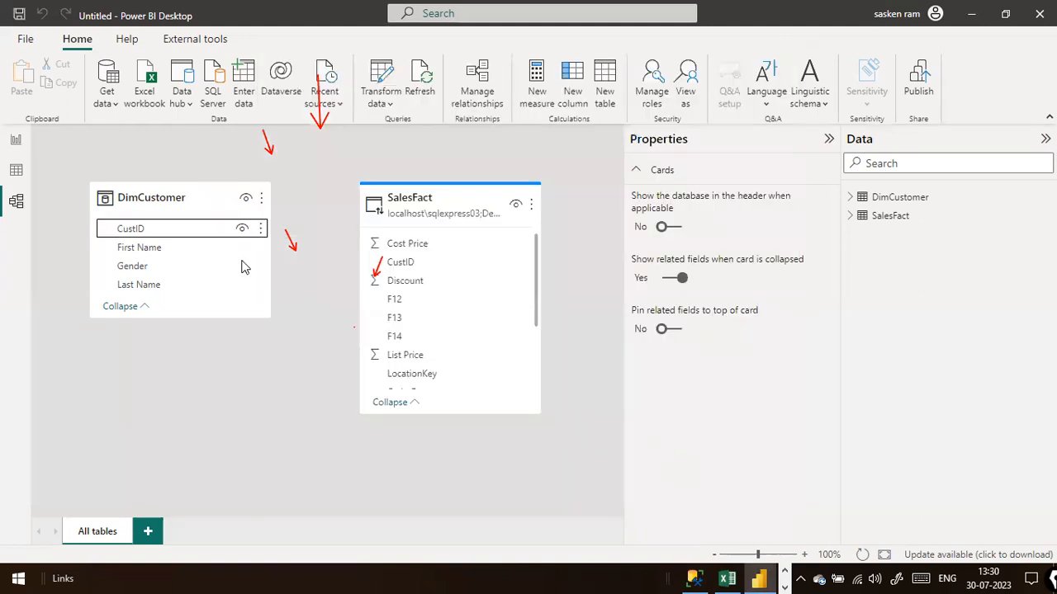
Widen the column chart on report Page 1 and set its X-axis value labels to bold, font size 12.
click(15, 140)
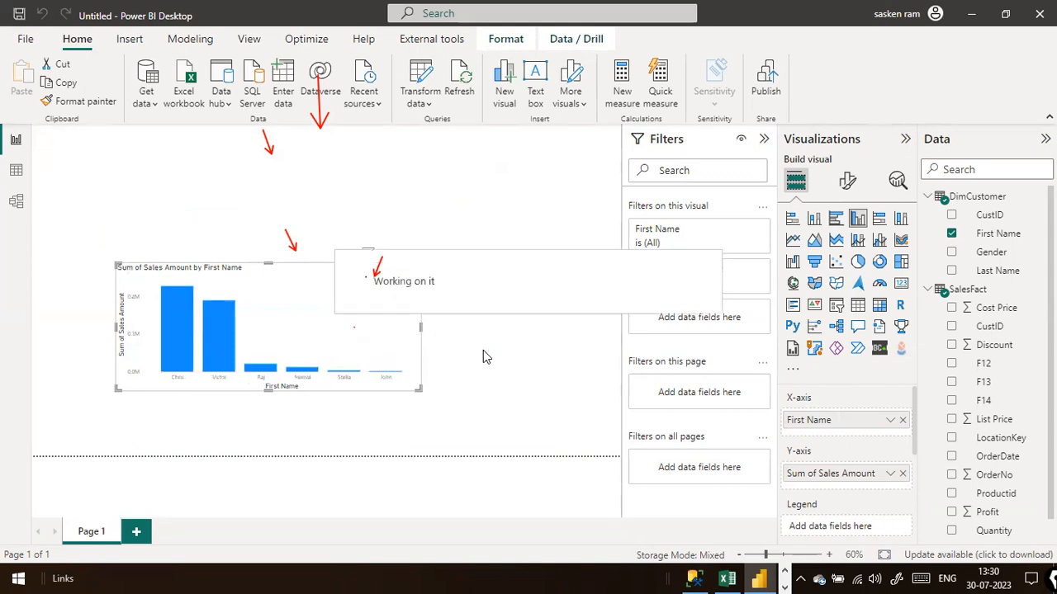
drag(421, 327, 573, 353)
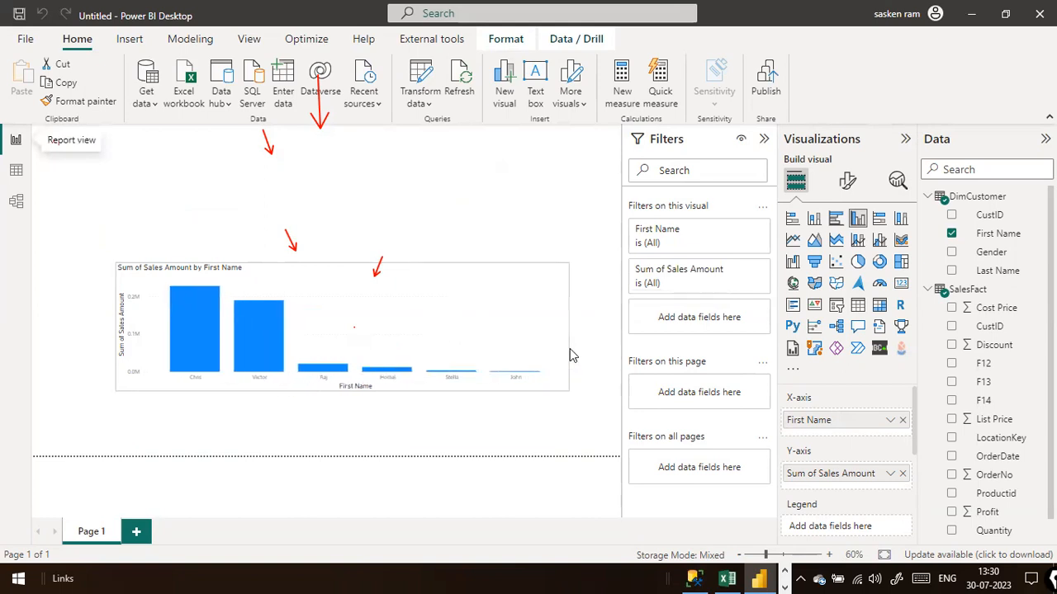
click(846, 181)
click(811, 217)
text(f)
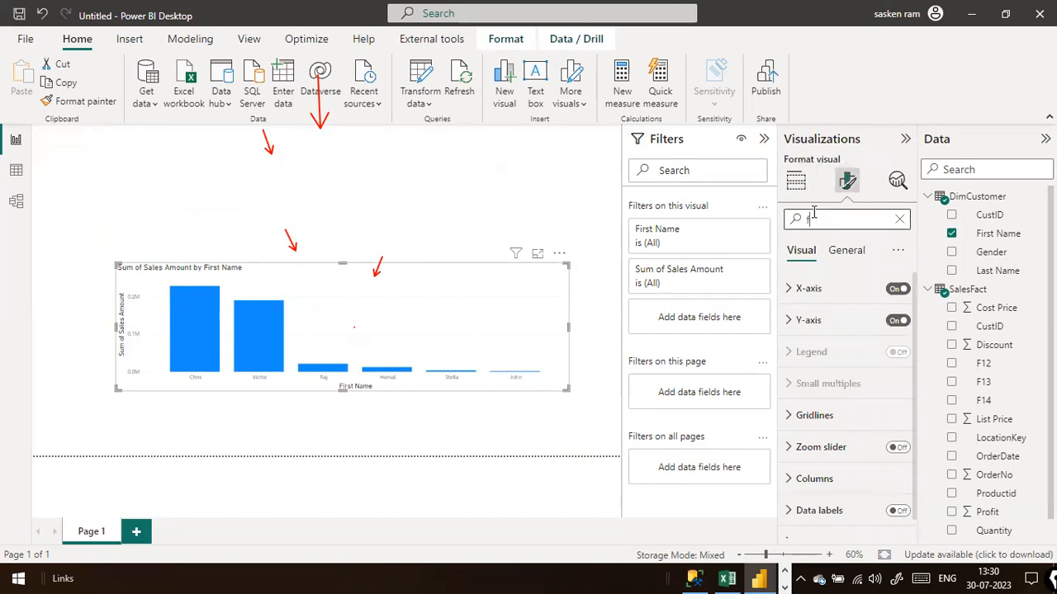
text(ont)
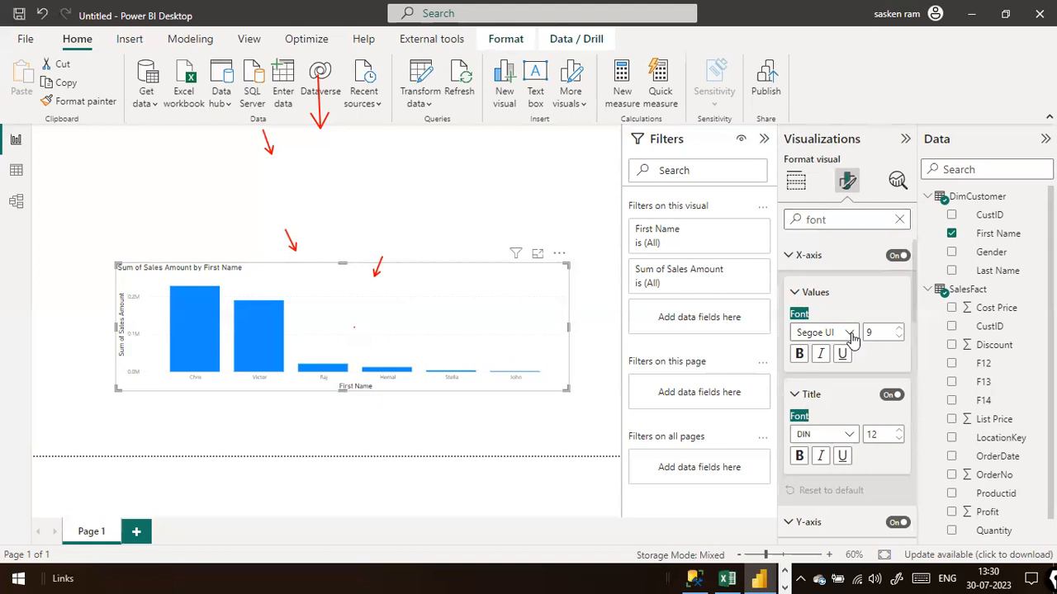
drag(877, 331, 805, 314)
text(14)
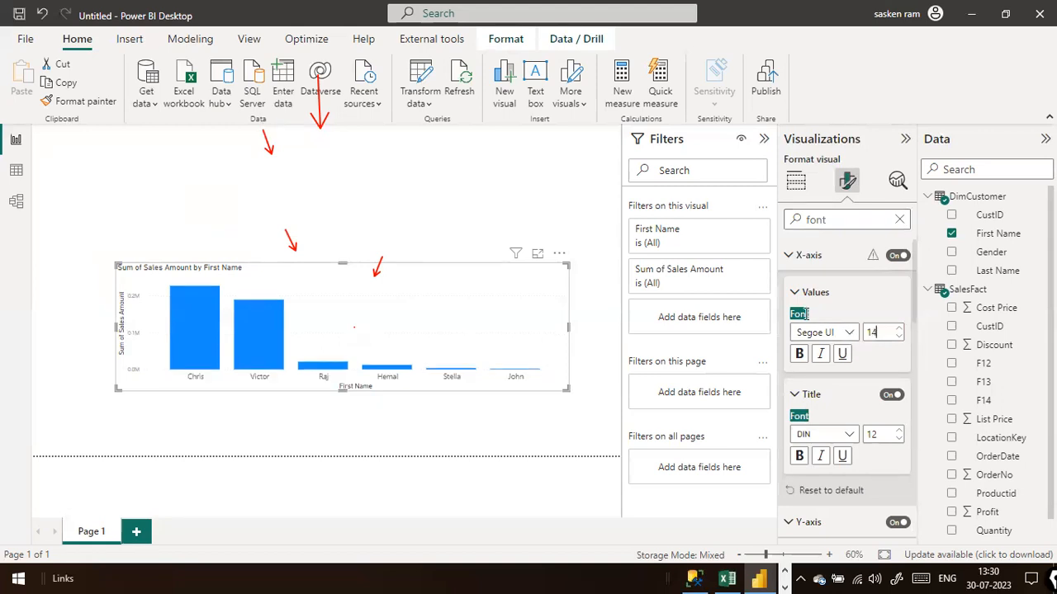
click(798, 356)
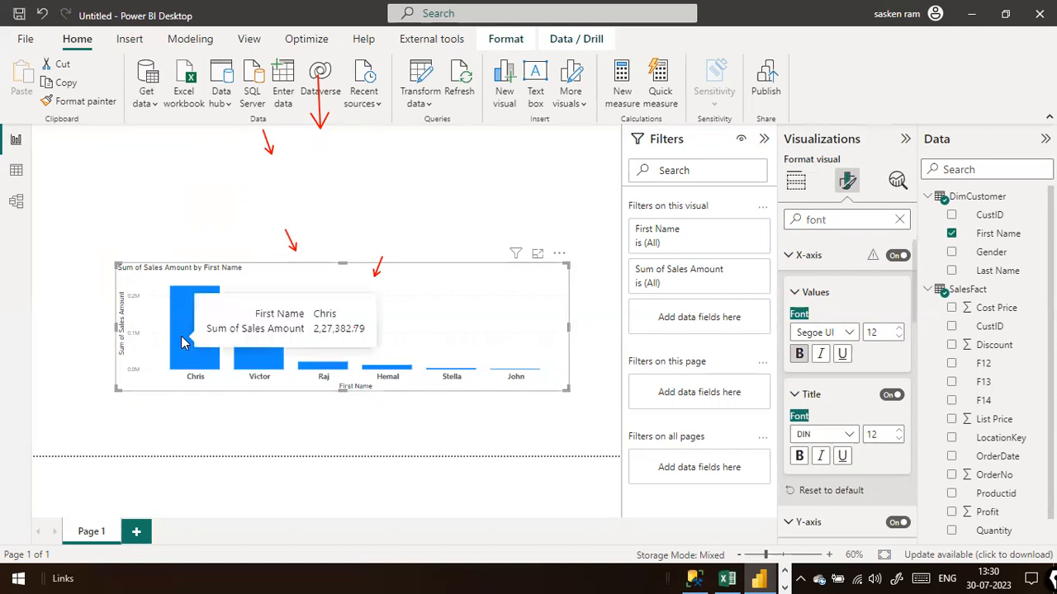
click(422, 431)
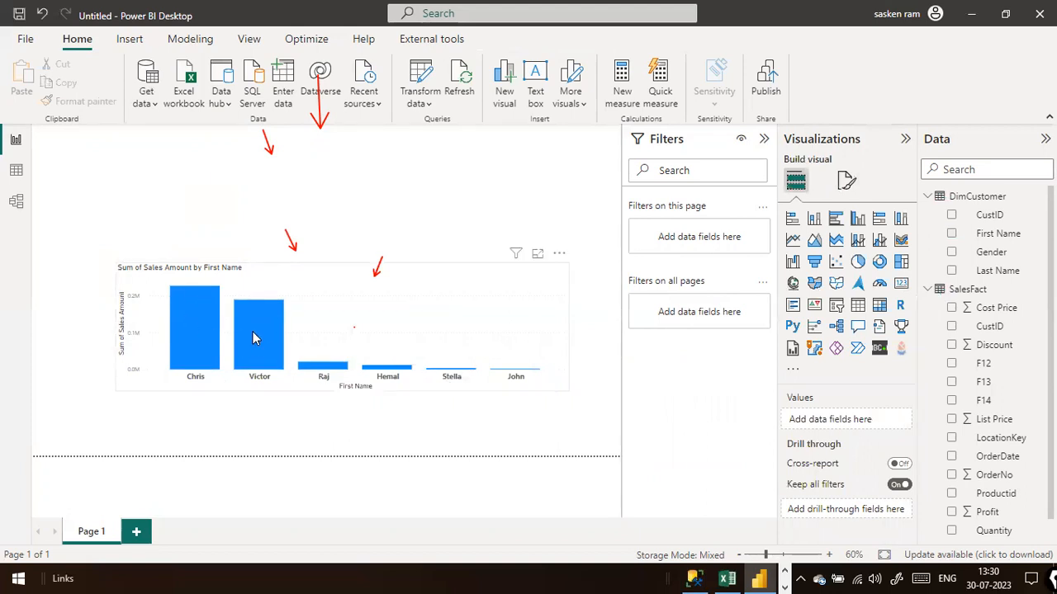
Inspect the sales values of the Chris and Victor bars and review the relationship between DimCustomer and SalesFact in the model view.
mouse_move(254, 337)
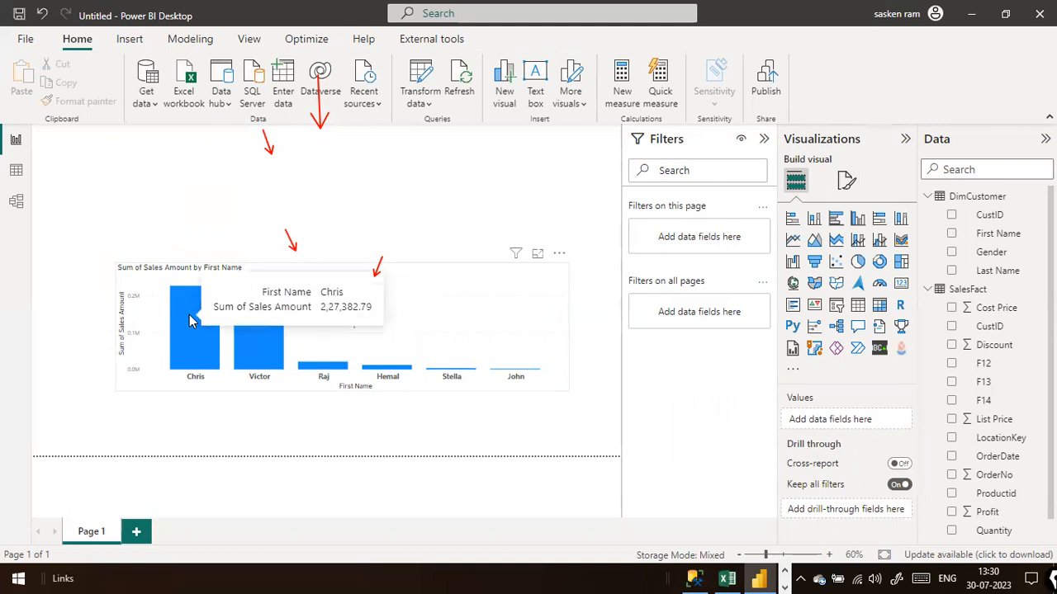
mouse_move(203, 312)
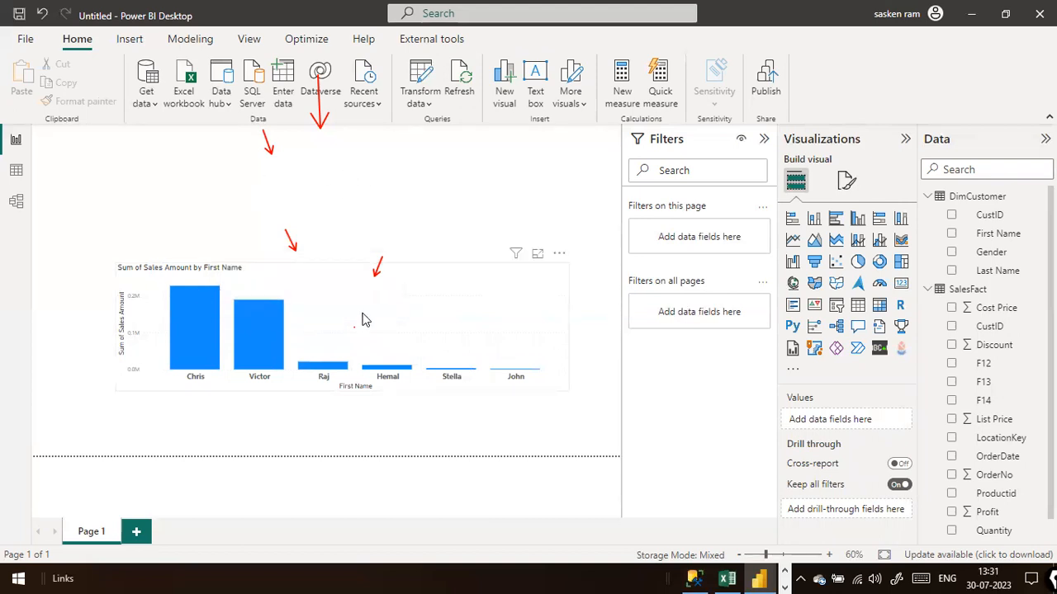
click(18, 202)
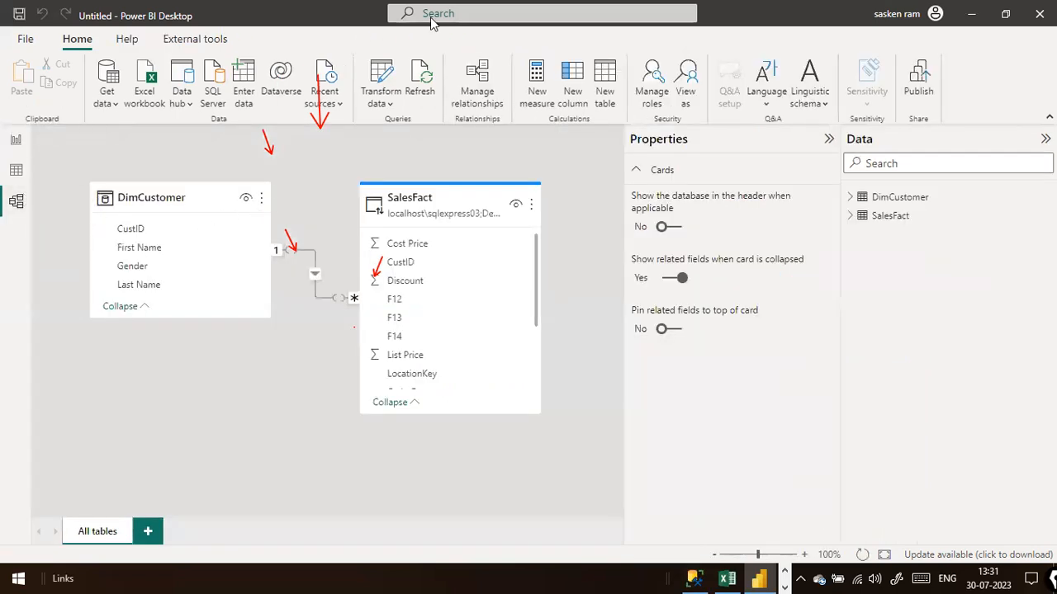
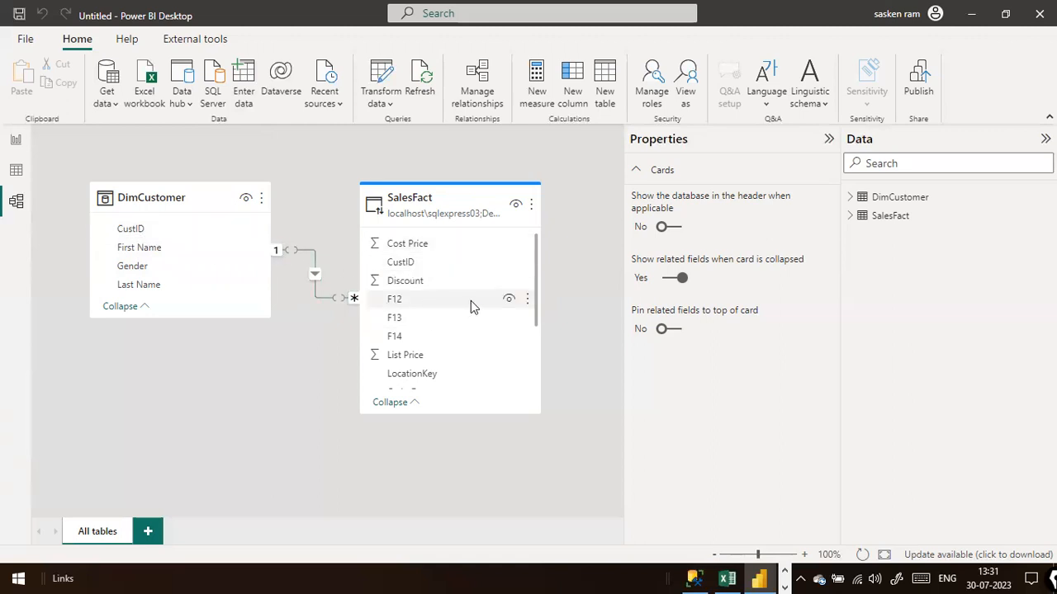
click(14, 141)
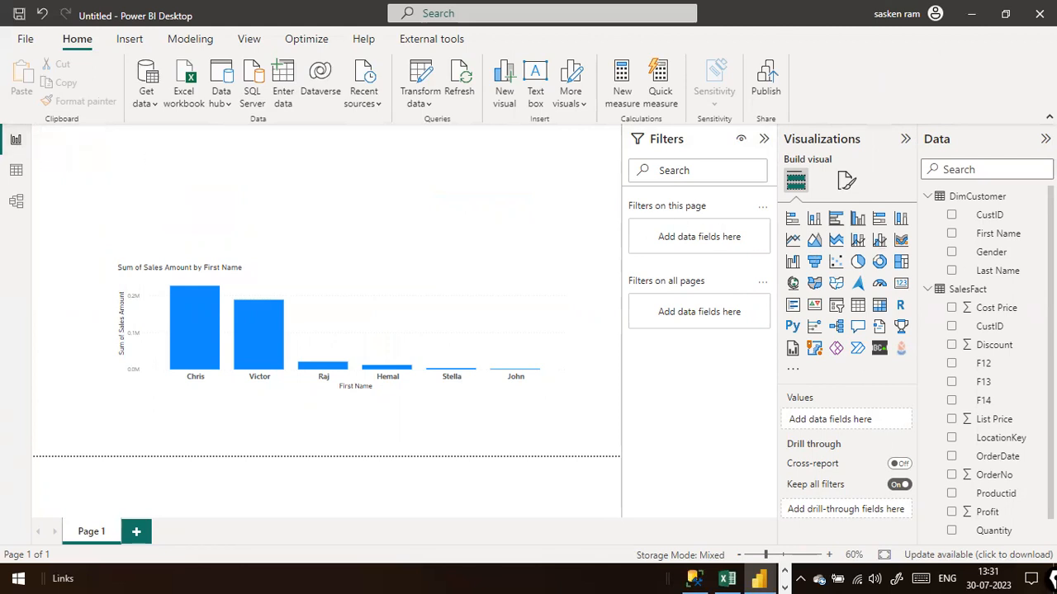
Switch to SQL Server Management Studio, add blank lines below the DimCustomer query, and expand the Demo Retail Db database.
key(alt+Tab)
key(alt+Tab)
key(alt+Tab)
key(alt+Tab)
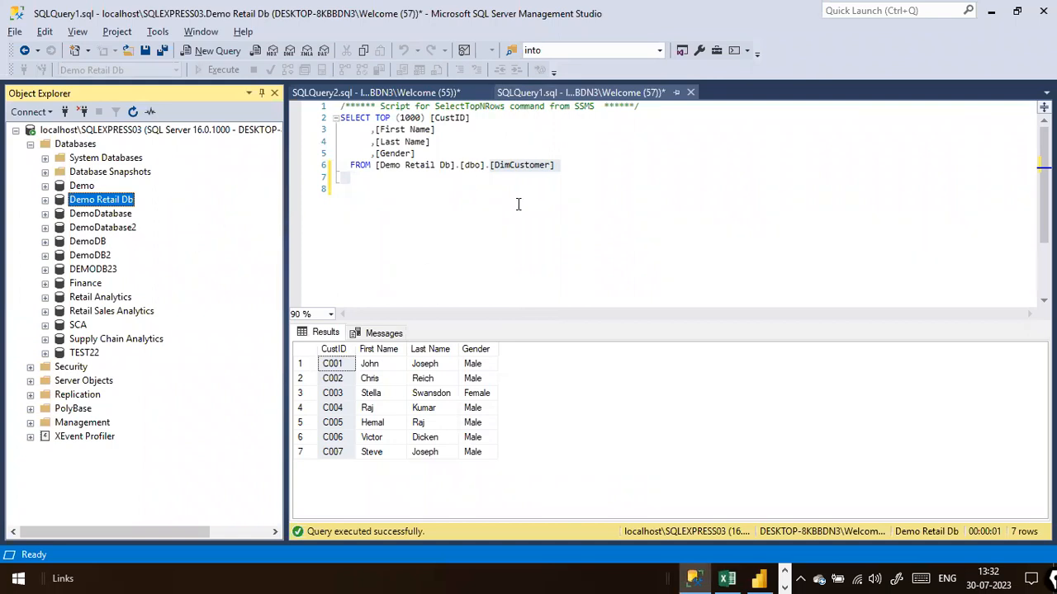
key(alt+Tab)
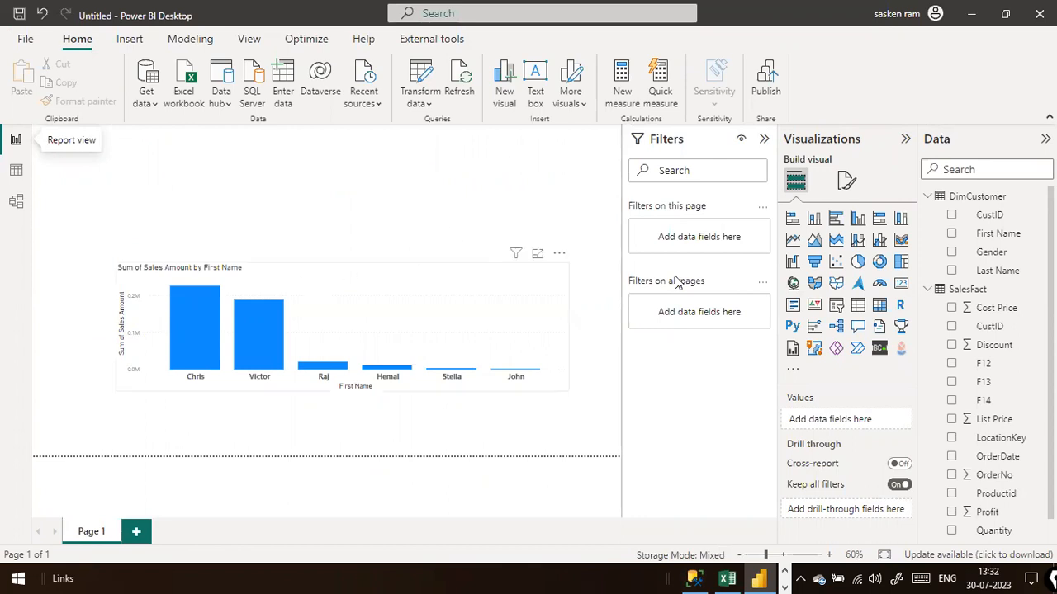
key(alt+Tab)
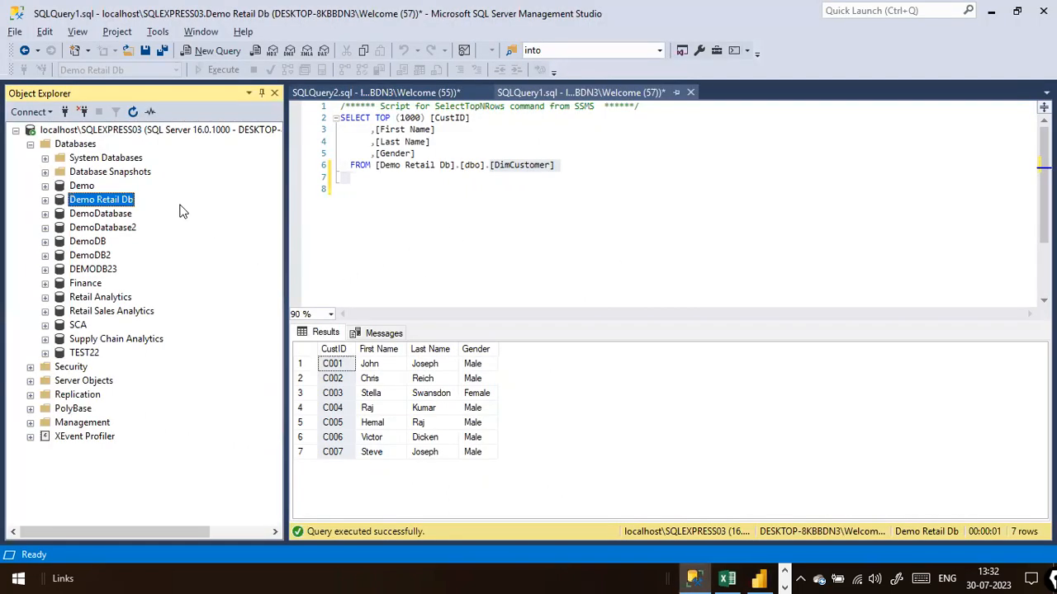
click(430, 255)
key(Return)
key(Return)
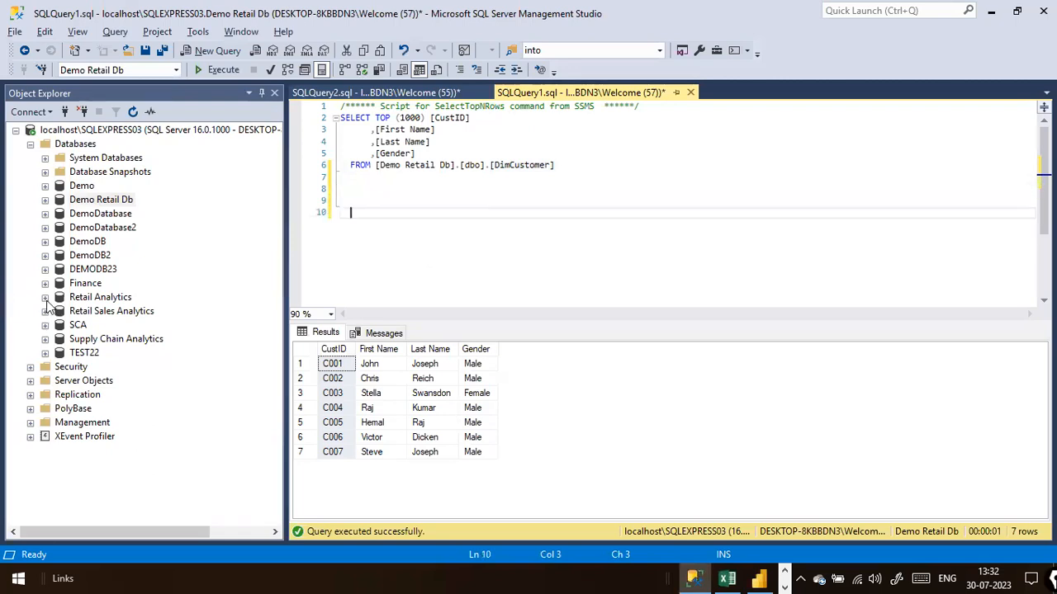
click(45, 200)
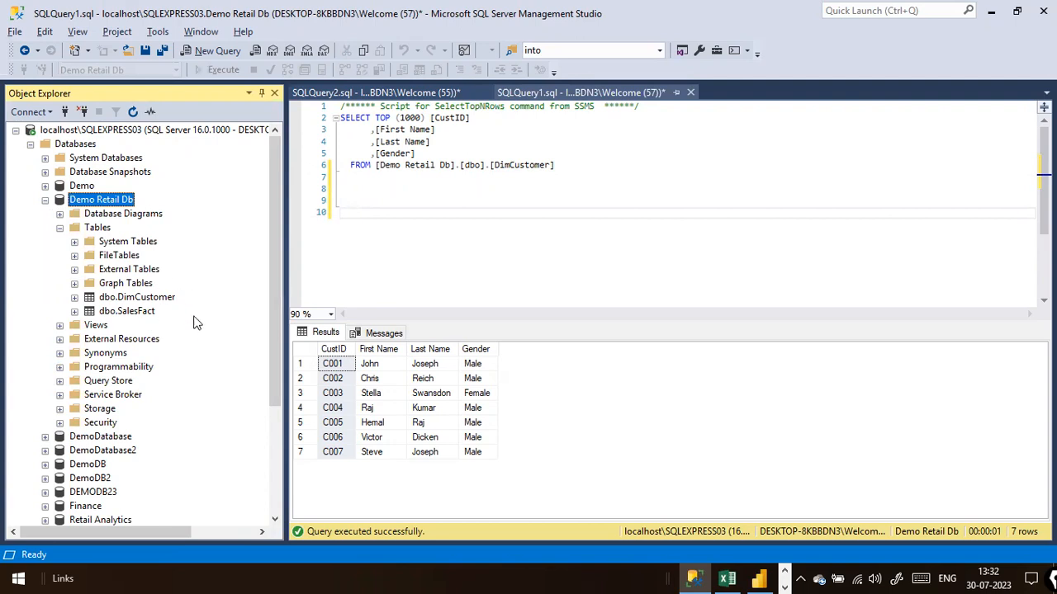
Start a new query below the existing one that selects the bracketed column [First Name].
click(380, 208)
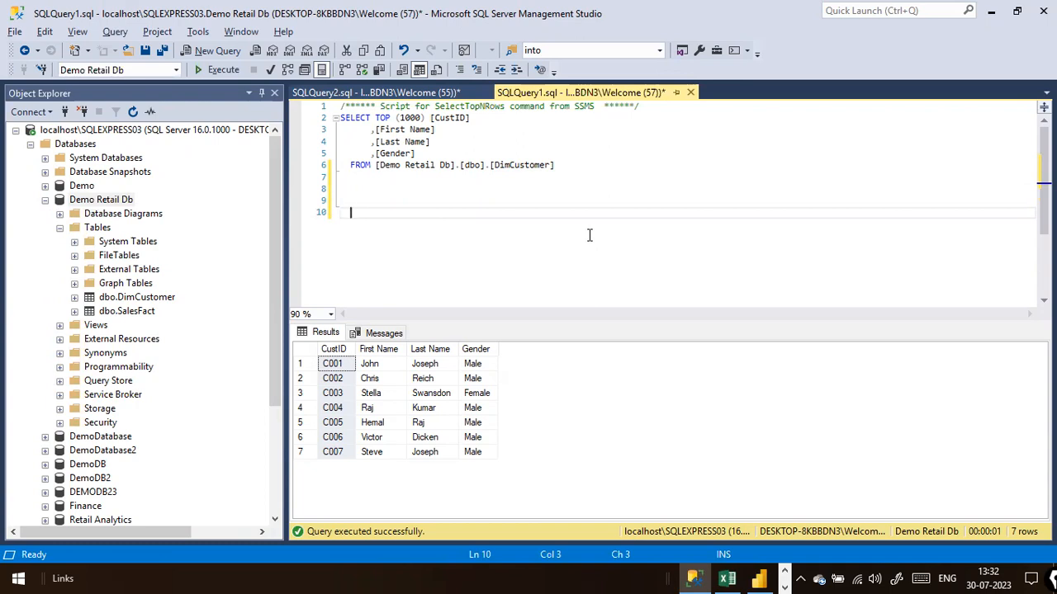
text(SELECT first)
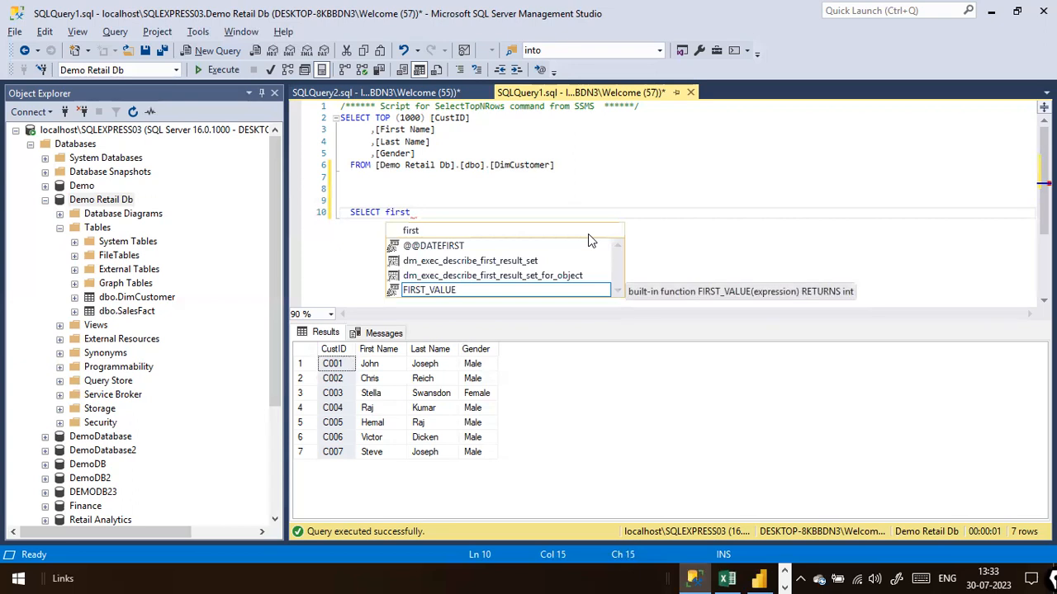
key(Escape)
text(Name])
key(ctrl+Left)
key(ctrl+Left)
key(ctrl+Left)
key(Delete)
text(F)
key(Left)
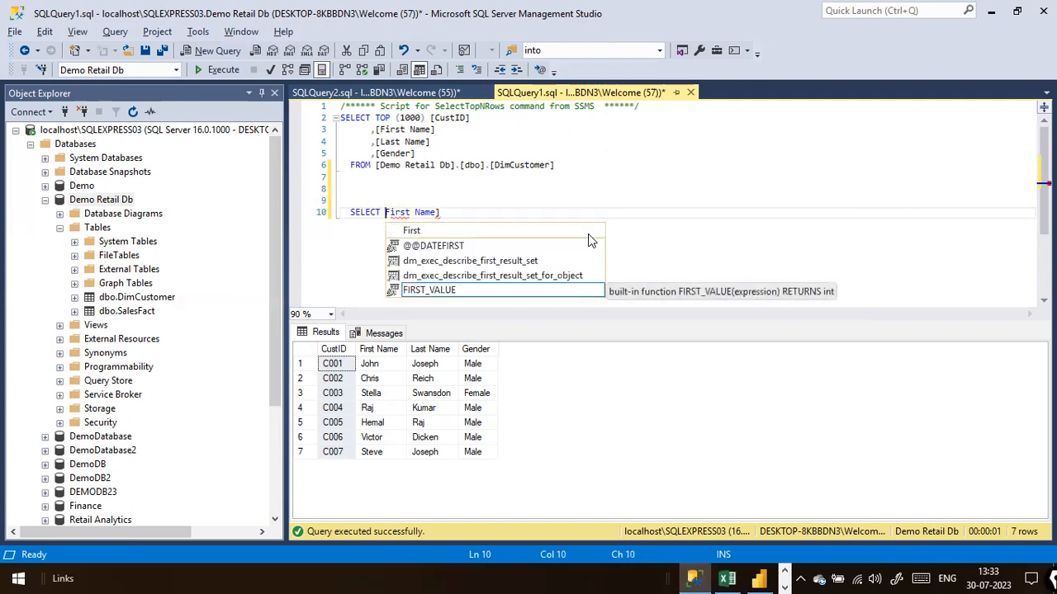
text([)
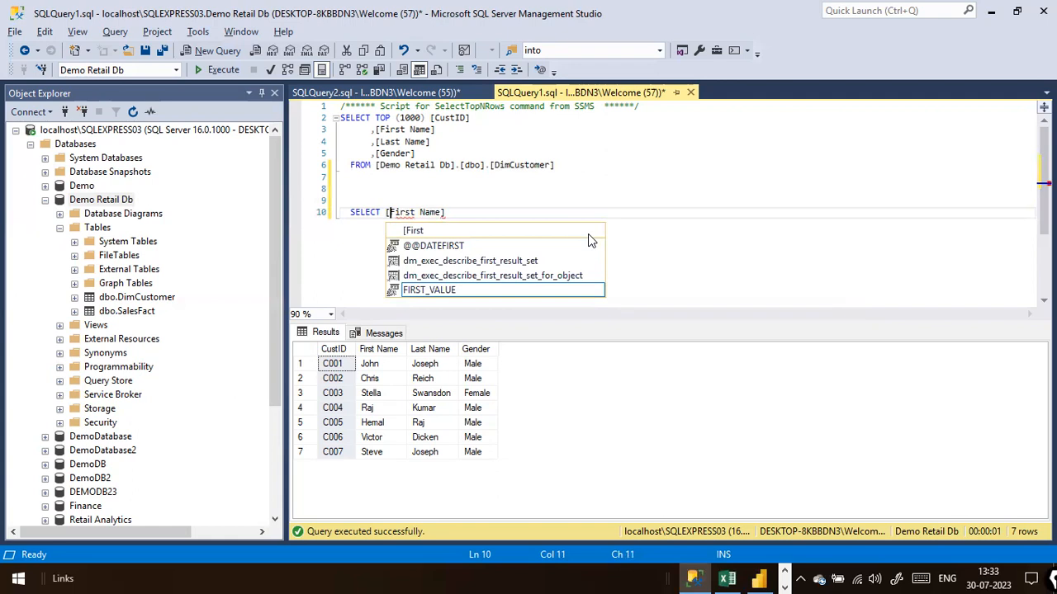
key(Right)
key(Right)
key(Right)
key(Right)
key(Right)
key(Right)
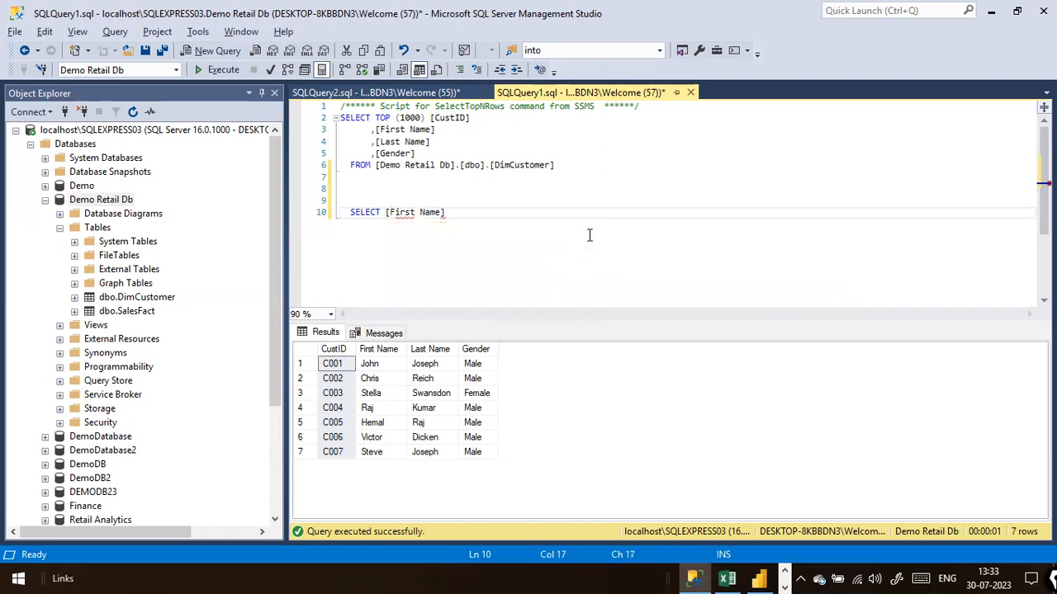
key(Left)
key(End)
Add a FROM clause that names the DimCustomer table on a new line below the SELECT line.
text(FROM)
key(ctrl+Left)
key(Return)
key(End)
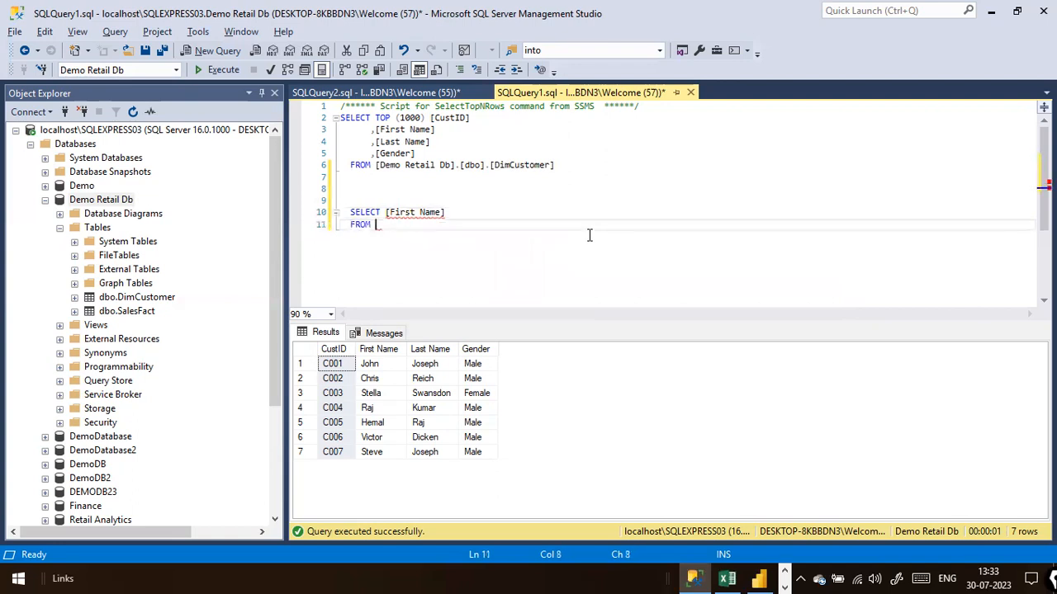
text(DimCustomer)
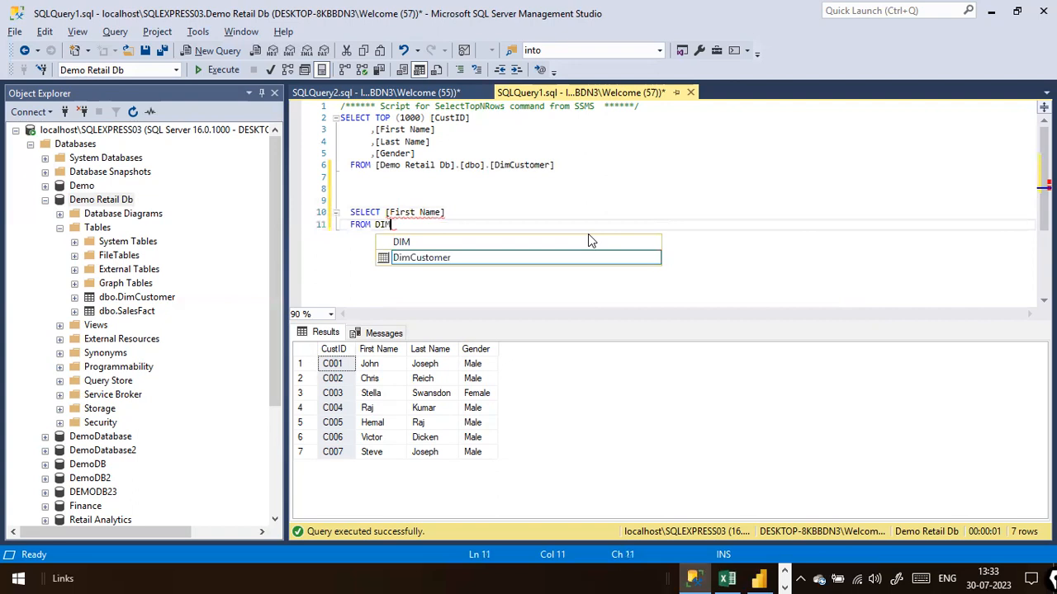
key(Tab)
Add SalesFact as the second, comma-separated table in the FROM clause and start a new line below it.
text(, sALES)
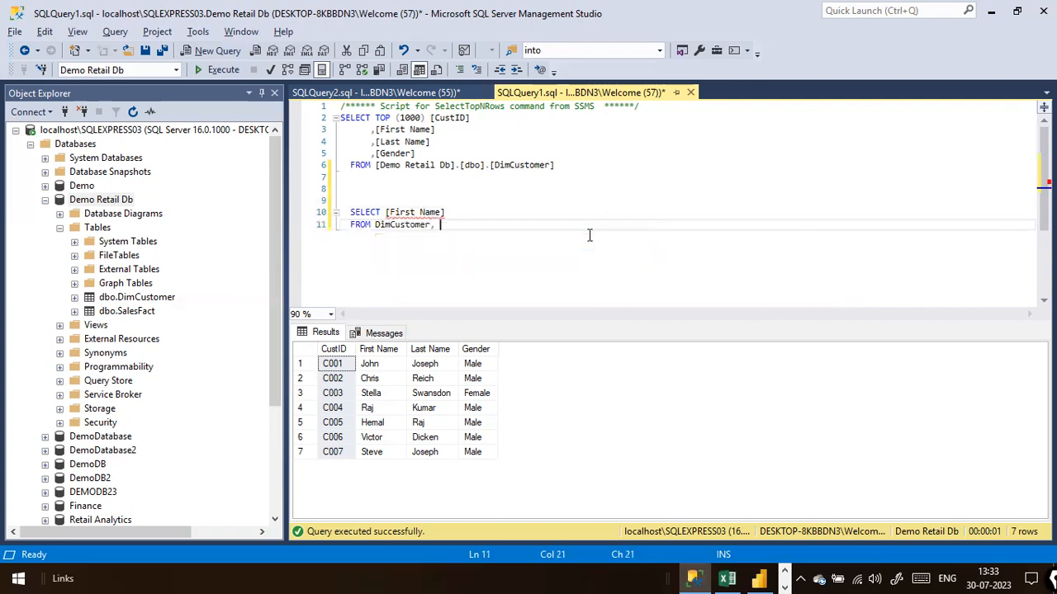
key(BackSpace)
key(BackSpace)
key(BackSpace)
key(BackSpace)
key(BackSpace)
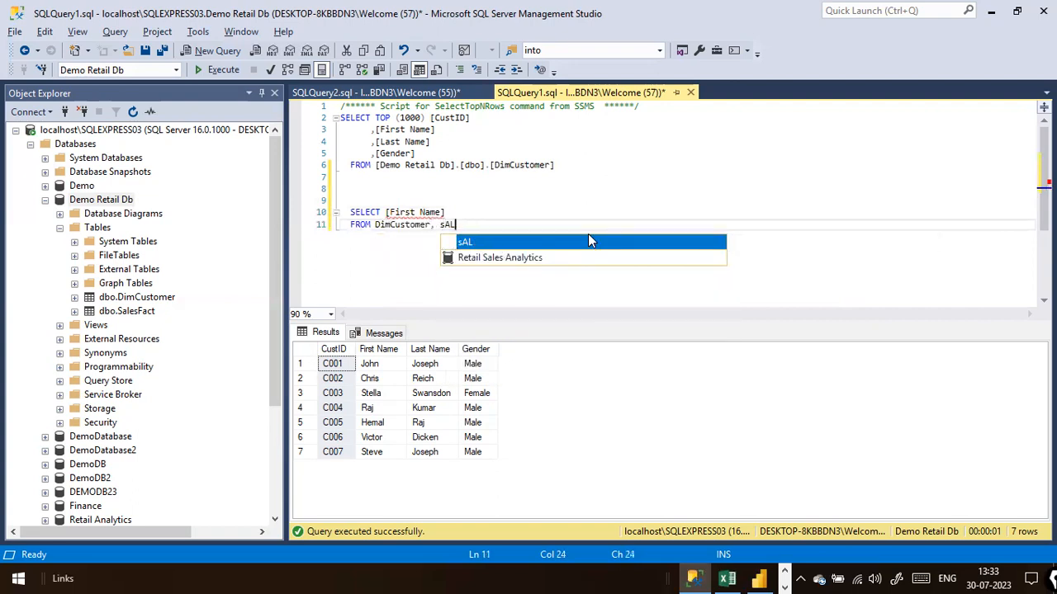
text(sAES)
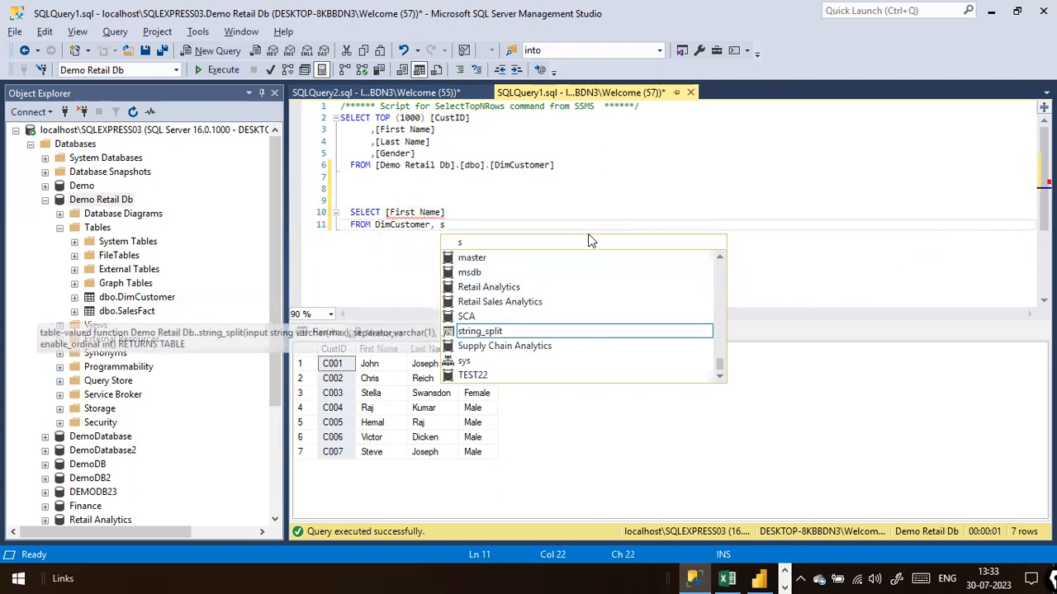
key(BackSpace)
key(BackSpace)
key(BackSpace)
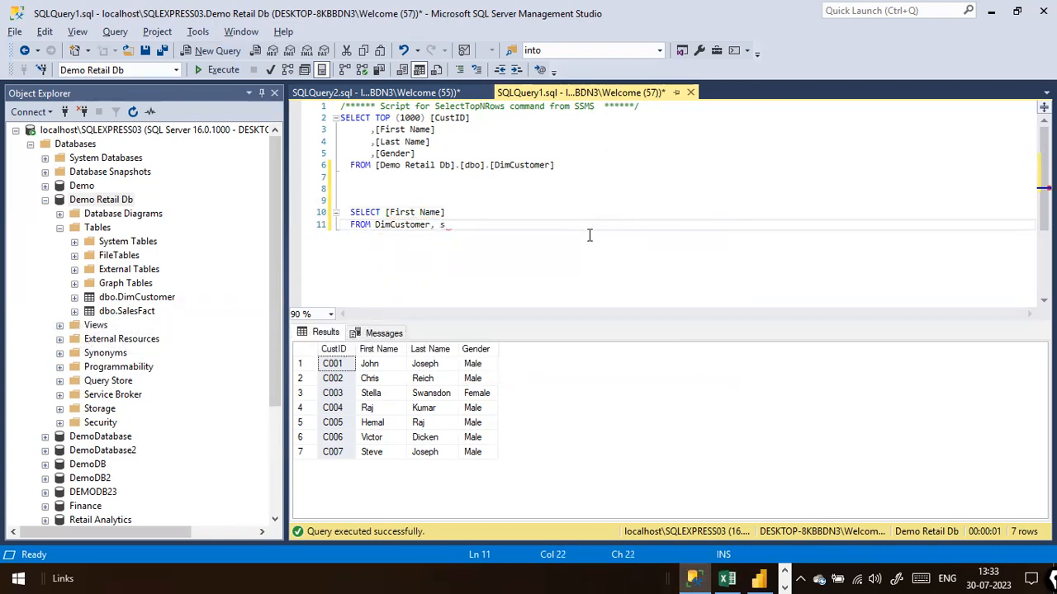
key(BackSpace)
text(Sa)
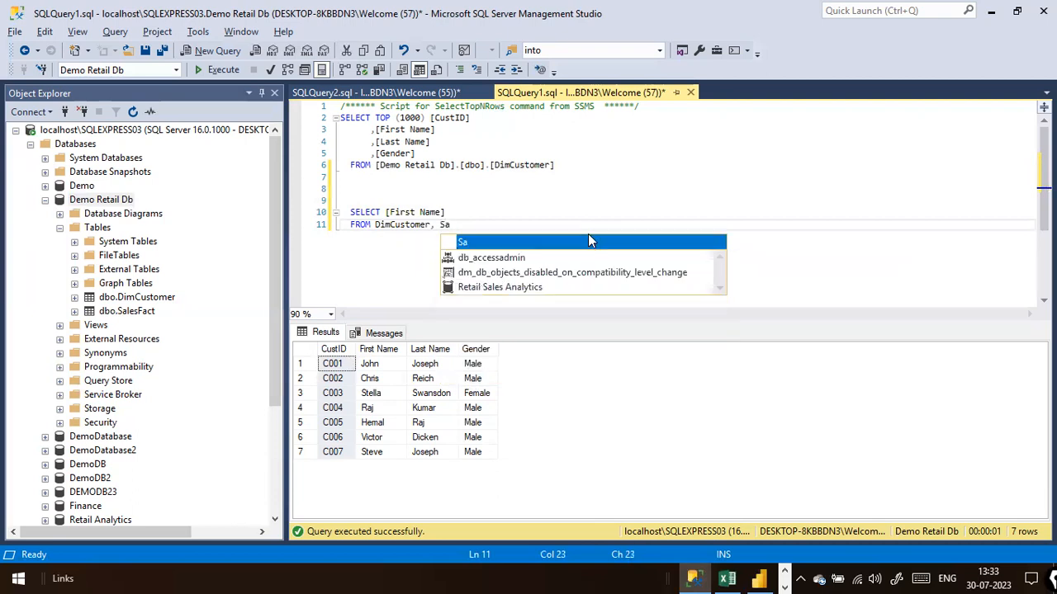
text(lesFFac)
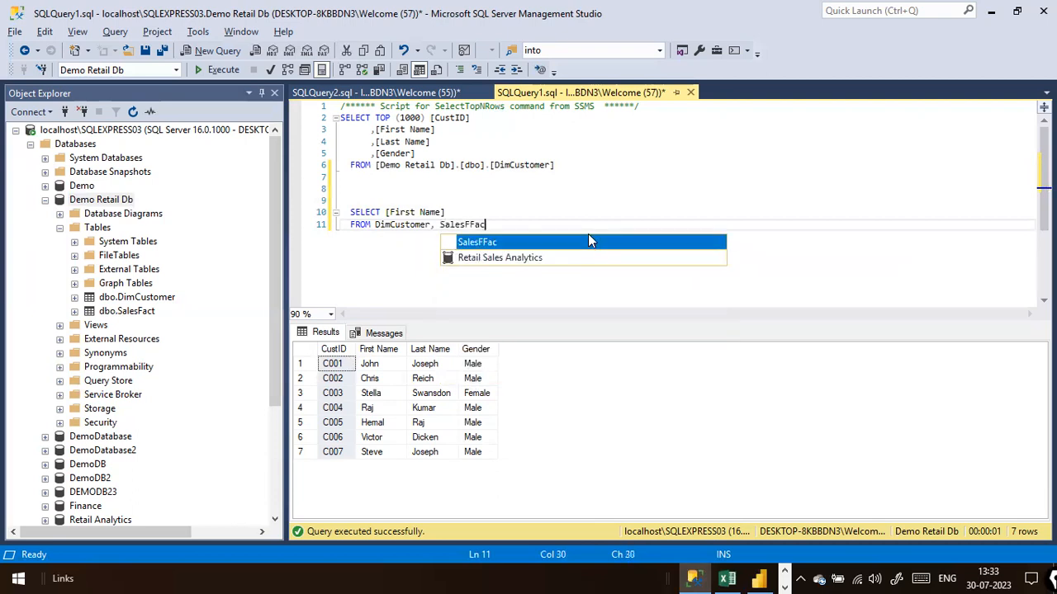
text(t)
key(Left)
key(Left)
key(Left)
key(Left)
key(BackSpace)
key(End)
key(Return)
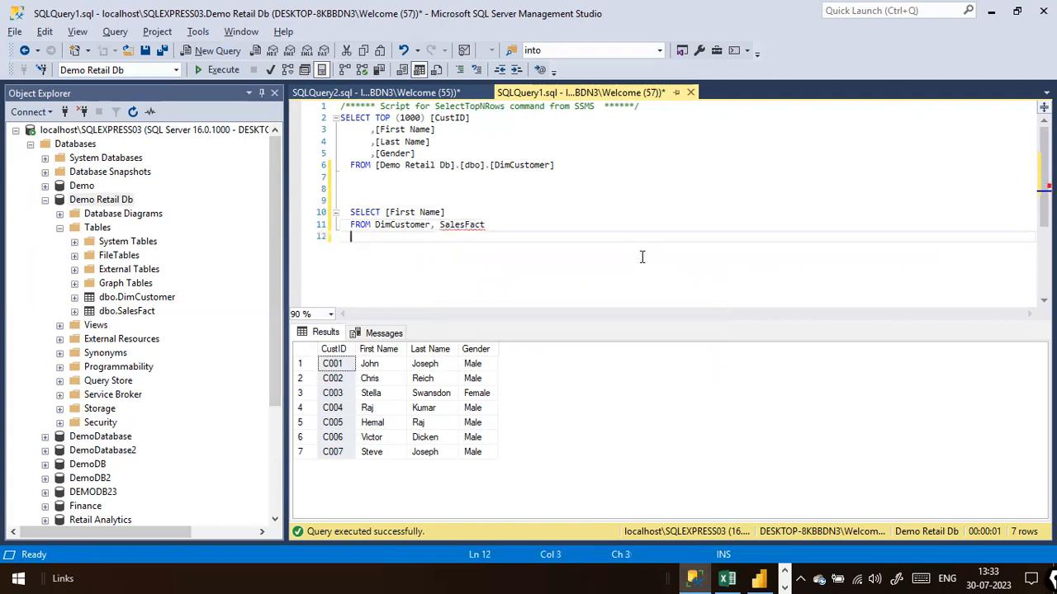
Start a WHERE clause on the last line and alias DimCustomer as C and SalesFact as S.
text(WHERE)
key(Up)
key(Right)
key(Right)
key(Right)
key(Right)
key(Right)
key(Right)
key(Right)
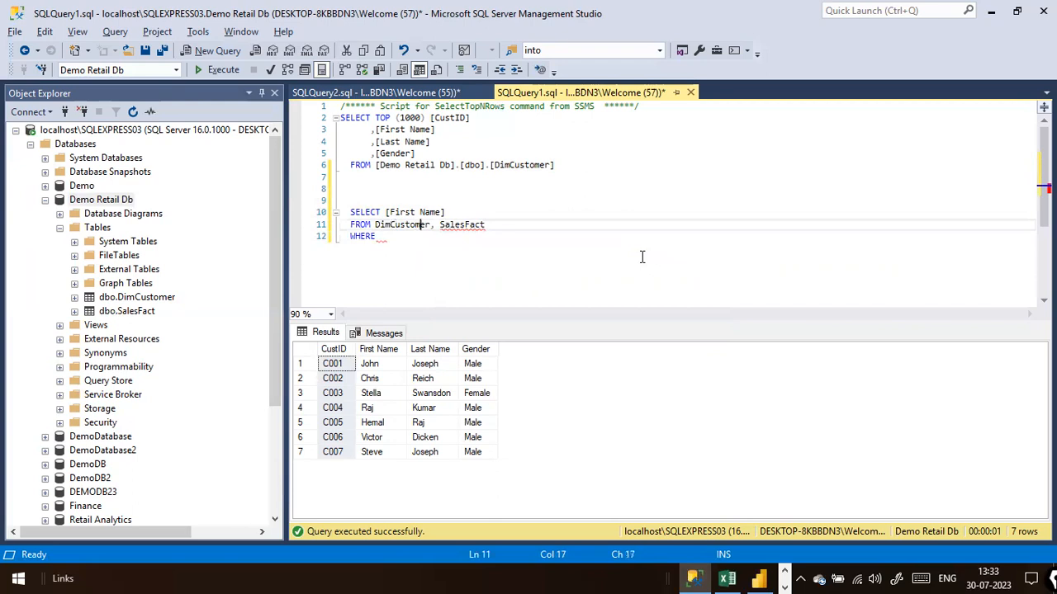
text(C)
key(End)
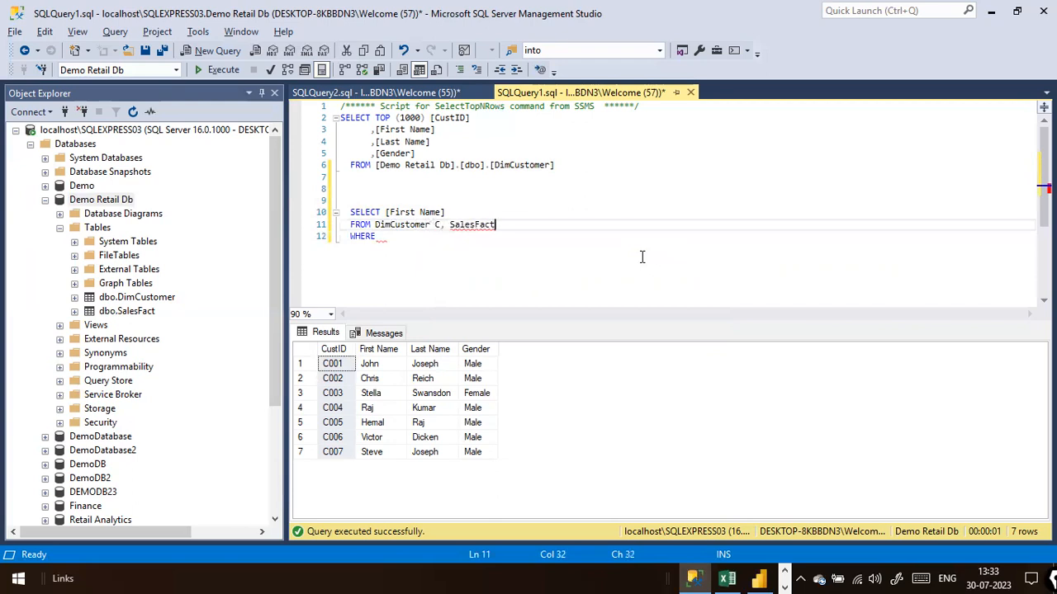
text(S)
Complete the WHERE clause with the join condition C.CustID = S.Custid.
key(Down)
text(C.)
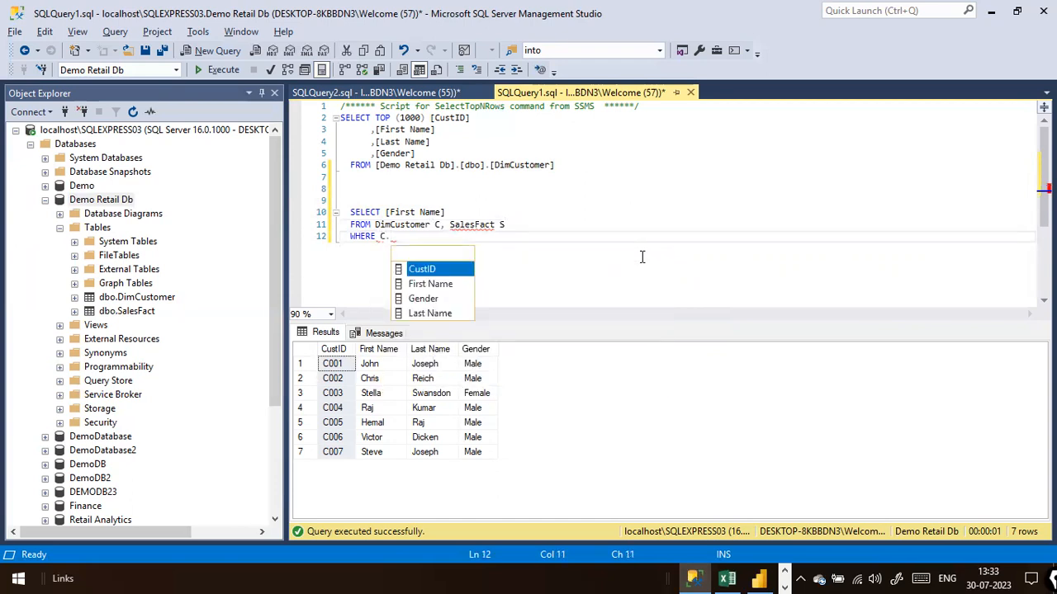
key(Tab)
text(=)
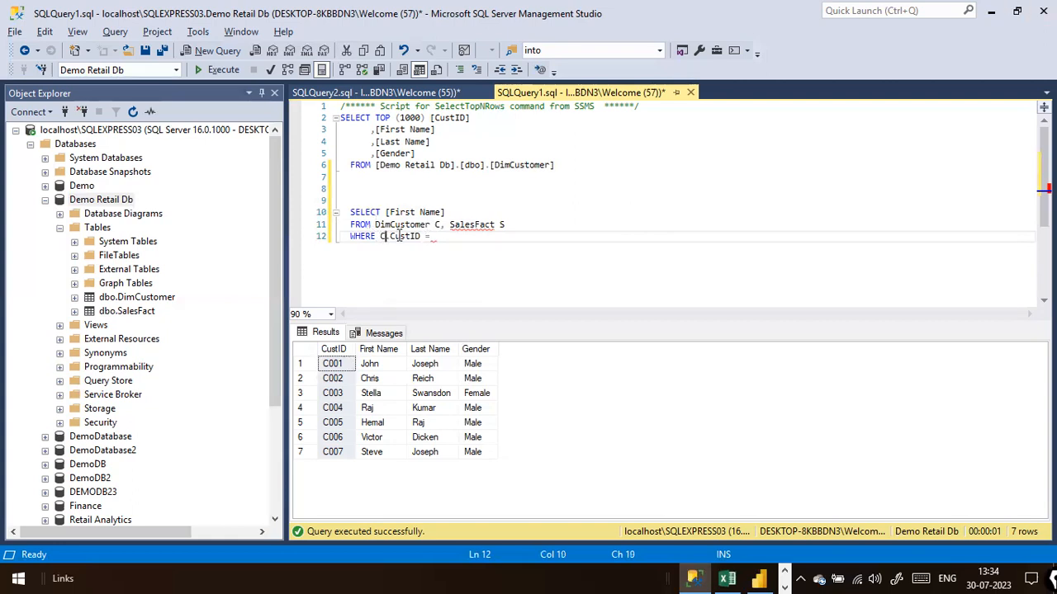
click(385, 236)
drag(377, 239, 387, 241)
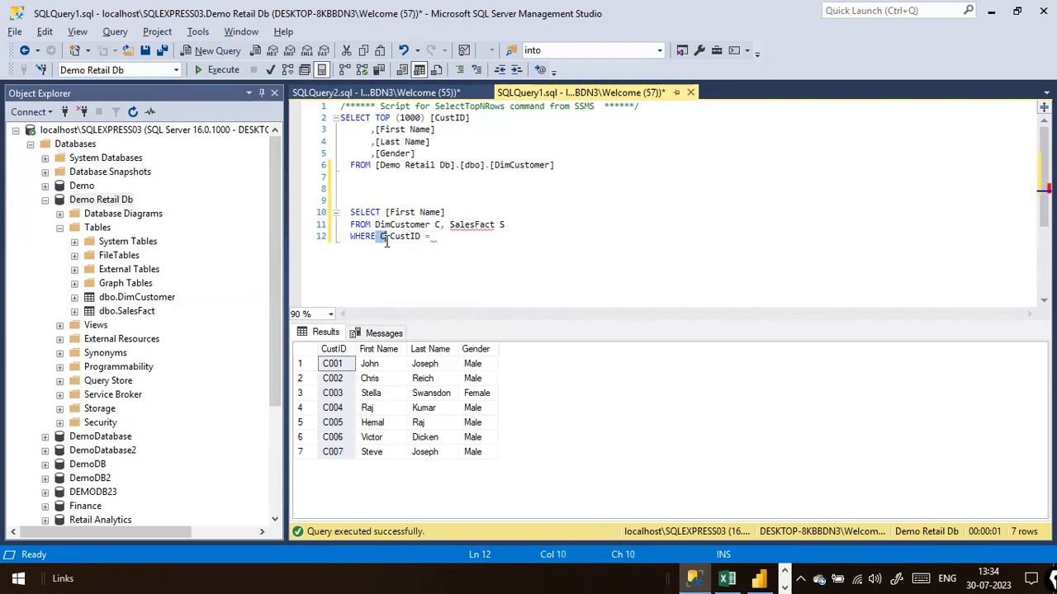
click(426, 225)
click(443, 225)
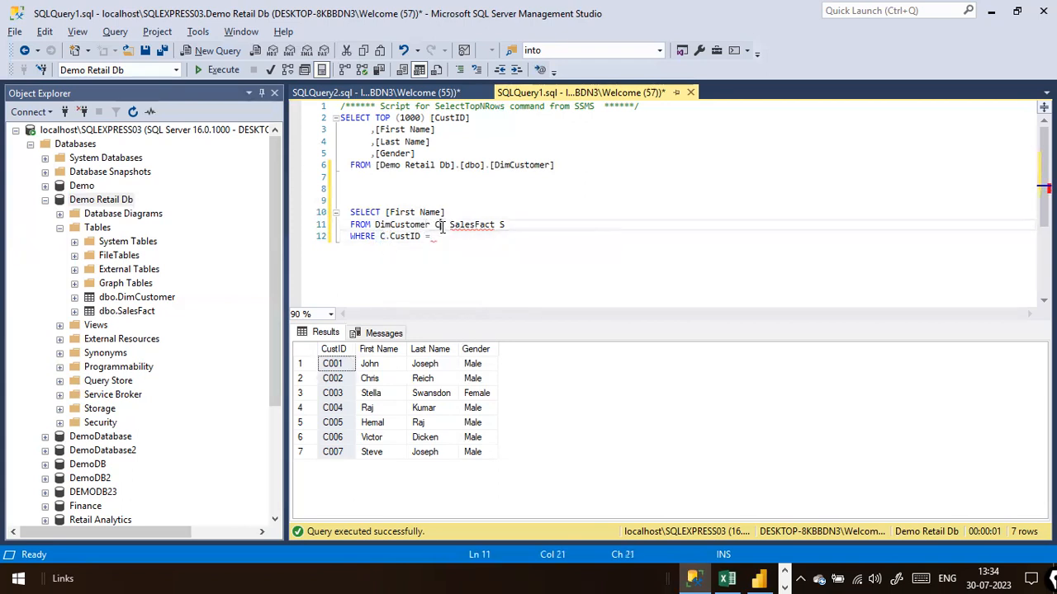
click(438, 225)
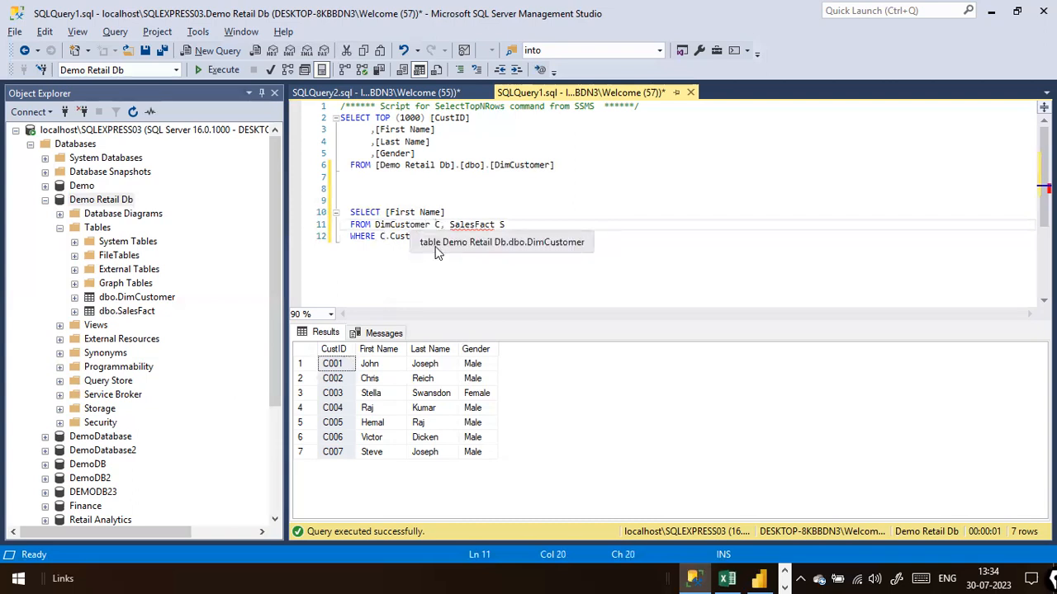
click(487, 237)
text(S.Custid)
key(Return)
Add S.[Sales Amount] as the second column in the new query's SELECT list, after [First Name].
key(Up)
key(Up)
key(Up)
key(ctrl+Right)
key(Down)
key(Home)
key(Up)
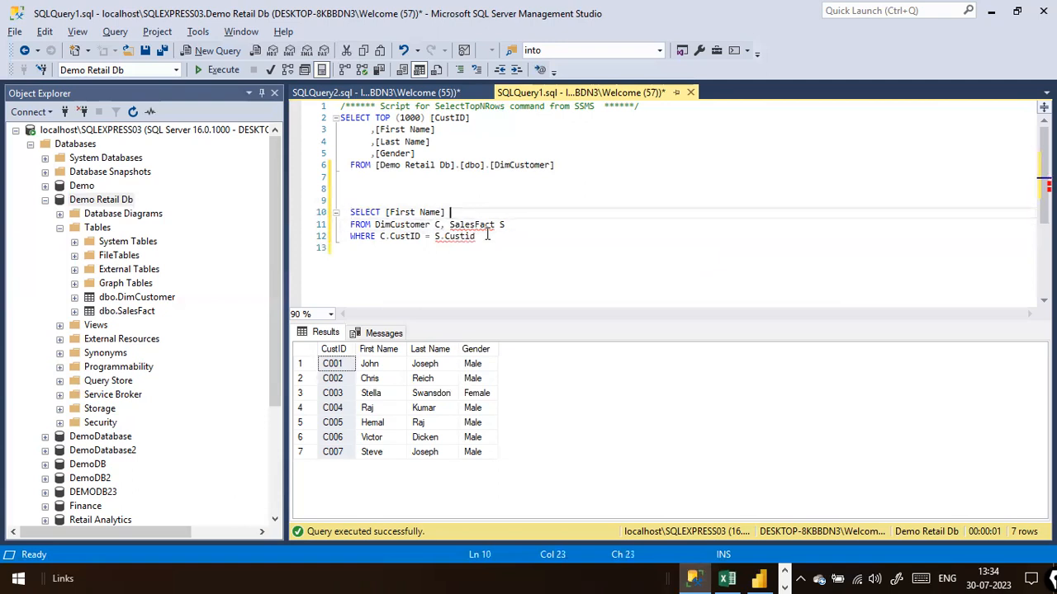
text(Sales Amount])
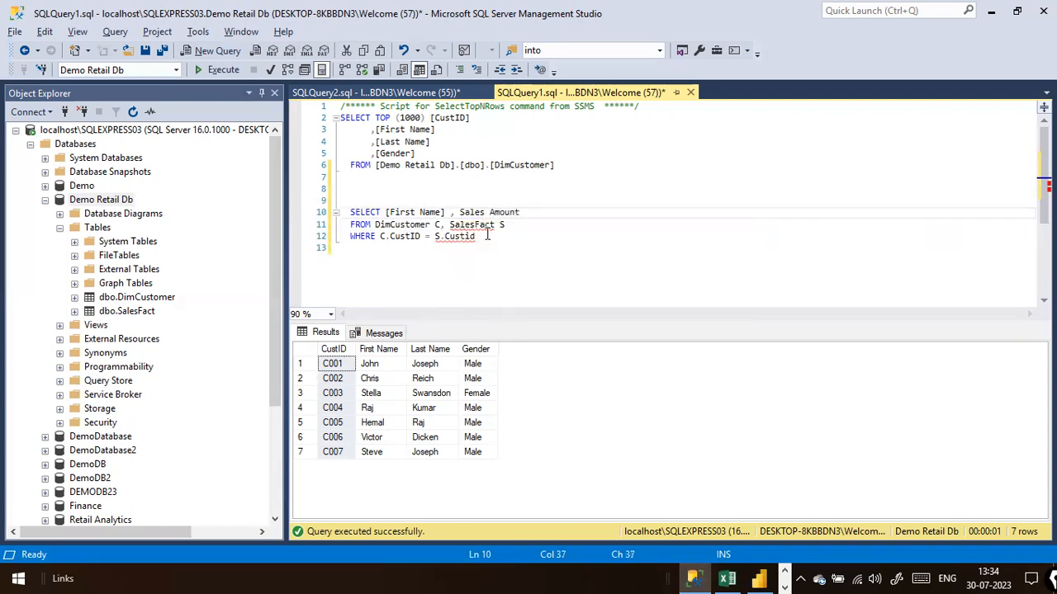
key(ctrl+Left)
key(ctrl+Left)
key(ctrl+Left)
text([)
key(Left)
key(Left)
key(Right)
key(Right)
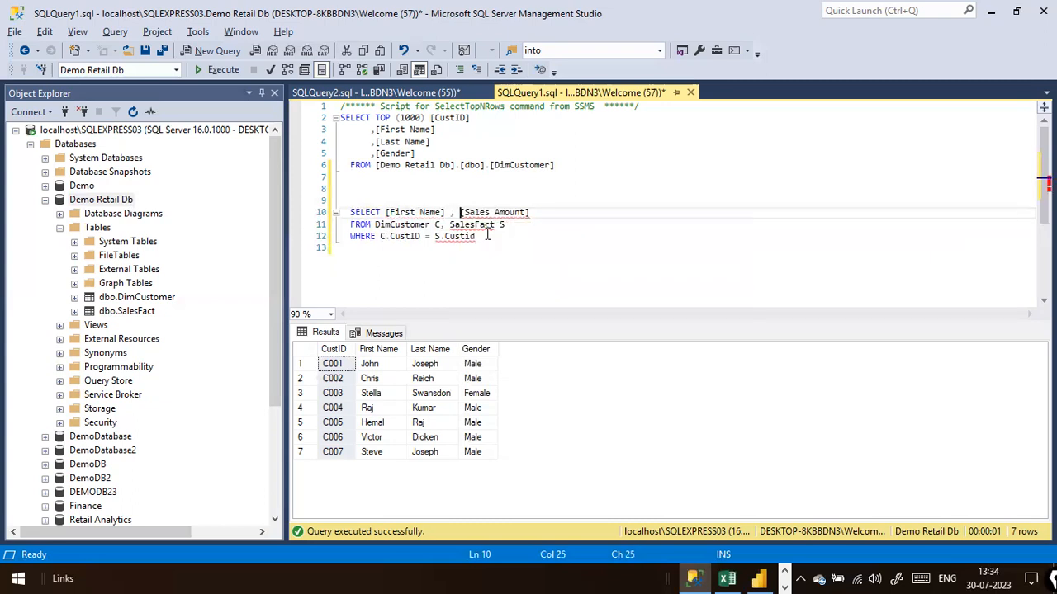
text(S.)
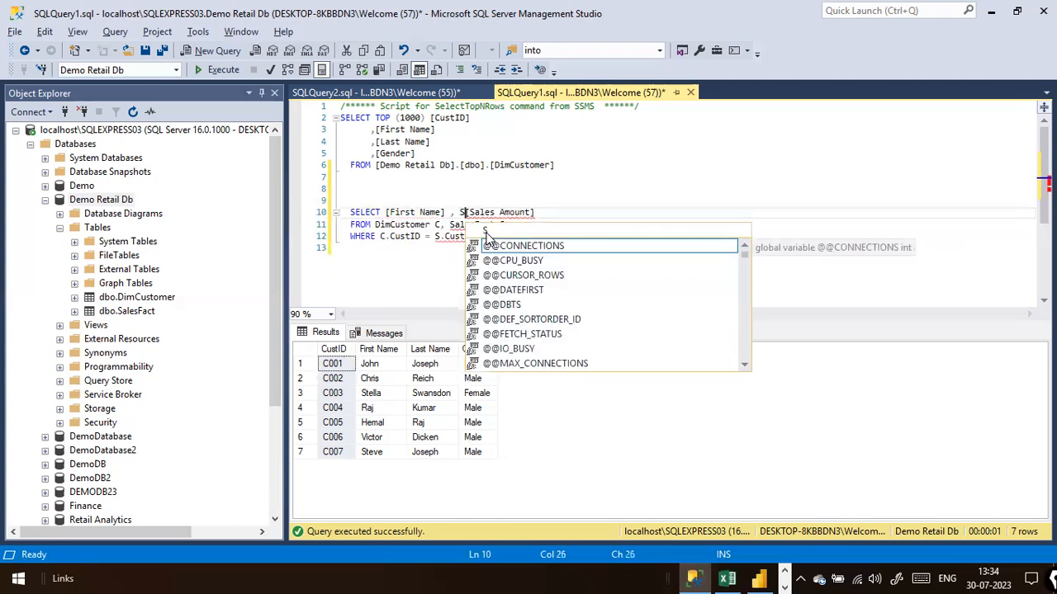
Execute only the three-line query that joins DimCustomer and SalesFact.
key(Home)
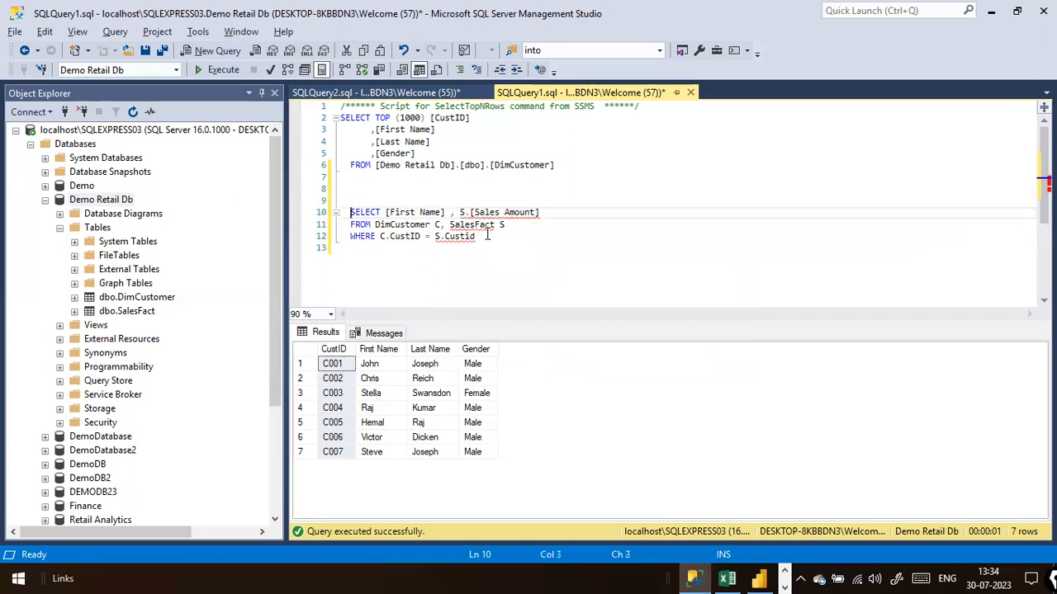
key(shift+Down)
key(shift+Down)
key(shift+Down)
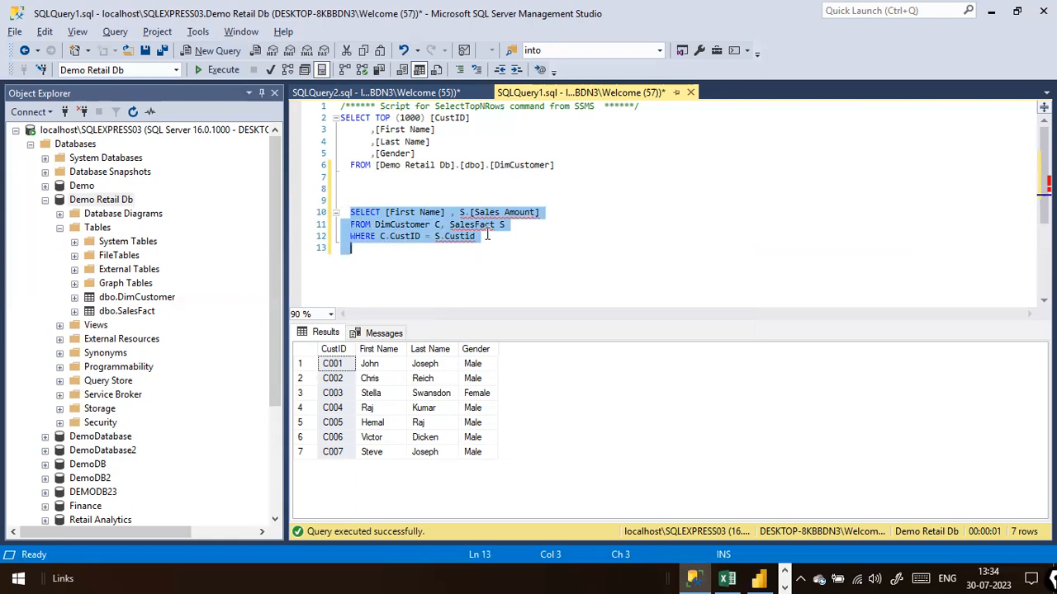
key(F5)
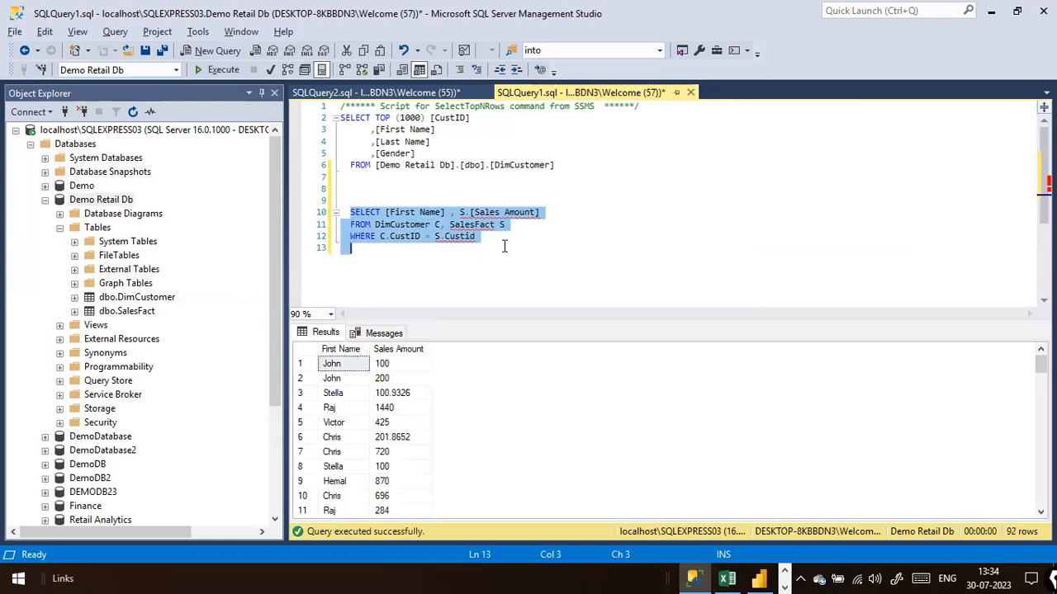
click(495, 248)
drag(556, 252, 341, 201)
click(217, 70)
click(593, 264)
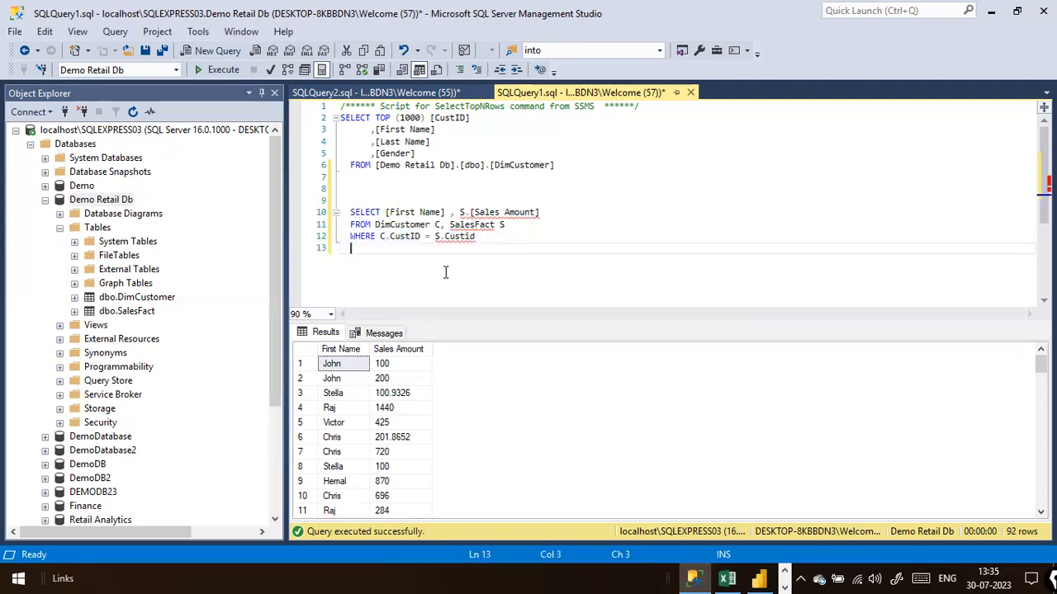
Review the source table of each selected column, the two joined tables and the CustID join condition.
click(401, 213)
click(524, 213)
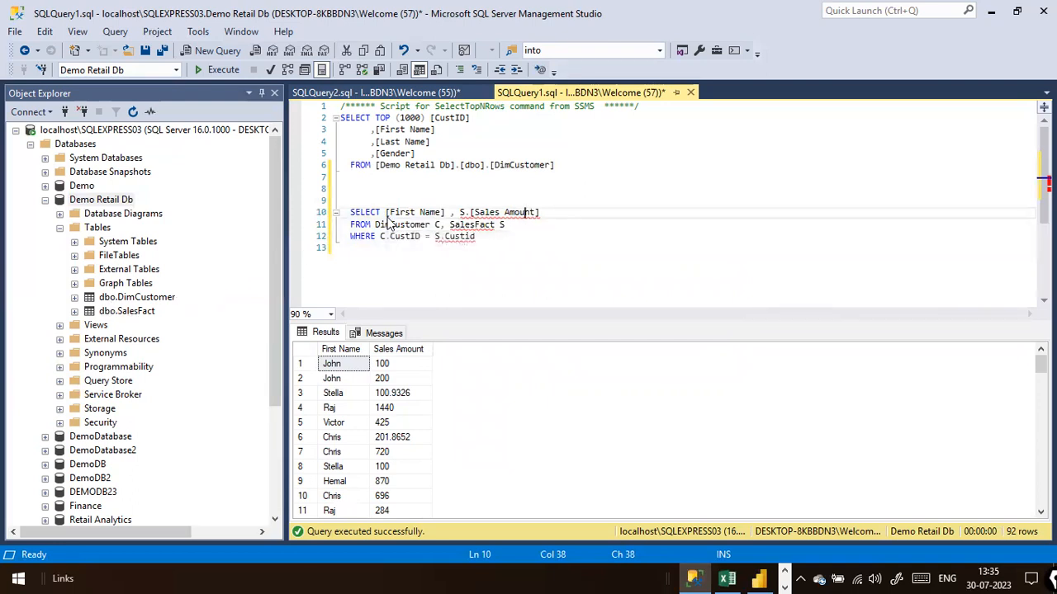
mouse_move(383, 215)
mouse_down()
mouse_move(176, 255)
mouse_move(155, 299)
mouse_up()
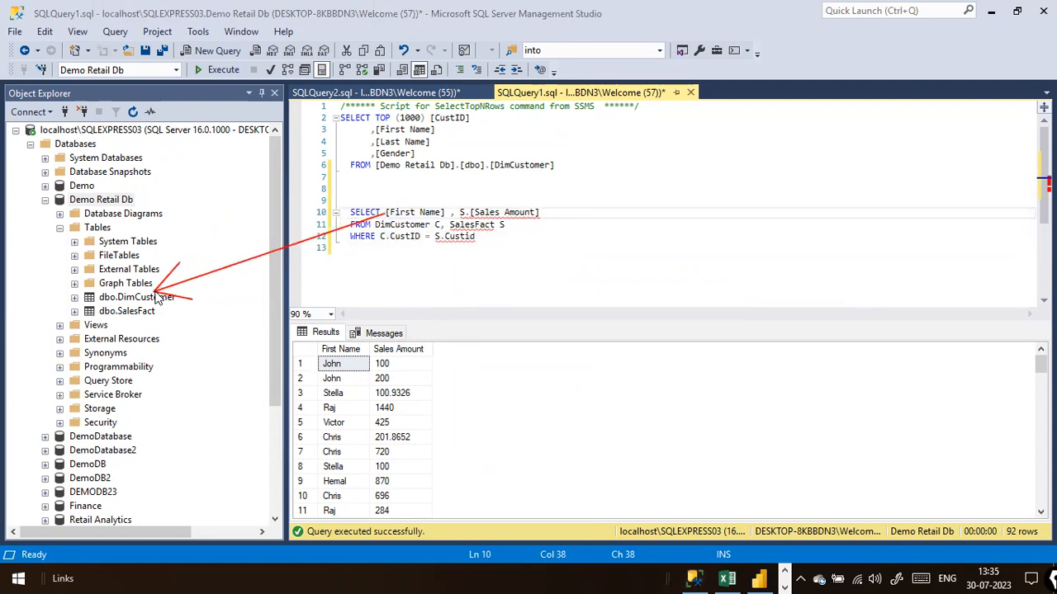
drag(485, 217, 155, 315)
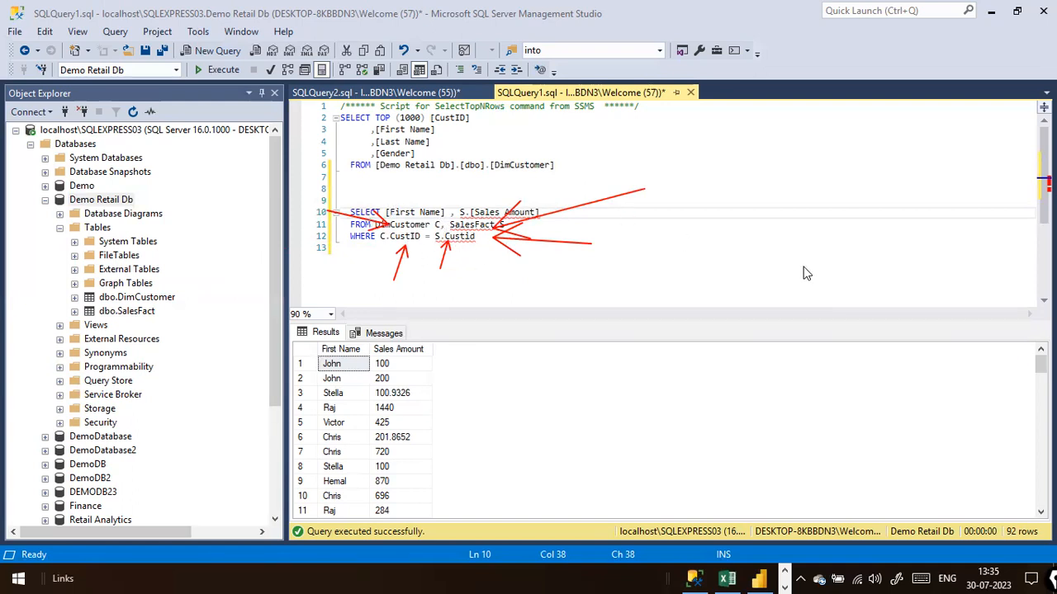
key(Escape)
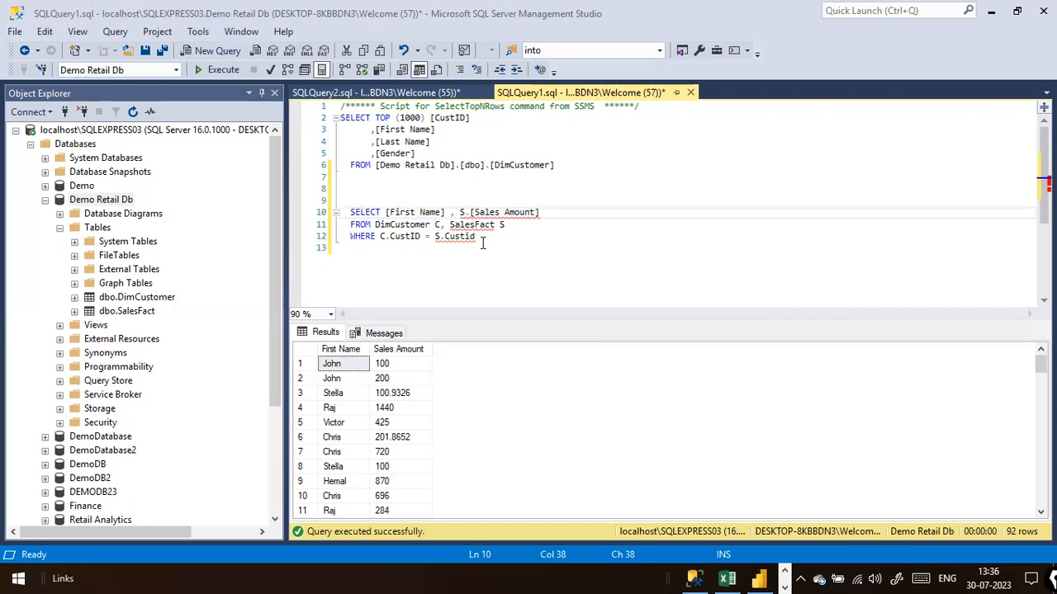
Rerun the join query and look through the First Name and Sales Amount rows in the results.
drag(506, 241, 342, 212)
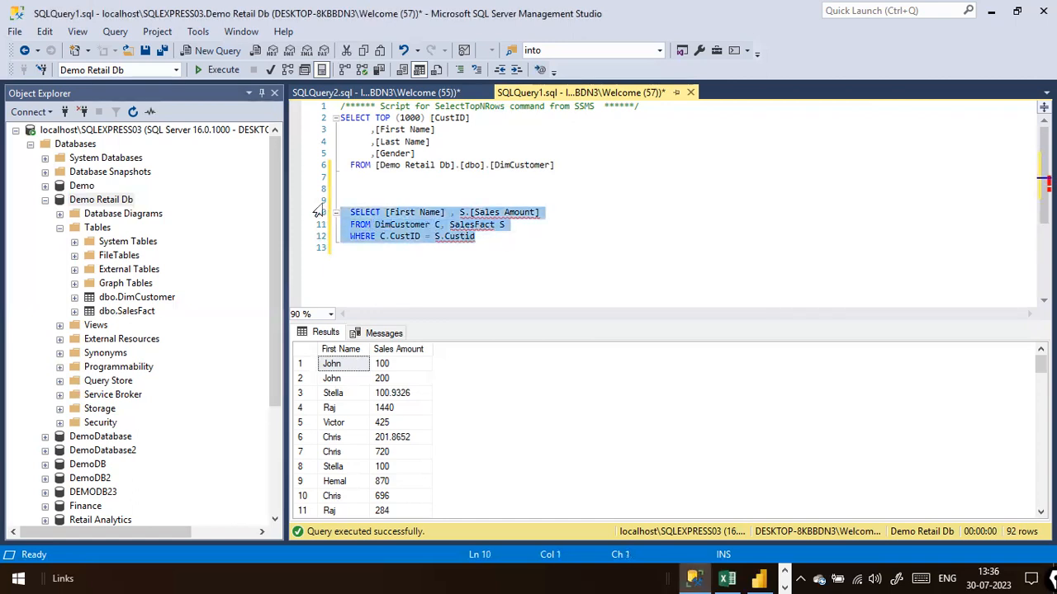
click(224, 72)
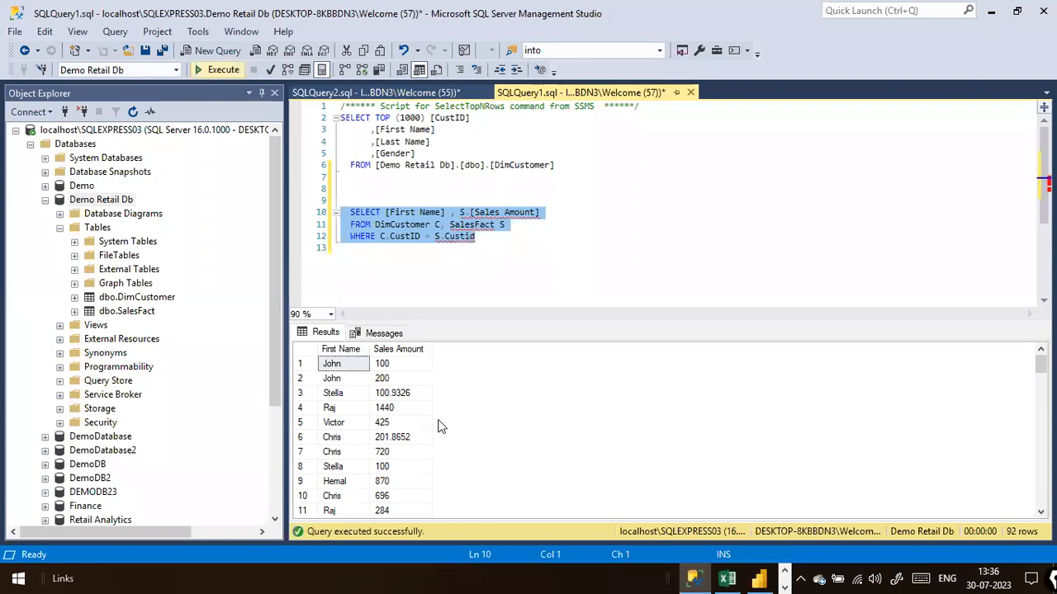
scroll(452, 430, down, 4)
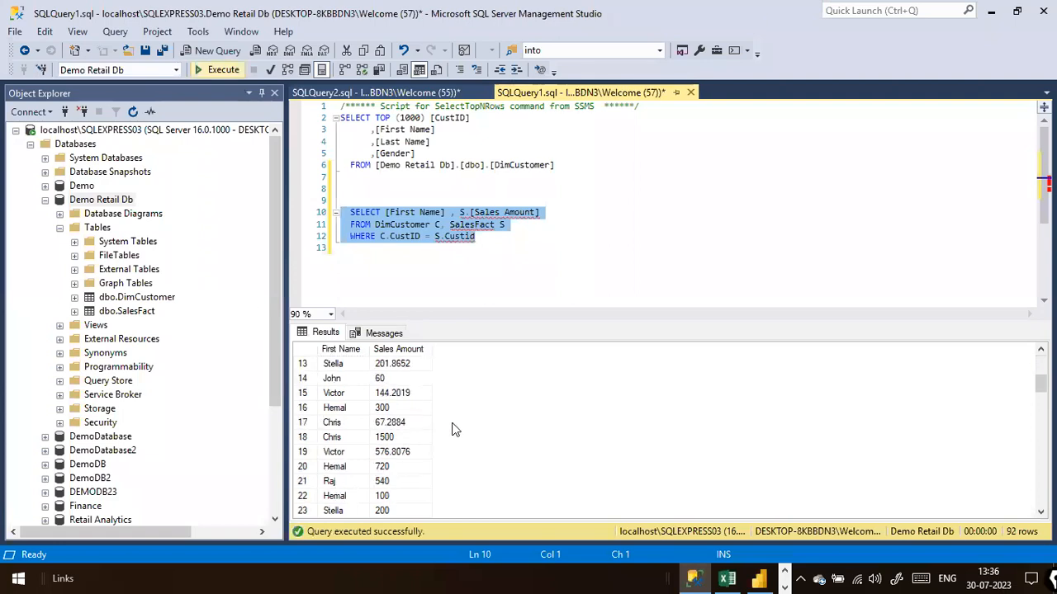
click(532, 255)
click(569, 213)
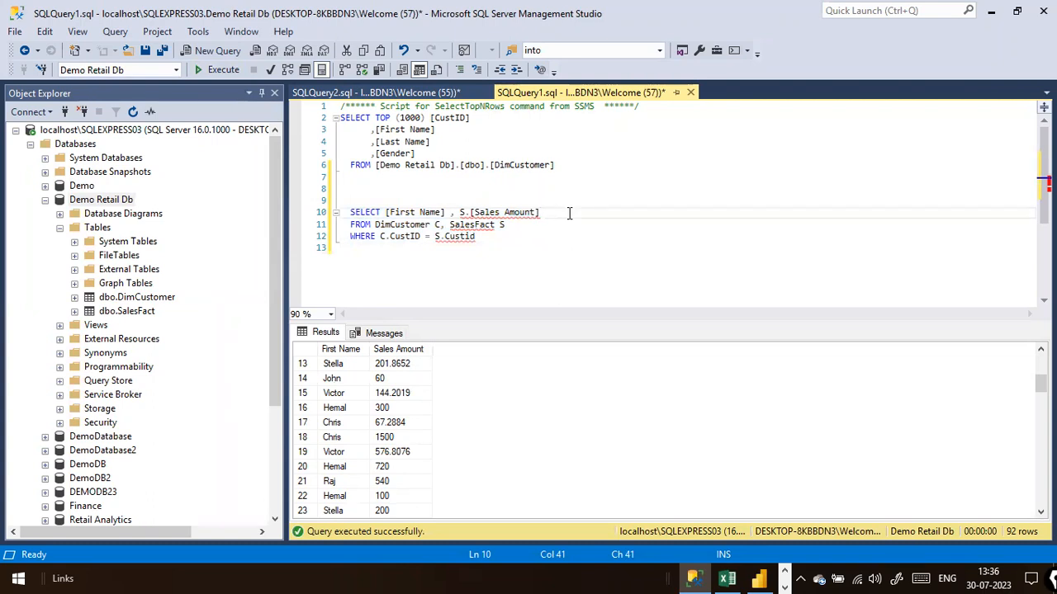
key(Left)
key(Left)
key(Left)
key(Left)
key(Left)
key(Left)
key(Left)
key(Left)
key(Left)
key(Left)
key(Left)
key(Left)
key(Left)
key(Left)
key(Left)
key(Home)
key(shift+Down)
key(shift+Down)
key(shift+Down)
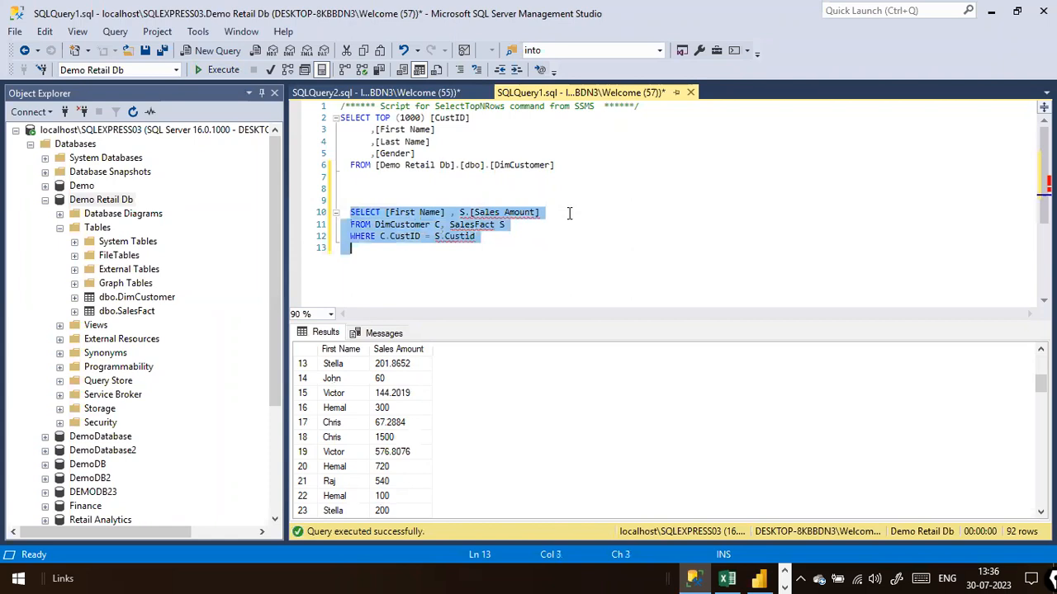
click(560, 177)
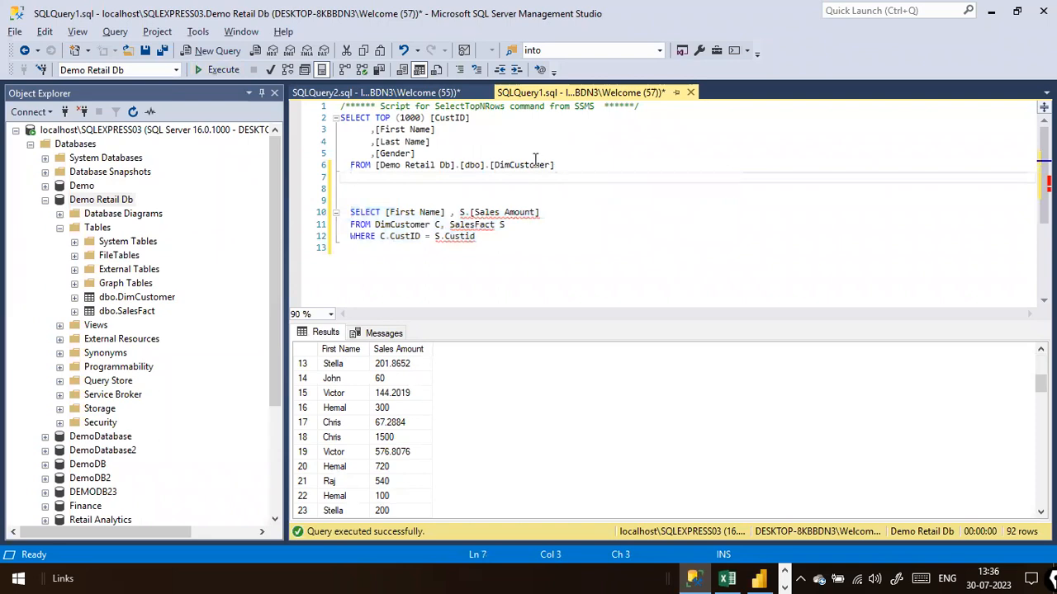
Switch to Power BI Desktop and return to the Sales Amount by First Name column chart on Page 1.
key(super+Tab)
click(549, 195)
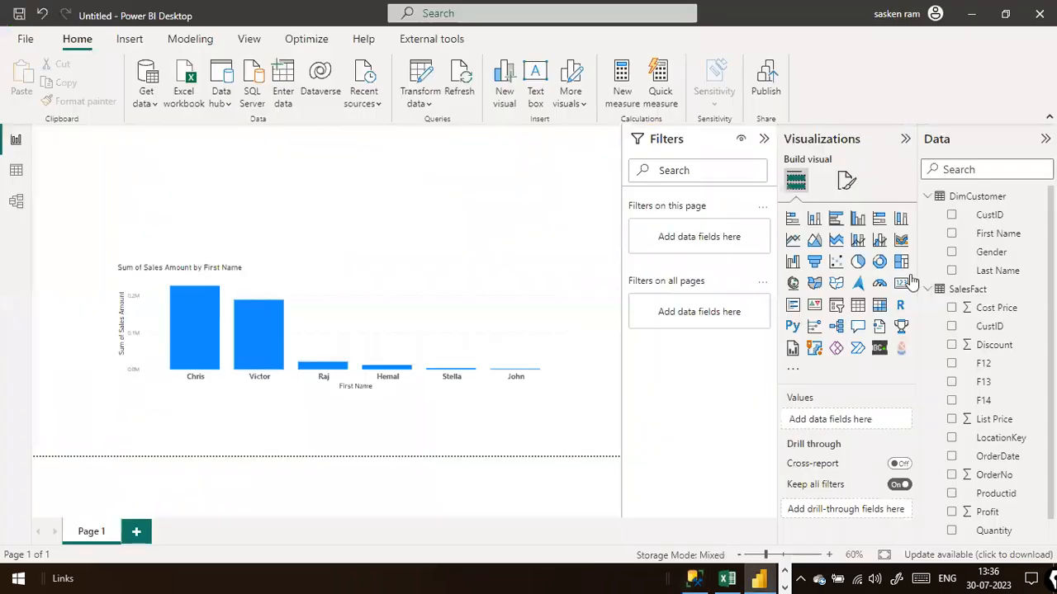
Switch to SQL Server Management Studio and copy the three-line query joining DimCustomer and SalesFact.
key(alt+Tab)
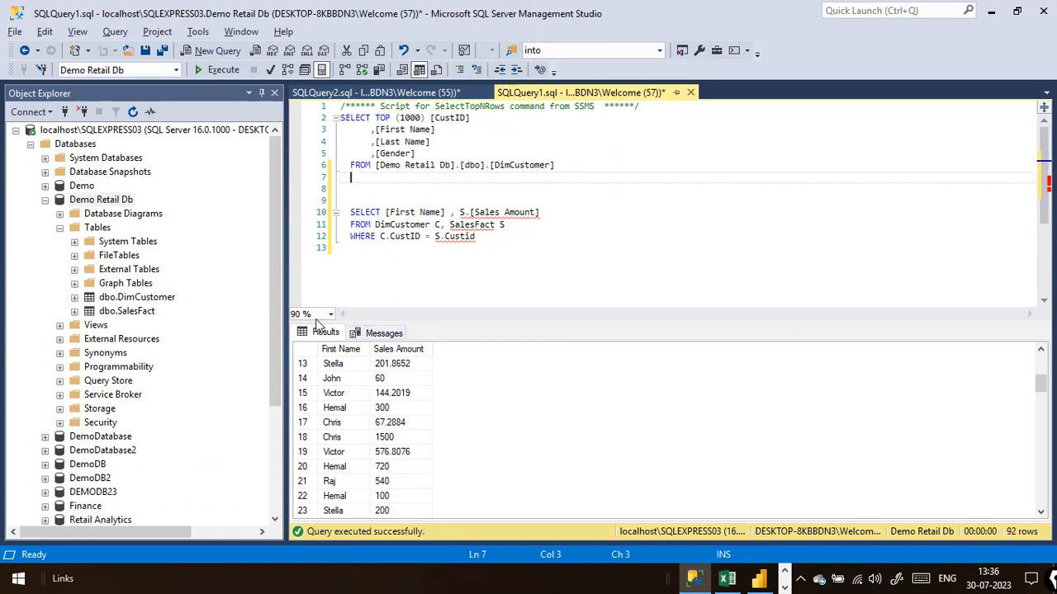
drag(450, 317, 402, 351)
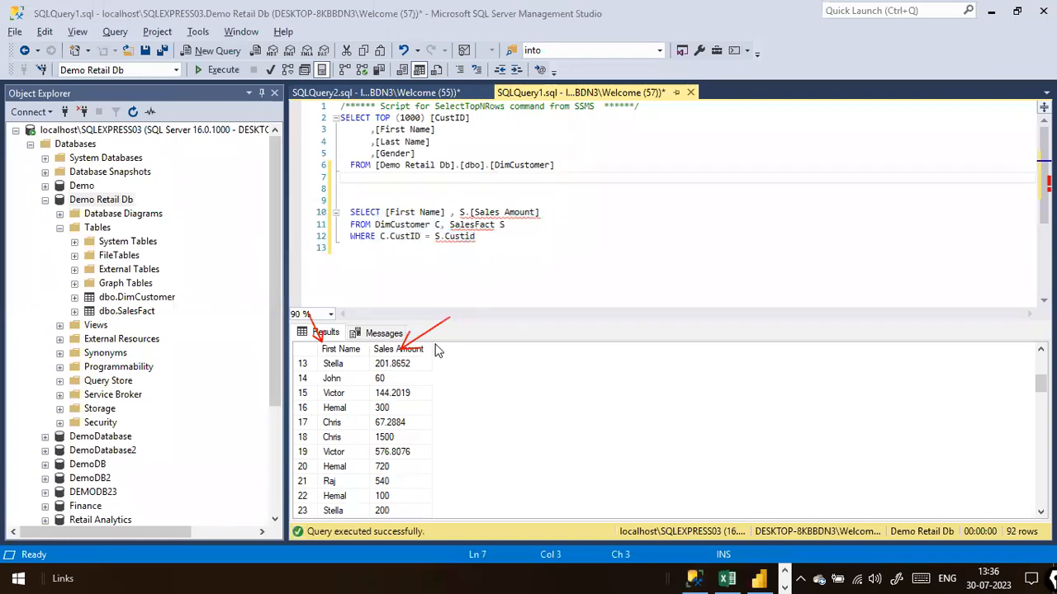
drag(496, 238, 334, 213)
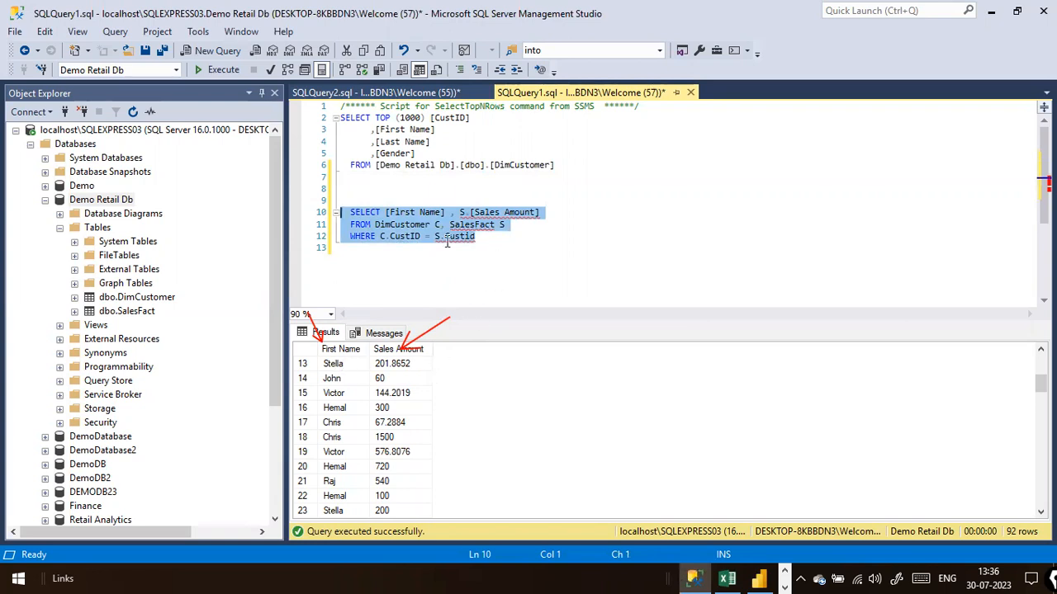
right_click(476, 264)
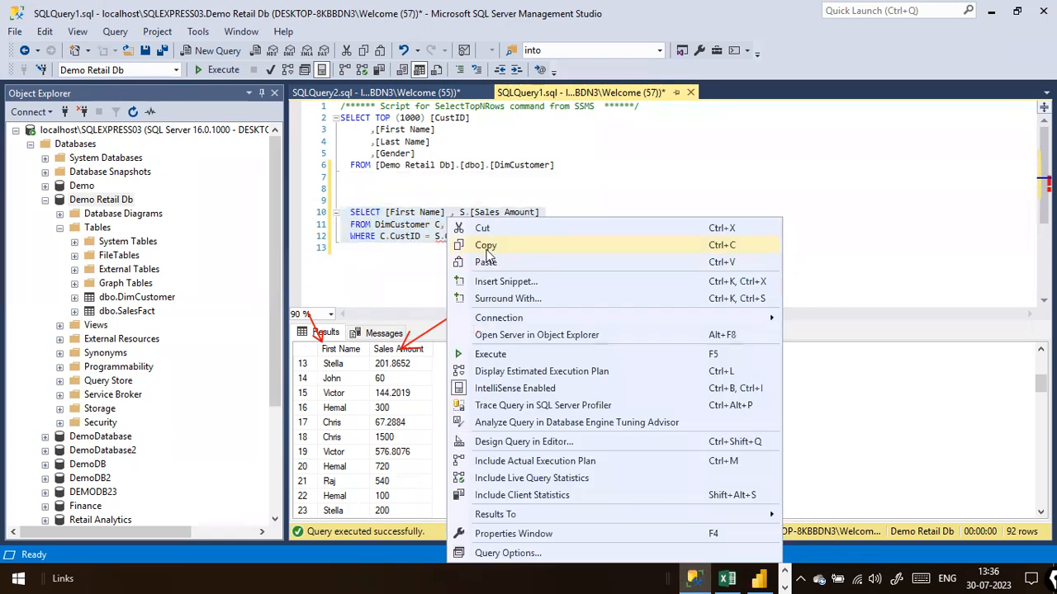
click(486, 247)
Switch to Power BI Desktop, start a SQL Server database connection and paste the join query as its SQL statement.
key(alt+Tab)
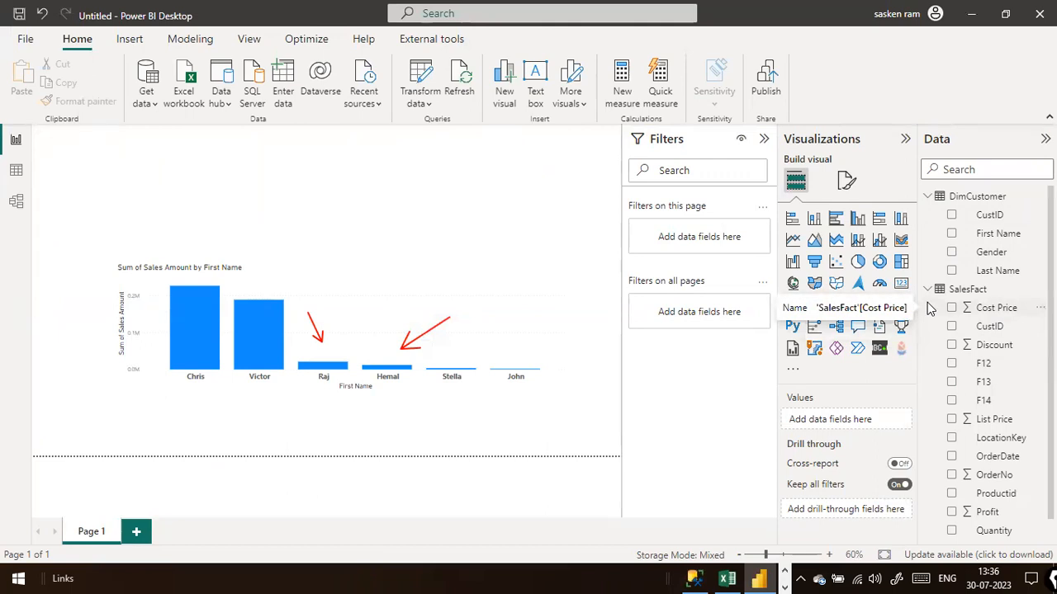
click(145, 108)
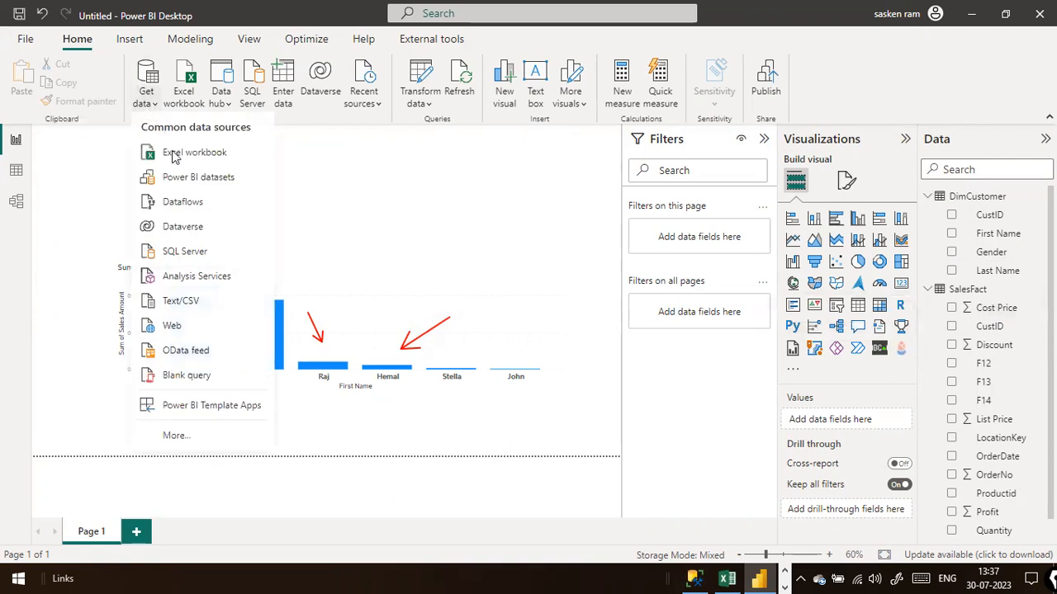
click(209, 259)
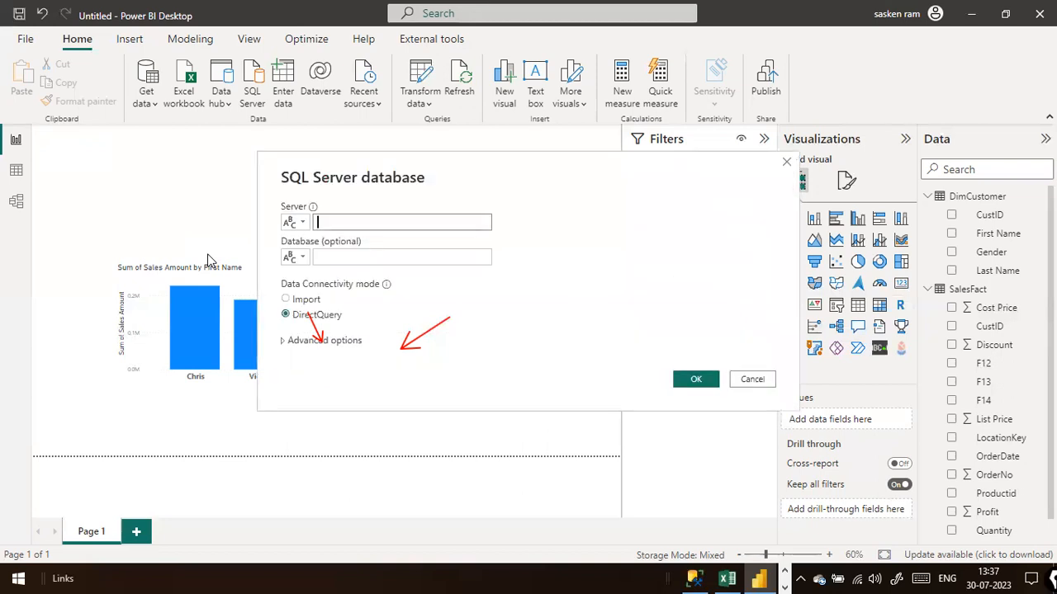
click(287, 342)
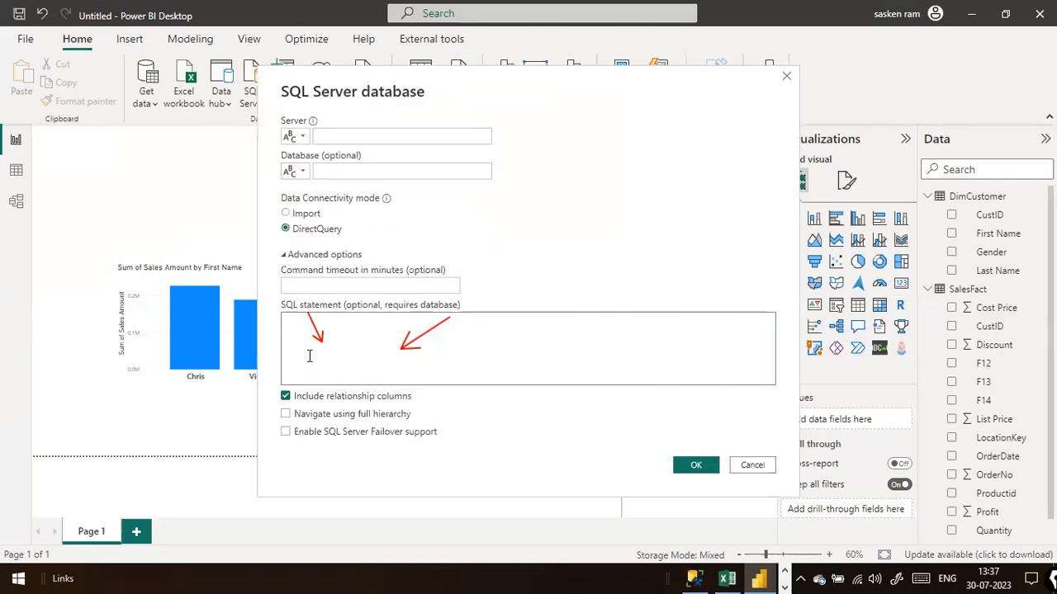
click(308, 356)
key(ctrl+v)
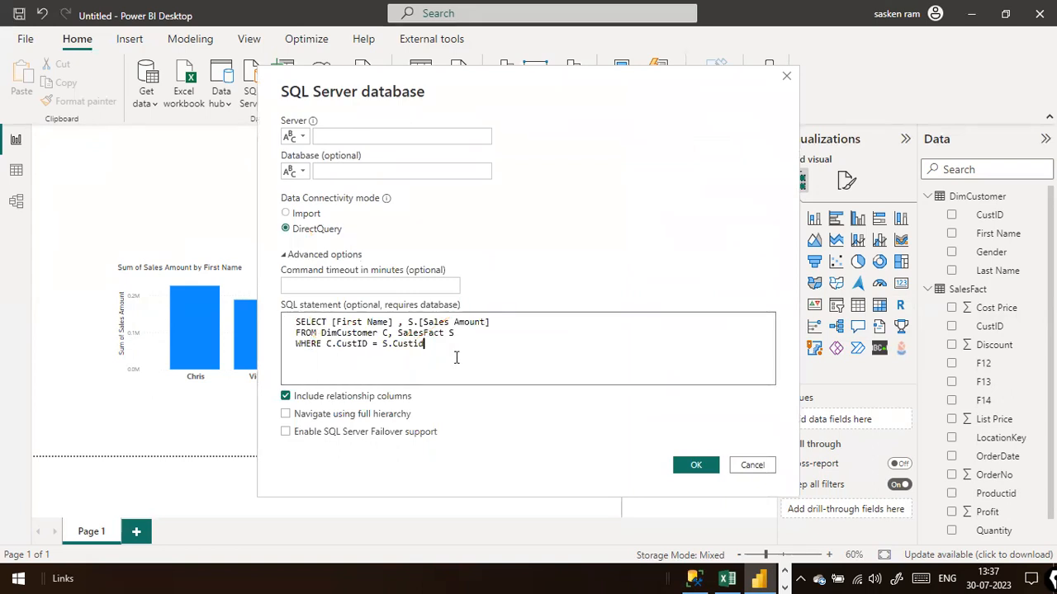
Copy the server name from Management Studio's connection dialog and enter localhost\SQLEXPRESS03 as the server in Power BI's SQL Server connection.
click(443, 138)
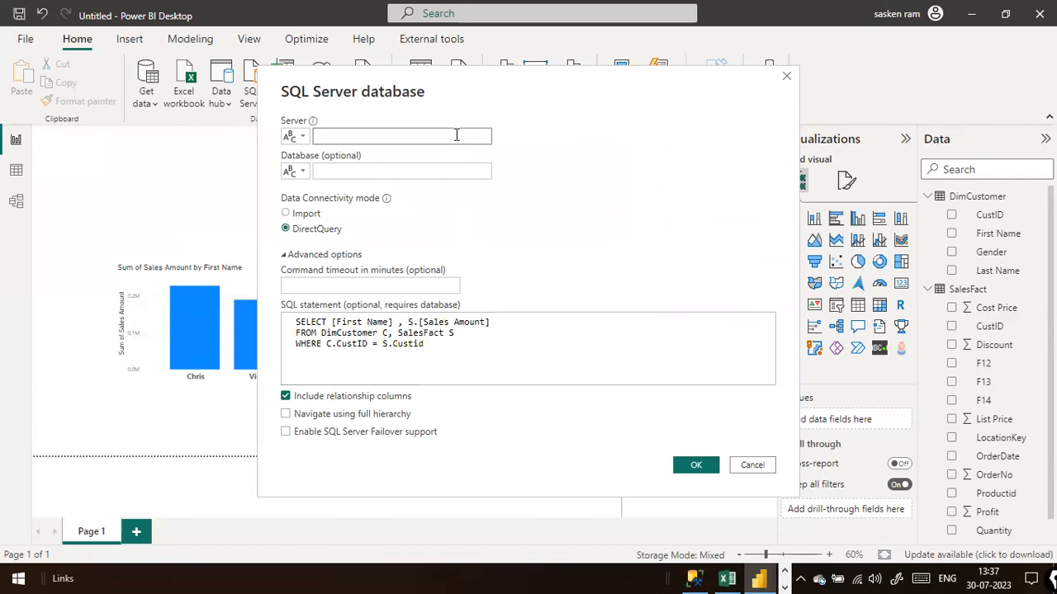
key(alt+Tab)
key(Tab)
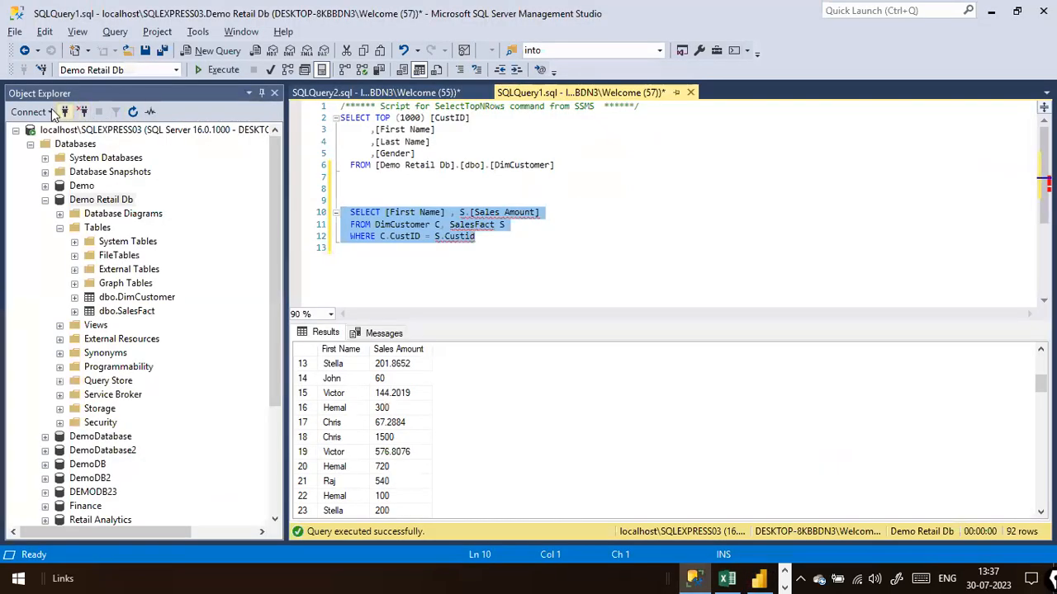
click(54, 114)
click(50, 125)
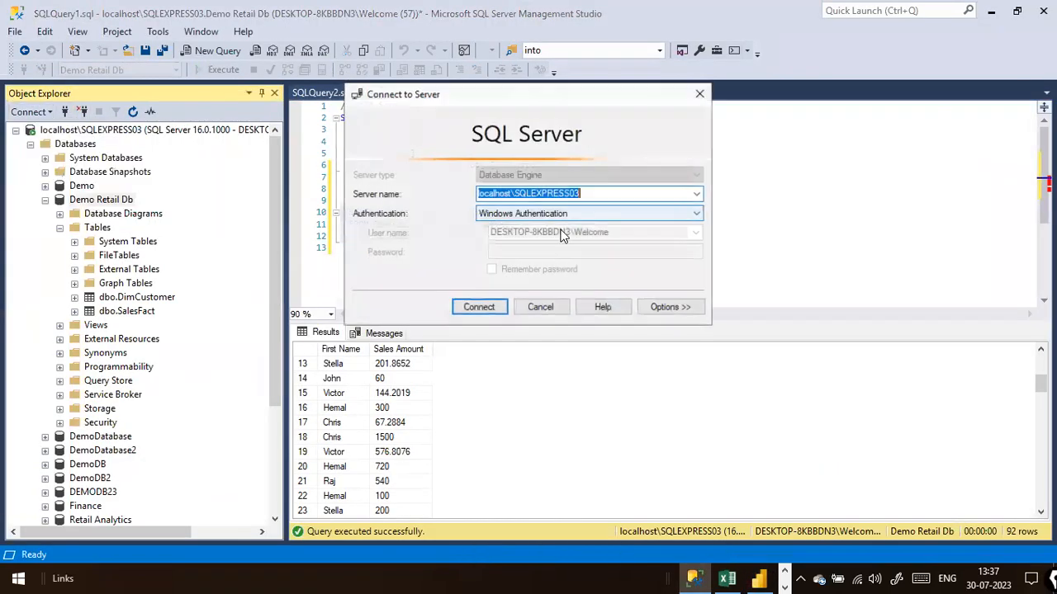
right_click(567, 193)
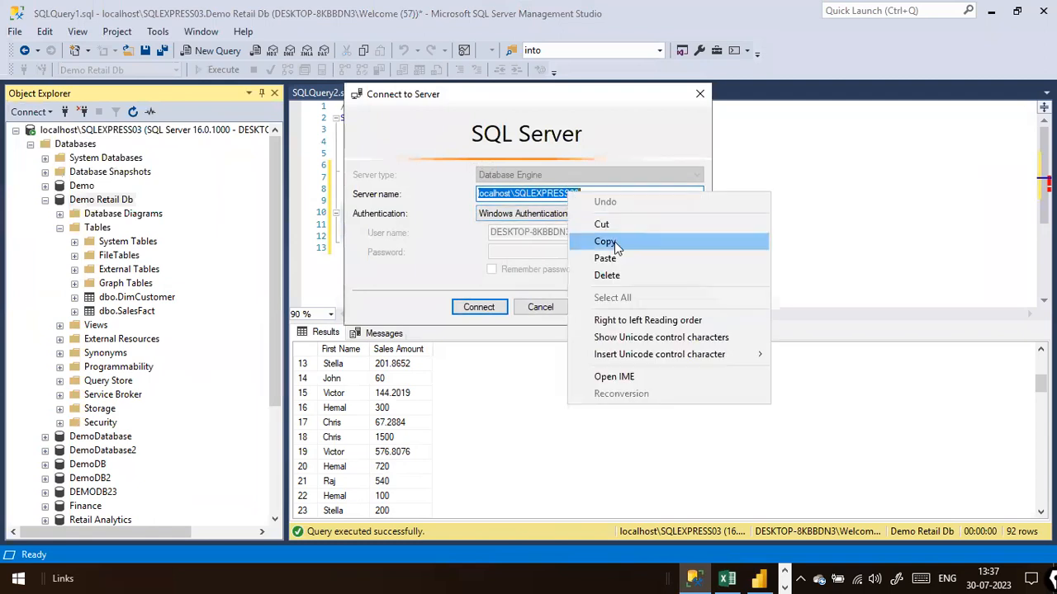
click(605, 241)
click(539, 306)
key(alt+Tab)
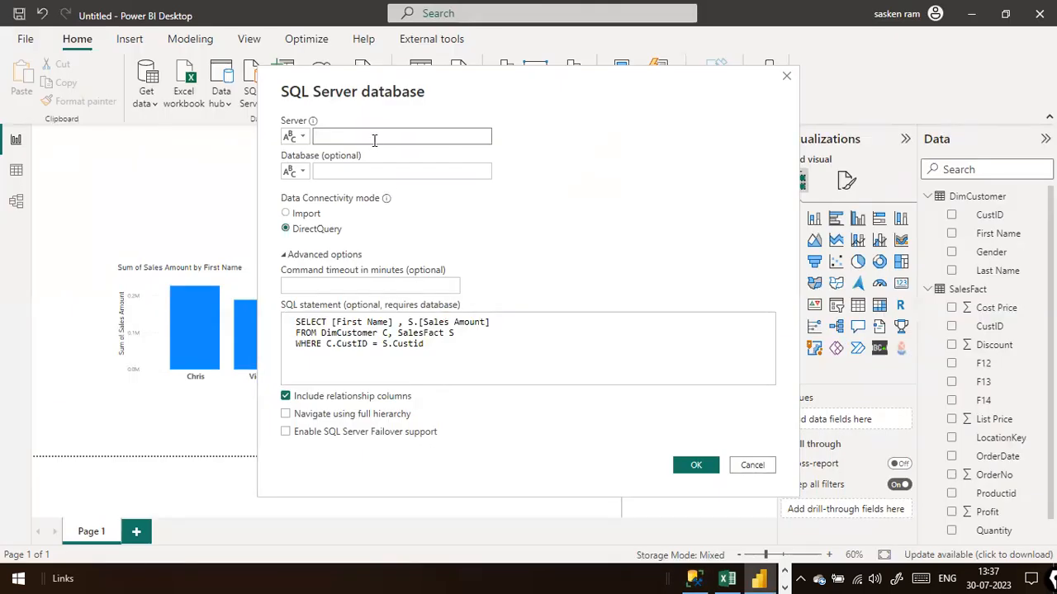
key(ctrl+v)
Try to connect to a database named Retail Demo DB with the pasted SQL statement and return to the connection settings.
click(386, 171)
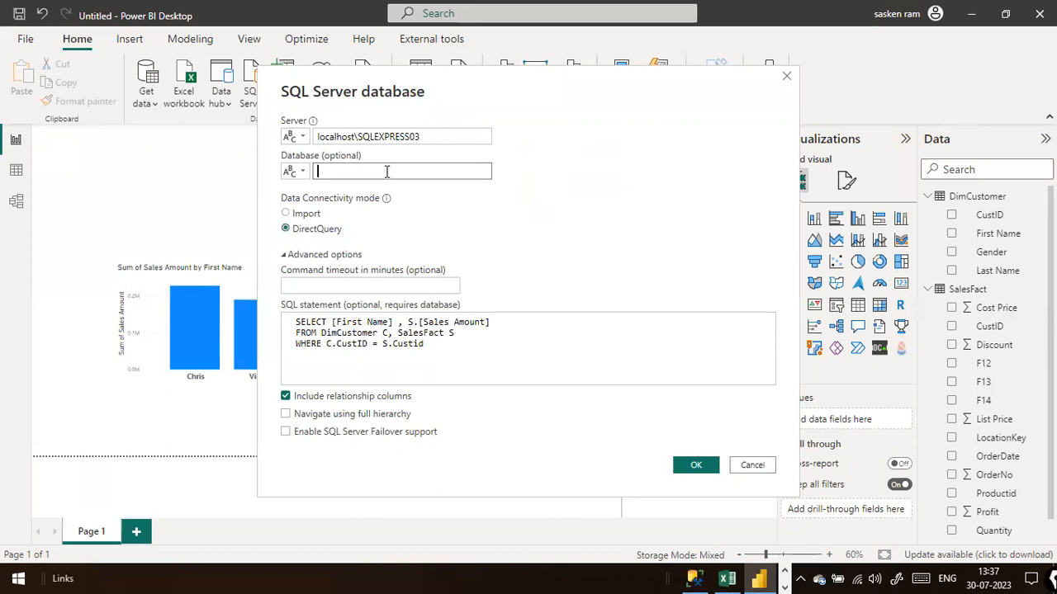
text(Retail Demo DB)
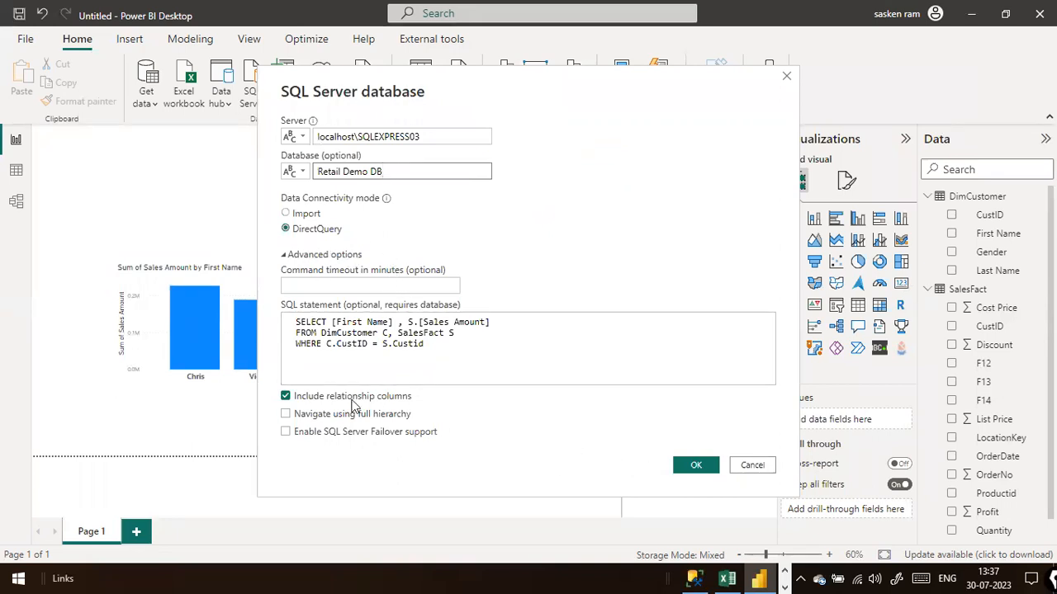
click(581, 363)
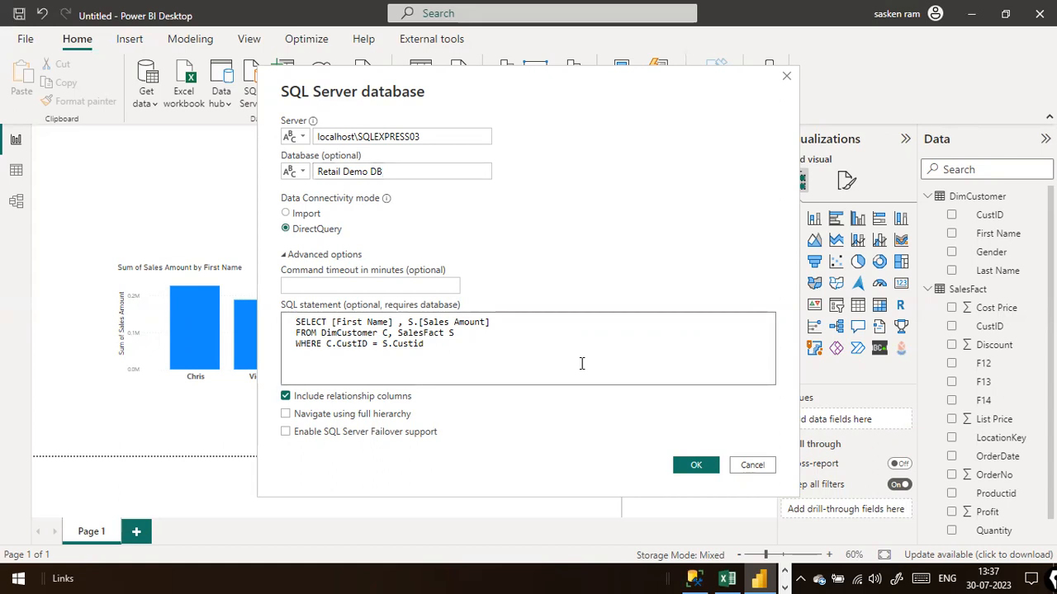
key(ctrl+a)
click(696, 465)
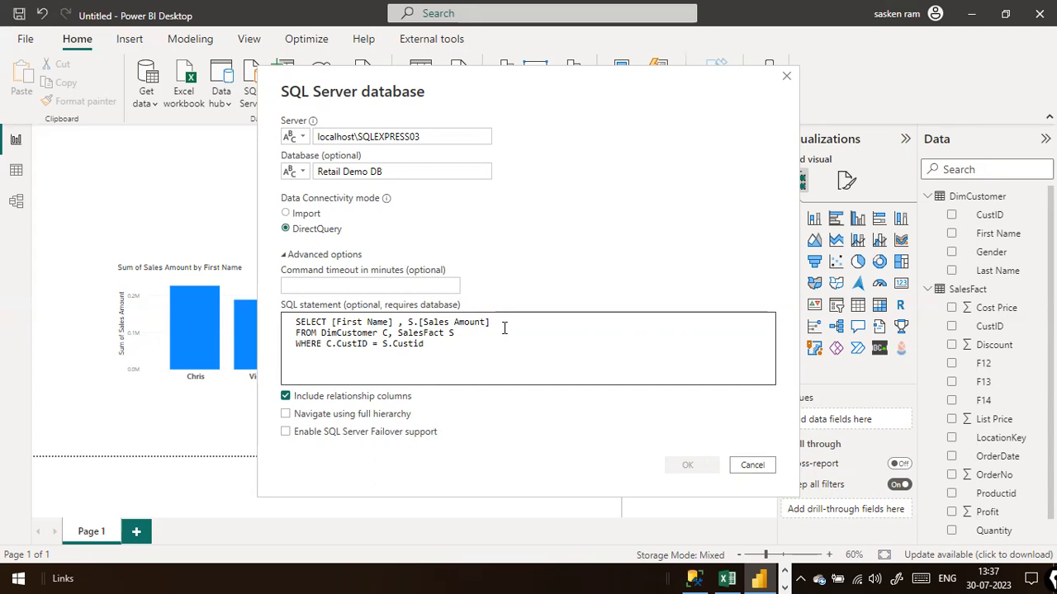
key(ctrl+a)
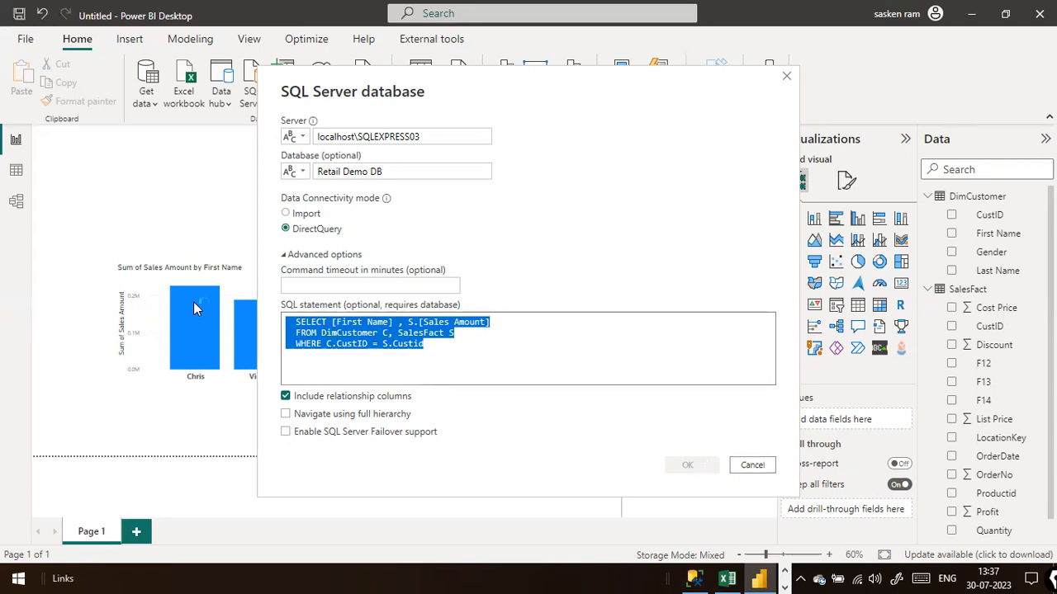
key(ctrl+v)
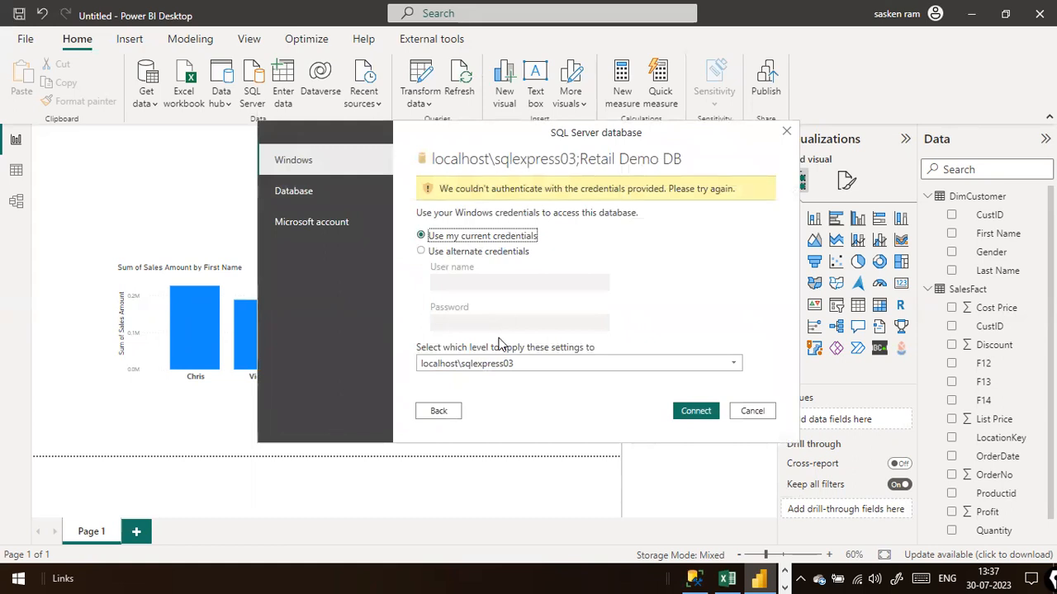
click(440, 410)
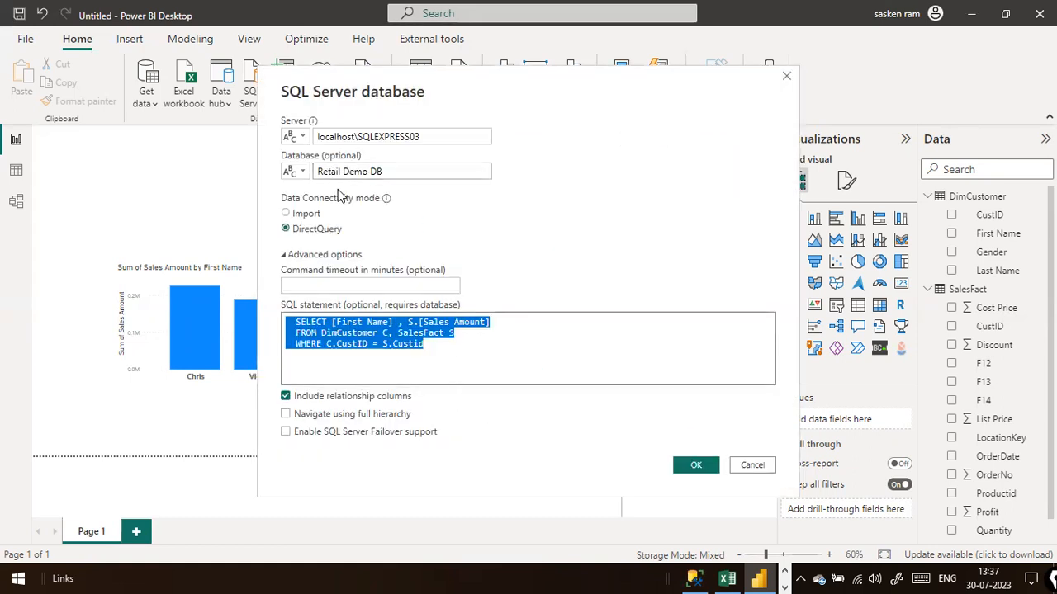
Copy the database name from Management Studio and set the connection's database to Demo Retail Db.
click(411, 175)
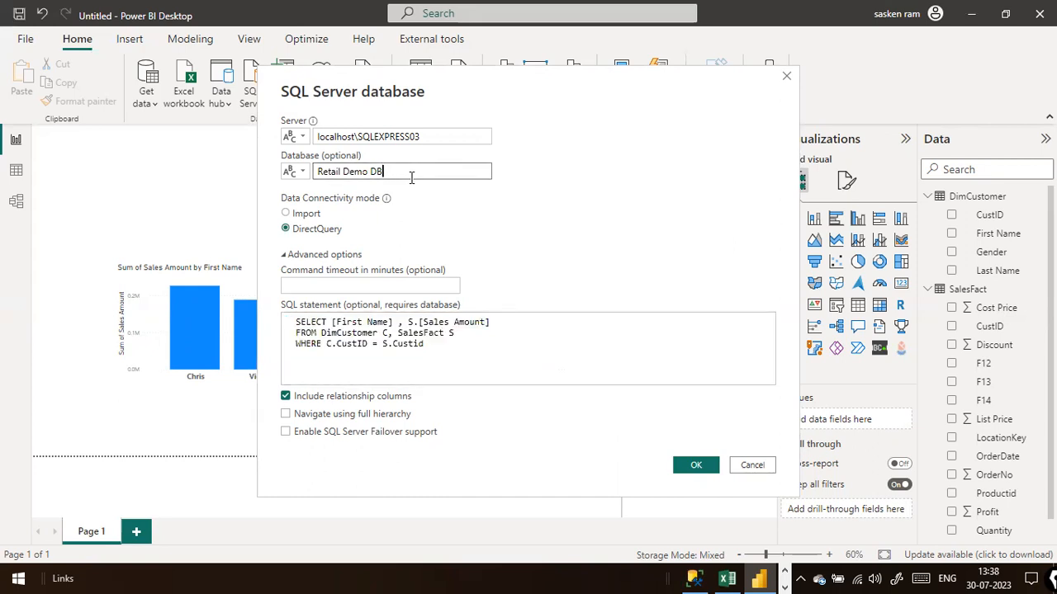
key(alt+Tab)
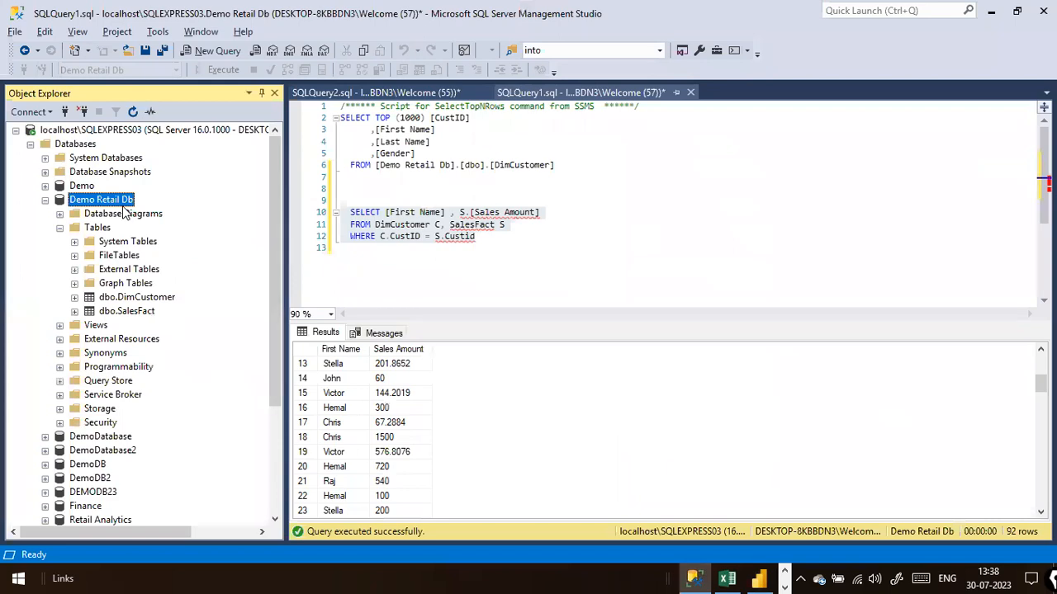
right_click(124, 200)
click(202, 385)
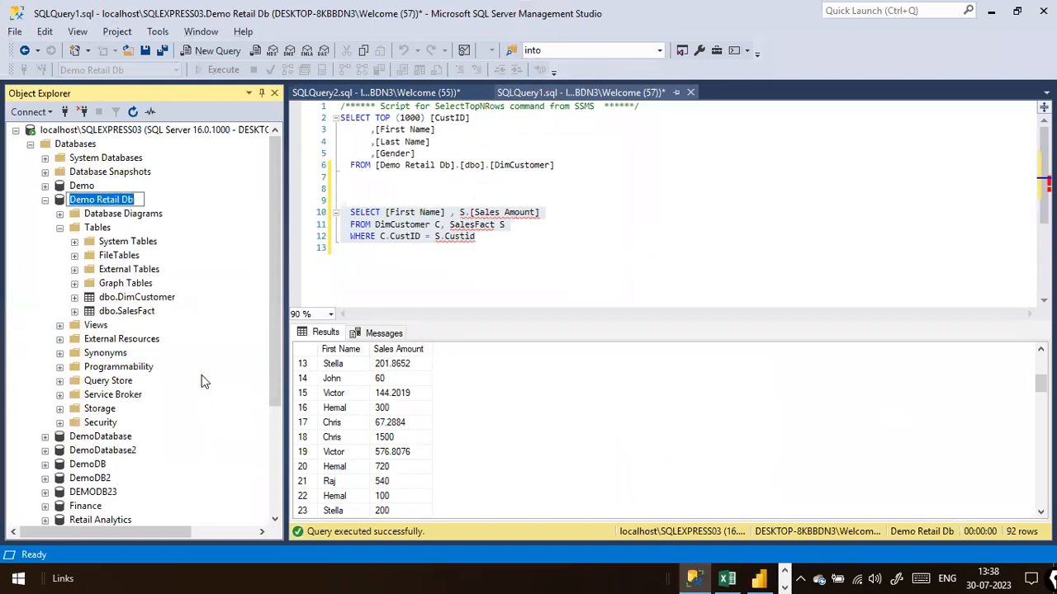
key(alt+Tab)
key(ctrl+a)
key(ctrl+v)
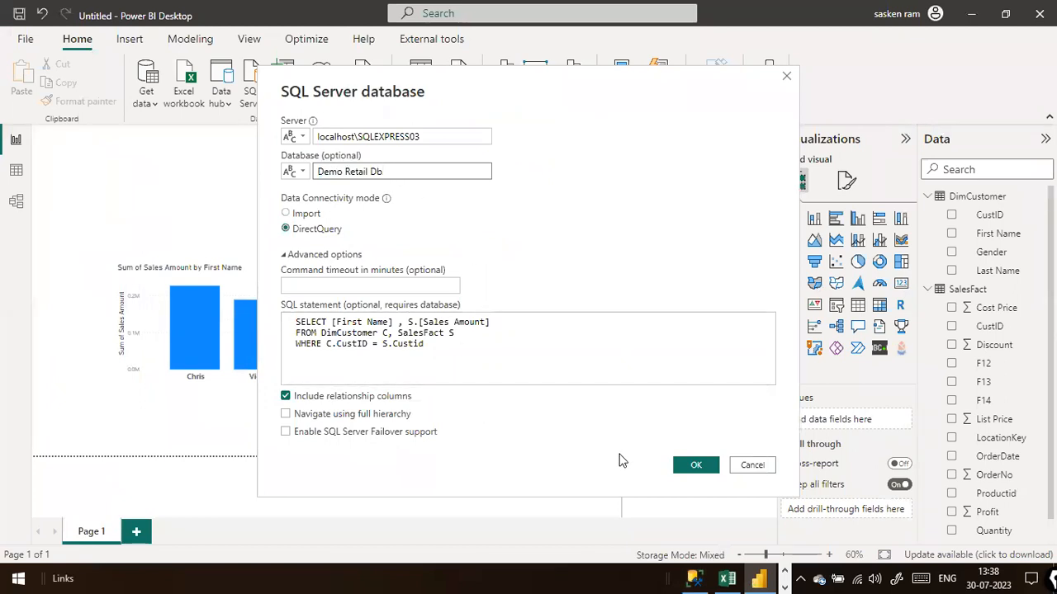
Connect in DirectQuery mode, load the First Name and Sales Amount query result and apply the pending query changes.
click(690, 464)
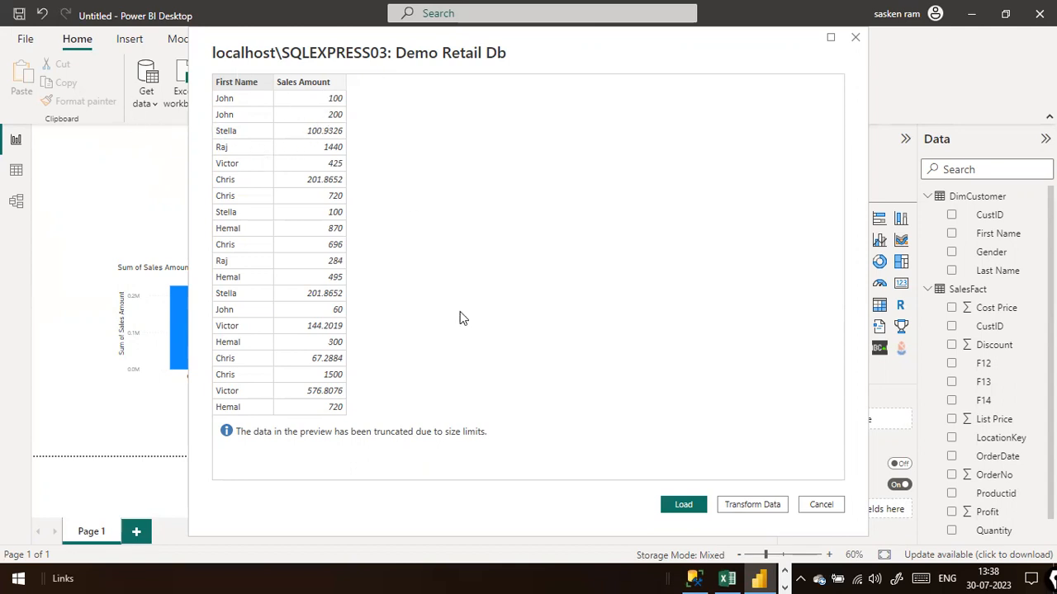
click(682, 504)
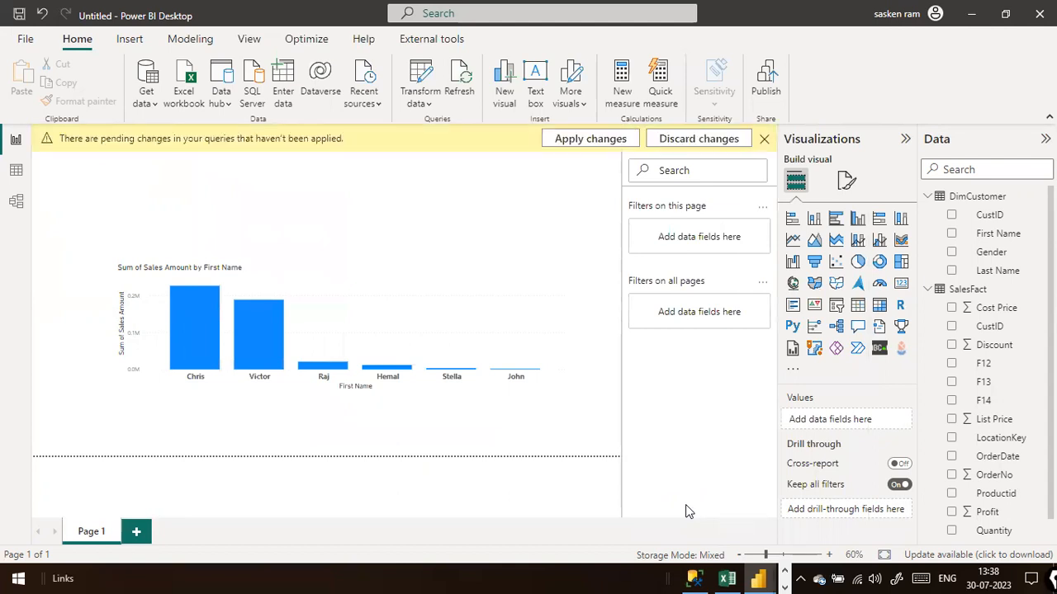
click(586, 139)
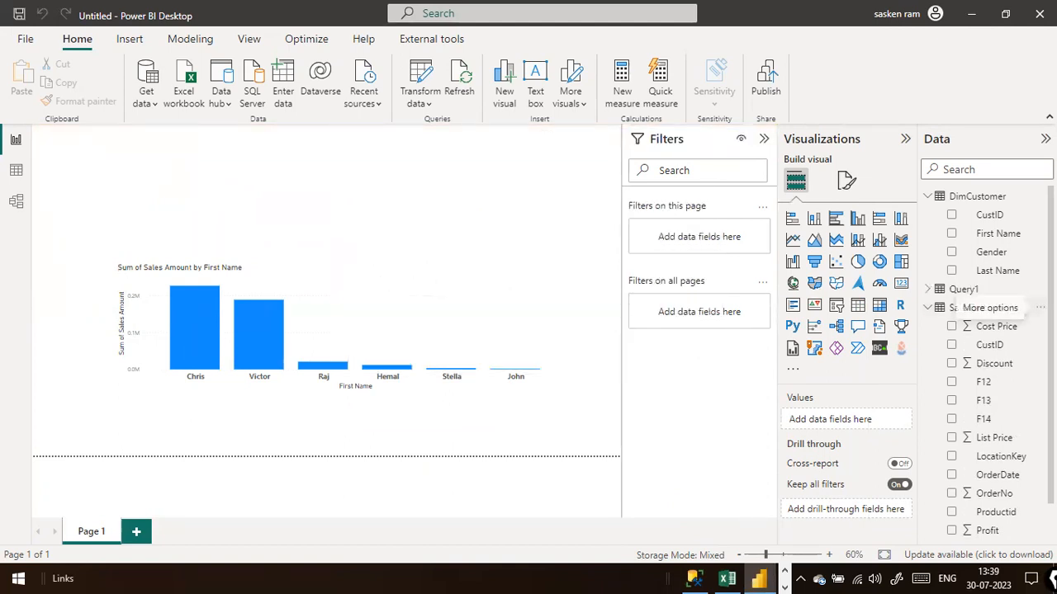
Collapse the SalesFact and DimCustomer field lists and expand the fields of Query1.
click(934, 312)
click(929, 198)
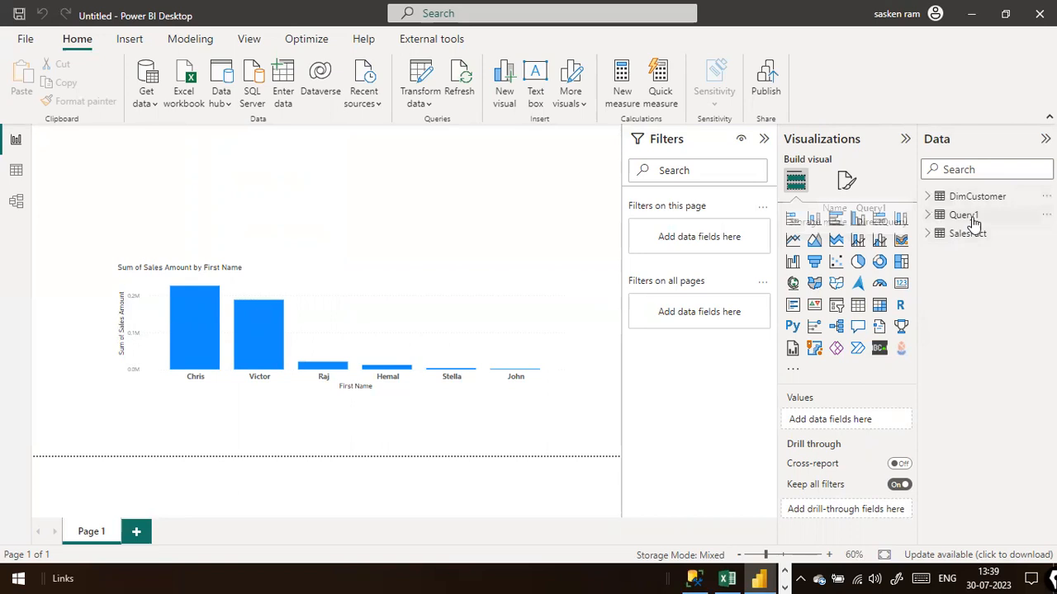
click(928, 216)
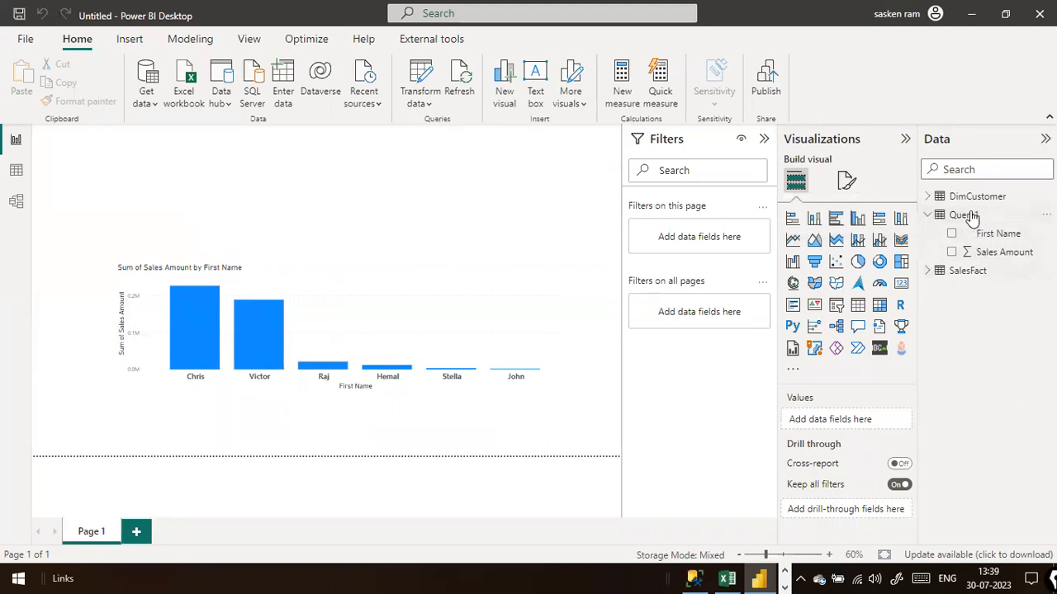
Rename the Query1 table to SalesByCustomer.
click(966, 214)
click(978, 214)
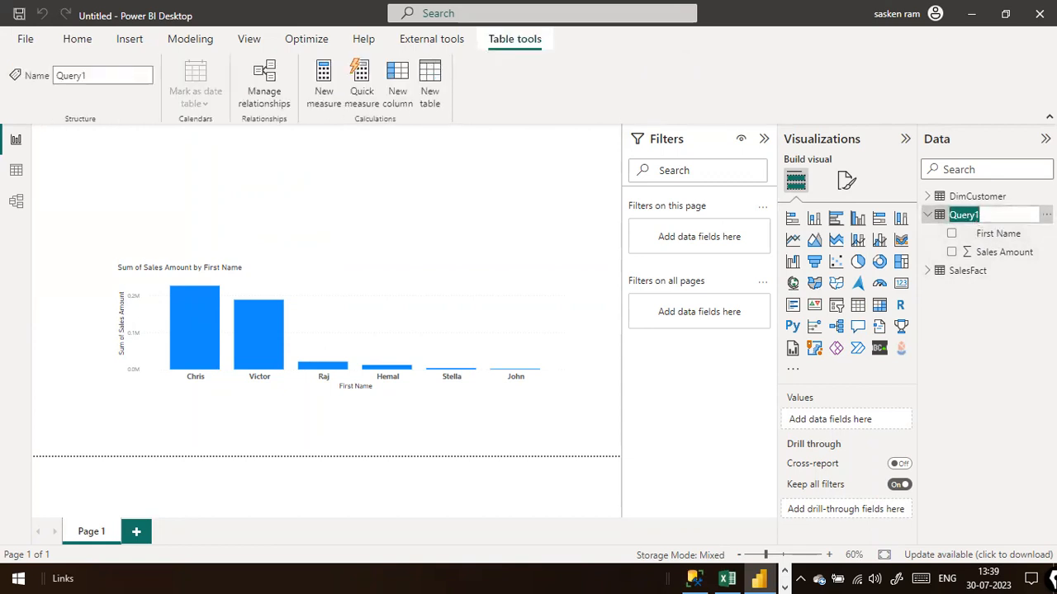
text(Sales)
key(BackSpace)
key(BackSpace)
text(esByCustomer)
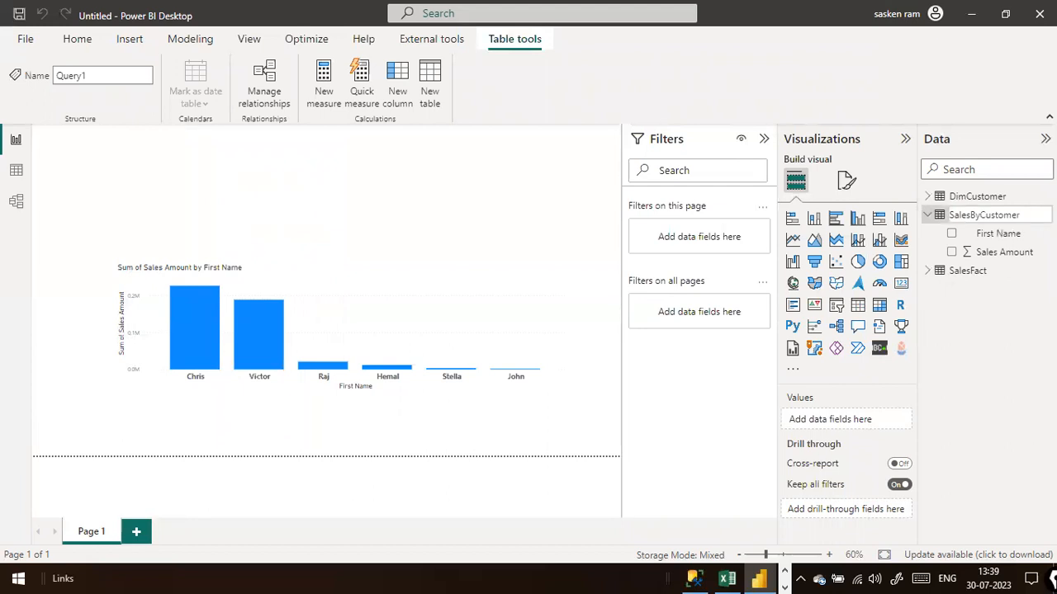
key(Return)
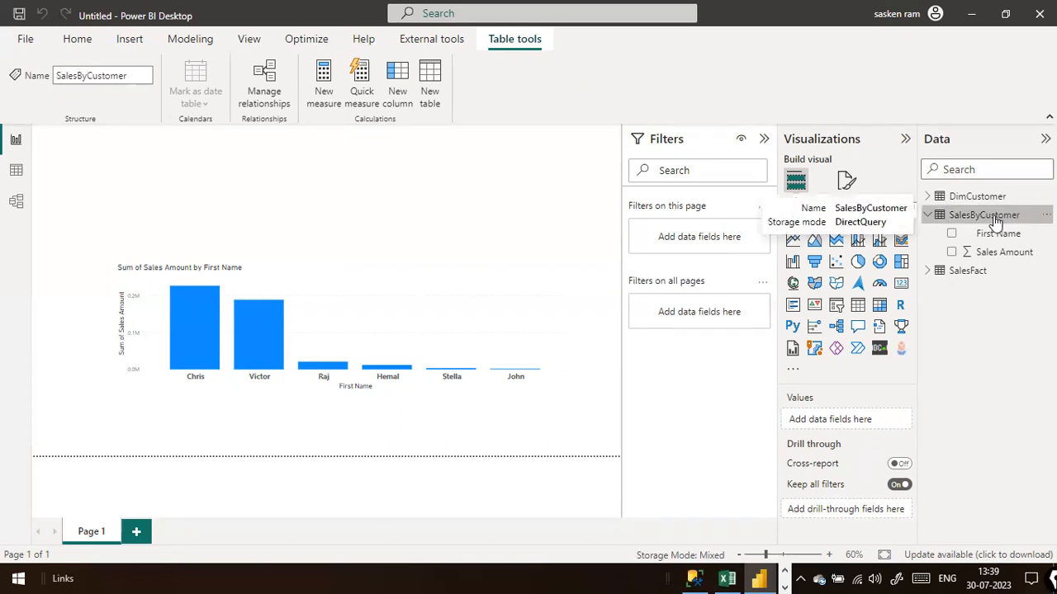
double_click(990, 217)
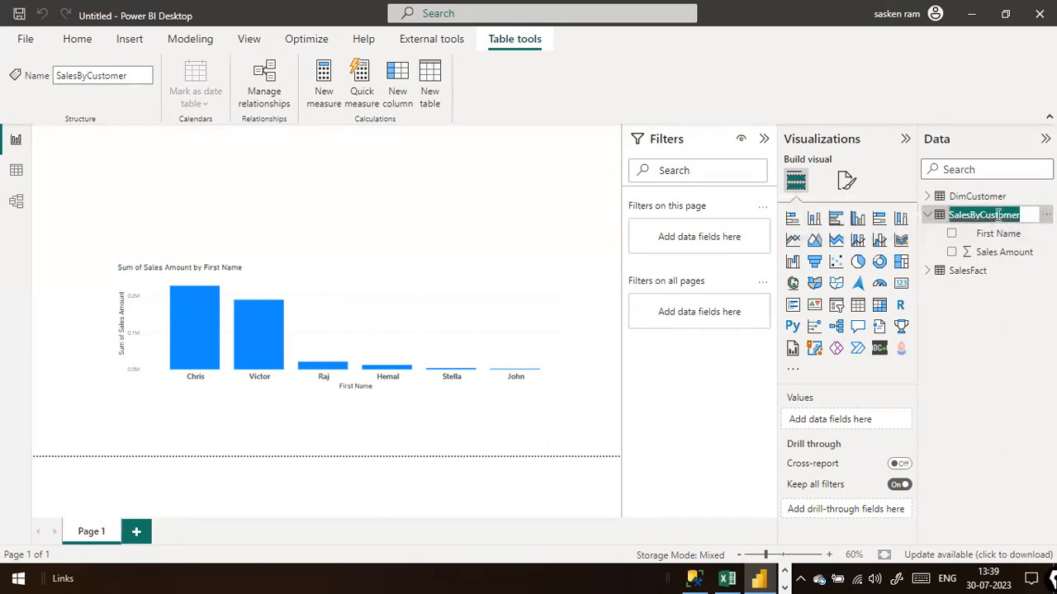
click(975, 332)
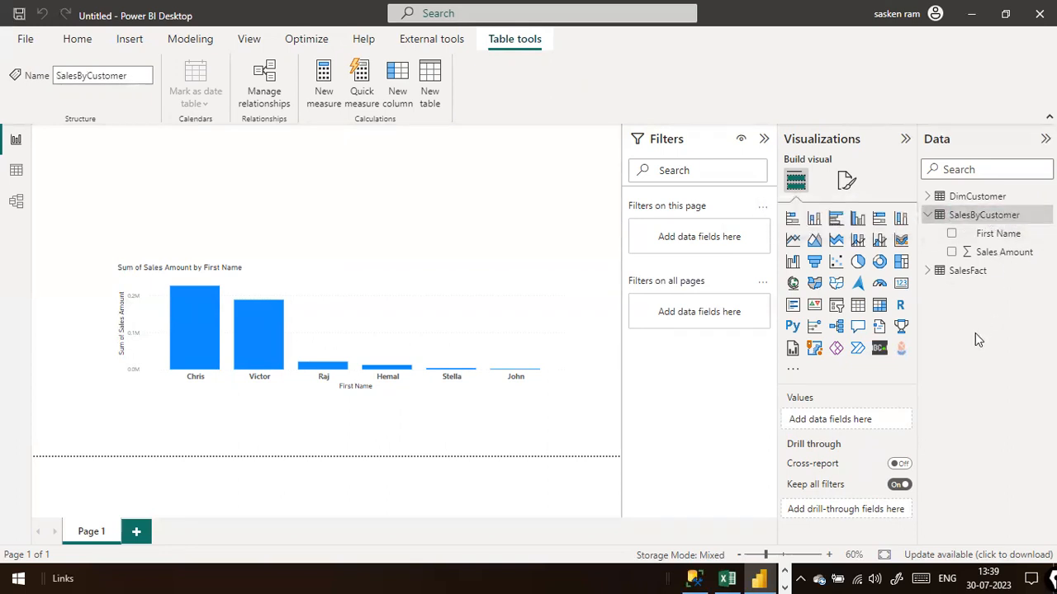
Check whether the SalesByCustomer table can be shown in Data view, and return to the report page.
click(19, 175)
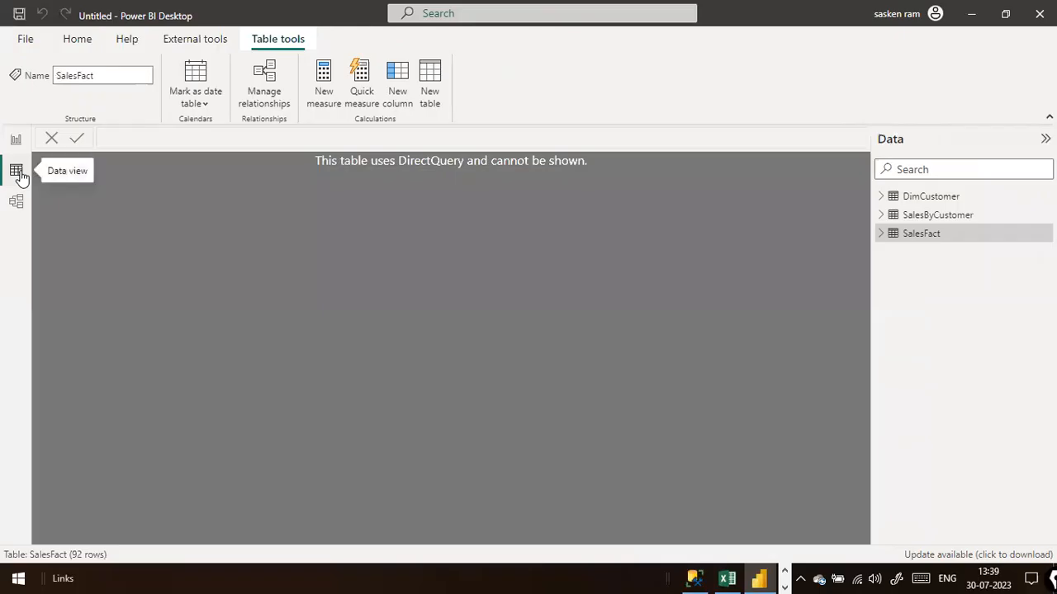
click(938, 220)
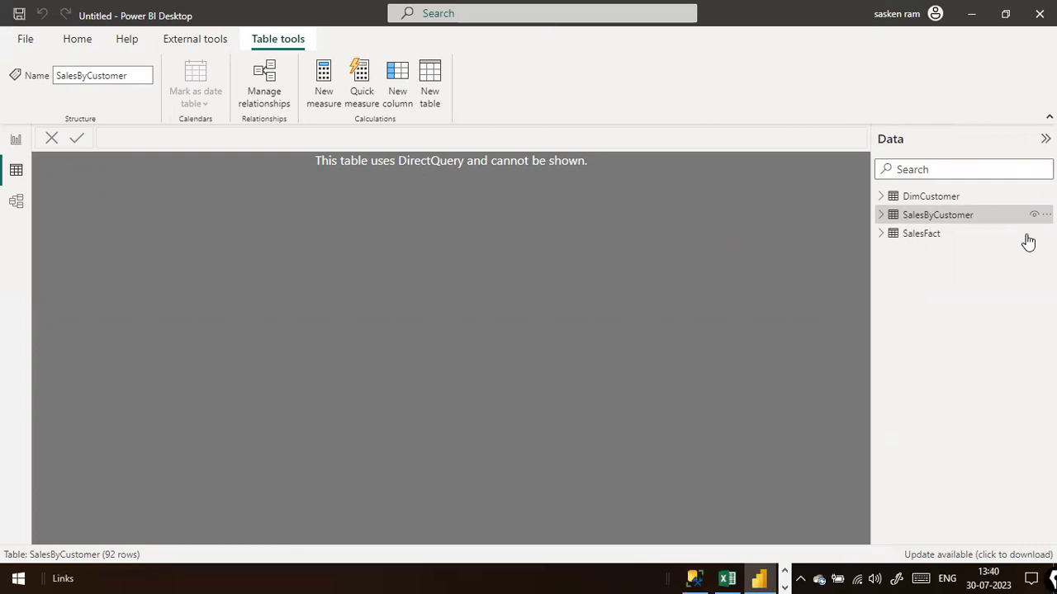
mouse_move(935, 209)
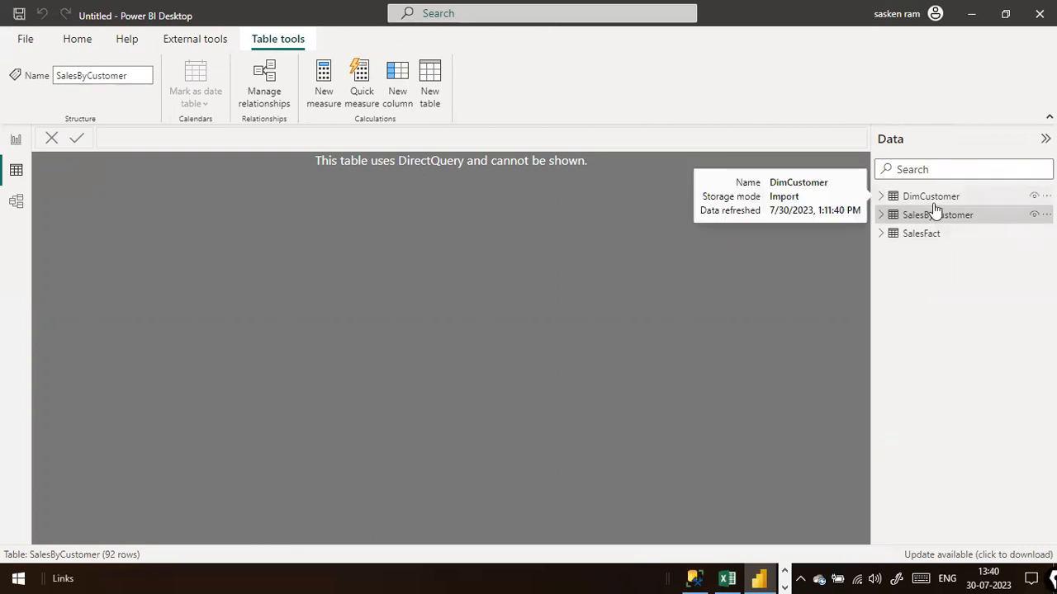
click(16, 140)
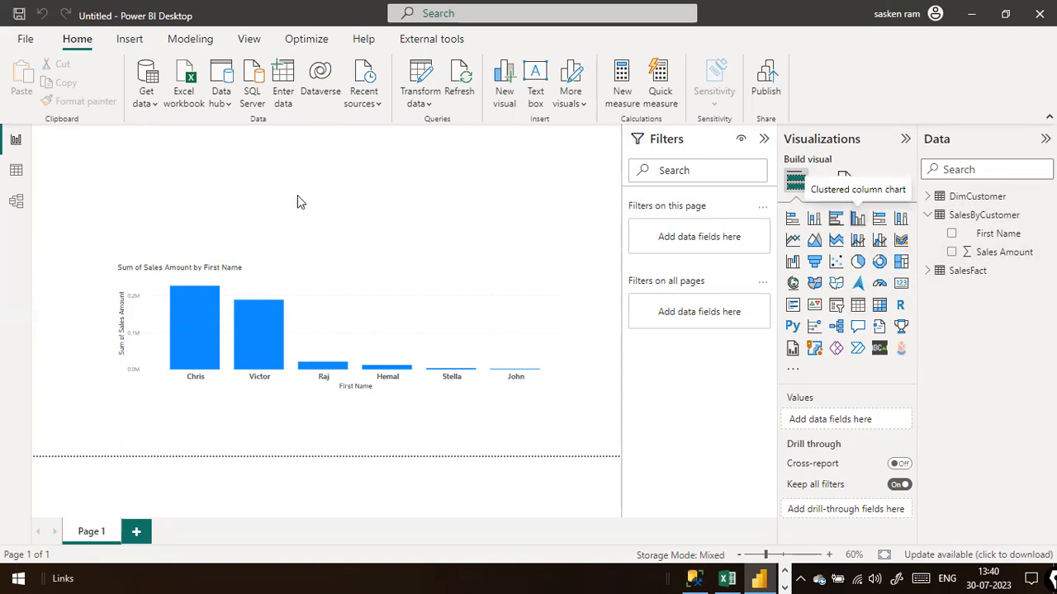
Add a clustered column chart of Sales Amount by First Name from SalesByCustomer above the existing chart.
drag(231, 210, 538, 198)
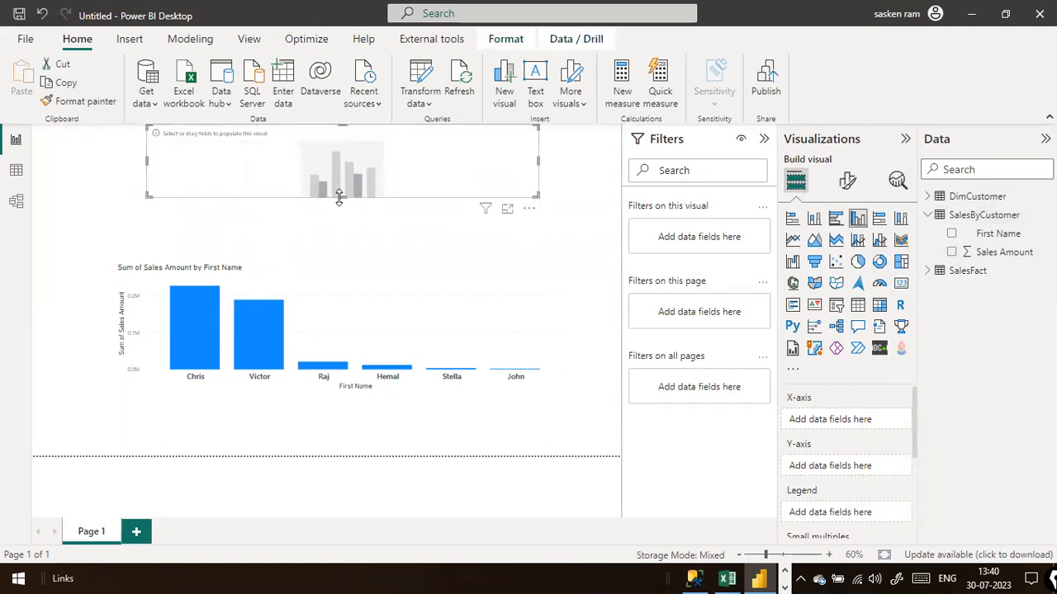
drag(336, 198, 340, 244)
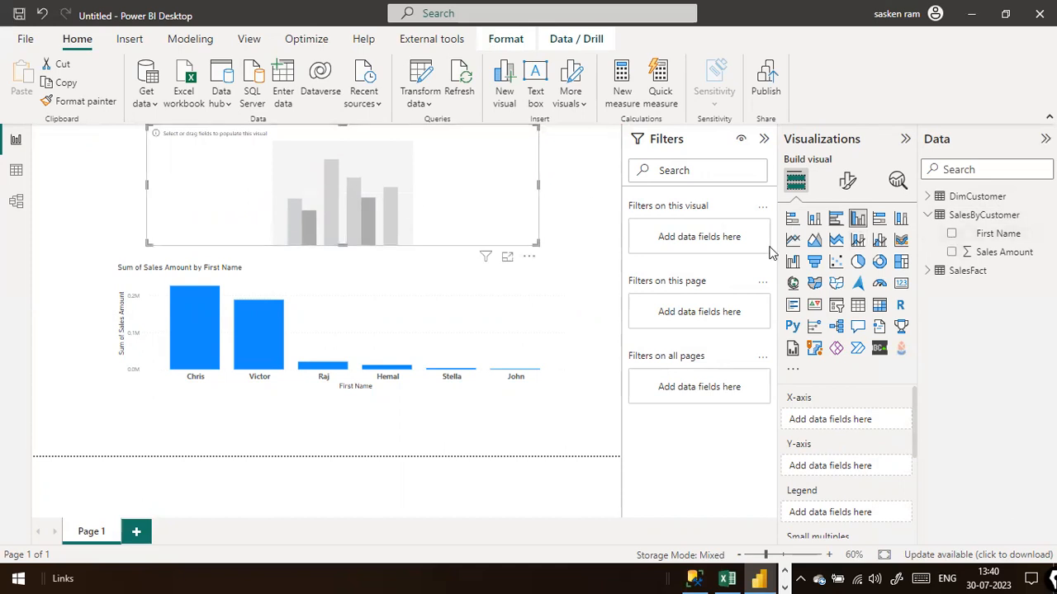
drag(986, 241, 372, 224)
drag(1003, 251, 434, 201)
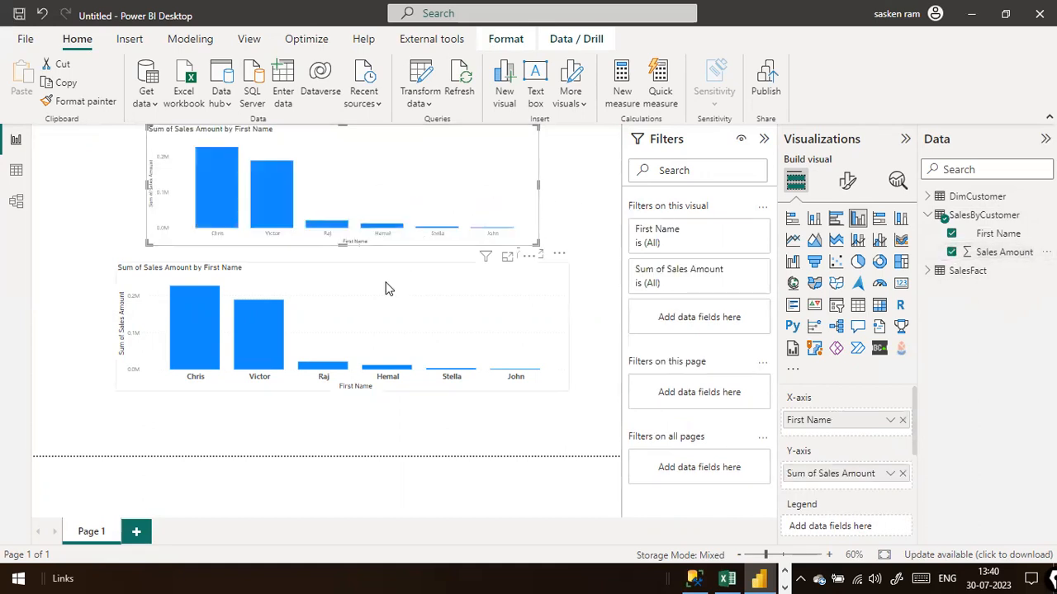
Move the original chart lower on the page, then align the new chart above it and widen it to a similar width.
drag(386, 308, 367, 358)
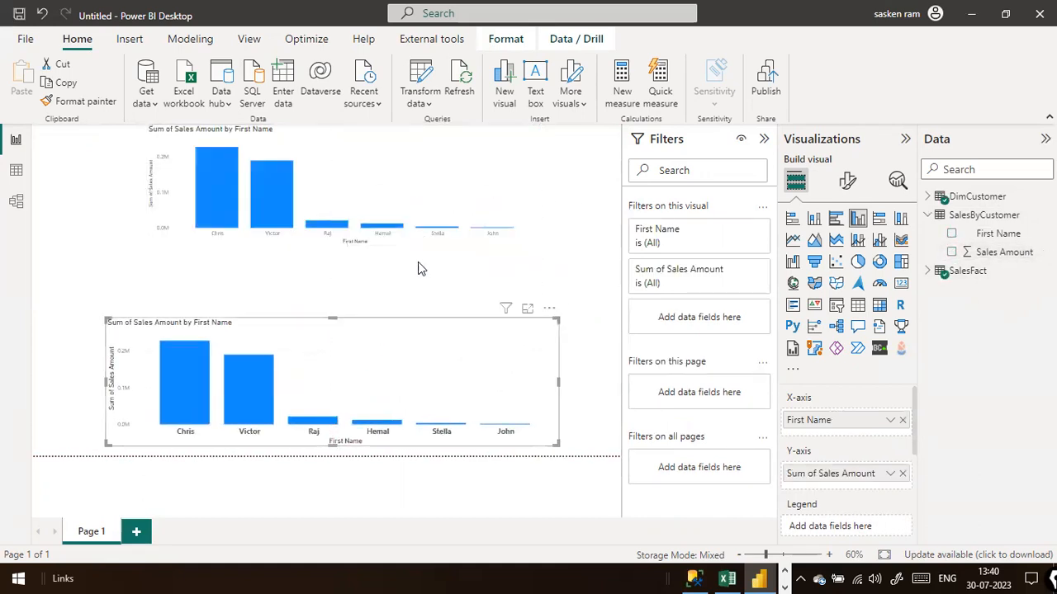
click(396, 205)
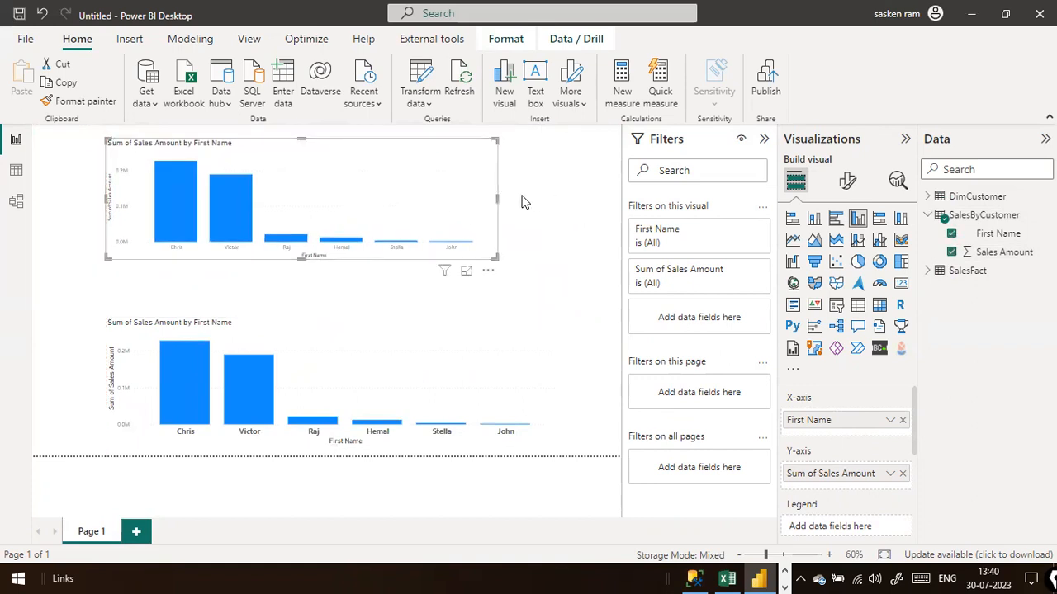
drag(495, 201, 577, 239)
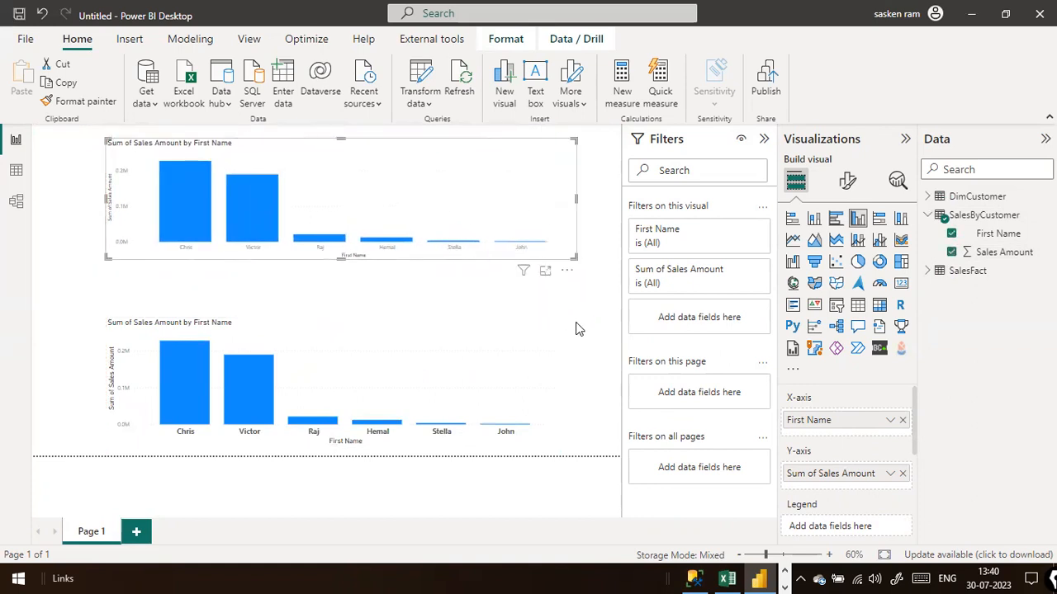
click(581, 330)
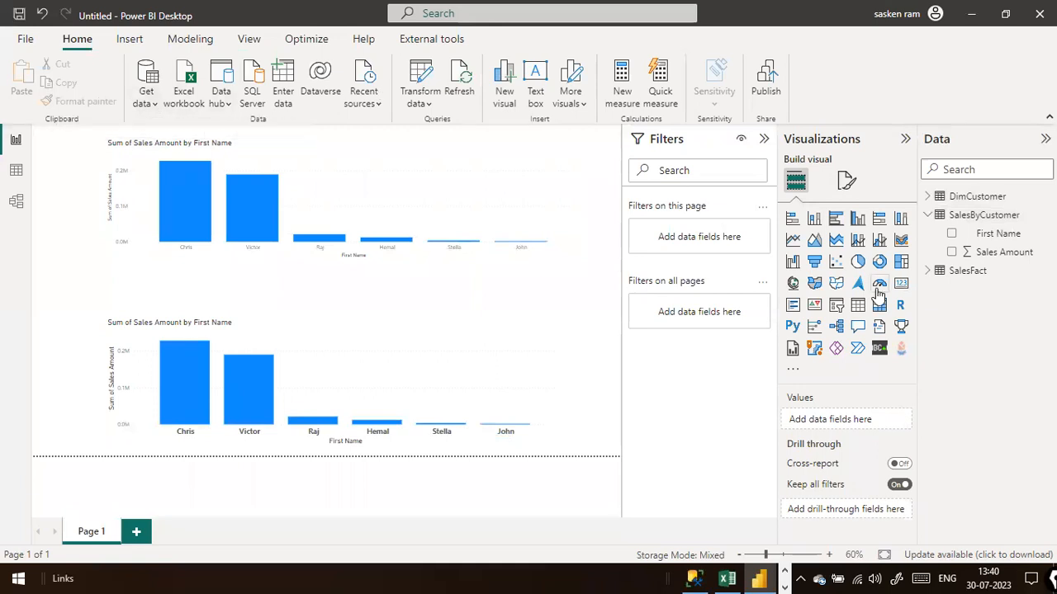
Examine the SQL statement field in the advanced options of a new SQL Server connection, and cancel the connection.
click(145, 103)
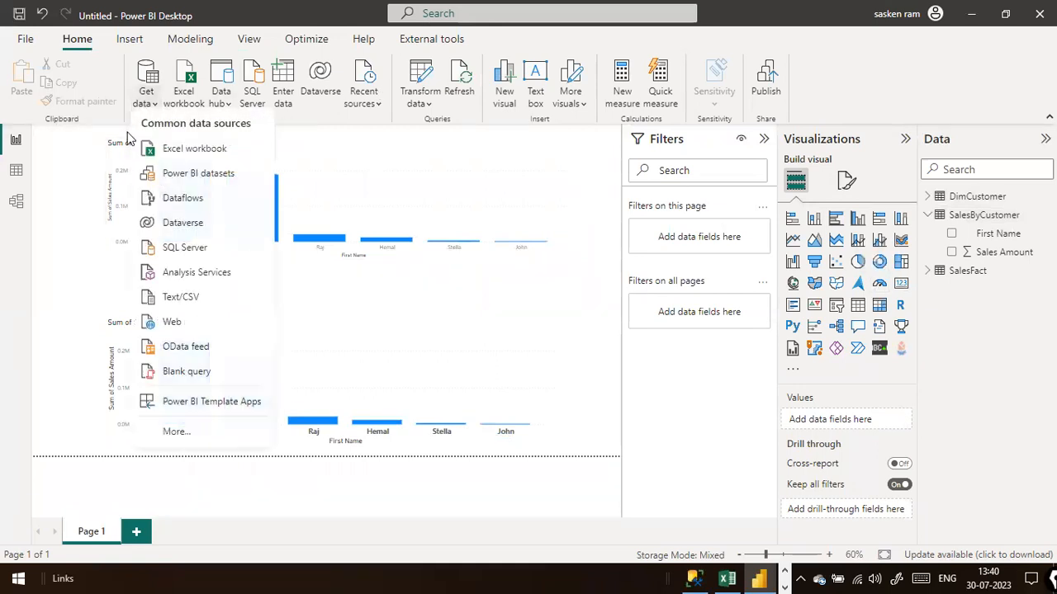
click(197, 261)
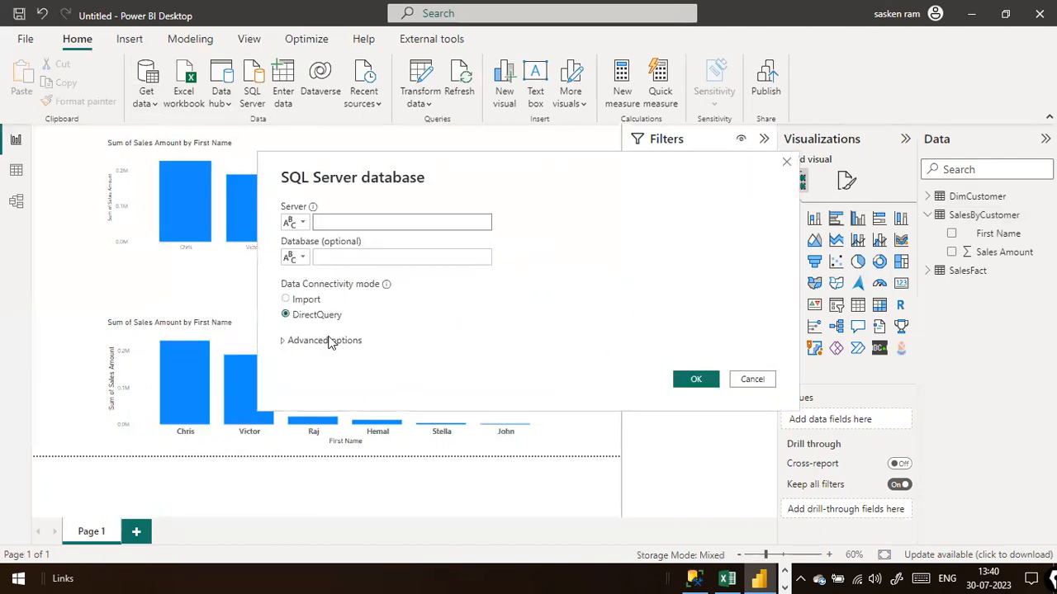
click(328, 341)
click(325, 343)
text(Demo Retail Dw)
key(ctrl+z)
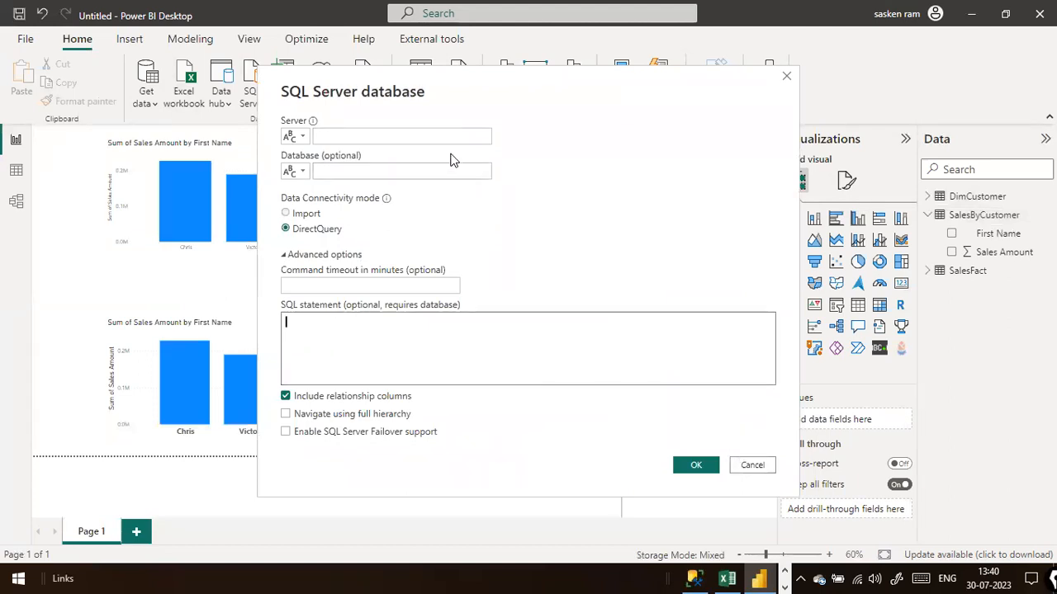
click(764, 471)
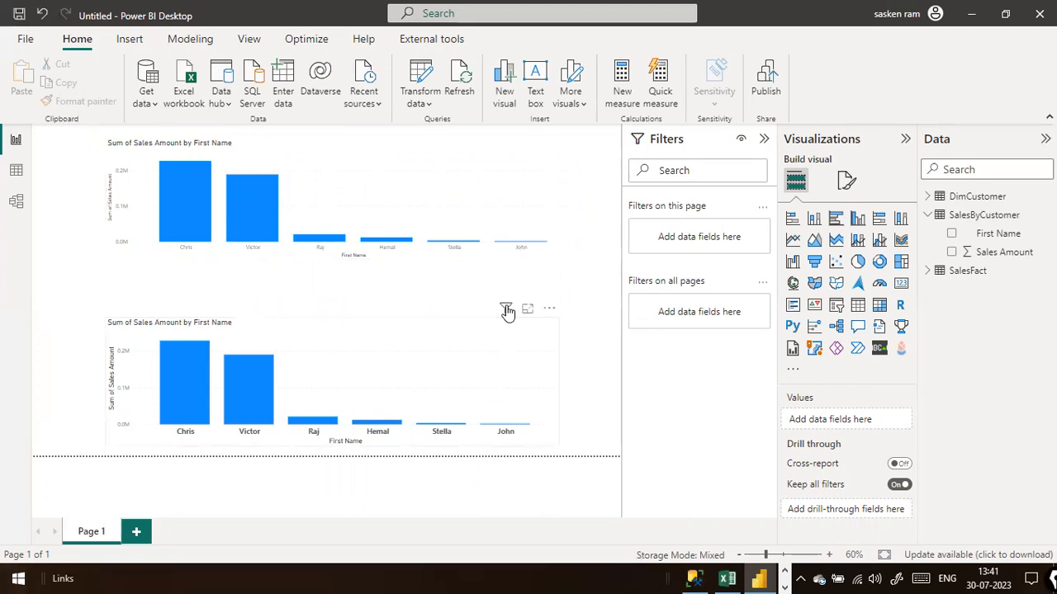
Shift the upper column chart slightly down the page, glance at the model view and return to the report.
mouse_move(507, 311)
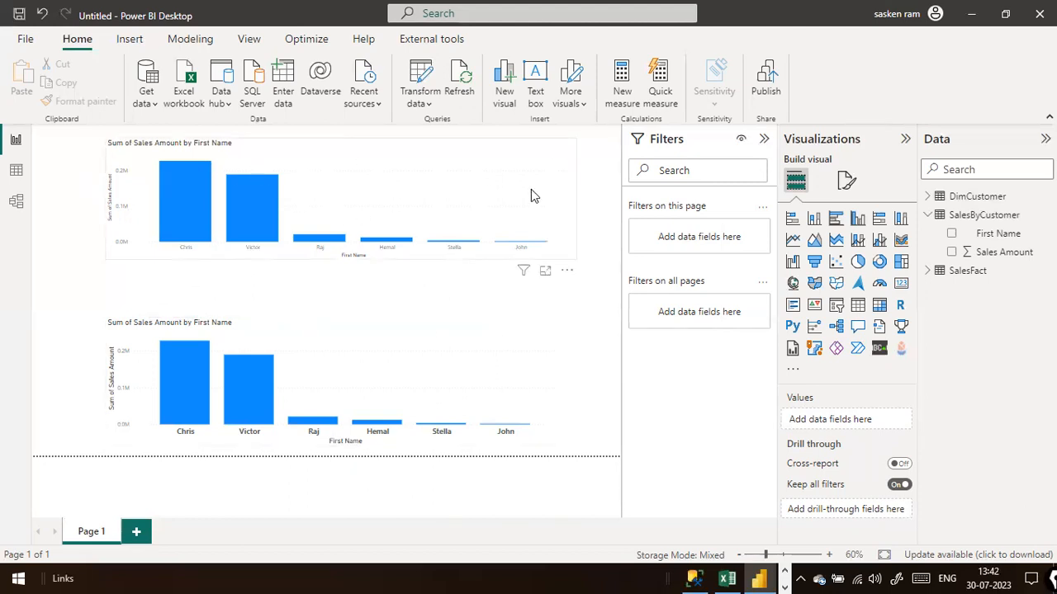
drag(509, 201, 530, 208)
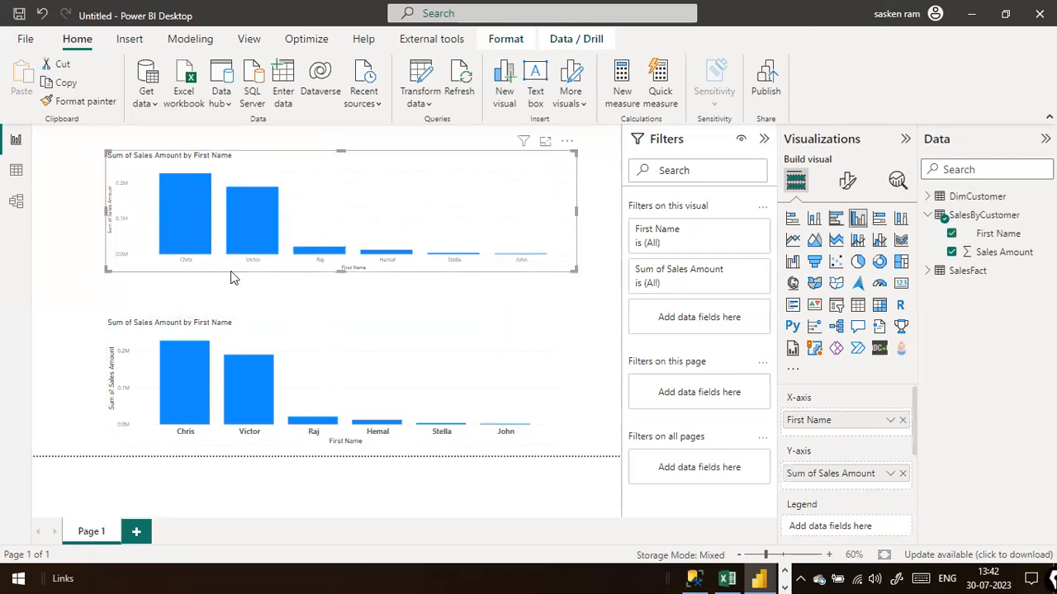
click(61, 266)
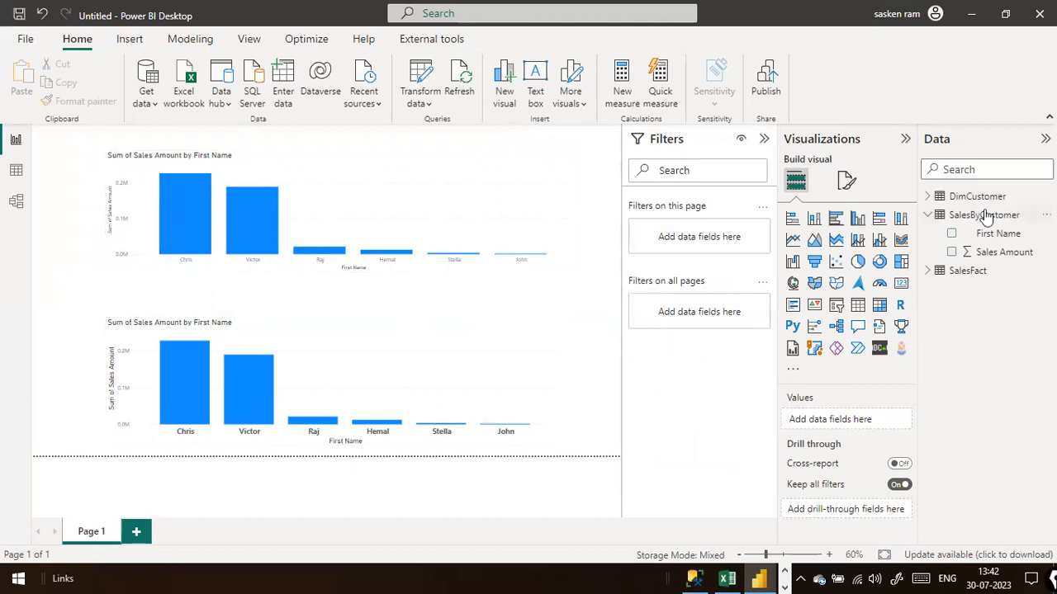
click(15, 208)
click(16, 140)
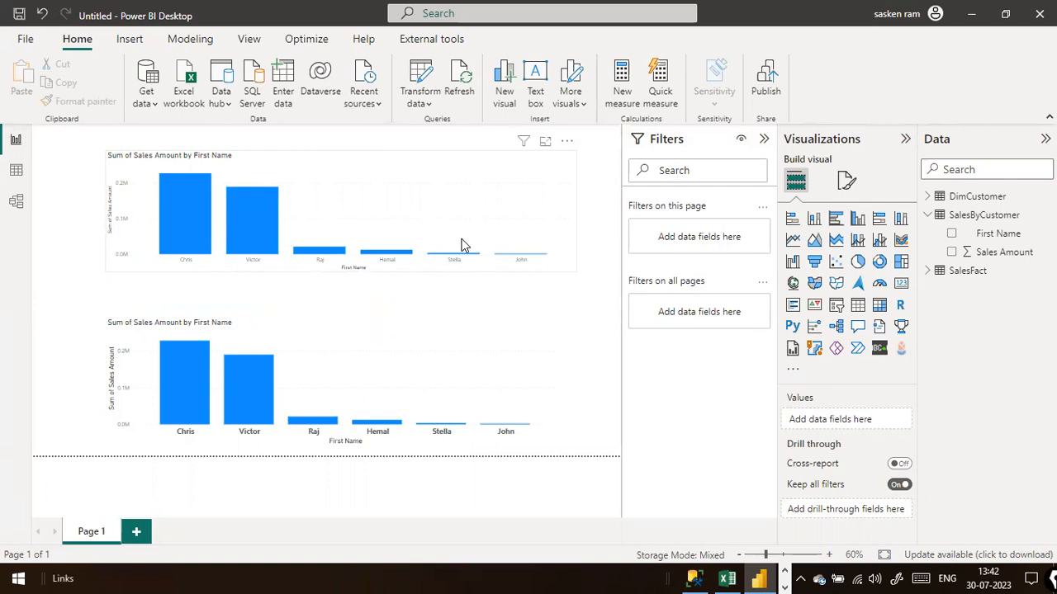
Start a new SQL Server connection and expand its advanced options, leaving the SQL statement empty.
click(147, 102)
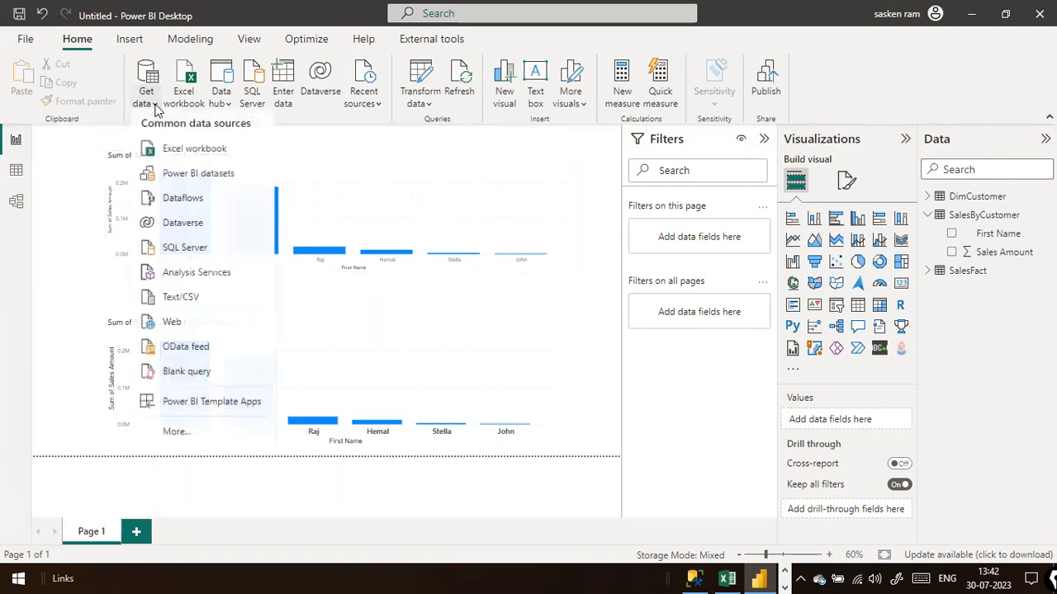
click(174, 258)
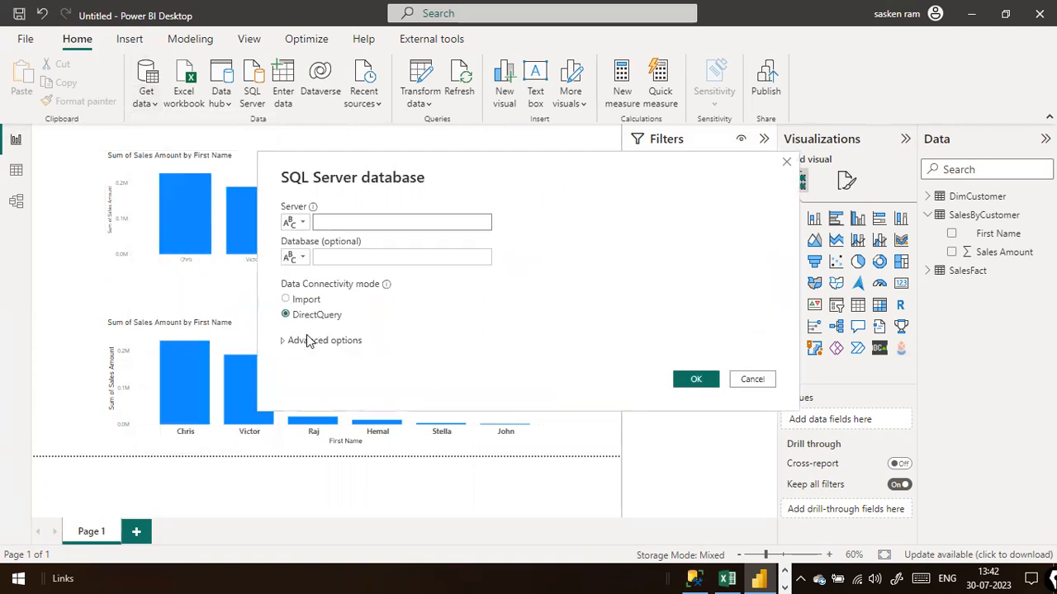
click(308, 340)
click(321, 358)
text(Demo Retail Db)
key(ctrl+a)
key(BackSpace)
Copy the DimCustomer and SalesFact join query from Management Studio and paste it as the connection's SQL statement in Power BI.
key(alt+Tab)
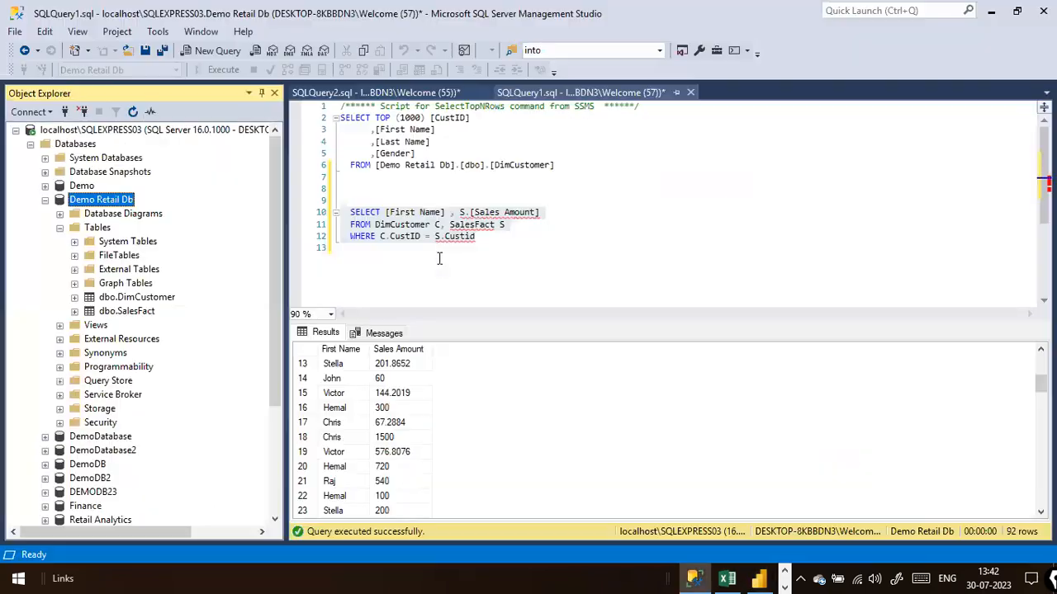
right_click(437, 244)
click(464, 246)
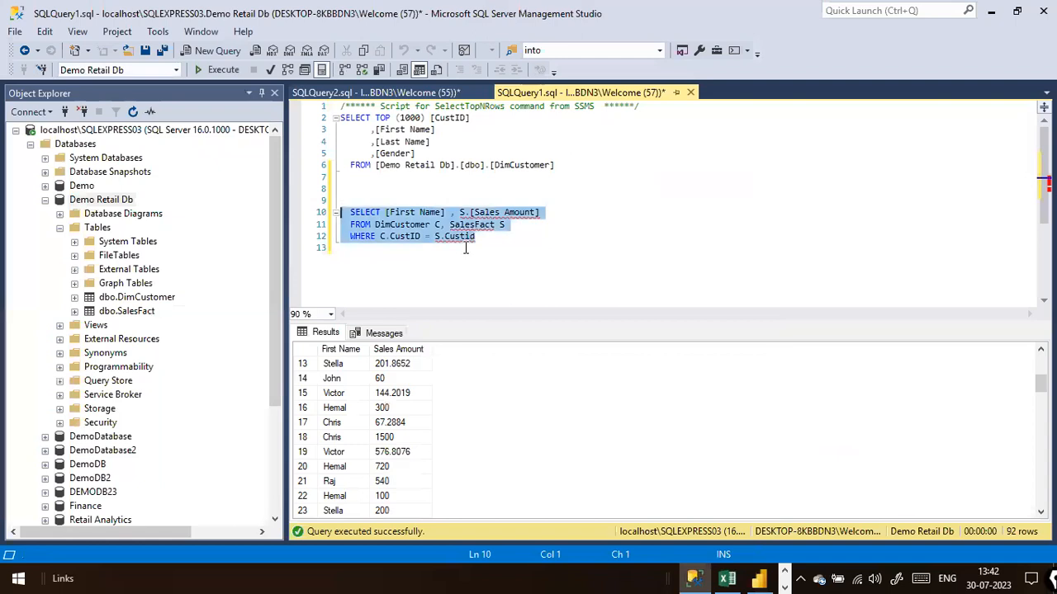
key(alt+Tab)
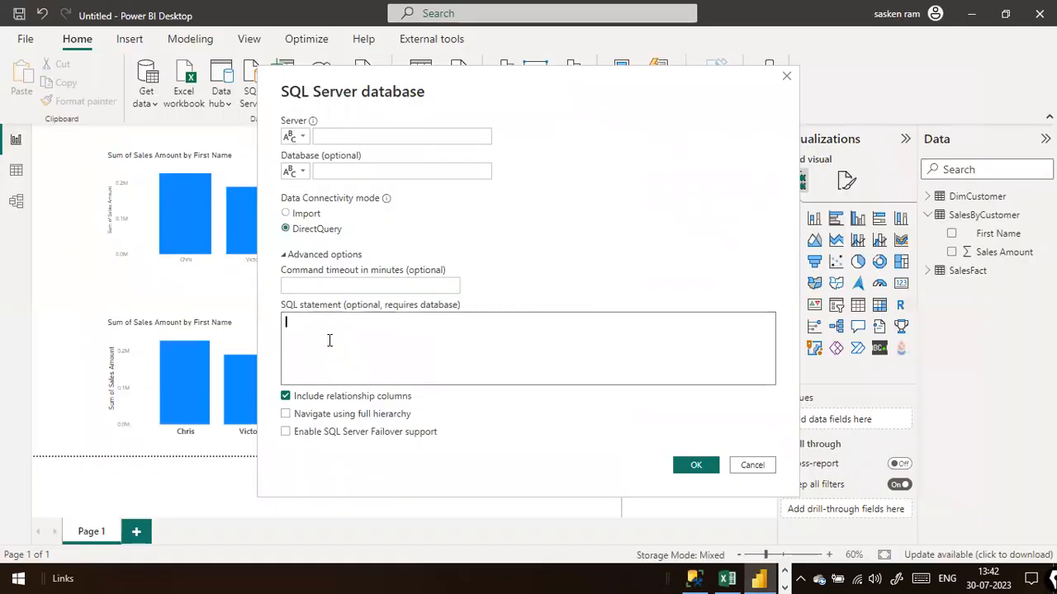
key(ctrl+v)
Copy the server name from Management Studio's connection dialog and set the Power BI connection's server to localhost\SQLEXPRESS03.
click(353, 136)
key(alt+Tab)
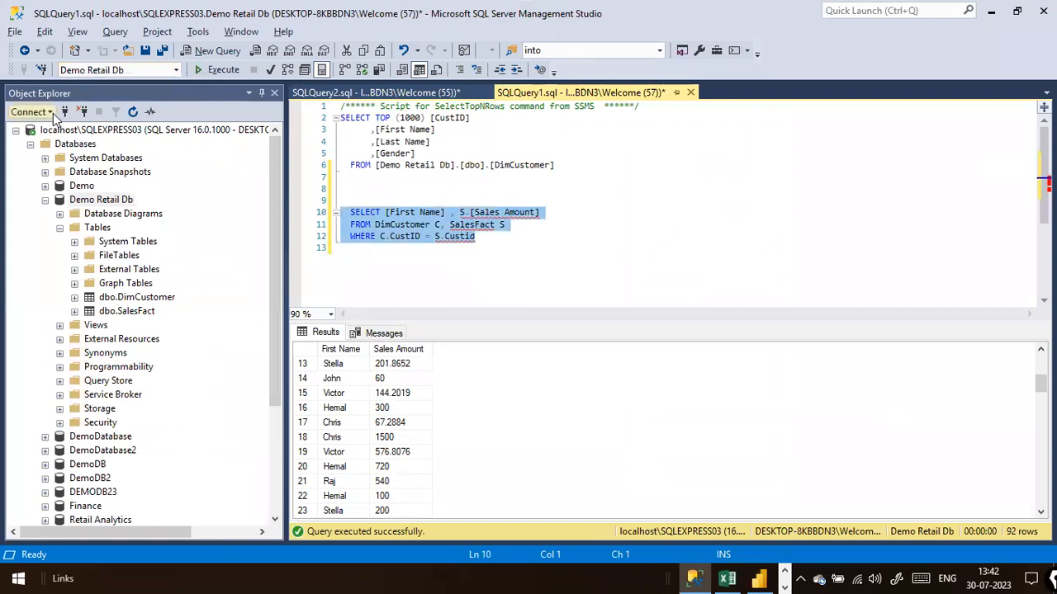
click(51, 113)
click(57, 133)
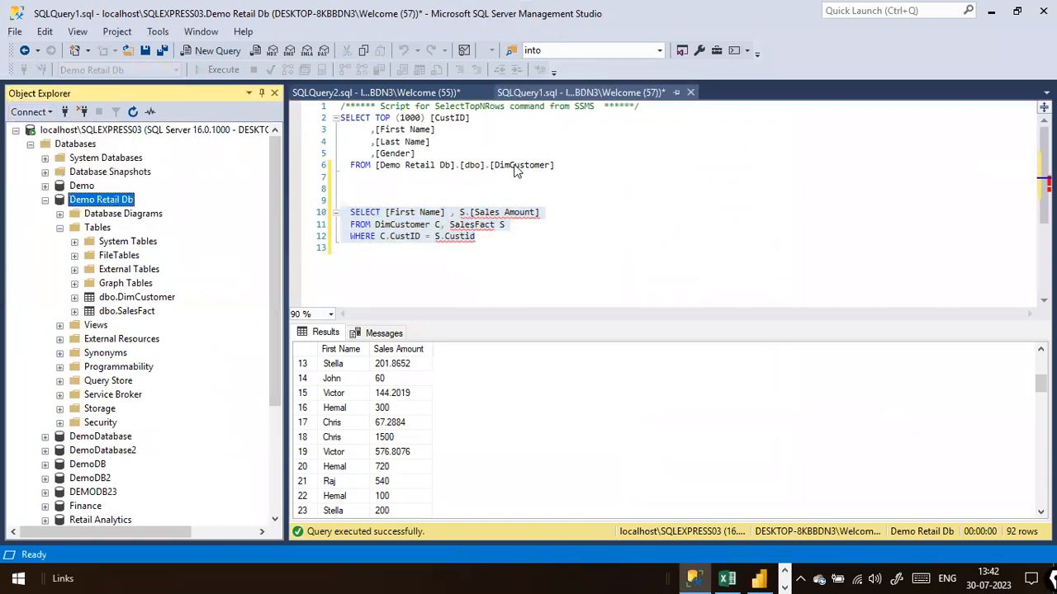
right_click(582, 199)
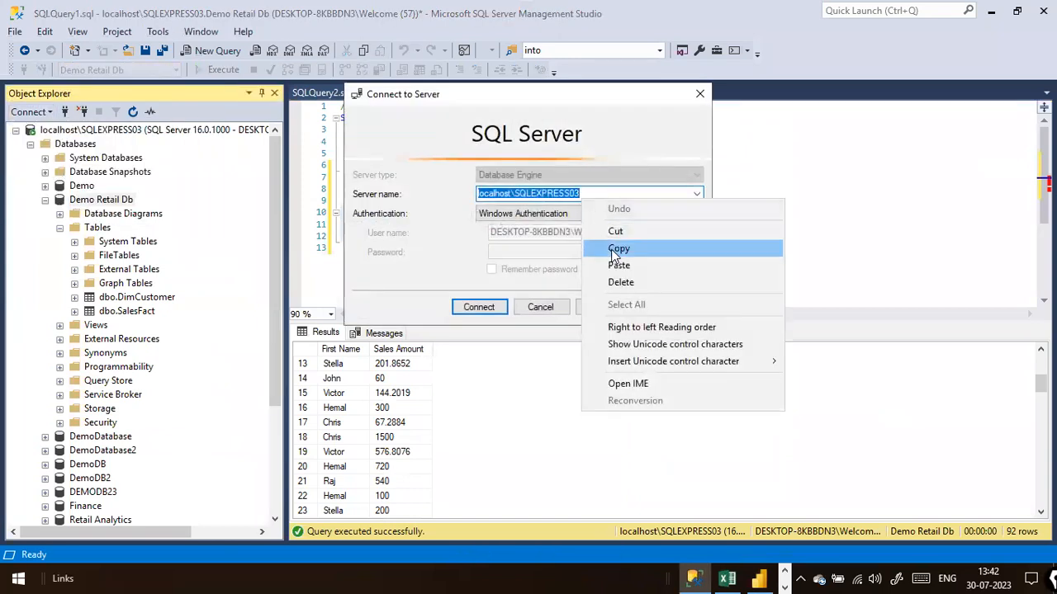
click(619, 248)
click(545, 307)
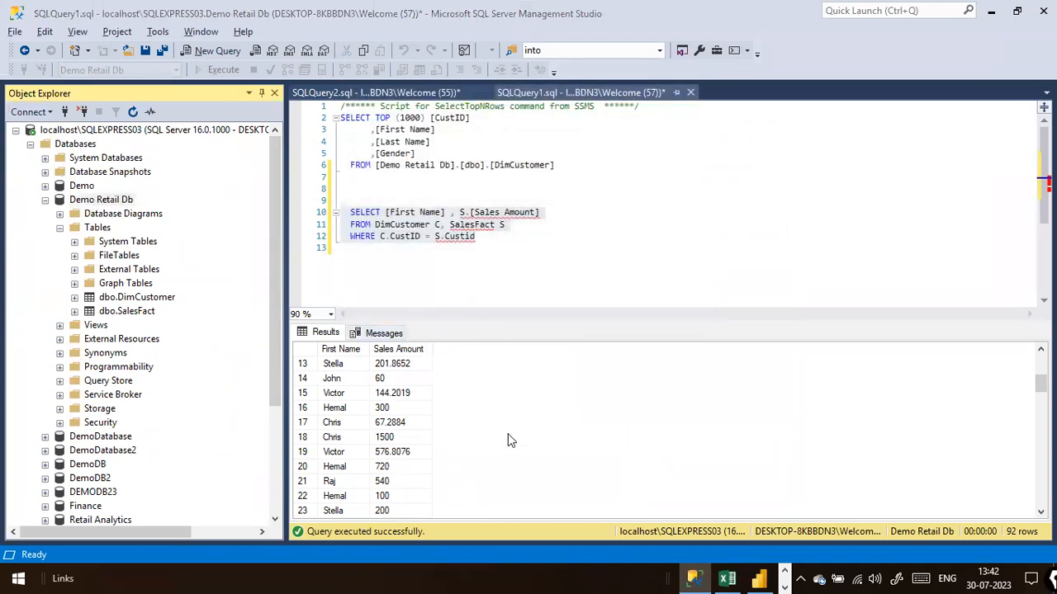
key(alt+Tab)
click(361, 137)
key(ctrl+v)
click(373, 170)
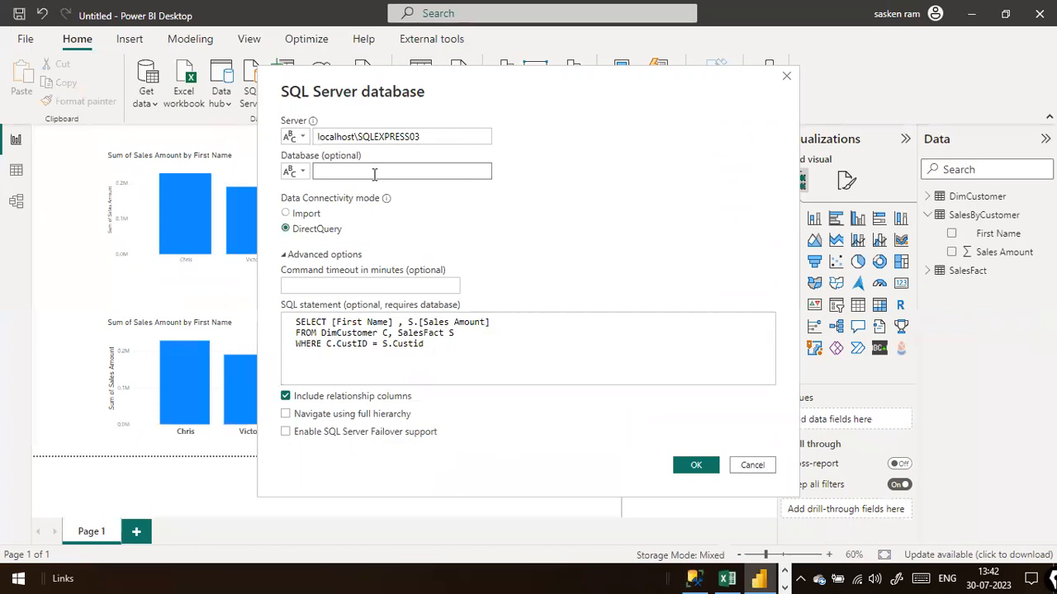
key(alt+Tab)
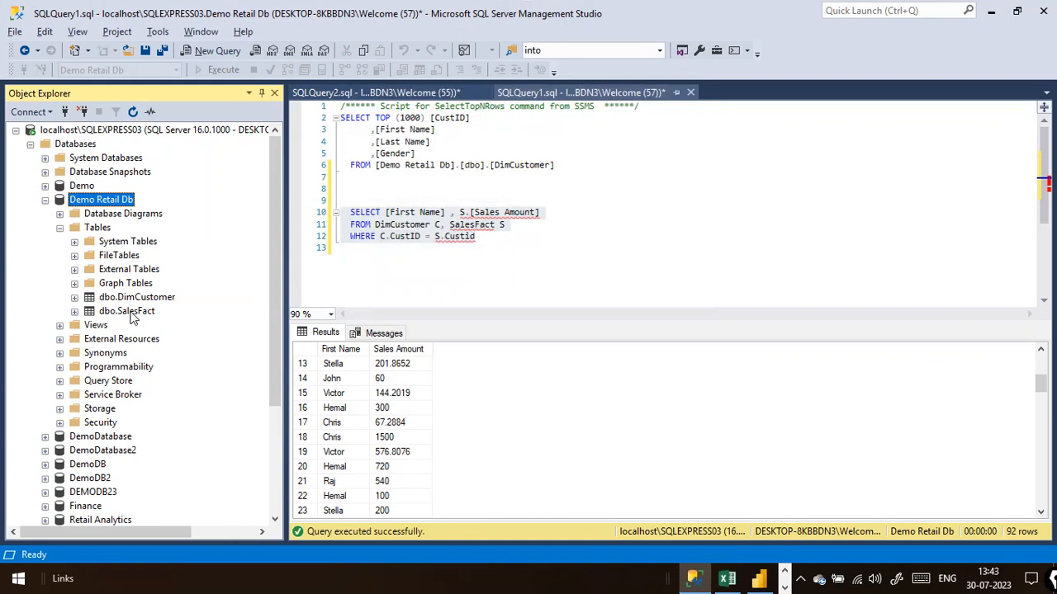
right_click(112, 202)
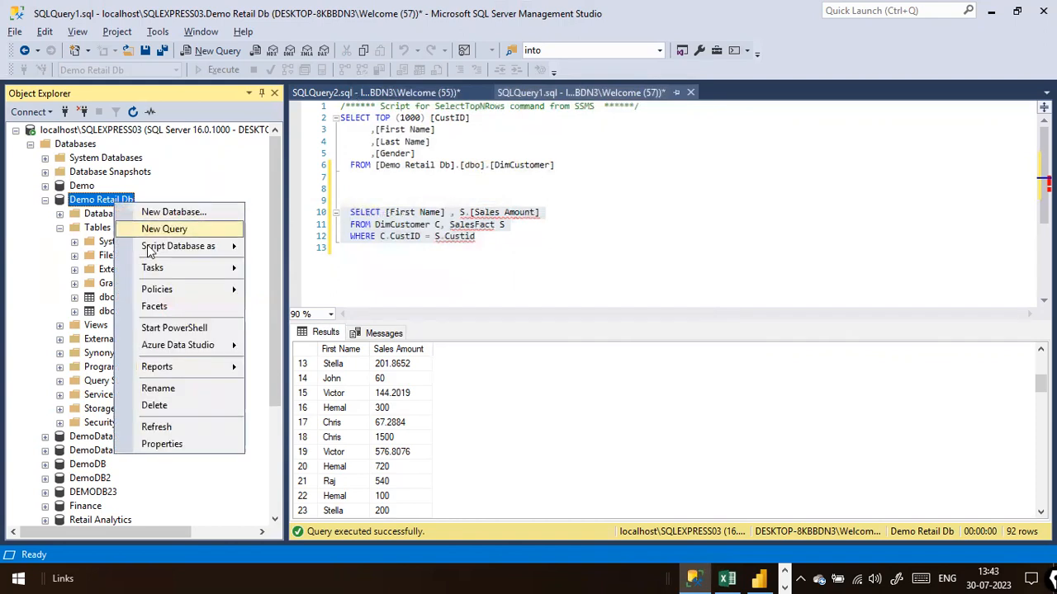
click(161, 194)
key(alt+Tab)
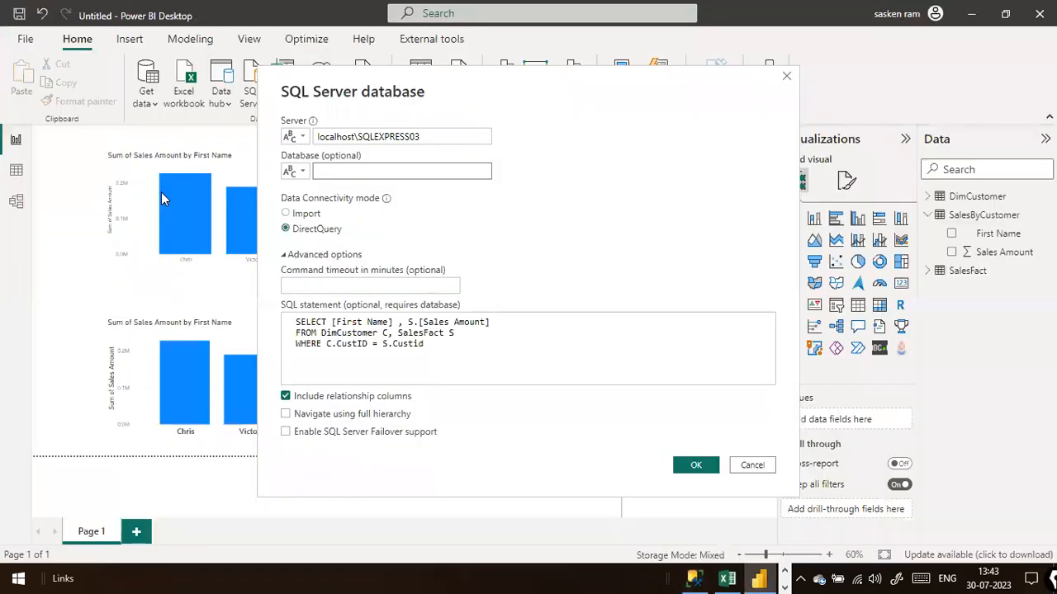
Copy the Demo Retail Db name from Management Studio's database tree and paste it as the Power BI connection's database.
key(alt+Tab)
right_click(117, 202)
click(104, 212)
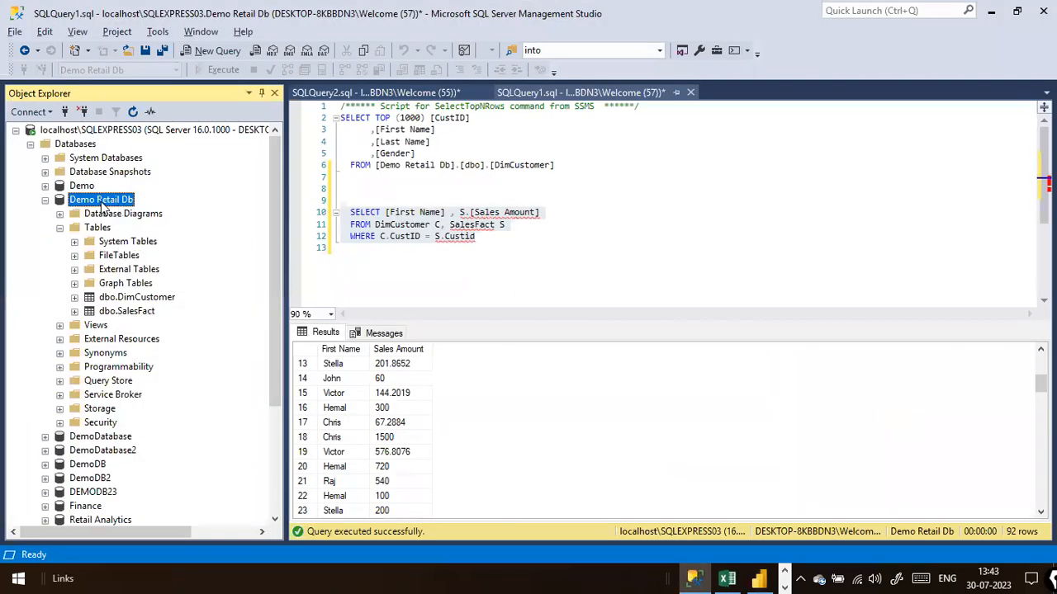
double_click(103, 202)
double_click(102, 204)
double_click(82, 201)
double_click(83, 201)
right_click(83, 200)
click(126, 383)
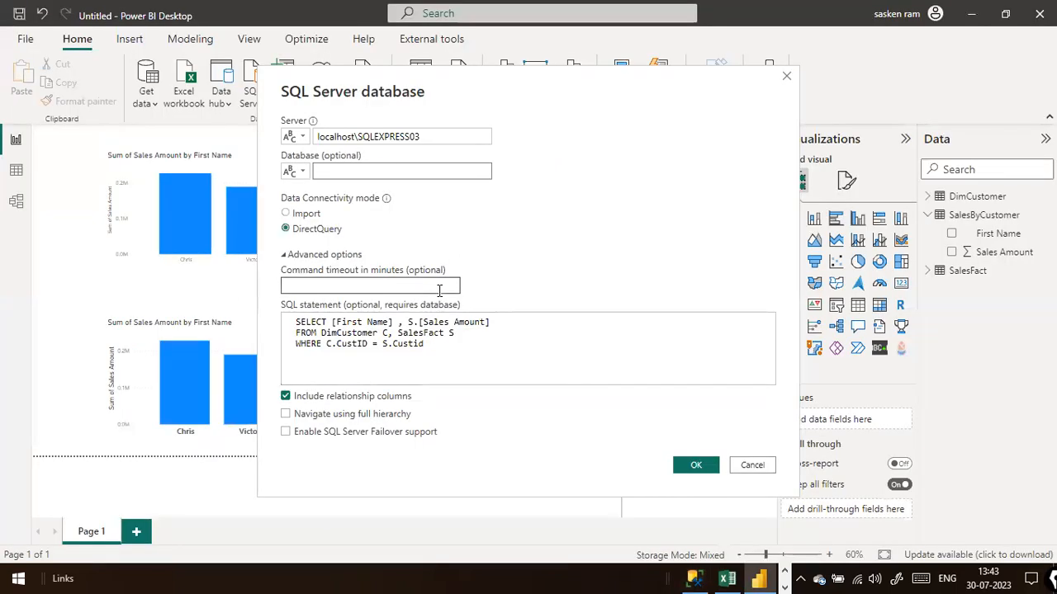
key(ctrl+v)
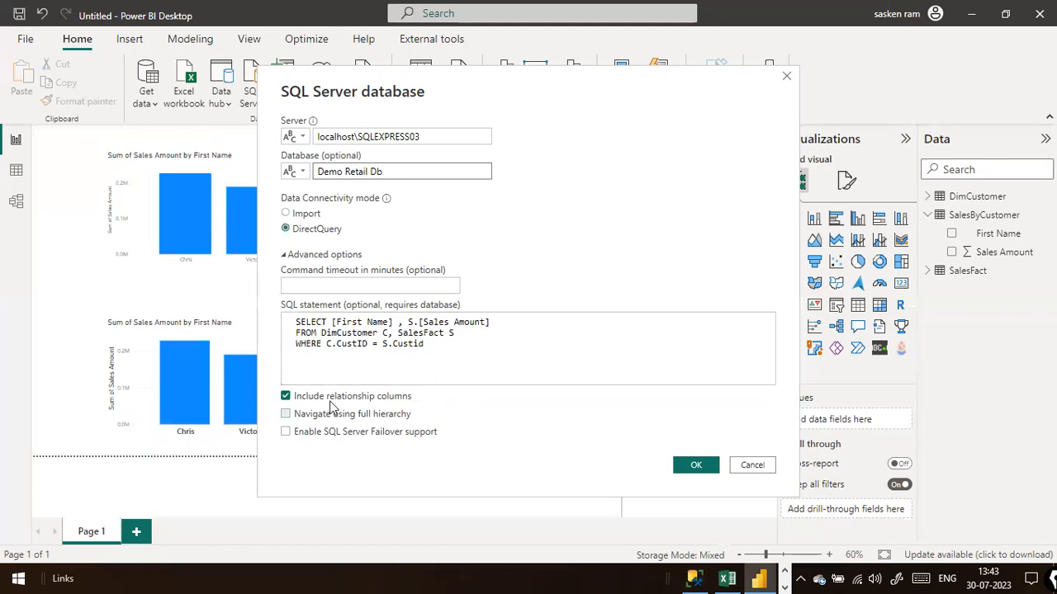
Set the SQL Server connection's data connectivity mode to Import and load the join query's result into the model.
click(303, 215)
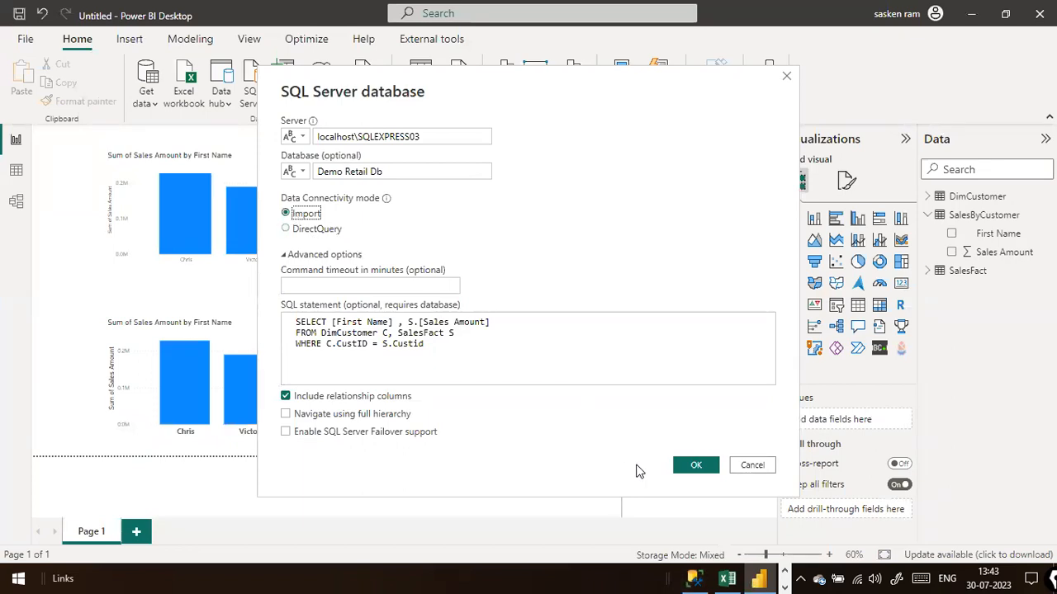
click(694, 464)
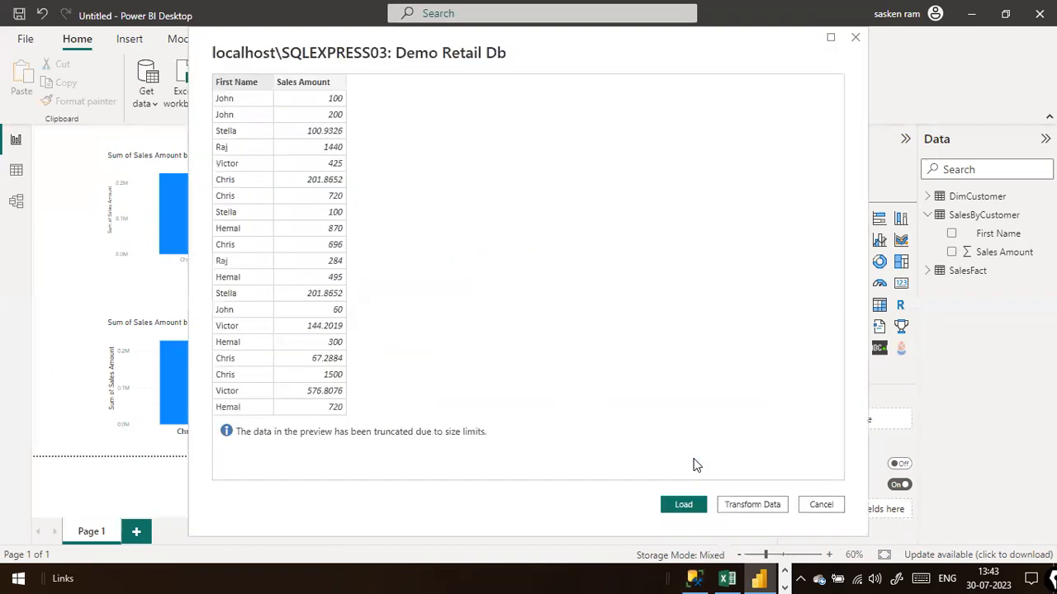
click(670, 505)
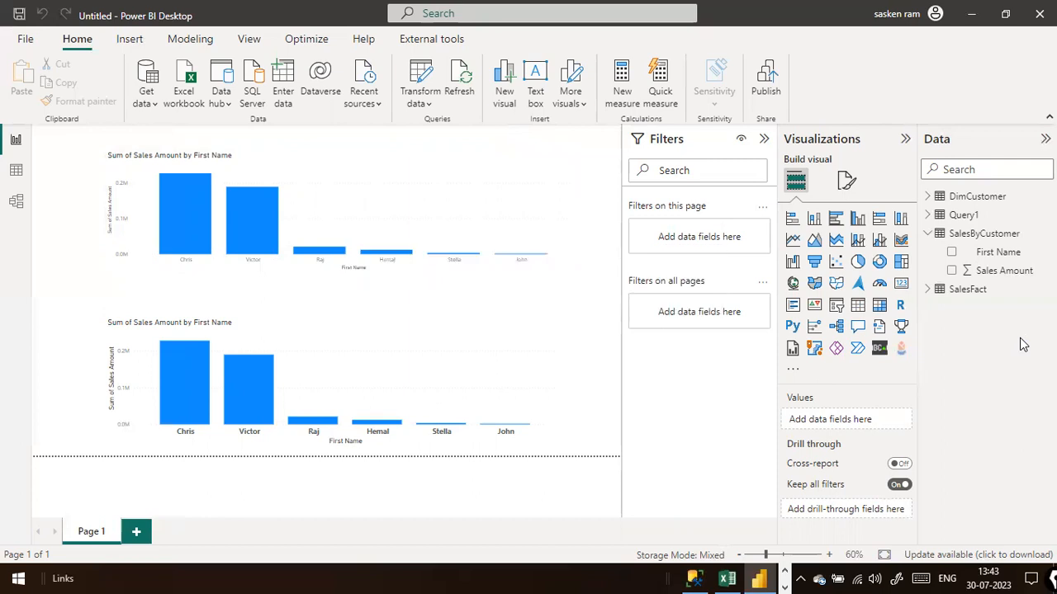
Inspect the imported rows of the Query1 table, then return to the report page.
click(16, 170)
click(915, 217)
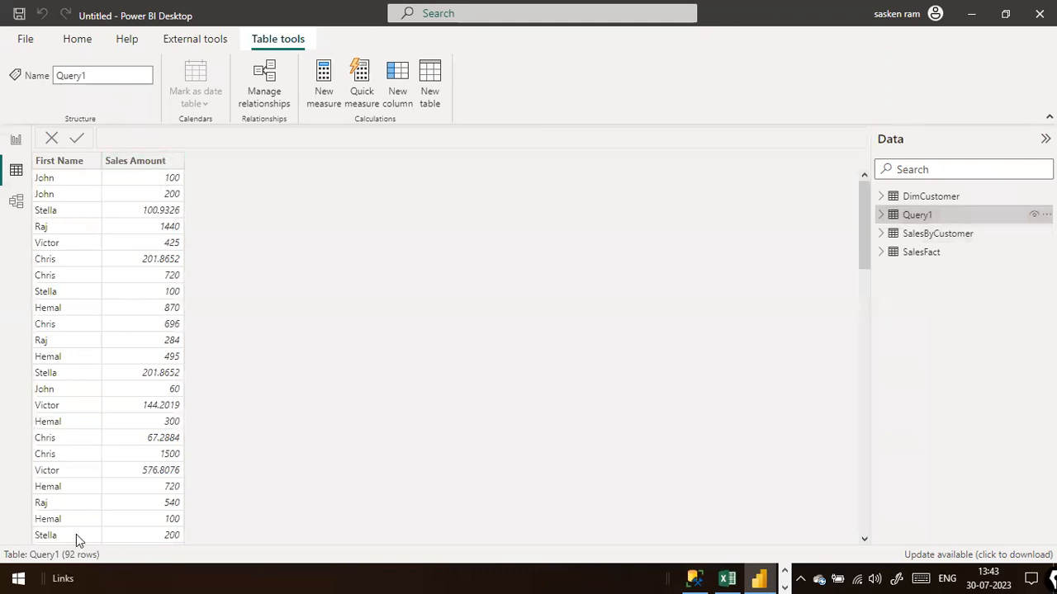
click(16, 139)
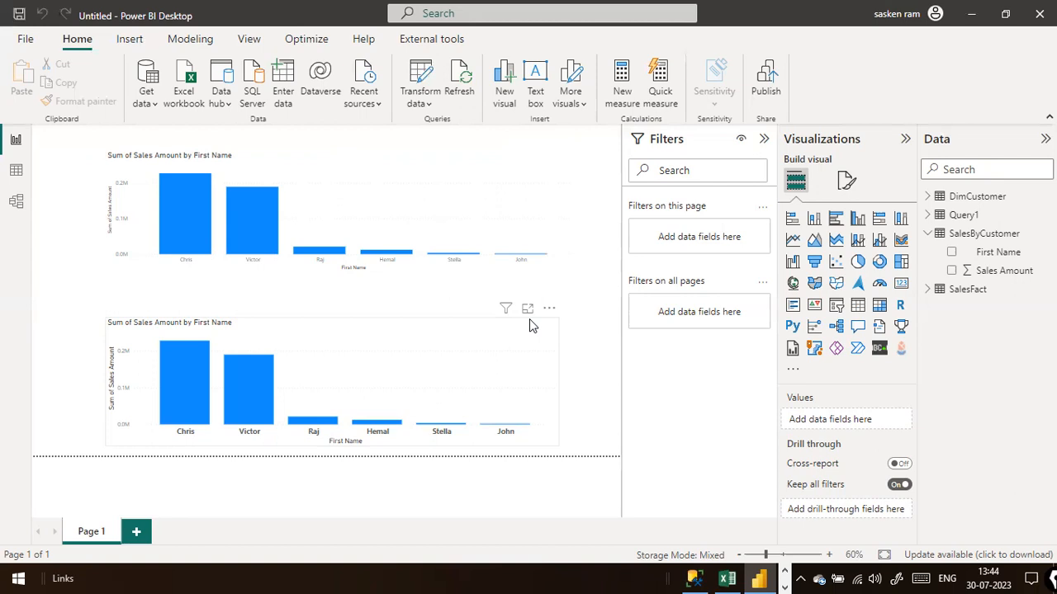
Examine the model diagram for Query1, its fields, its relationship to DimCustomer and the storage modes of the tables.
click(17, 203)
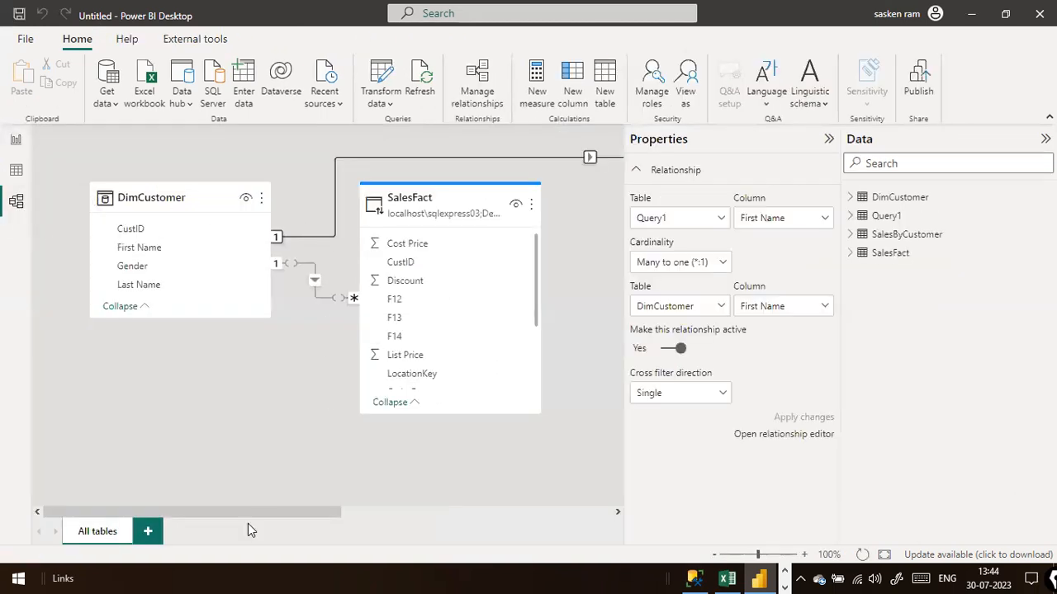
scroll(421, 496, right, 5)
scroll(397, 487, left, 4)
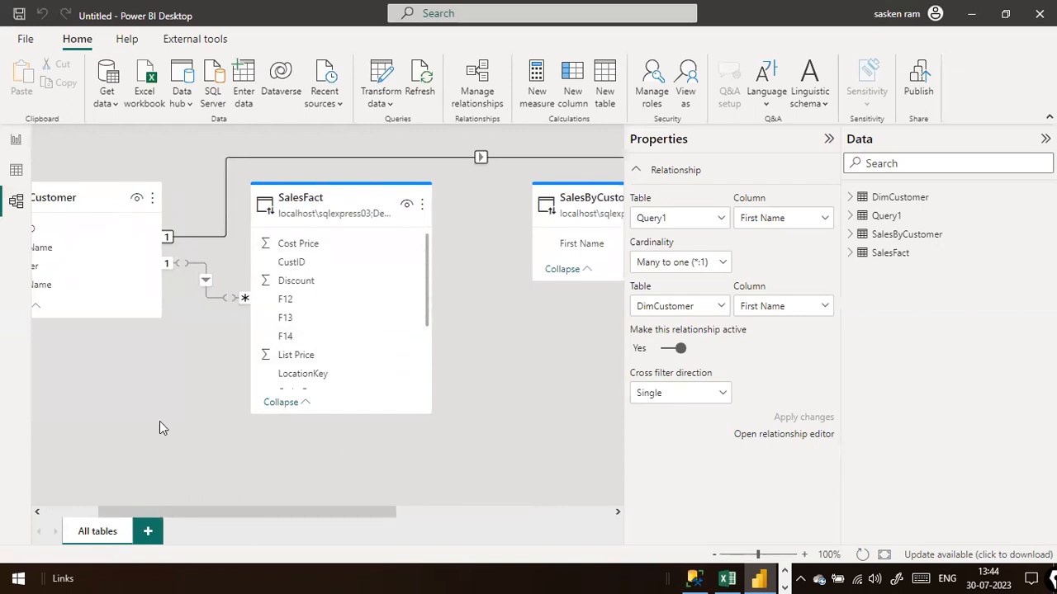
click(85, 509)
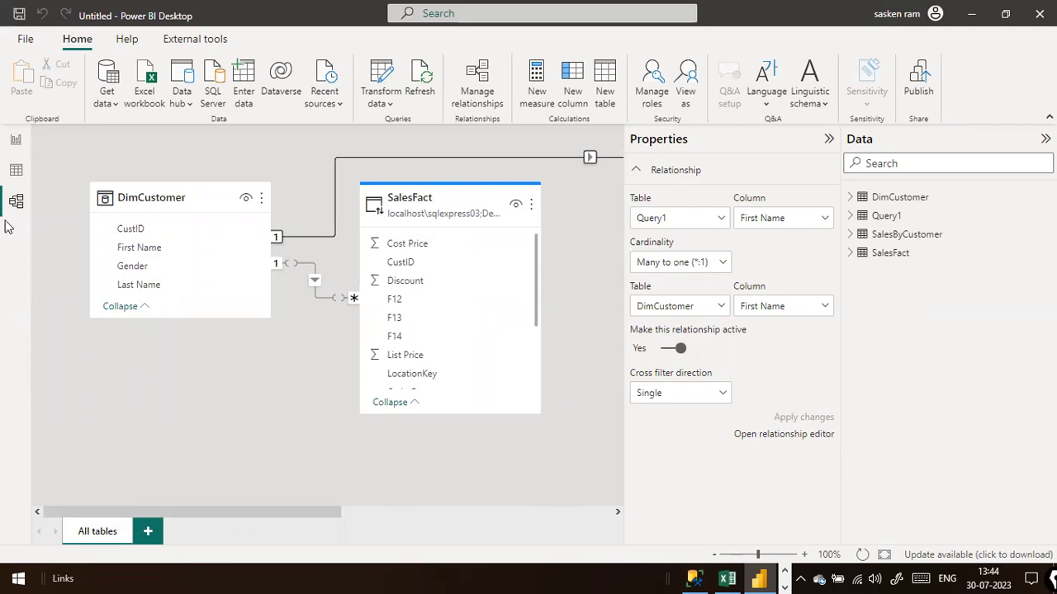
click(879, 216)
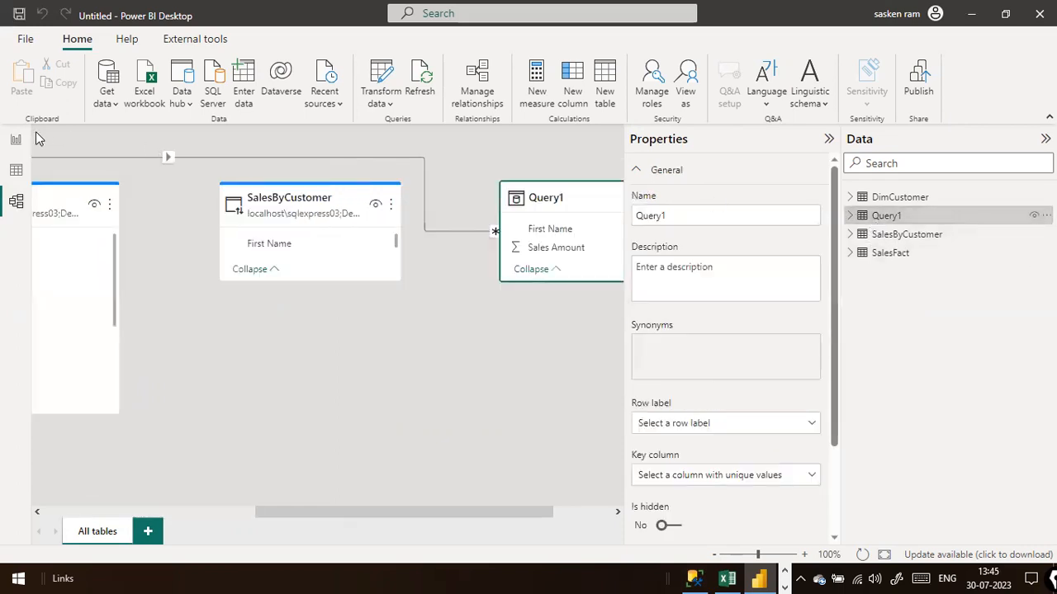
click(850, 216)
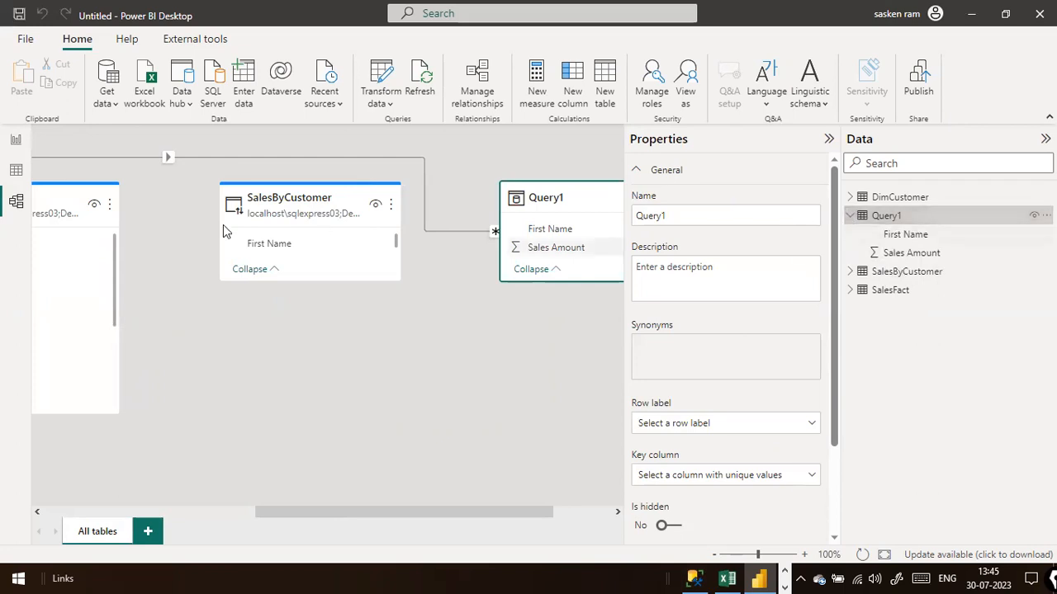
Open Query1 for editing in Power Query, review its full Sql.Database source formula, then return to the table data.
click(17, 170)
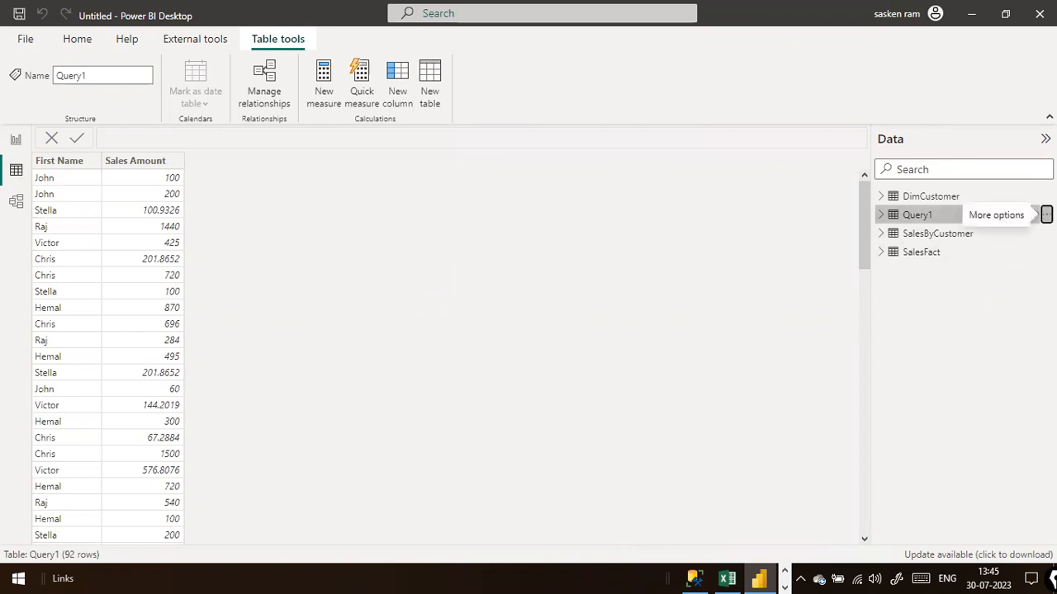
click(1046, 215)
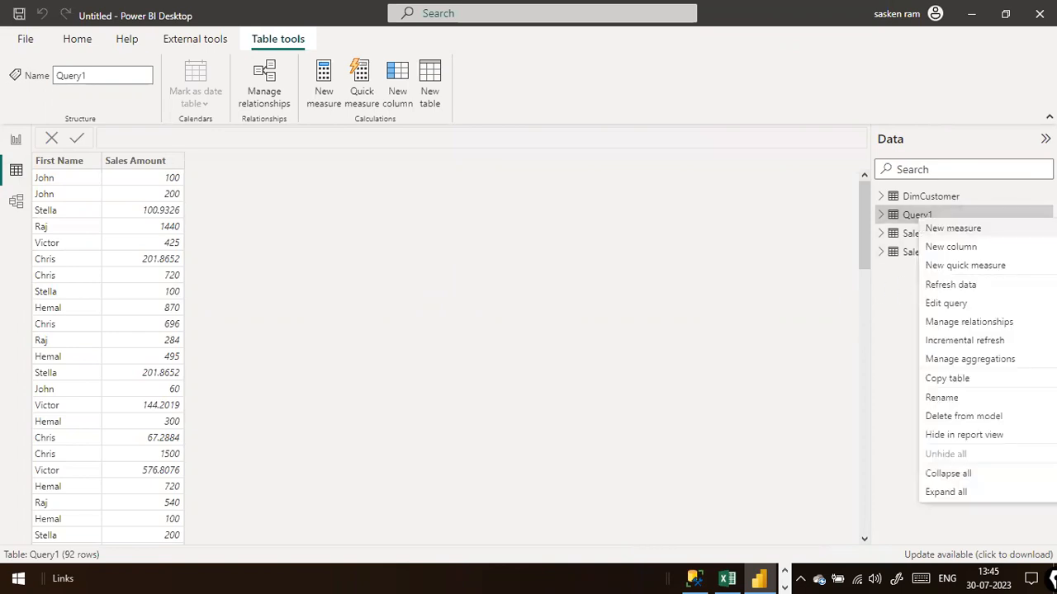
click(963, 304)
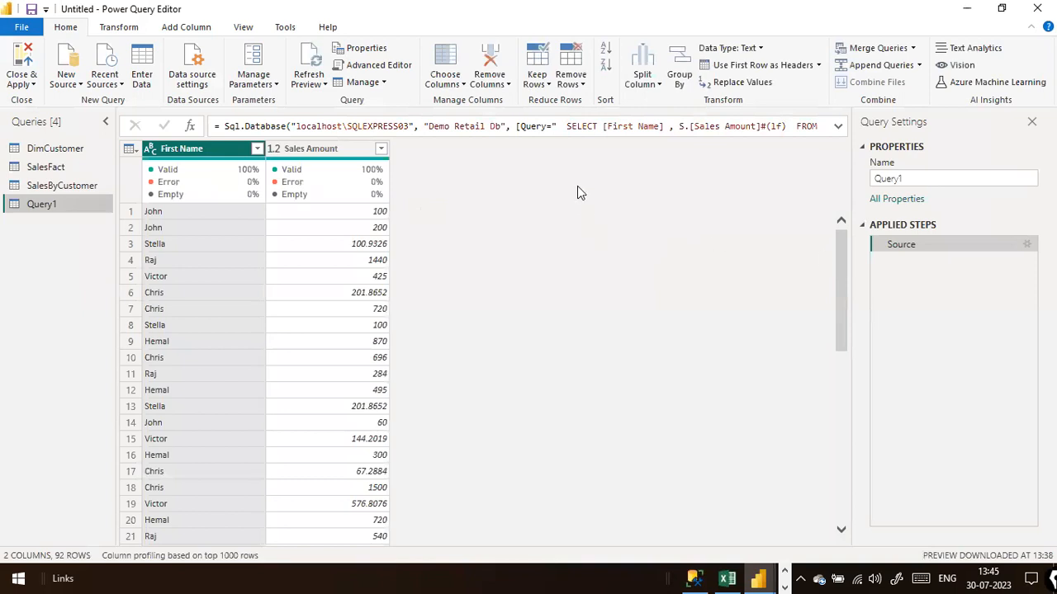
click(578, 126)
key(ctrl+a)
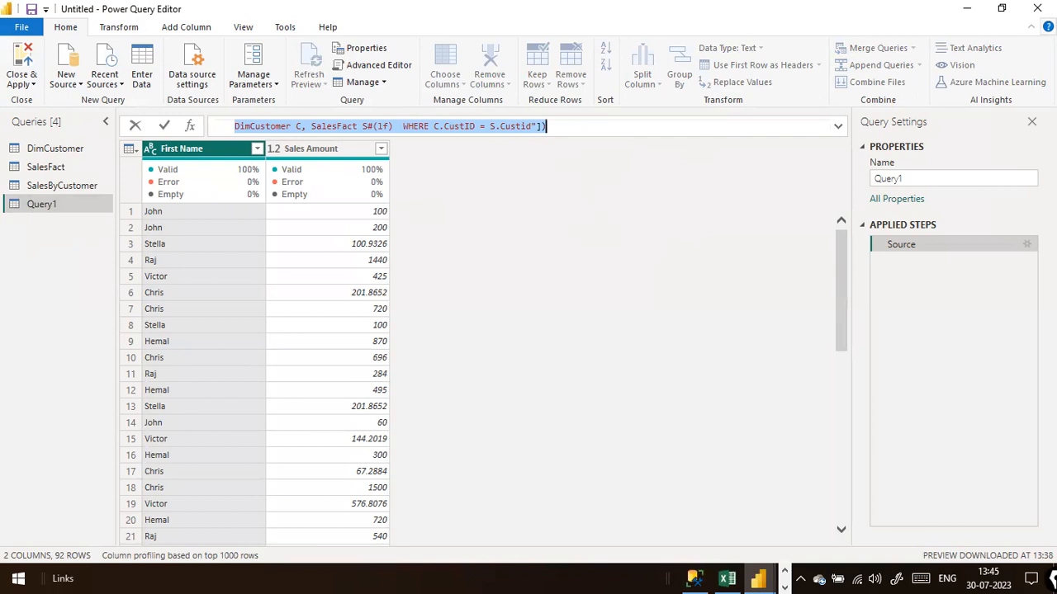
click(578, 241)
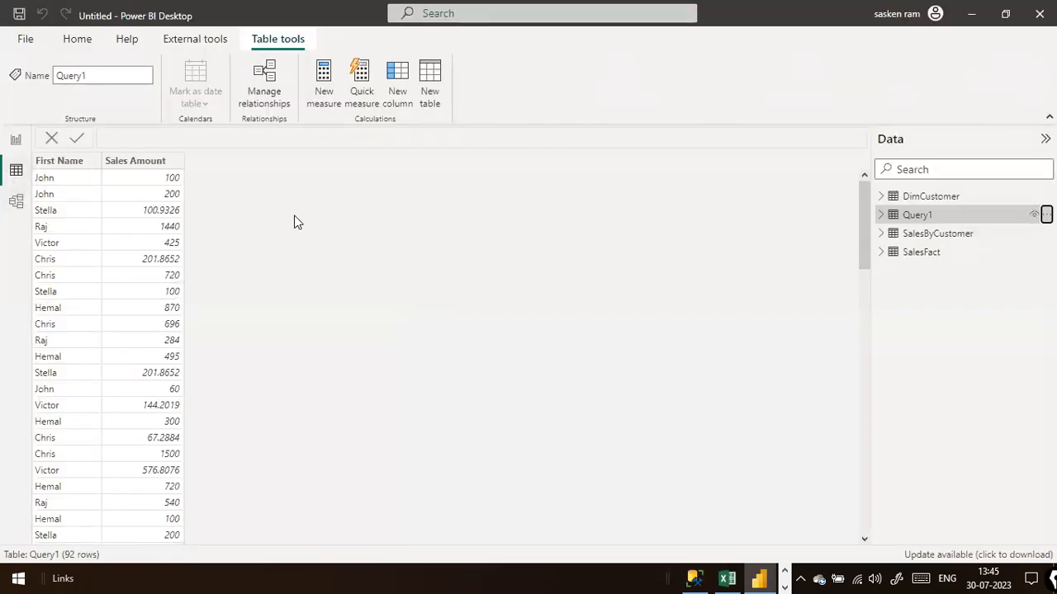
Check which source tables feed each of the two Sales Amount by First Name charts.
click(16, 140)
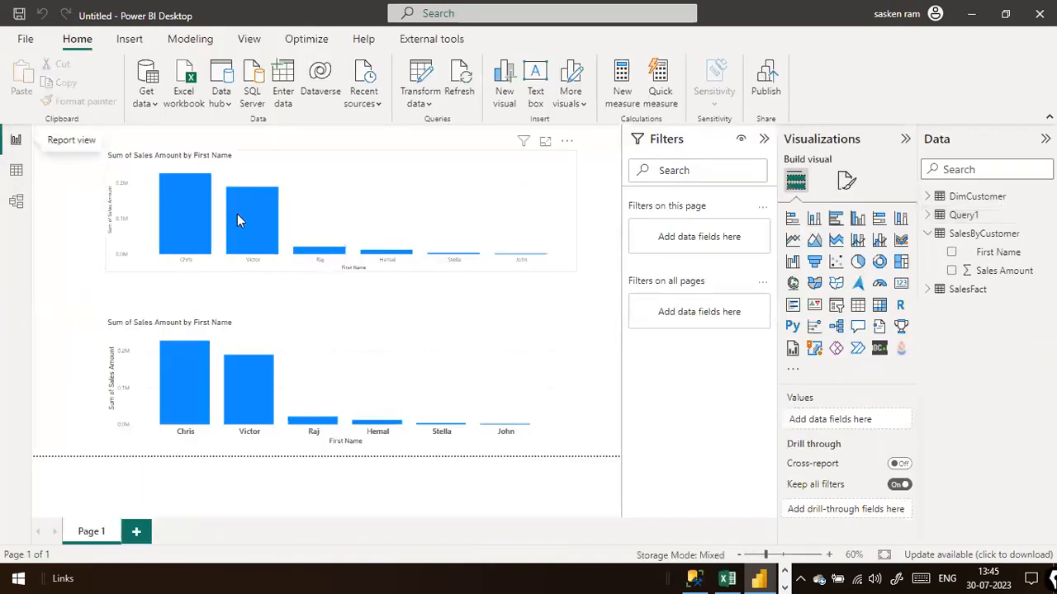
click(361, 179)
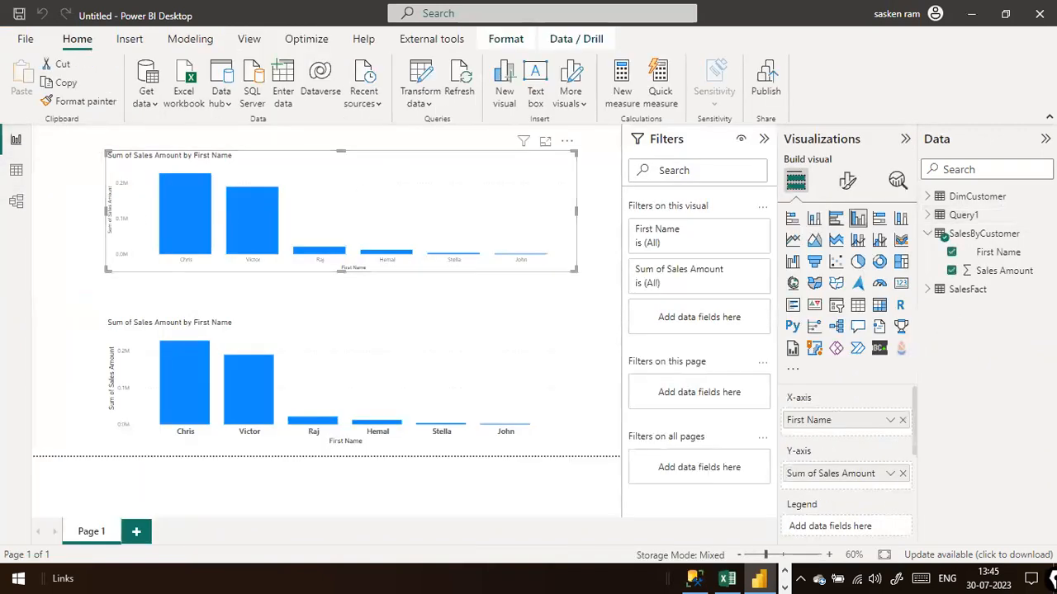
click(491, 408)
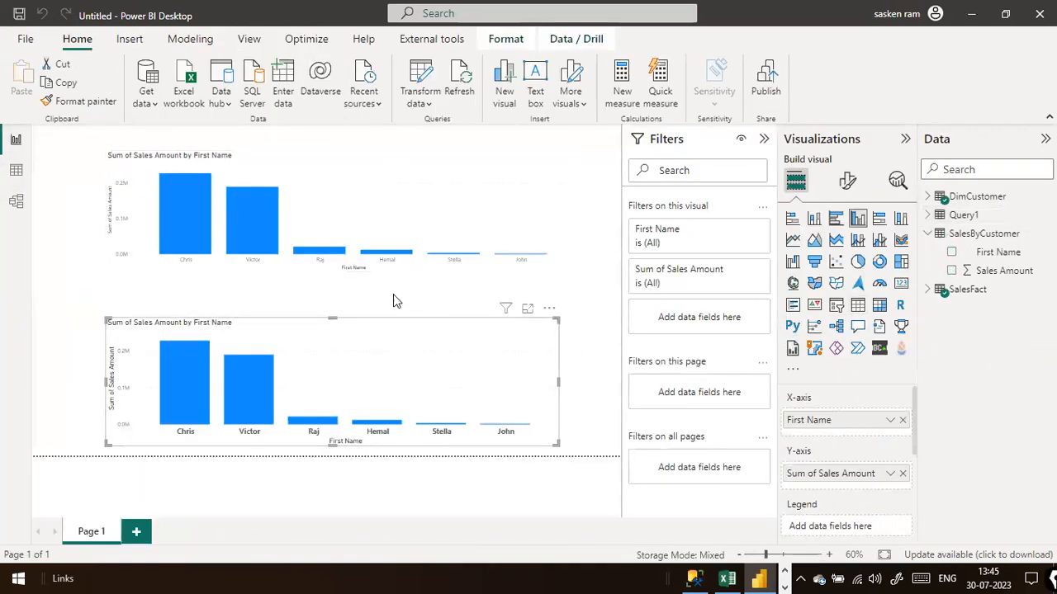
click(53, 286)
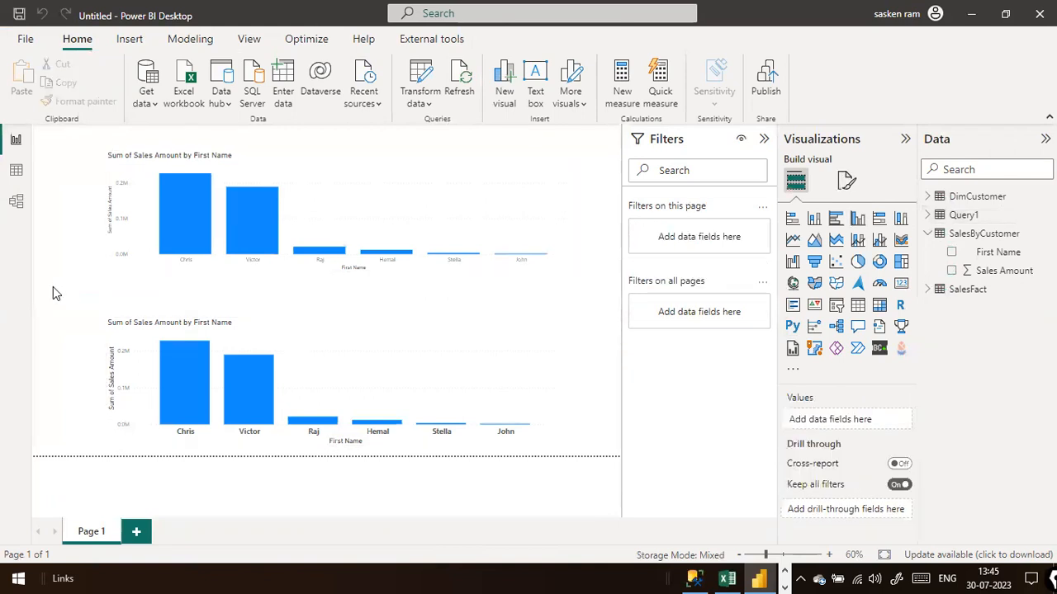
Review the relationship between DimCustomer and SalesFact in the model diagram, then return to the report.
click(17, 201)
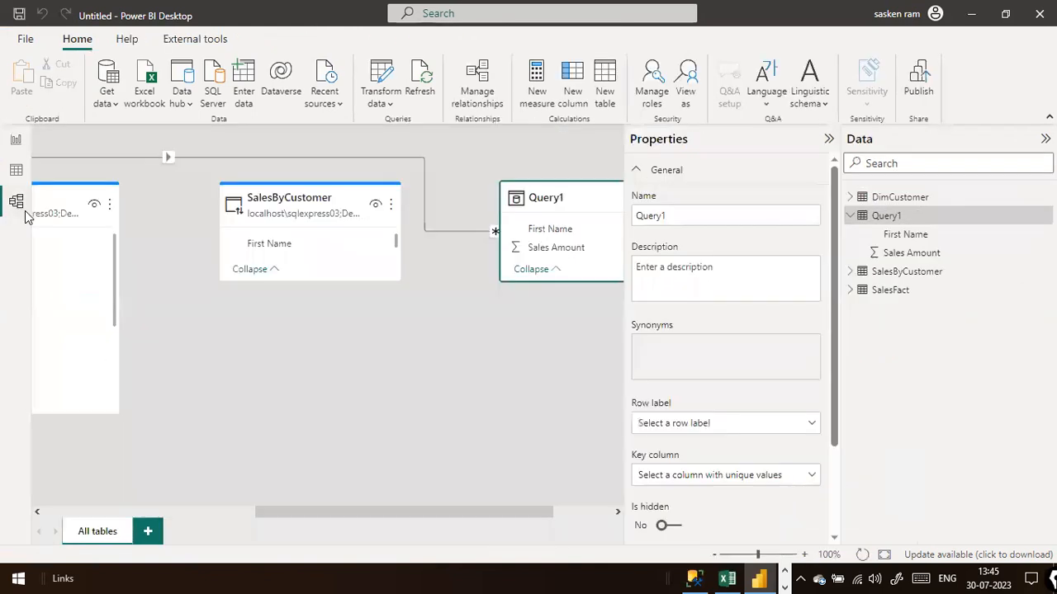
click(189, 511)
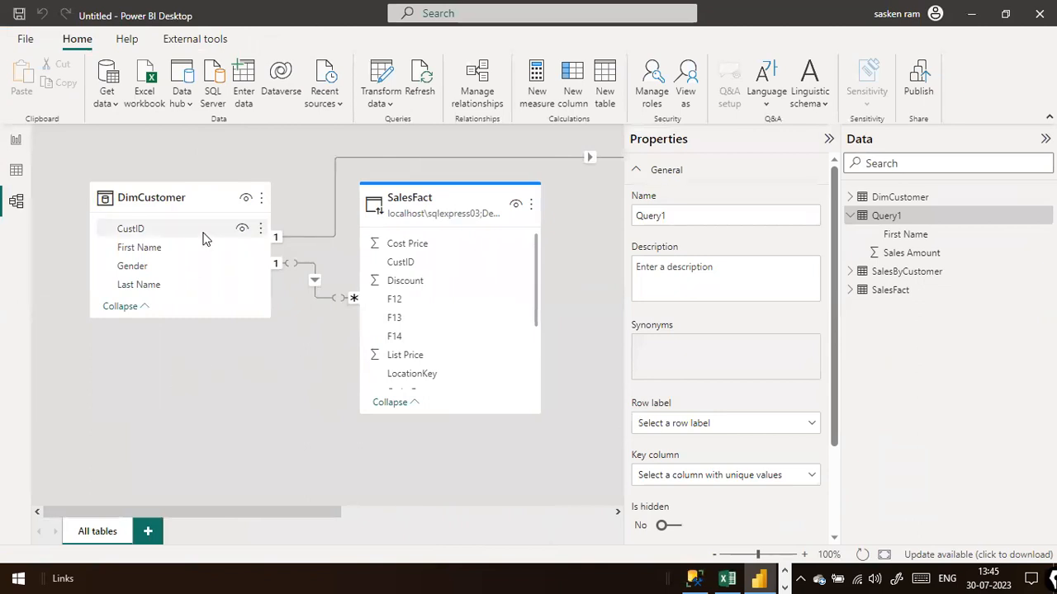
mouse_move(498, 215)
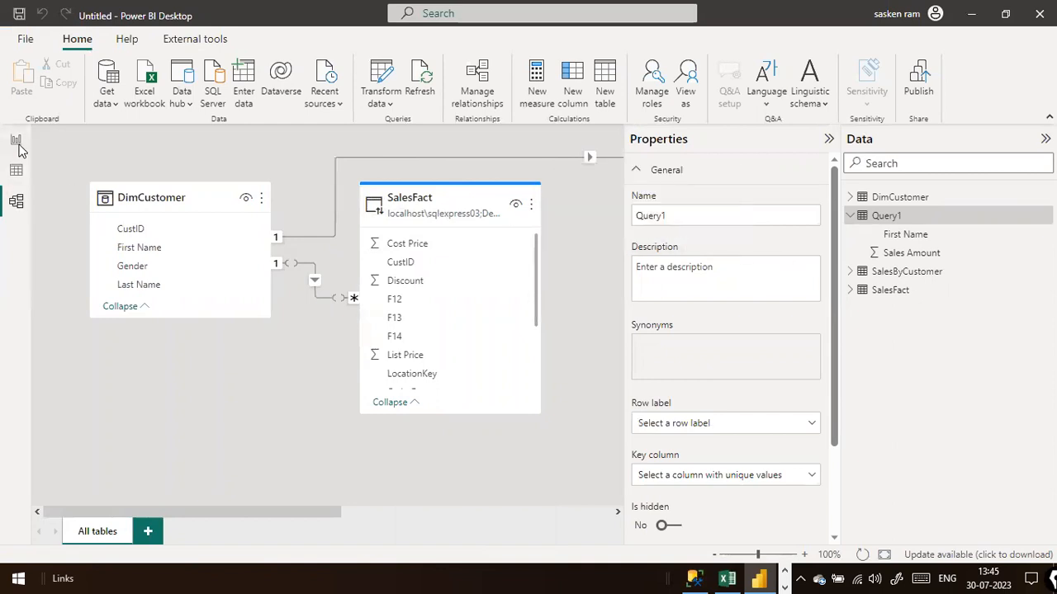
click(16, 141)
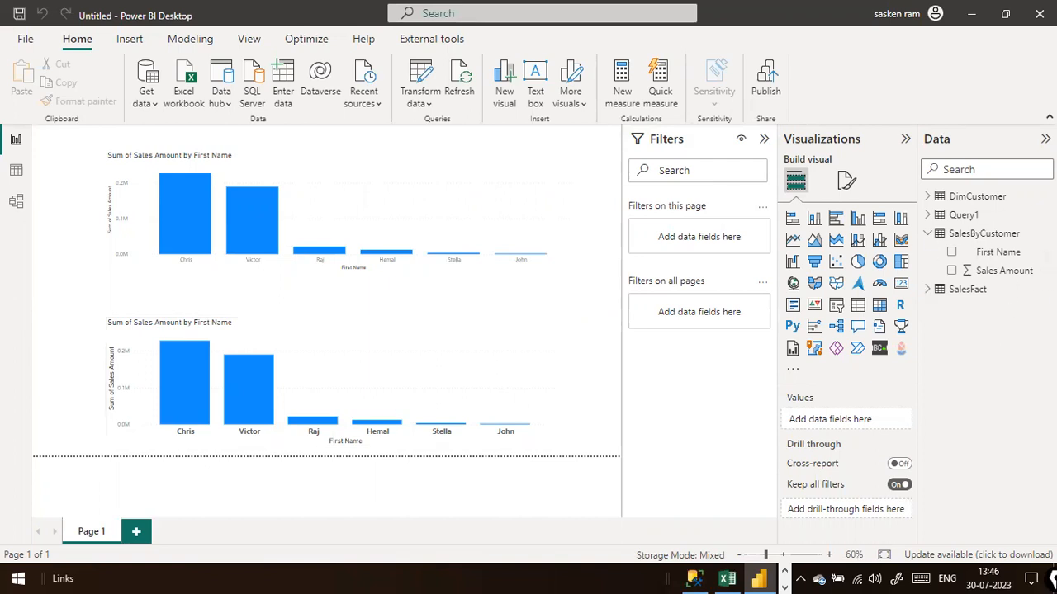
Switch to Management Studio and paste a copy of the DimCustomer and SalesFact join query below the original.
click(136, 532)
key(alt+Tab)
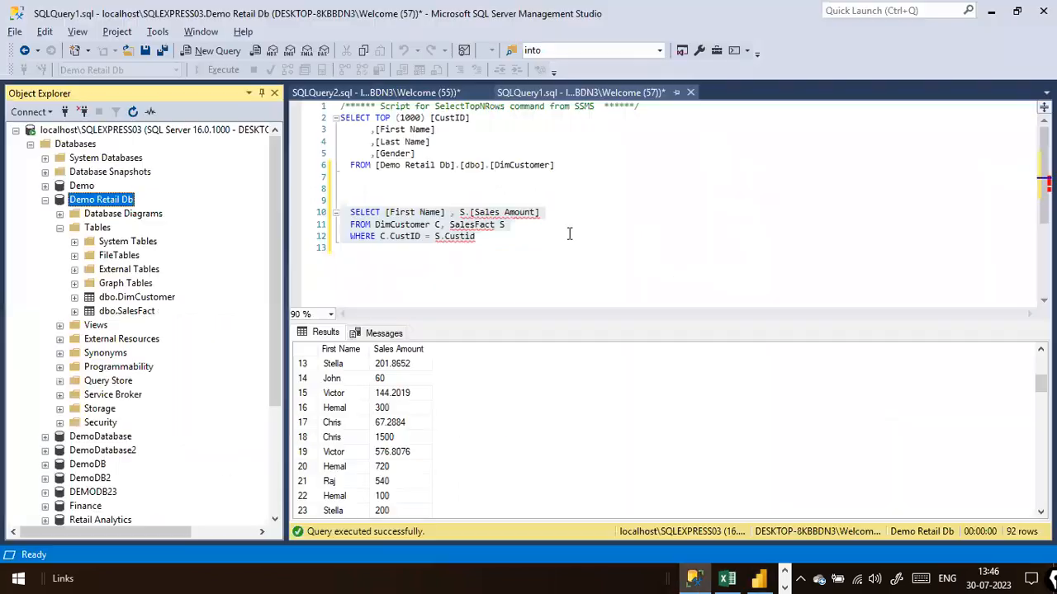
drag(520, 251, 342, 188)
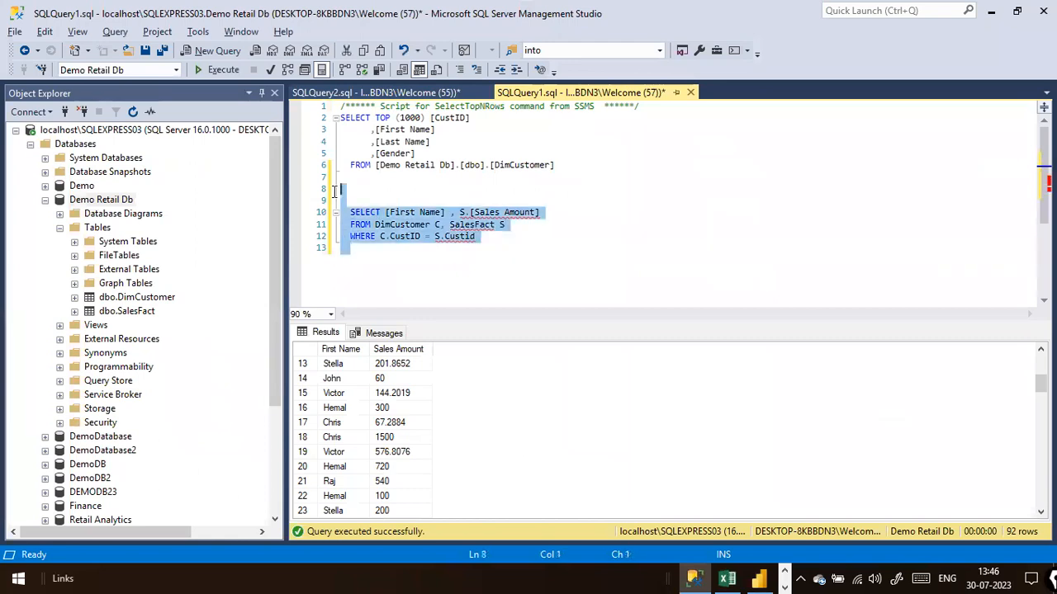
key(ctrl+c)
click(401, 290)
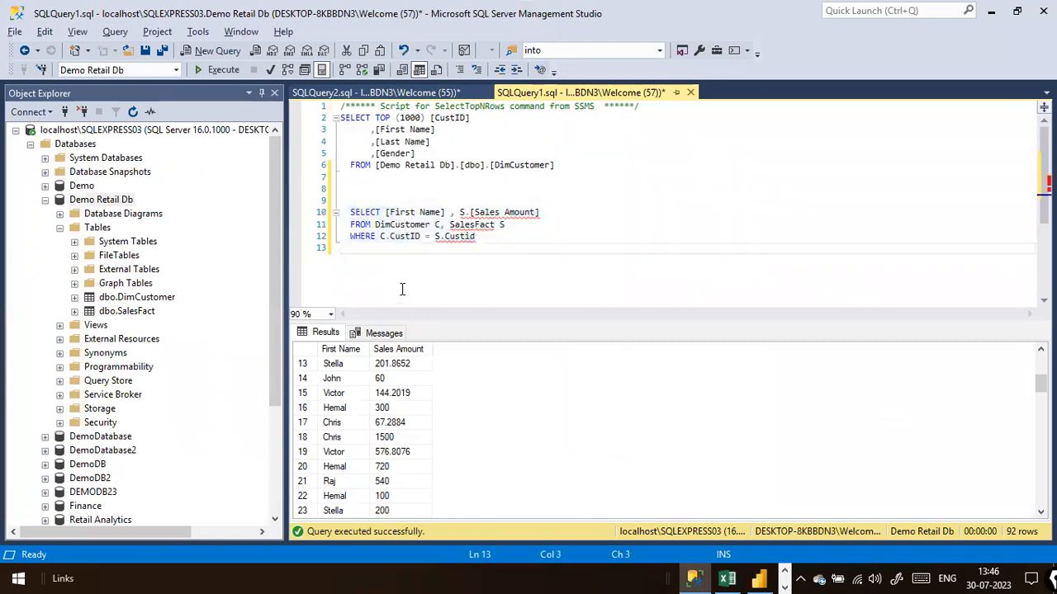
key(Return)
key(Return)
key(ctrl+v)
Wrap S.[Sales Amount] in a SUM() function in the SELECT line of the duplicated join query.
key(Up)
key(Up)
key(Up)
key(ctrl+Right)
key(ctrl+Right)
key(ctrl+Right)
key(ctrl+Right)
key(ctrl+Right)
key(ctrl+Right)
key(ctrl+Right)
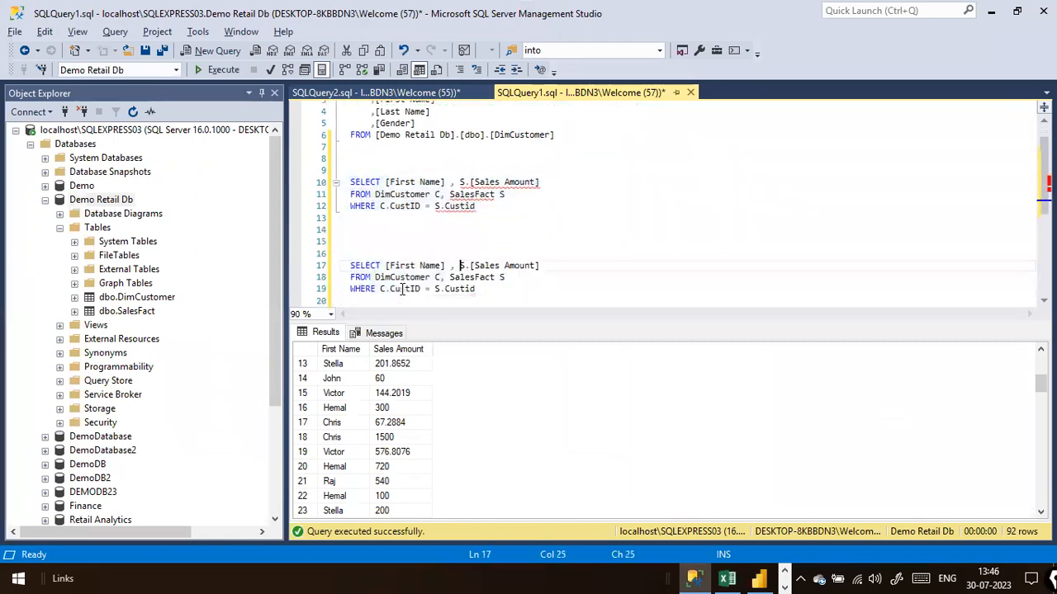
text(SUM(()
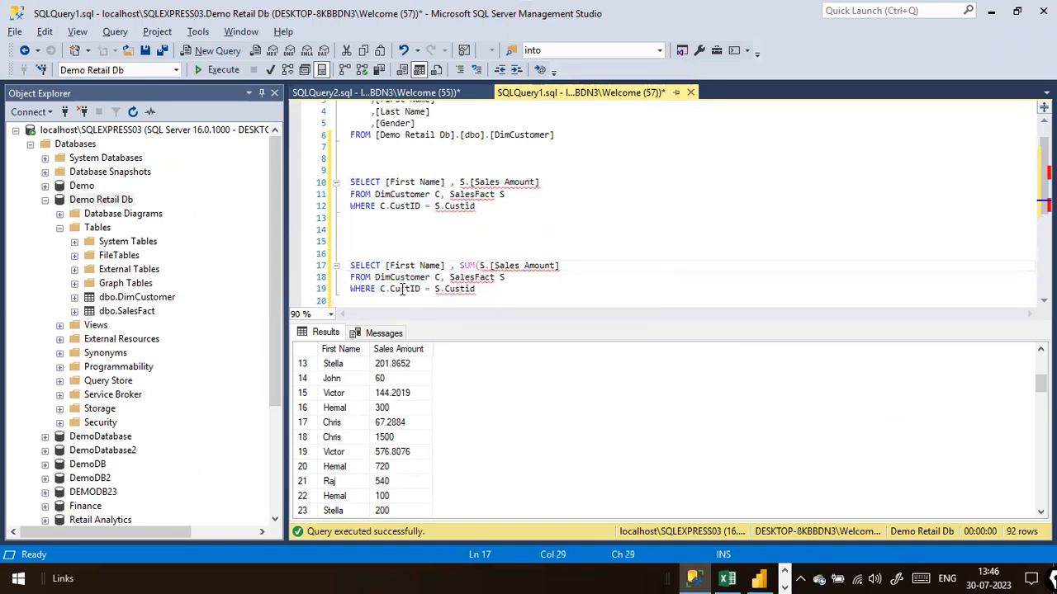
key(BackSpace)
key(End)
text())
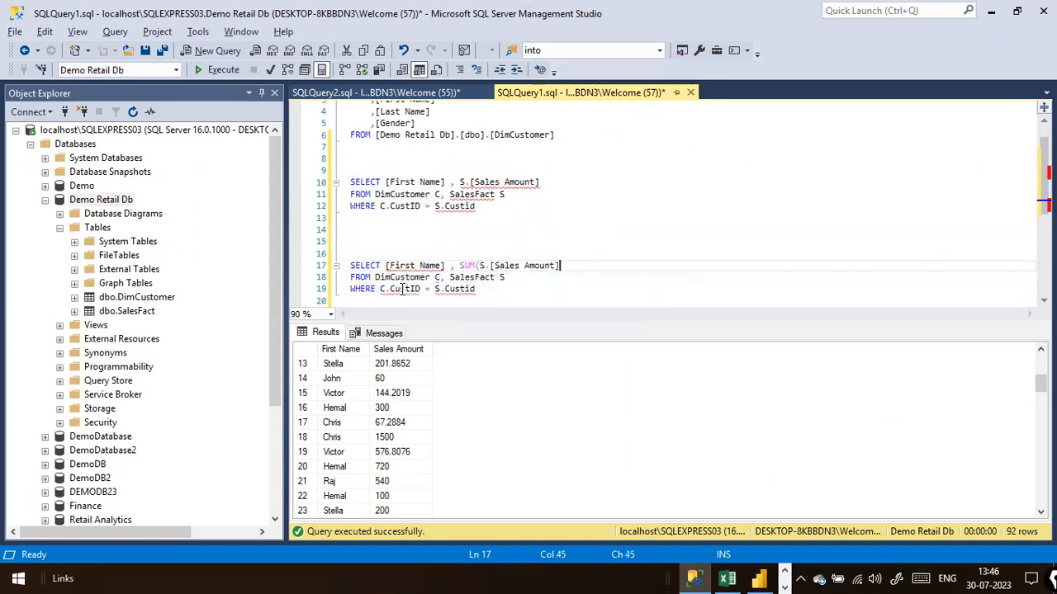
Add a GROUP BY clause on a new line under the duplicated query's WHERE condition.
key(Down)
key(Down)
key(Down)
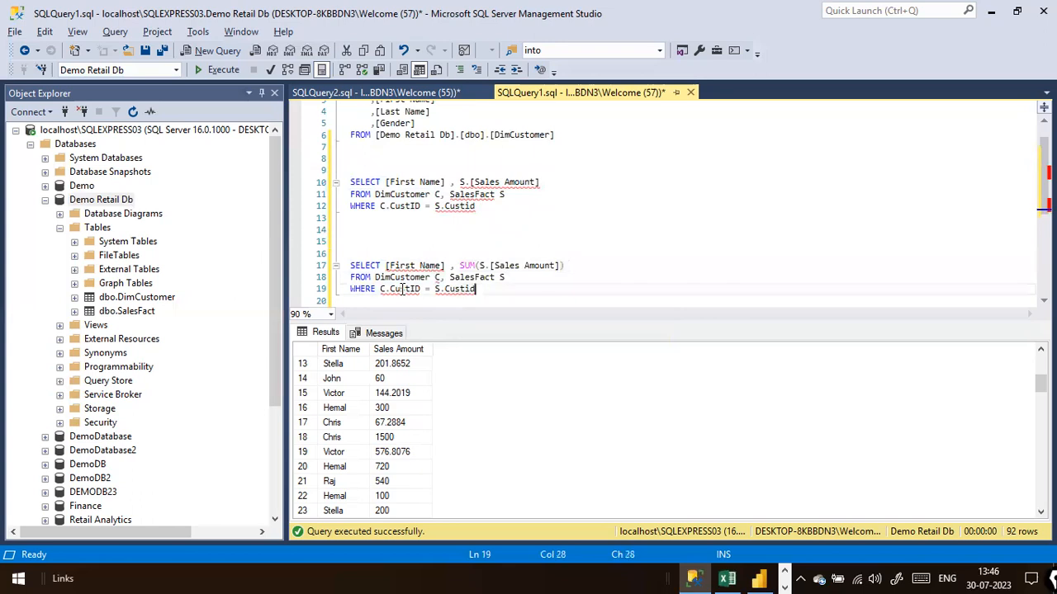
text(GRU)
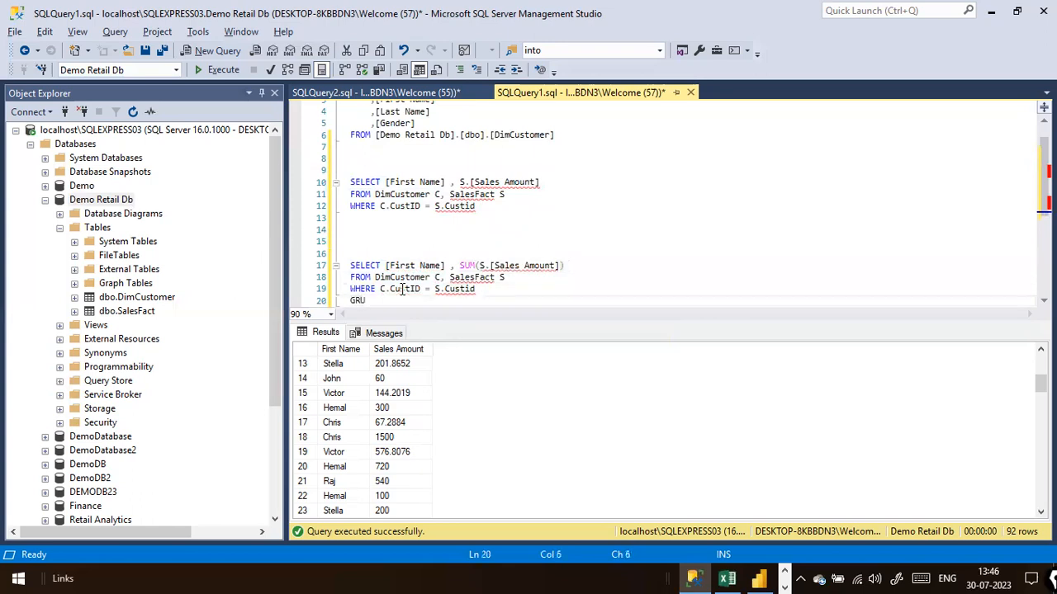
key(BackSpace)
text(OUP BY)
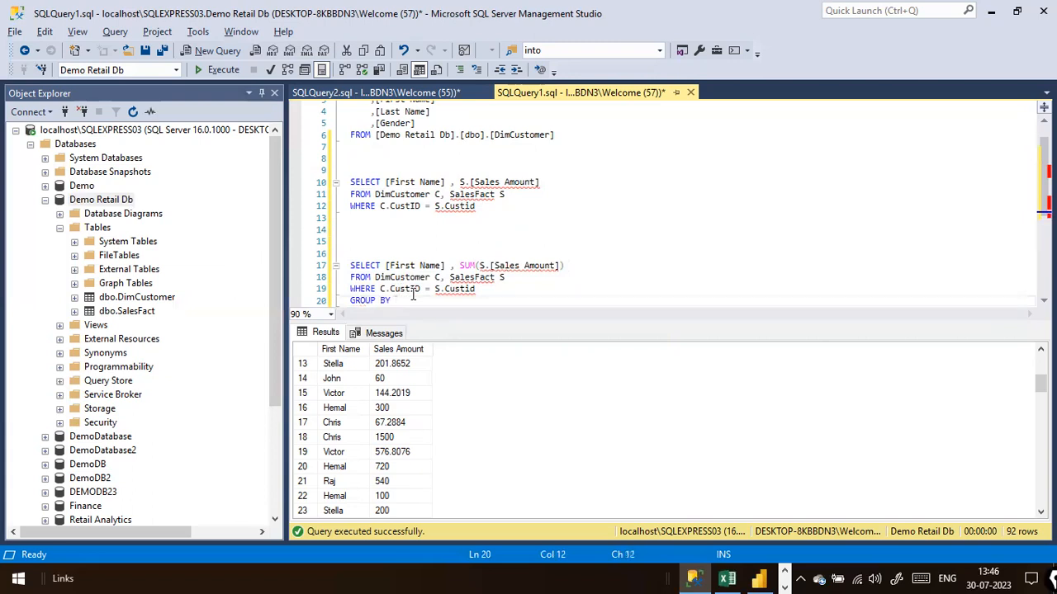
Copy [First Name] from the duplicated query's SELECT line and paste it as the GROUP BY column.
key(Up)
key(Up)
key(Up)
key(Left)
key(Left)
key(ctrl+shift+Right)
key(ctrl+shift+Right)
key(ctrl+shift+Right)
key(ctrl+shift+Right)
key(ctrl+shift+Right)
key(shift+Left)
key(shift+Left)
key(shift+Left)
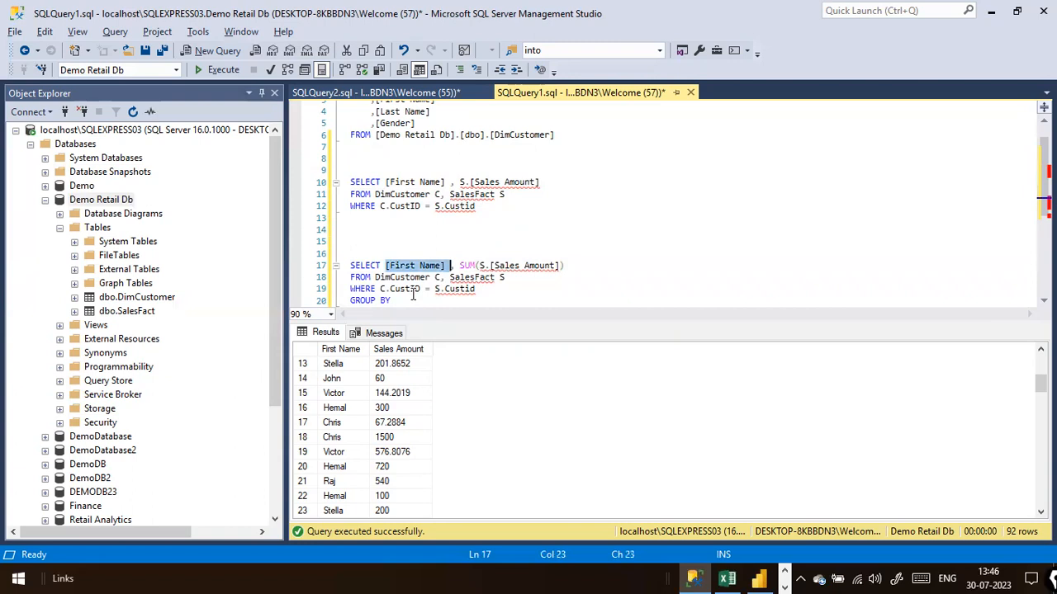
click(413, 295)
key(ctrl+v)
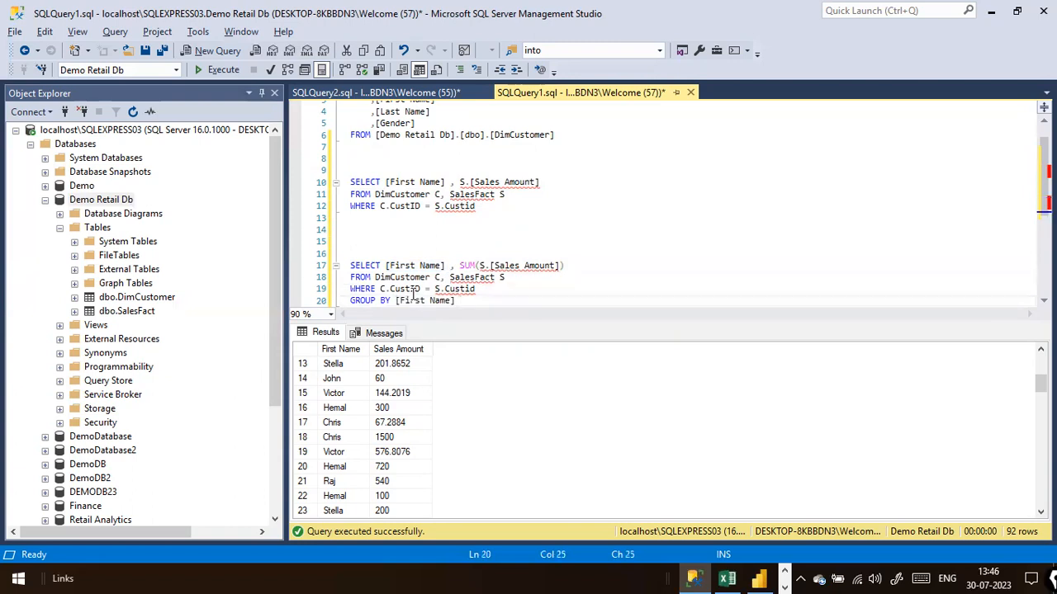
click(332, 368)
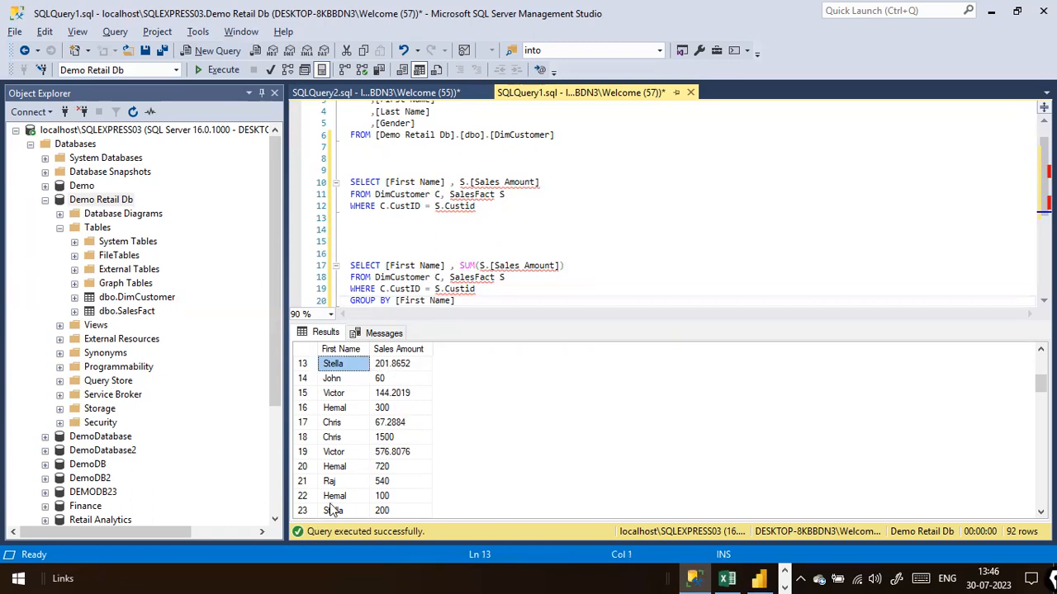
Review the row-level First Name and Sales Amount results, and run only the duplicated query that sums Sales Amount grouped by First Name.
click(364, 513)
click(382, 512)
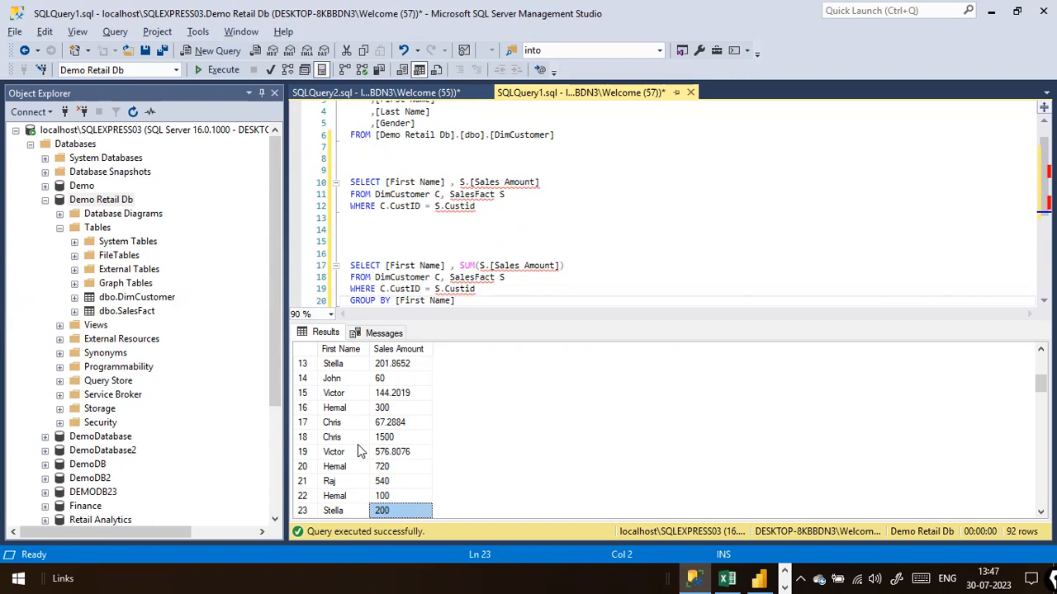
scroll(359, 452, down, 5)
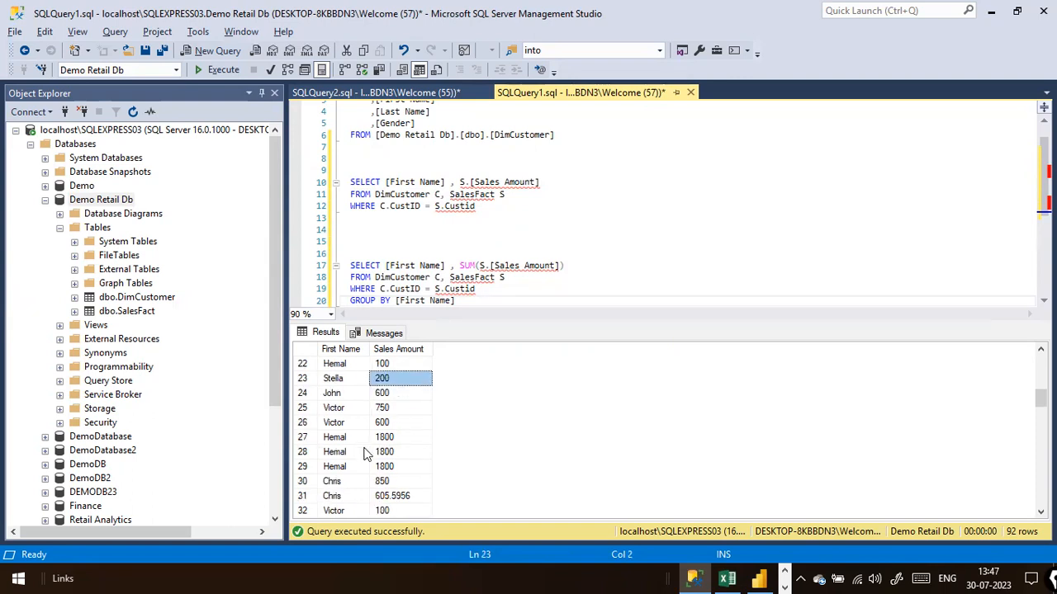
scroll(364, 453, up, 9)
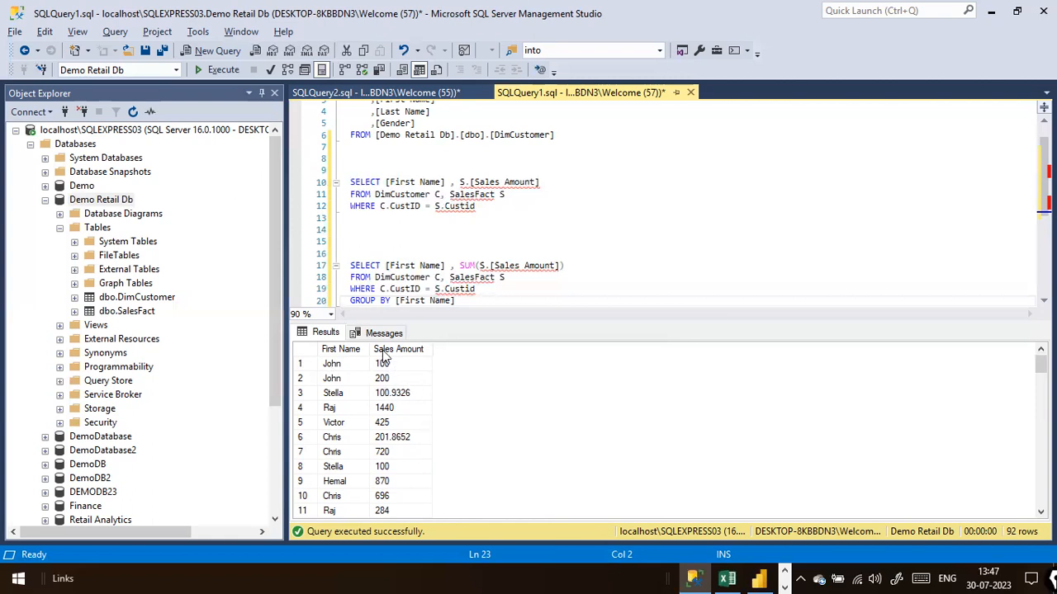
click(475, 290)
drag(455, 300, 321, 262)
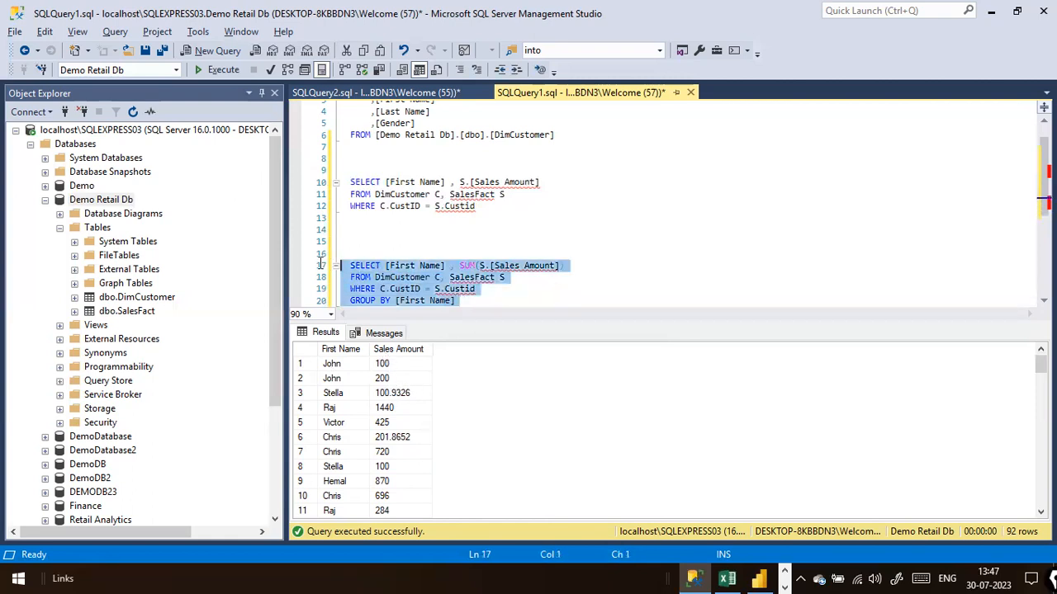
click(210, 70)
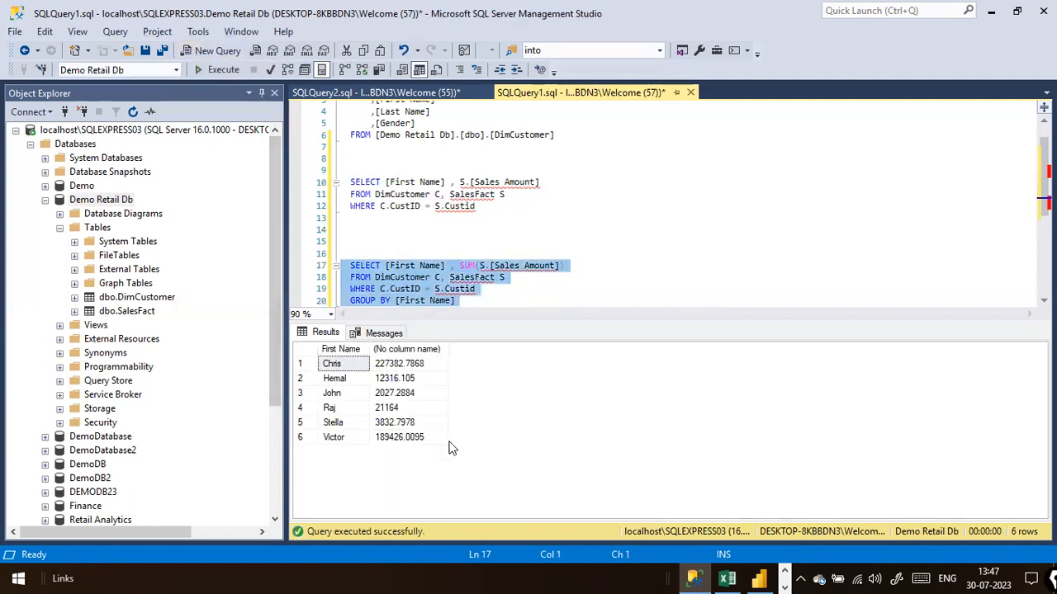
Add blank lines below the aggregated SUM query and copy the whole query.
click(509, 300)
key(Return)
key(Return)
key(Return)
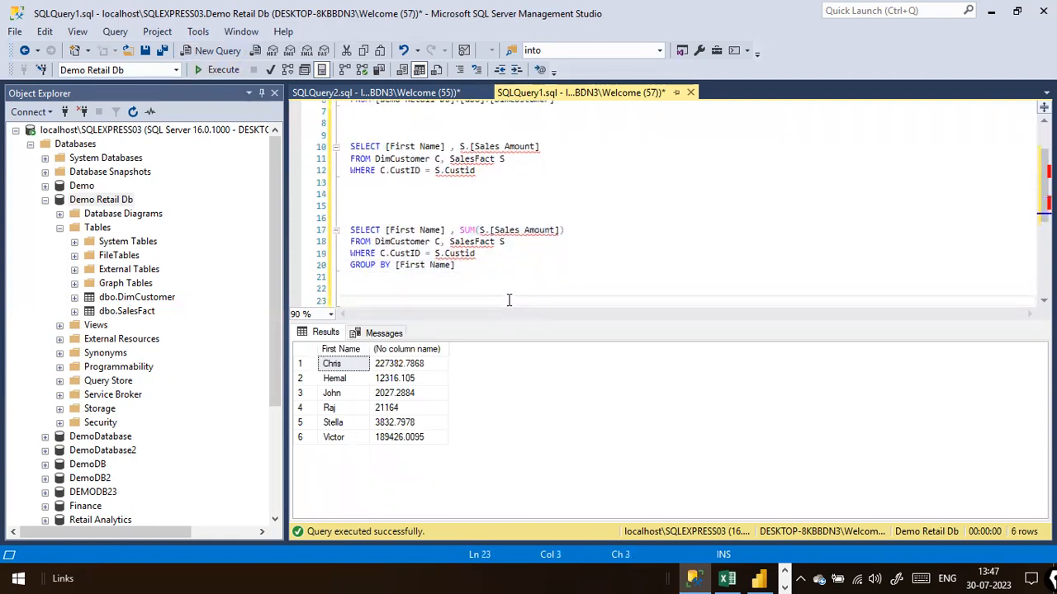
drag(506, 288, 342, 229)
right_click(452, 270)
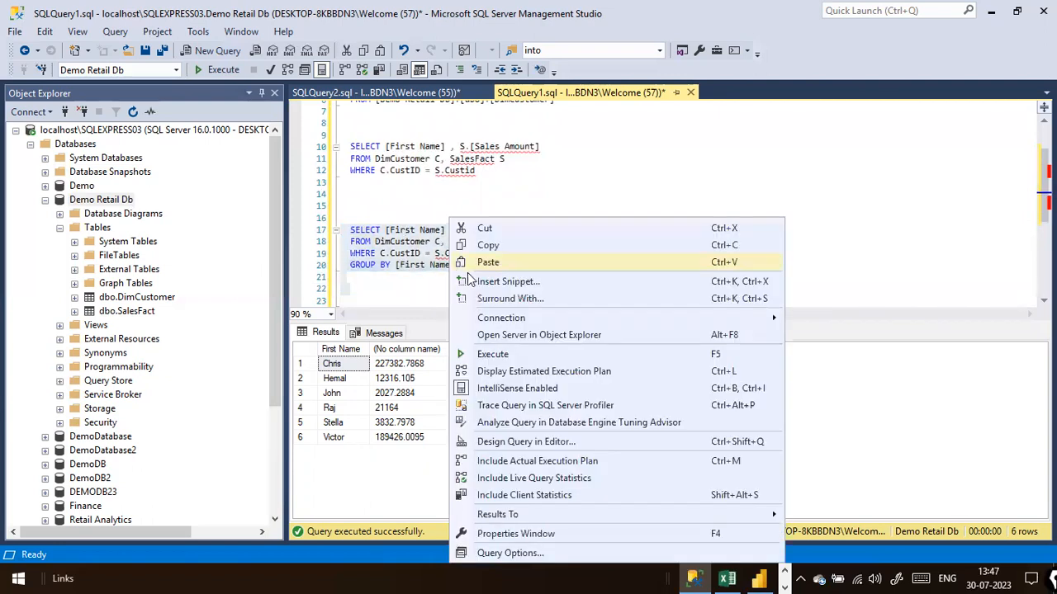
click(495, 250)
Switch to Power BI Desktop and start a DirectQuery SQL Server connection with the copied aggregated query as its SQL statement.
key(alt+Tab)
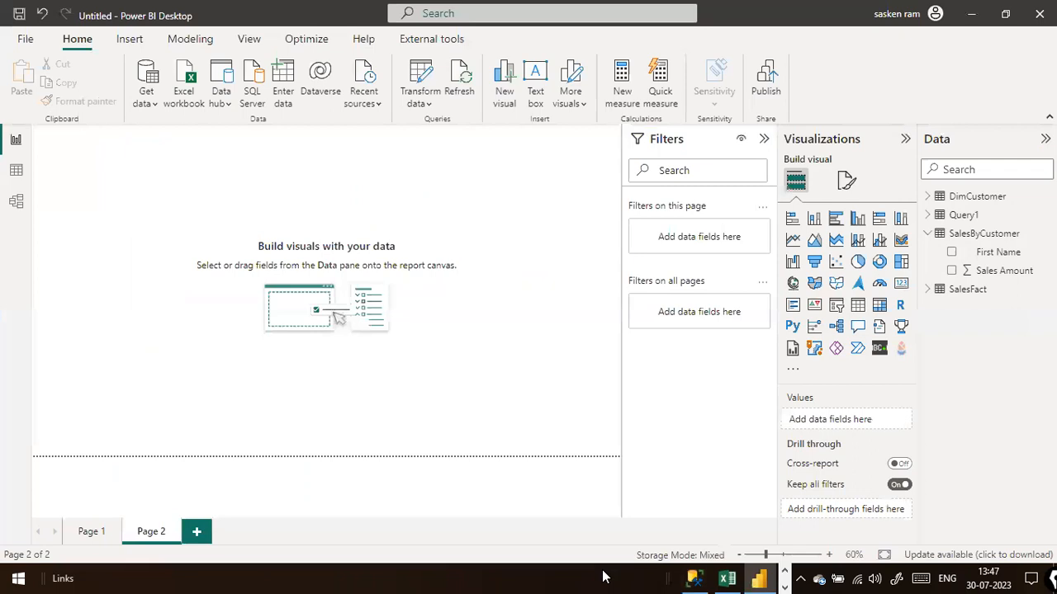
click(144, 108)
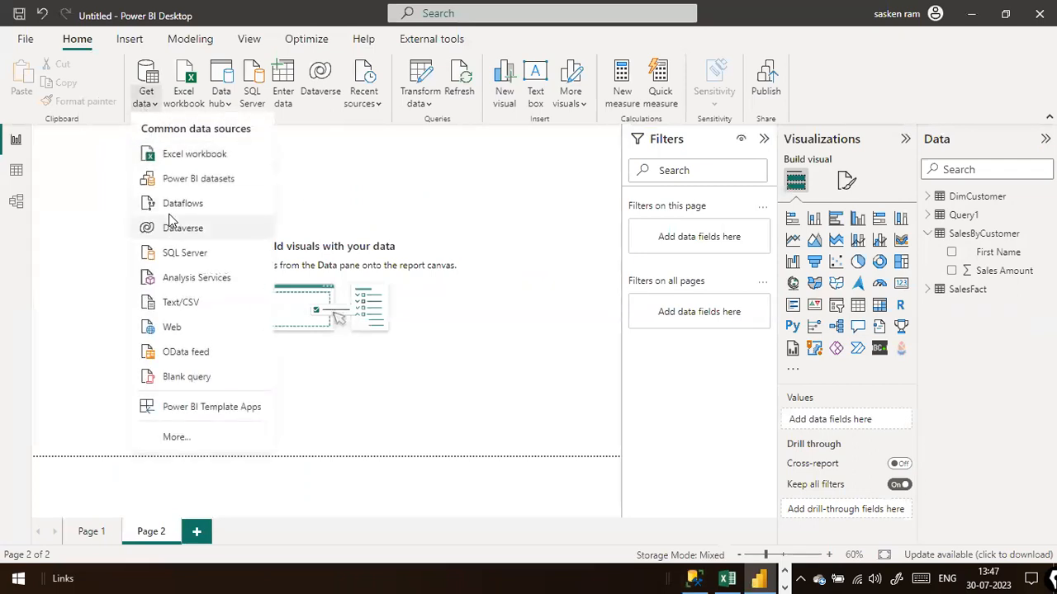
click(175, 250)
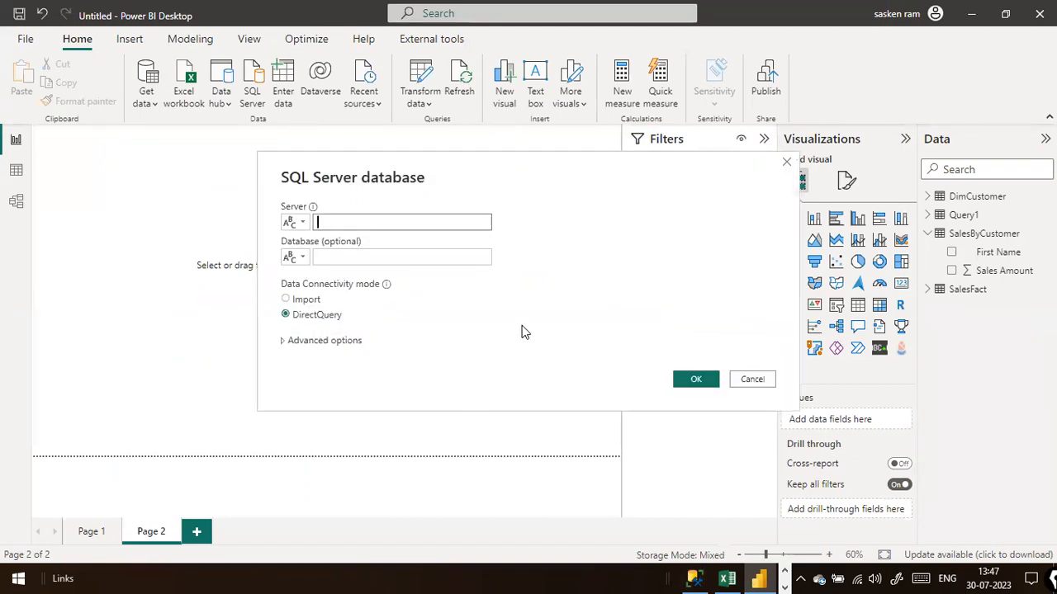
click(324, 344)
click(318, 357)
key(ctrl+v)
Copy the server name localhost\SQLEXPRESS03 from Management Studio's connection dialog into the Power BI connection's Server field.
click(353, 131)
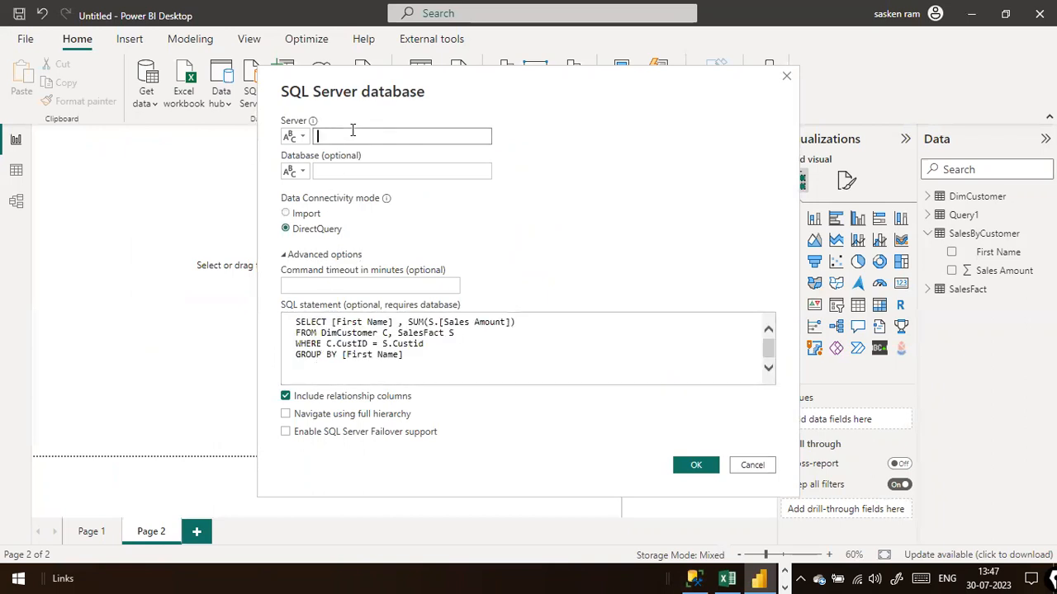
key(alt+Tab)
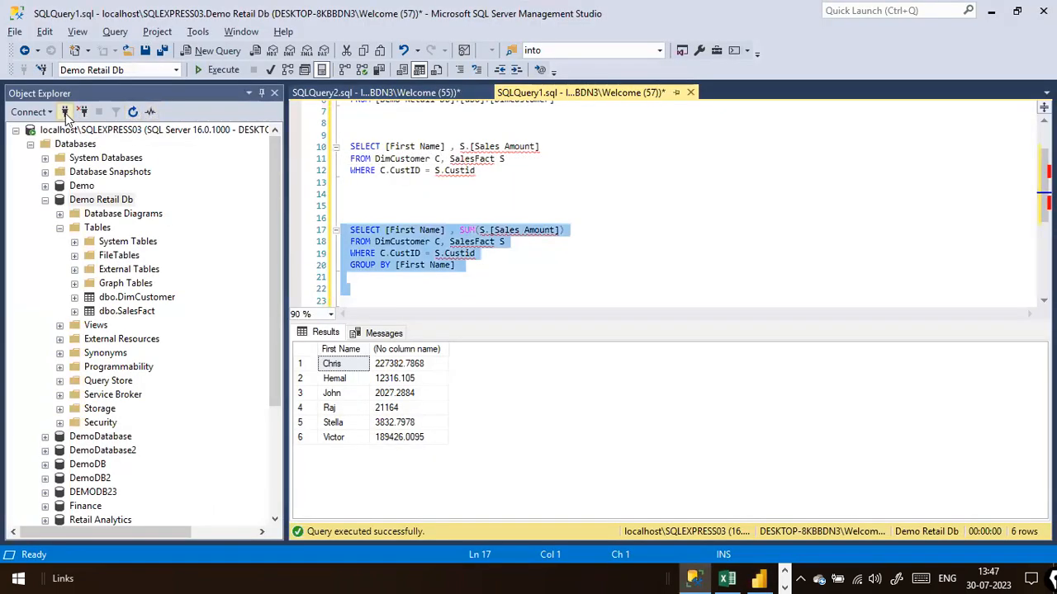
click(51, 113)
click(47, 130)
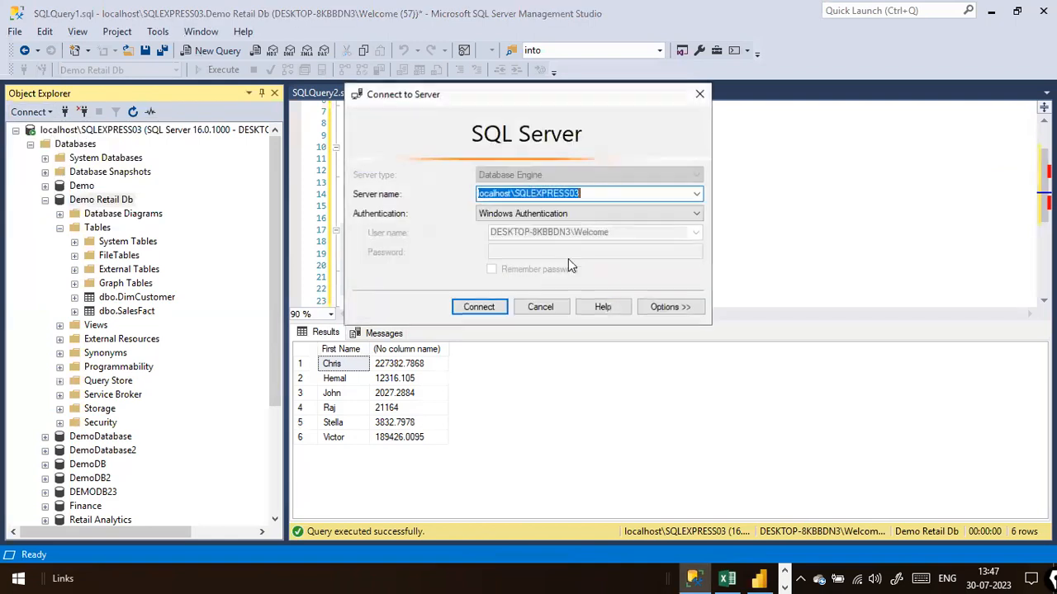
right_click(575, 192)
click(608, 239)
key(Escape)
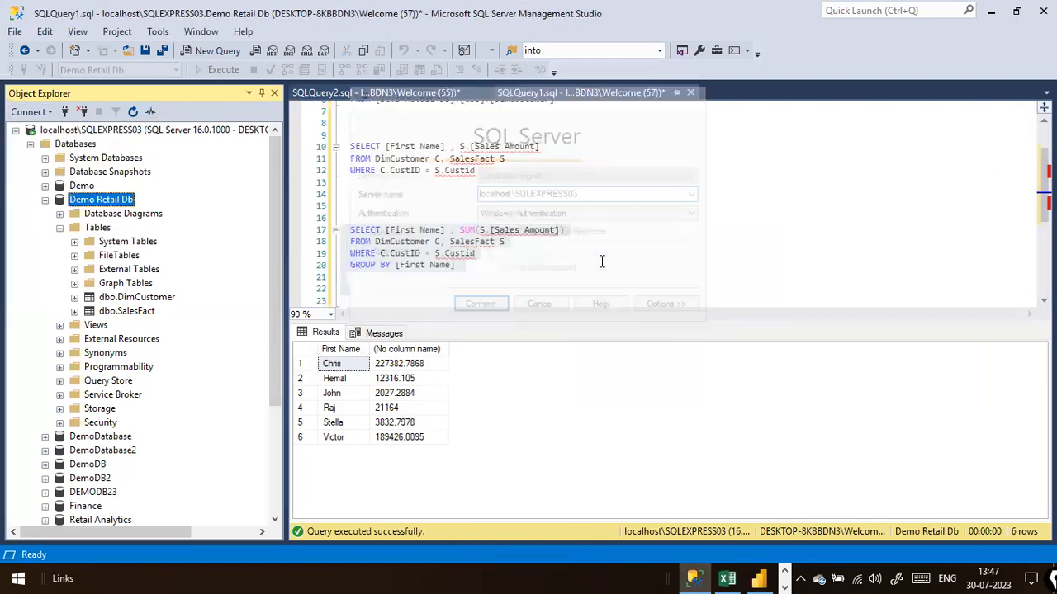
key(alt+Tab)
click(389, 137)
key(ctrl+v)
Copy the database name Demo Retail Db from Management Studio into the Power BI connection's Database field.
click(376, 171)
key(alt+Tab)
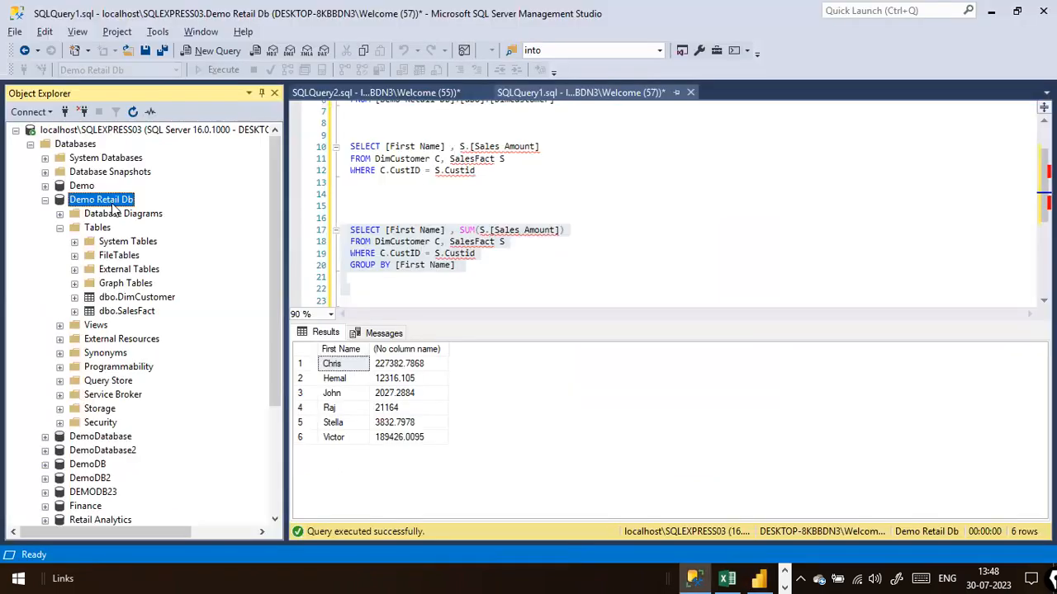
right_click(111, 201)
click(177, 385)
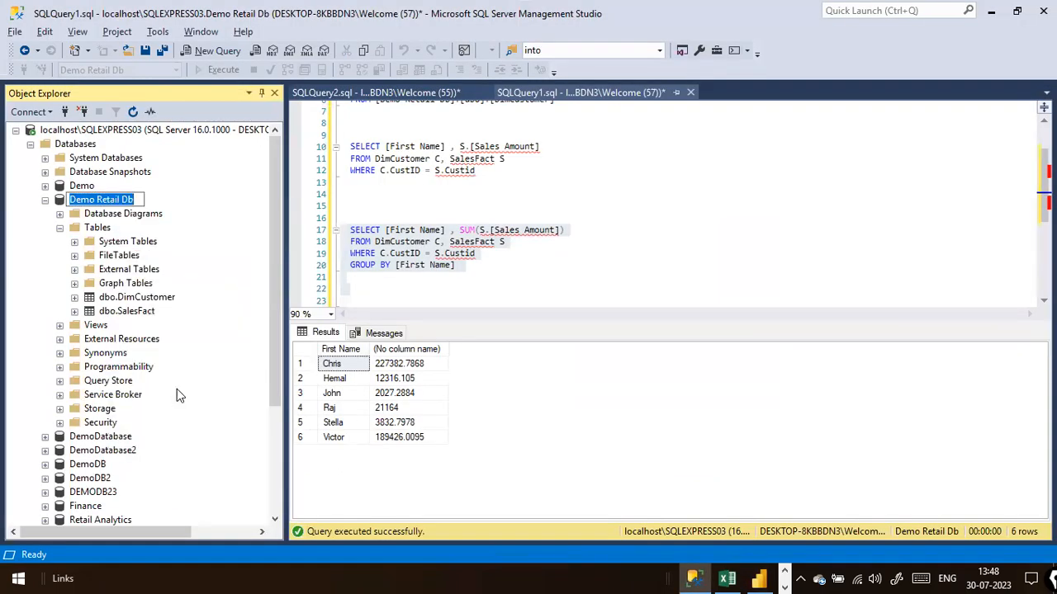
key(ctrl+c)
key(alt+Tab)
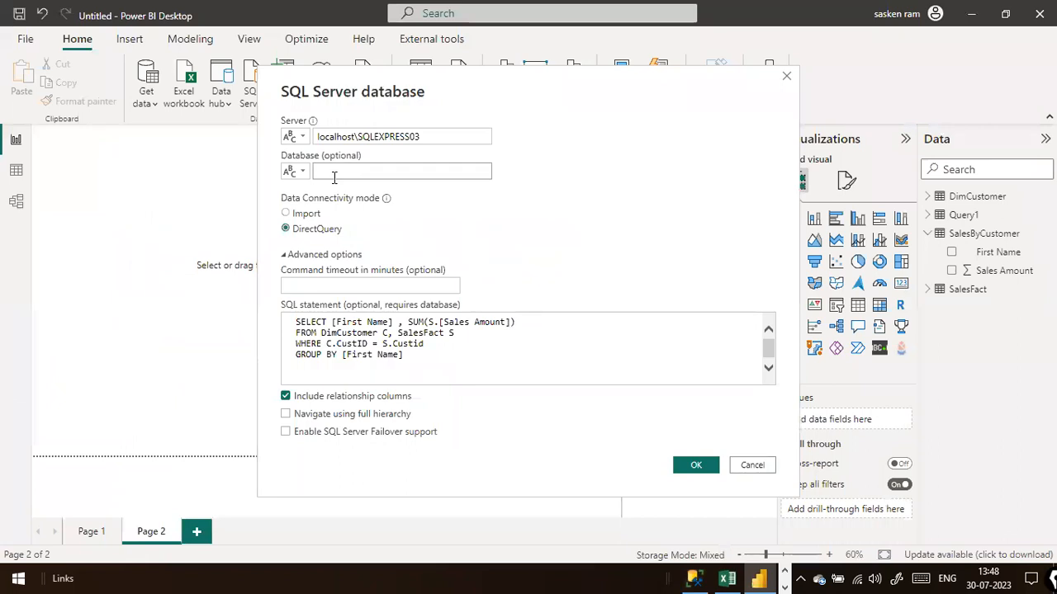
key(ctrl+v)
Try to load the aggregated query in DirectQuery mode, read the Query2 message and close the connection report.
click(692, 467)
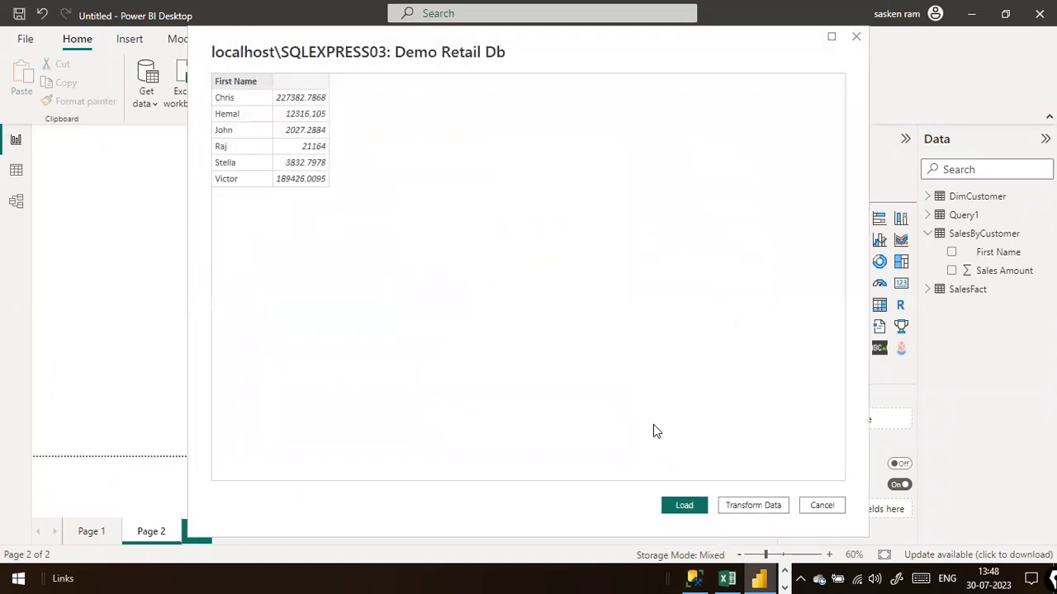
click(684, 506)
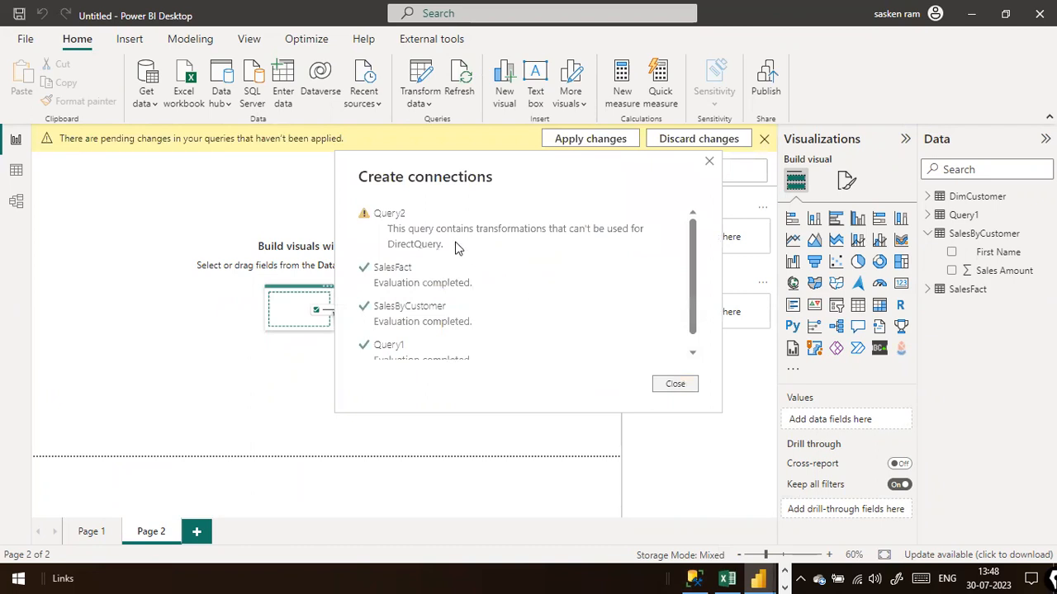
drag(455, 245, 330, 221)
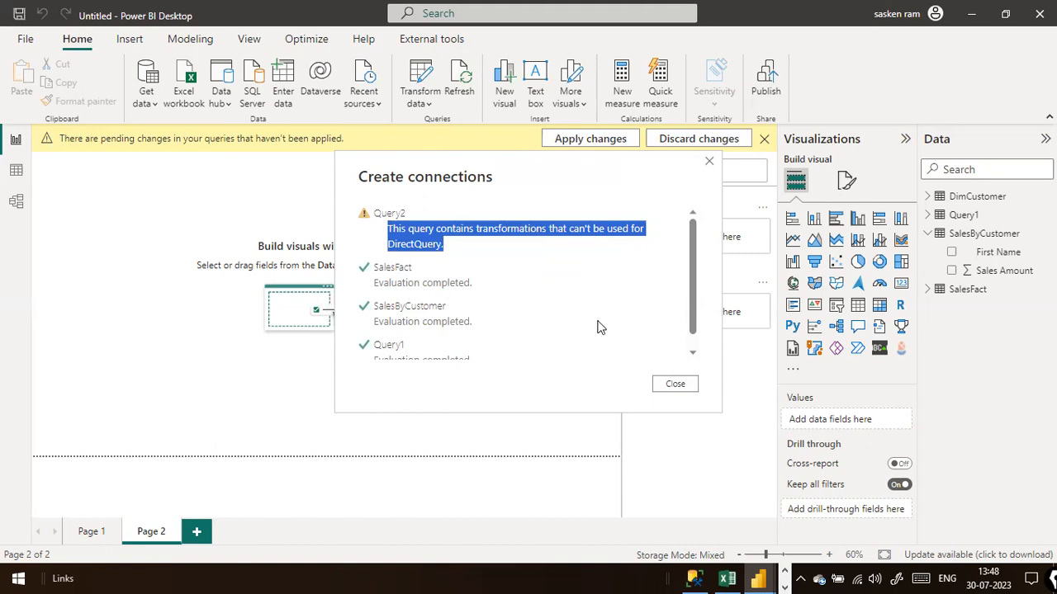
click(658, 385)
Copy the aggregated query again in Management Studio and discard the pending Query2 changes in Power BI Desktop.
key(alt+Tab)
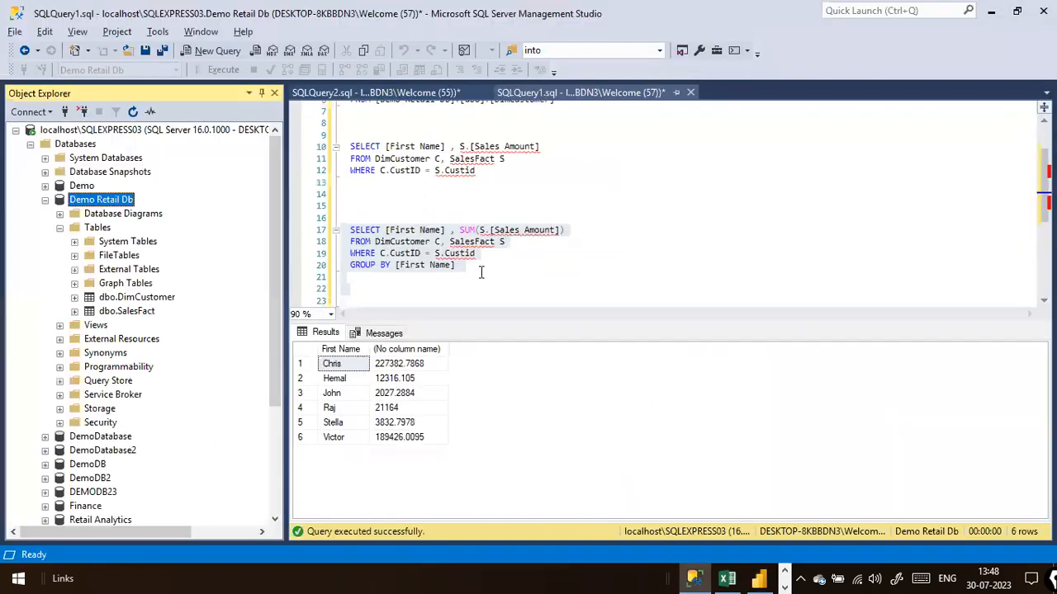
drag(483, 268, 340, 216)
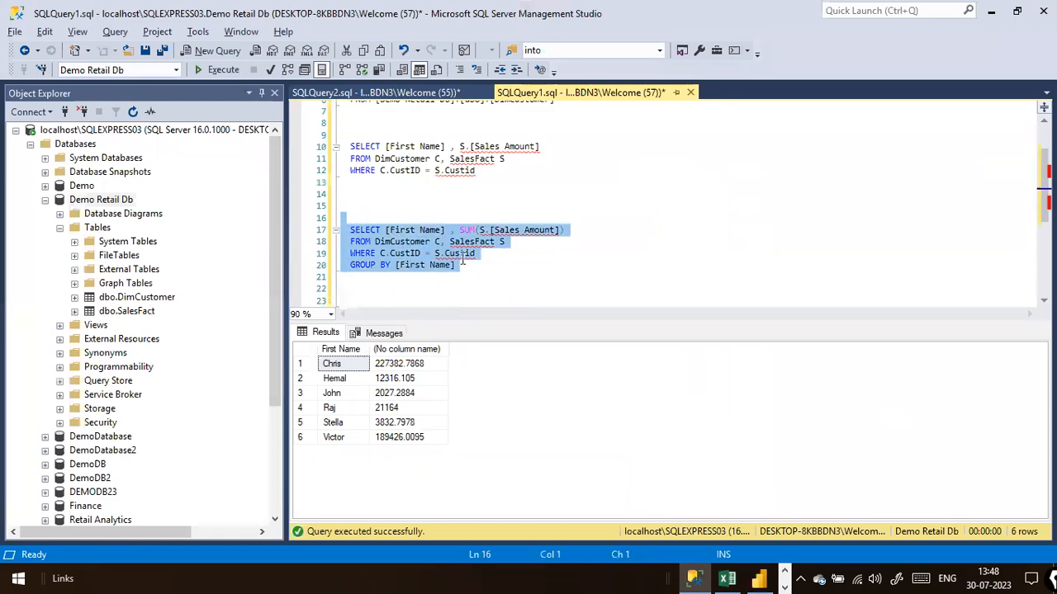
key(alt+Tab)
click(707, 141)
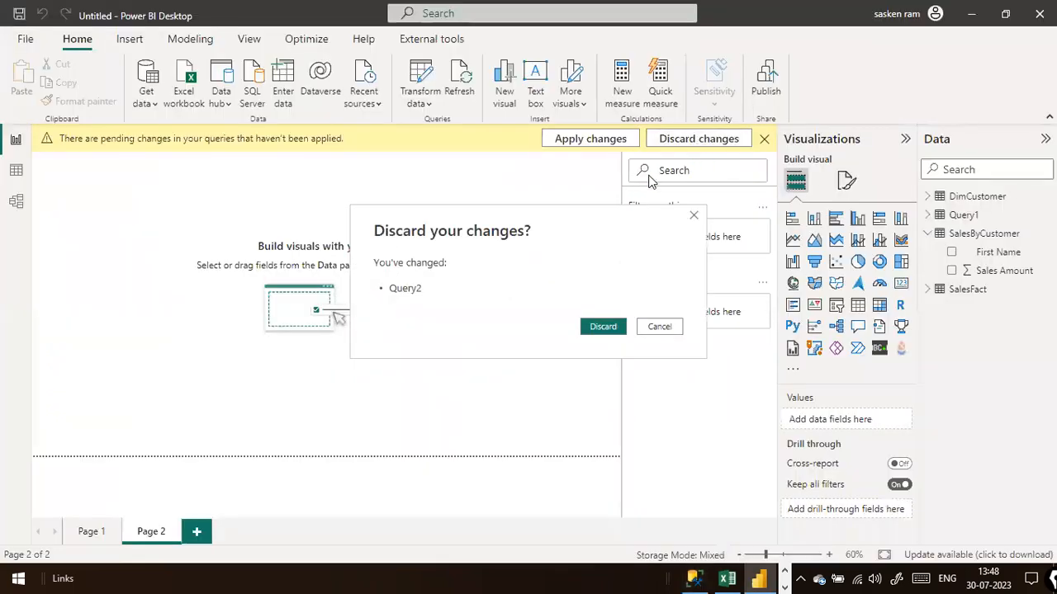
click(603, 326)
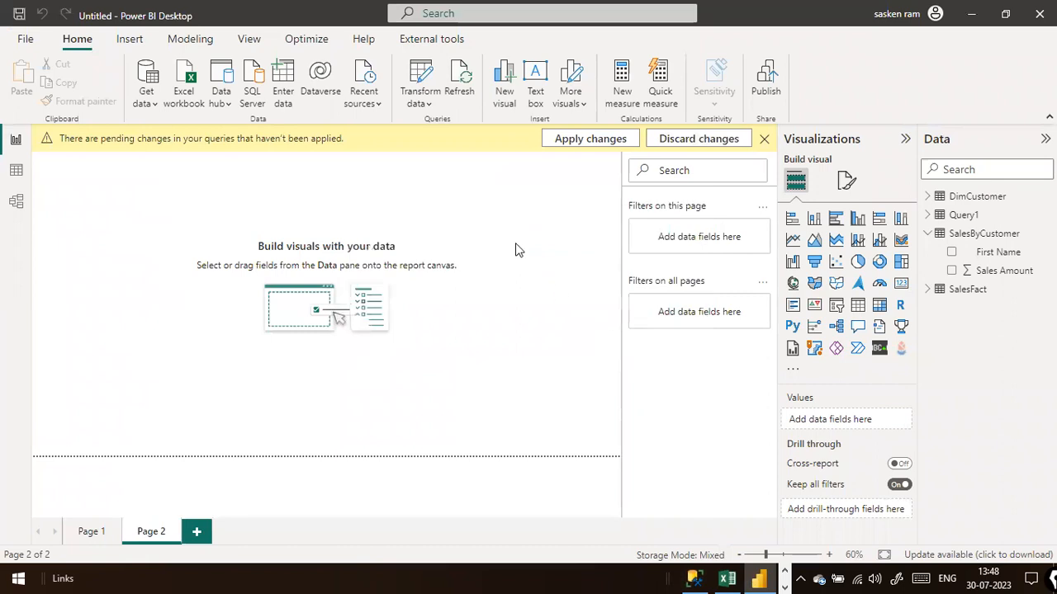
Start a new SQL Server connection in Import mode with the aggregated query pasted as its SQL statement.
click(153, 106)
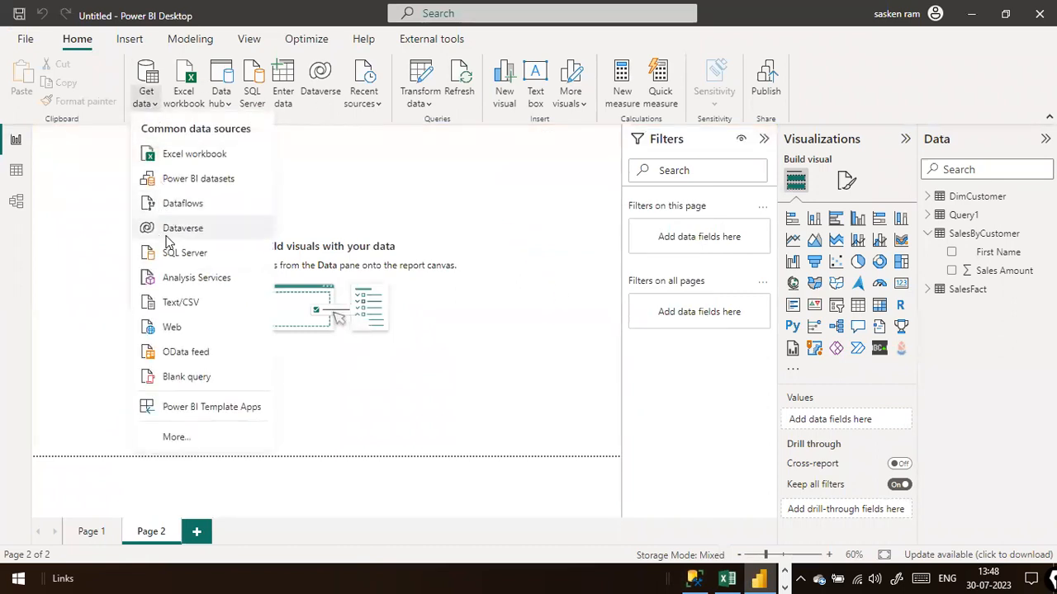
click(206, 252)
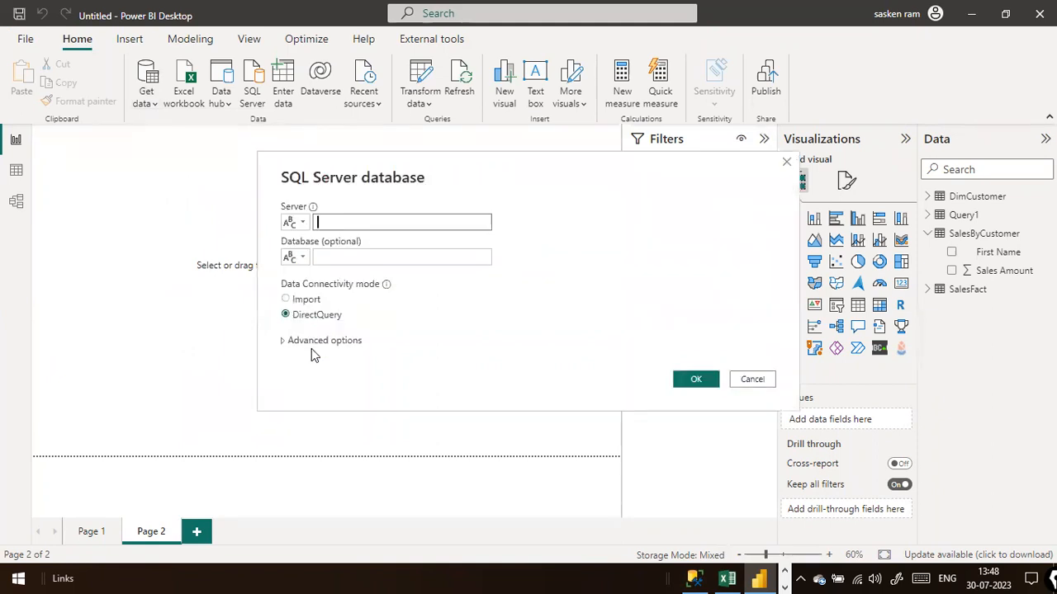
click(307, 300)
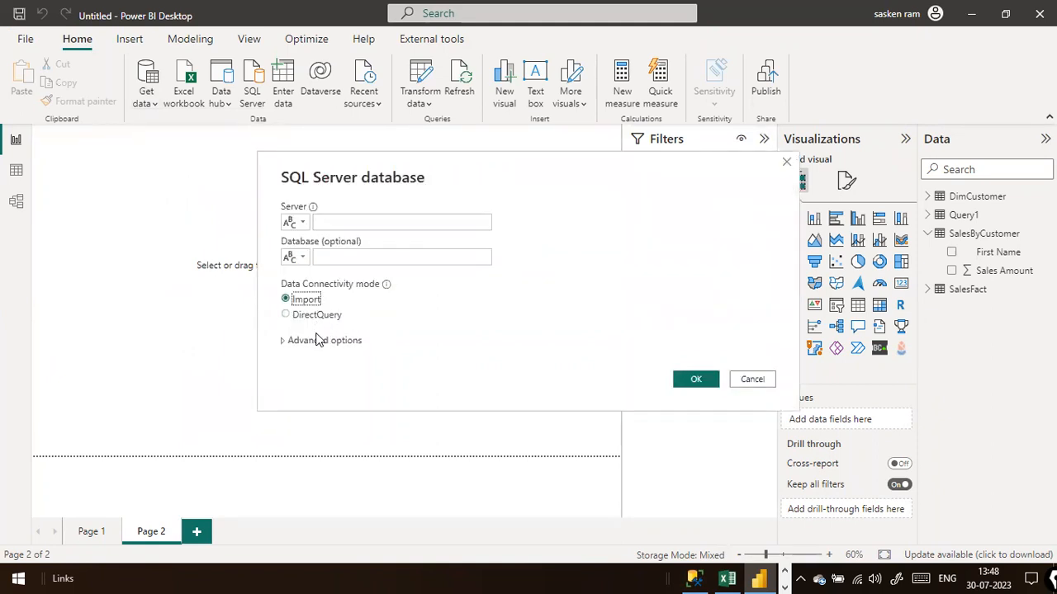
click(319, 340)
click(319, 353)
key(ctrl+v)
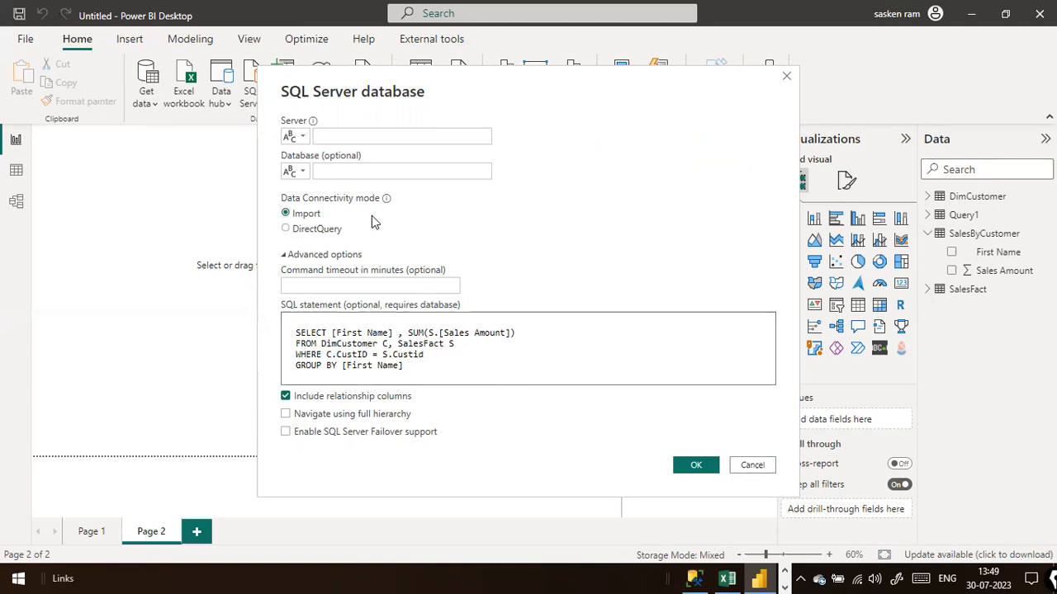
Copy the server name localhost\SQLEXPRESS03 from Management Studio's connection dialog, cancel that dialog and return to Power BI Desktop.
click(358, 131)
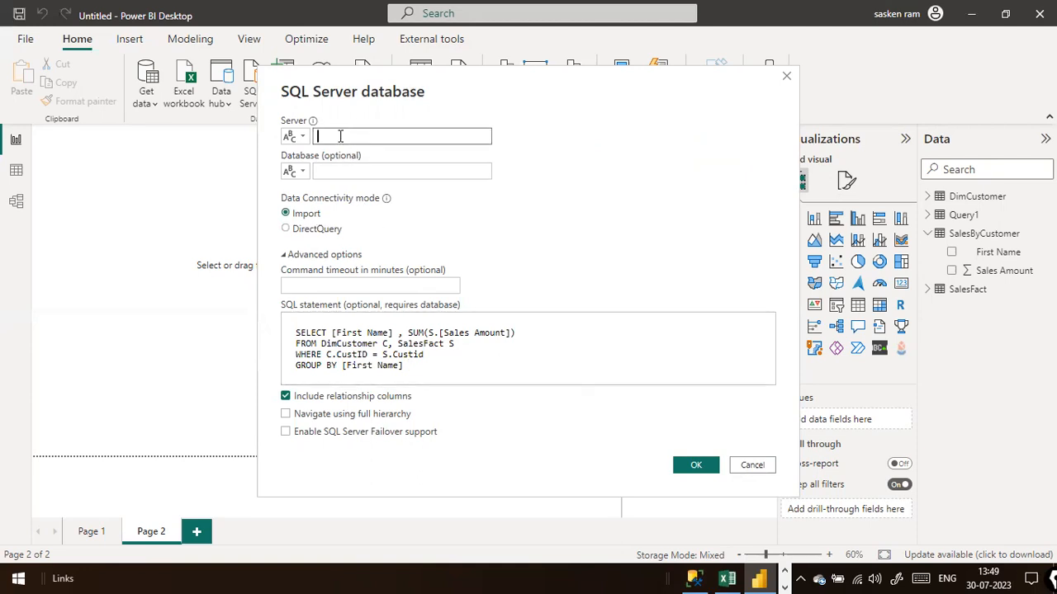
key(alt+Tab)
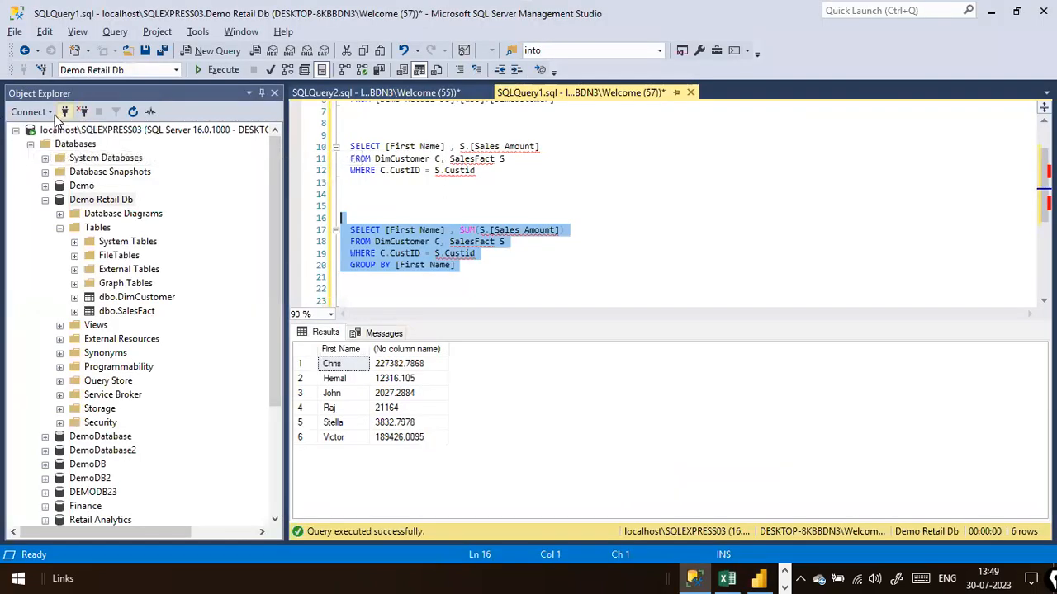
click(50, 112)
click(56, 129)
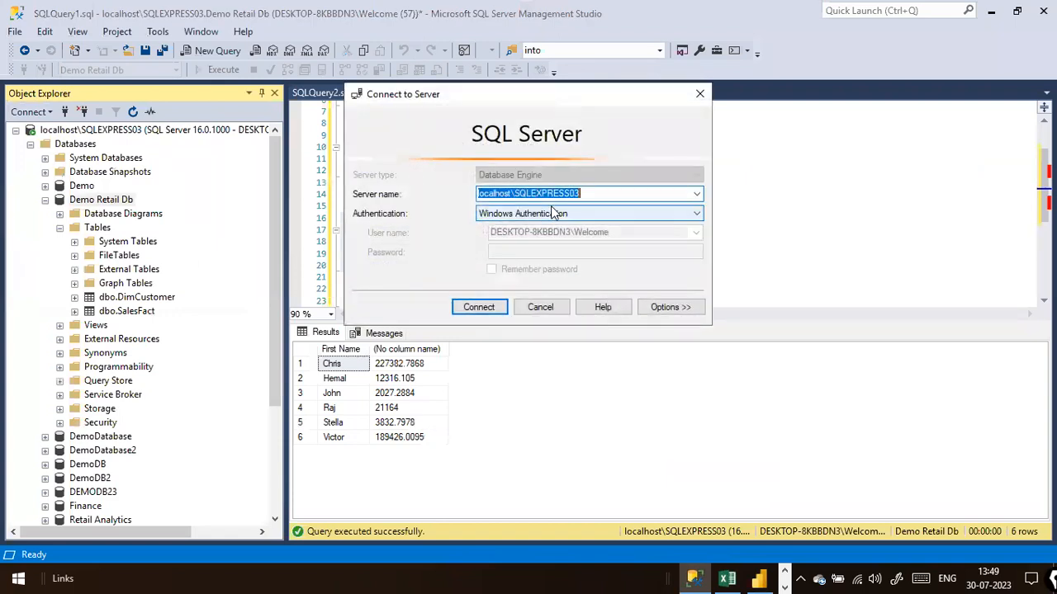
right_click(563, 193)
click(611, 243)
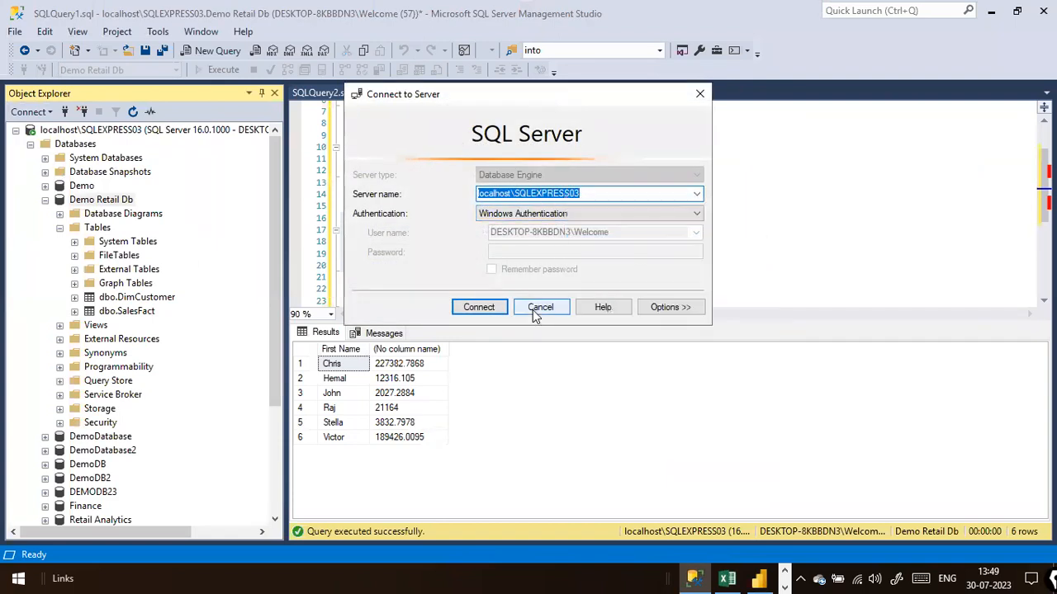
click(533, 310)
key(alt+Tab)
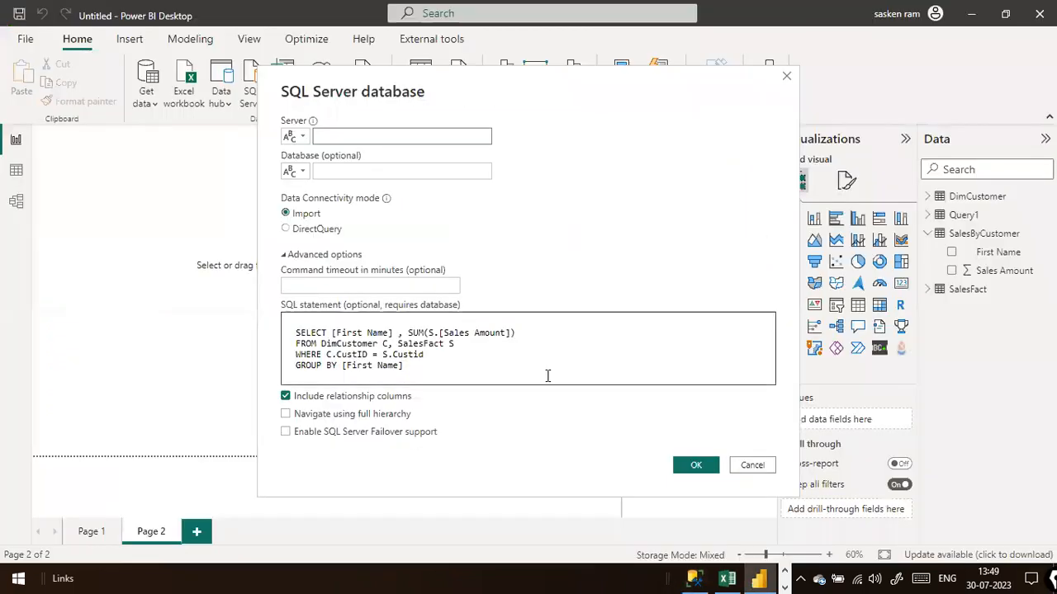
key(super)
text(notepad)
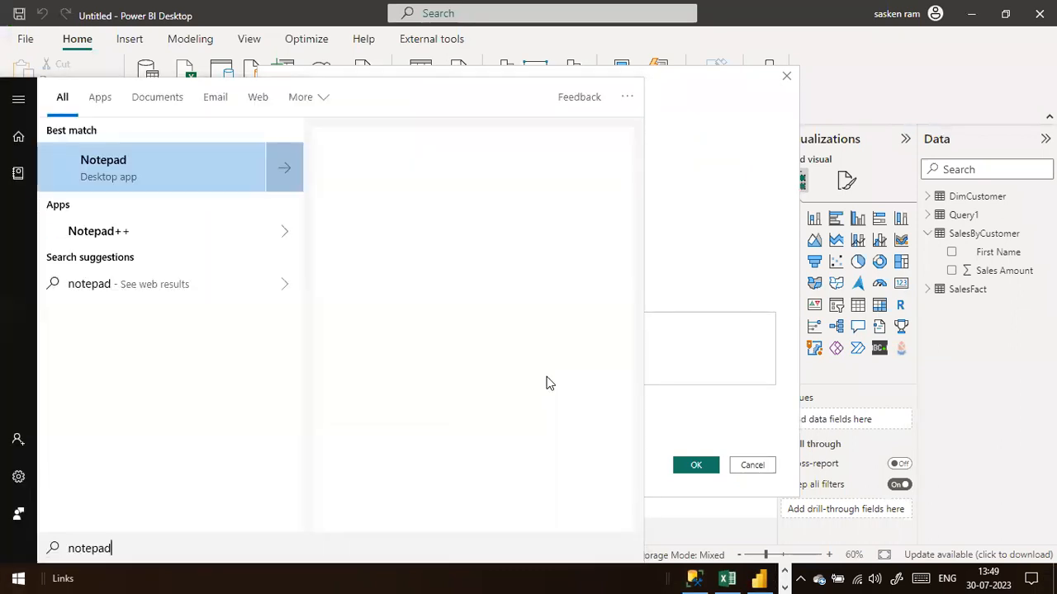
key(Escape)
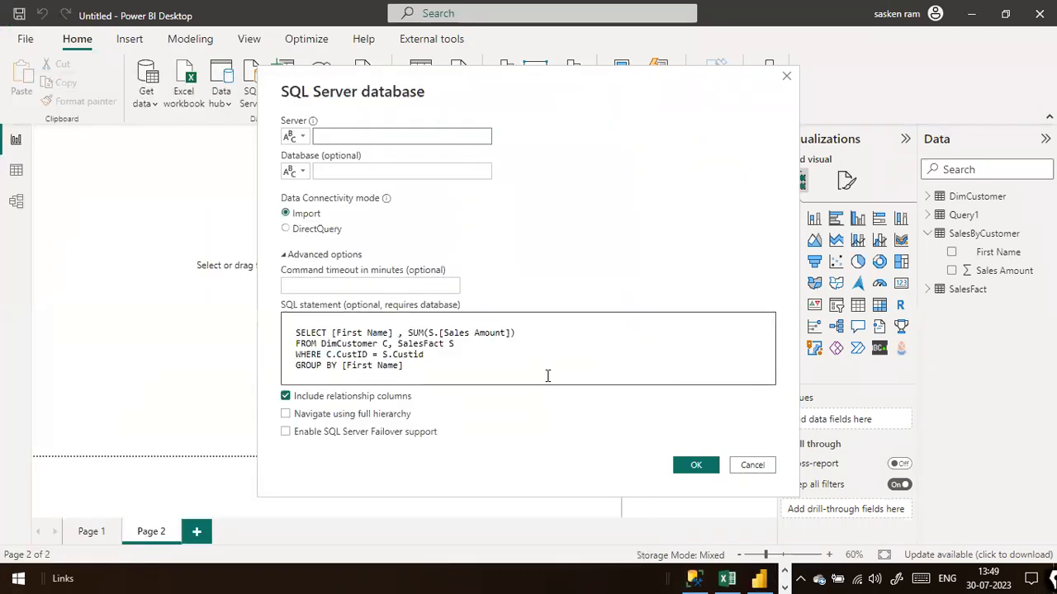
Paste the server name localhost\SQLEXPRESS03 into Notepad and enter it as the server in Power BI Desktop's SQL Server connection.
key(ctrl+v)
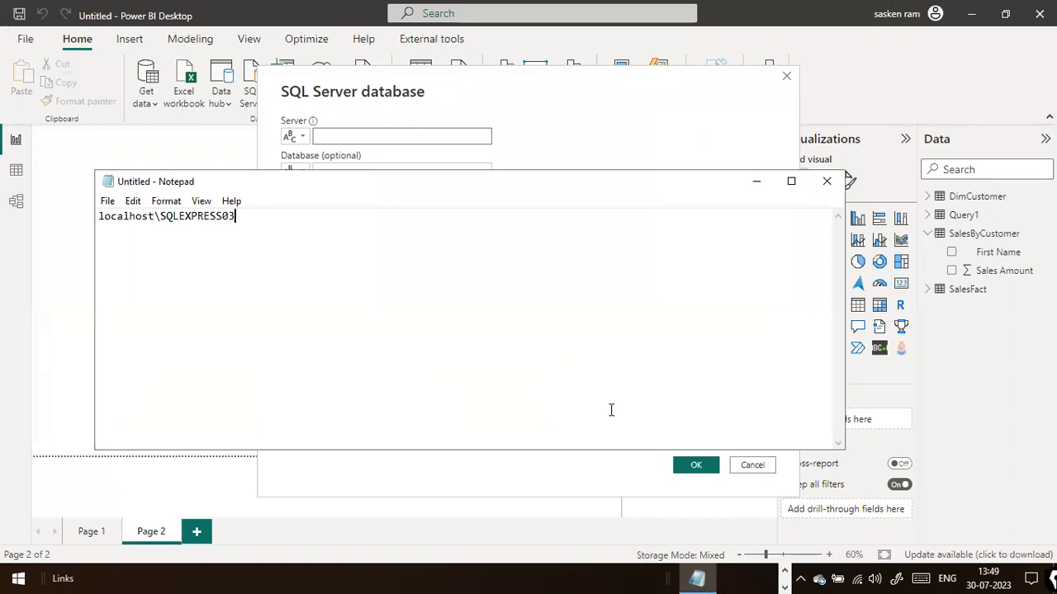
key(ctrl+a)
key(alt+Tab)
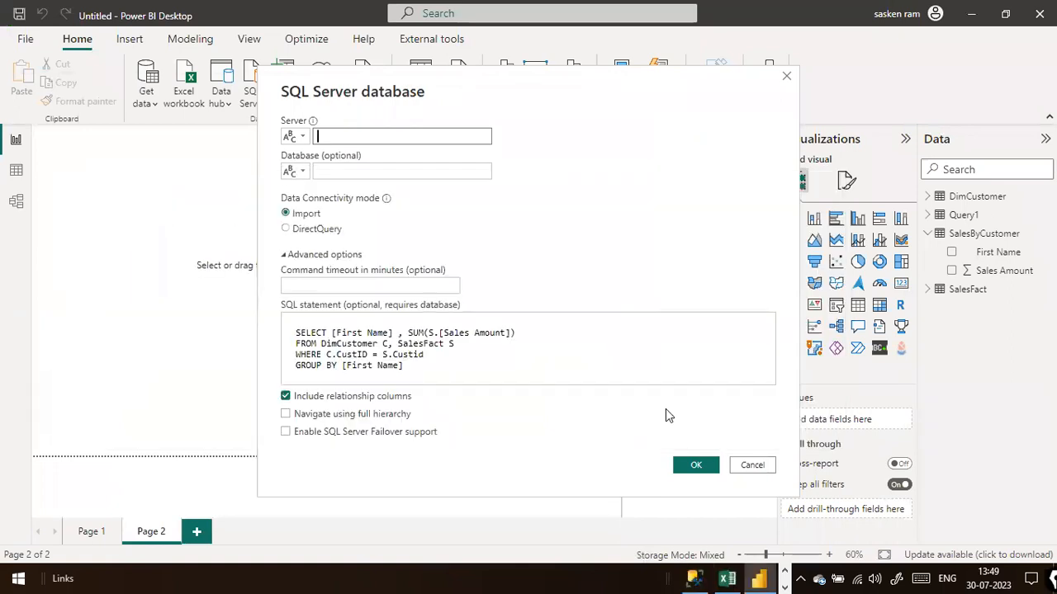
click(400, 135)
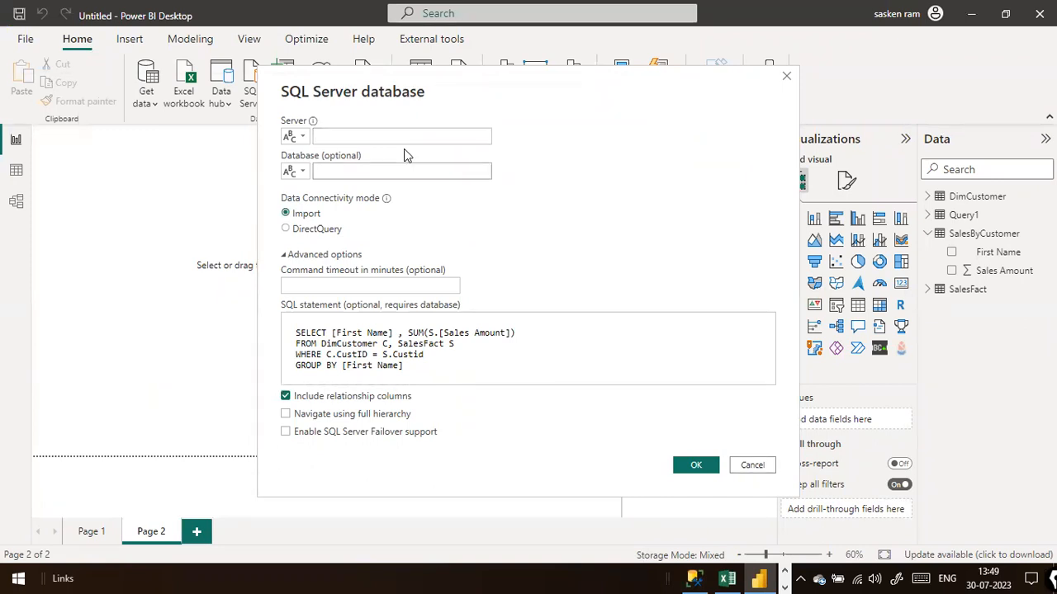
key(ctrl+v)
Copy the database name Demo Retail Db from Management Studio and enter it as the database of the Import connection in Power BI Desktop.
click(401, 169)
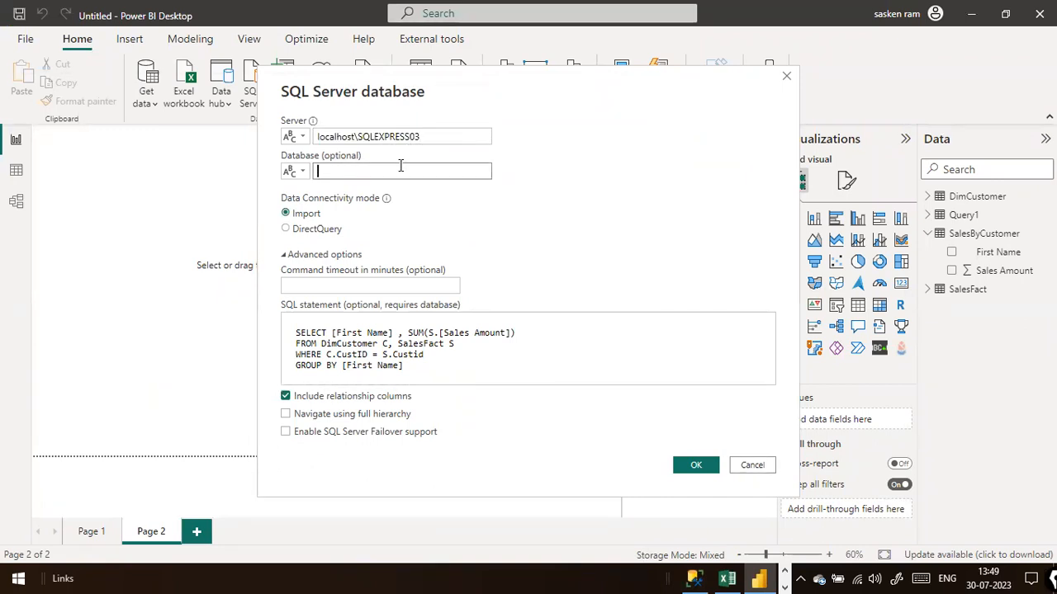
key(alt+Tab)
key(alt+Tab)
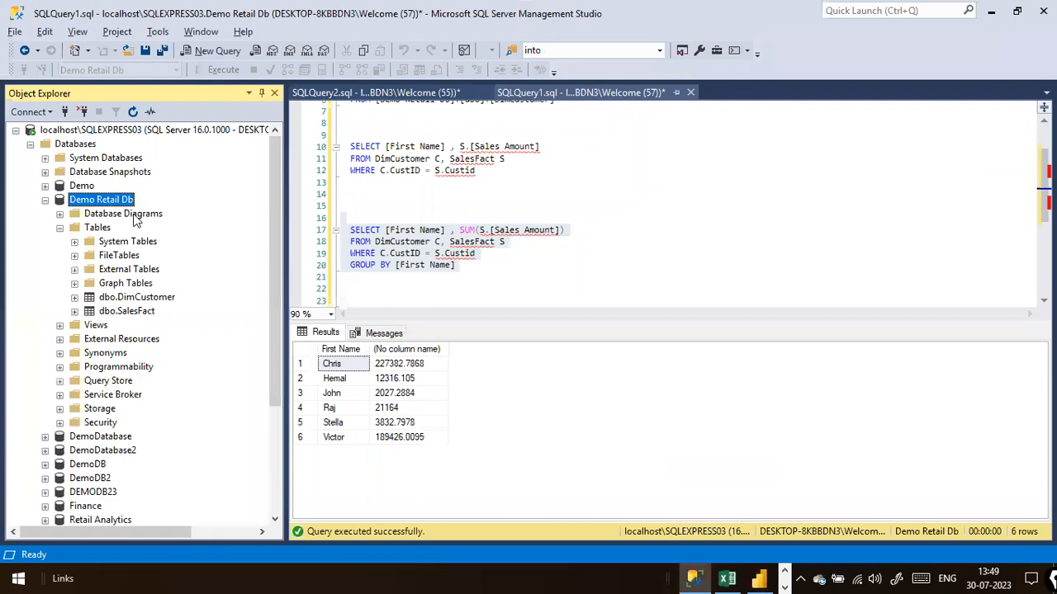
right_click(125, 201)
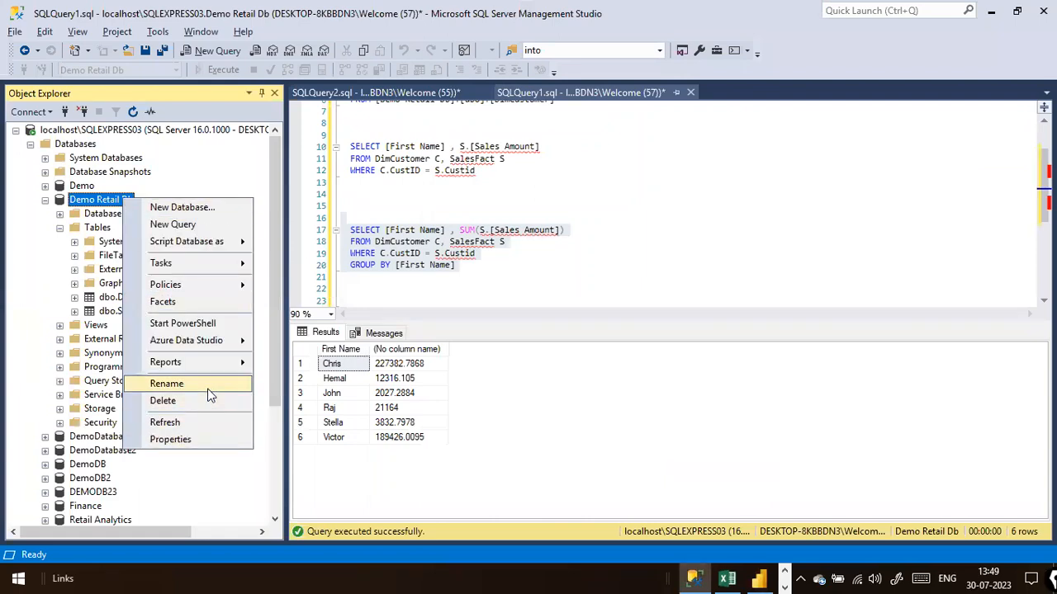
click(207, 384)
key(XF86AudioRaiseVolume)
key(Return)
key(alt+Tab)
click(372, 171)
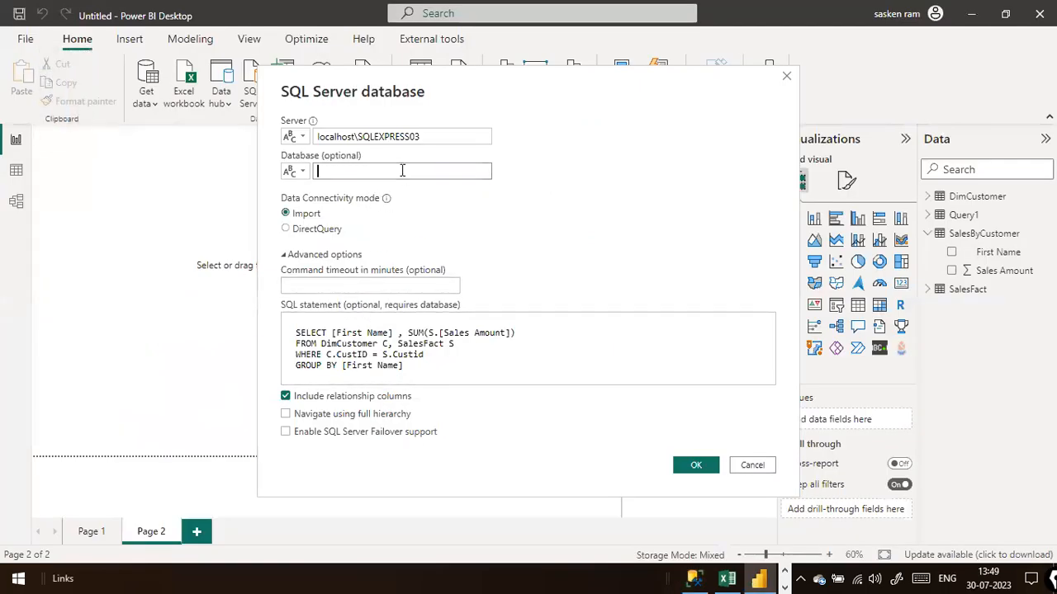
key(ctrl+v)
Record the database name Demo Retail Db below the server name in Notepad and return to Power BI Desktop.
key(alt+Tab)
key(alt+Tab)
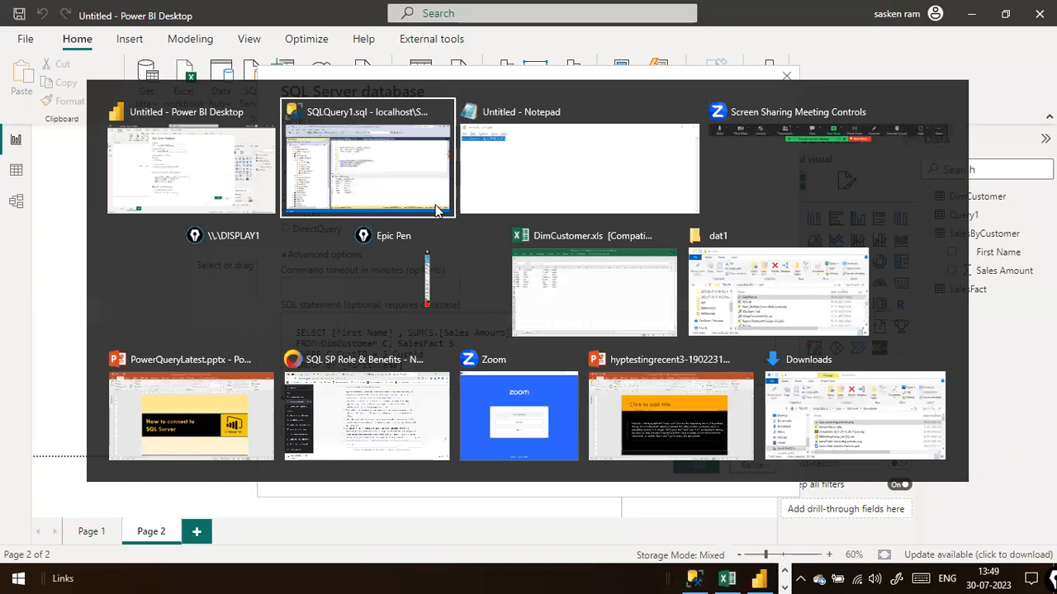
click(431, 214)
key(Return)
key(Return)
key(ctrl+v)
key(alt+Tab)
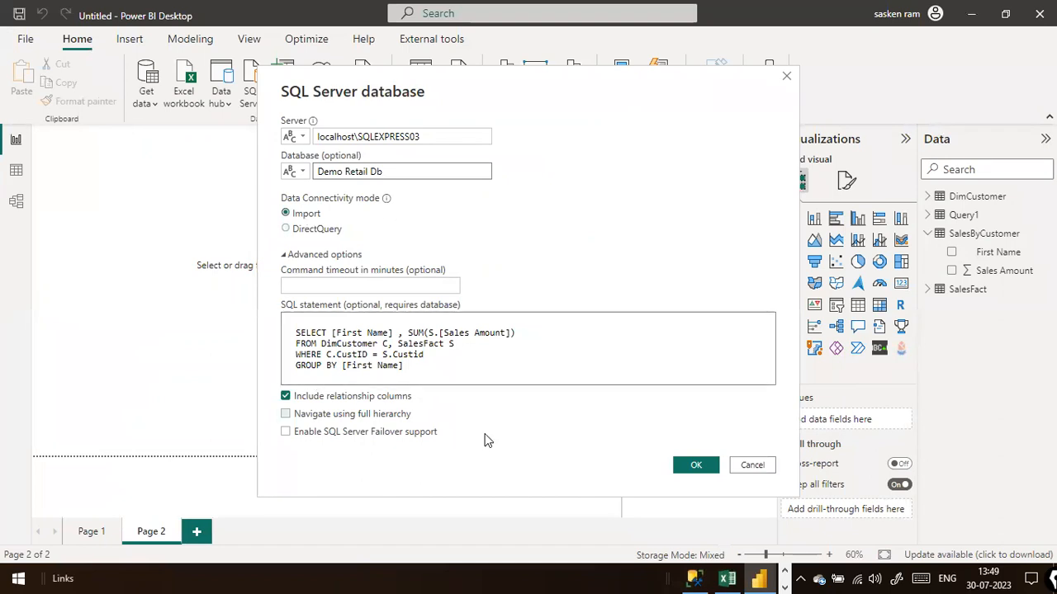
Load the aggregated query through the Import connection and apply the pending query changes.
click(687, 467)
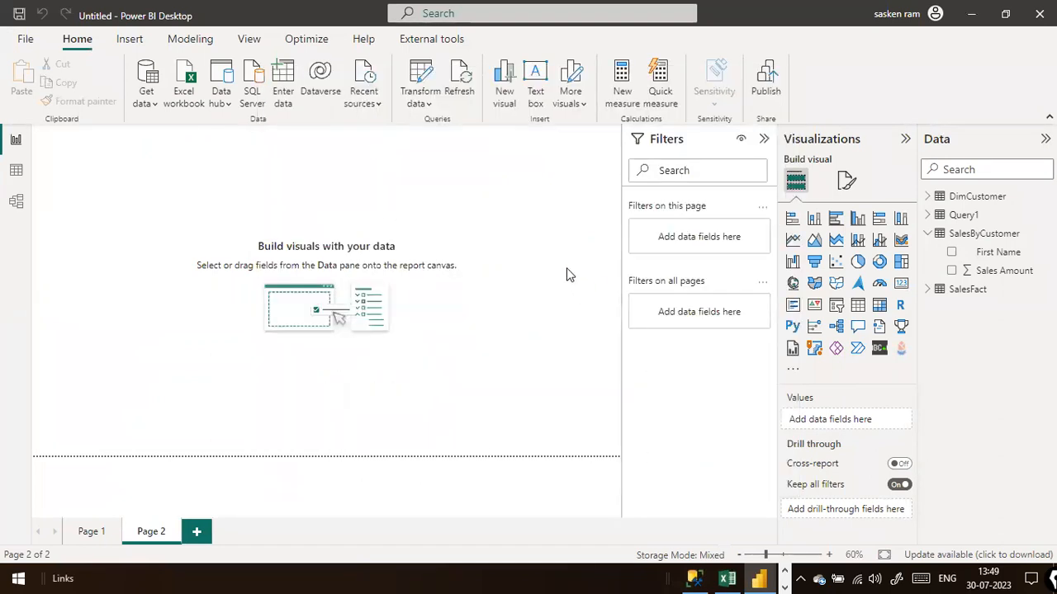
click(683, 508)
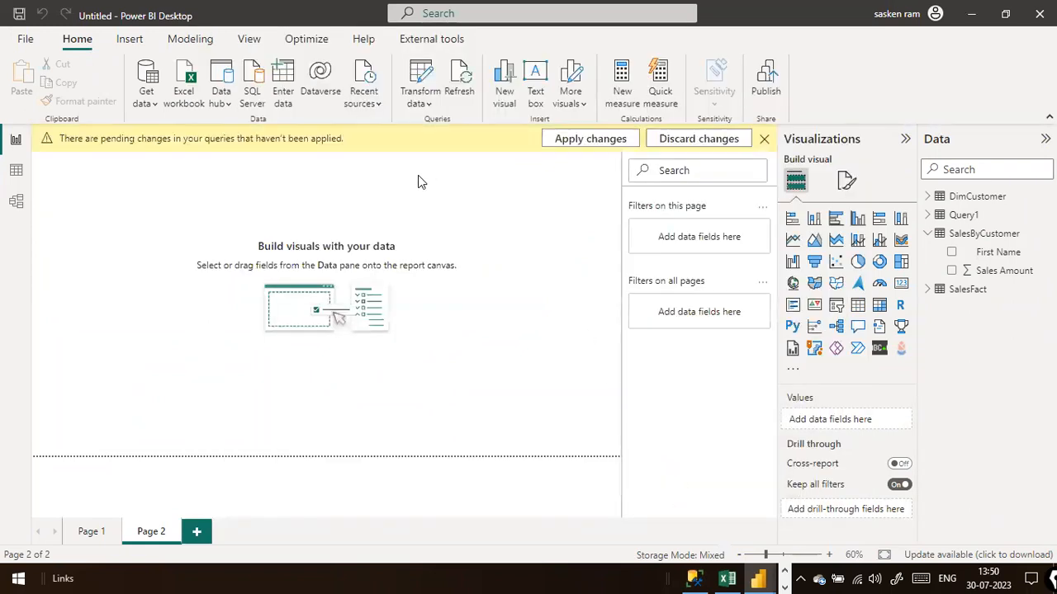
click(591, 139)
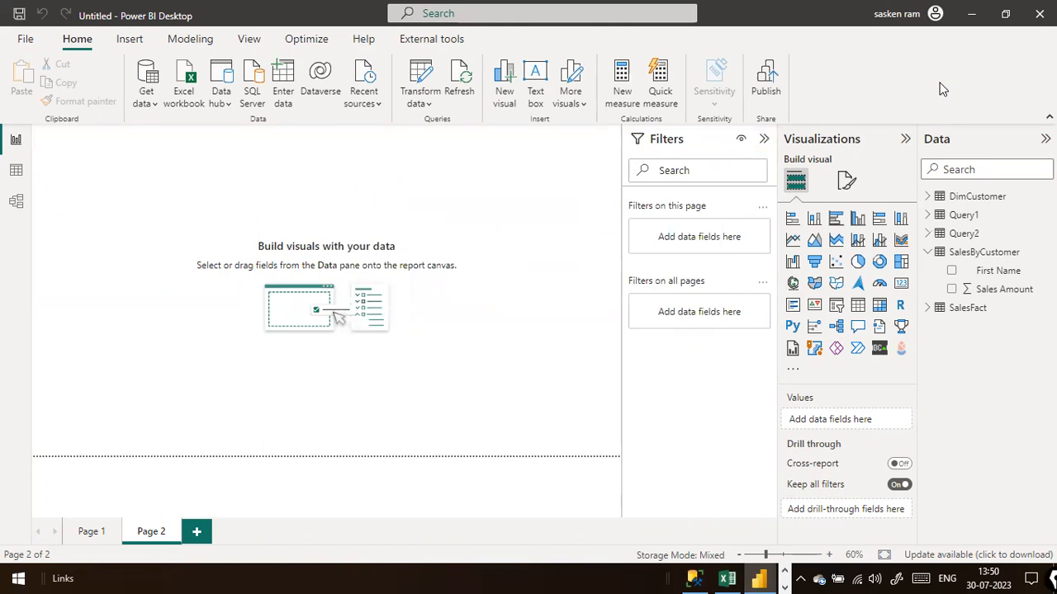
Inspect the imported Query2 table in the model view and its aggregated rows in the data view.
click(16, 200)
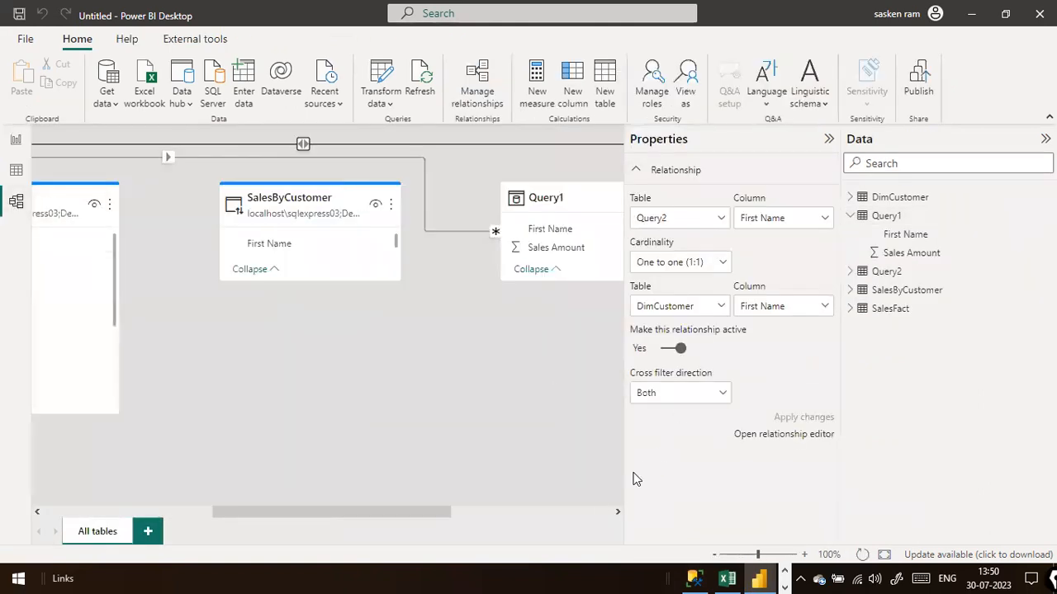
drag(425, 517, 656, 500)
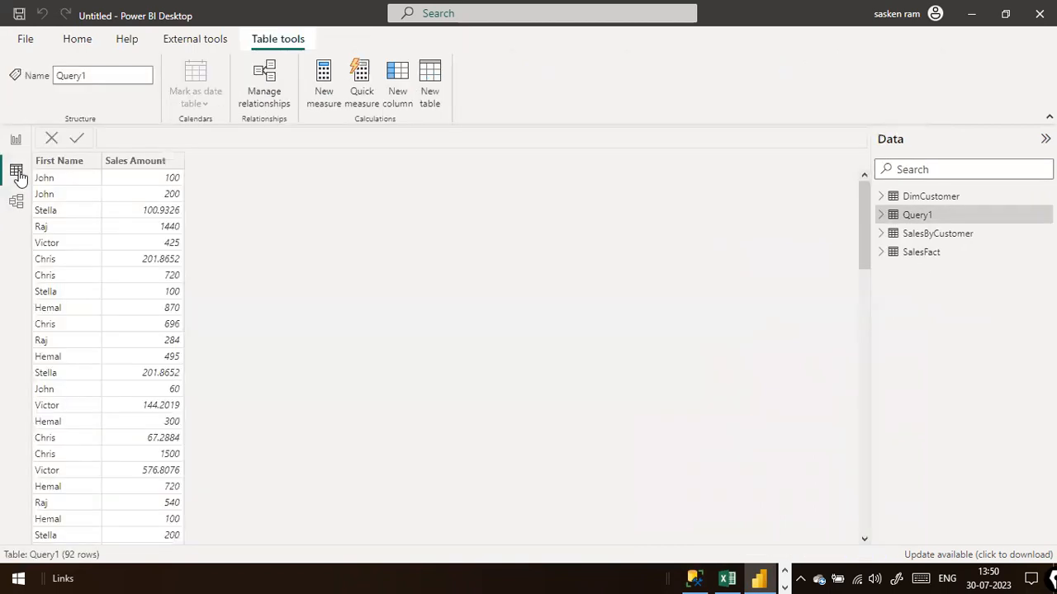
click(16, 170)
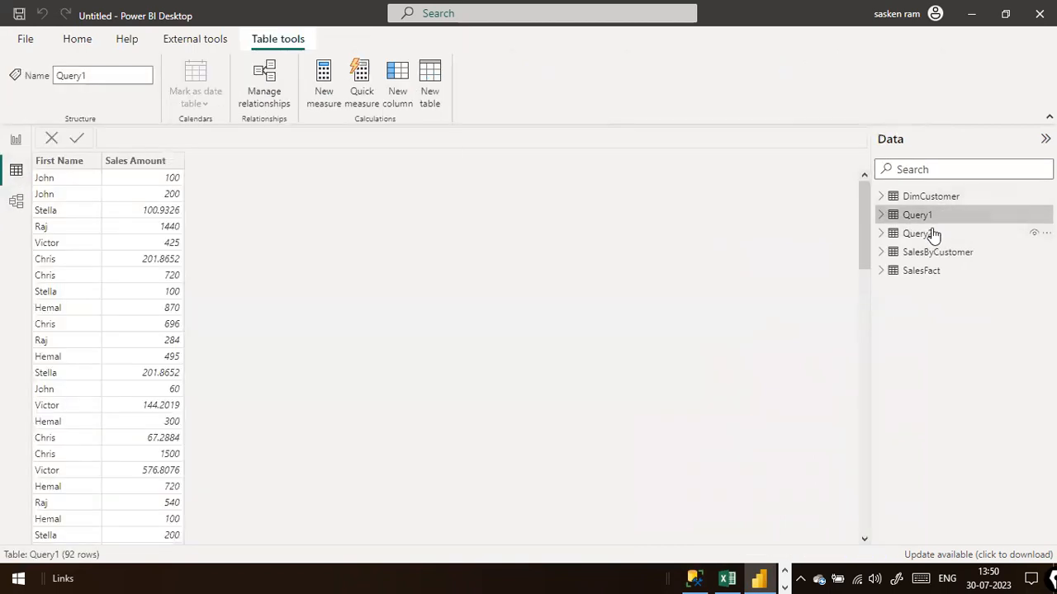
click(929, 235)
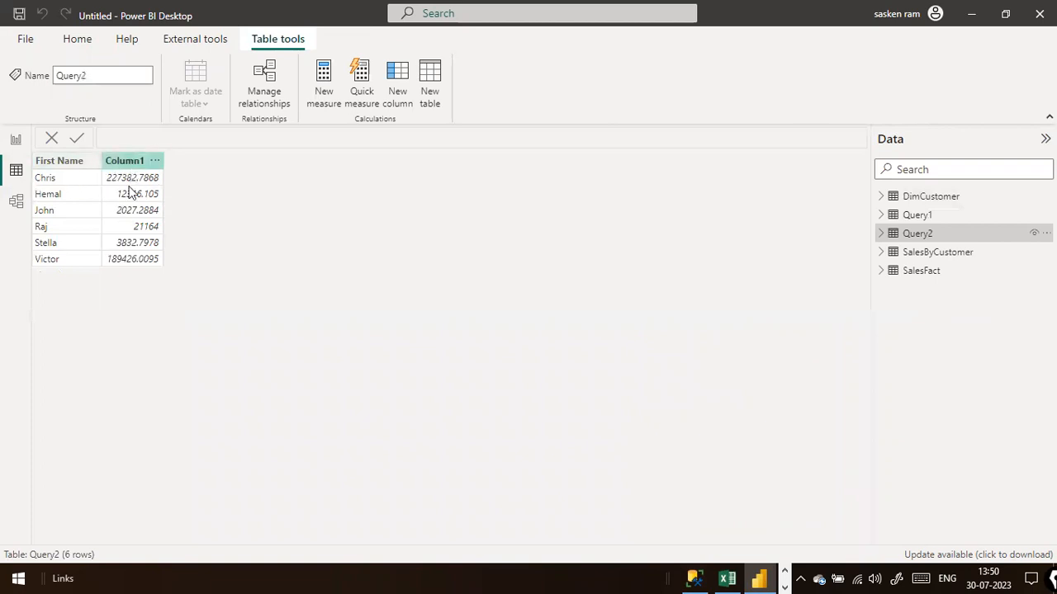
click(18, 142)
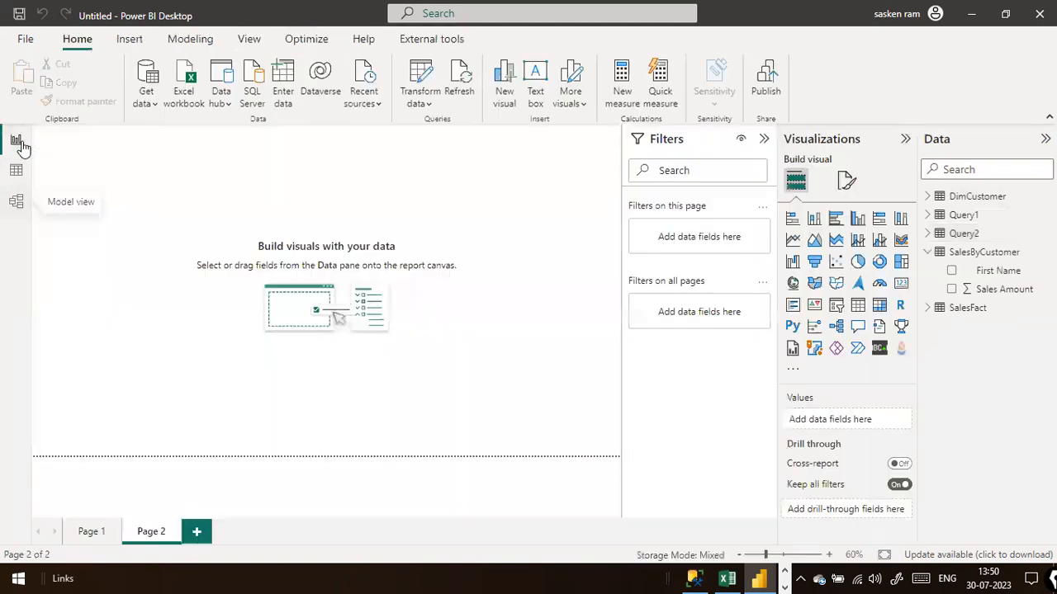
click(15, 170)
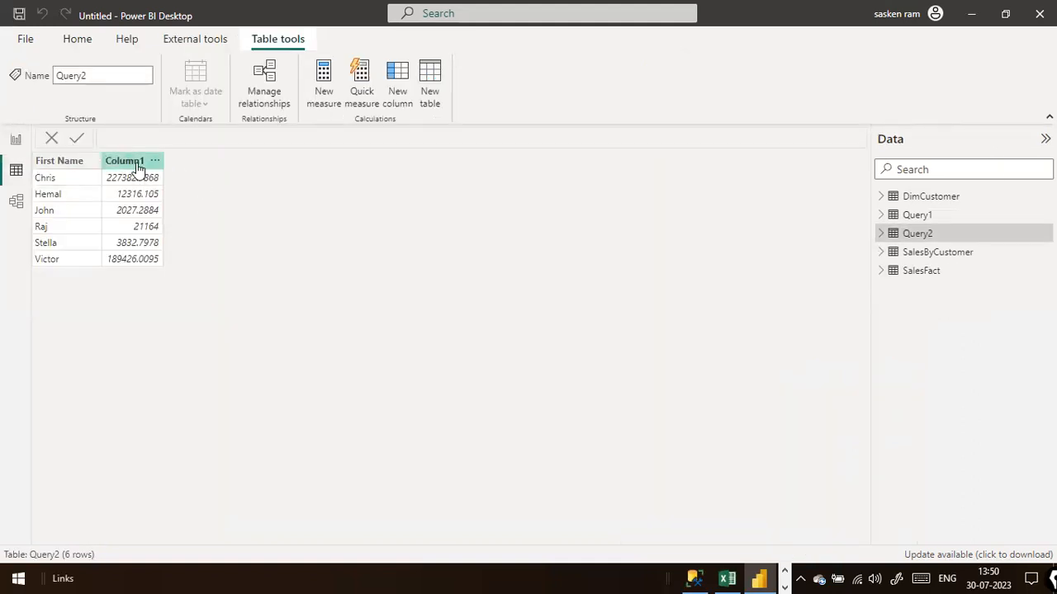
Add the alias AS TotalSales to the SUM of Sales Amount in Management Studio's aggregated query.
key(alt+Tab)
key(alt+Tab)
key(Tab)
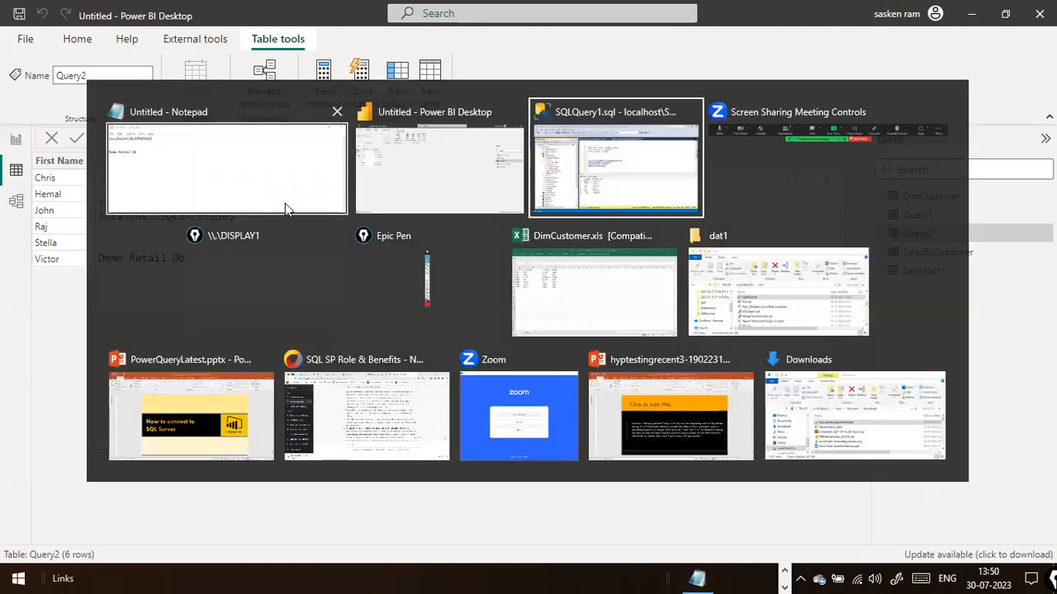
click(586, 229)
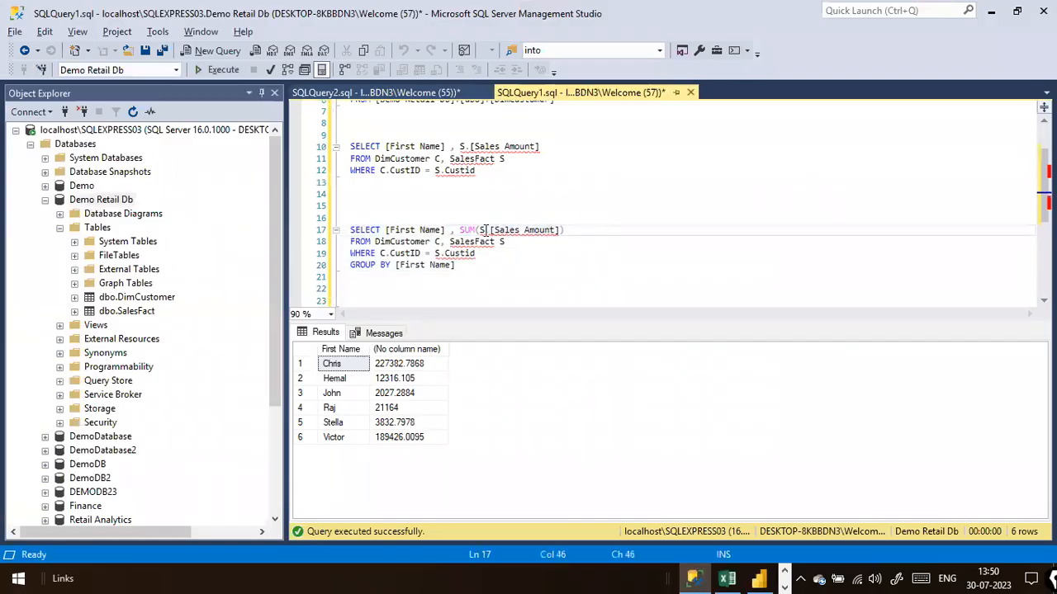
key(alt+Tab)
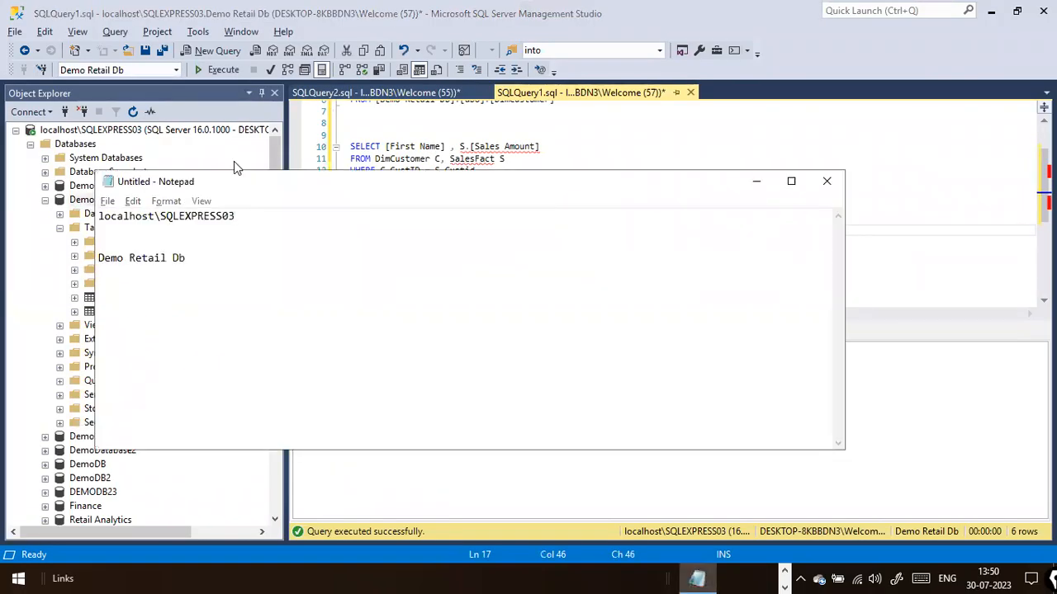
key(alt+Tab)
key(Tab)
key(alt+Tab)
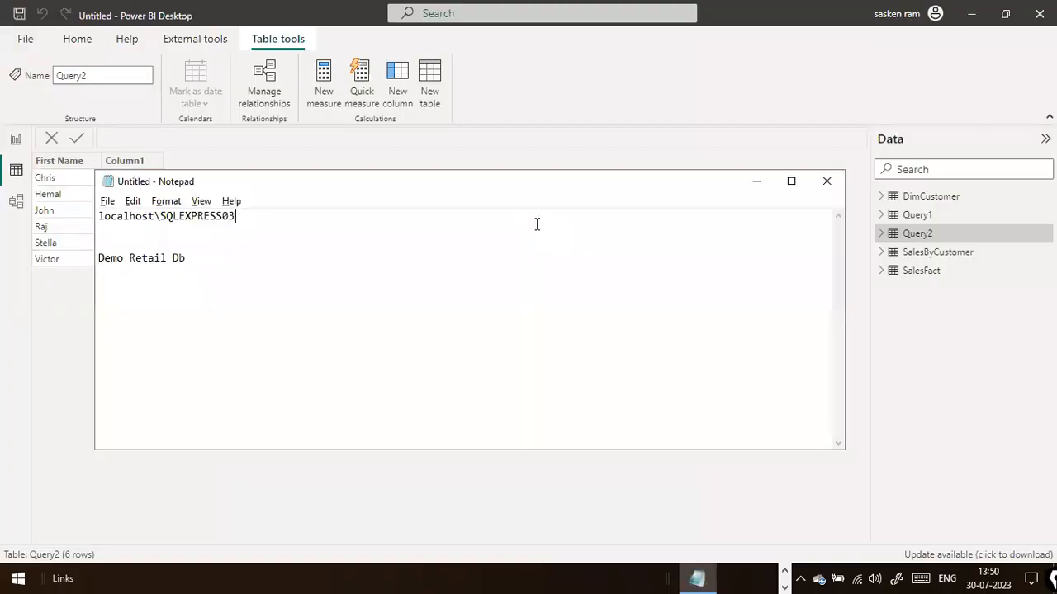
key(alt+Tab)
key(Tab)
click(572, 234)
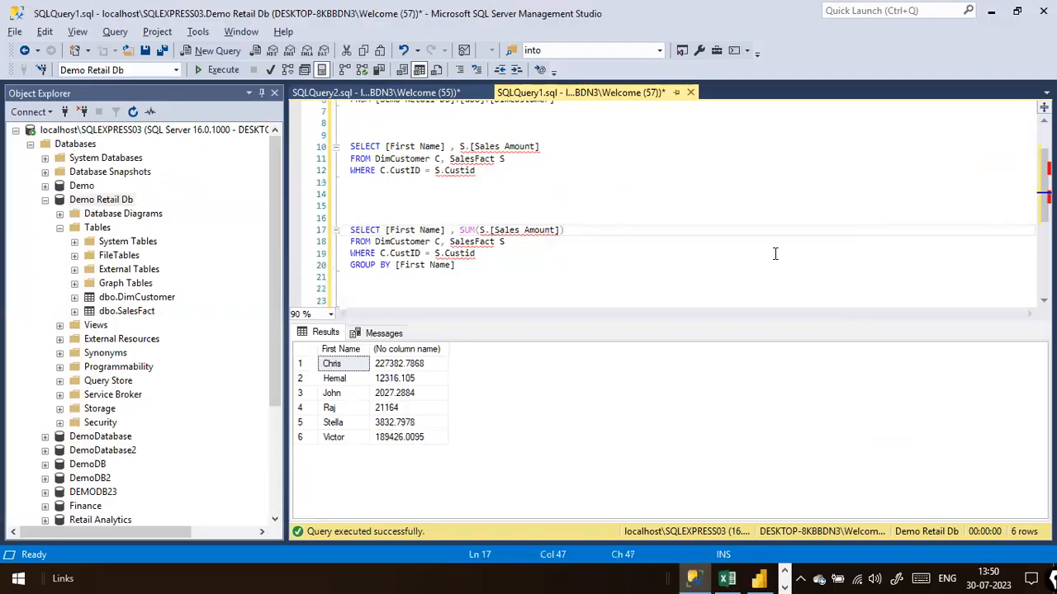
text(AS Tta)
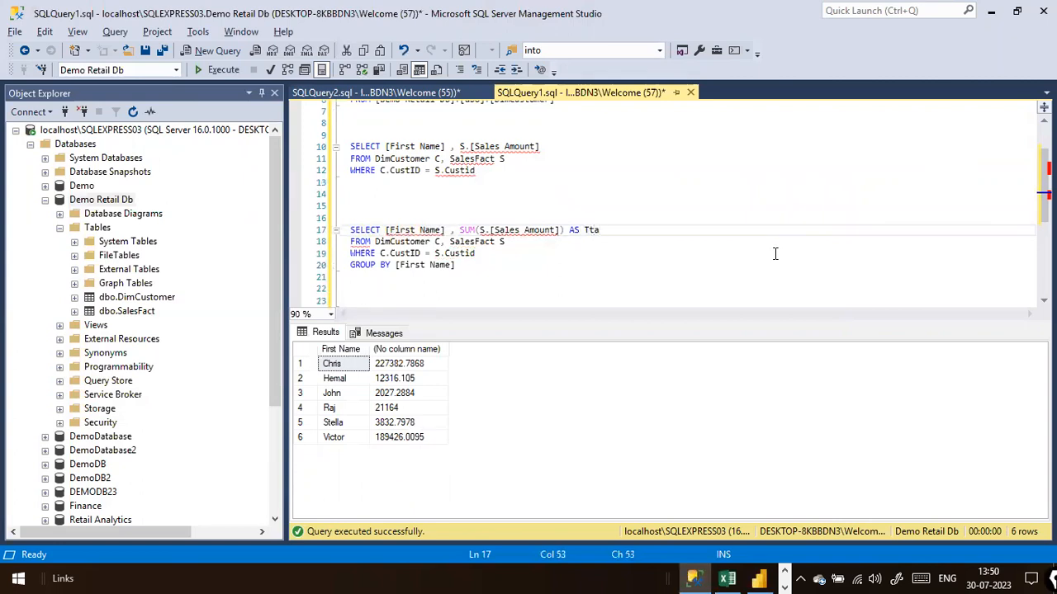
key(BackSpace)
text(otals)
key(BackSpace)
text(Sales)
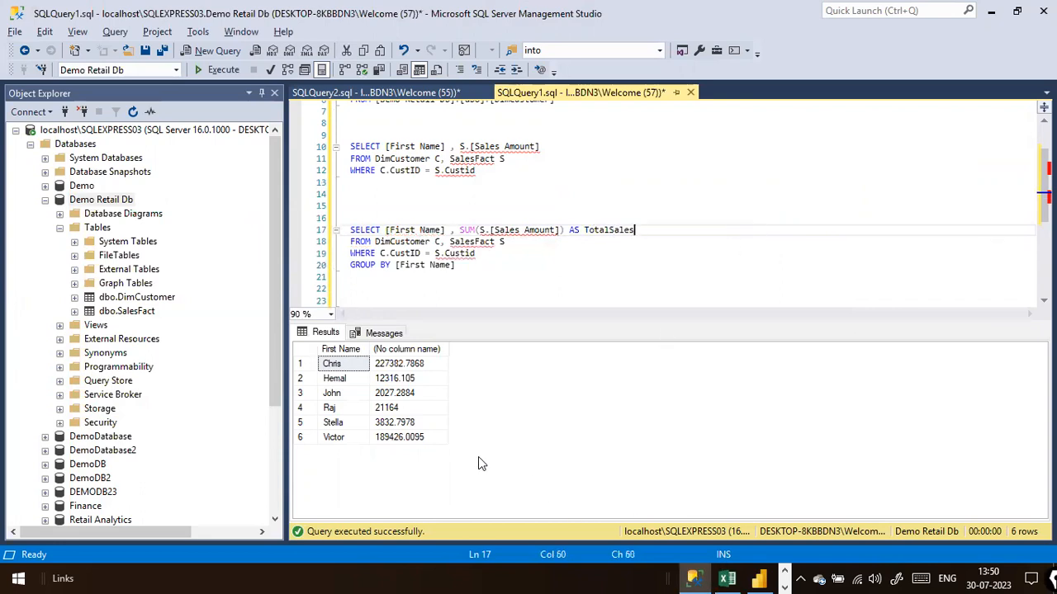
Examine the SUM expression, the AS keyword and the TotalSales alias in the aggregated query's SELECT line.
drag(459, 229, 562, 231)
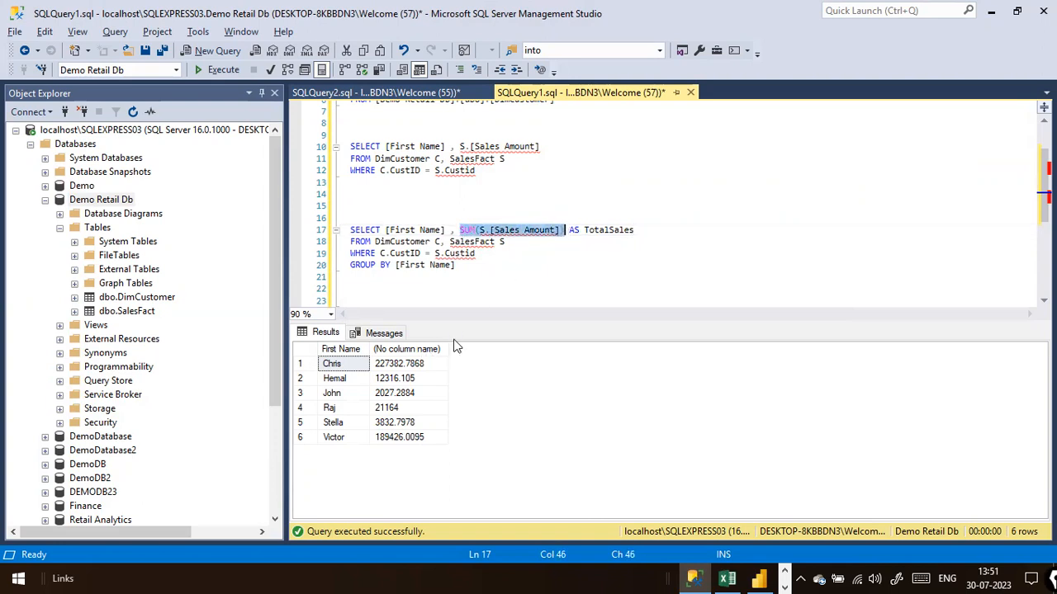
click(494, 300)
double_click(570, 230)
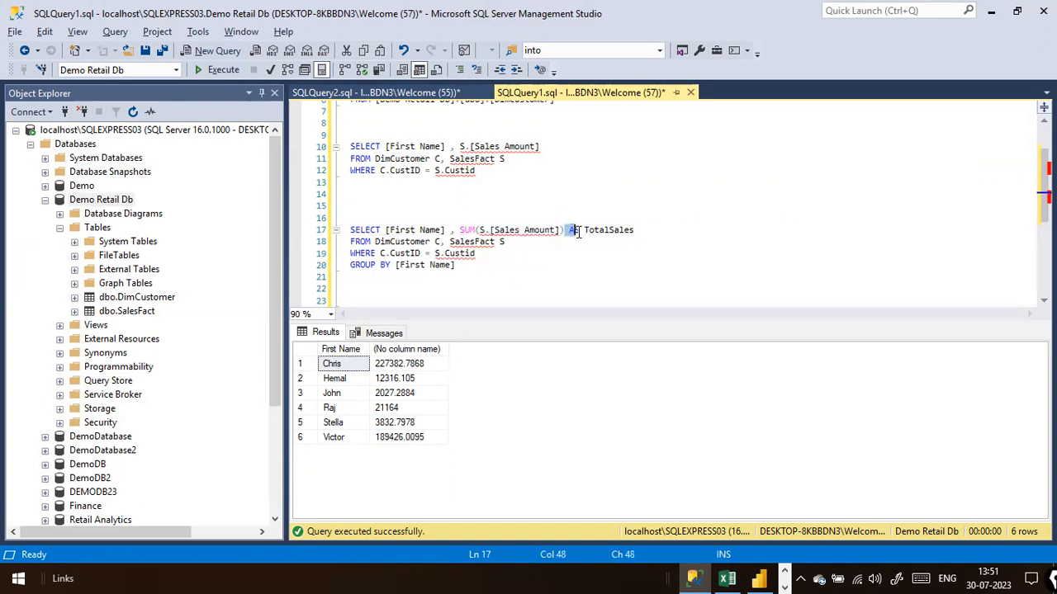
click(589, 237)
double_click(574, 230)
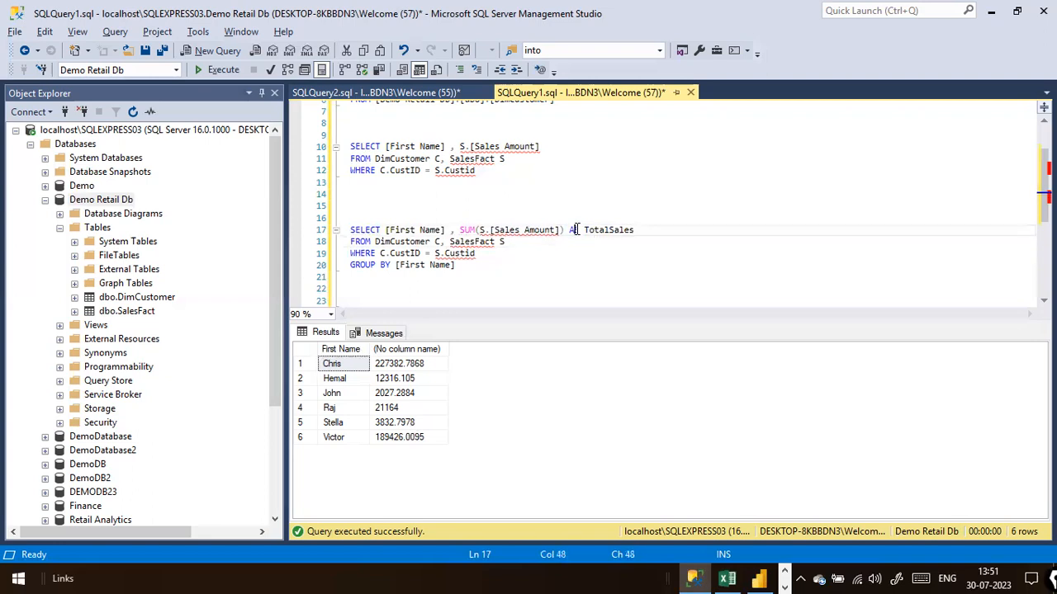
click(659, 233)
drag(659, 233, 583, 231)
click(561, 241)
Run only the aggregated query that contains the TotalSales alias.
drag(364, 277, 346, 229)
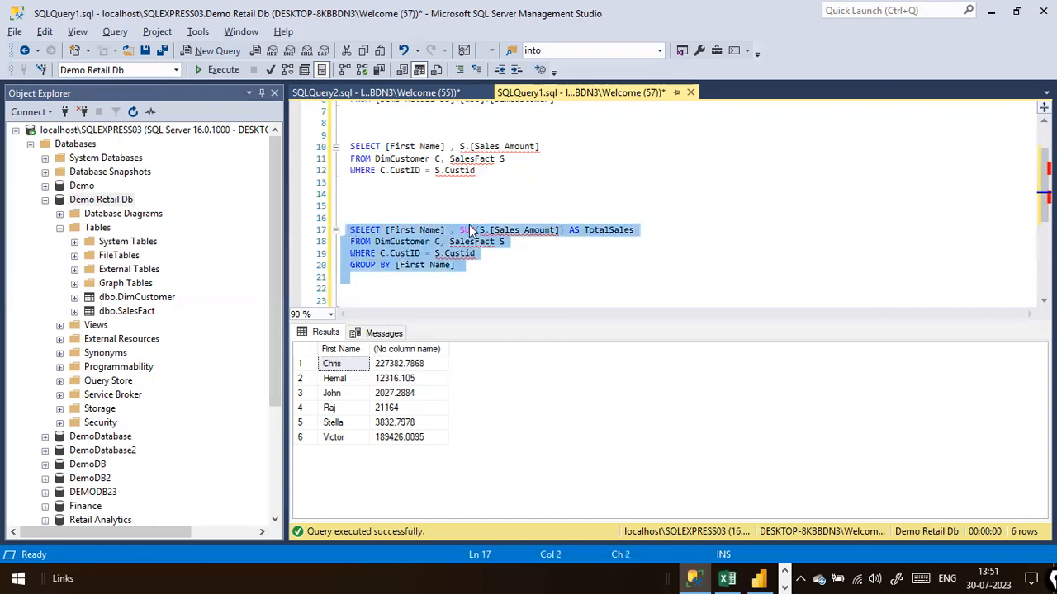
click(222, 71)
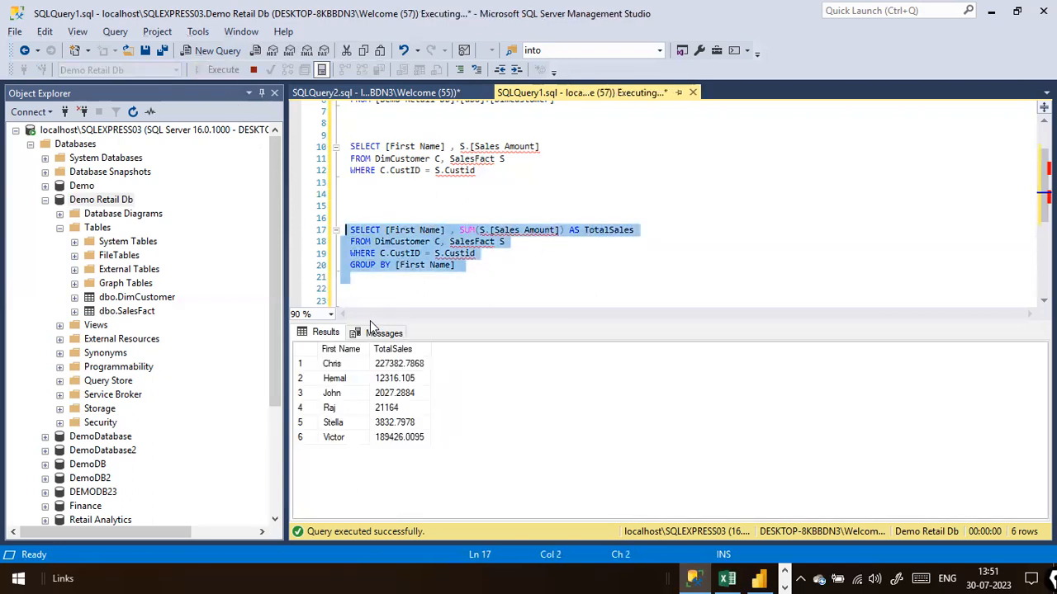
click(578, 274)
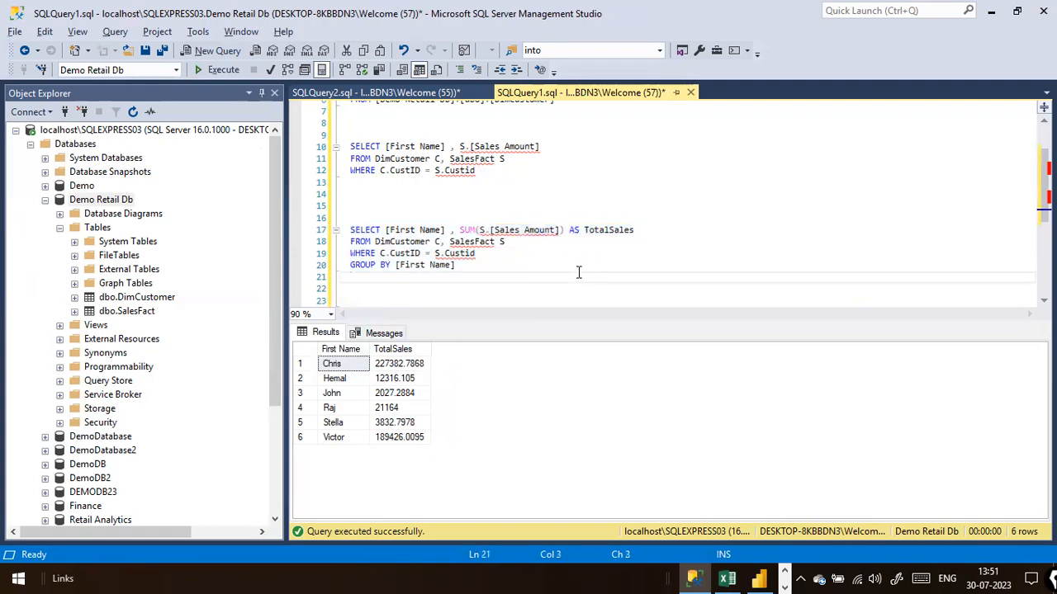
Switch to Power BI Desktop and rename Column1 of the Query2 table to TotalSales.
key(alt+Tab)
key(alt+Tab)
key(alt+Tab)
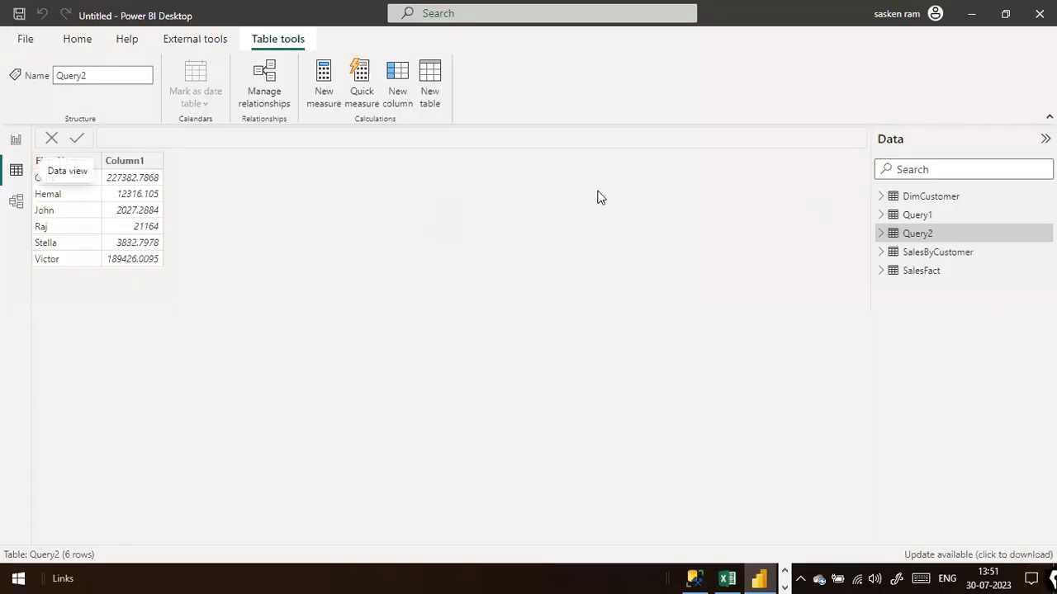
click(880, 234)
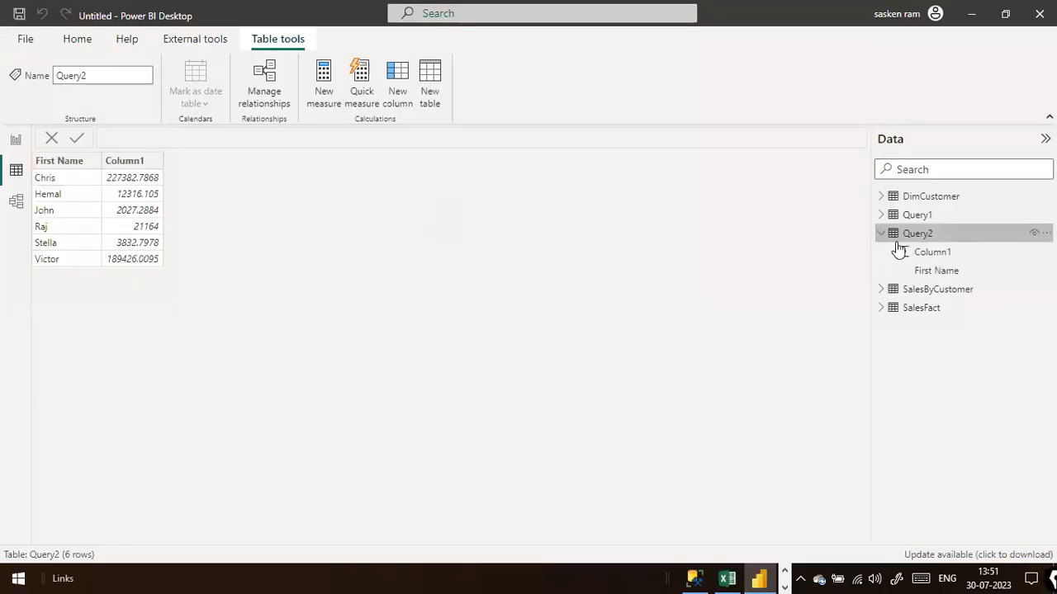
double_click(946, 257)
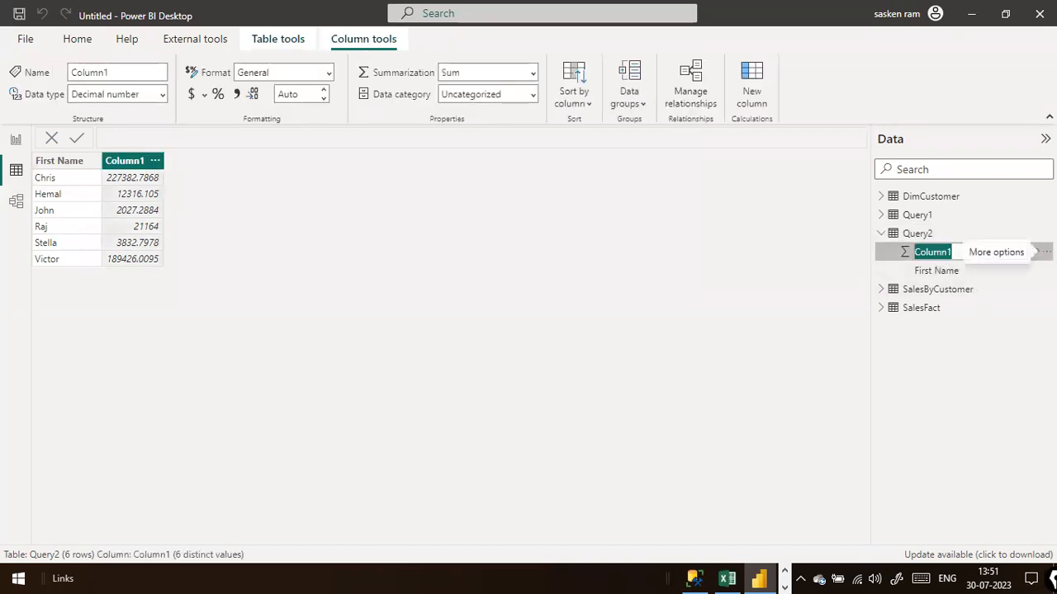
text(Tot)
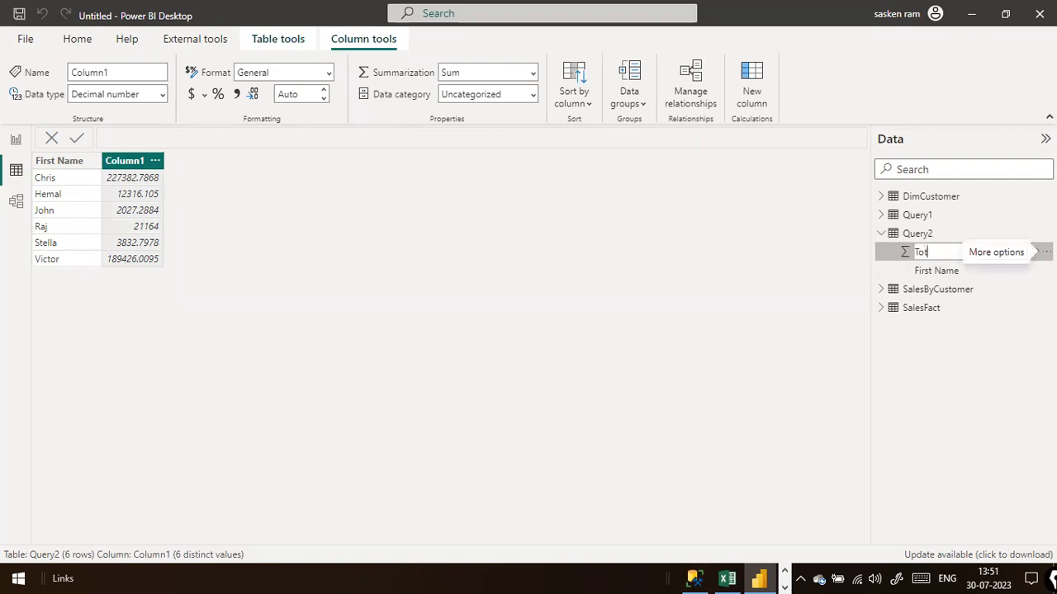
text(alSales)
click(69, 448)
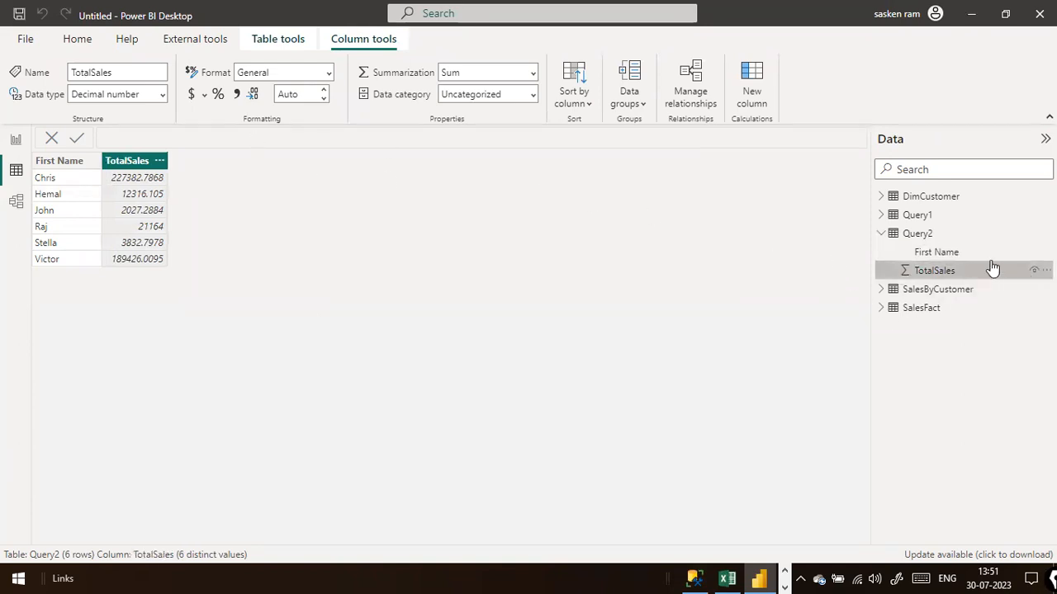
Start a new SQL Server connection from the report view and copy the server name localhost\SQLEXPRESS03 into it from the Notepad notes.
click(13, 142)
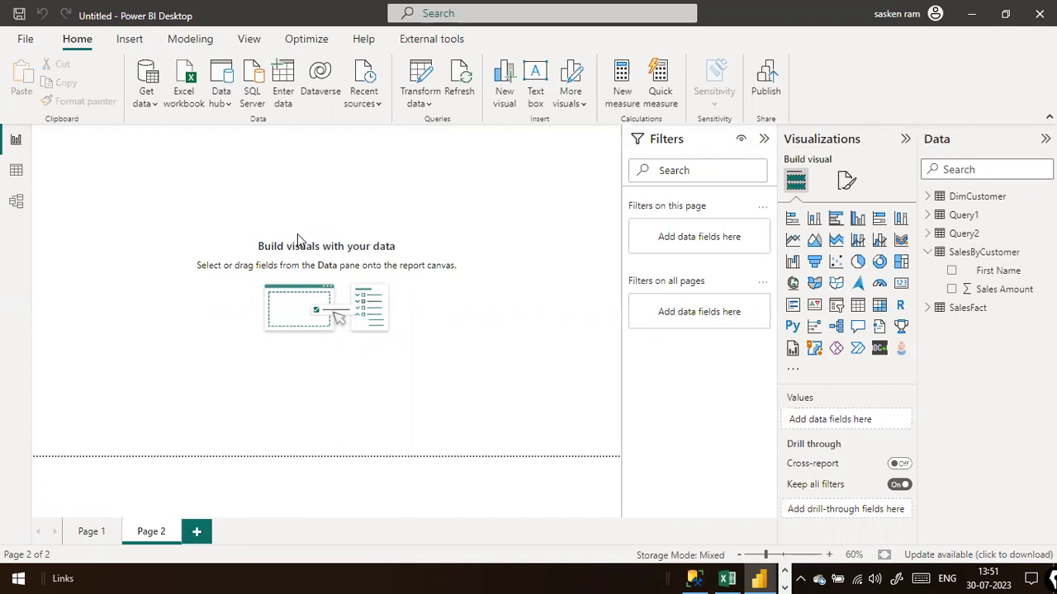
click(148, 105)
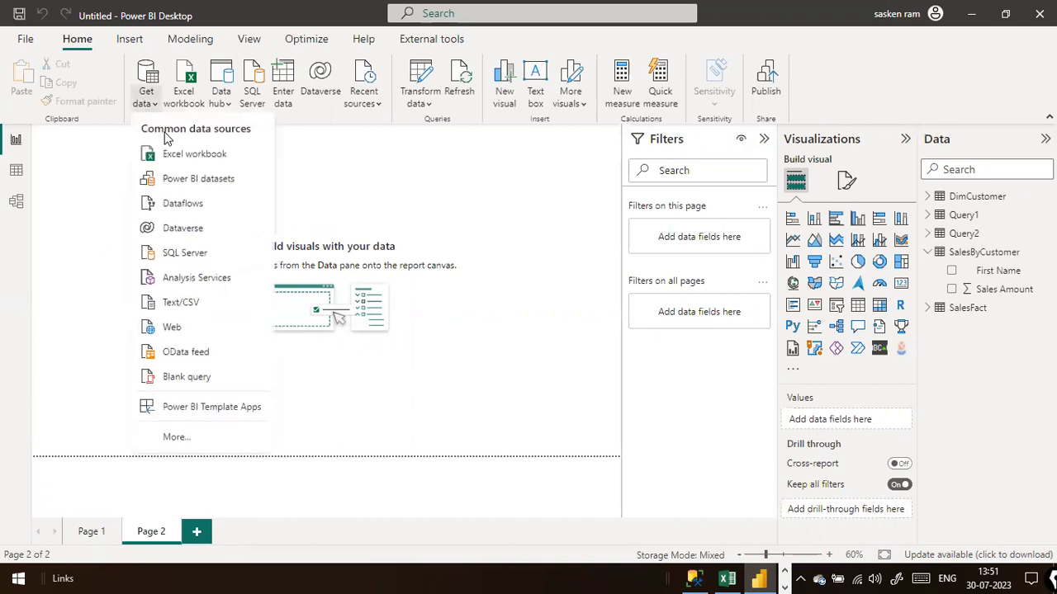
click(162, 258)
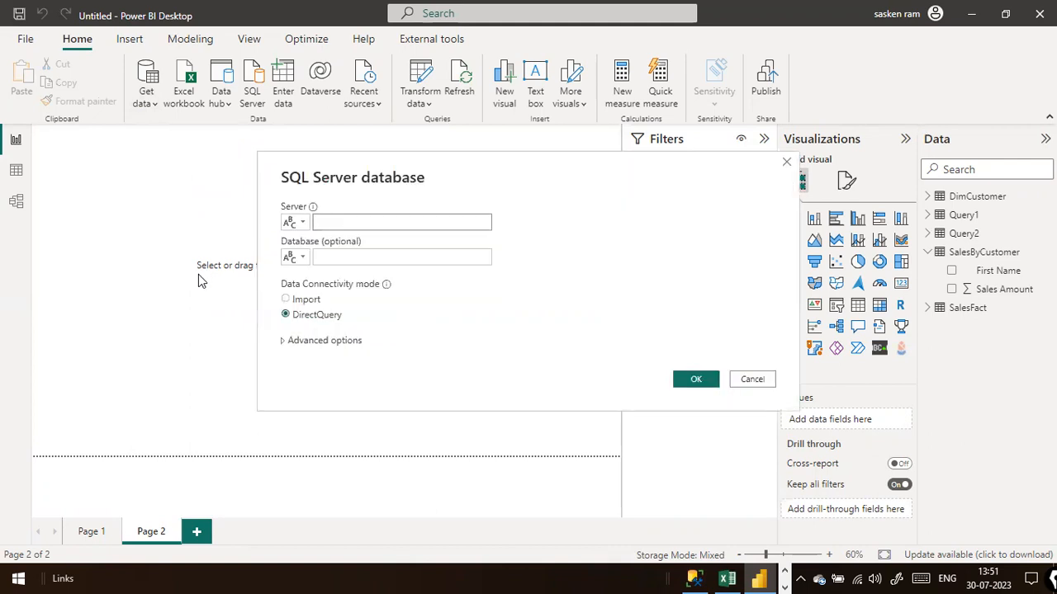
key(alt+Tab)
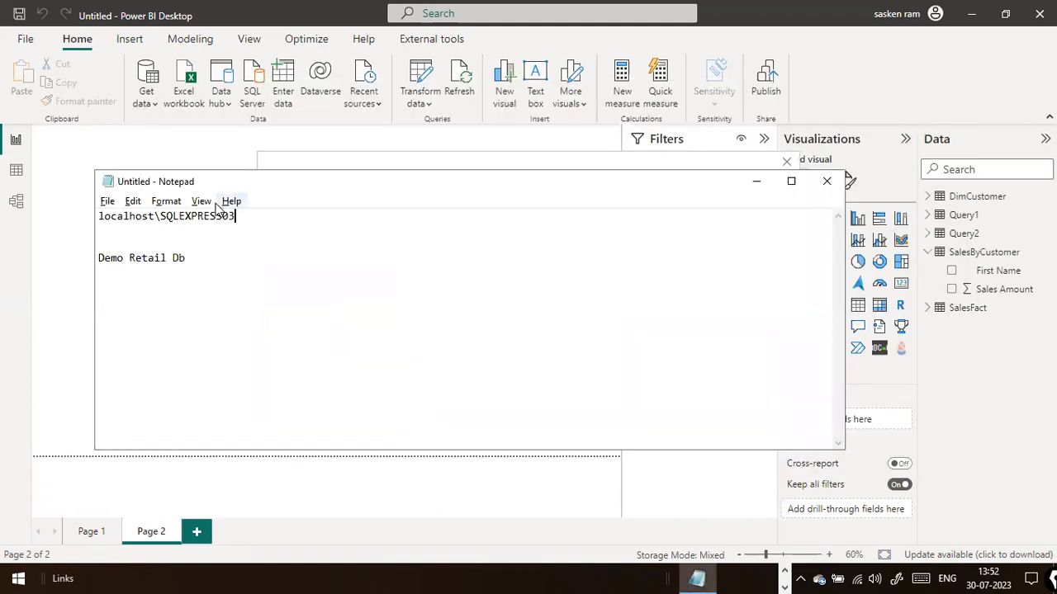
drag(285, 218, 40, 207)
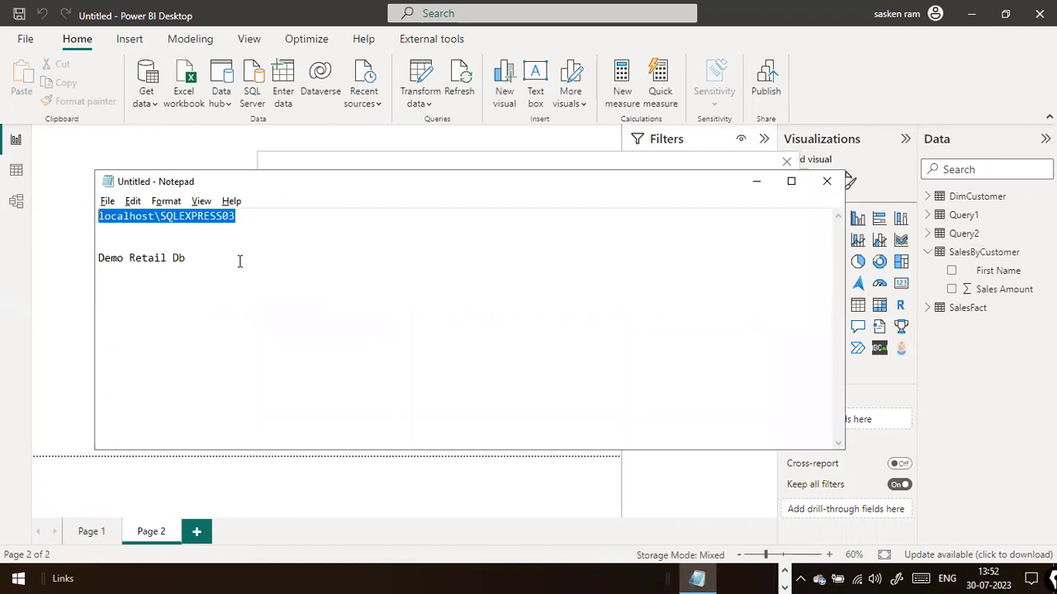
key(ctrl+c)
key(alt+Tab)
key(ctrl+v)
Copy the database name Demo Retail Db from the Notepad notes into the SQL Server connection.
click(371, 256)
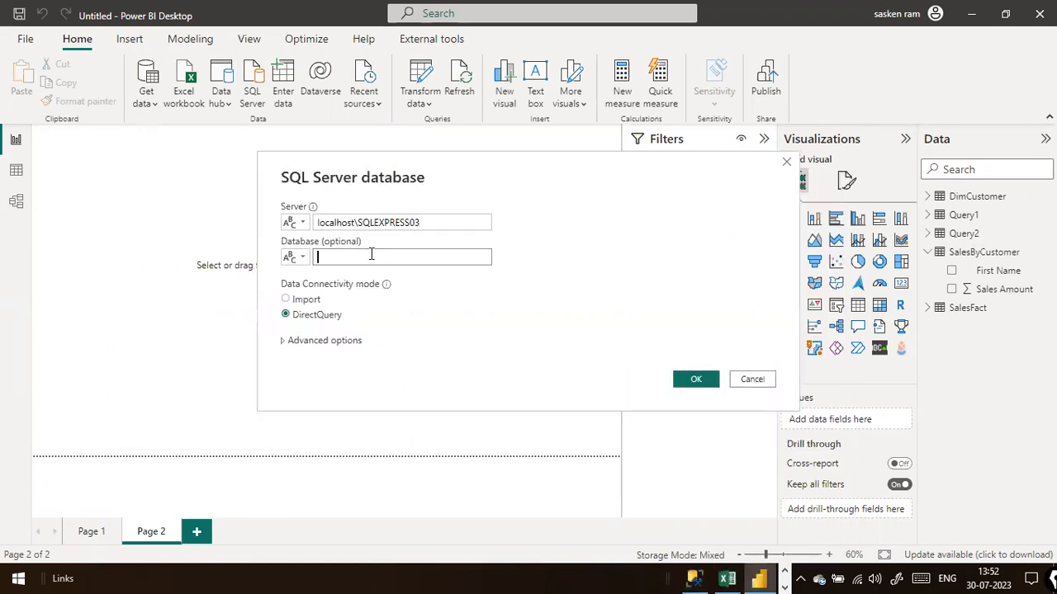
key(alt+Tab)
drag(240, 256, 8, 259)
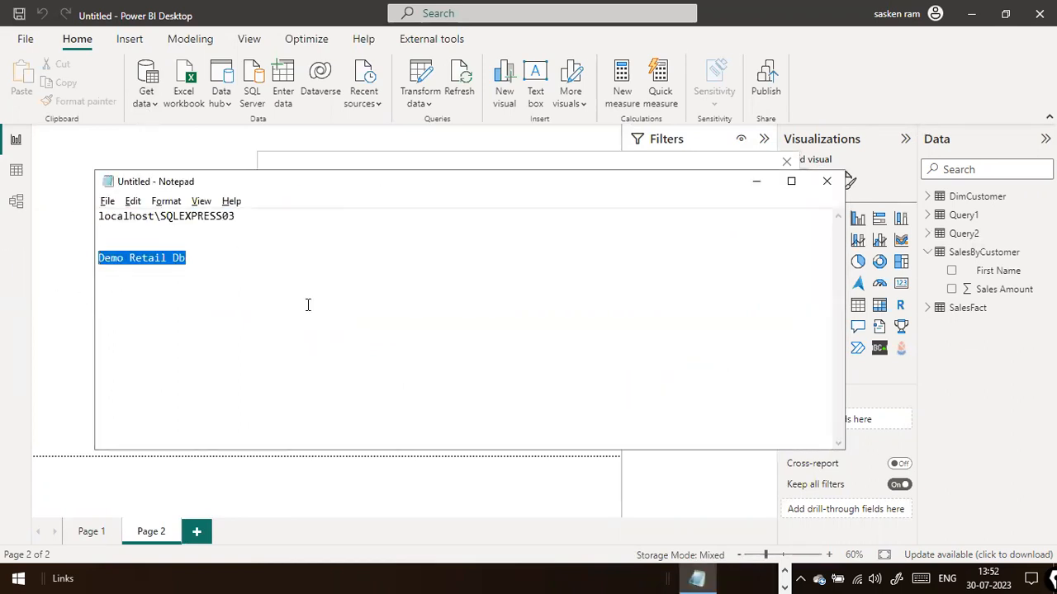
key(ctrl+c)
key(alt+Tab)
key(ctrl+v)
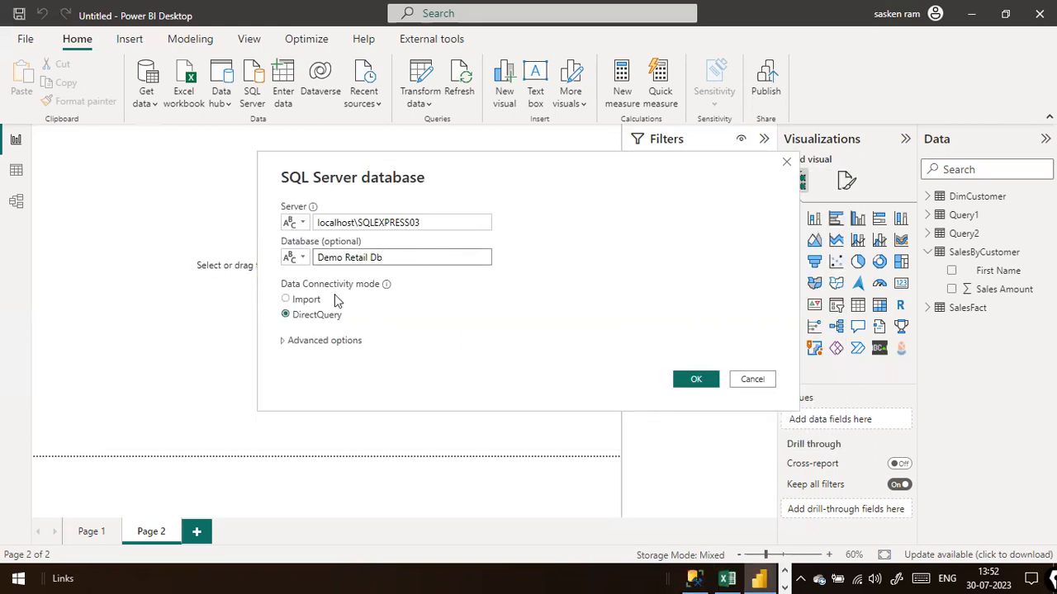
Set the data connectivity mode to Import and connect to the database to open the Navigator.
click(285, 313)
click(286, 299)
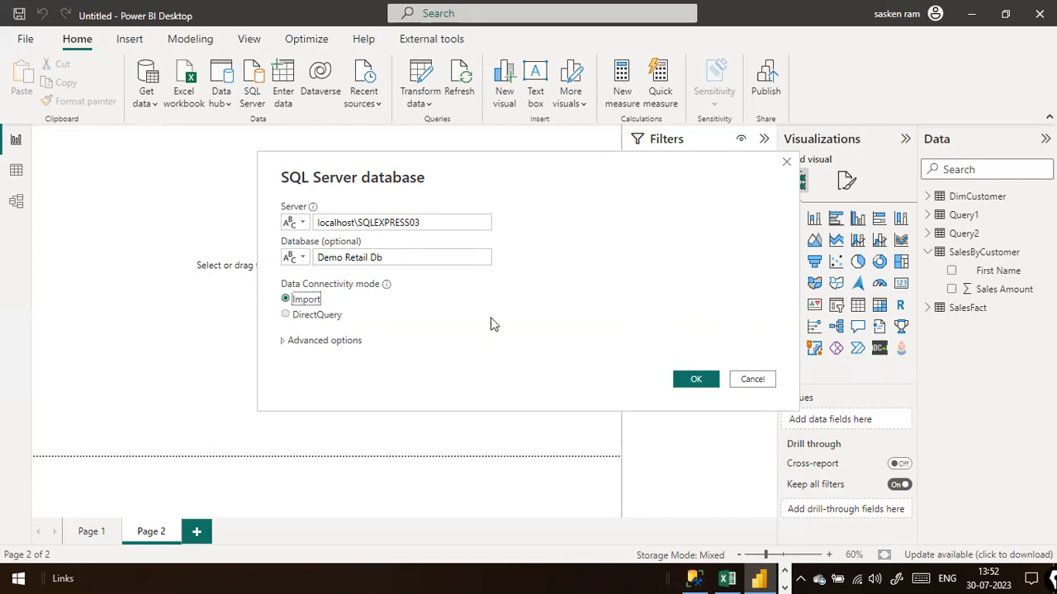
click(693, 386)
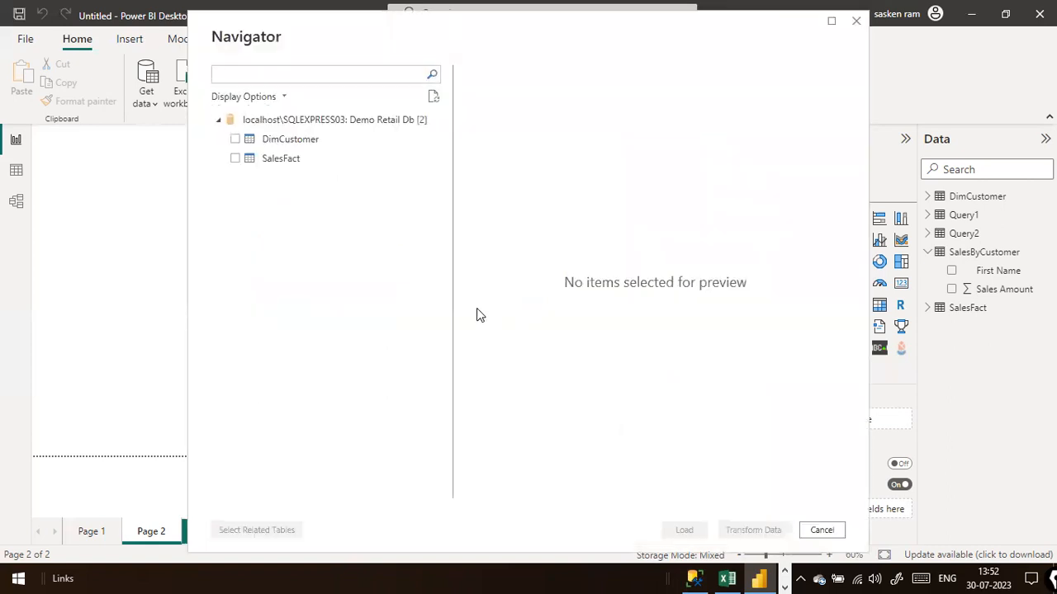
Switch to the PowerQueryLatest.pptx presentation and run its slide show up to the "How to invoke a Stored Procedure in SQL Server" slide.
key(alt+Tab)
key(alt+Tab)
click(487, 298)
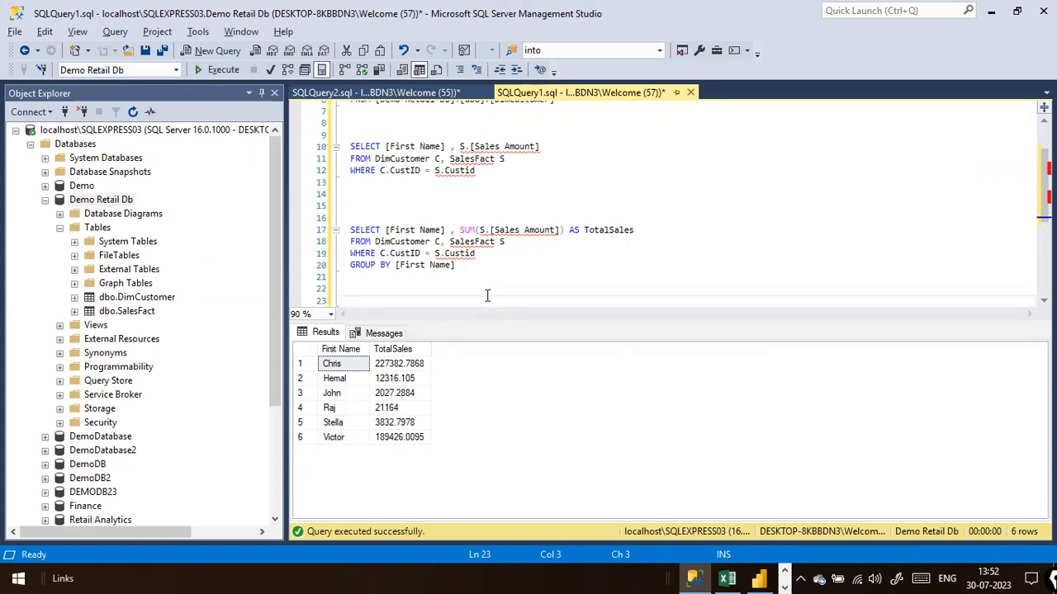
key(alt+Tab)
key(Tab)
key(Tab)
key(Tab)
key(Tab)
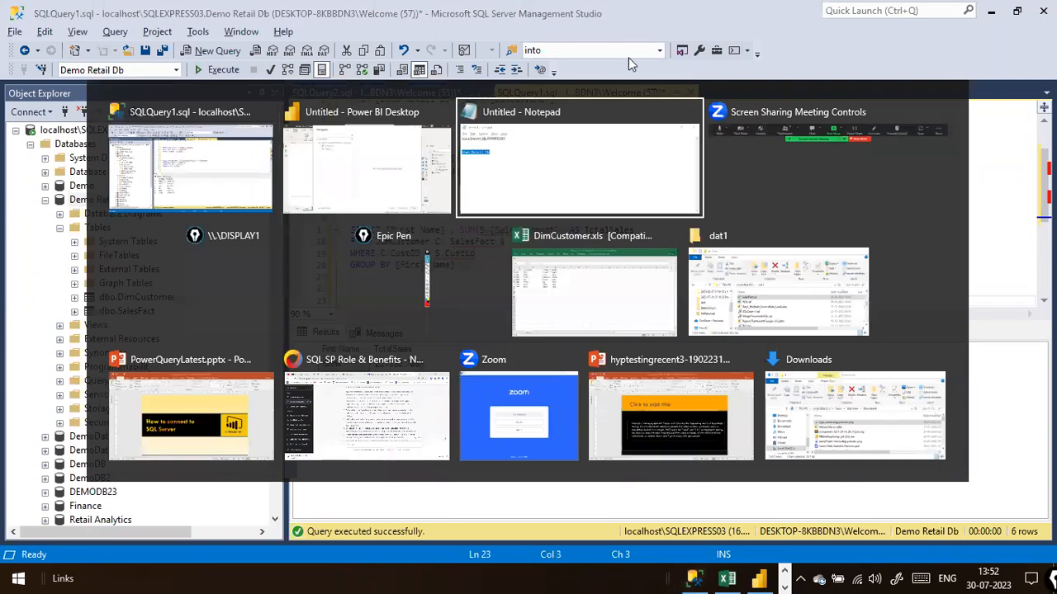
key(Tab)
key(Tab)
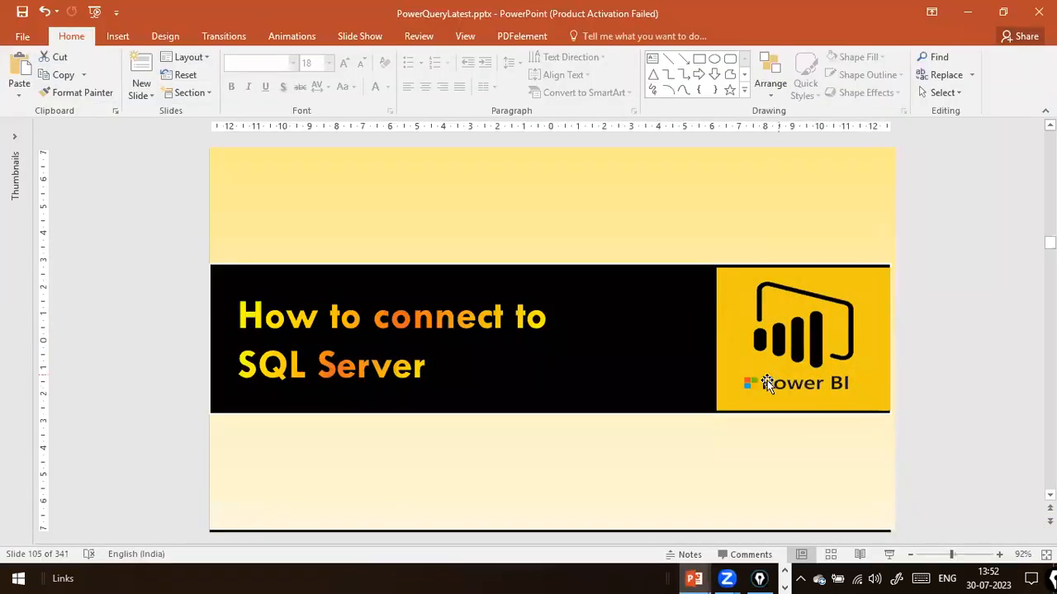
click(889, 554)
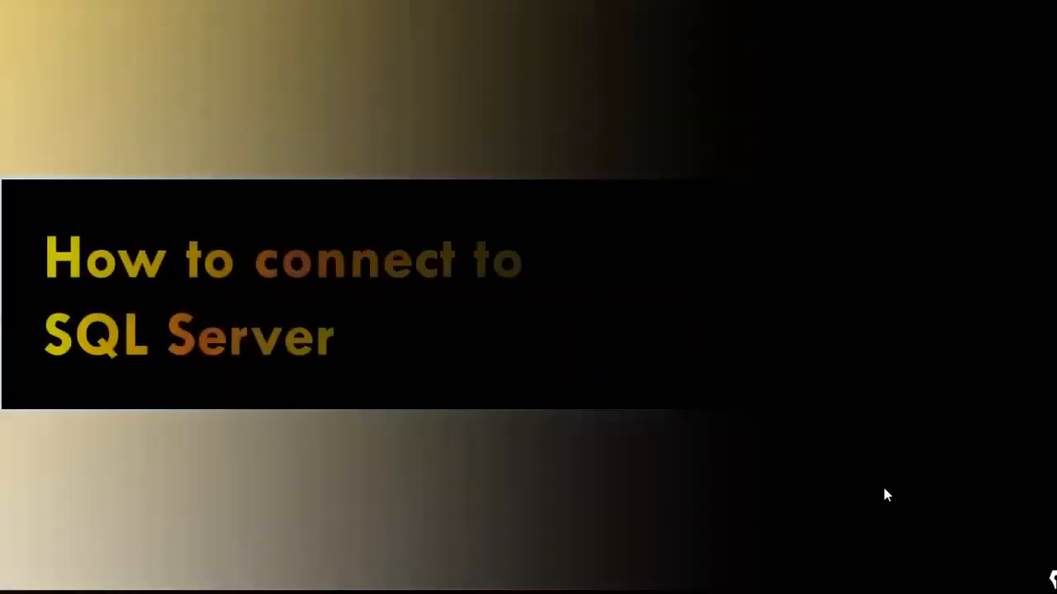
key(Right)
key(Right)
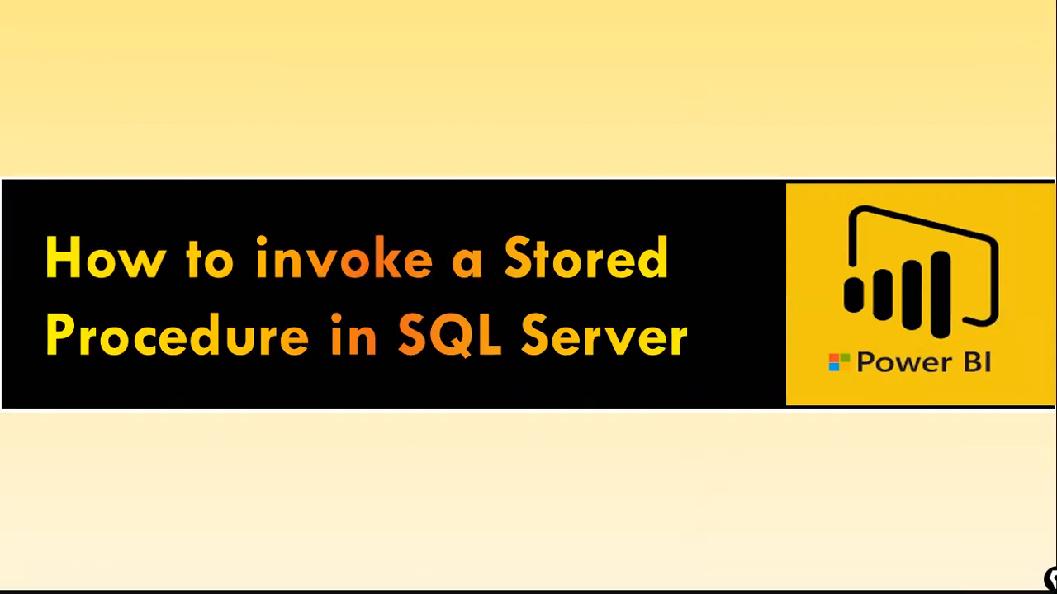
Switch to SQL Server Management Studio, highlight the two customer sales queries in SQLQuery1.sql, and return to the slide show.
key(alt+Tab)
click(606, 165)
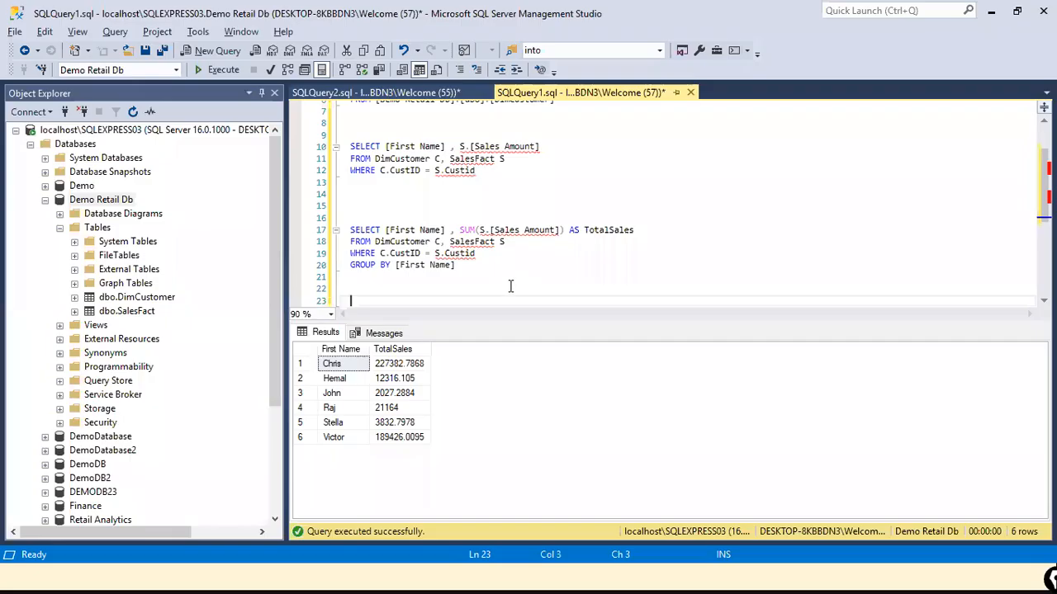
drag(384, 229, 346, 136)
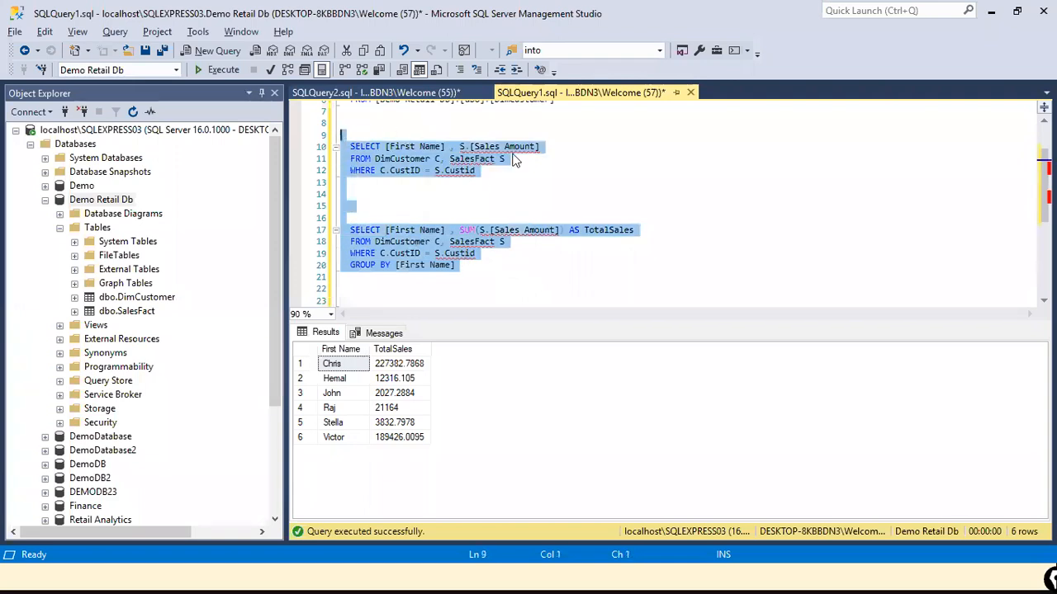
key(alt+Tab)
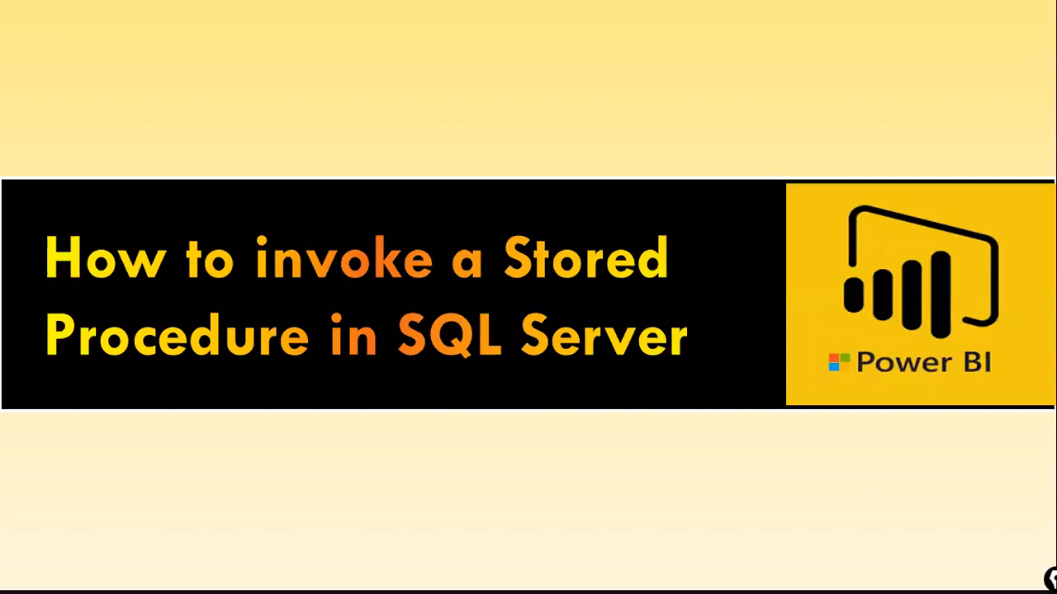
Review the slides on what a SQL stored procedure is and its advantages, glancing back at the queries in SQL Server Management Studio.
key(Right)
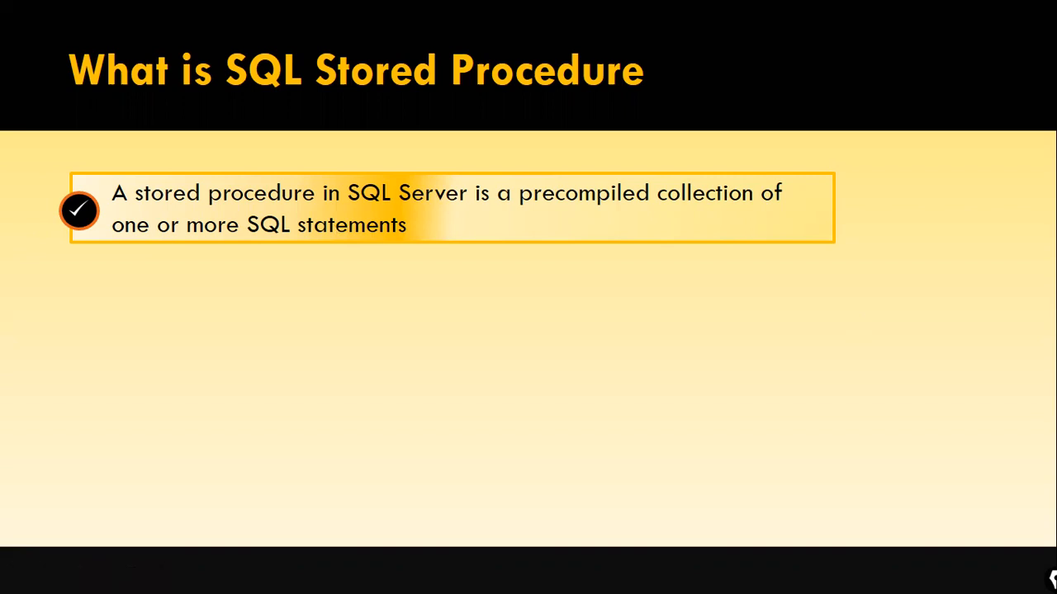
key(Right)
key(Left)
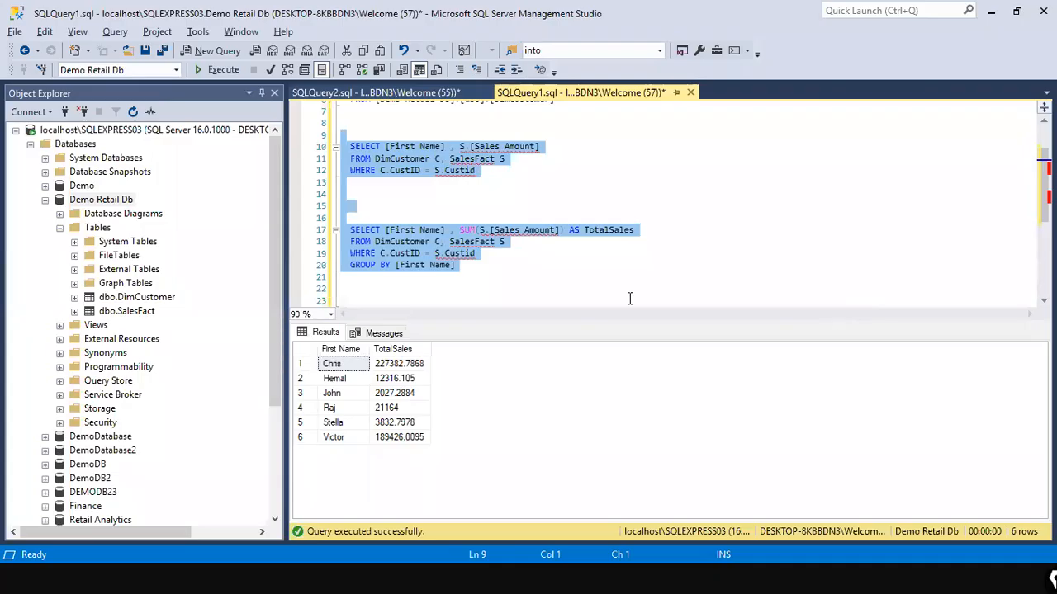
click(630, 298)
click(574, 274)
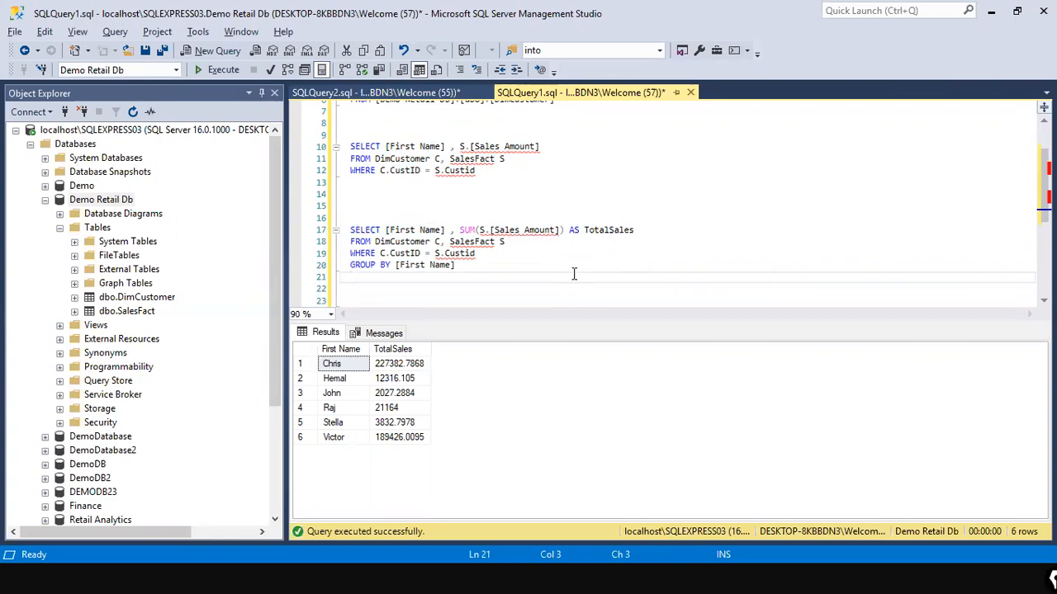
key(Down)
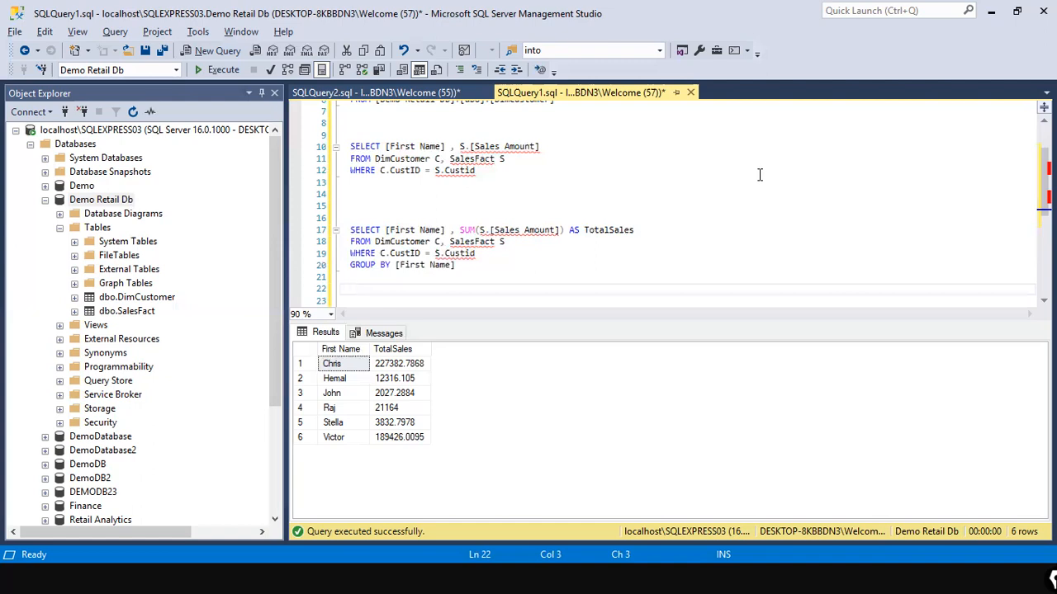
key(alt+Tab)
key(Right)
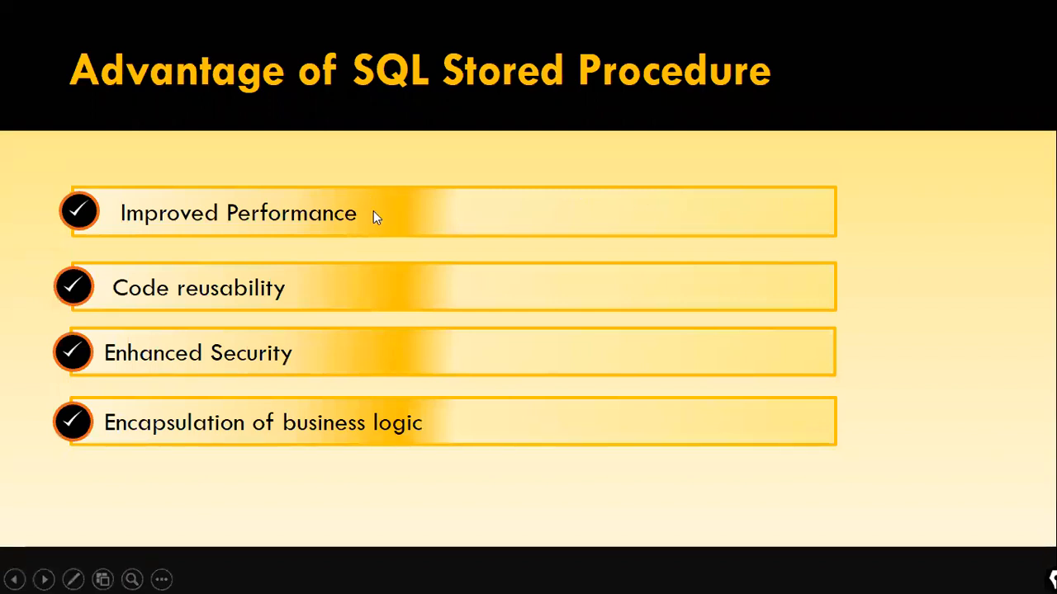
Switch to SQL Server Management Studio and examine the TotalSales query grouped by First Name as an example of stored procedure code.
key(alt+Tab)
click(392, 204)
drag(461, 266, 353, 234)
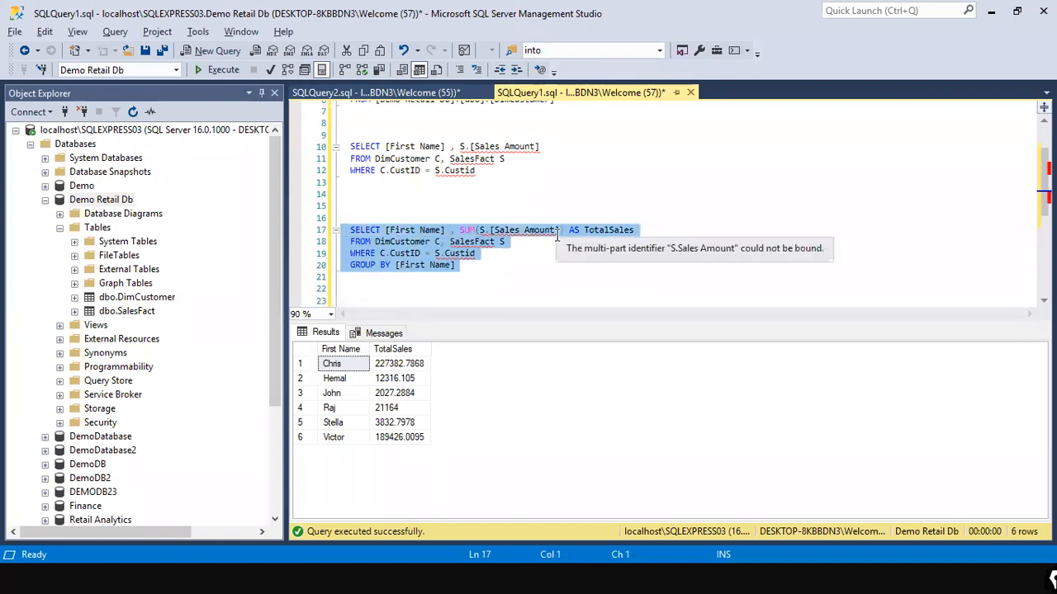
click(544, 272)
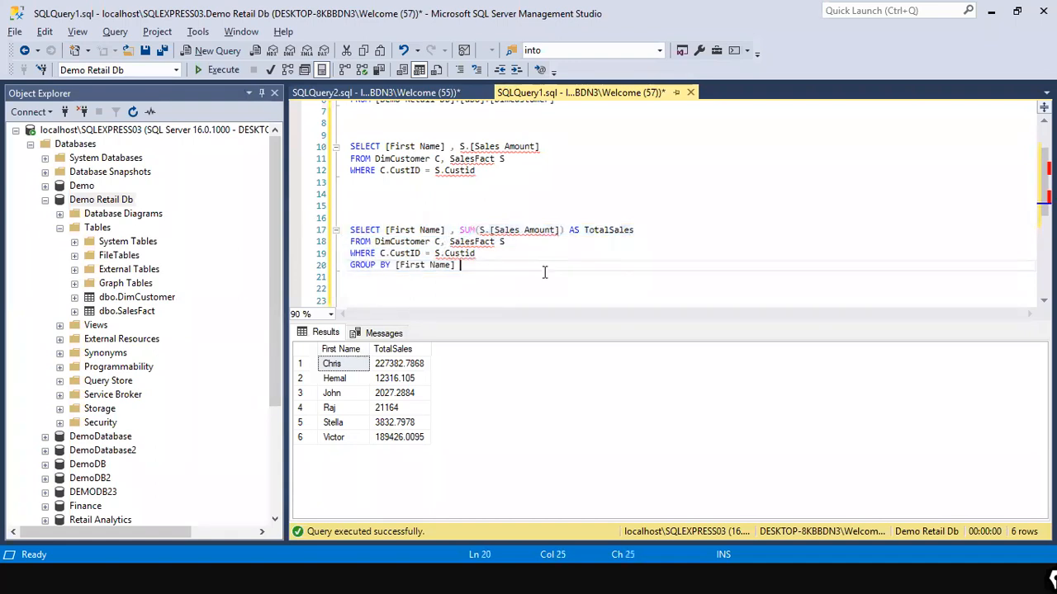
drag(495, 282, 349, 218)
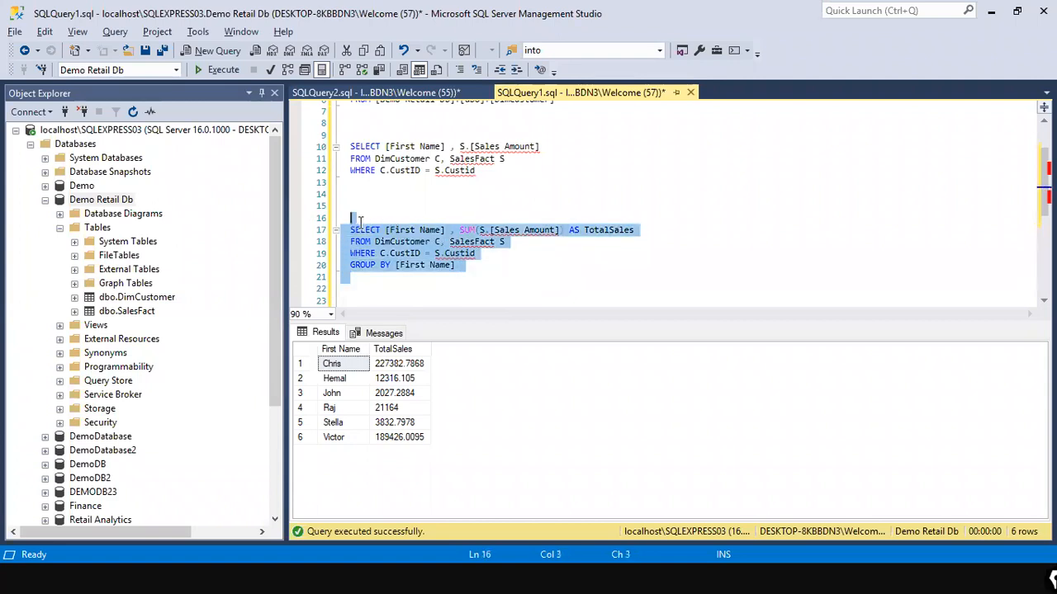
click(521, 258)
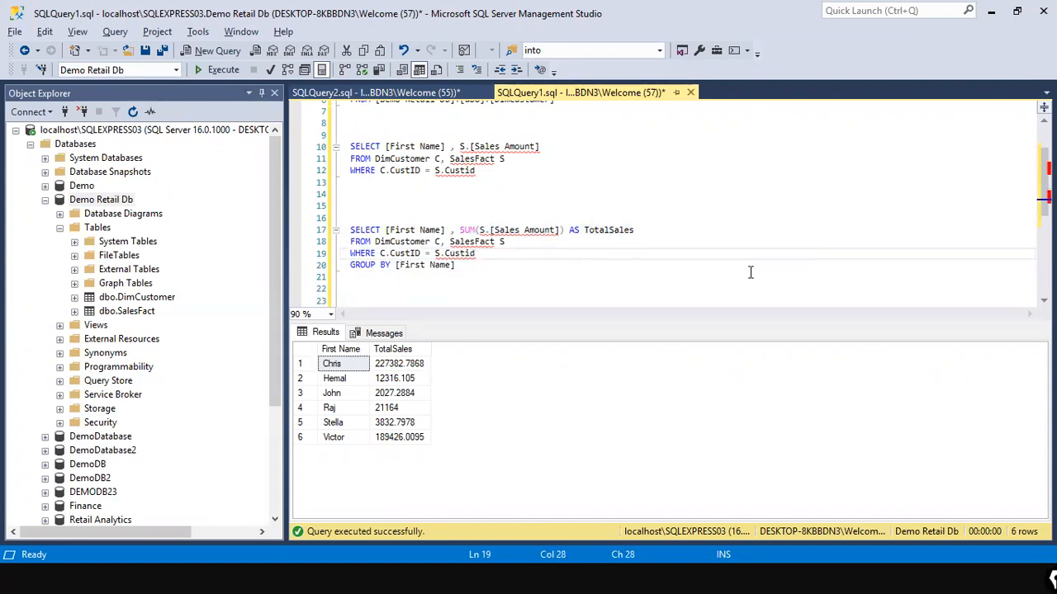
drag(570, 273, 349, 231)
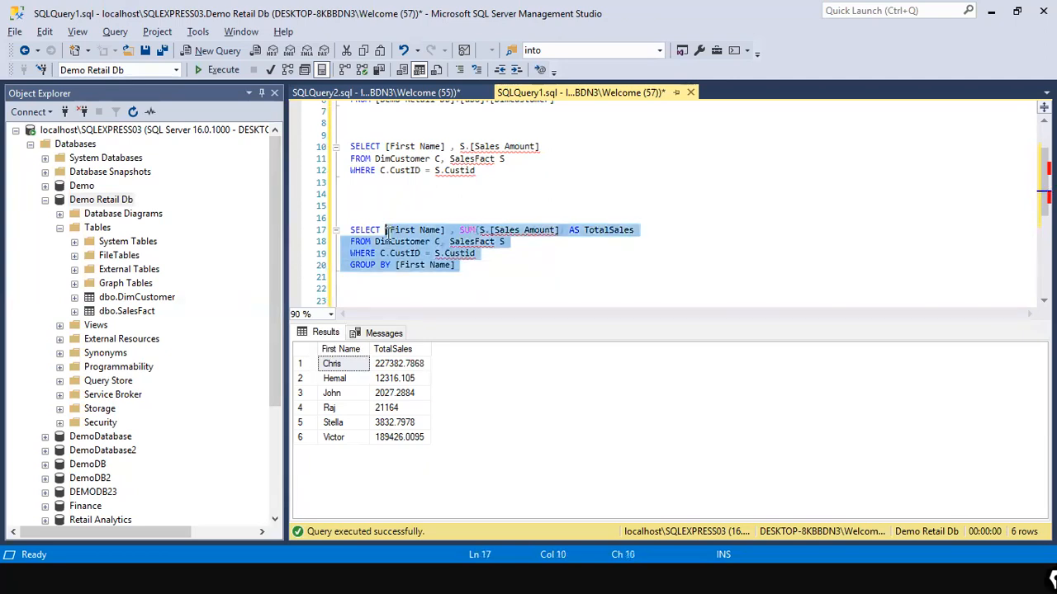
click(591, 262)
drag(578, 269, 181, 190)
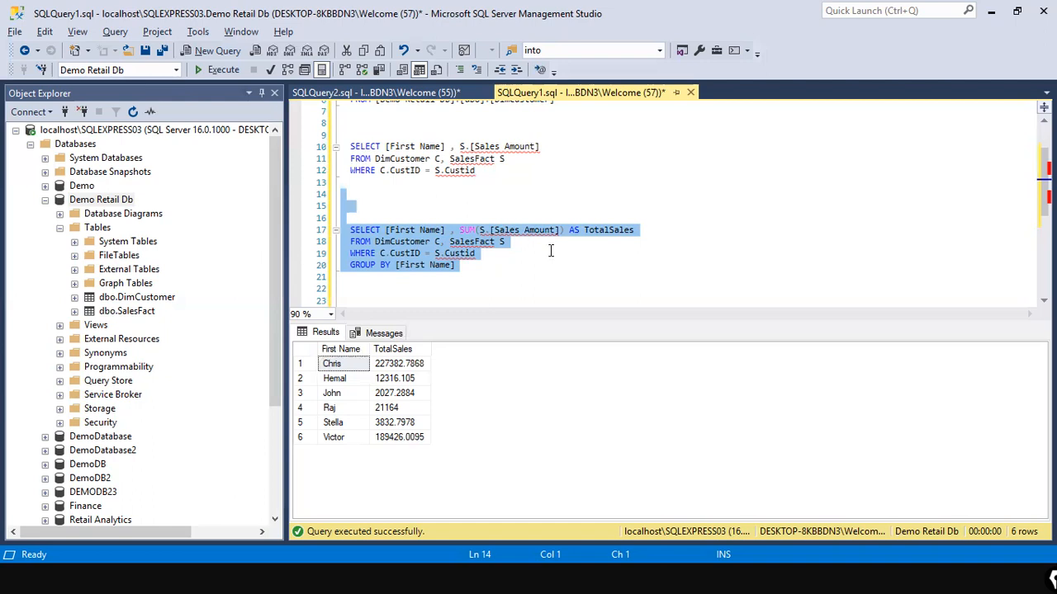
Return to the slide show and review the remaining advantages of SQL stored procedures.
key(alt+Tab)
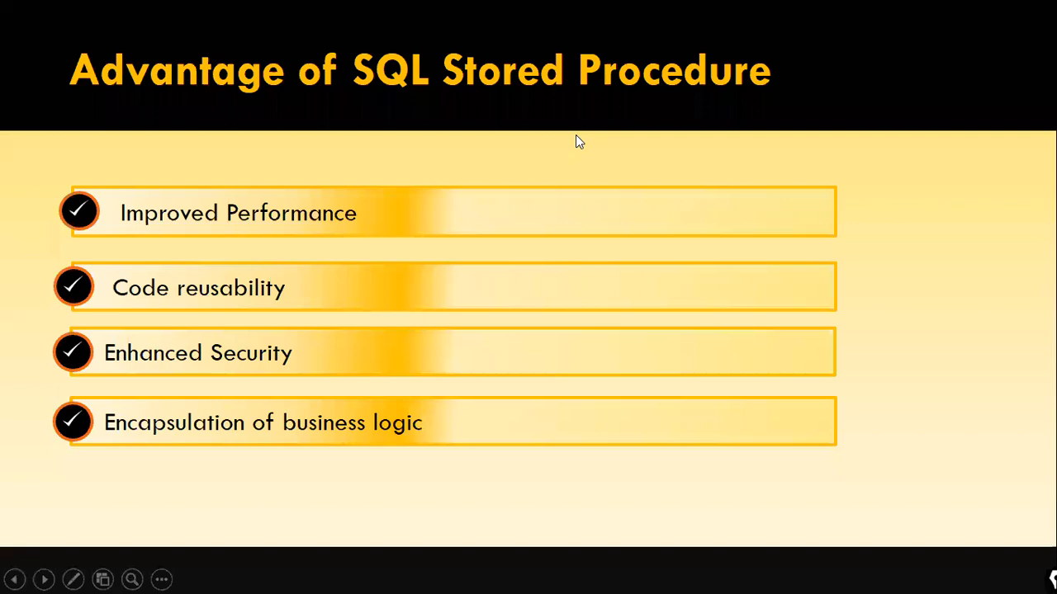
key(alt+Tab)
click(525, 249)
key(alt+Tab)
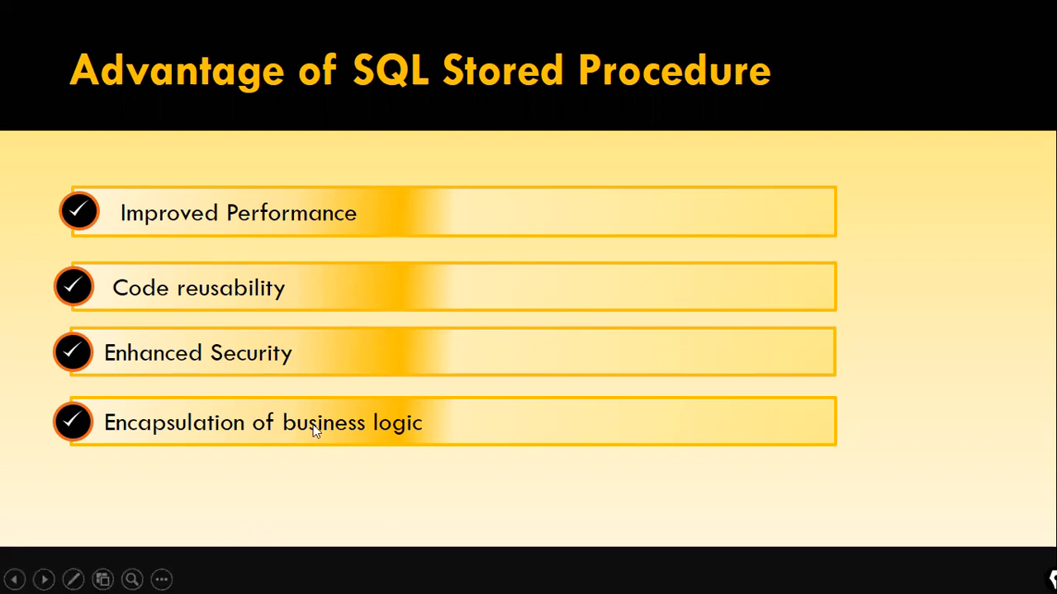
Switch to SQL Server Management Studio and write CREATE PROCEDURE GetTotalSalesAmount on a new line below the TotalSales query.
key(alt+Tab)
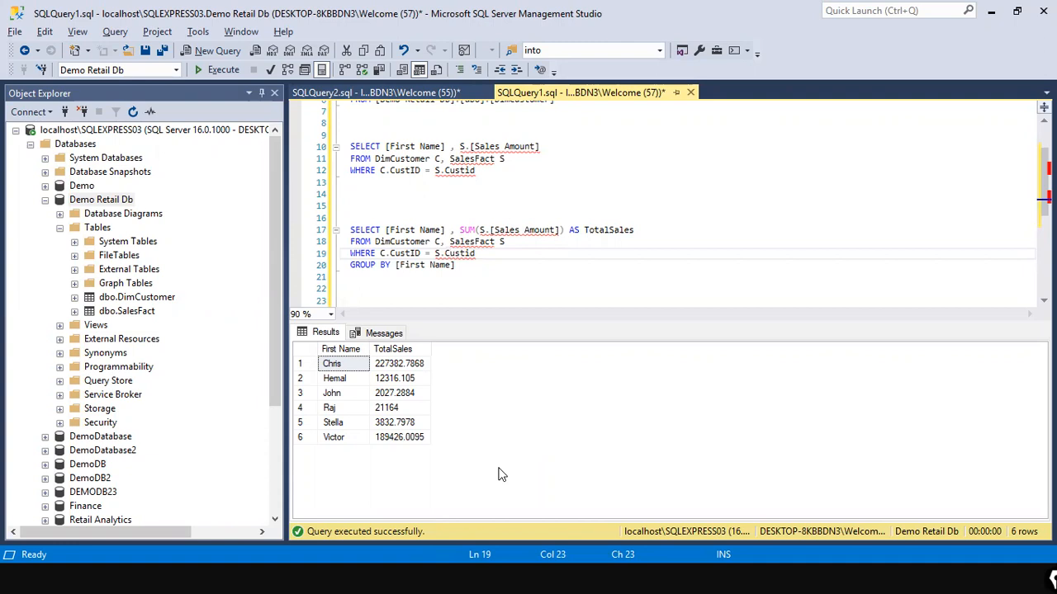
key(Down)
key(Down)
key(Down)
key(Return)
text(CREATE PROCEDRE)
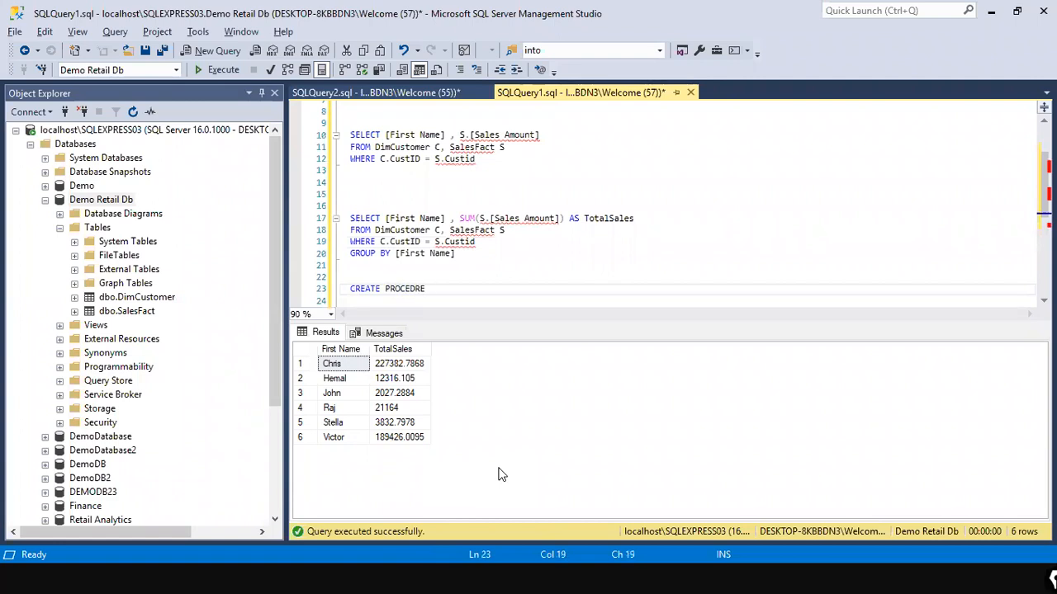
key(BackSpace)
key(BackSpace)
key(BackSpace)
text(URE G)
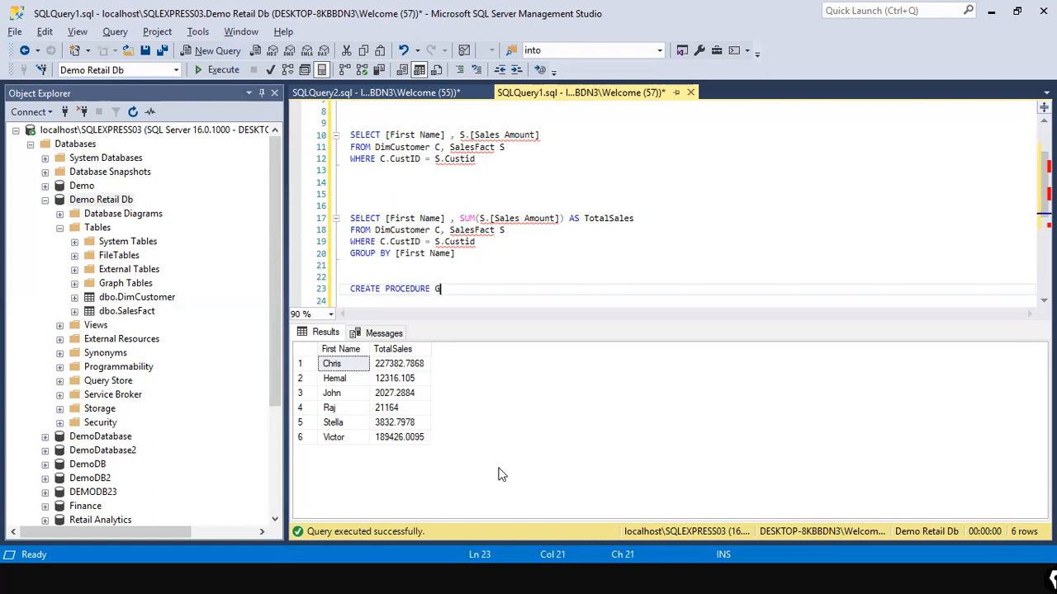
text(etTotalSalesAmount)
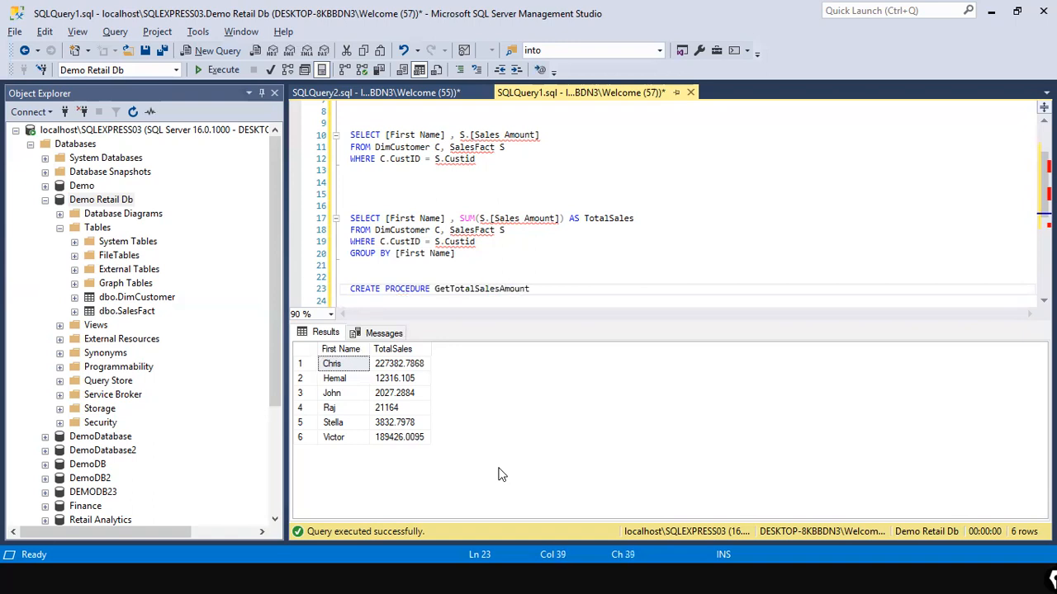
key(ctrl+shift+Left)
key(ctrl+shift+Left)
key(ctrl+shift+Right)
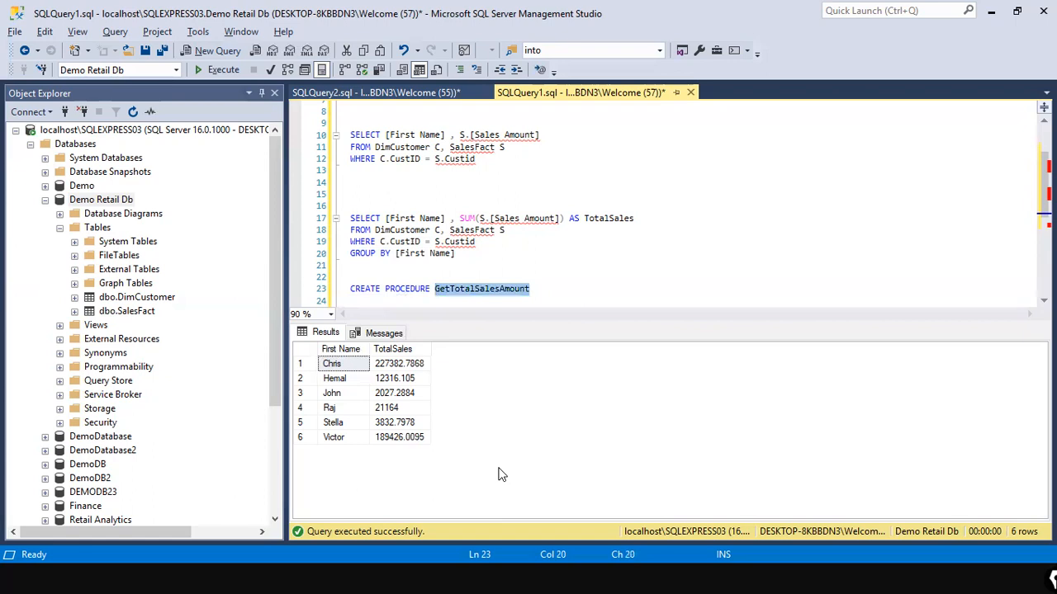
key(End)
key(Return)
key(Tab)
text(@input )
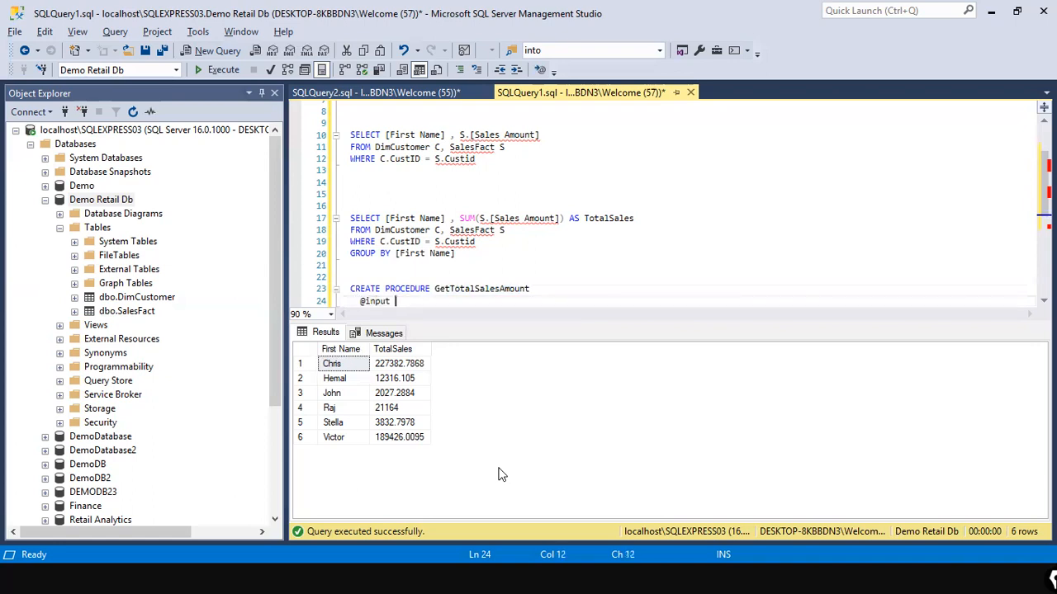
text(_1)
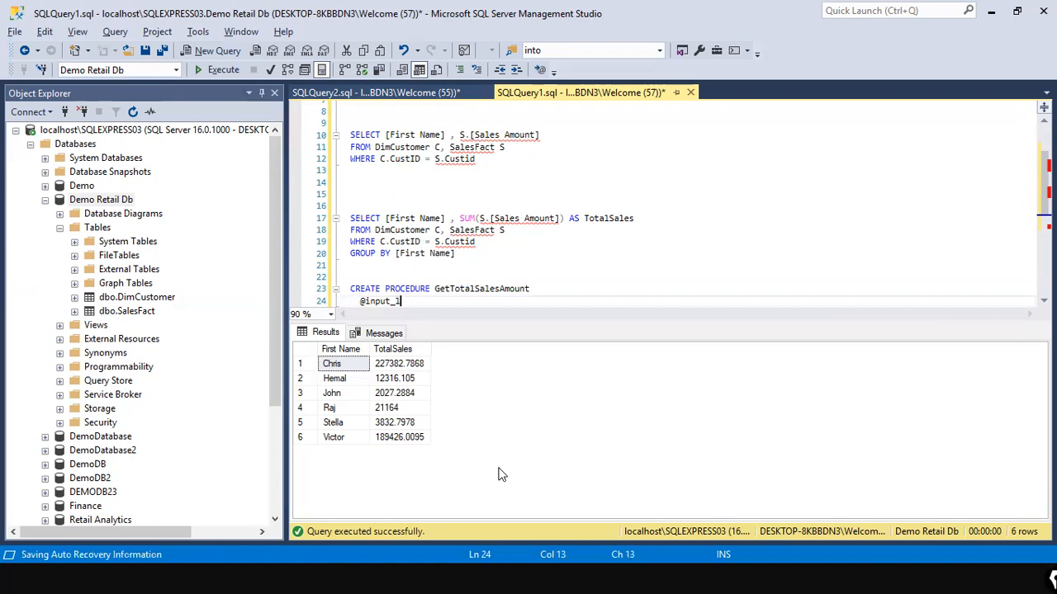
key(BackSpace)
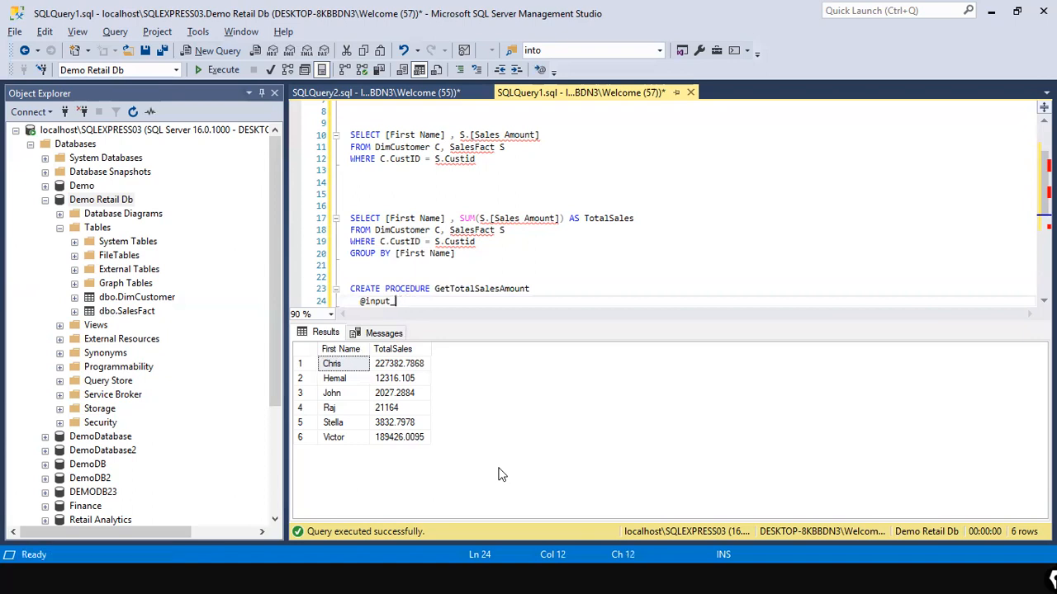
text(cust INt)
key(BackSpace)
text(T)
key(Return)
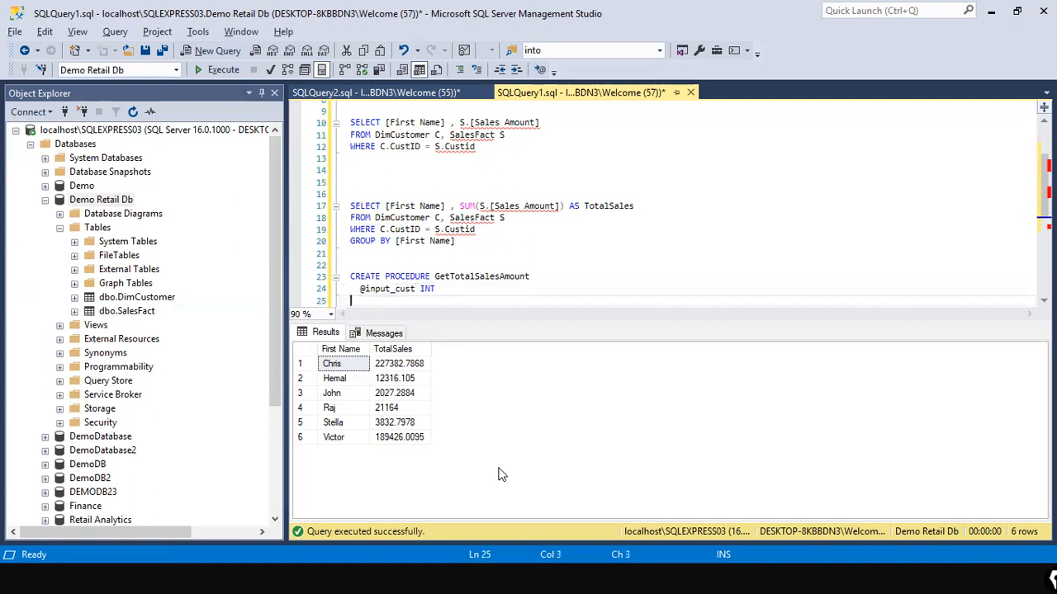
Open the procedure body with AS and BEGIN on separate lines below the parameter.
text(AS)
key(Return)
text(BEGIN)
key(Return)
key(Return)
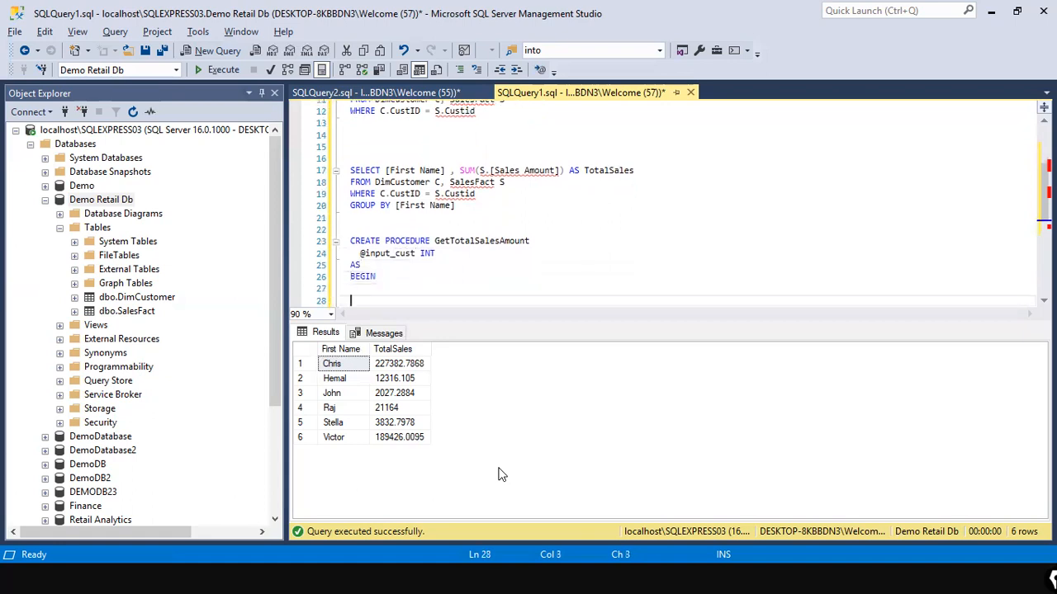
Add the indented statement SET NOCOUNT ON ; directly beneath BEGIN.
key(Up)
key(Tab)
text(SET)
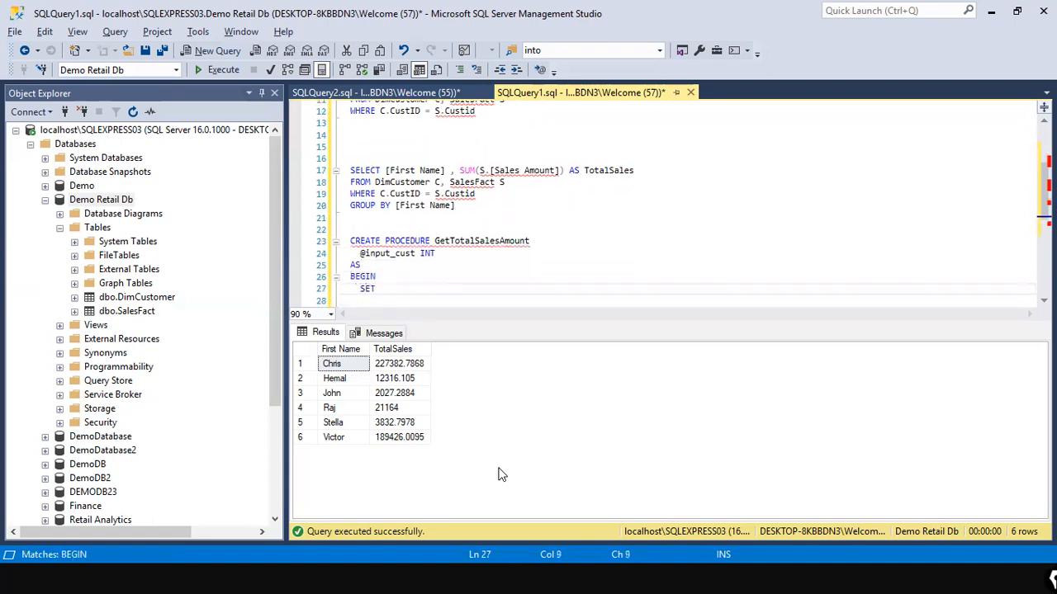
text( NOCOUNT ON ;)
key(Return)
text(DECLARE )
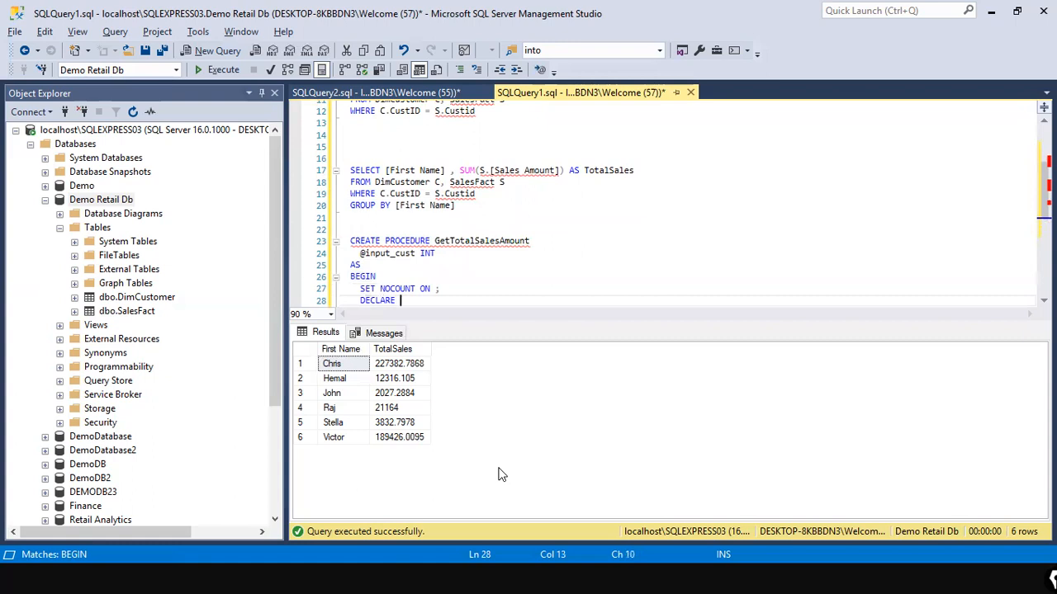
text(@total_sales_amount)
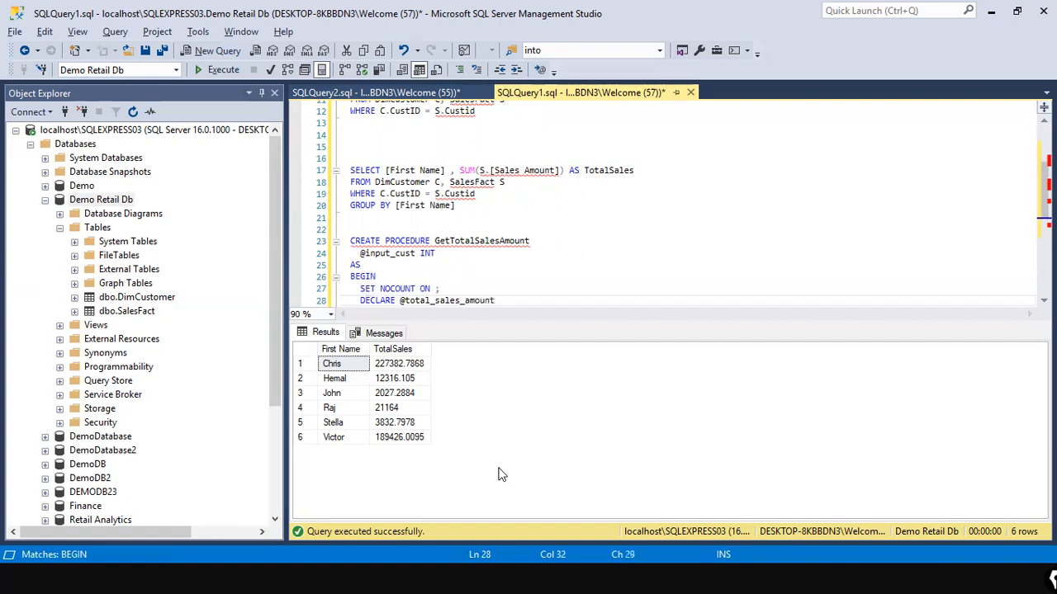
text( DECIMAL(10,2))
key(Return)
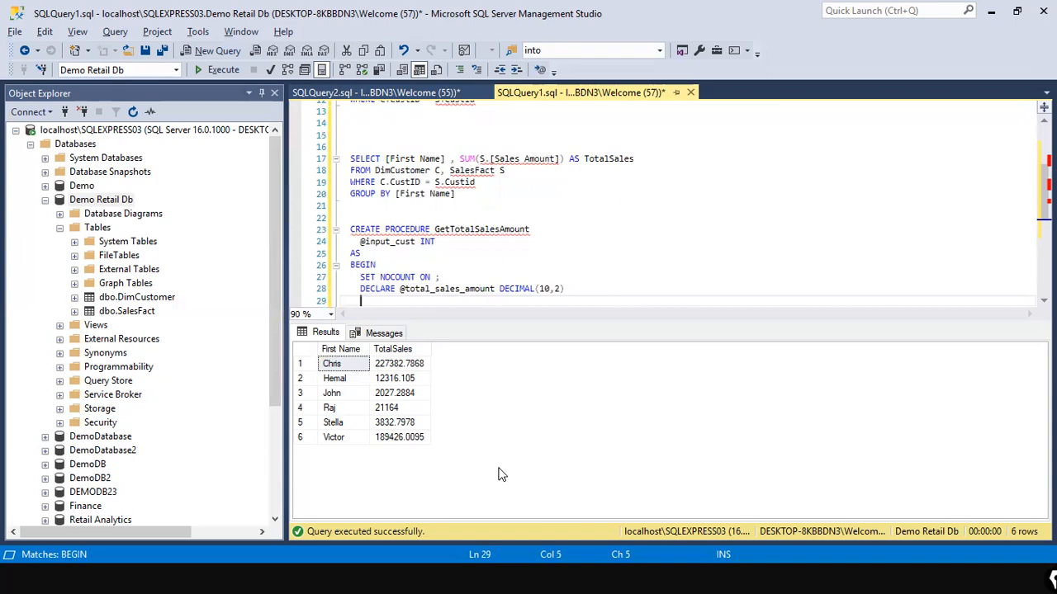
key(Return)
text(SE)
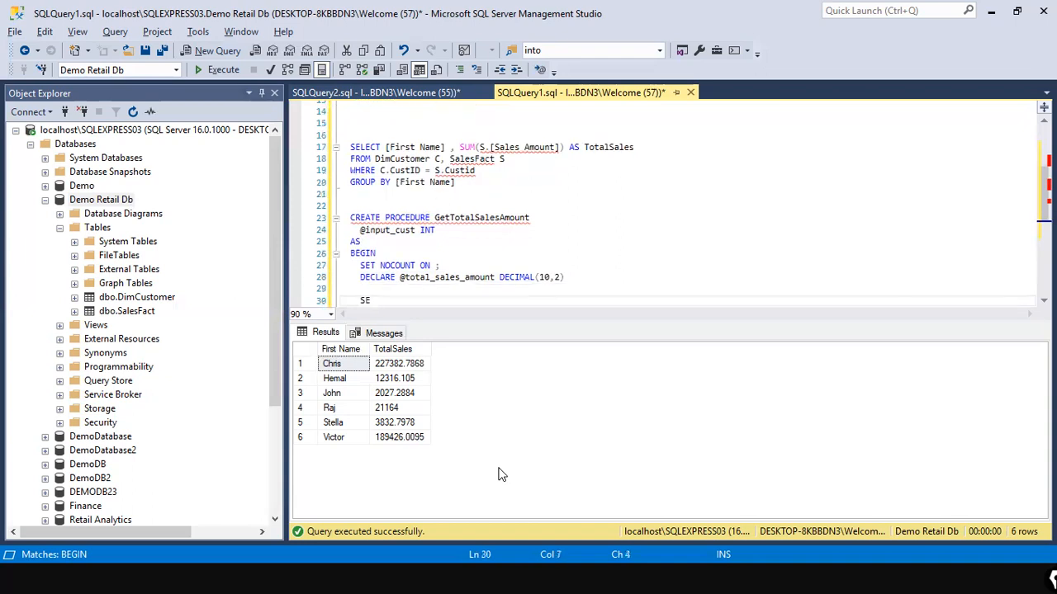
text(LET @)
key(Up)
key(Up)
key(ctrl+Right)
key(ctrl+Right)
key(ctrl+Right)
key(ctrl+shift+Left)
key(ctrl+c)
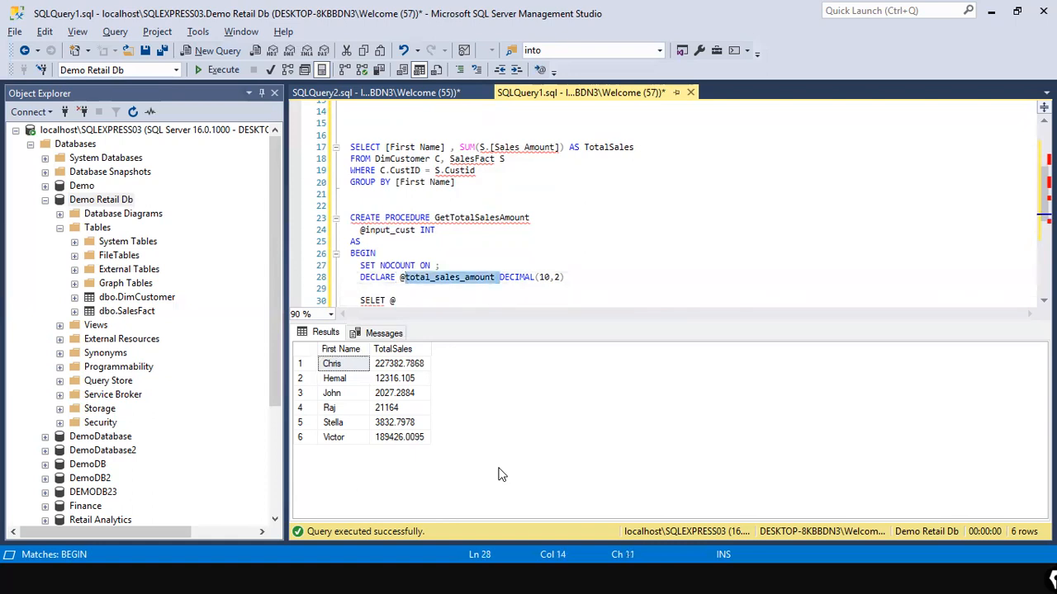
key(Down)
key(Down)
key(ctrl+v)
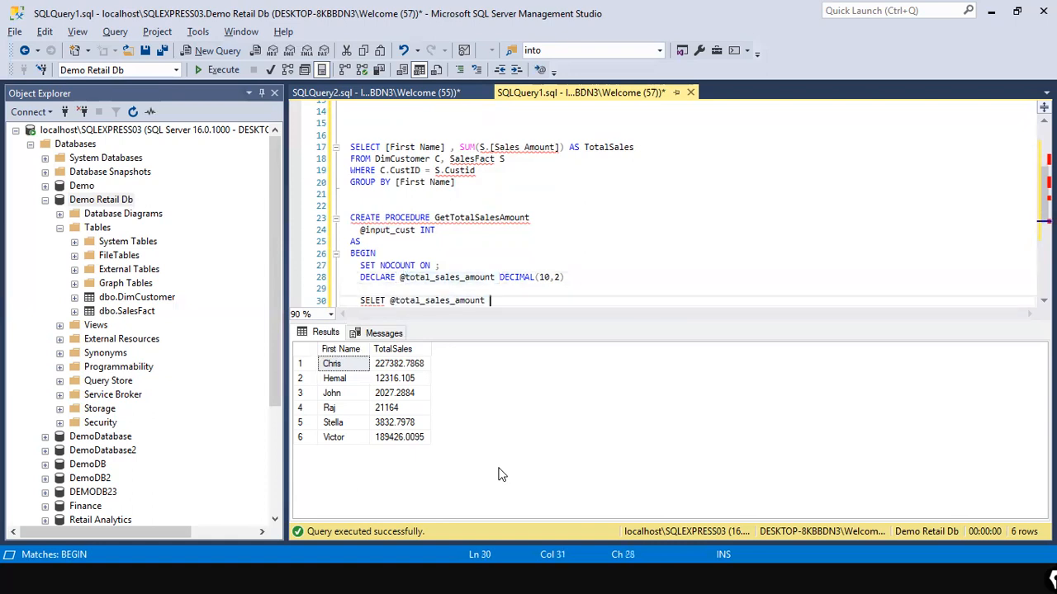
Assign the variable the expression = SUM(sale_amount) on the same line.
text(= )
text(SUM)
text(()
text(SALES)
key(BackSpace)
key(BackSpace)
key(BackSpace)
key(BackSpace)
key(BackSpace)
text(sales)
key(BackSpace)
text(_amount))
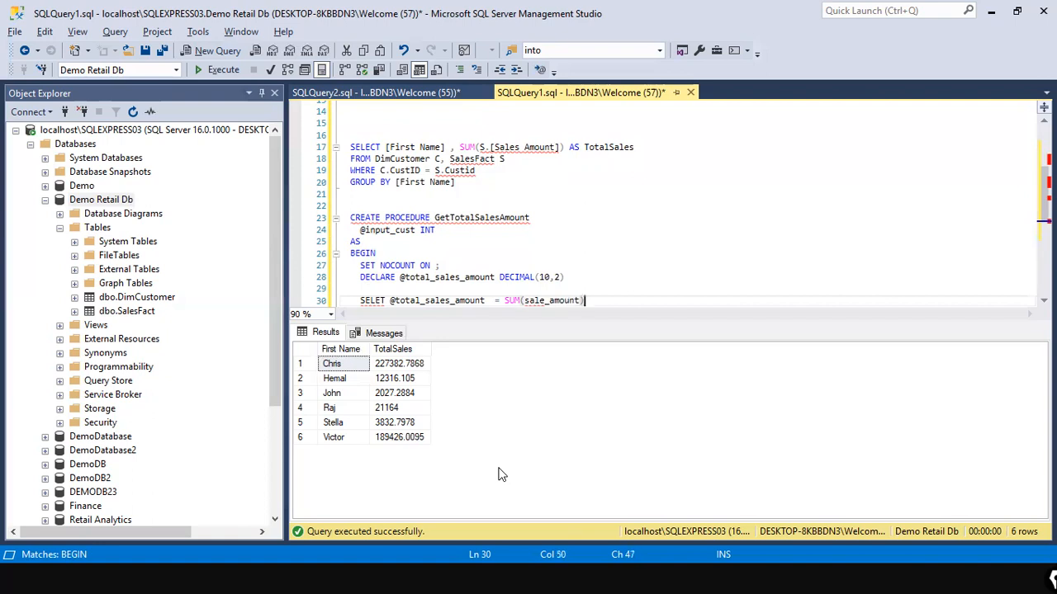
Correct the misspelled keyword SELET to SELECT in the assignment line.
key(ctrl+Left)
key(ctrl+Left)
key(ctrl+Left)
key(ctrl+Left)
key(ctrl+Left)
key(ctrl+Left)
key(Left)
key(Left)
text(C)
Add the line FROM SalesFact and begin a WHERE C. line below the SELECT assignment.
key(End)
key(Return)
text(FROM)
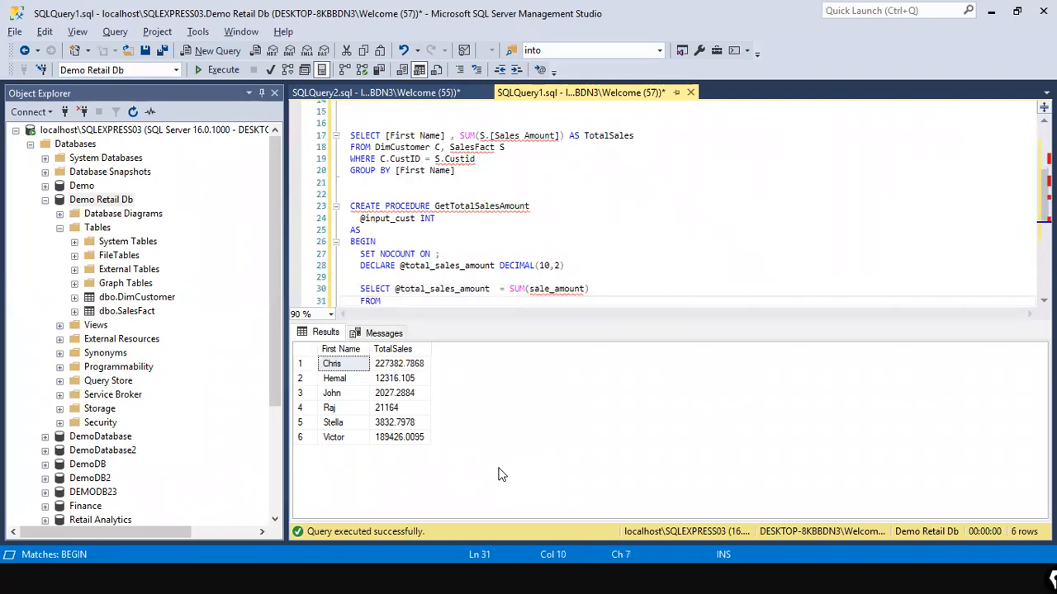
text( SalesFact)
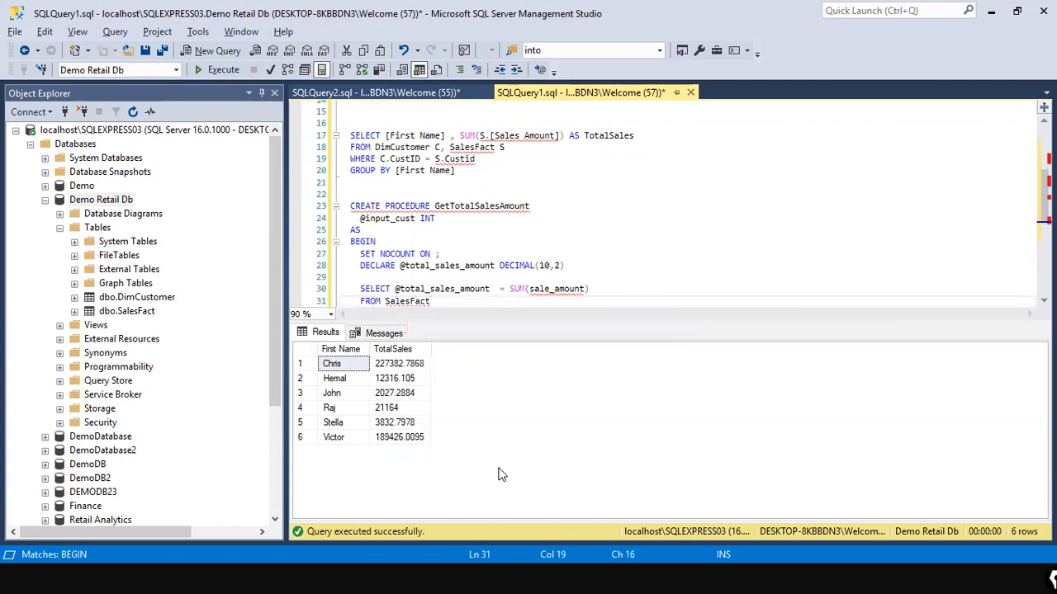
key(Return)
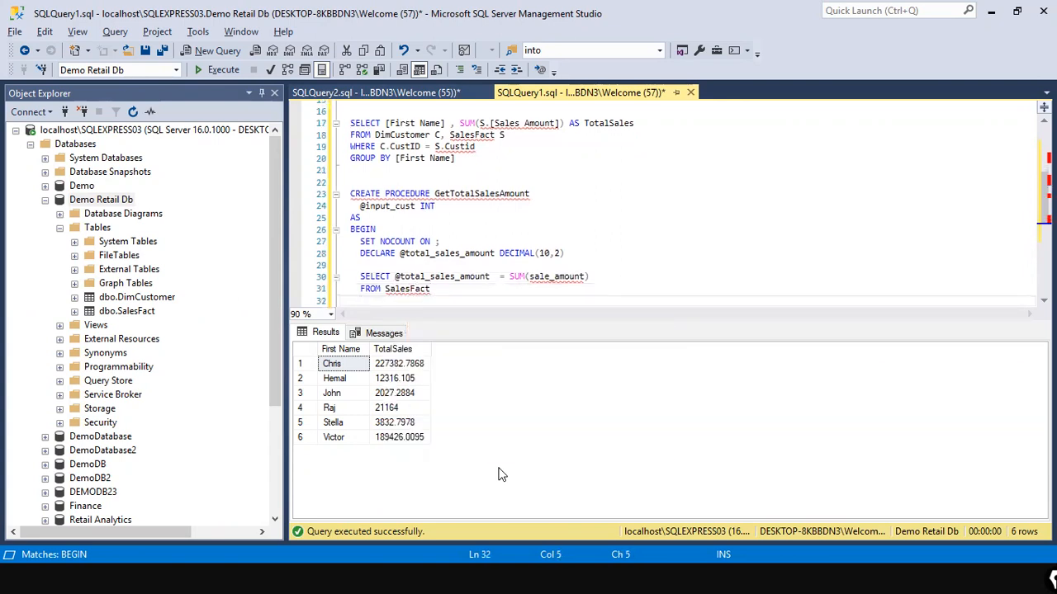
text(WHERE C.)
Replace the procedure's FROM and unfinished WHERE lines with WHERE C.CustID = S.Custid and GROUP BY [First Name] from the query above.
click(520, 148)
drag(520, 148, 341, 147)
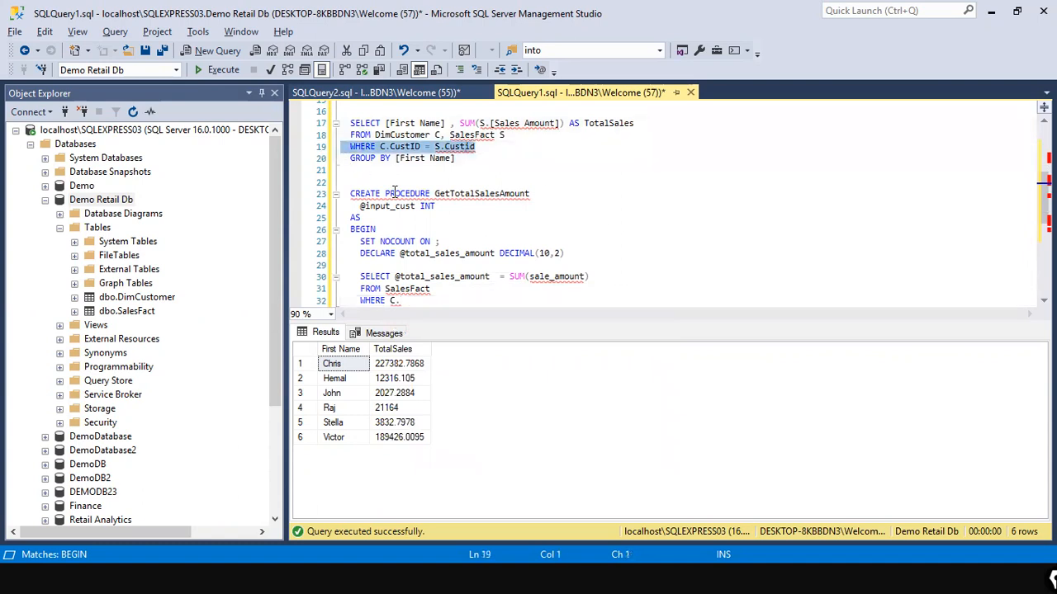
drag(426, 300, 362, 302)
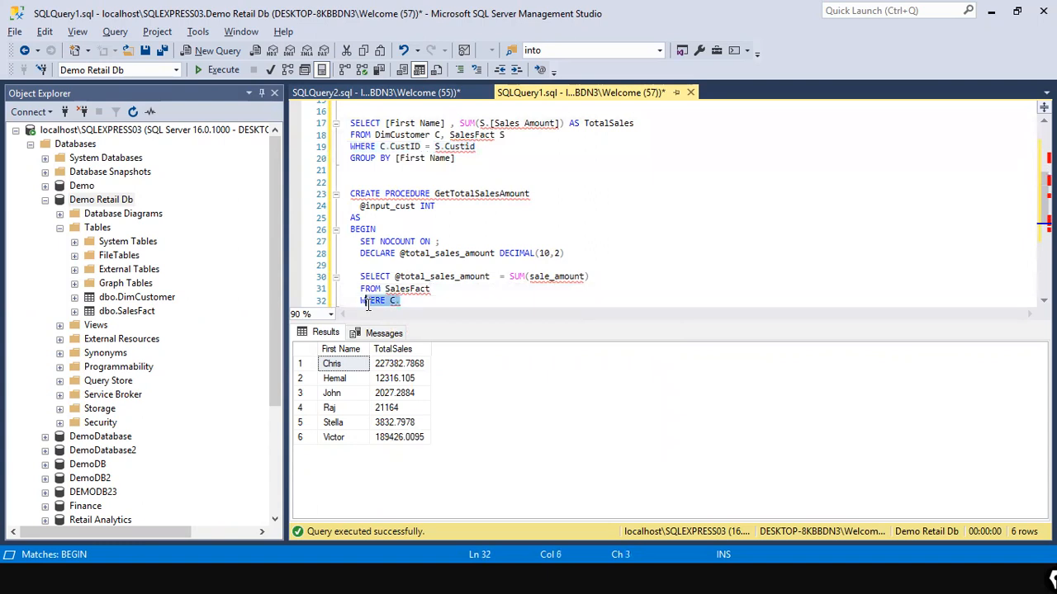
drag(469, 159, 350, 147)
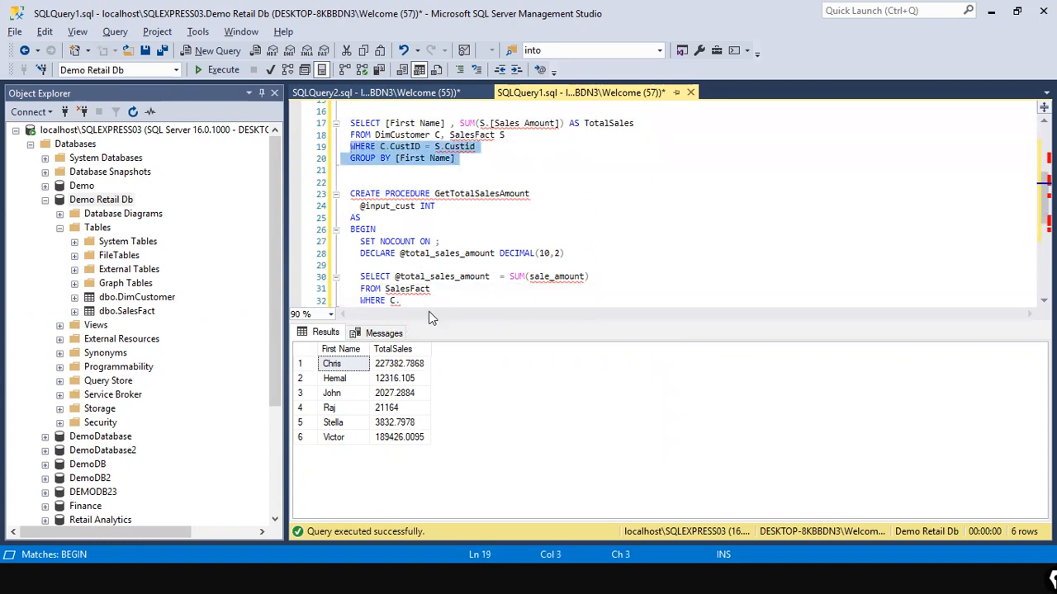
click(434, 289)
drag(400, 301, 342, 285)
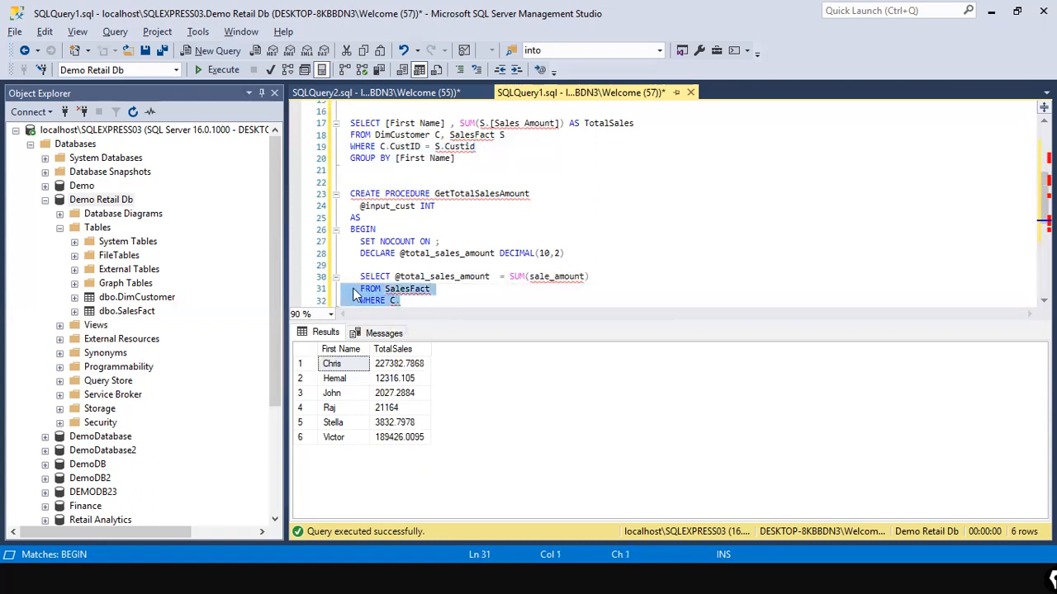
key(ctrl+v)
Indent the pasted WHERE and GROUP BY lines to align with the procedure's SELECT line.
click(734, 277)
key(Down)
key(Home)
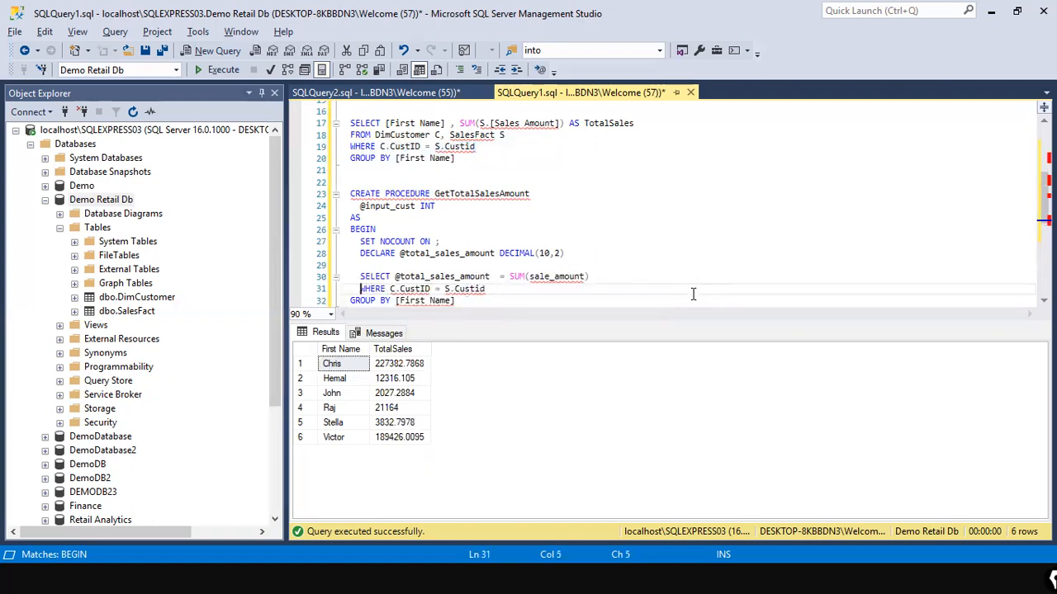
key(Down)
key(Home)
key(BackSpace)
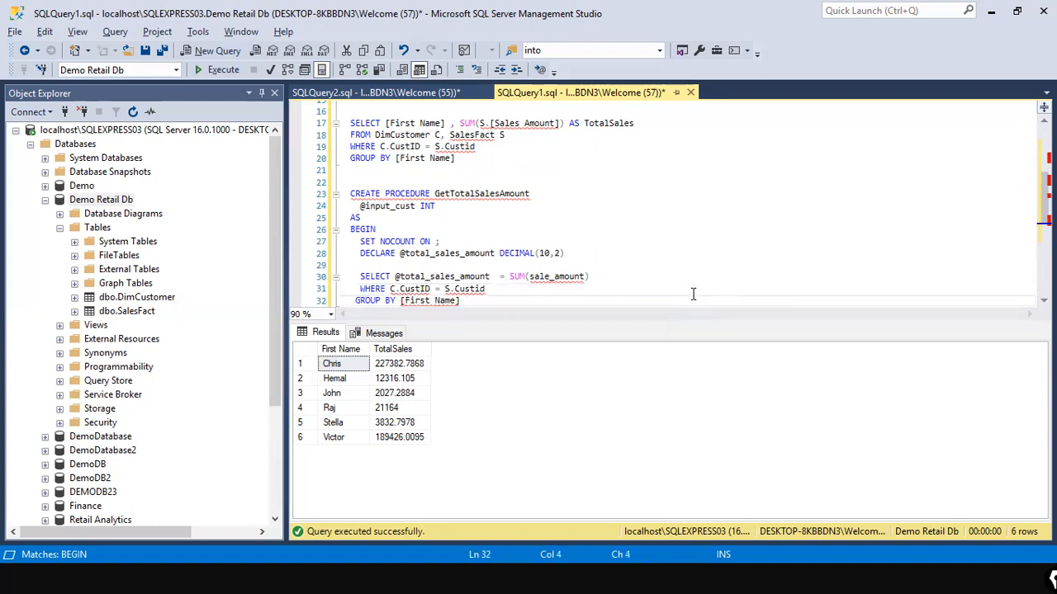
Insert the line FROM SalesFact between the procedure's SELECT and WHERE lines.
key(Up)
key(Up)
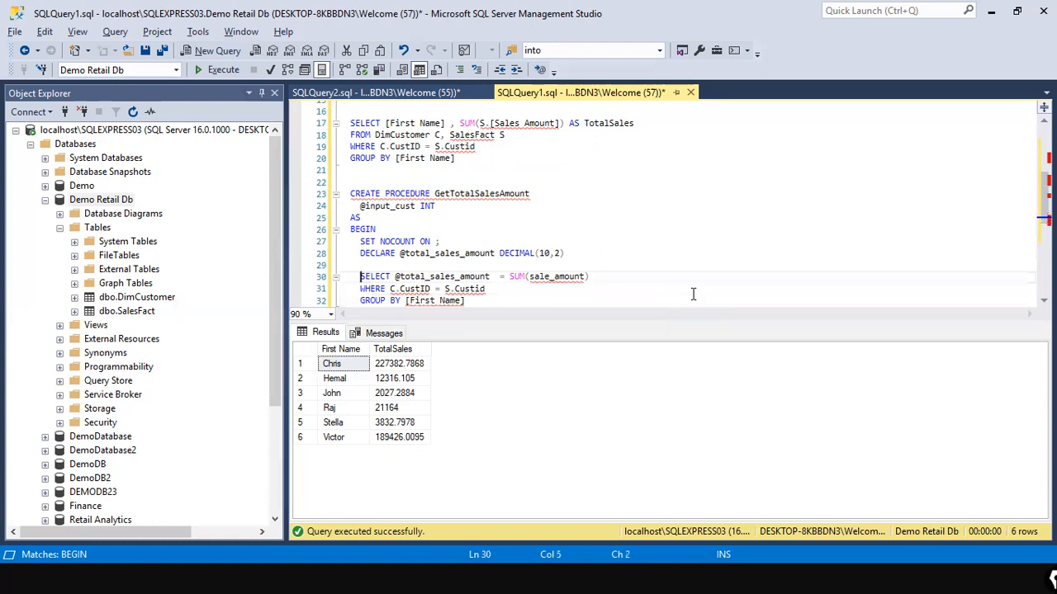
key(End)
key(Return)
text(FR)
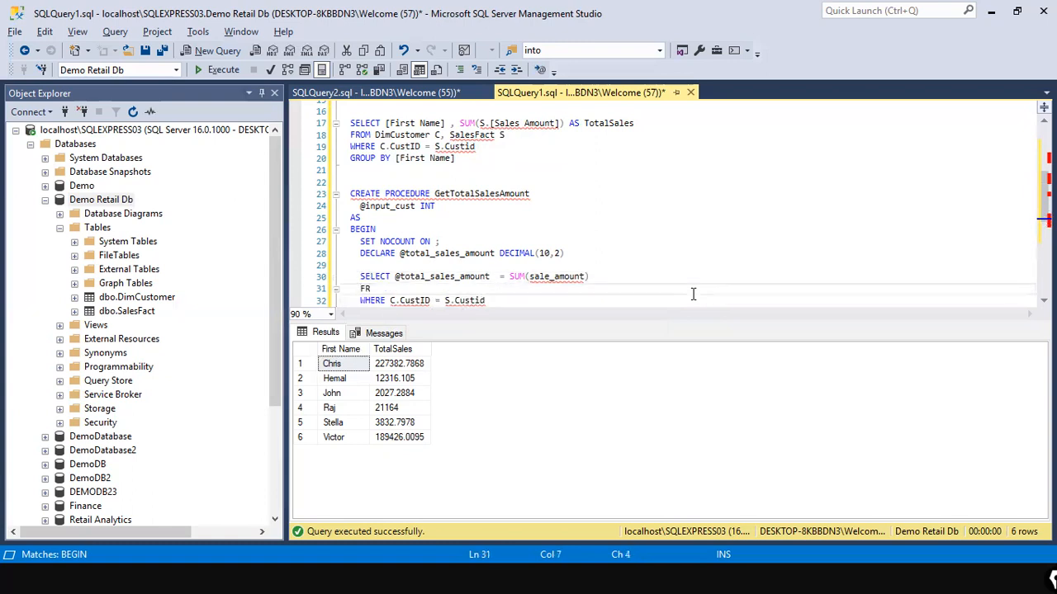
text(OM SalesFac)
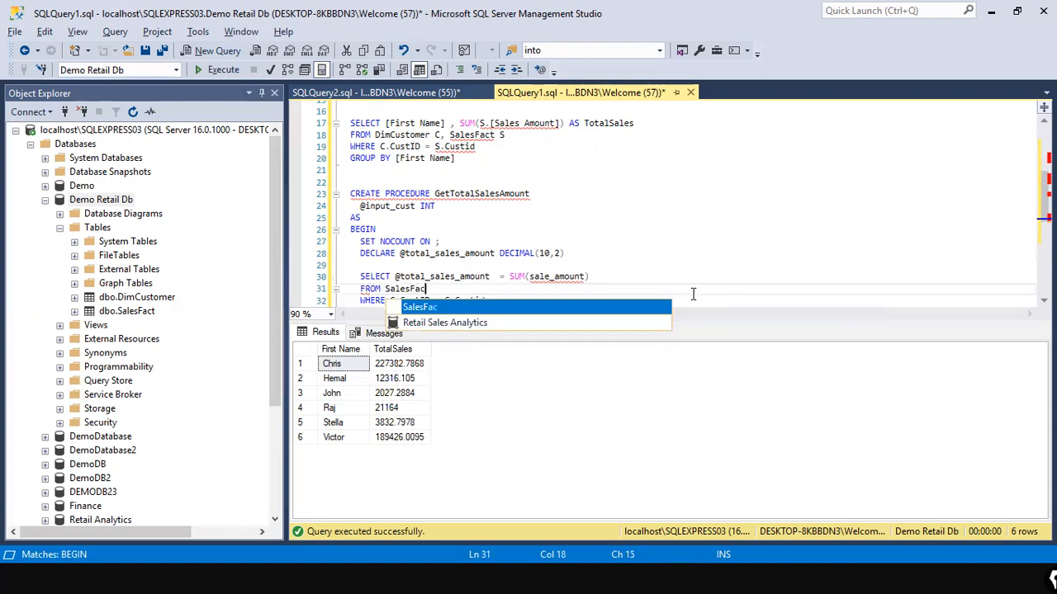
text(t)
key(Escape)
Replace sale_amount inside the procedure's SUM function with [Sales Amount.
key(Down)
key(Down)
key(Down)
key(Down)
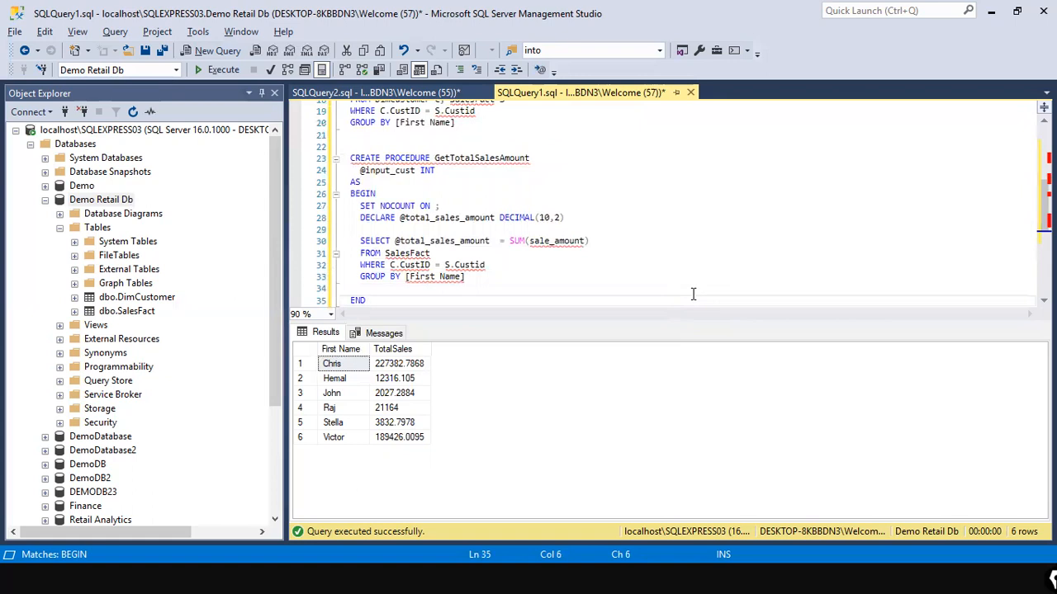
key(Up)
key(Up)
key(Up)
key(Up)
key(Up)
key(ctrl+Right)
key(ctrl+Right)
key(ctrl+Right)
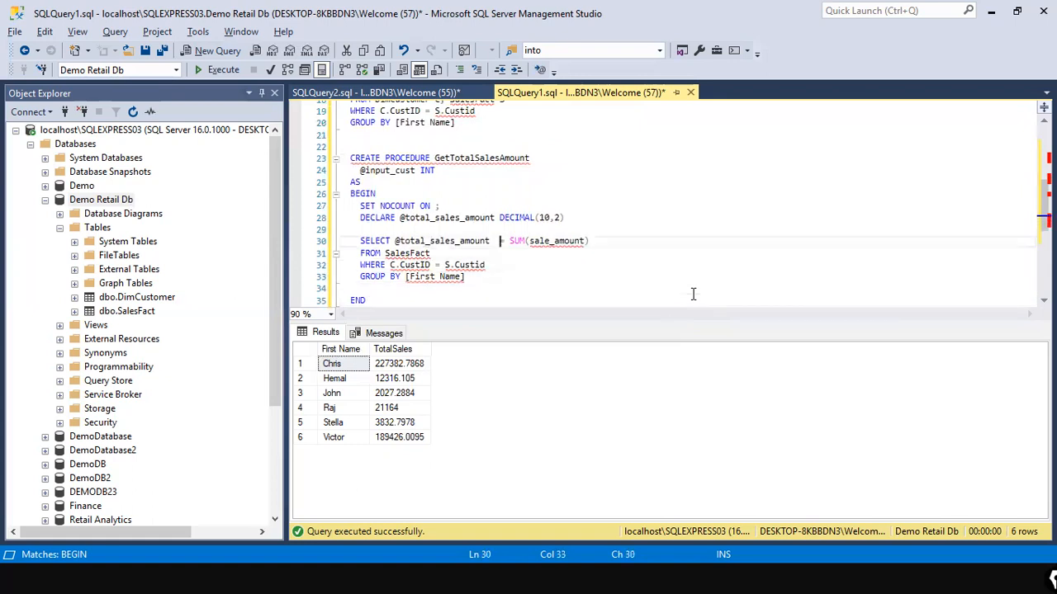
key(ctrl+shift+Right)
key(ctrl+shift+Right)
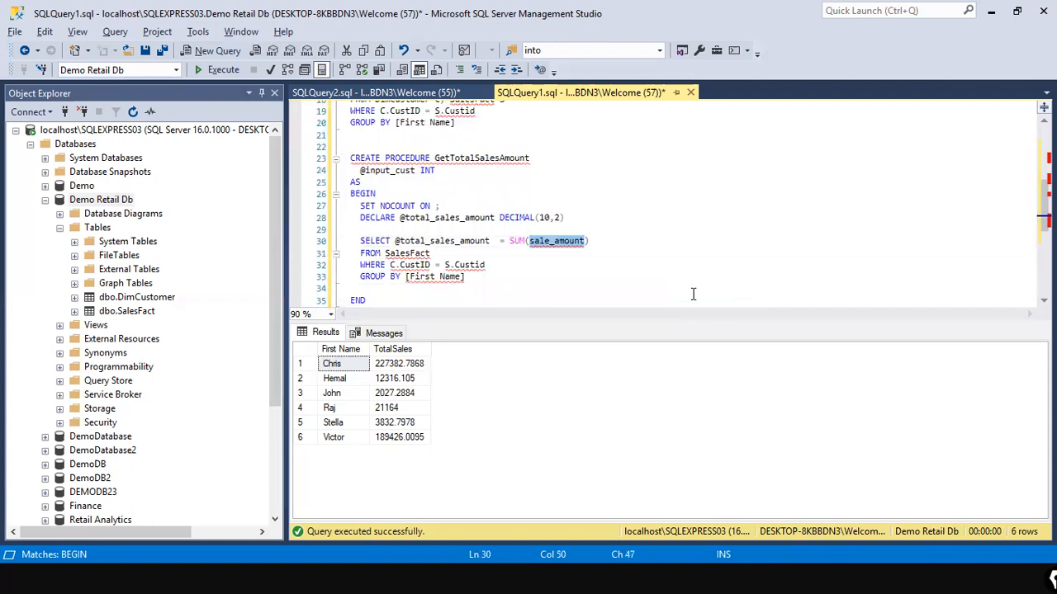
text([Sales Amount)
Prefix the summed column with the alias S. and append a closing parenthesis to the line.
key(Left)
key(Left)
key(Left)
key(Left)
key(Left)
key(Left)
key(Left)
key(Left)
key(Left)
key(Left)
key(Left)
key(Left)
key(Left)
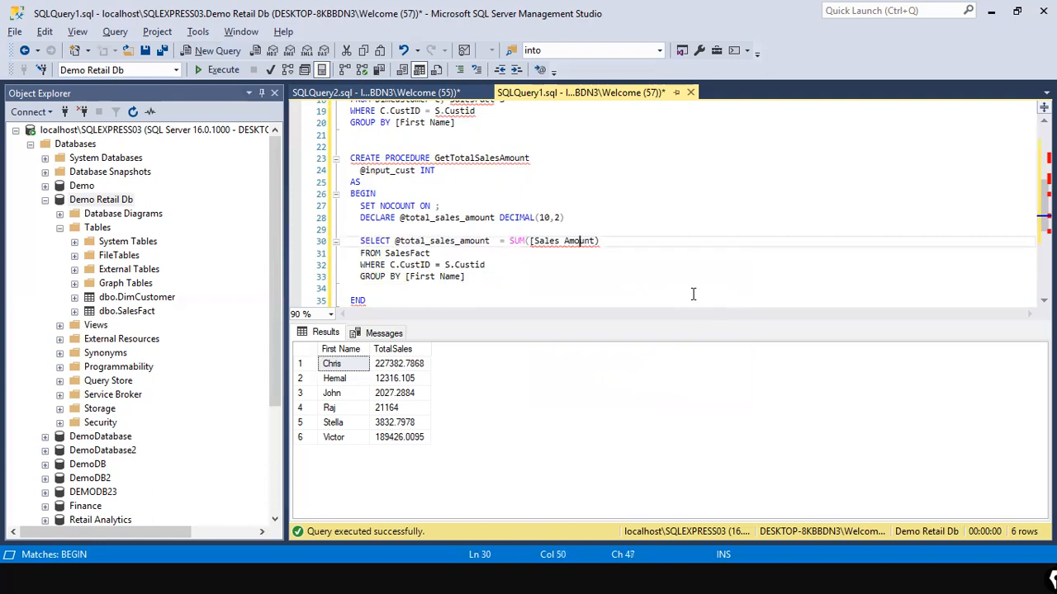
text(S.)
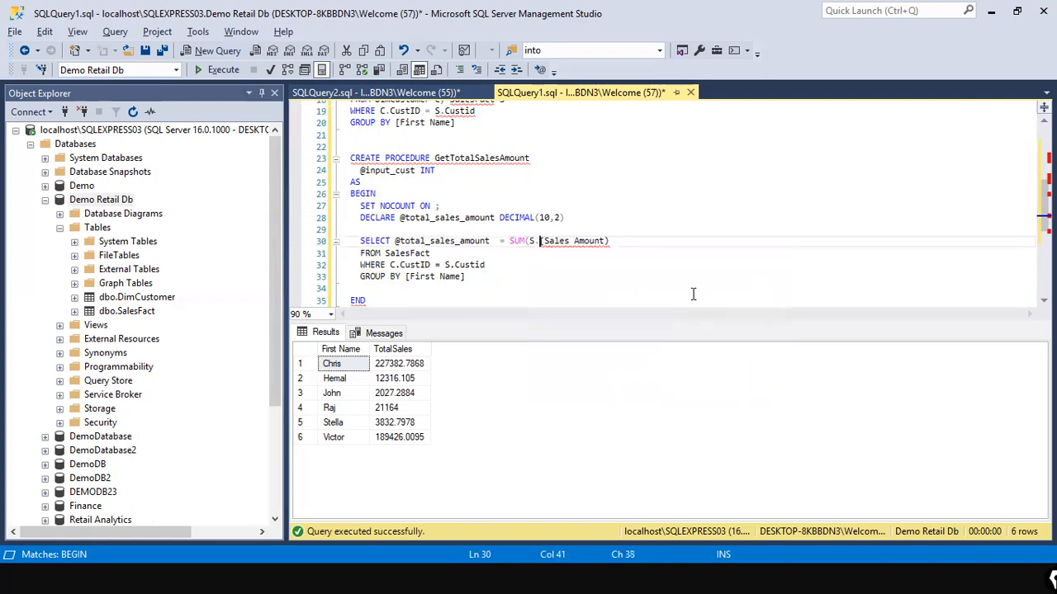
key(End)
text())
key(Left)
key(Left)
key(Left)
key(Left)
key(Left)
key(Left)
key(Left)
key(Left)
key(Left)
key(Left)
key(Left)
key(Left)
key(Left)
key(Left)
key(Left)
key(Left)
key(Left)
key(Left)
key(Left)
key(Left)
key(Down)
key(Up)
key(Home)
text(C.[First)
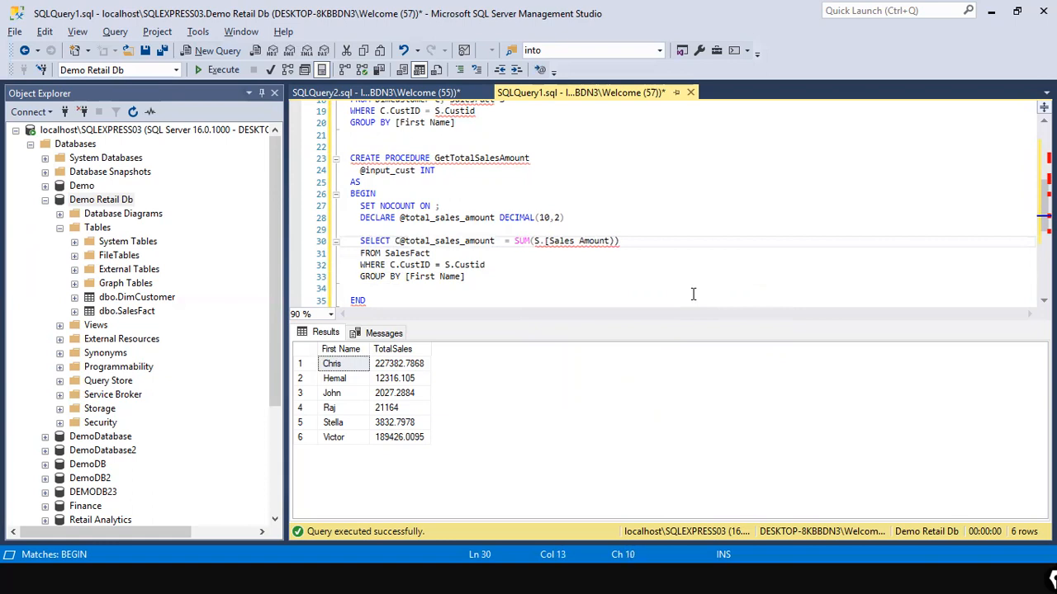
text( Name])
Add an opening square bracket before the column reference so that it reads [C.First Name].
key(Left)
key(Left)
key(Left)
key(Left)
key(Left)
key(Left)
key(Left)
key(Left)
key(Left)
key(Left)
key(Left)
key(Left)
key(Left)
text([)
key(Escape)
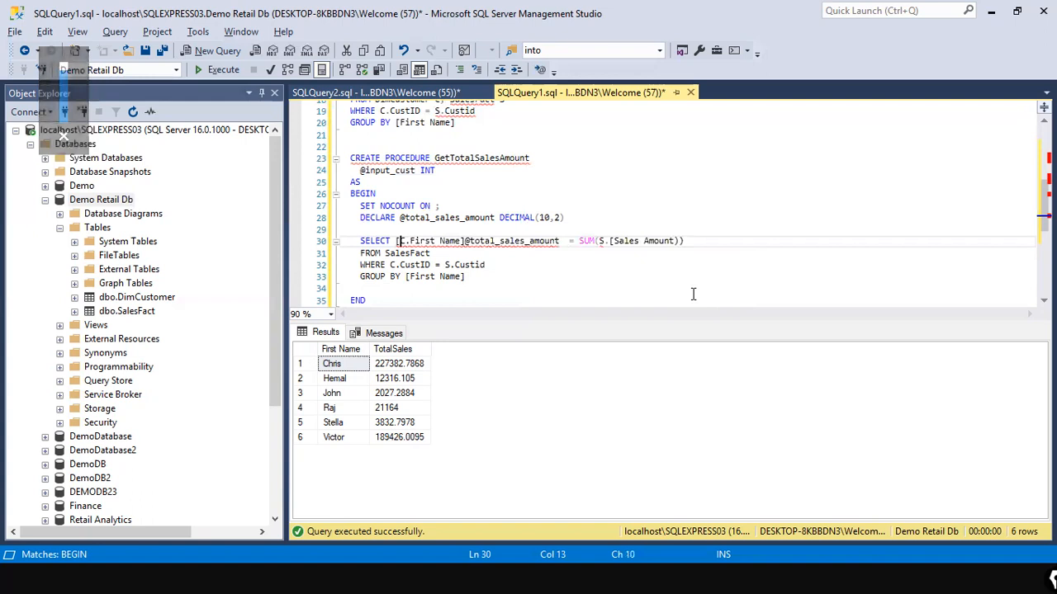
scroll(470, 227, up, 2)
scroll(471, 227, up, 1)
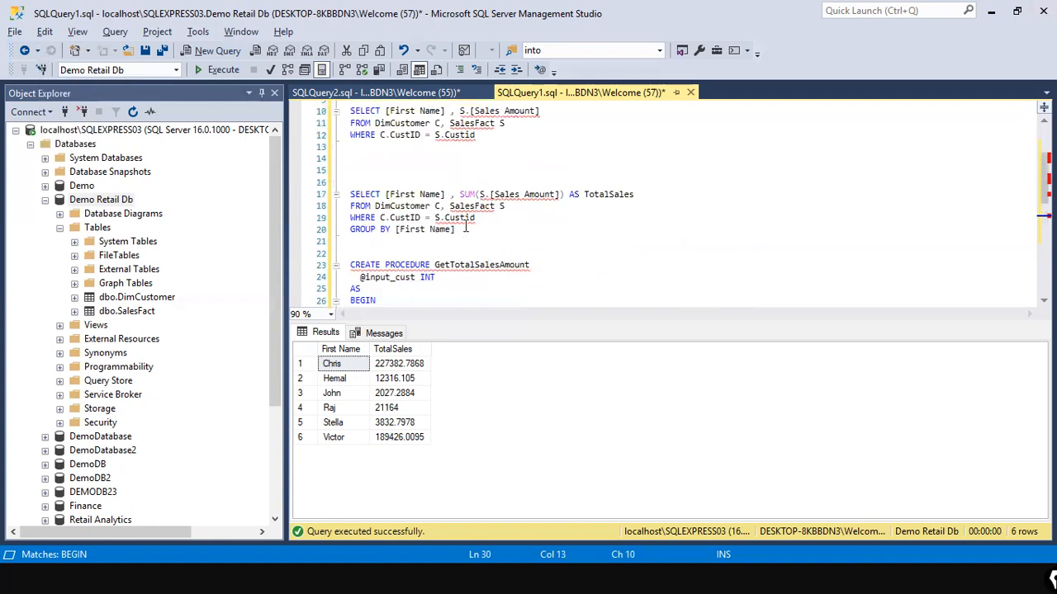
scroll(544, 231, down, 2)
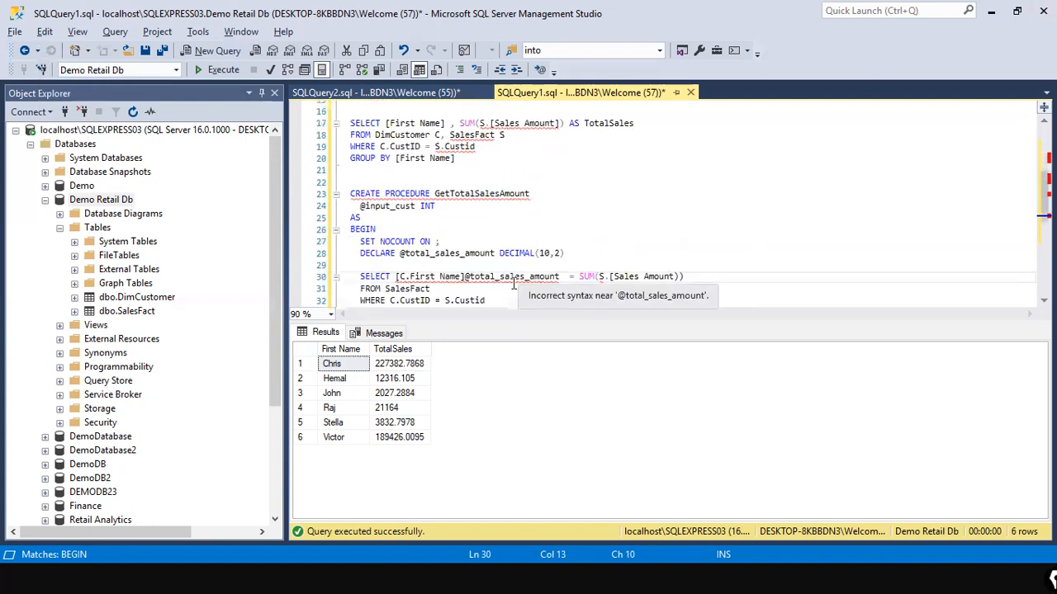
scroll(618, 264, up, 2)
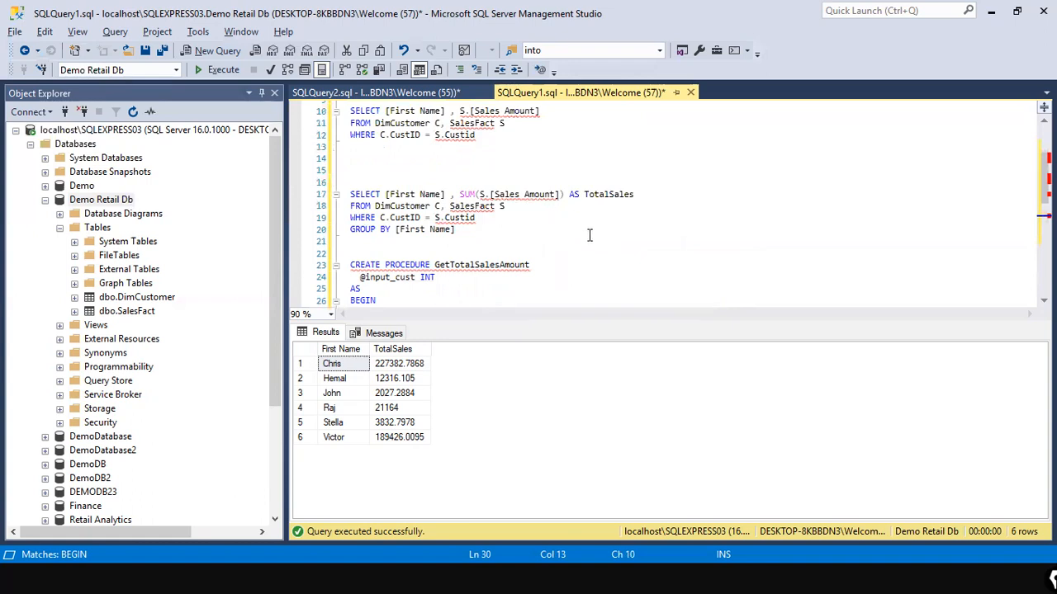
scroll(590, 234, down, 2)
click(461, 277)
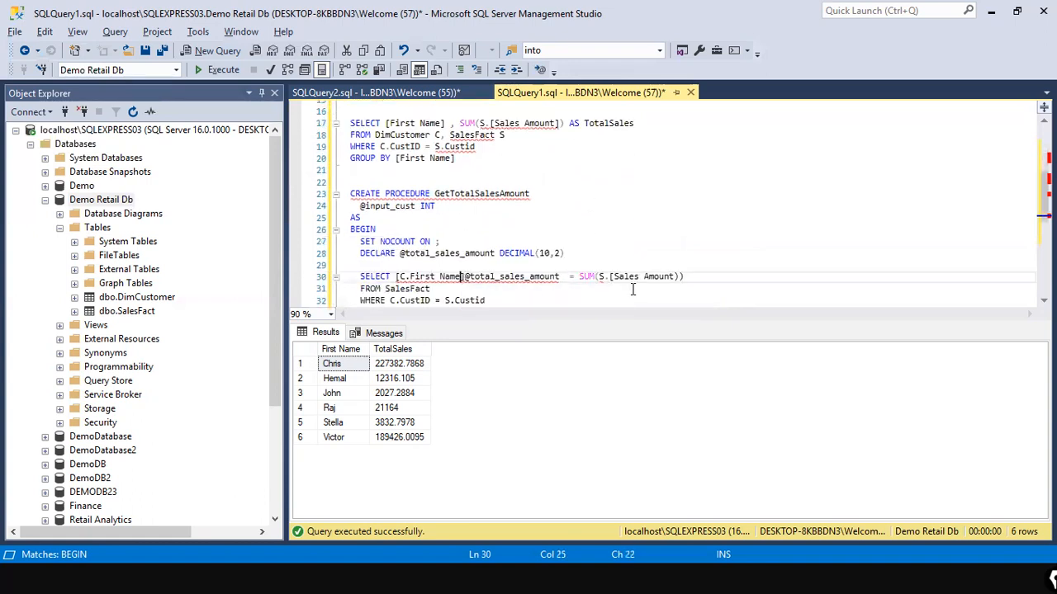
text(],)
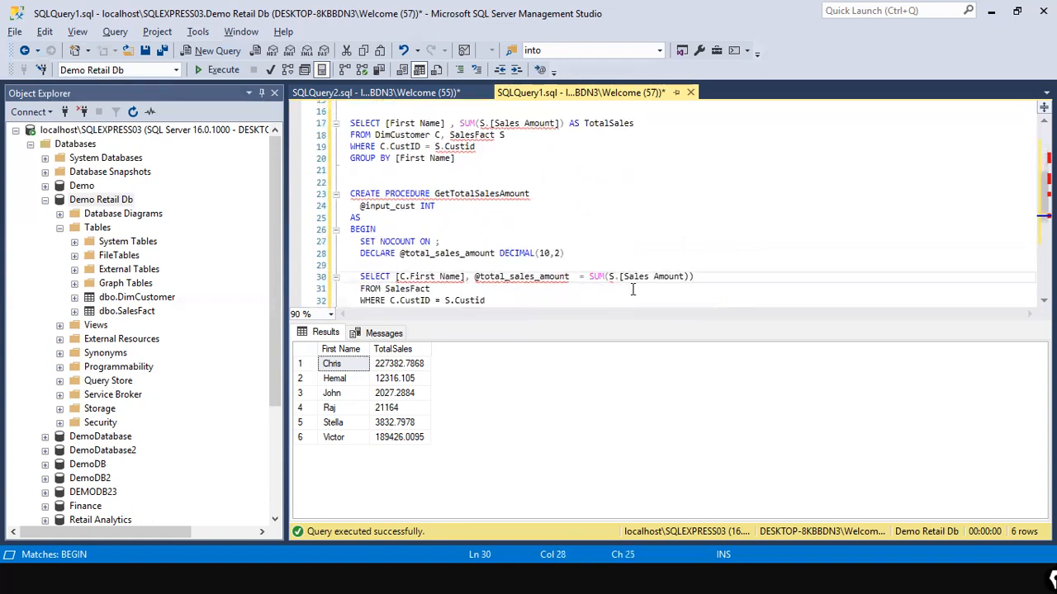
Replace the procedure's FROM line with FROM DimCustomer C, SalesFact S copied from the grouped query above.
scroll(577, 285, down, 1)
click(507, 279)
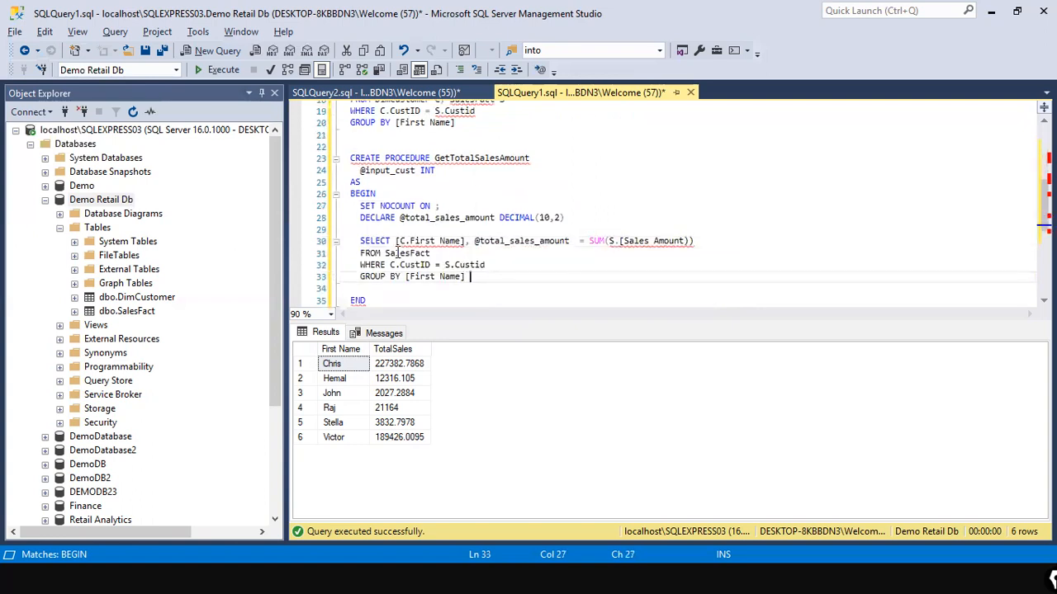
scroll(421, 211, up, 1)
drag(476, 147, 305, 161)
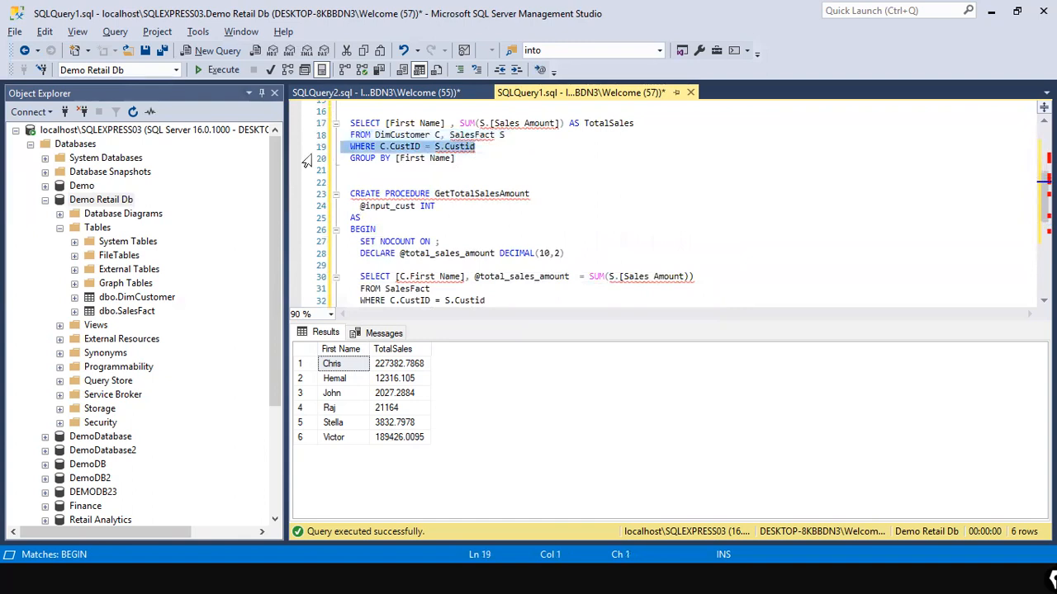
click(469, 139)
drag(511, 137, 340, 133)
key(ctrl+c)
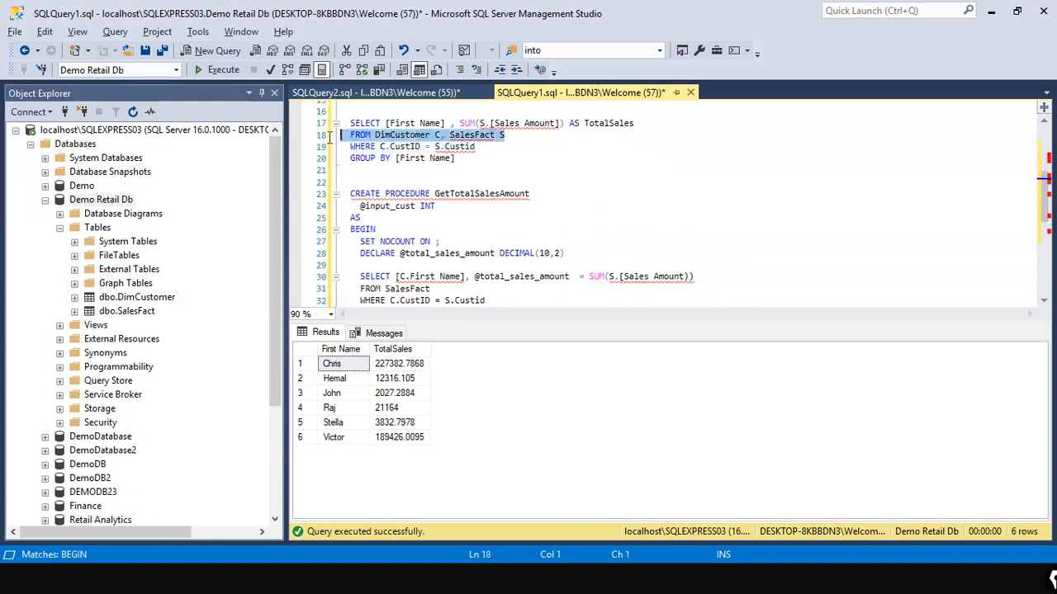
scroll(483, 260, down, 1)
drag(430, 254, 345, 254)
key(ctrl+v)
click(370, 253)
click(496, 281)
scroll(495, 283, down, 2)
scroll(495, 283, up, 1)
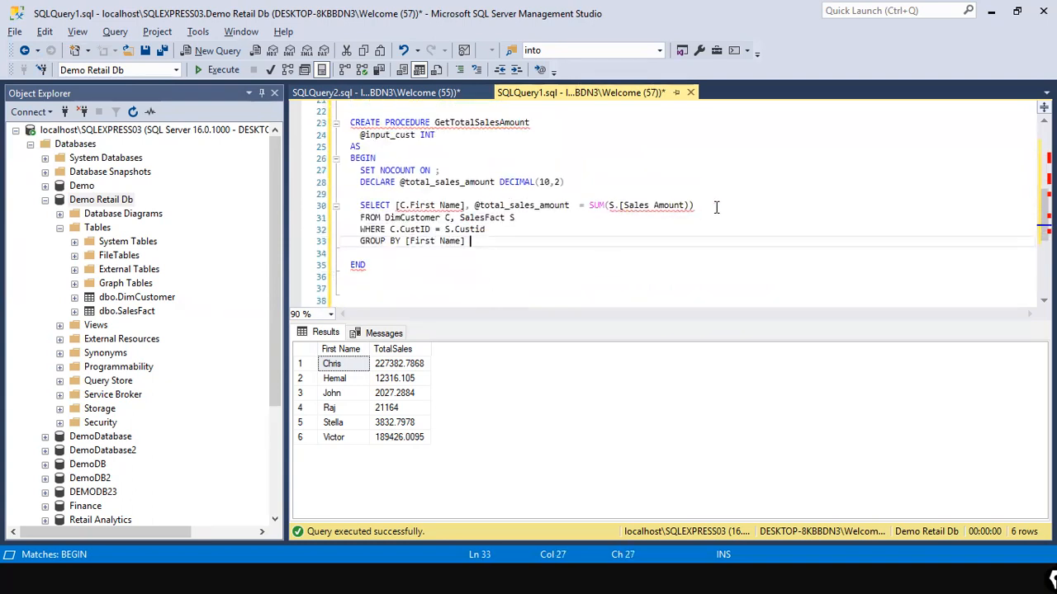
Replace the extra parenthesis after Sales Amount with a closing square bracket, giving SUM(S.[Sales Amount]).
click(685, 206)
text(])
key(Left)
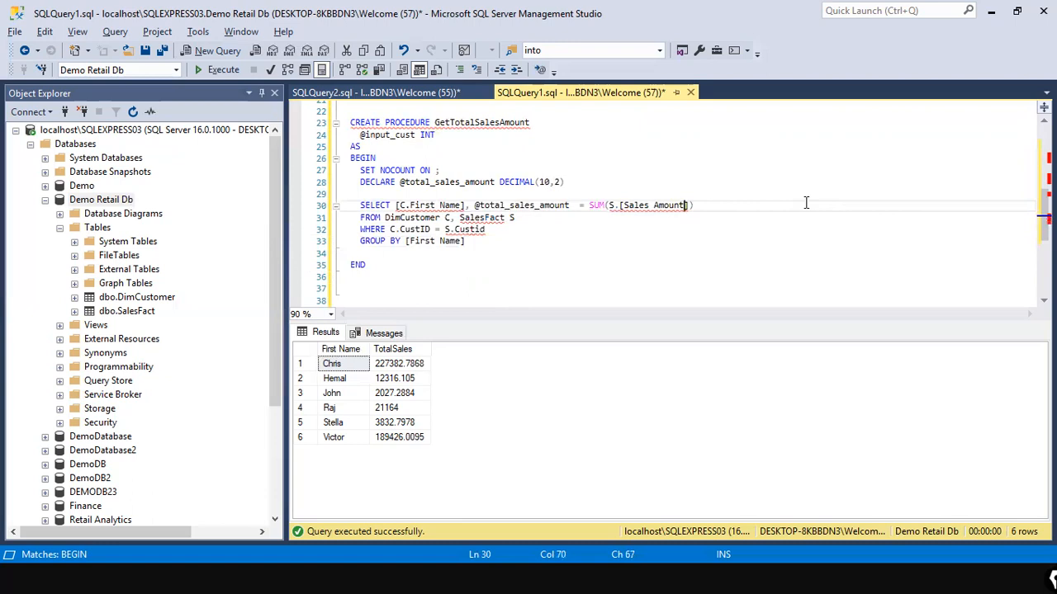
click(771, 217)
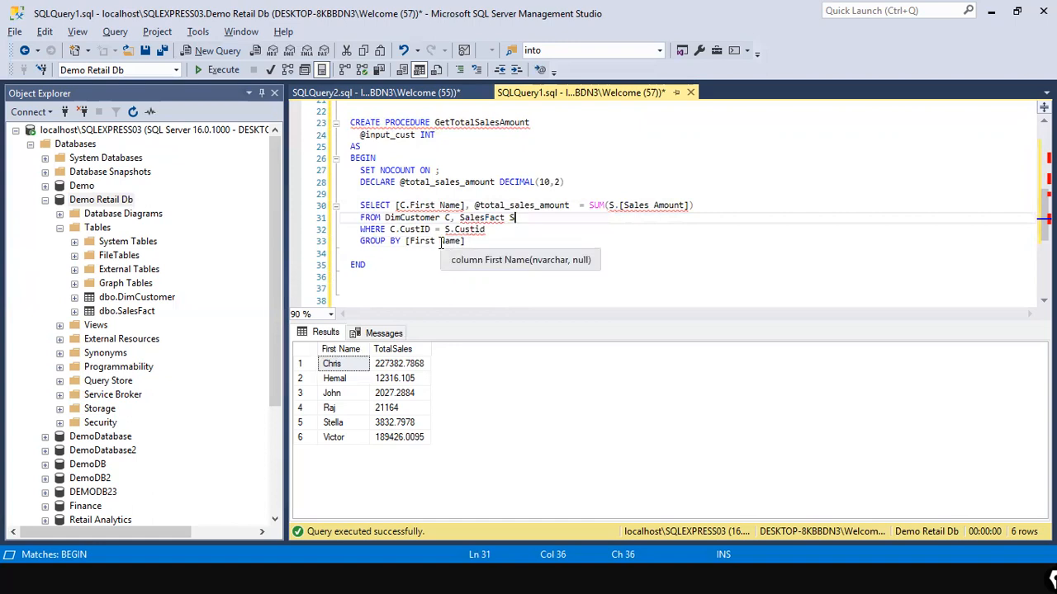
Move the C. alias outside the square brackets so the procedure's first selected column reads C.[First Name].
click(411, 206)
key(BackSpace)
key(BackSpace)
key(Left)
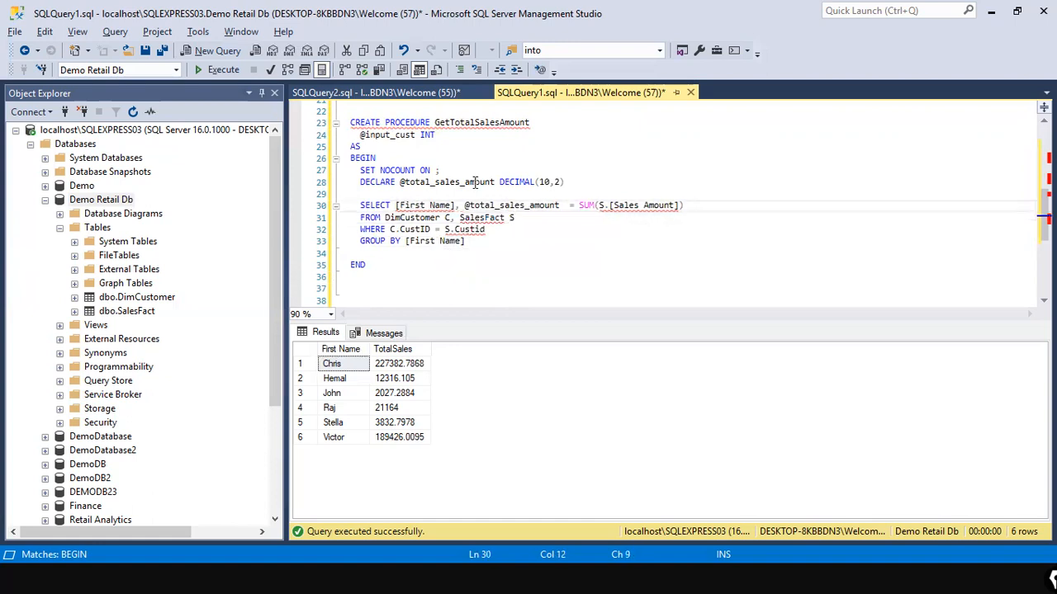
text(C.)
key(Escape)
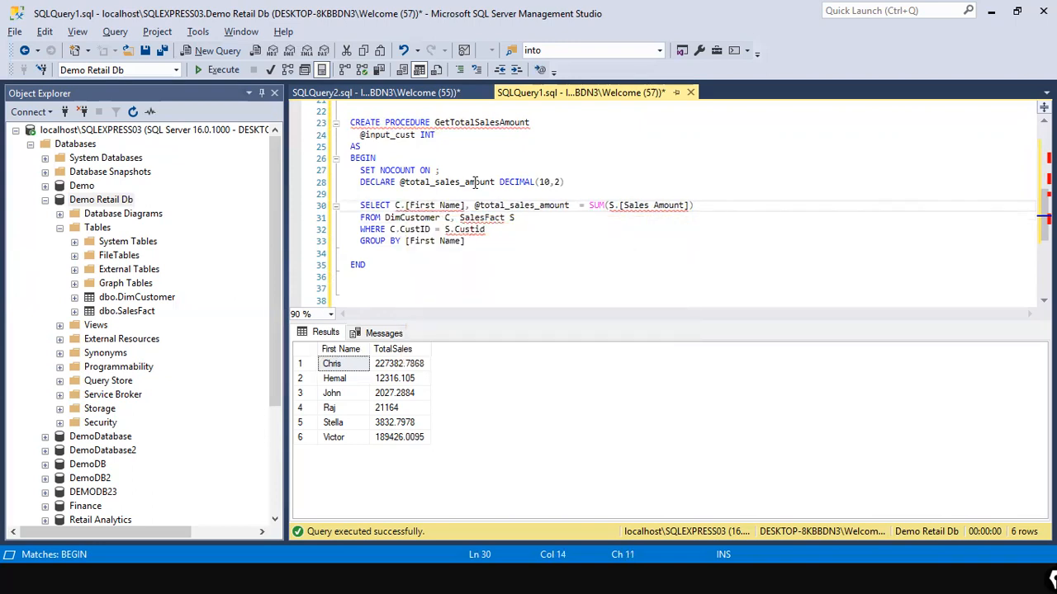
click(370, 288)
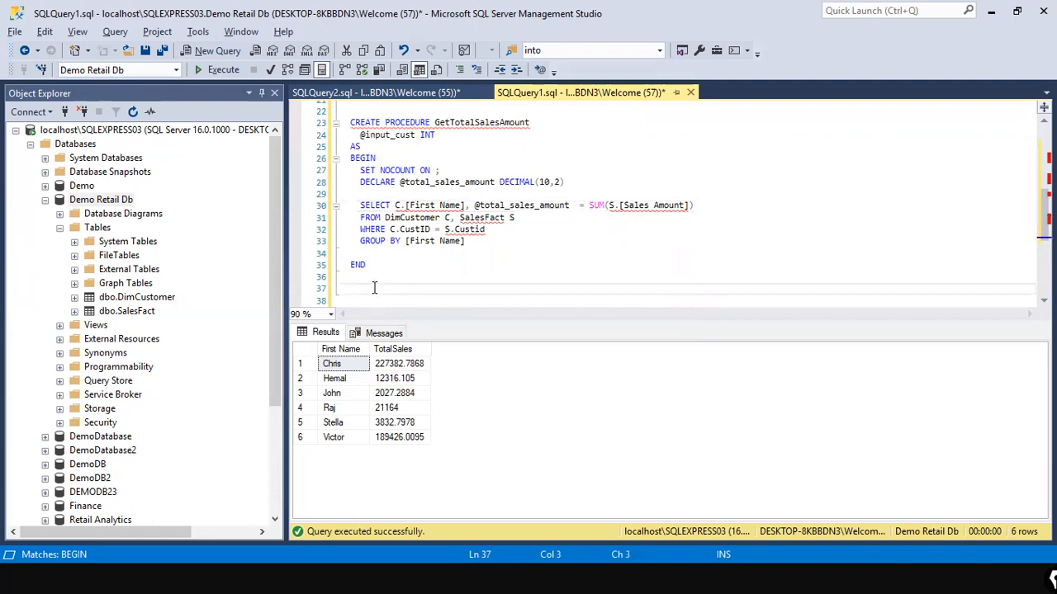
key(Up)
key(Up)
key(Up)
key(Up)
key(Up)
key(End)
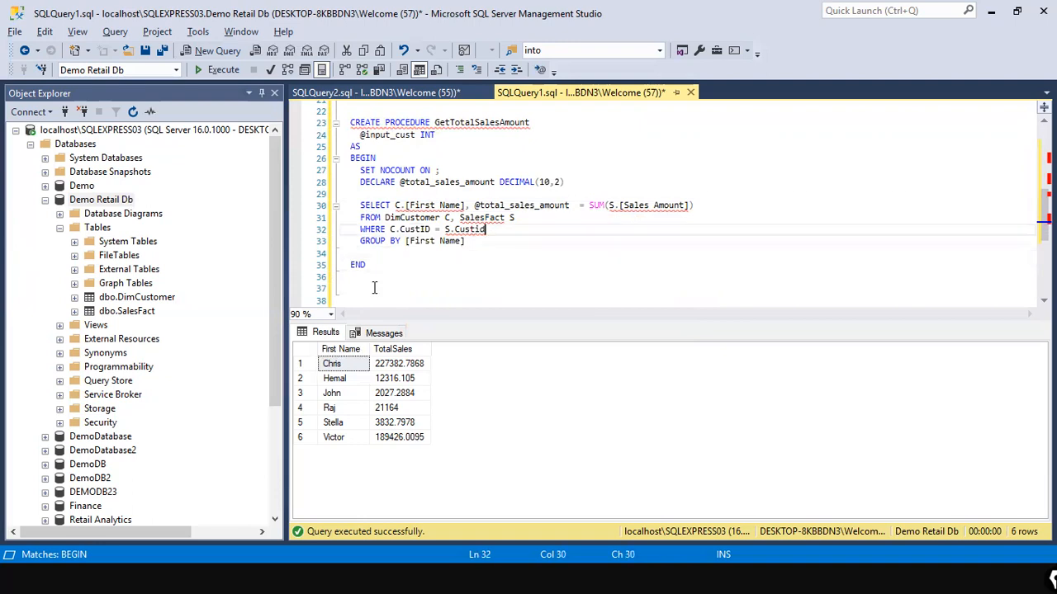
key(Return)
text(AND )
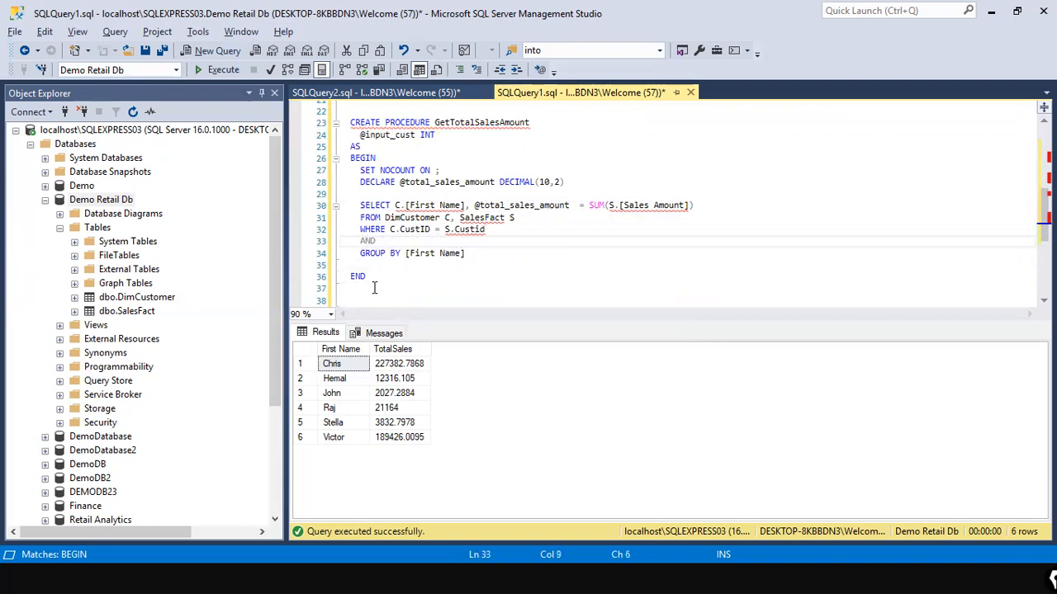
text(C.Cu)
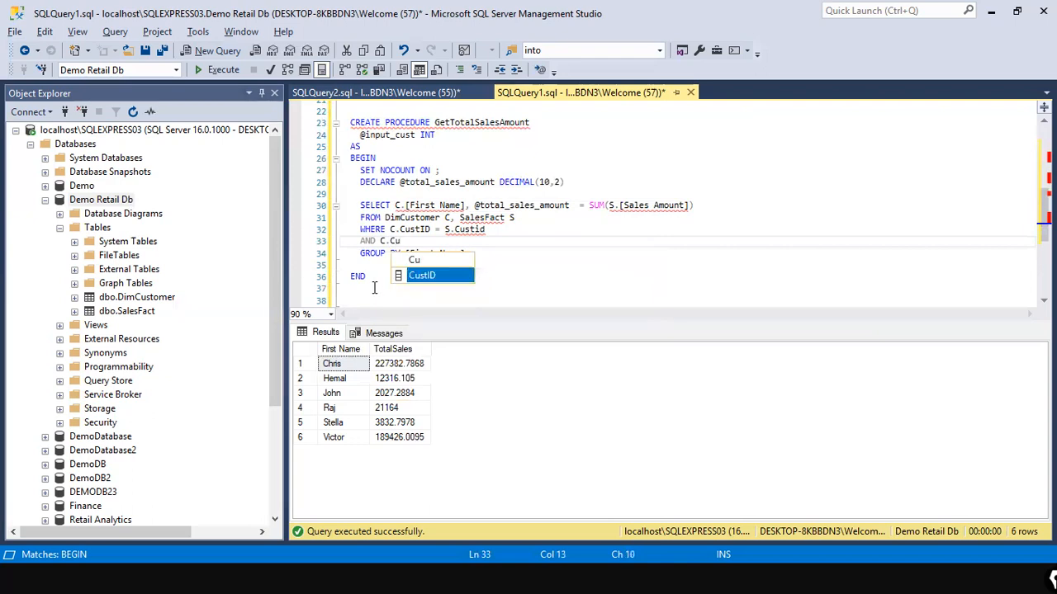
key(Tab)
text(= )
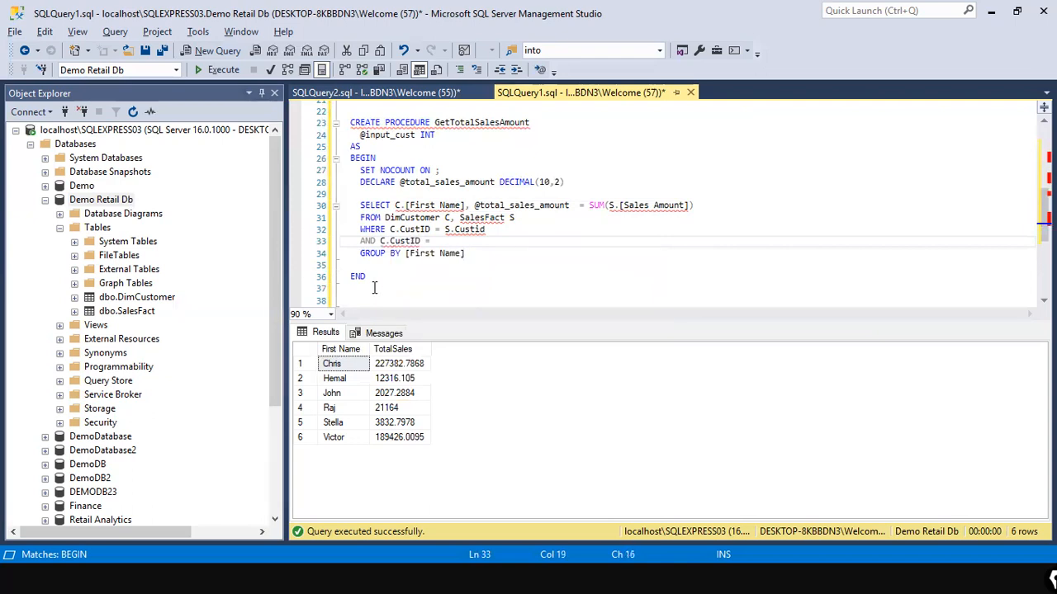
text(@input)
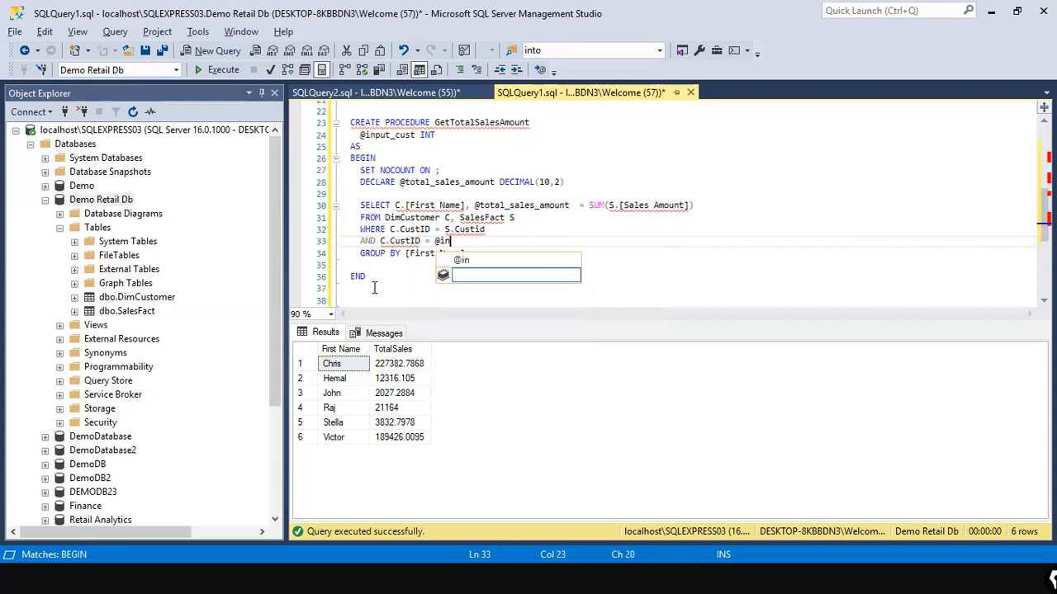
key(Tab)
key(Down)
key(Down)
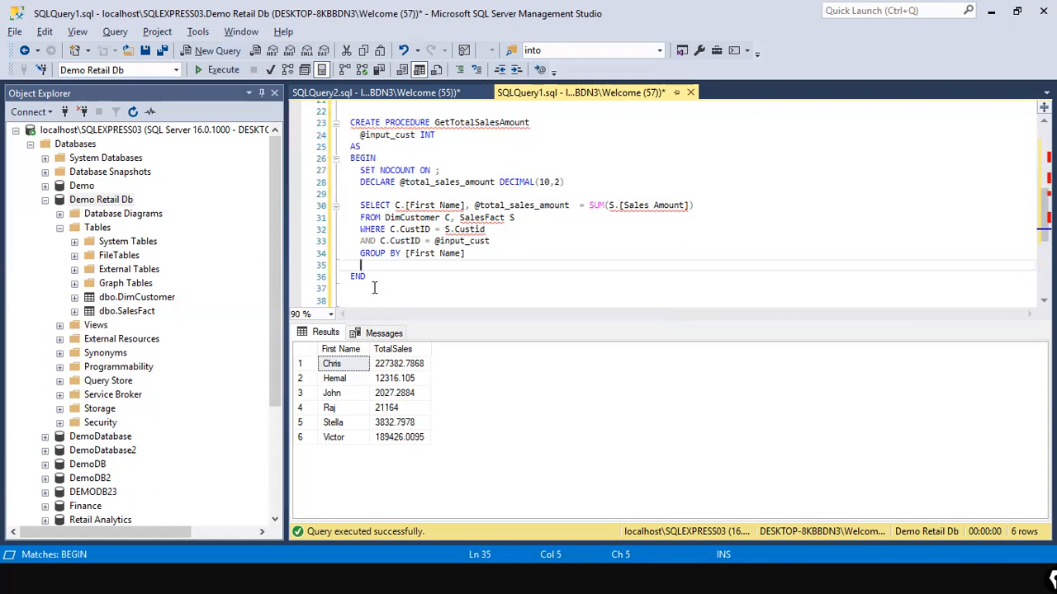
text(RETURN @total_)
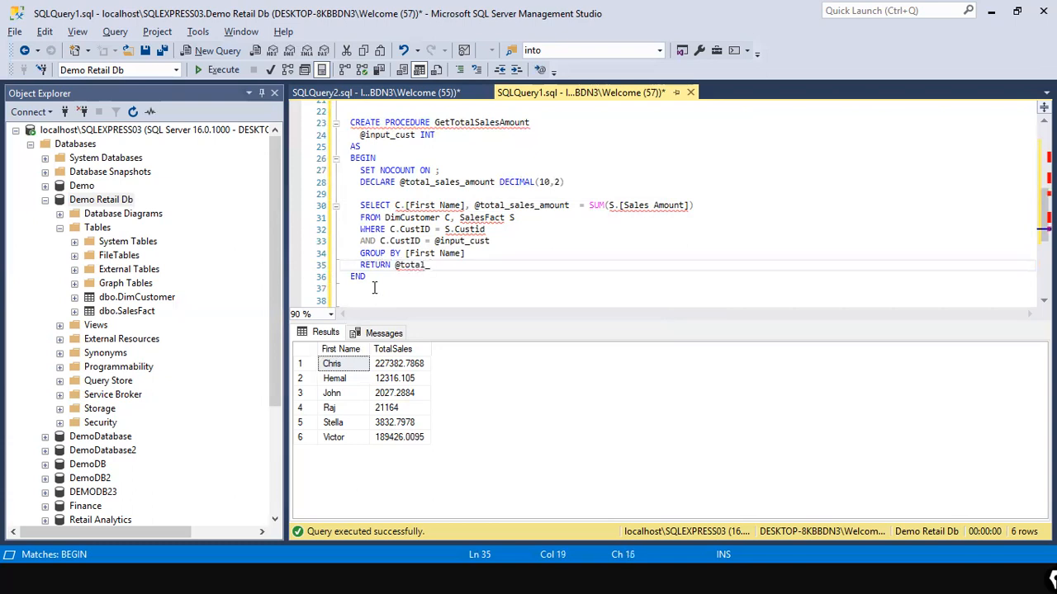
text(sales_amount)
Try to execute only the CREATE PROCEDURE GetTotalSalesAmount block, from CREATE through END.
click(429, 216)
drag(350, 288, 350, 122)
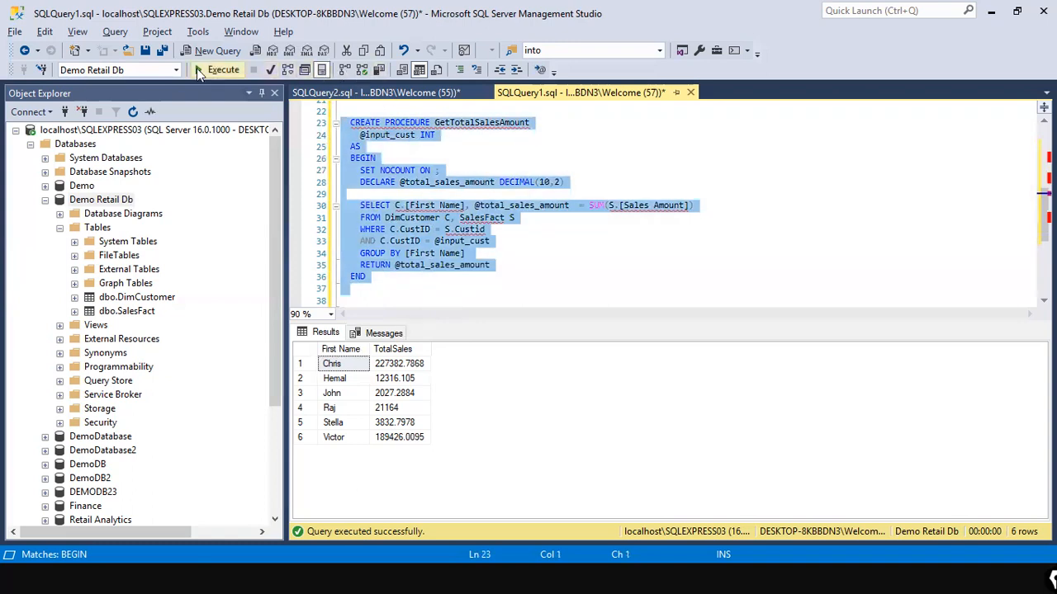
click(199, 70)
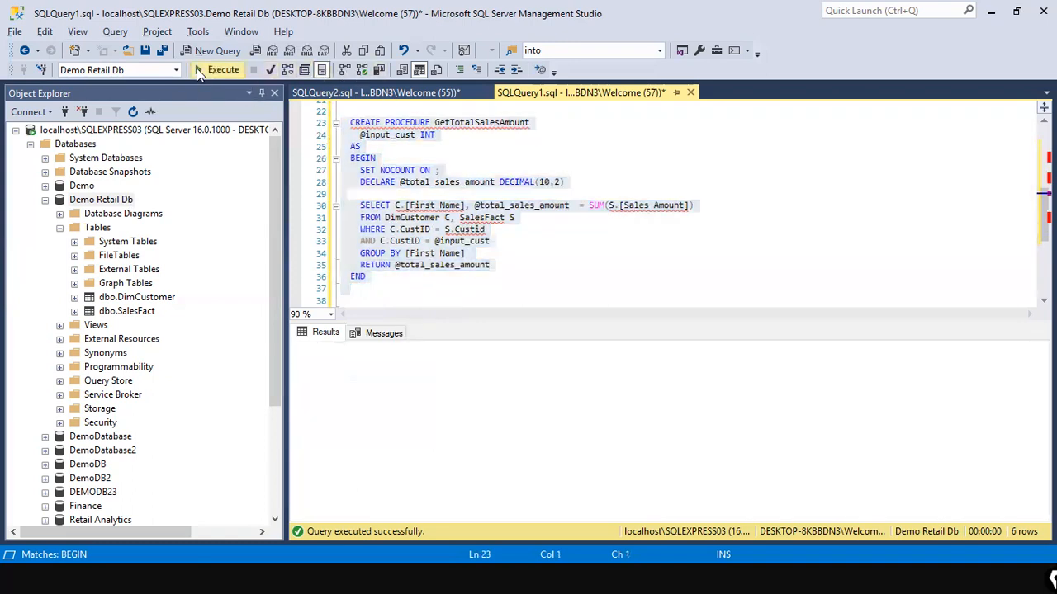
click(574, 261)
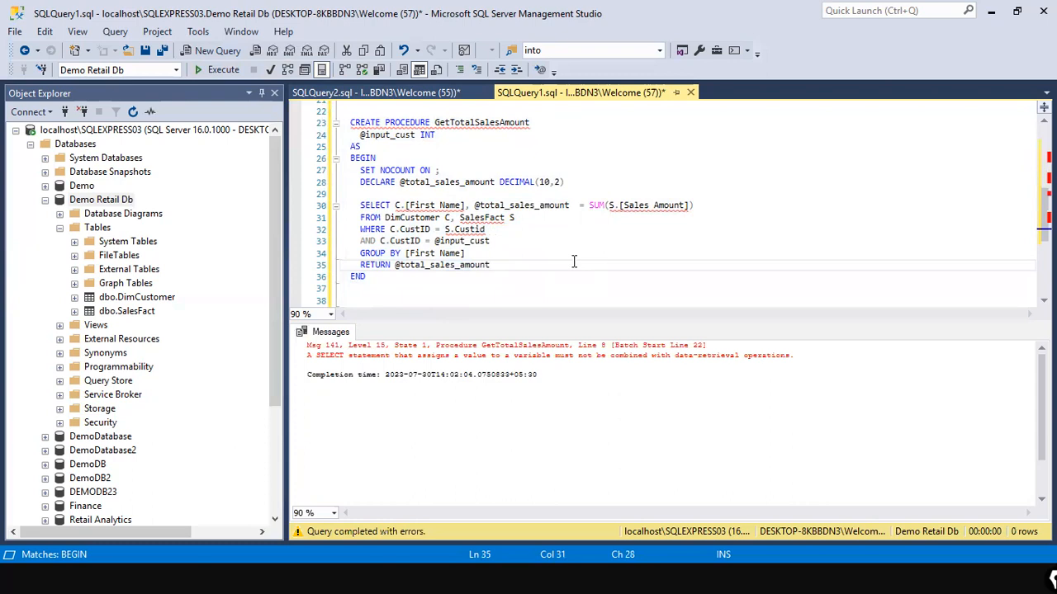
click(675, 183)
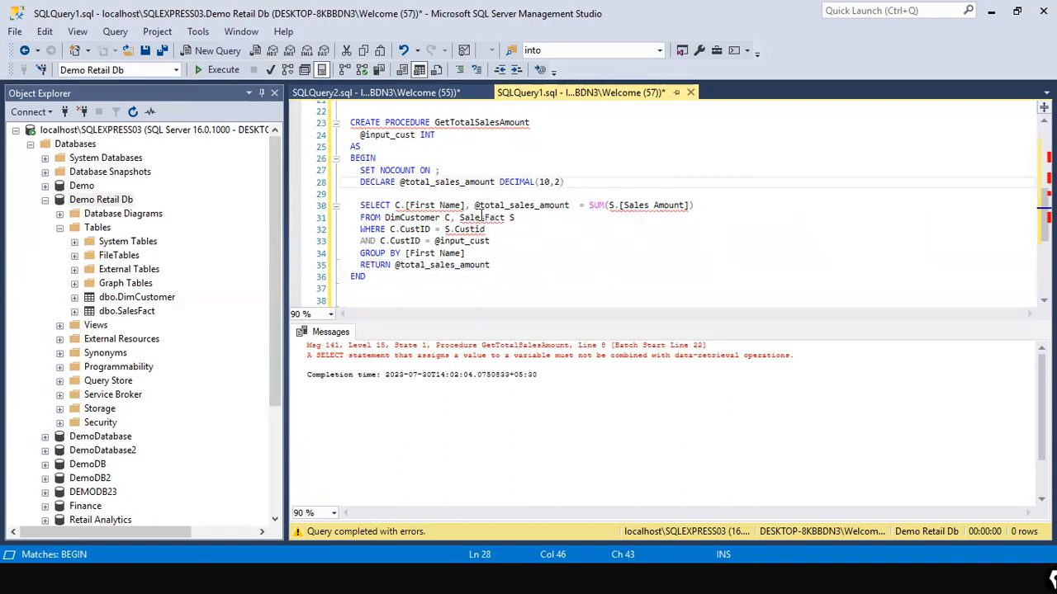
drag(474, 207, 590, 206)
key(BackSpace)
key(BackSpace)
click(515, 265)
click(487, 254)
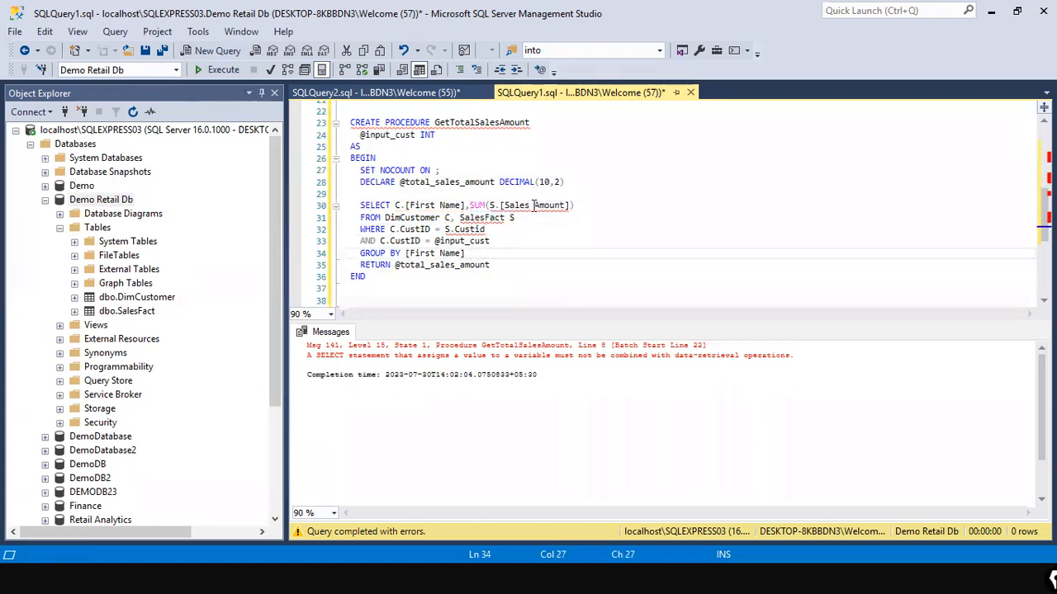
Delete and re-enter the S. alias before [Sales Amount] inside the procedure's SUM.
click(495, 206)
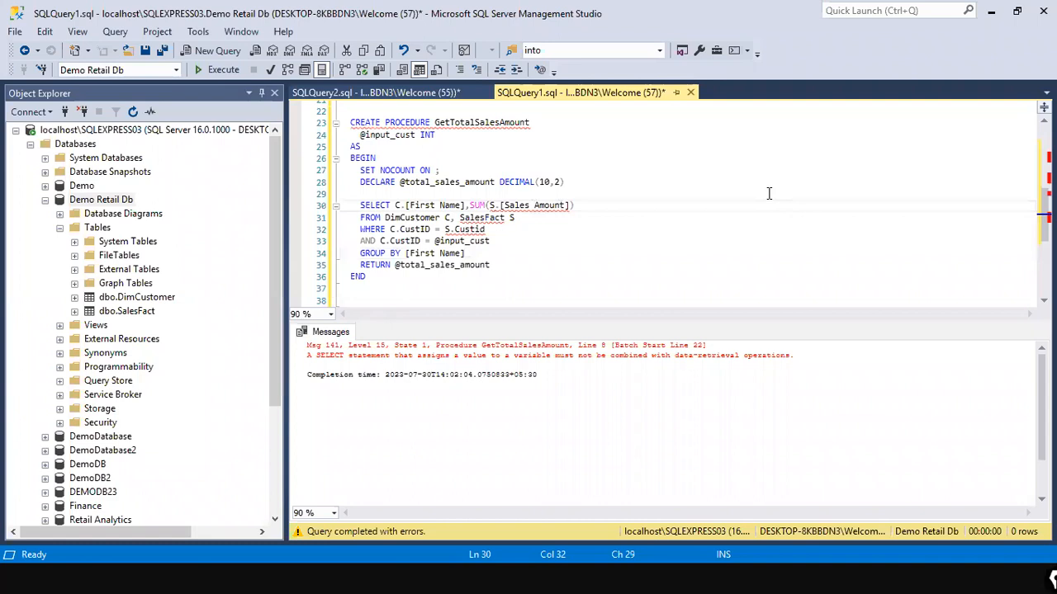
key(BackSpace)
key(Delete)
key(Left)
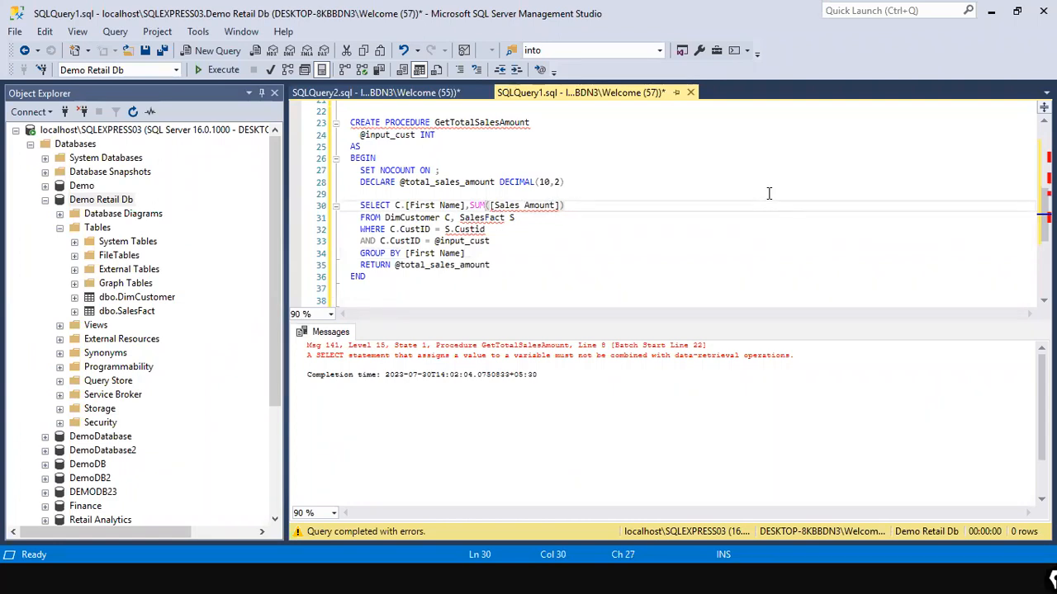
key(Right)
text(S)
key(Escape)
text(.)
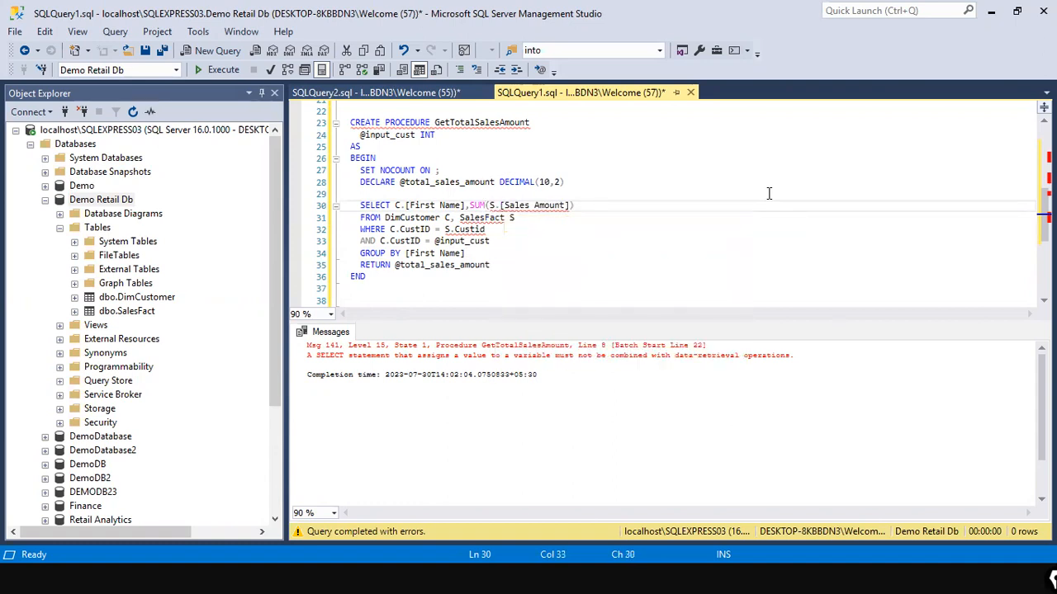
scroll(652, 225, up, 2)
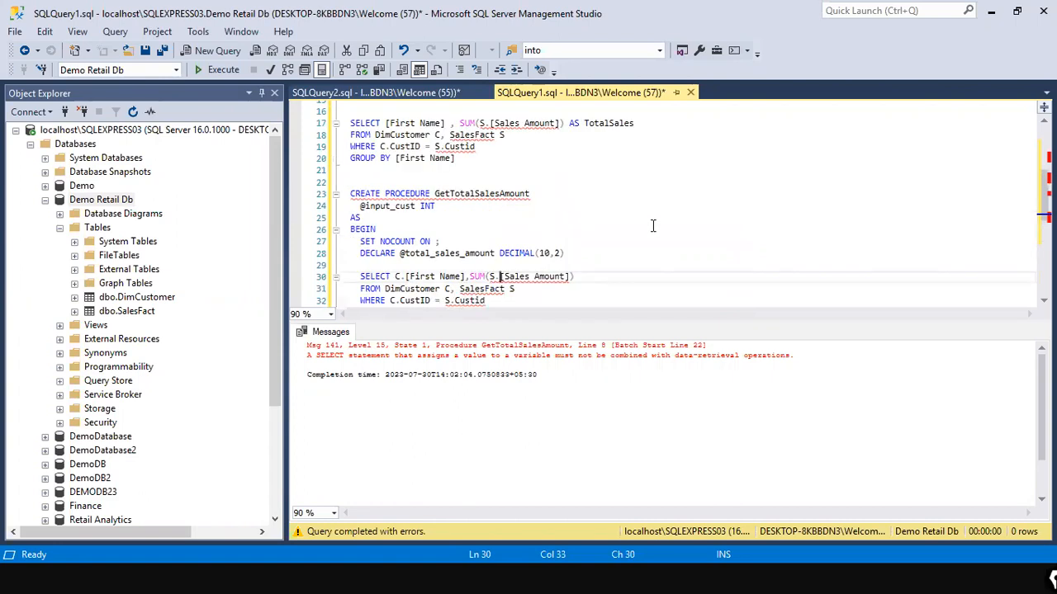
click(529, 123)
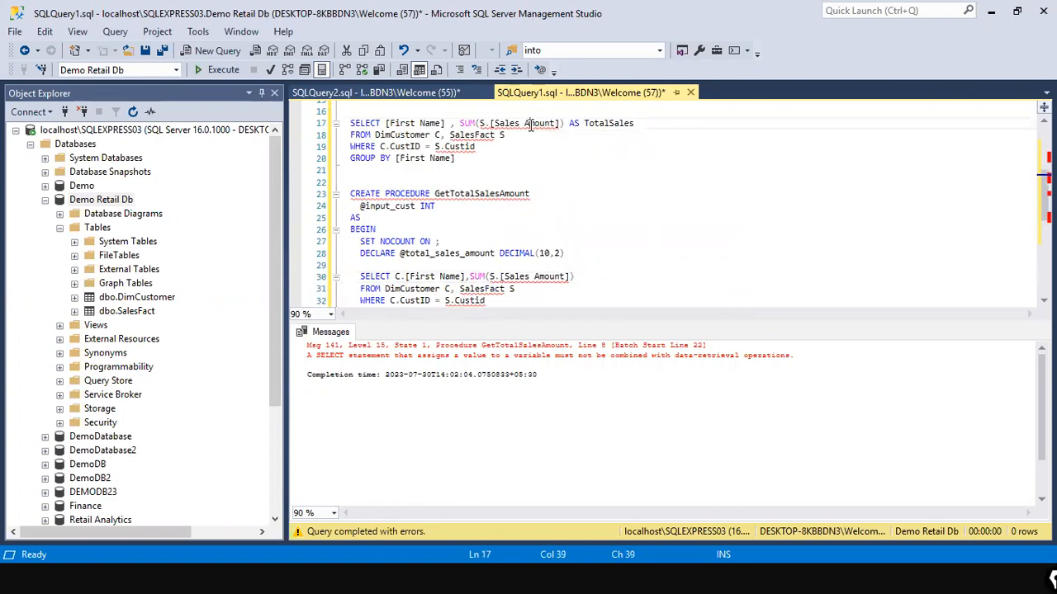
scroll(512, 183, down, 1)
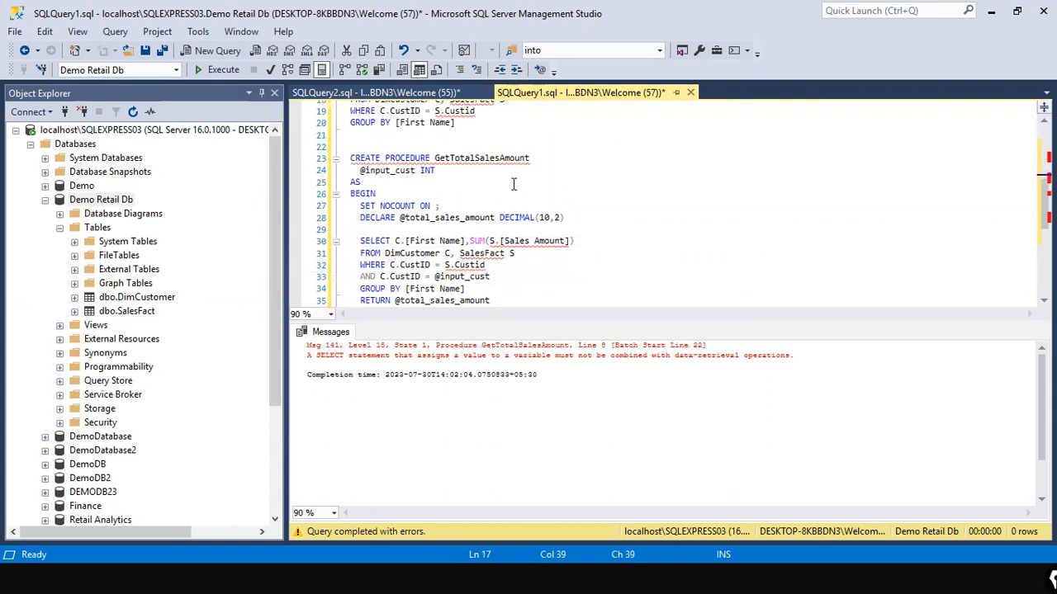
scroll(513, 183, up, 1)
scroll(508, 206, down, 2)
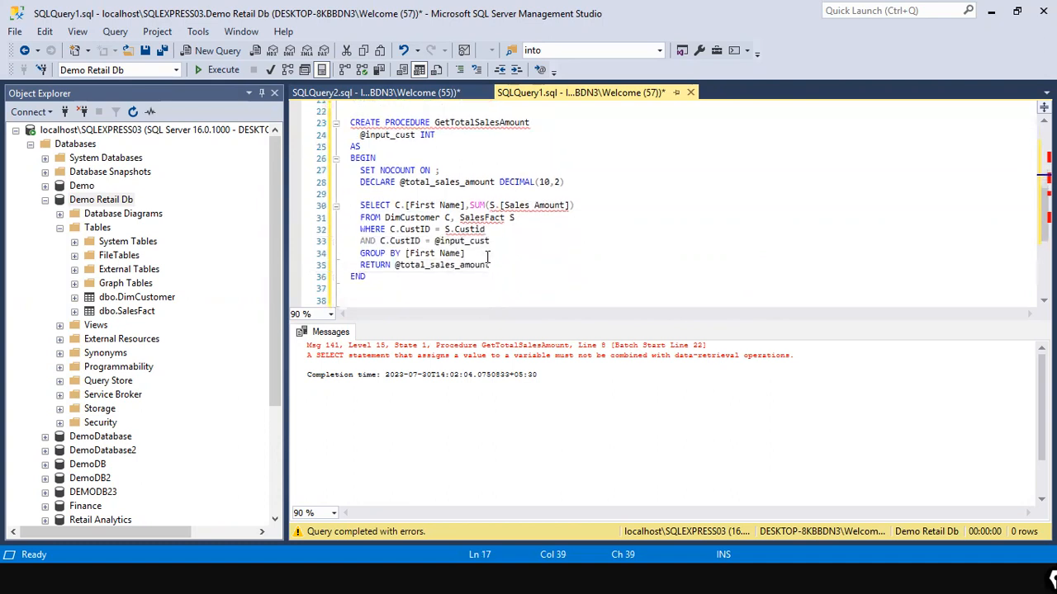
drag(493, 266, 348, 269)
key(Delete)
key(Tab)
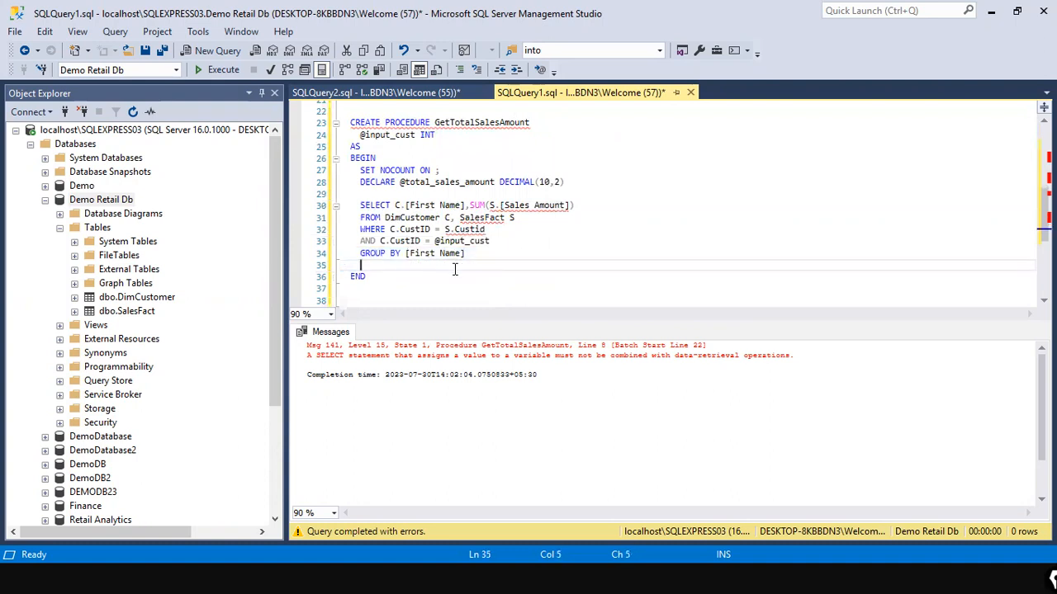
Execute only the corrected CREATE PROCEDURE GetTotalSalesAmount block to create the procedure.
scroll(441, 279, up, 1)
scroll(442, 278, down, 1)
drag(426, 276, 339, 124)
click(207, 62)
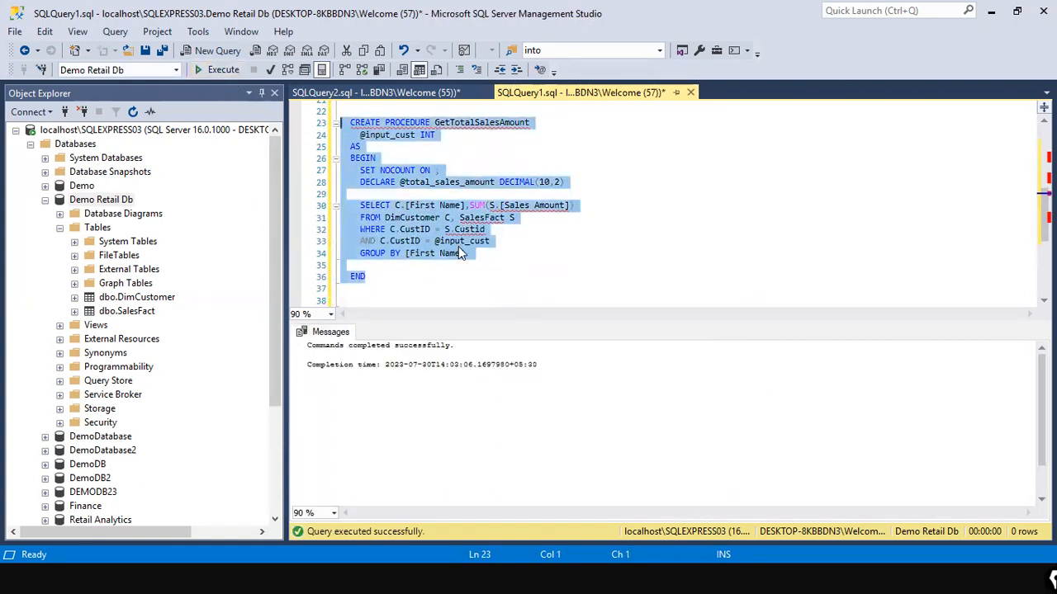
click(448, 265)
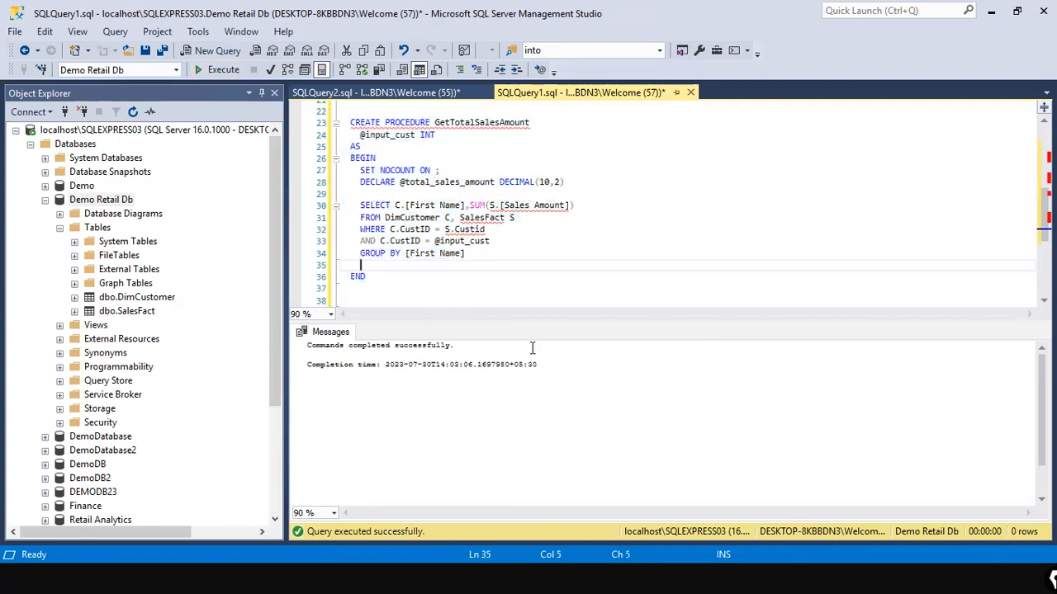
mouse_move(520, 204)
click(364, 296)
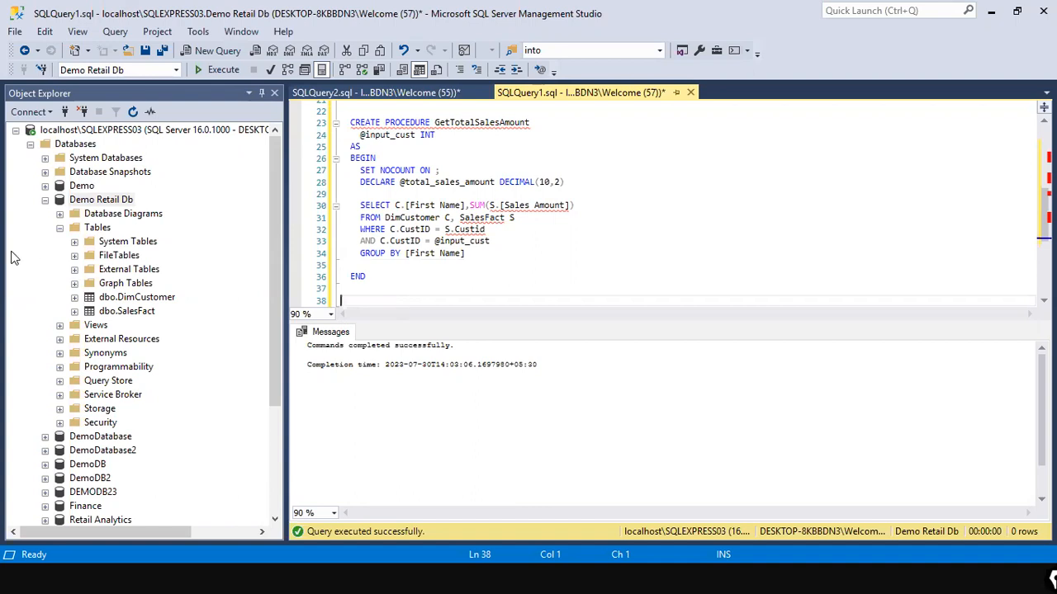
right_click(119, 300)
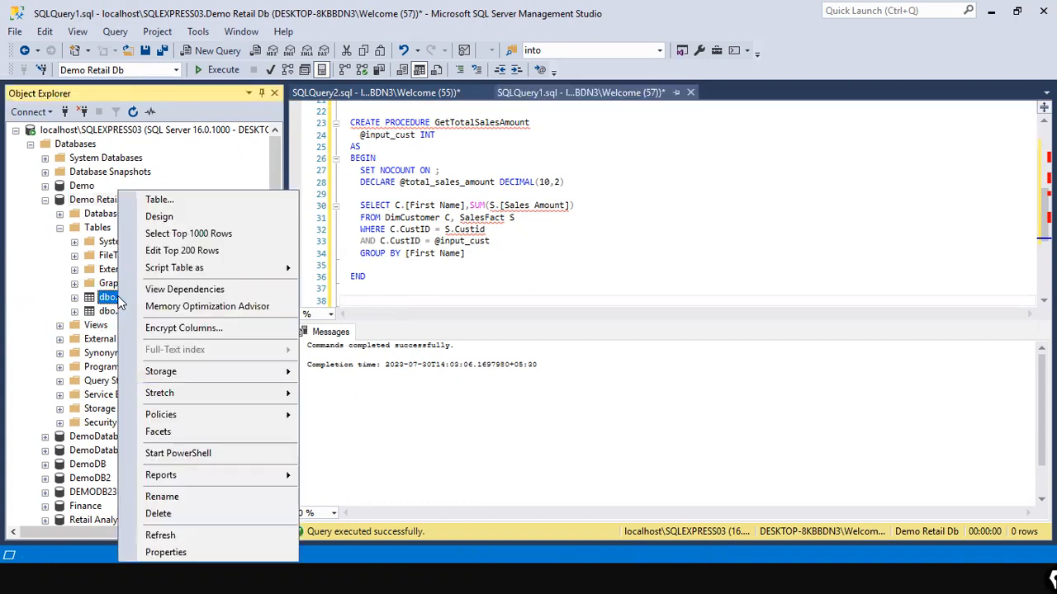
click(595, 216)
click(452, 97)
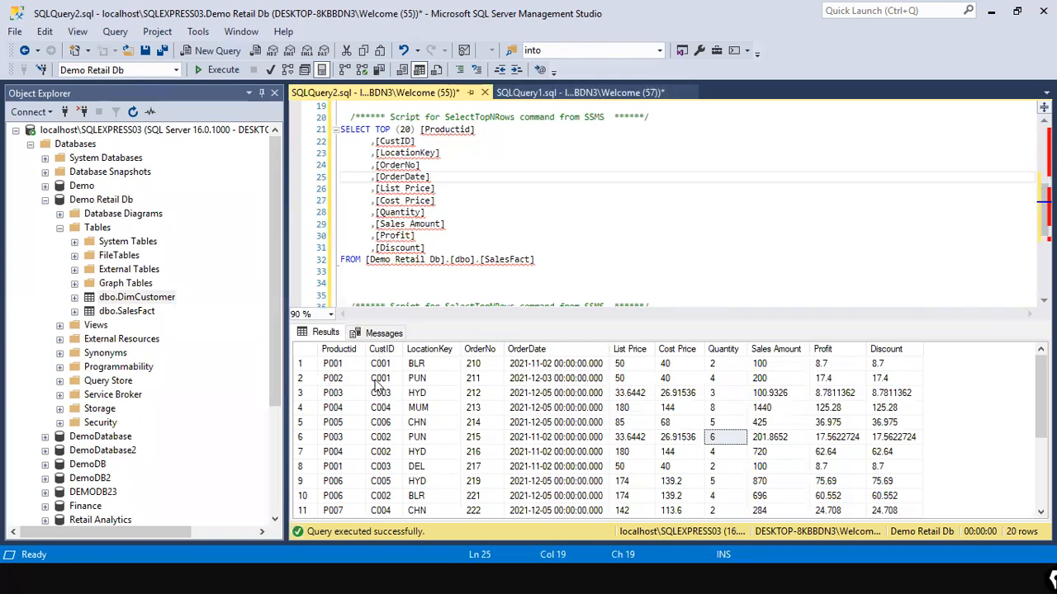
click(592, 97)
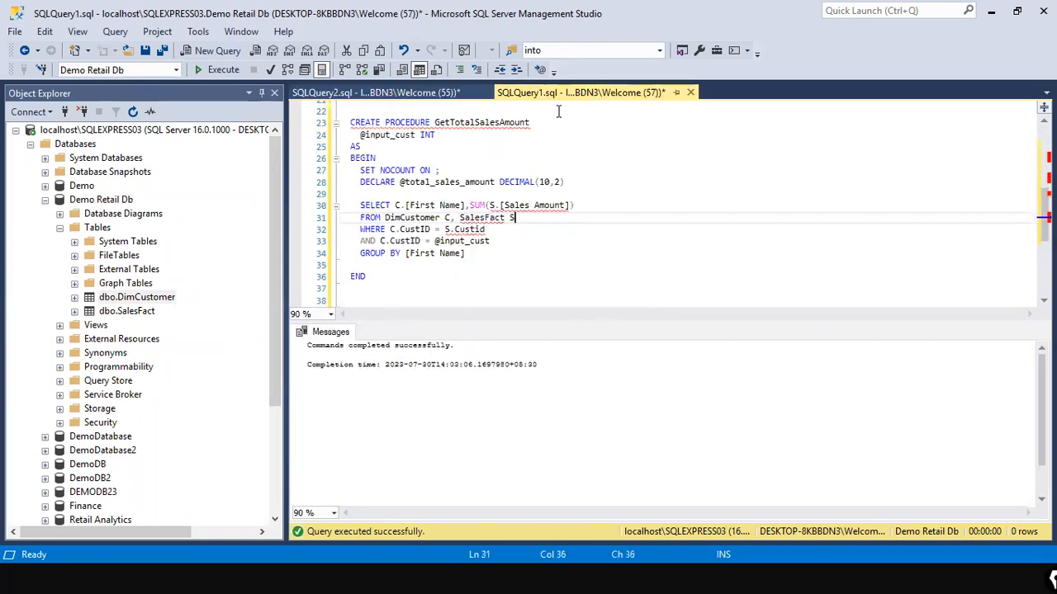
click(423, 135)
click(450, 138)
key(BackSpace)
key(BackSpace)
key(BackSpace)
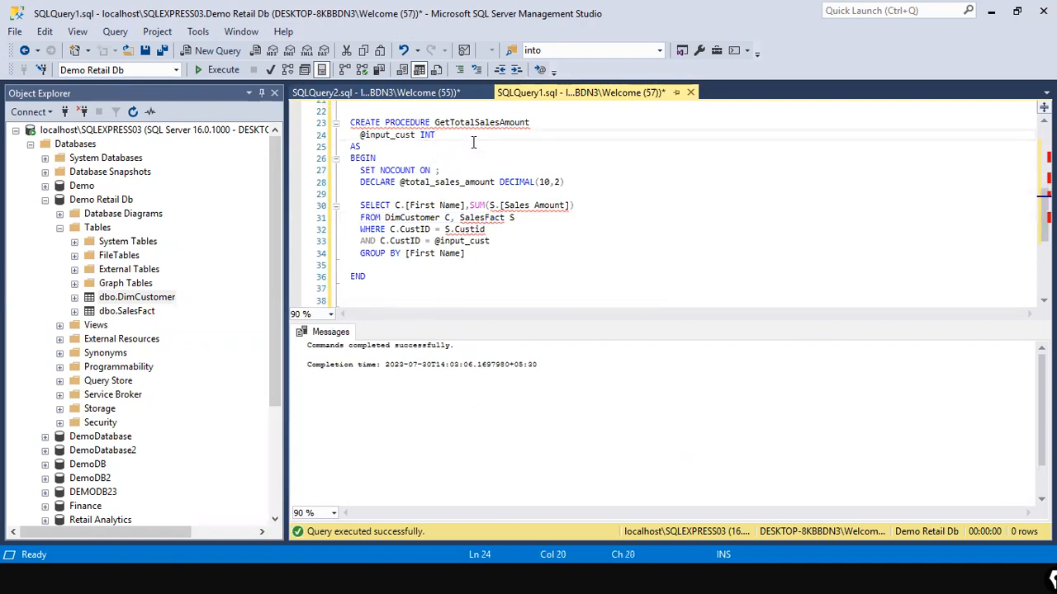
text(VARCHAR(10))
Insert blank lines above the CREATE PROCEDURE block and begin a DROP PROCEDURE statement there.
key(Up)
key(Up)
key(Up)
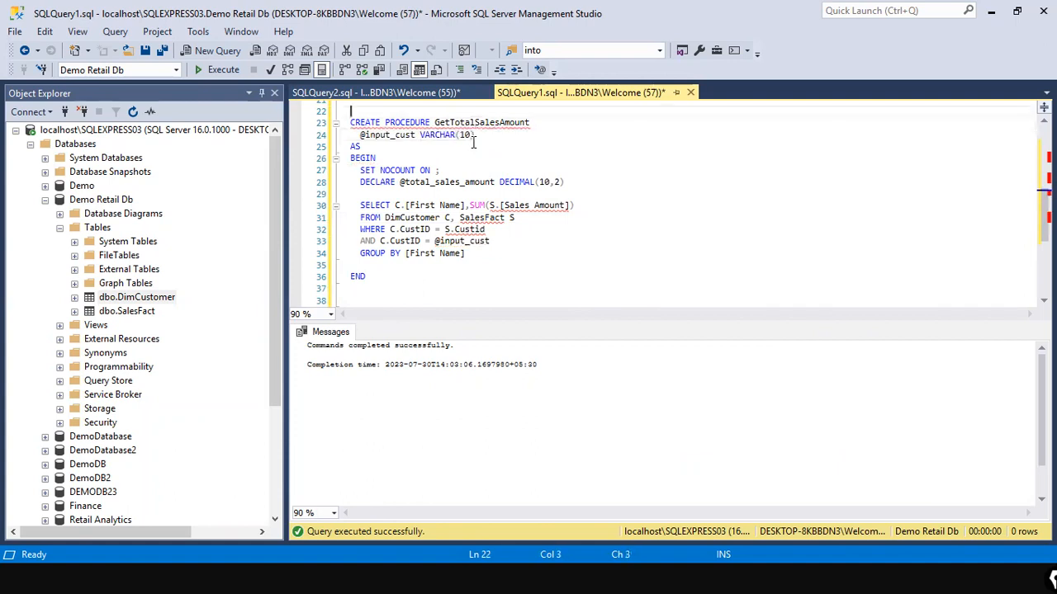
key(Return)
key(Down)
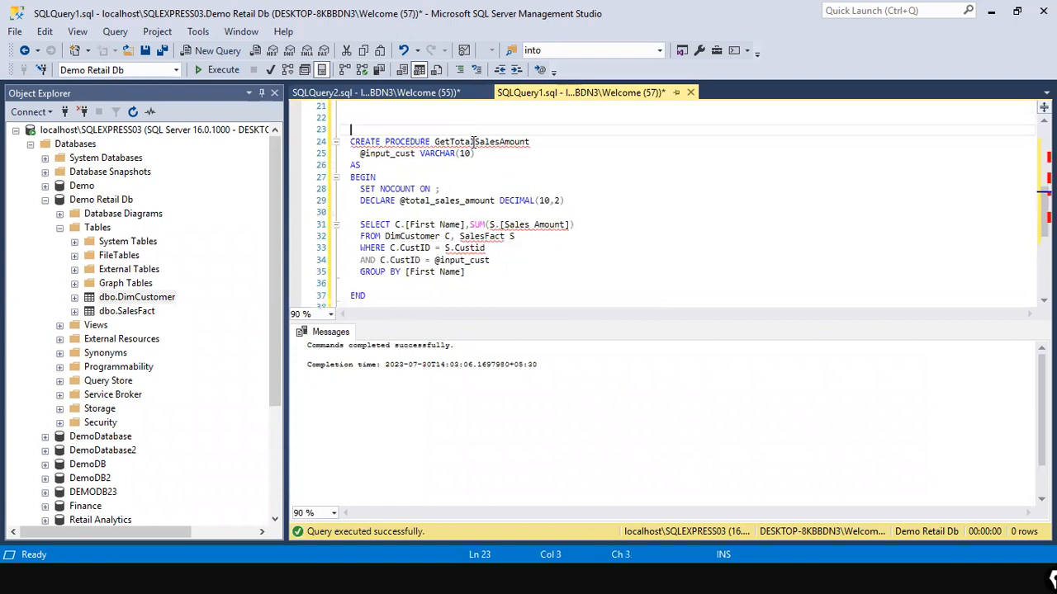
key(Return)
key(Up)
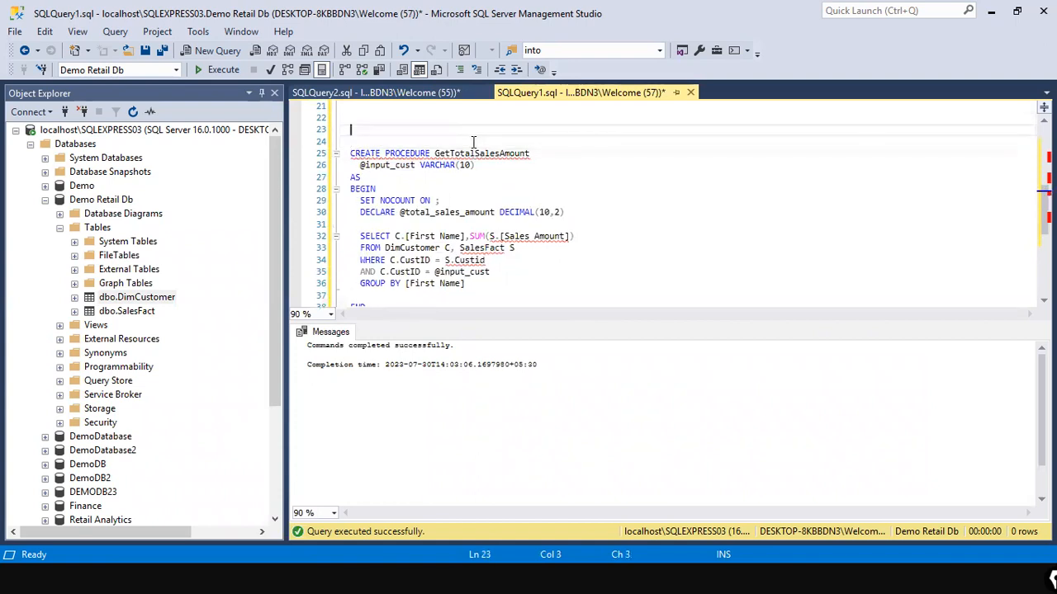
text(DROP PROCEDURE)
Complete the DROP PROCEDURE statement with the name GetTotalSalesAmount copied from the CREATE PROCEDURE line.
key(Down)
key(Down)
key(Right)
key(Up)
key(Up)
key(Down)
key(Down)
key(shift+End)
key(ctrl+c)
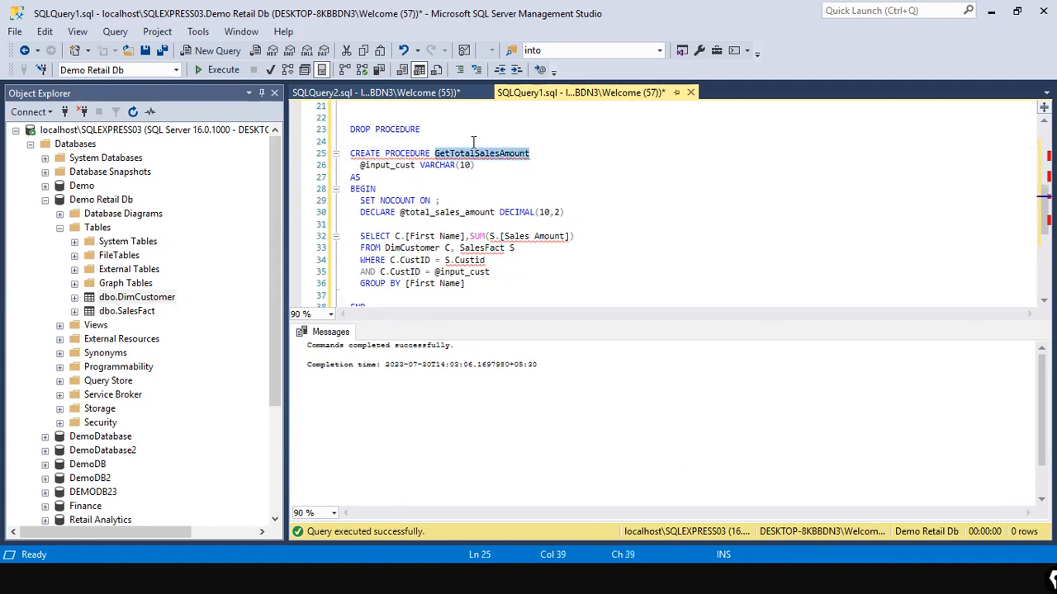
key(Up)
key(Up)
key(ctrl+v)
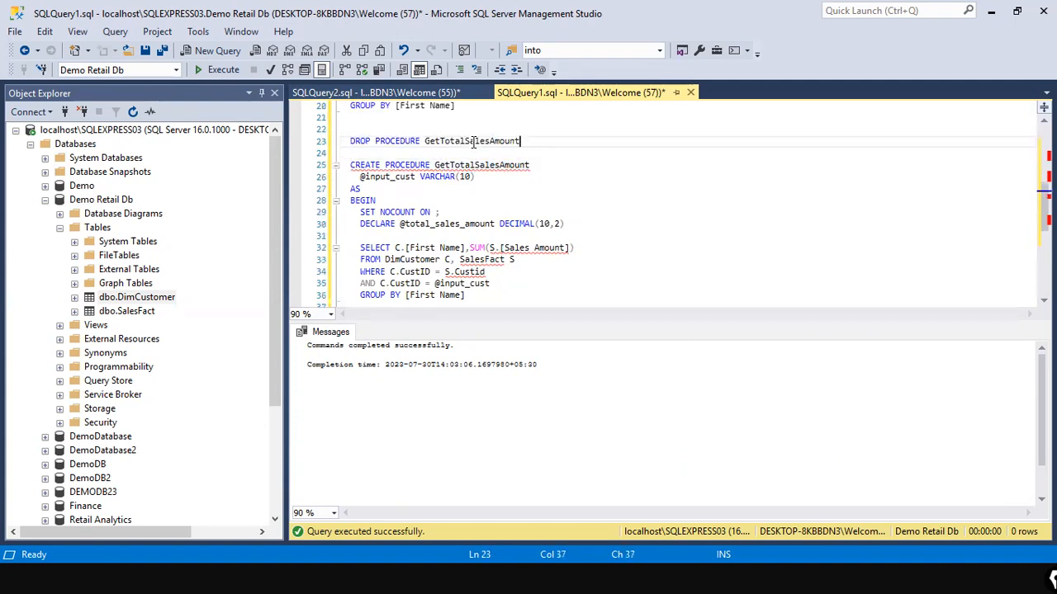
key(ctrl+z)
key(ctrl+z)
key(Down)
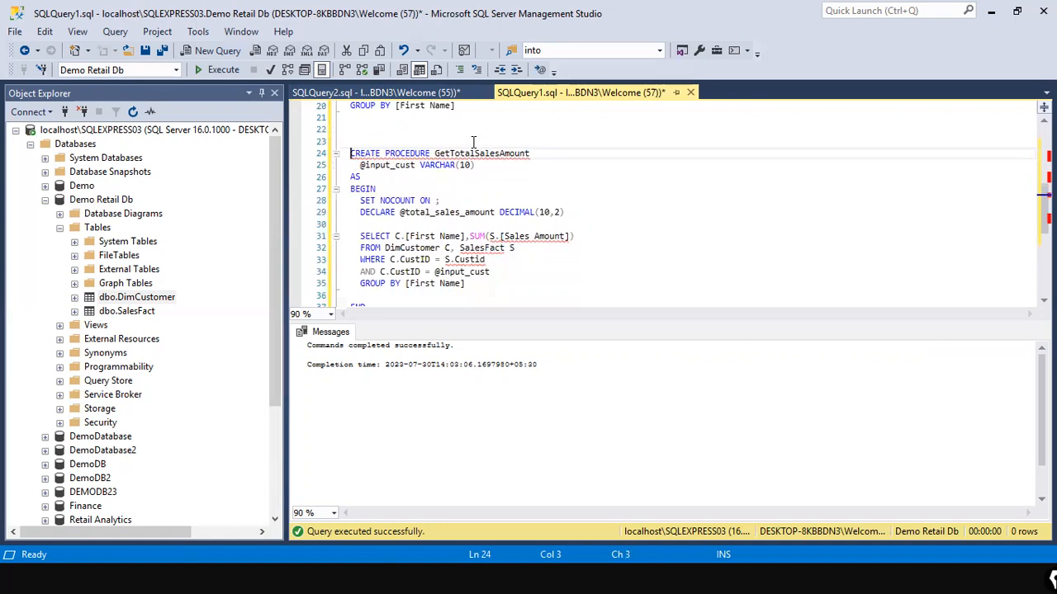
key(shift+Down)
key(ctrl+z)
key(ctrl+z)
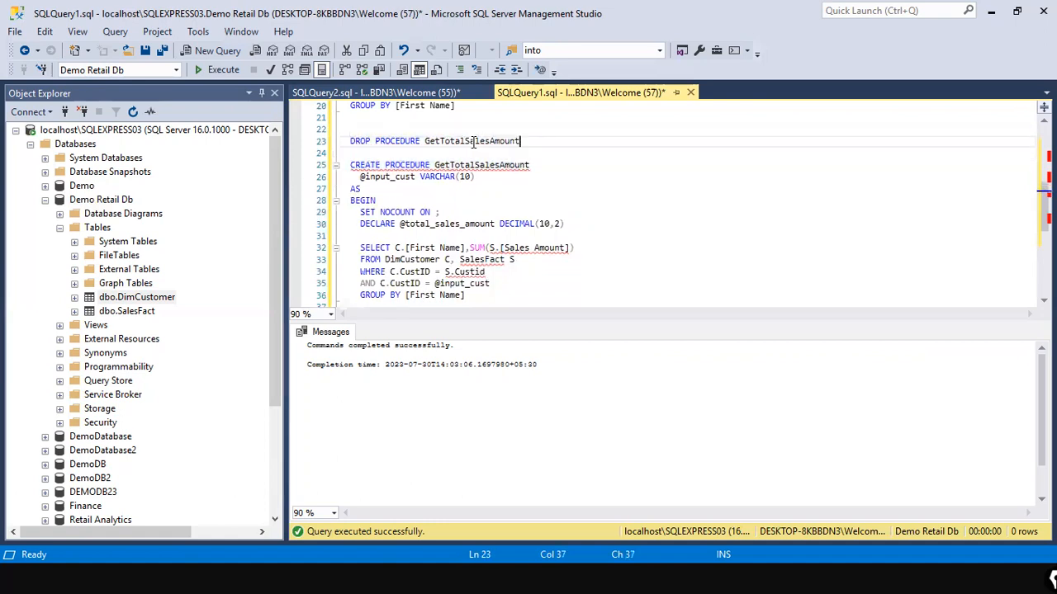
Execute only the DROP PROCEDURE GetTotalSalesAmount statement.
key(shift+Home)
key(F5)
Execute only the CREATE PROCEDURE GetTotalSalesAmount block to recreate the procedure with its VARCHAR(10) parameter.
key(Down)
key(Down)
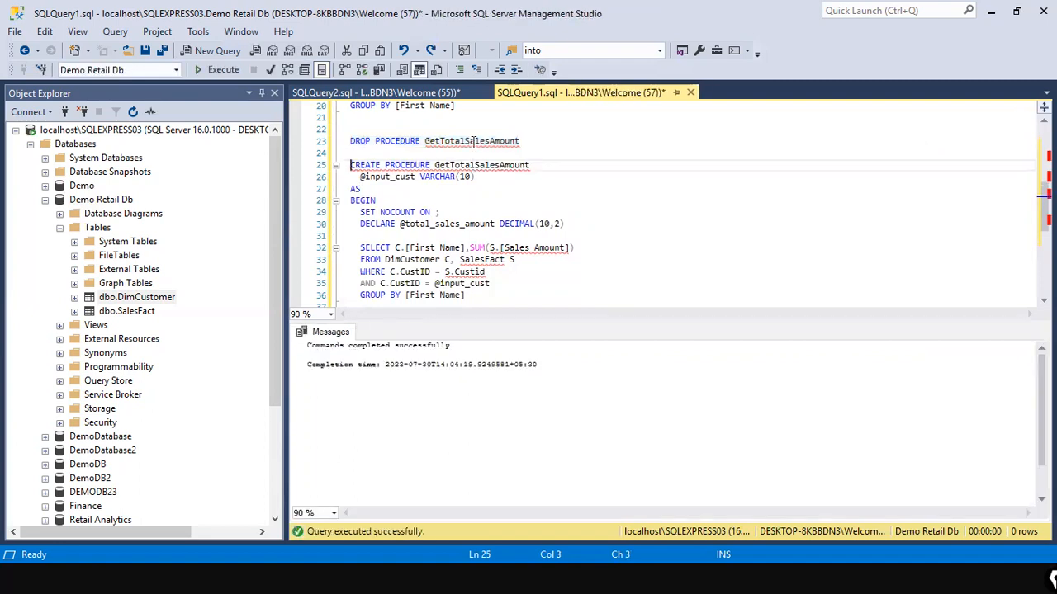
key(shift+Down)
key(shift+Down)
key(shift+Down)
key(shift+Down)
key(shift+Down)
key(shift+Down)
key(shift+Down)
key(shift+Down)
key(shift+Down)
key(shift+Down)
key(shift+Down)
key(shift+Down)
key(shift+Down)
key(shift+Down)
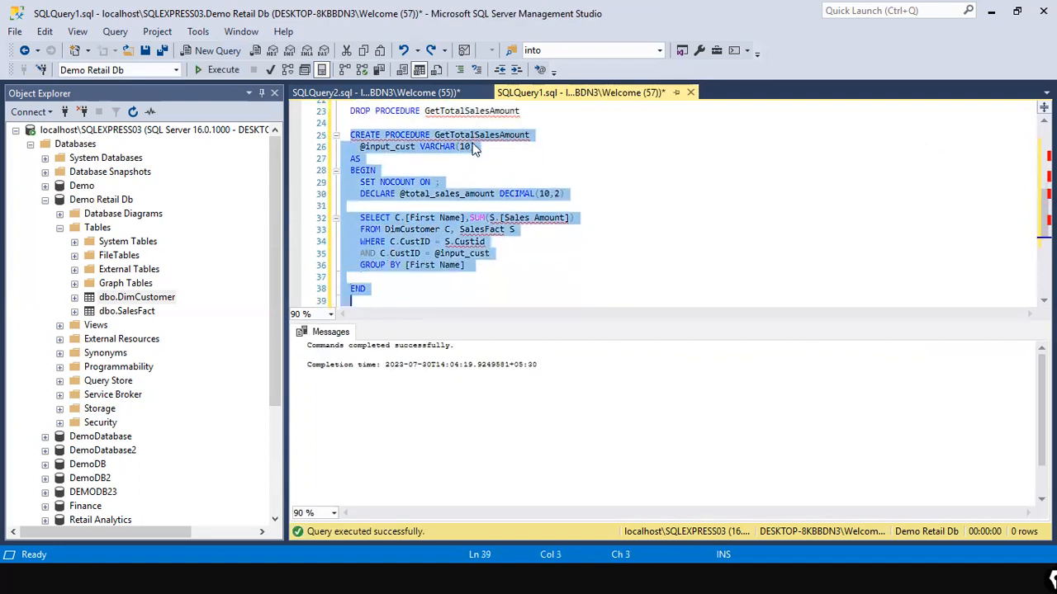
key(shift+Up)
key(shift+Up)
key(shift+Up)
key(shift+Up)
key(shift+Up)
key(shift+Up)
key(shift+Up)
key(shift+Up)
key(shift+Up)
key(shift+Up)
key(shift+Up)
key(shift+Up)
key(shift+Up)
key(shift+Up)
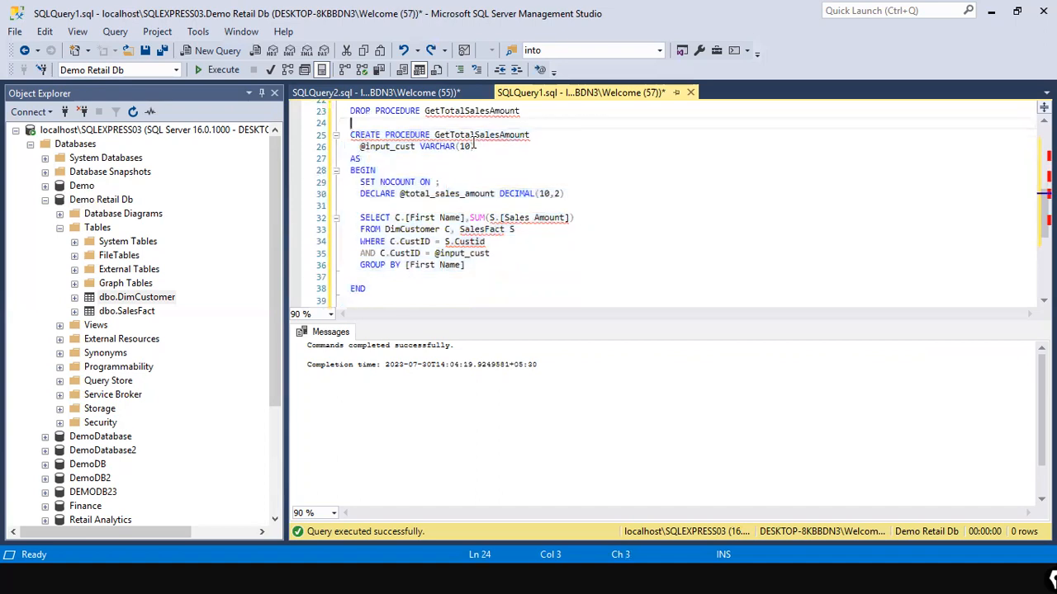
key(shift+Down)
key(shift+Down)
key(shift+Down)
key(shift+Down)
key(shift+Down)
key(shift+Down)
key(shift+Down)
key(shift+Down)
key(shift+Down)
key(shift+Down)
key(shift+Down)
key(shift+Down)
key(shift+Down)
key(shift+Down)
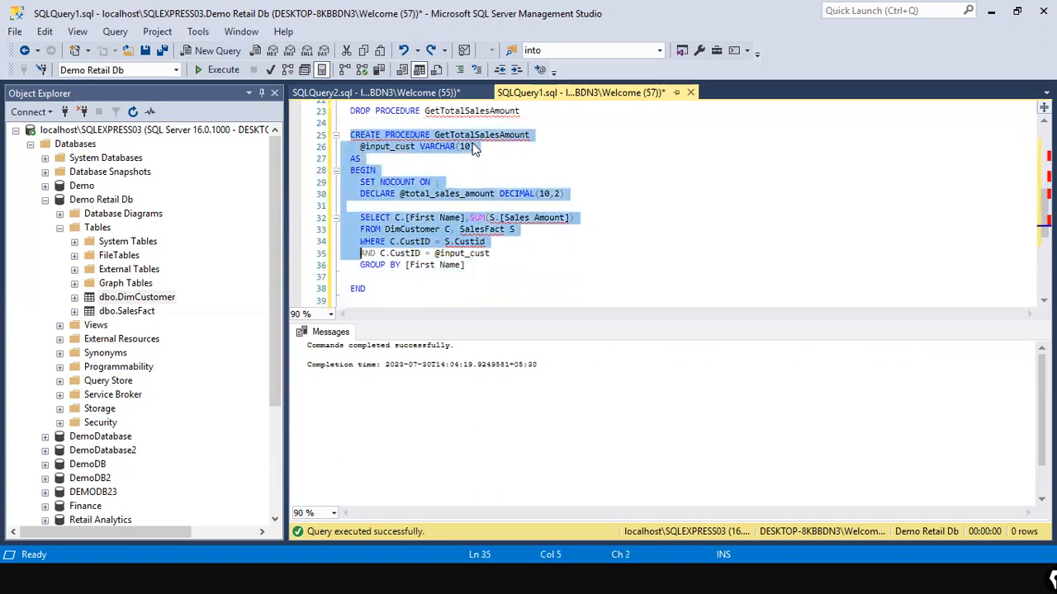
key(F5)
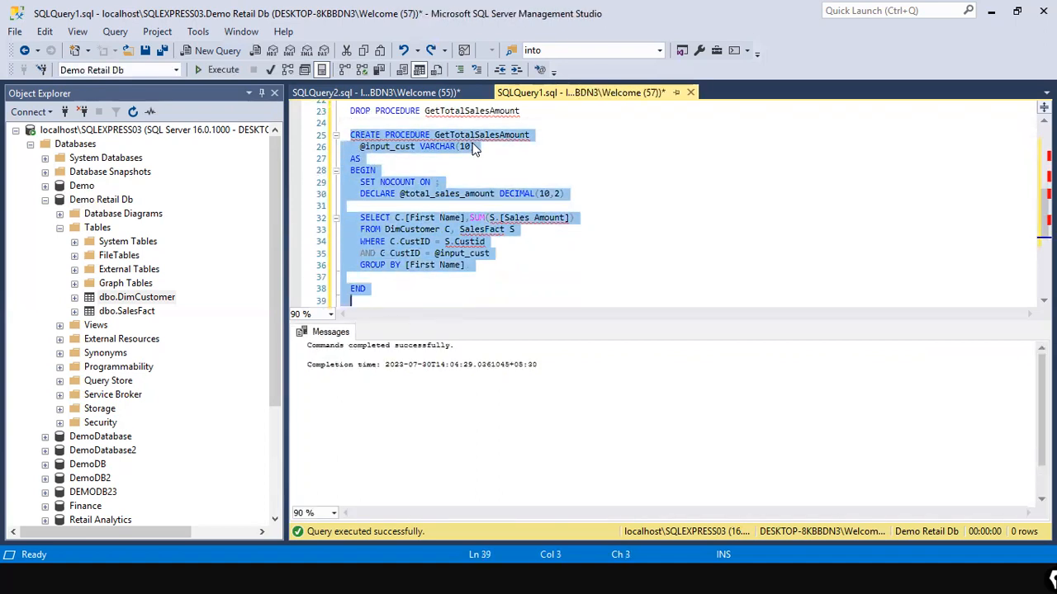
key(Down)
key(Down)
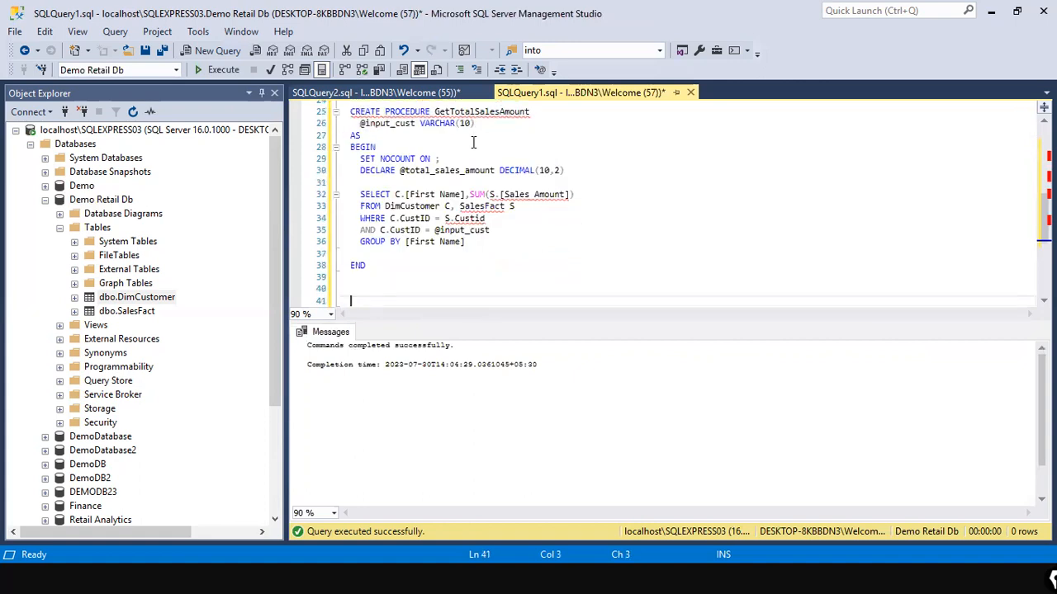
text(DECLARE @inp_sa)
key(BackSpace)
key(BackSpace)
text(cust )
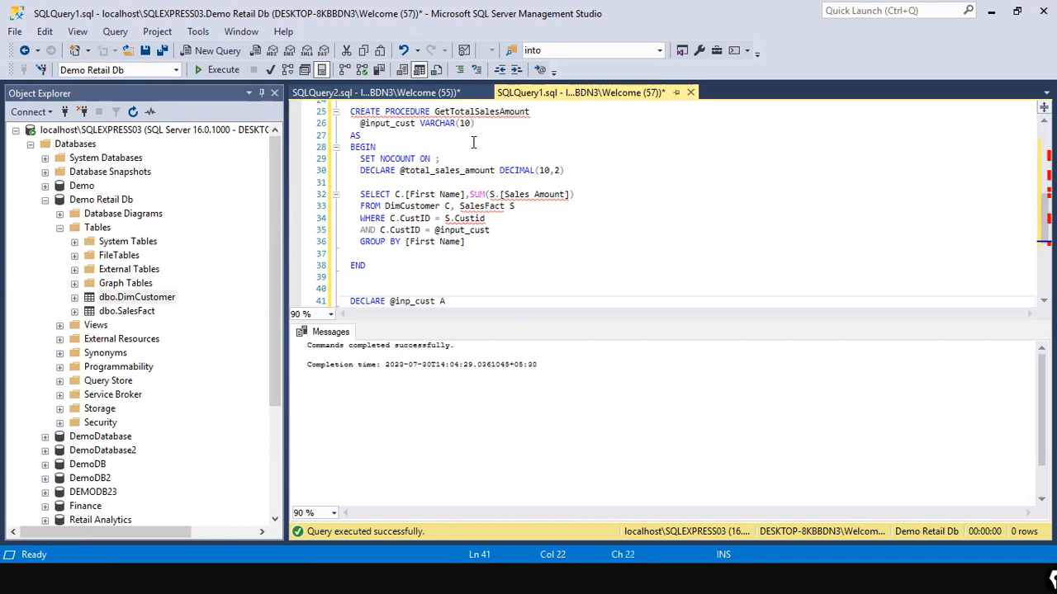
text(VARCHAR10)
key(Return)
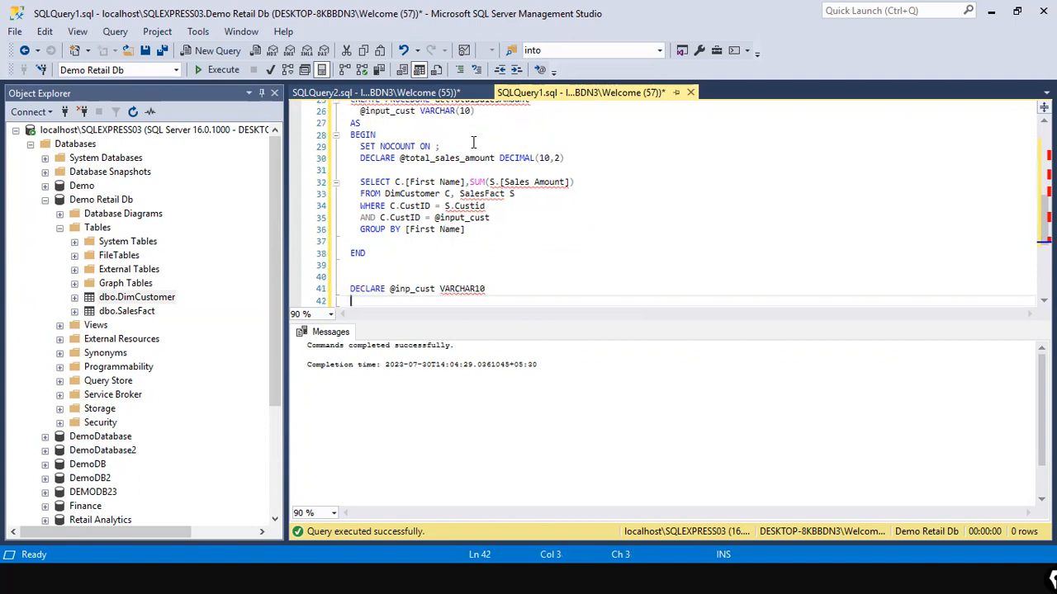
text(ET)
key(BackSpace)
key(BackSpace)
text(SET)
key(Up)
key(ctrl+Right)
key(ctrl+shift+Right)
key(ctrl+c)
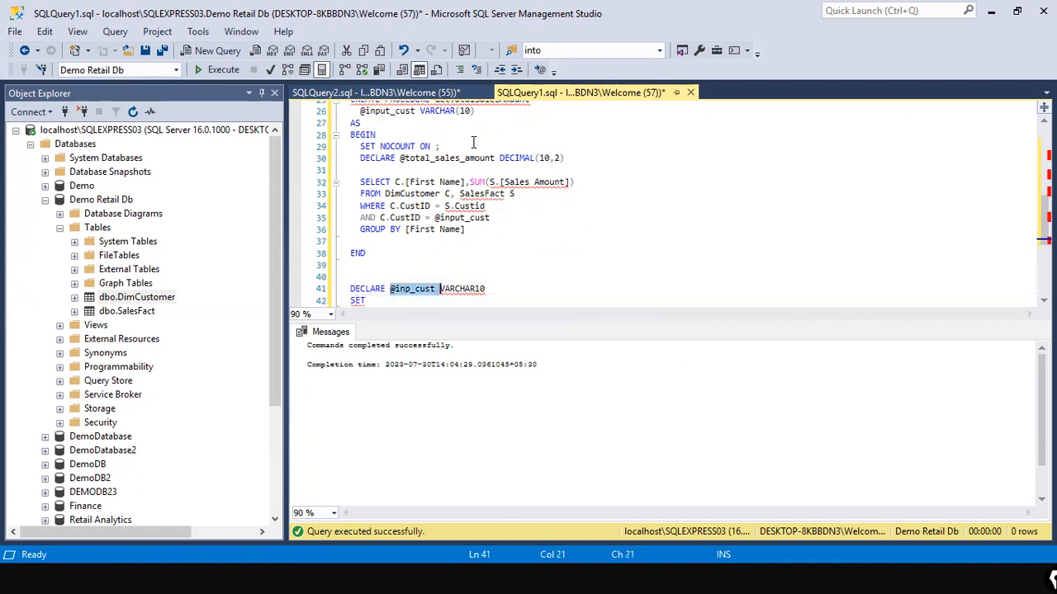
key(Down)
key(ctrl+v)
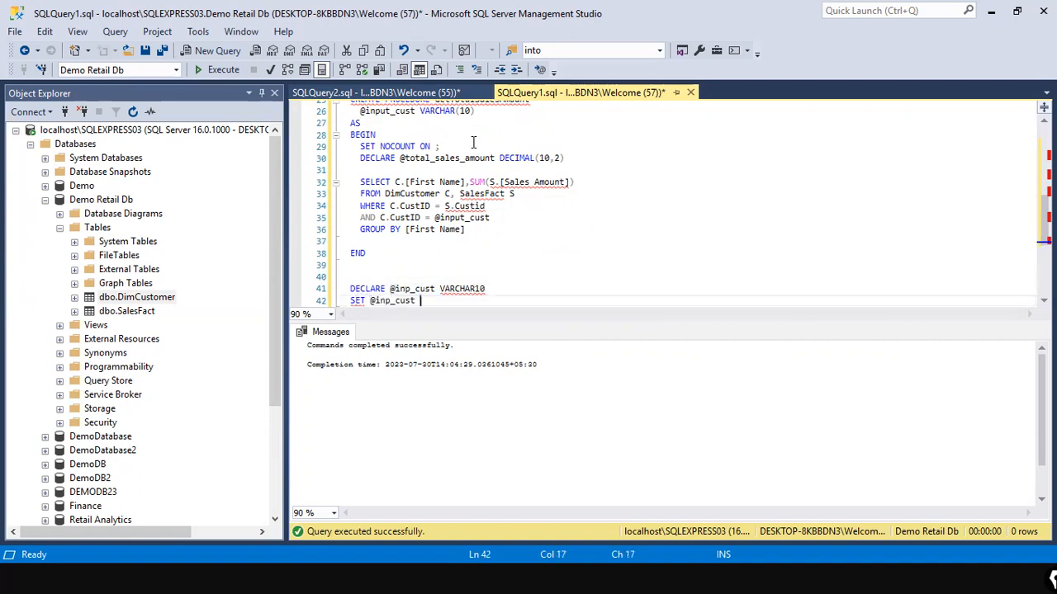
text(= C001)
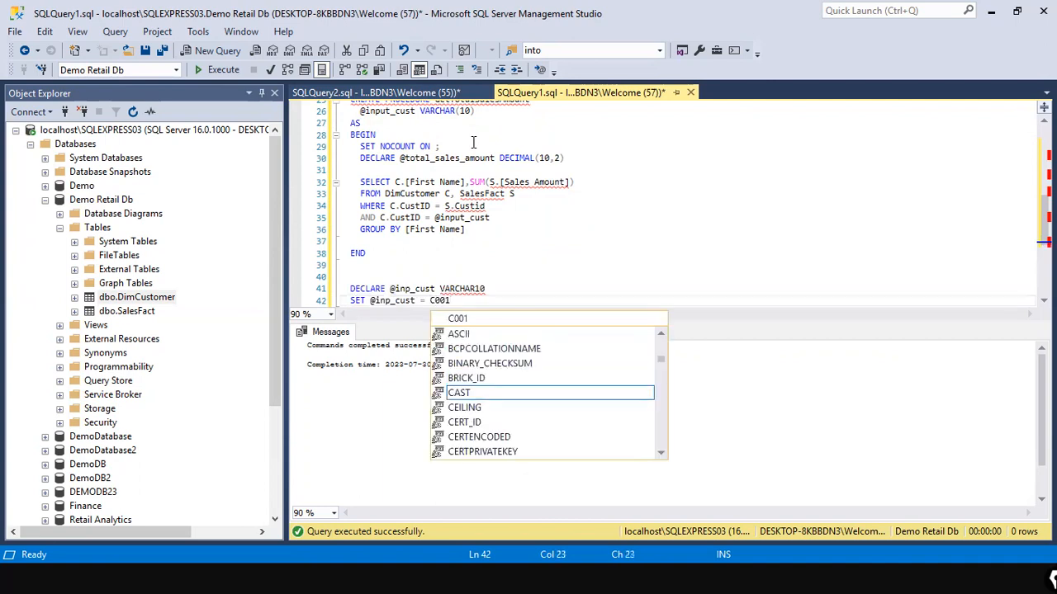
text(;)
text(')
key(Left)
key(Left)
key(Left)
key(Left)
key(Left)
text(')
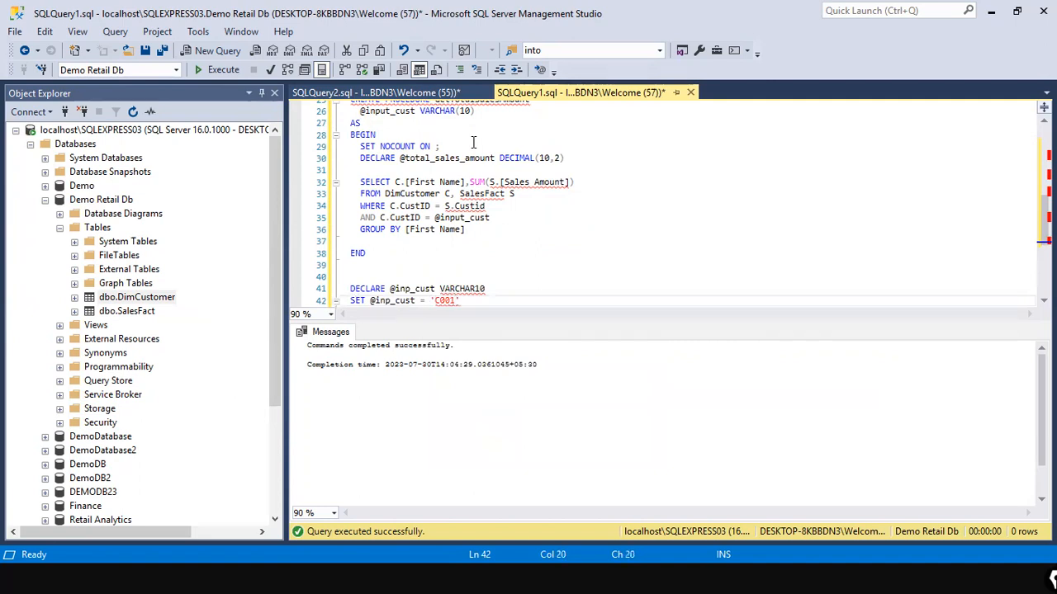
key(Right)
key(Right)
key(Right)
click(464, 94)
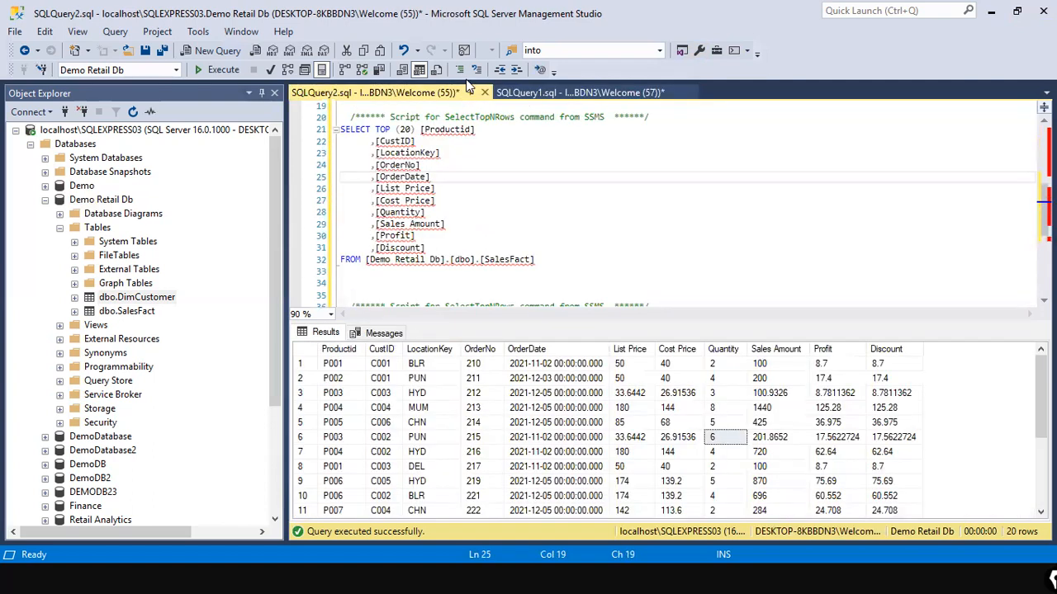
click(562, 94)
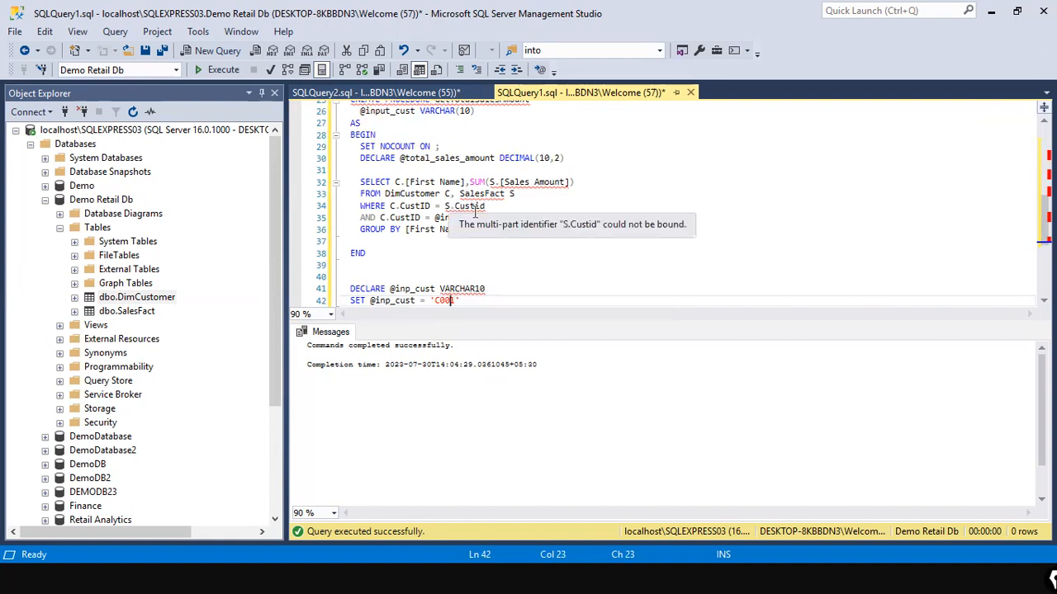
Add an EXEC line below the SET statement with the name GetTotalSalesAmount copied from the DROP PROCEDURE line.
click(475, 291)
click(475, 302)
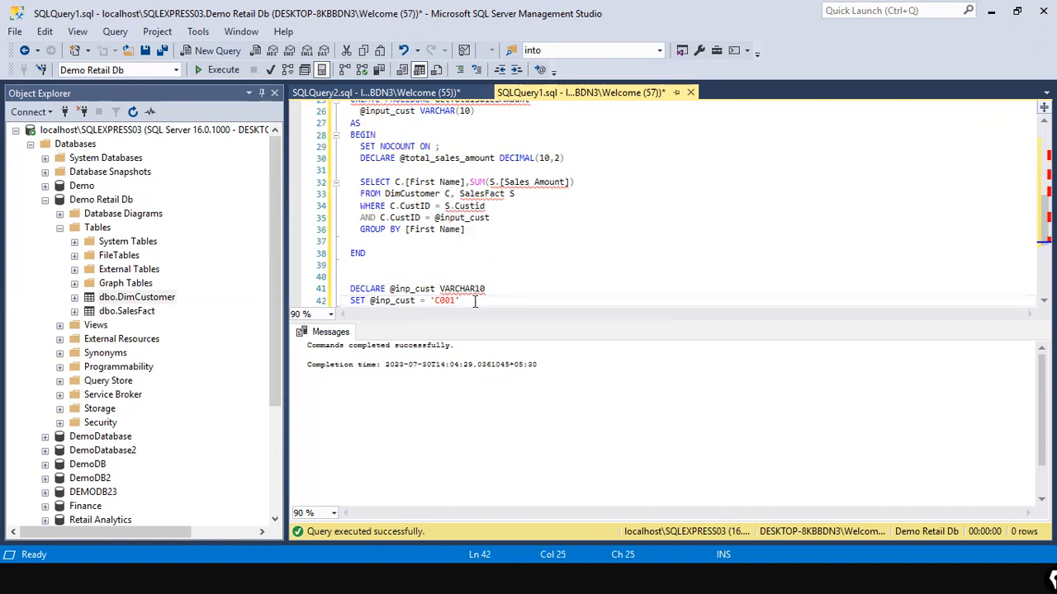
key(Return)
text(EXEC)
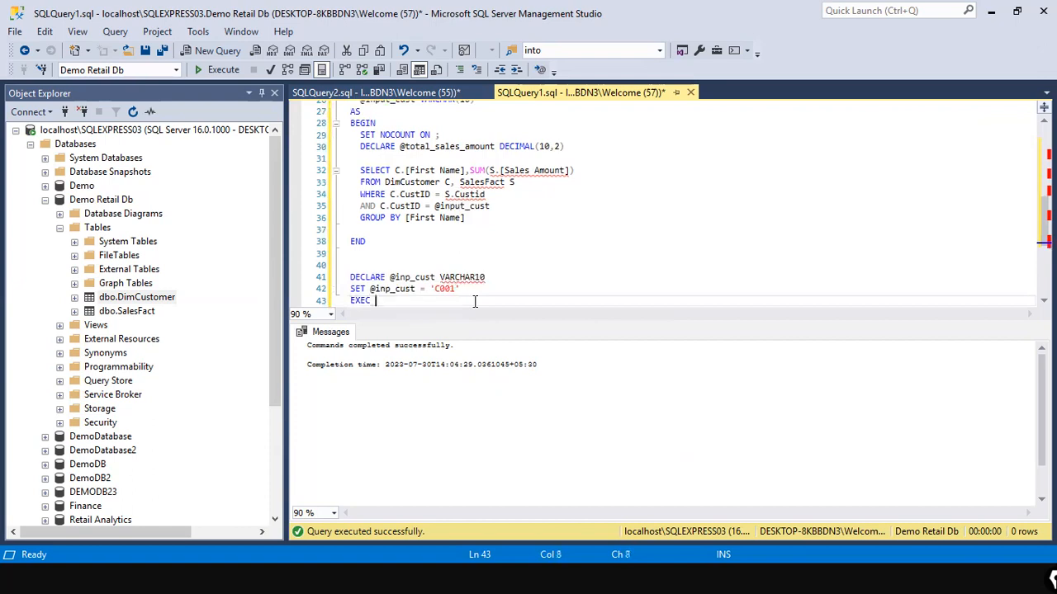
scroll(410, 210, up, 2)
double_click(457, 138)
key(ctrl+c)
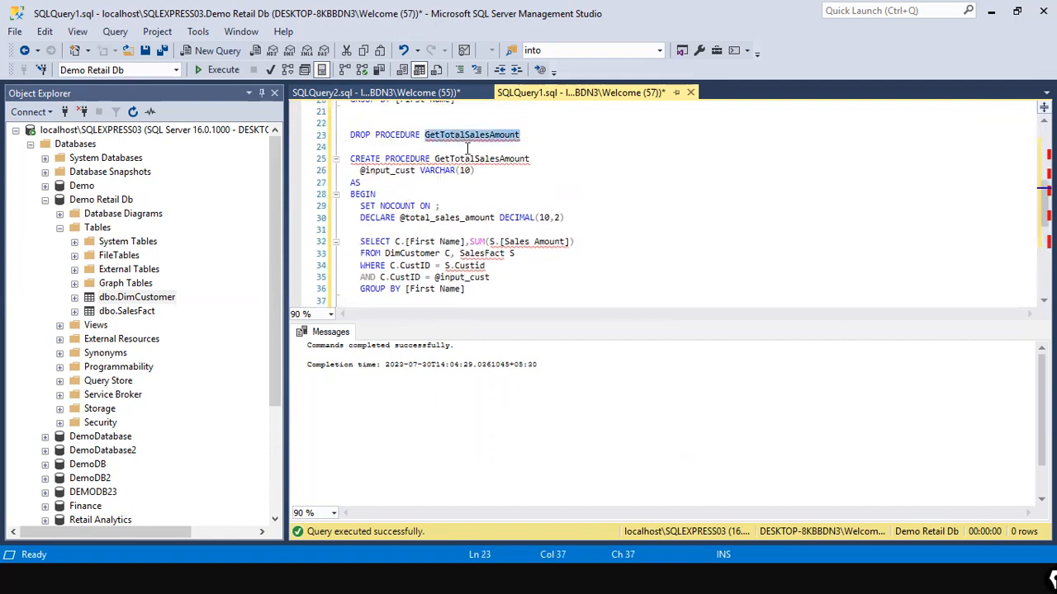
scroll(462, 165, down, 3)
click(385, 268)
key(ctrl+v)
click(370, 265)
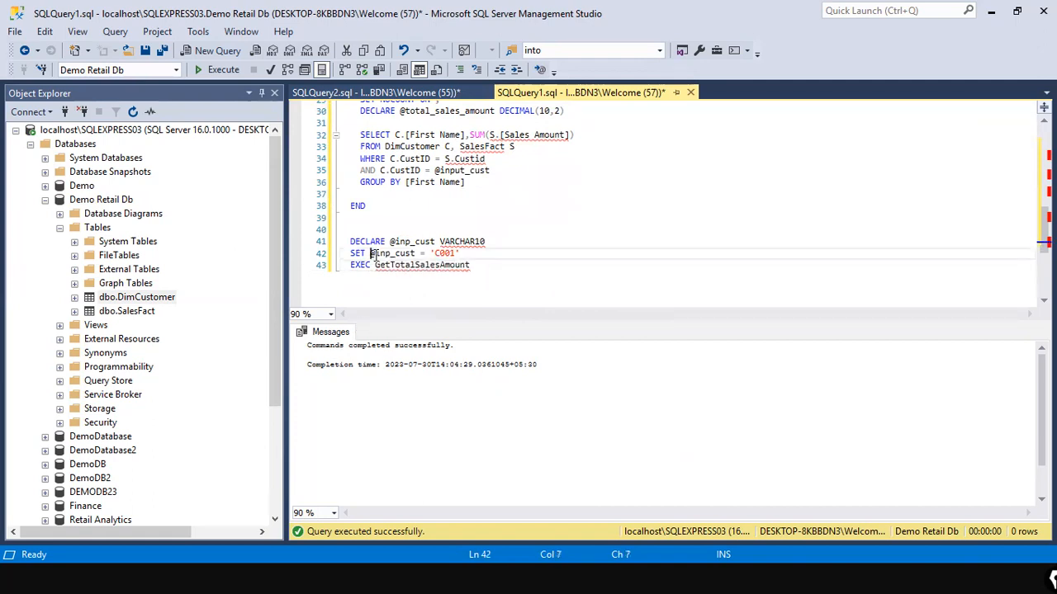
drag(370, 254, 417, 254)
click(514, 269)
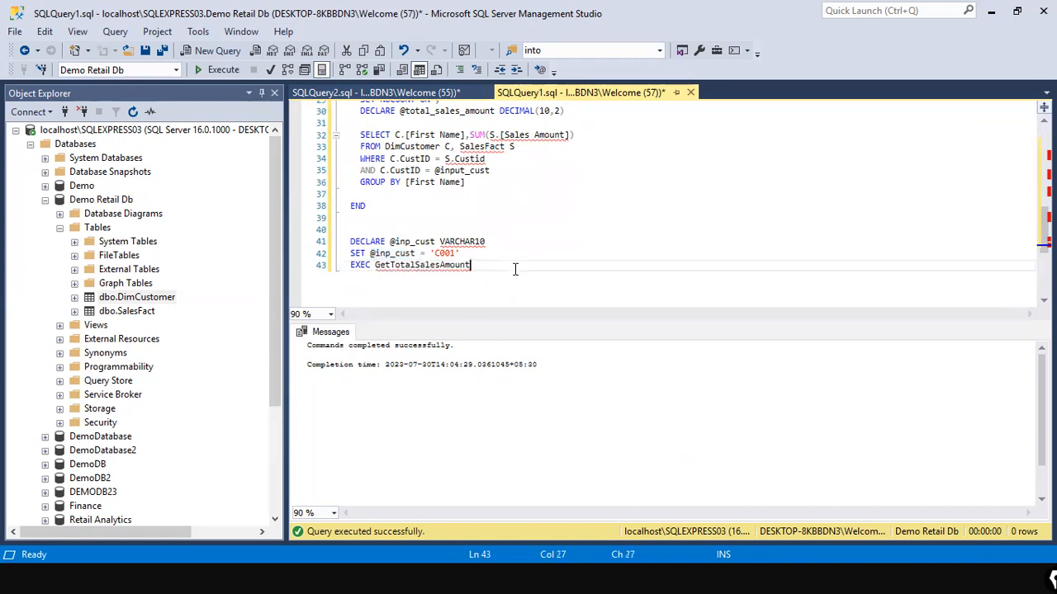
text(@inp_cust)
drag(561, 275, 345, 241)
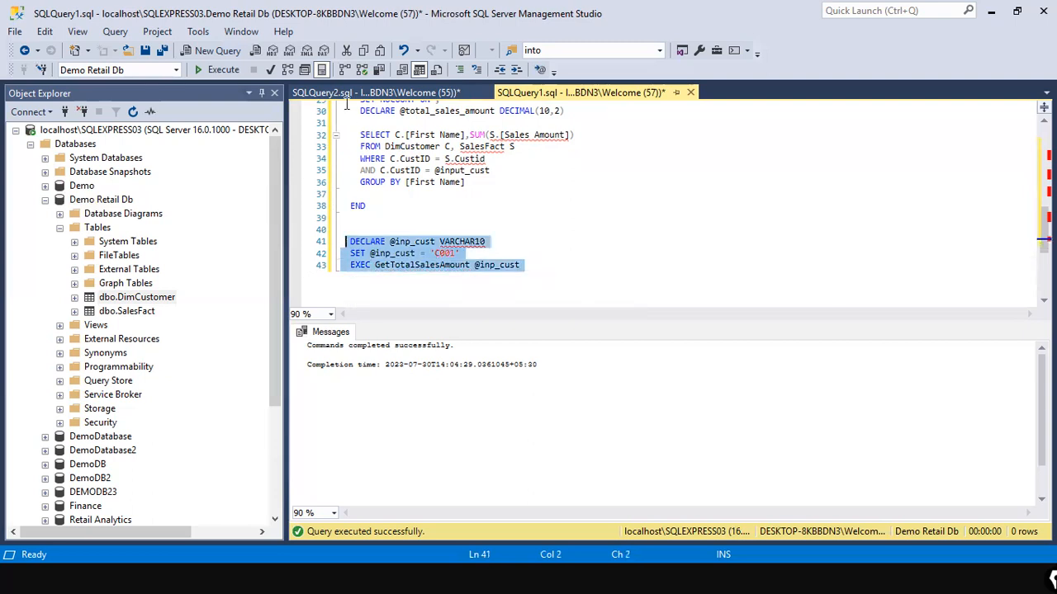
click(223, 71)
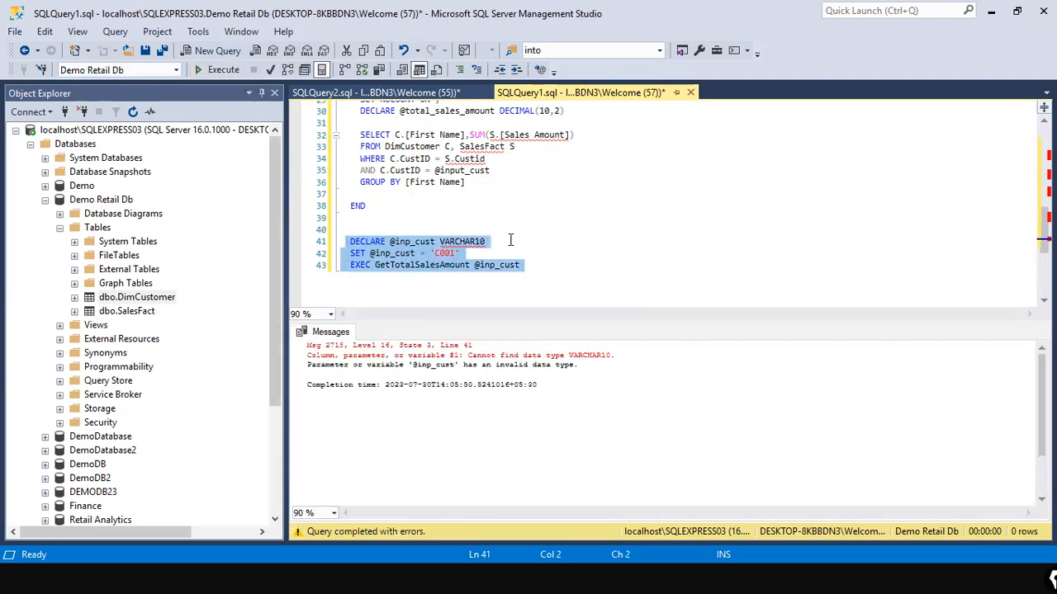
click(585, 266)
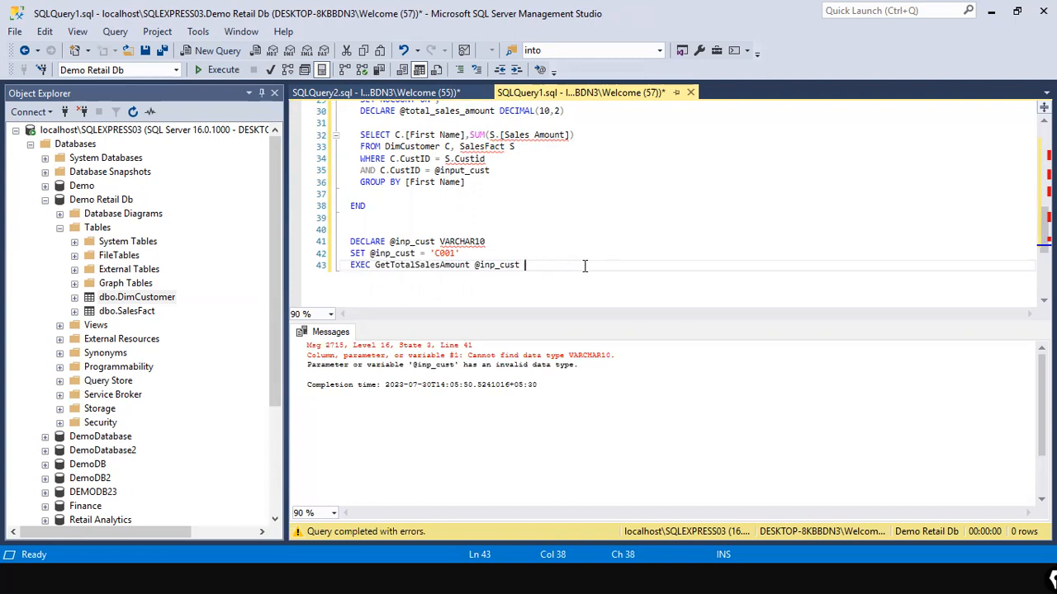
click(494, 241)
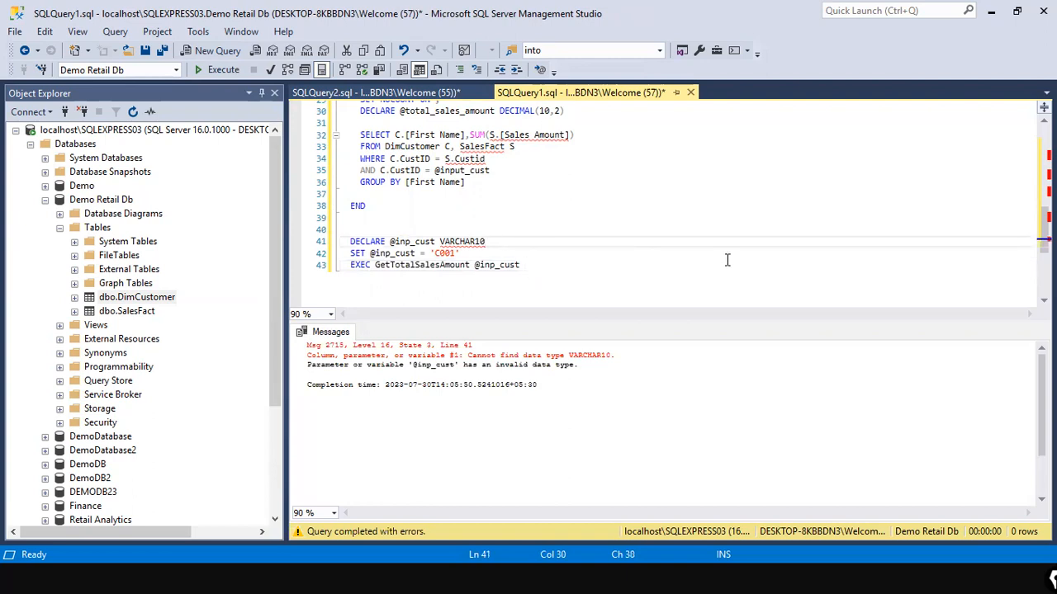
text())
key(Left)
key(Left)
key(Left)
text(()
Execute the corrected DECLARE, SET and EXEC lines to call GetTotalSalesAmount.
click(761, 216)
click(558, 292)
drag(548, 266, 342, 218)
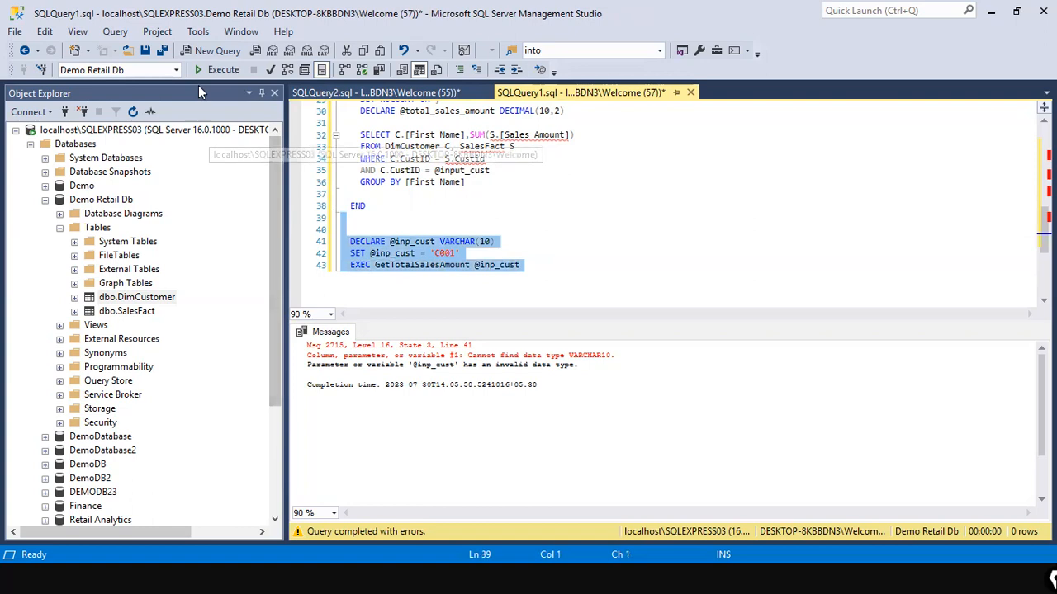
click(206, 73)
click(610, 297)
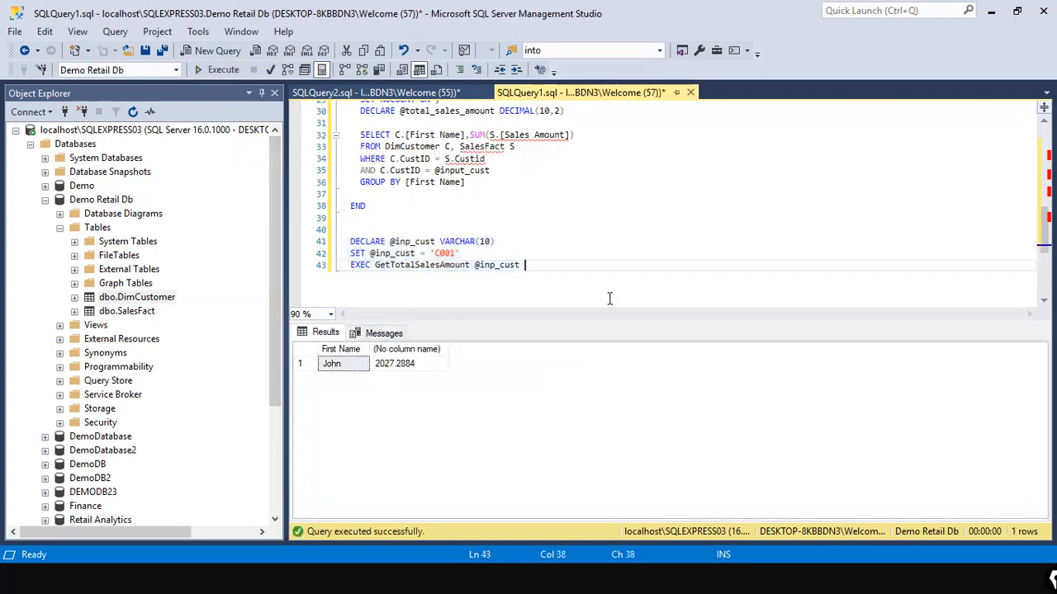
click(626, 229)
scroll(627, 229, up, 1)
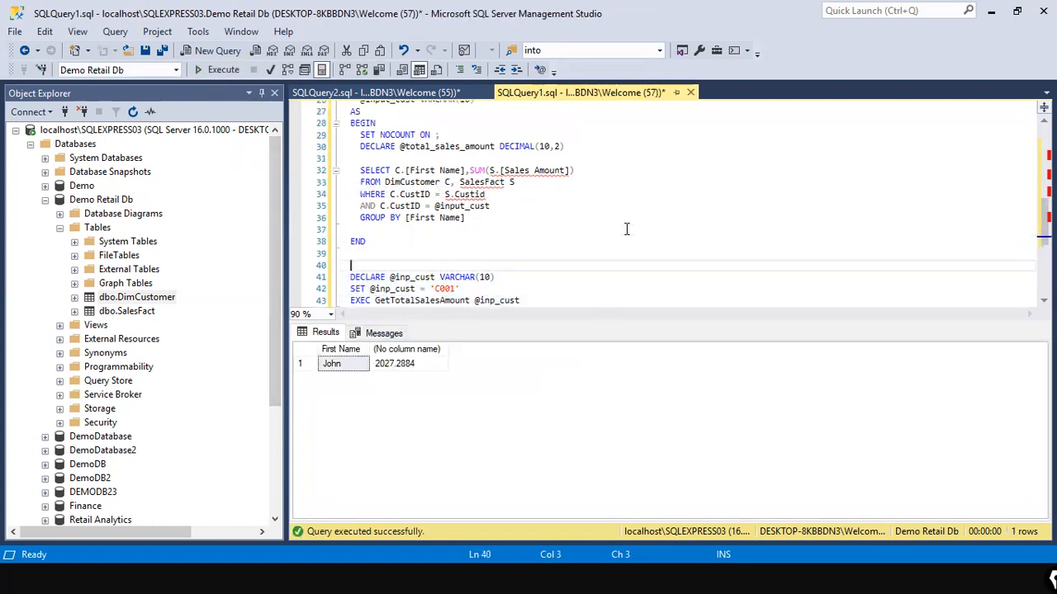
scroll(627, 228, down, 2)
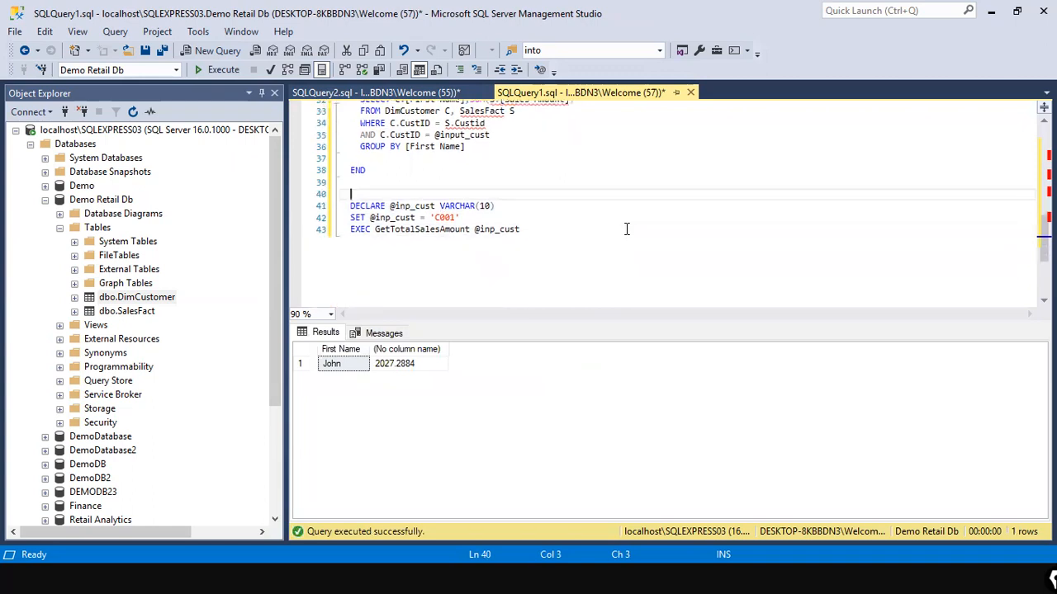
click(627, 229)
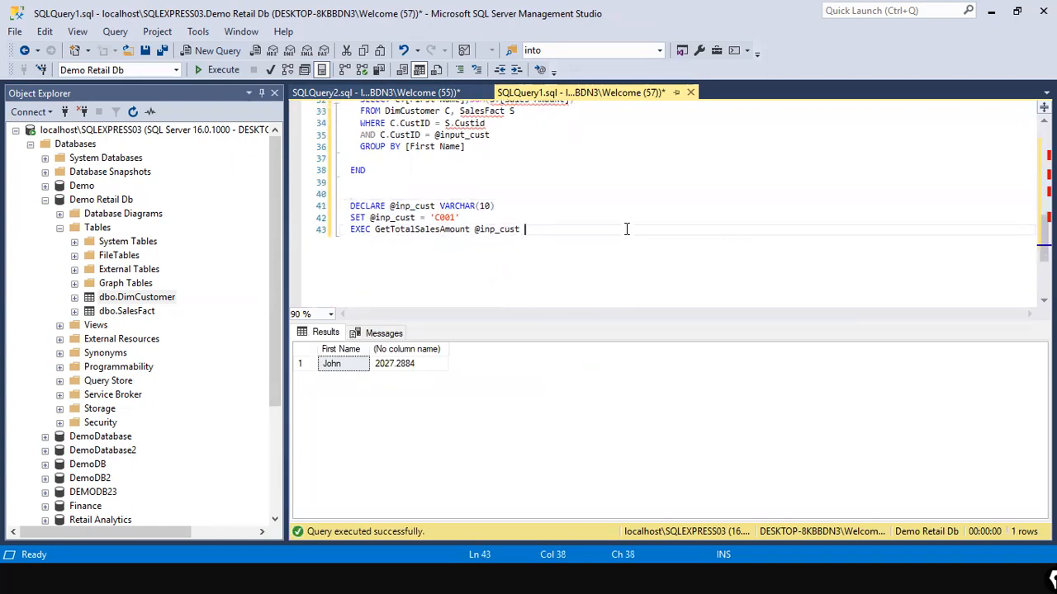
scroll(627, 229, up, 1)
scroll(620, 243, up, 1)
scroll(619, 243, down, 1)
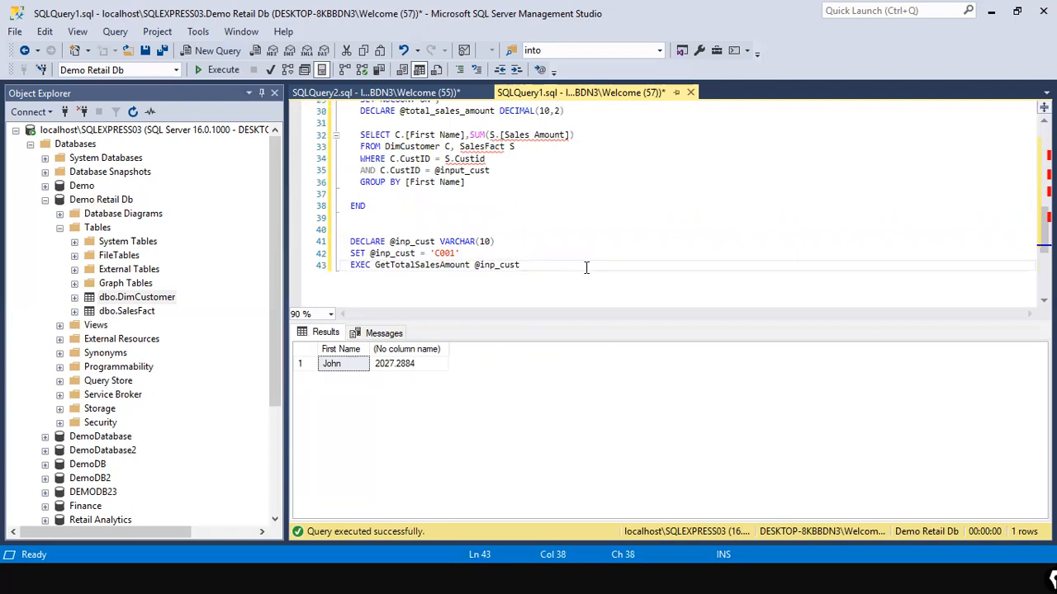
scroll(586, 267, up, 1)
scroll(460, 242, up, 1)
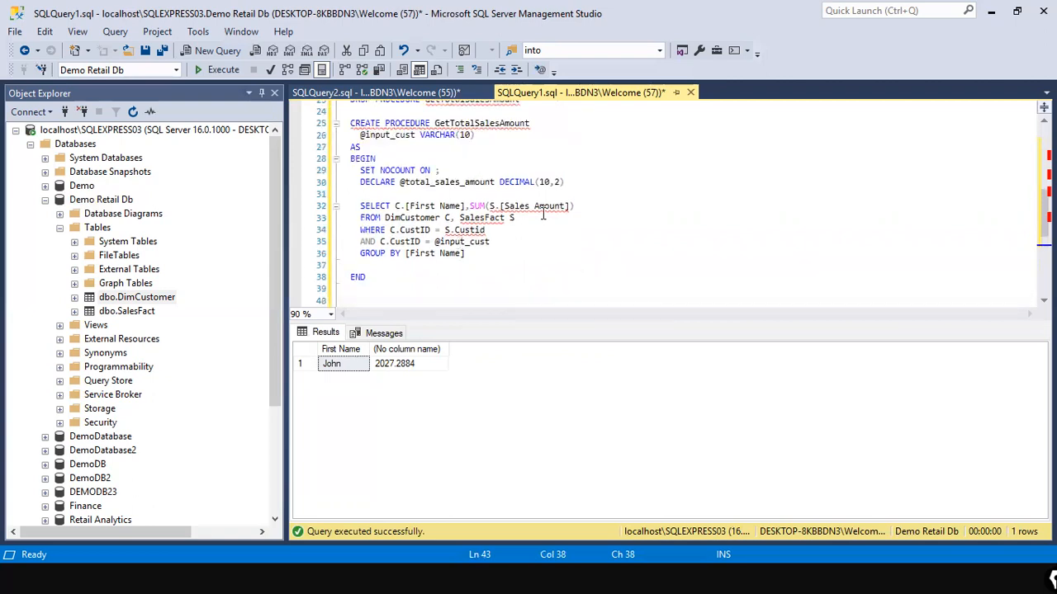
scroll(396, 230, up, 3)
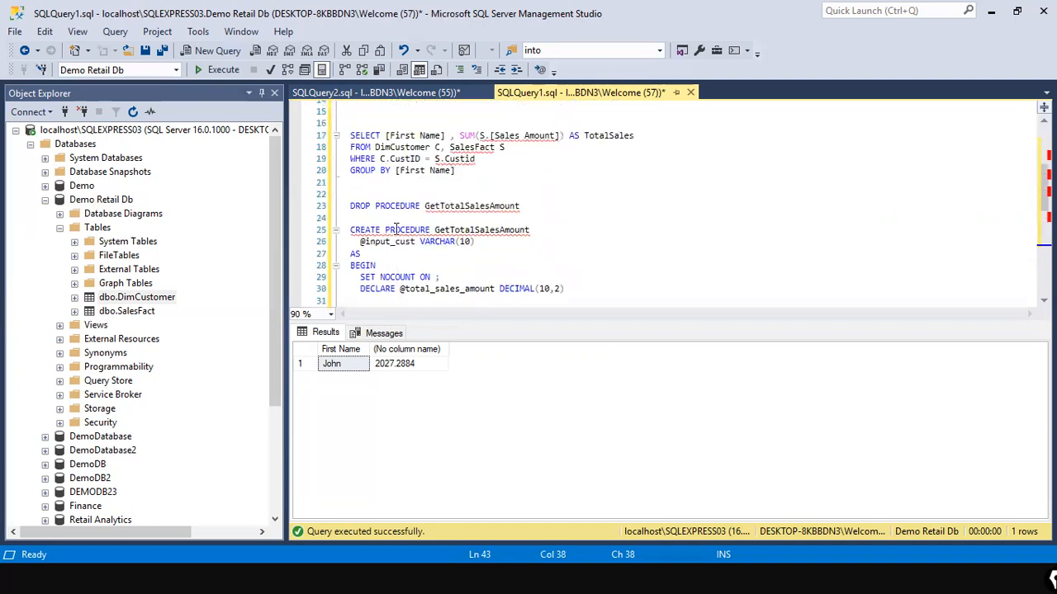
scroll(394, 222, up, 1)
scroll(401, 261, down, 2)
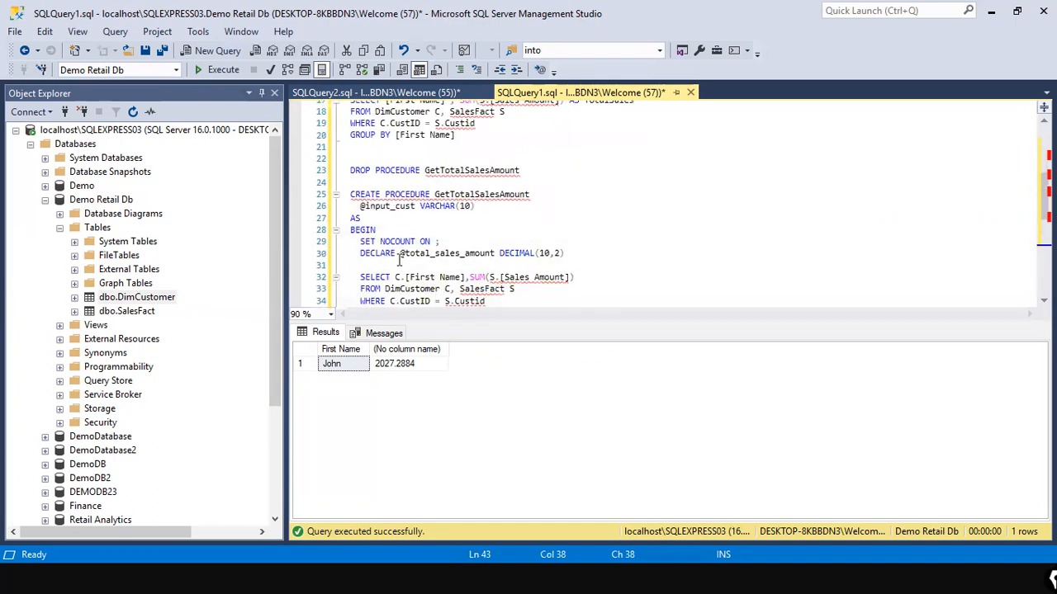
scroll(401, 261, down, 2)
drag(360, 242, 492, 242)
click(422, 241)
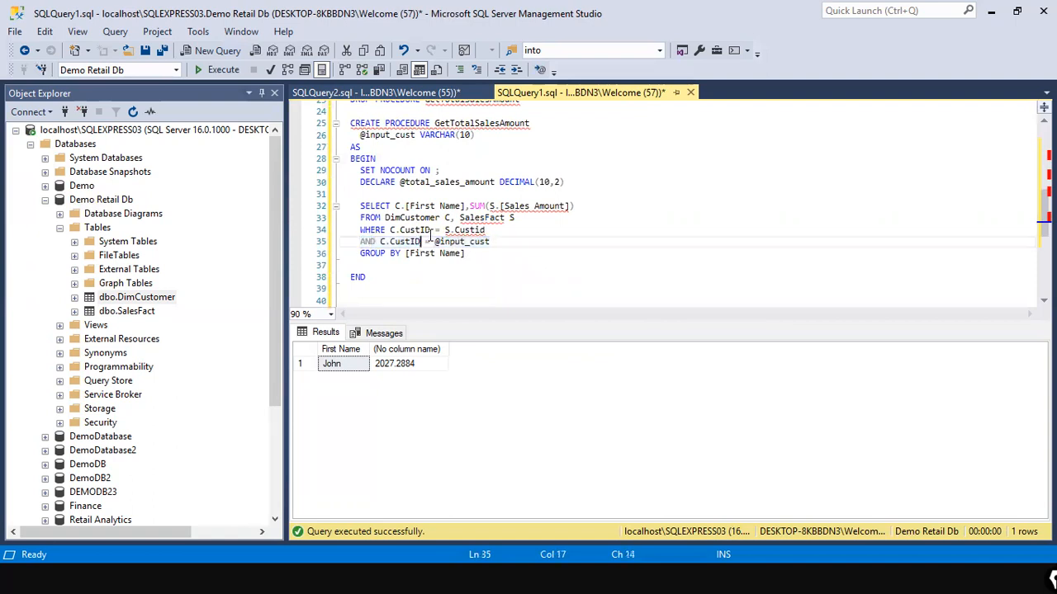
click(492, 241)
scroll(478, 288, down, 1)
scroll(485, 301, down, 1)
double_click(442, 254)
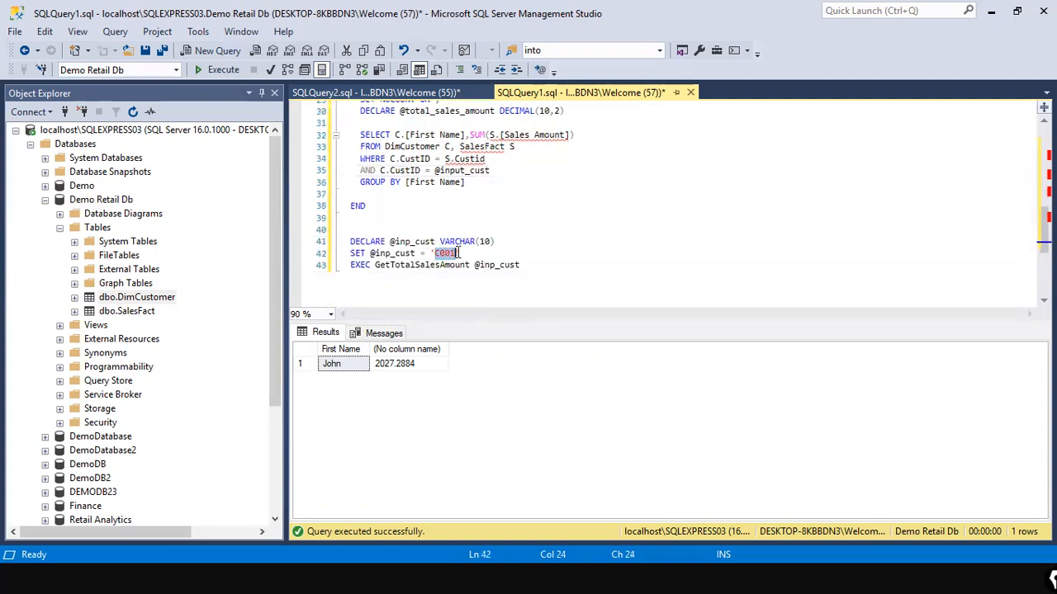
click(487, 264)
click(459, 254)
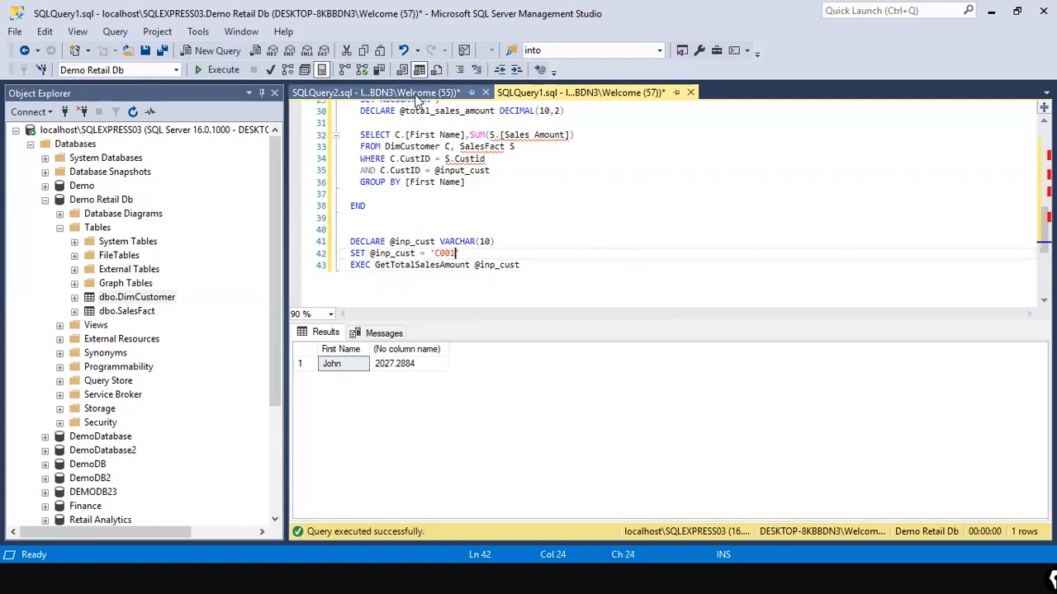
Find and copy the SELECT TOP (1000) query on DimCustomer at the start of the SQLQuery1 script.
click(410, 95)
click(522, 94)
scroll(412, 146, up, 2)
scroll(413, 146, down, 4)
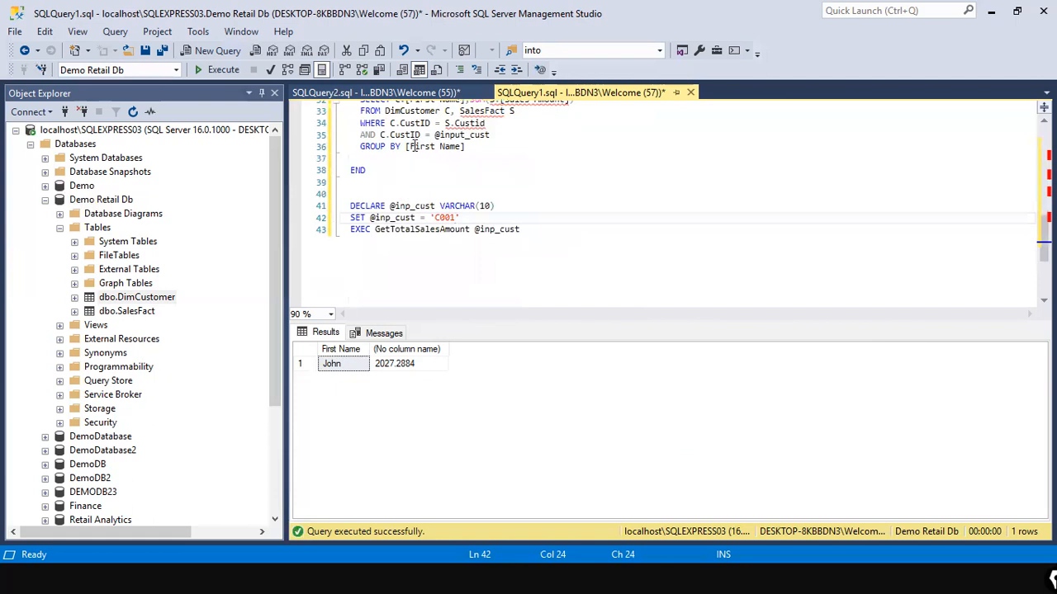
click(399, 93)
scroll(406, 263, up, 3)
scroll(406, 263, down, 3)
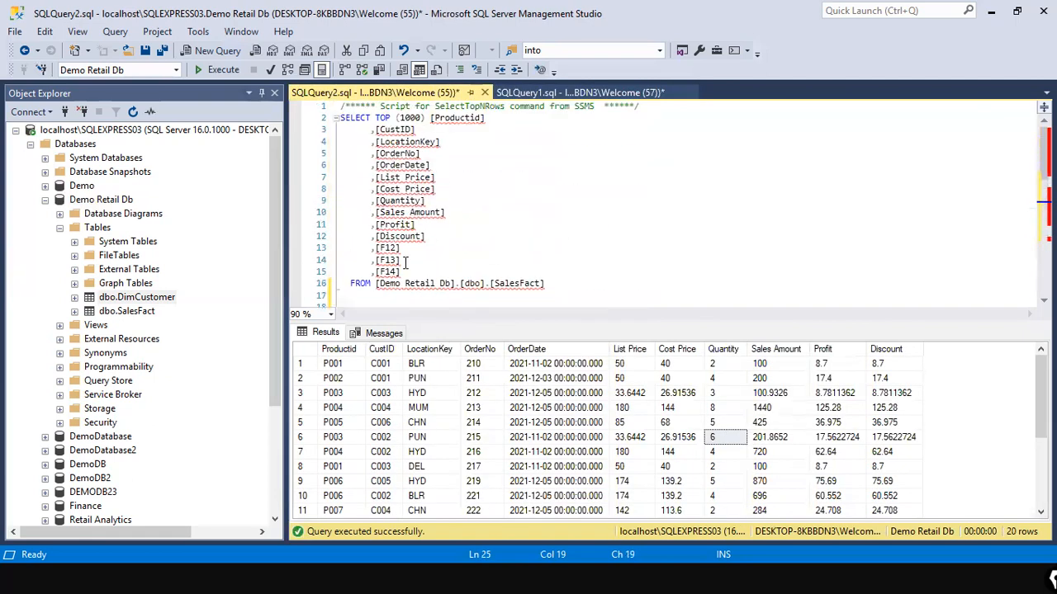
click(550, 96)
scroll(483, 179, up, 5)
scroll(483, 179, up, 5)
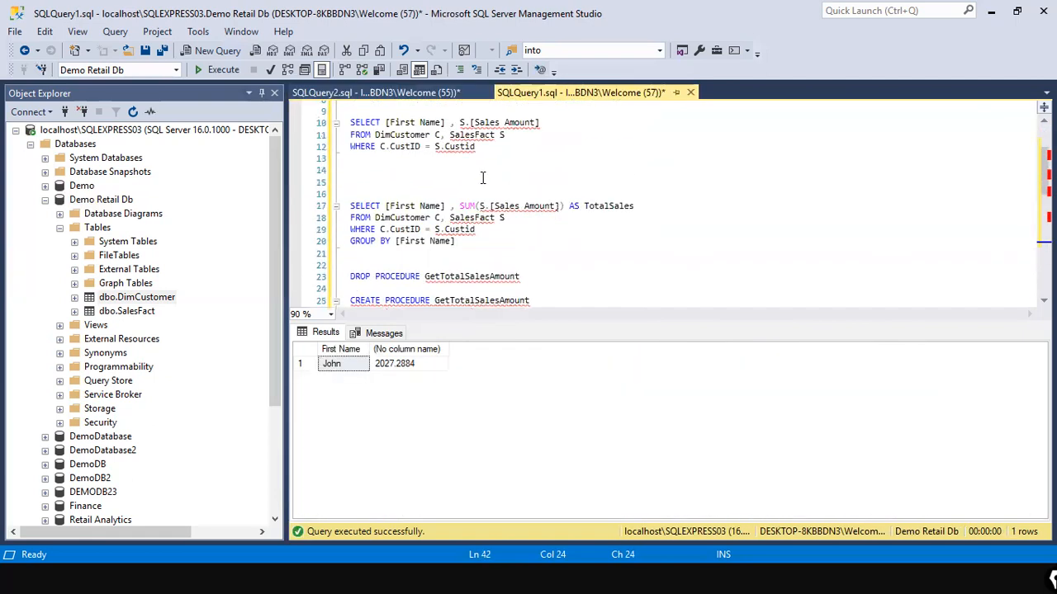
drag(586, 177, 340, 117)
key(ctrl+c)
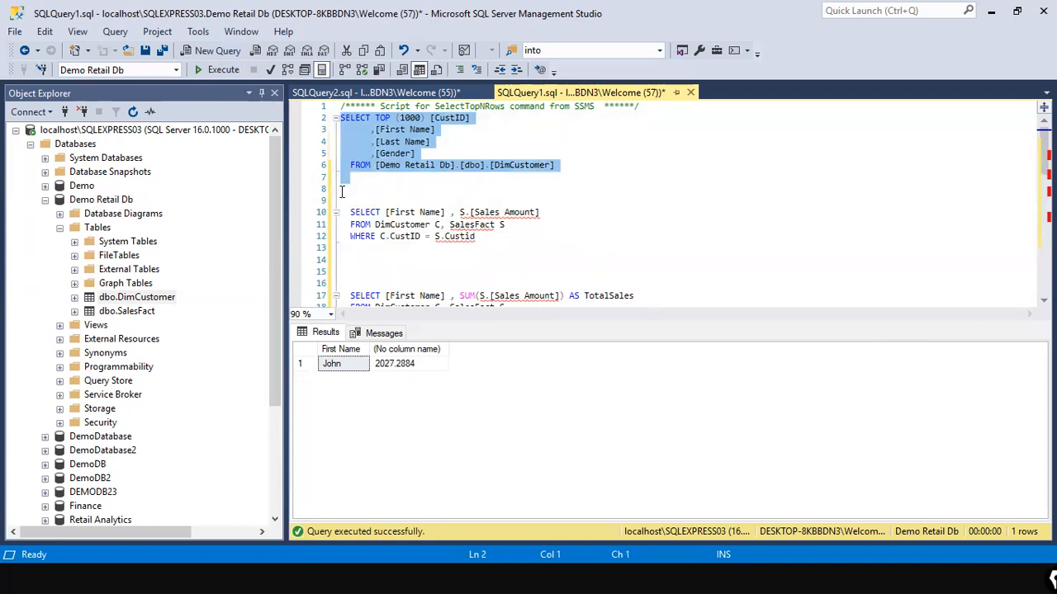
scroll(395, 240, down, 8)
scroll(394, 248, down, 5)
click(385, 141)
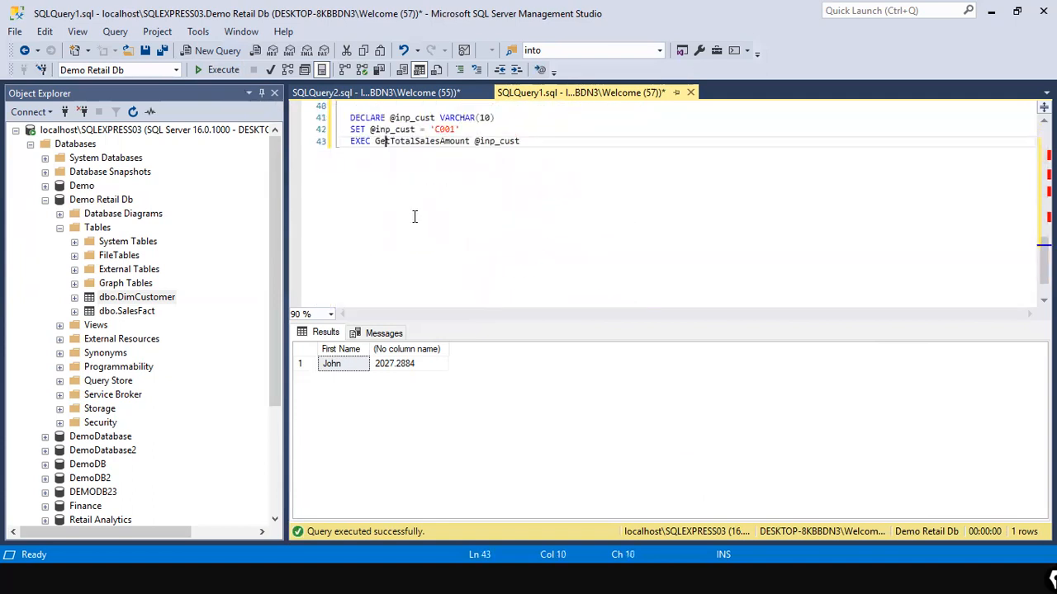
scroll(463, 163, up, 1)
click(464, 140)
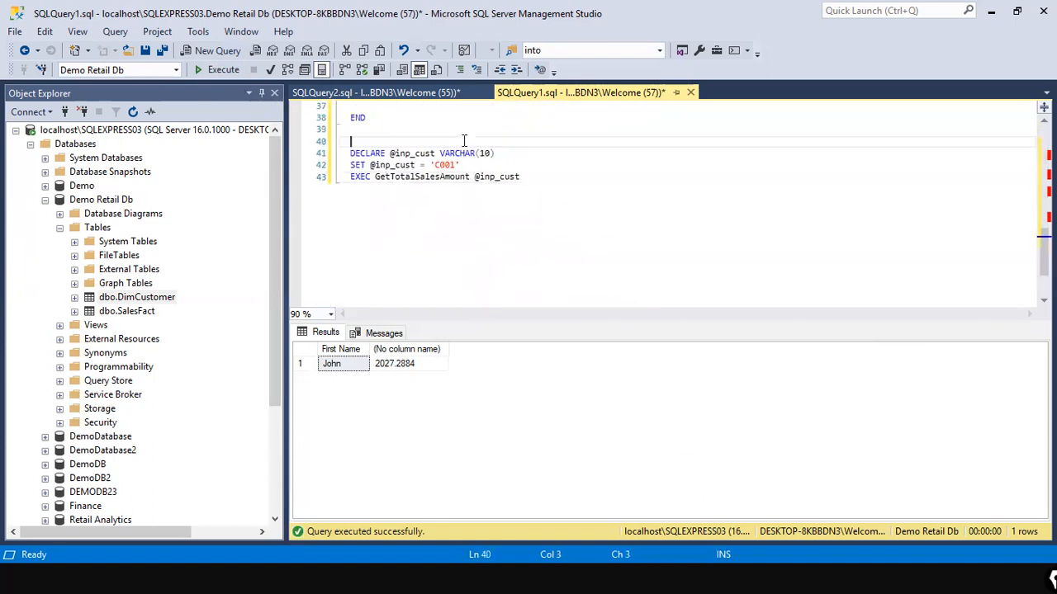
key(ctrl+v)
Add a GO line after the pasted DimCustomer query and another after the EXEC GetTotalSalesAmount line.
key(Return)
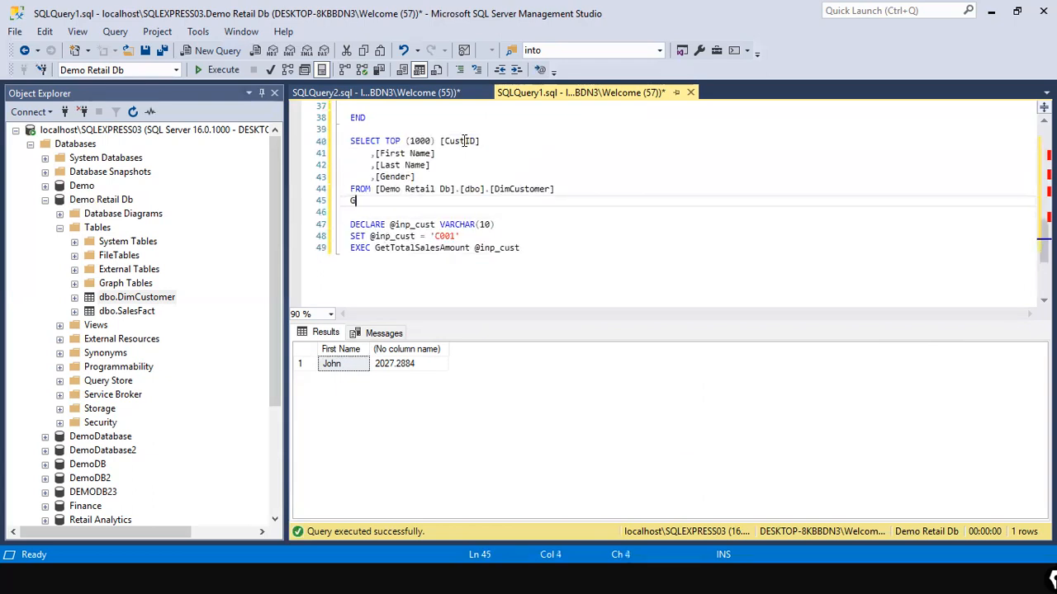
text(GO)
key(Down)
key(Down)
key(Down)
key(Down)
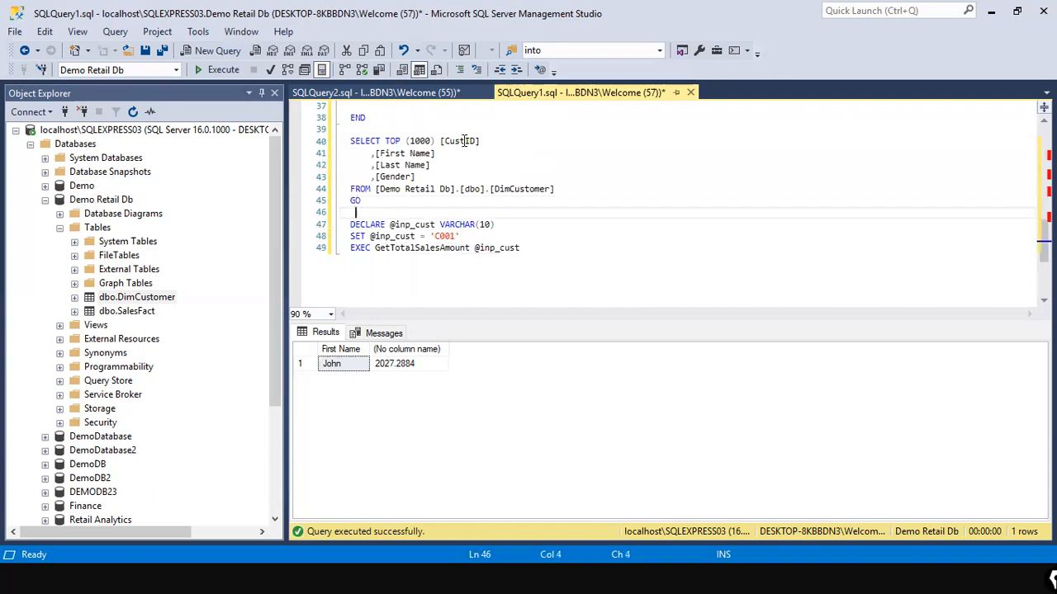
key(End)
key(Return)
text(GO)
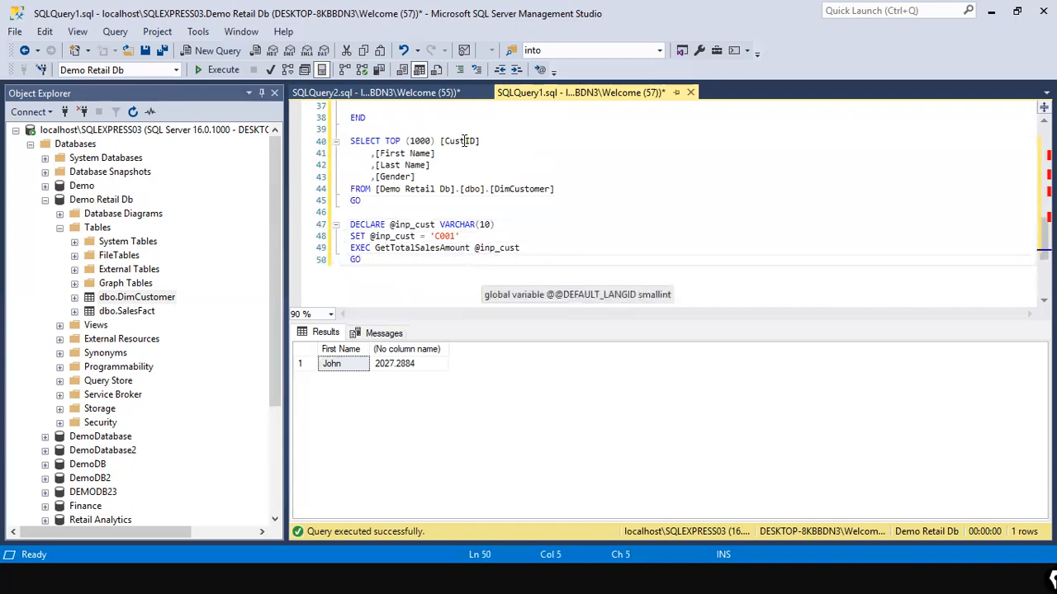
Execute the DimCustomer query and the procedure call batch together, and enlarge the results area.
drag(378, 263, 307, 137)
click(223, 71)
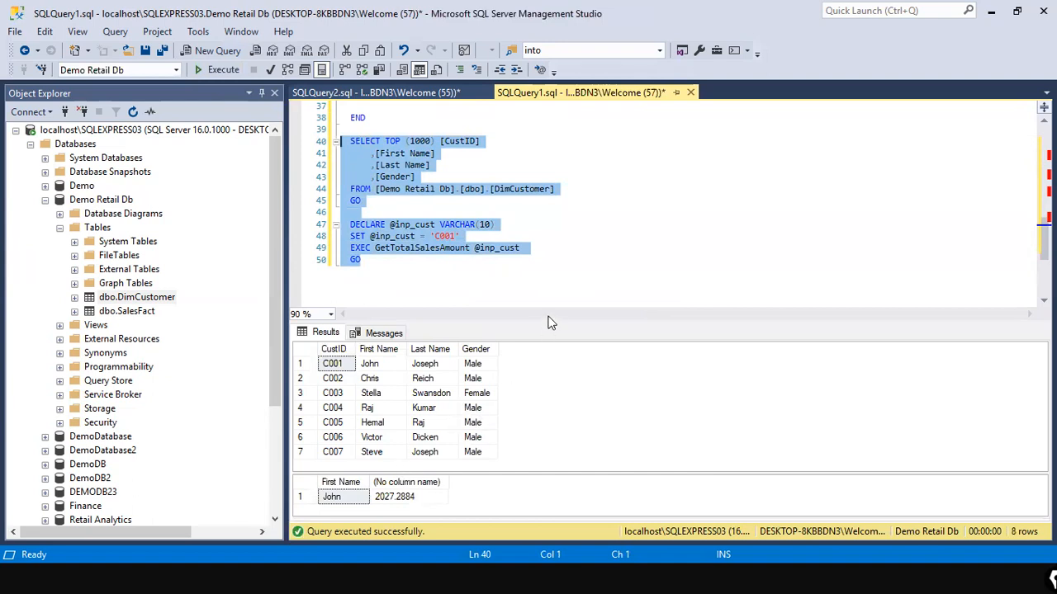
drag(551, 322, 552, 275)
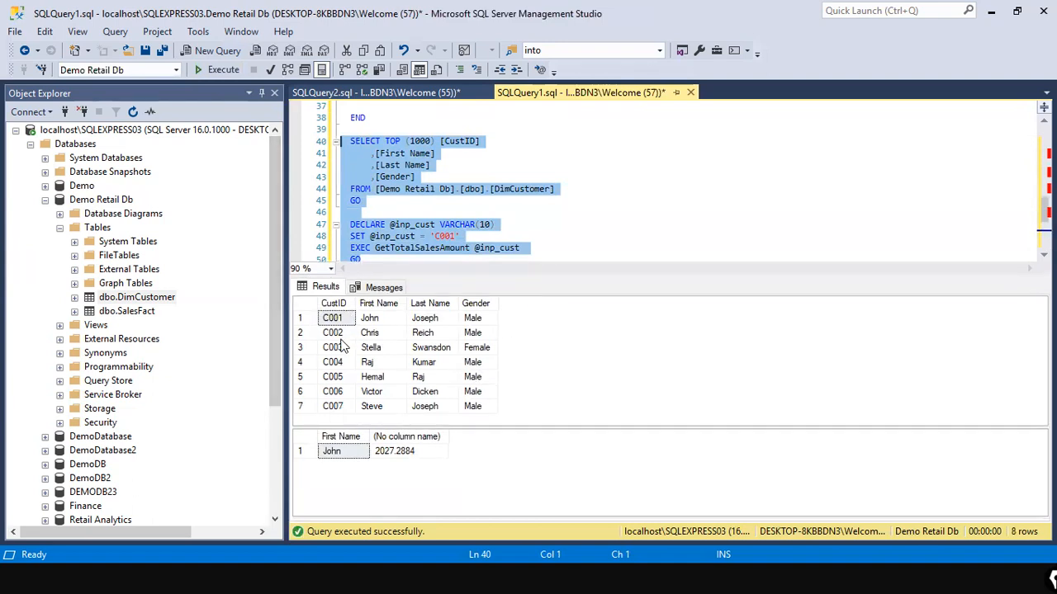
drag(354, 212, 357, 143)
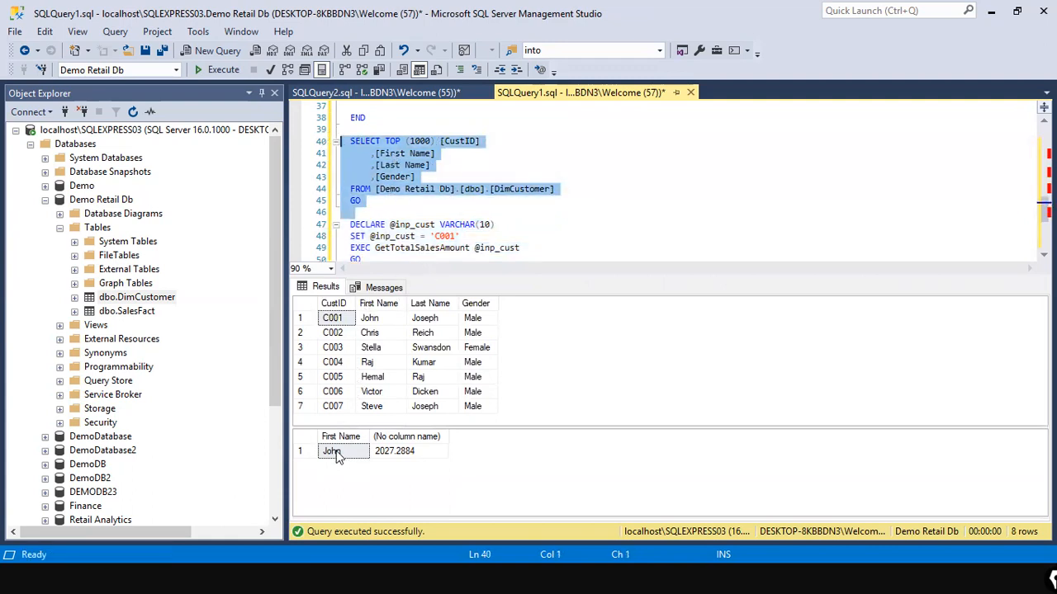
scroll(363, 218, down, 2)
drag(363, 189, 341, 154)
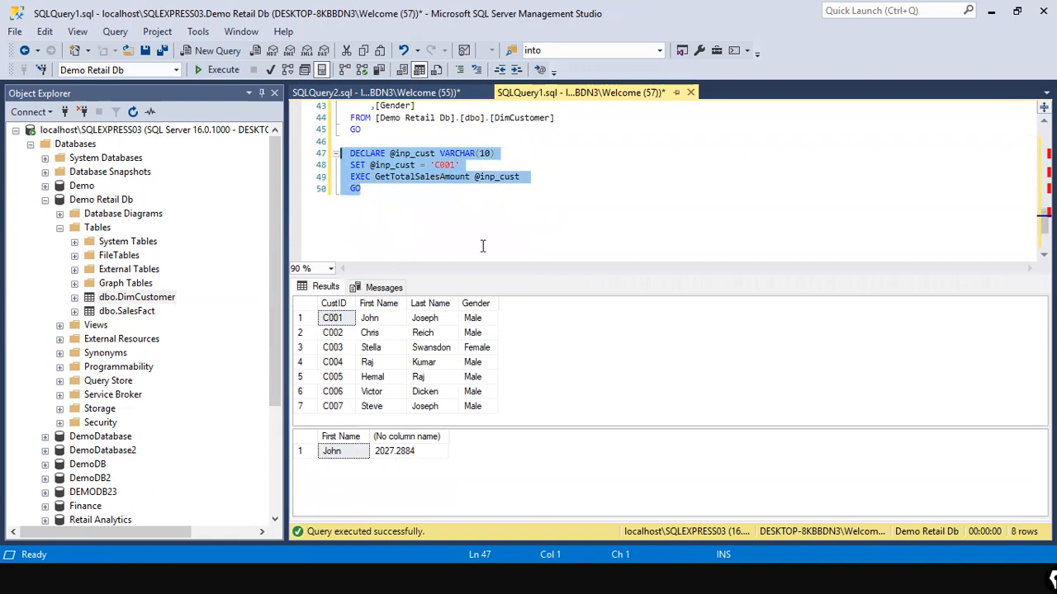
click(447, 165)
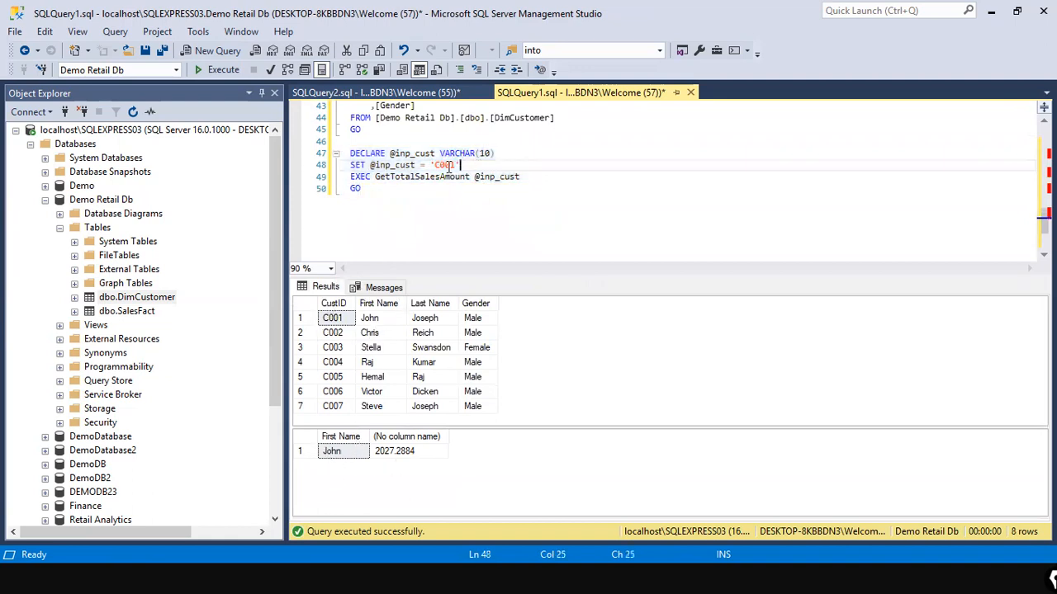
scroll(454, 177, up, 2)
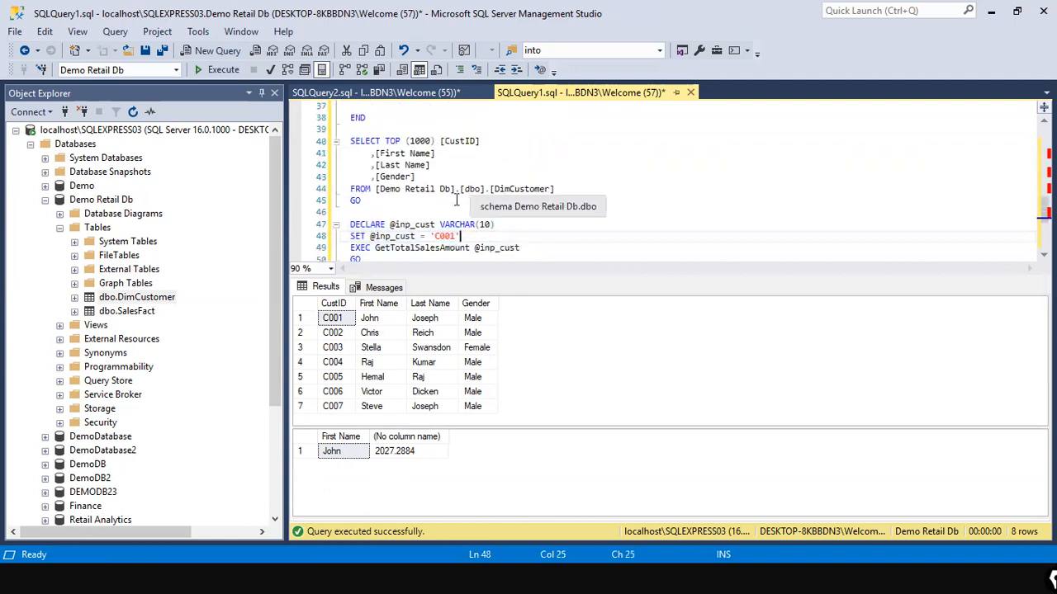
drag(440, 236, 520, 247)
click(440, 247)
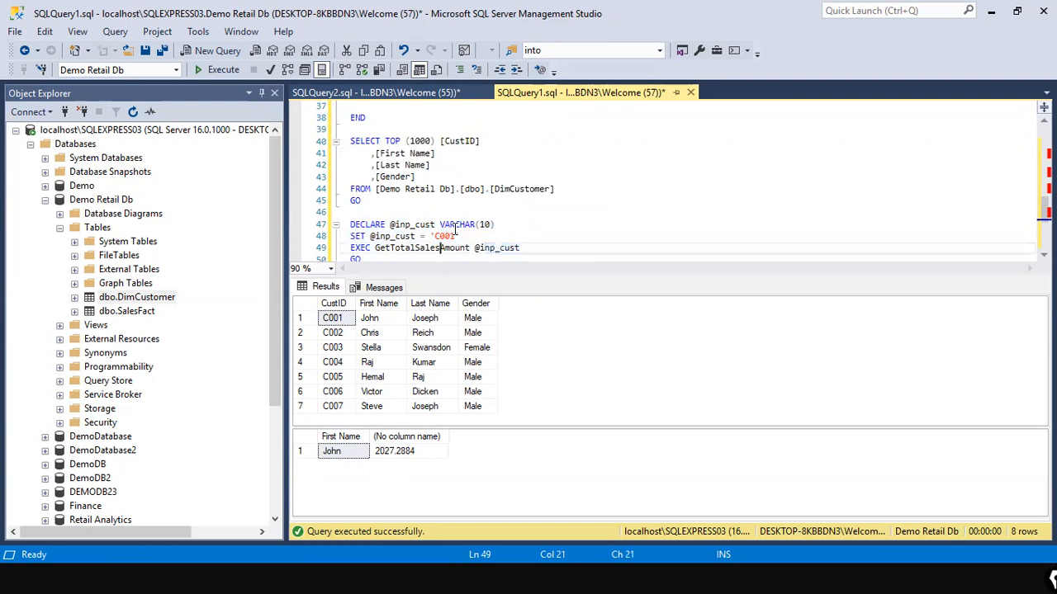
scroll(454, 228, up, 3)
scroll(465, 191, up, 1)
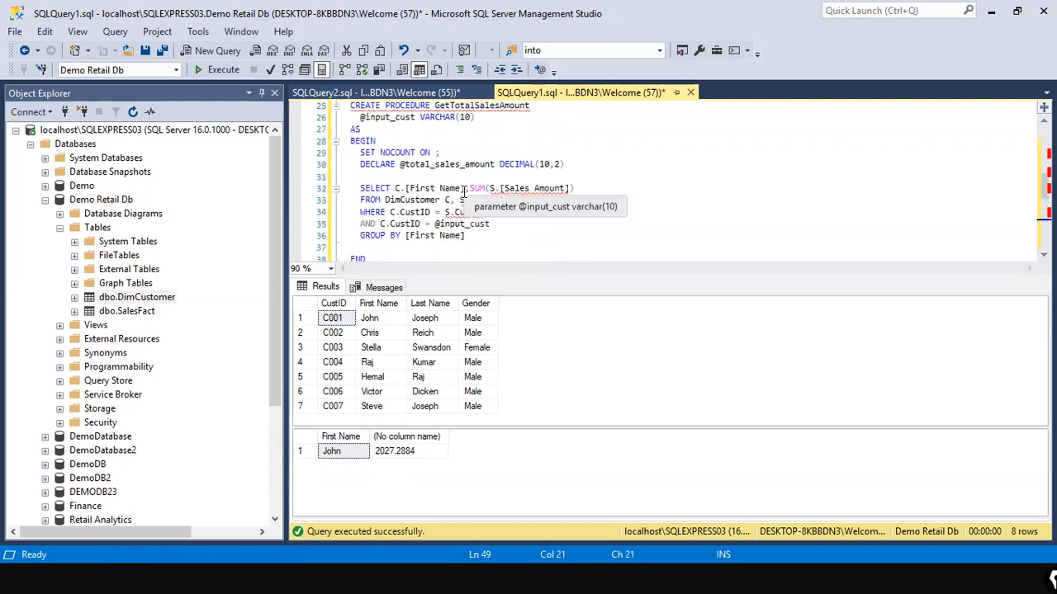
drag(435, 224, 513, 227)
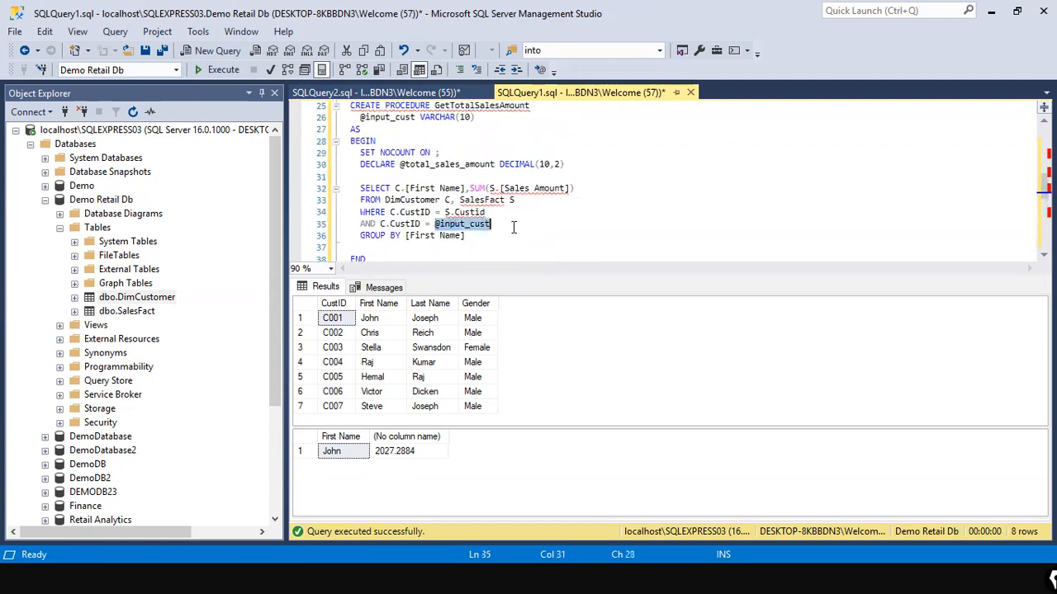
scroll(512, 229, down, 5)
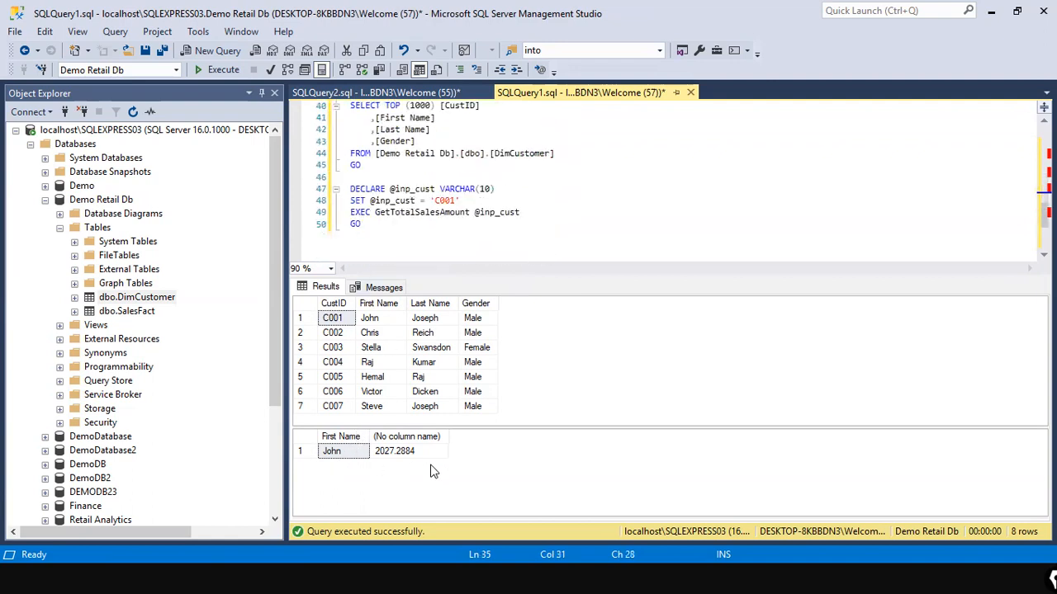
click(451, 201)
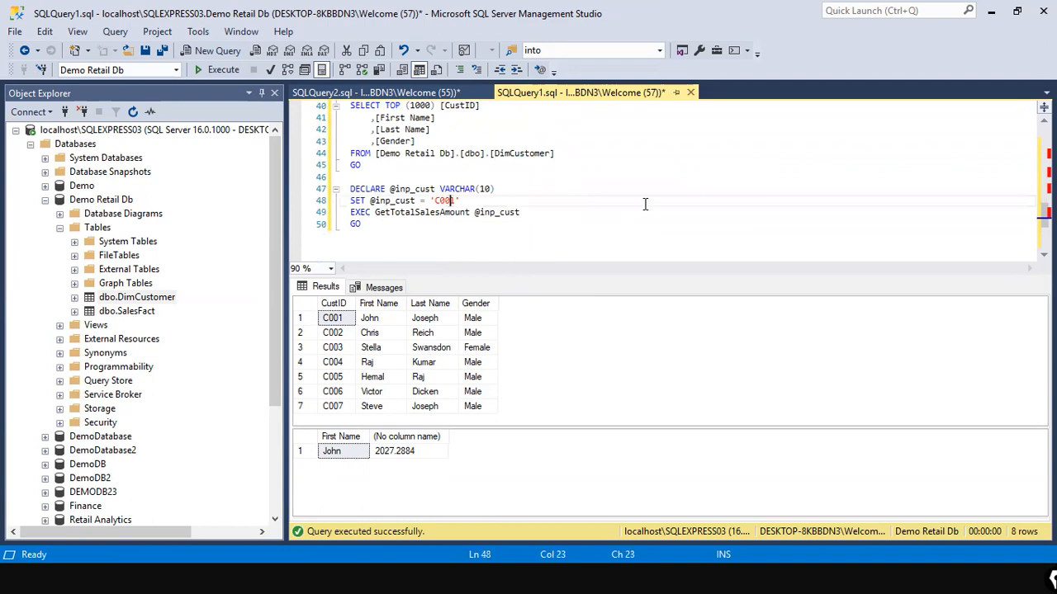
text(2)
click(482, 213)
scroll(482, 214, up, 5)
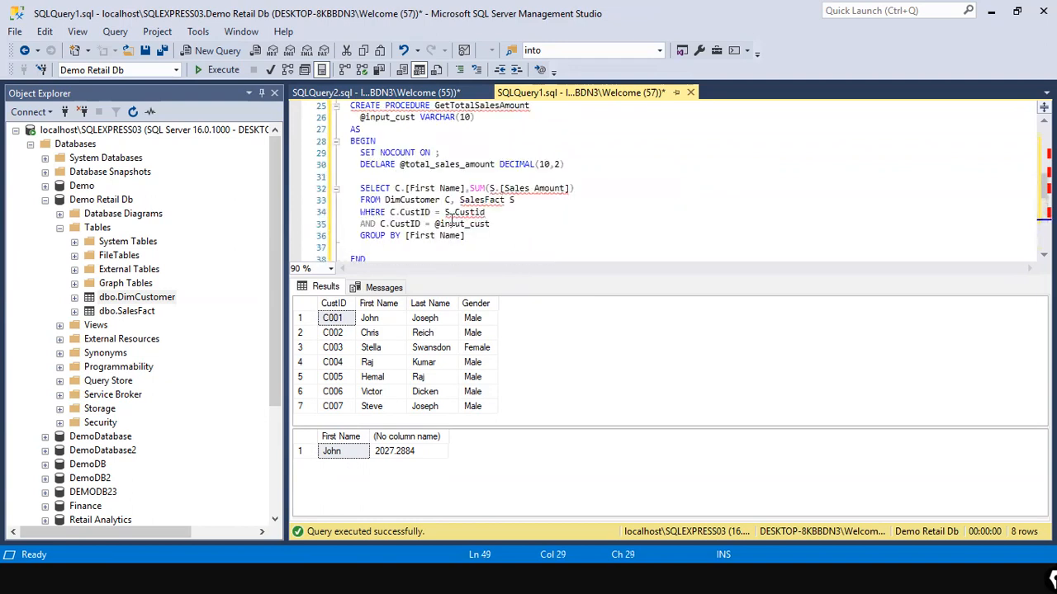
scroll(368, 153, up, 1)
scroll(606, 174, down, 6)
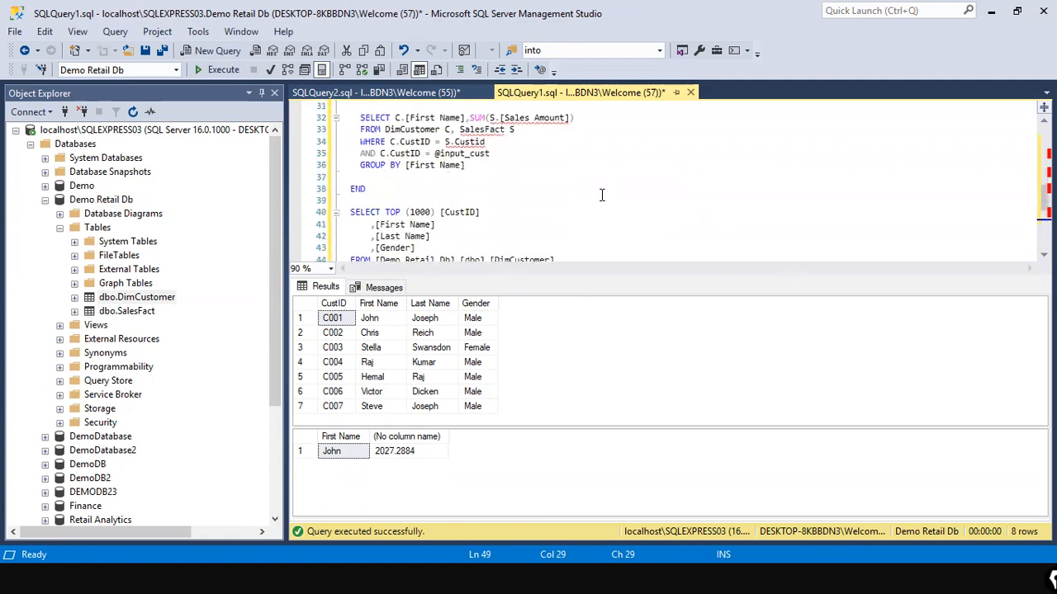
click(566, 234)
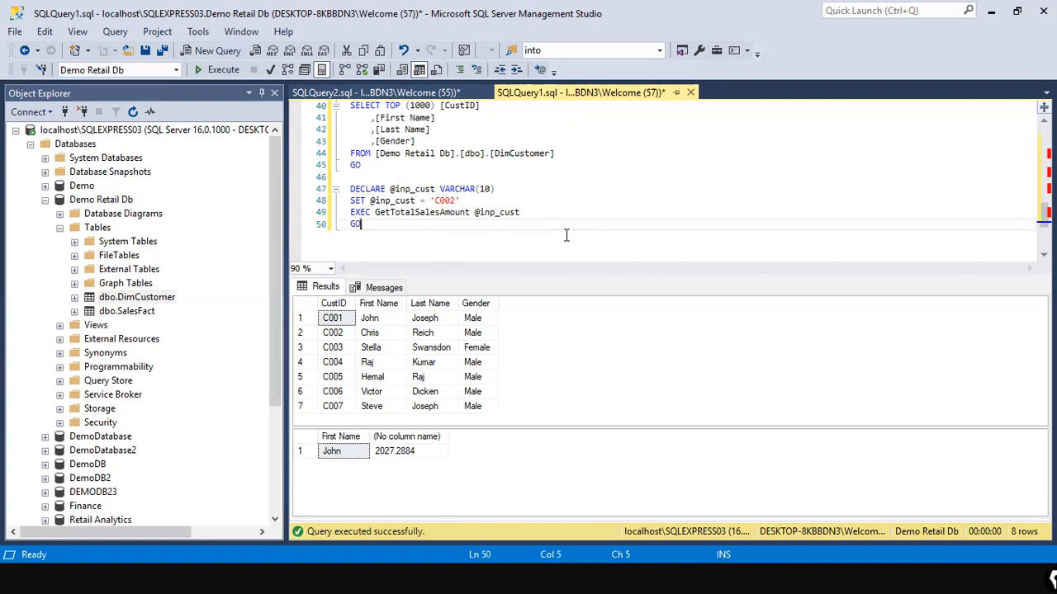
double_click(413, 212)
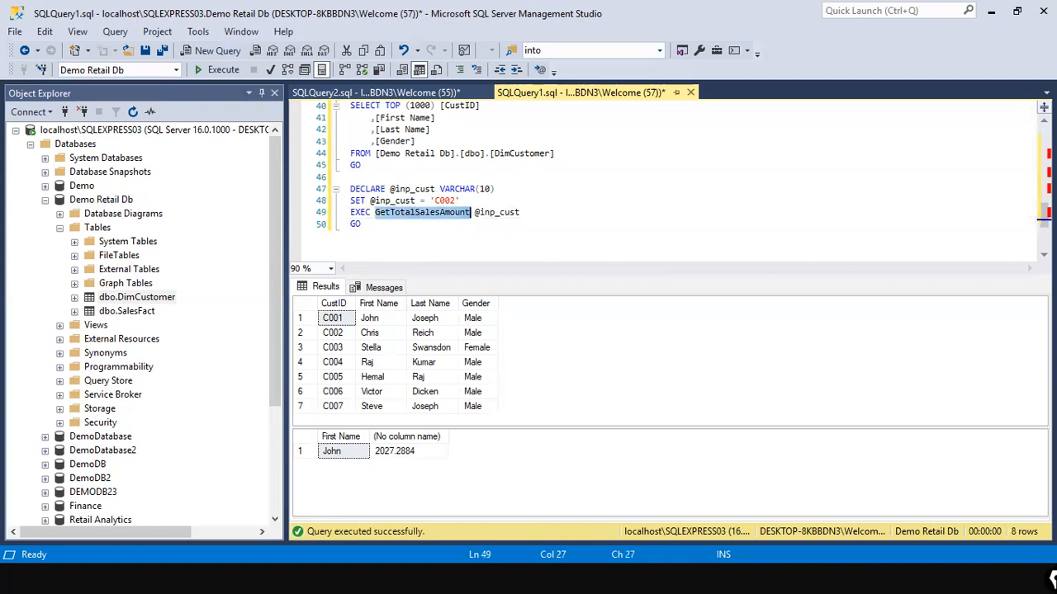
double_click(497, 212)
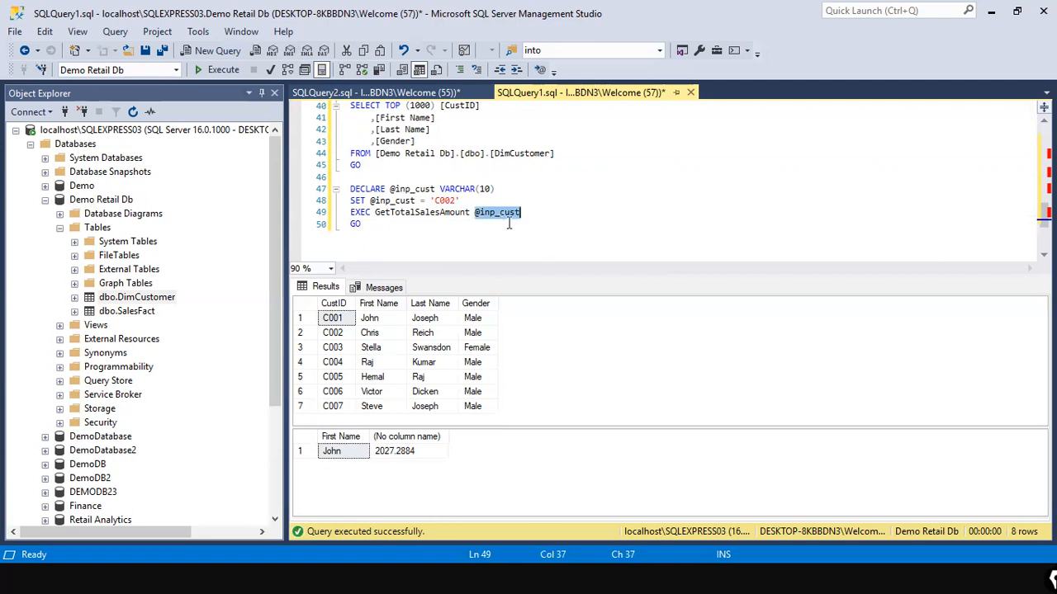
click(514, 218)
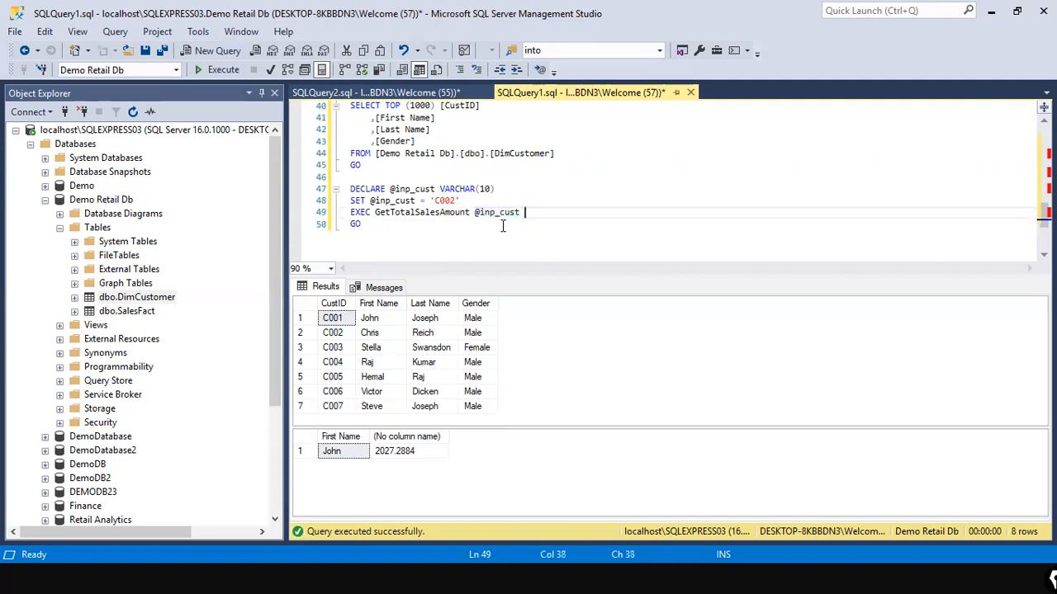
click(481, 215)
mouse_move(480, 214)
mouse_down()
mouse_move(518, 211)
mouse_move(497, 223)
mouse_up()
click(479, 222)
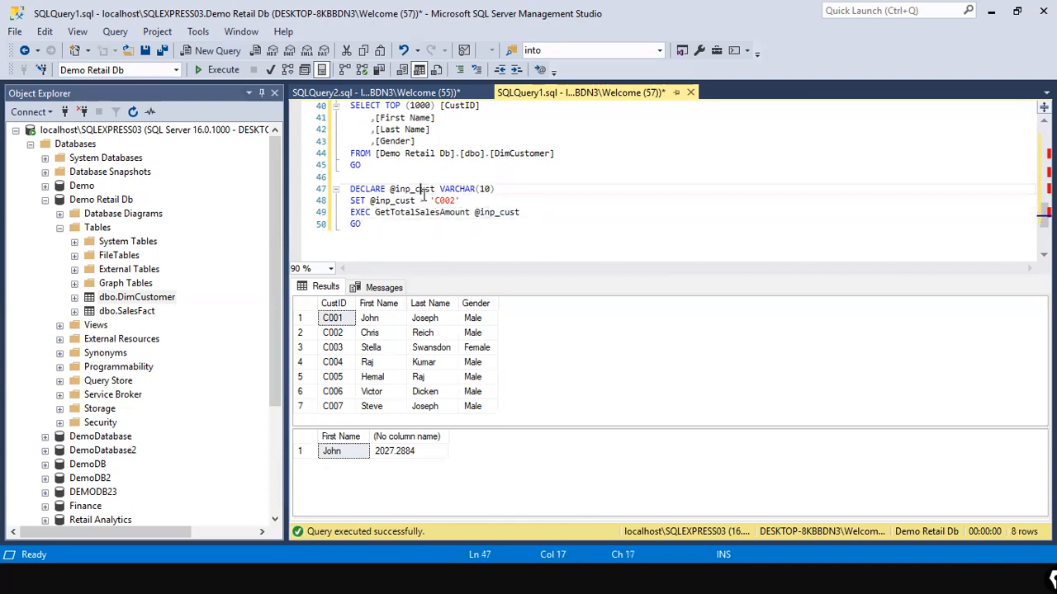
double_click(424, 191)
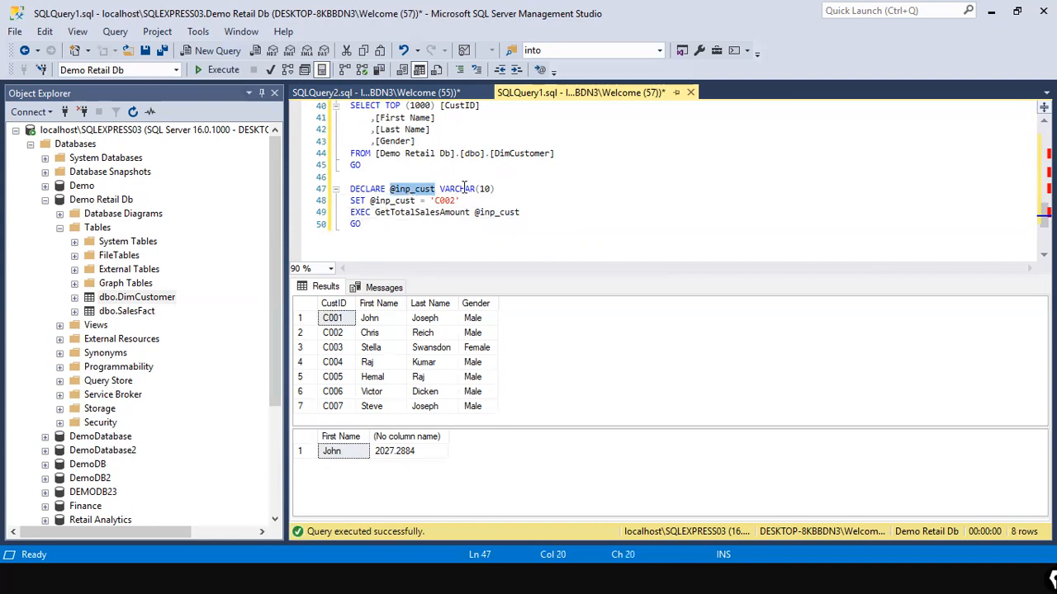
double_click(463, 189)
click(494, 190)
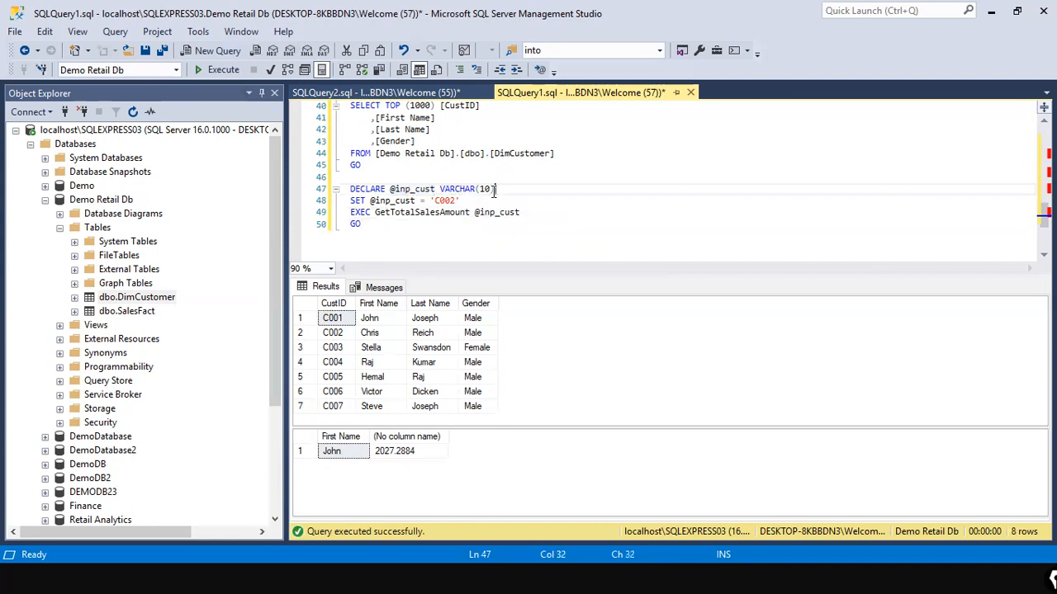
double_click(444, 201)
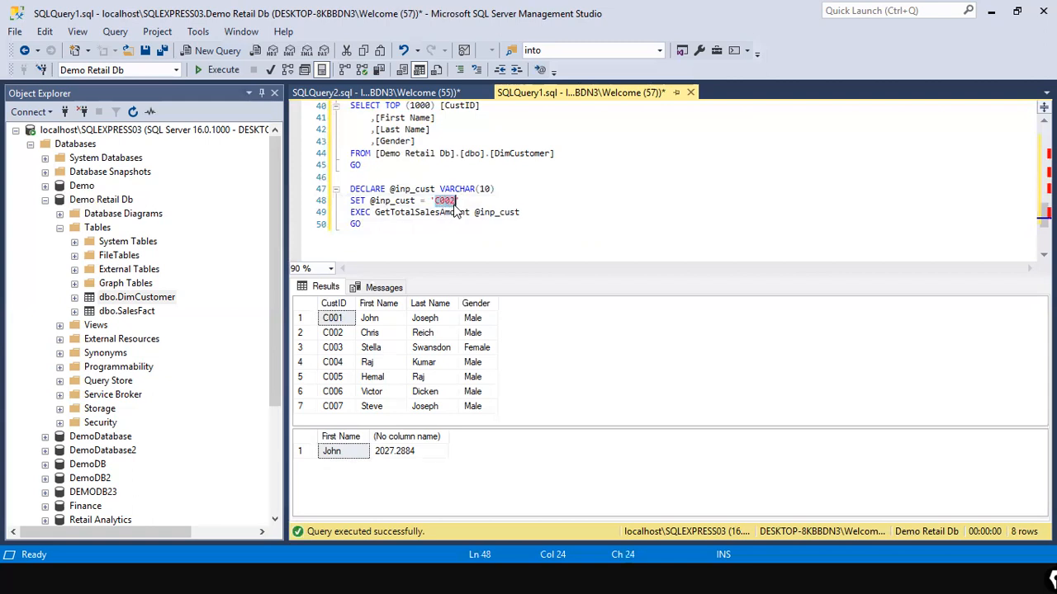
double_click(393, 190)
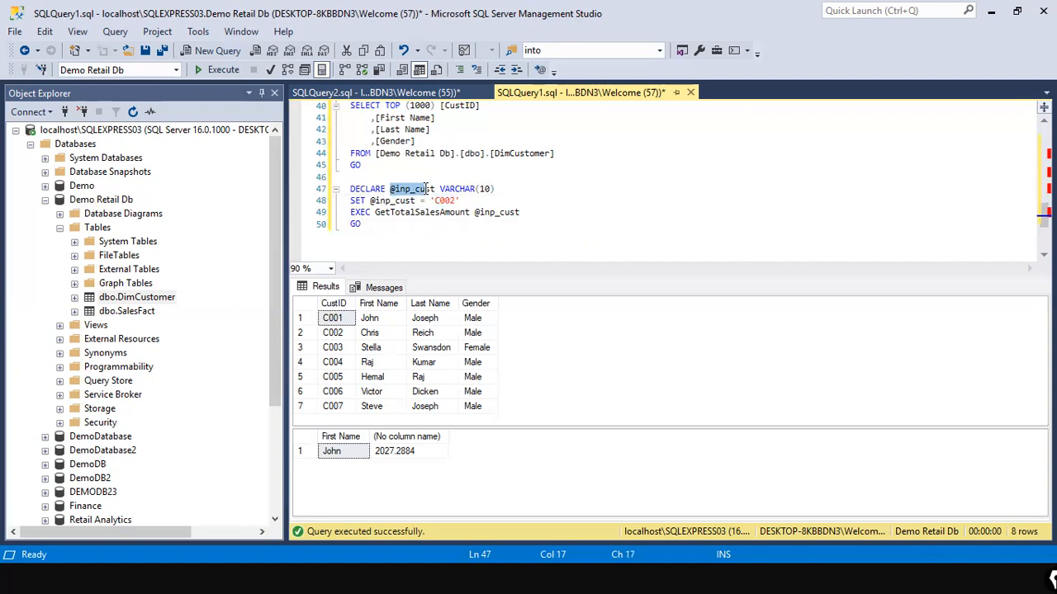
click(361, 202)
click(460, 201)
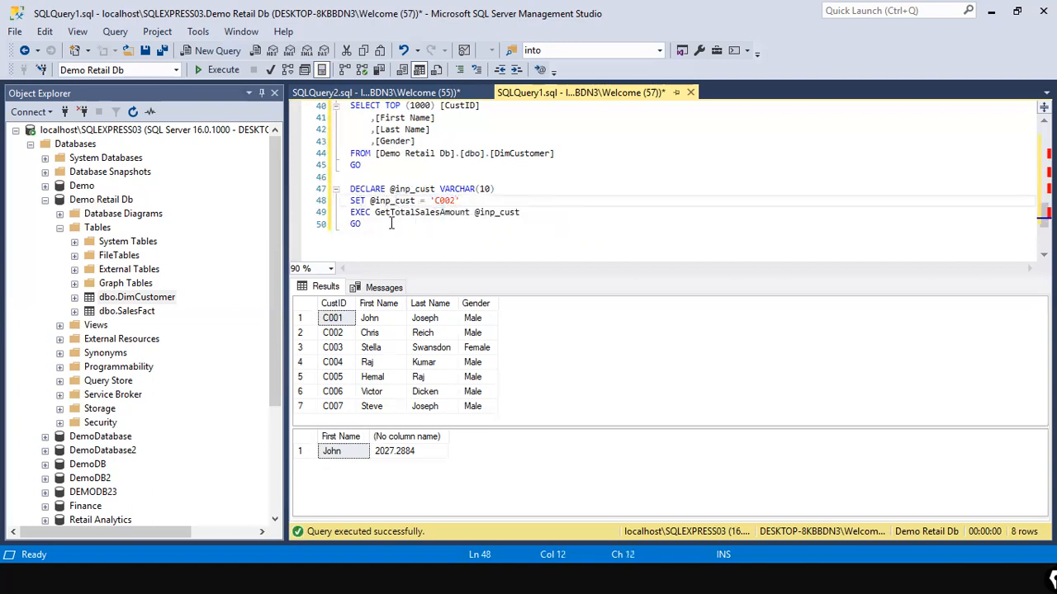
drag(372, 201, 416, 203)
click(506, 215)
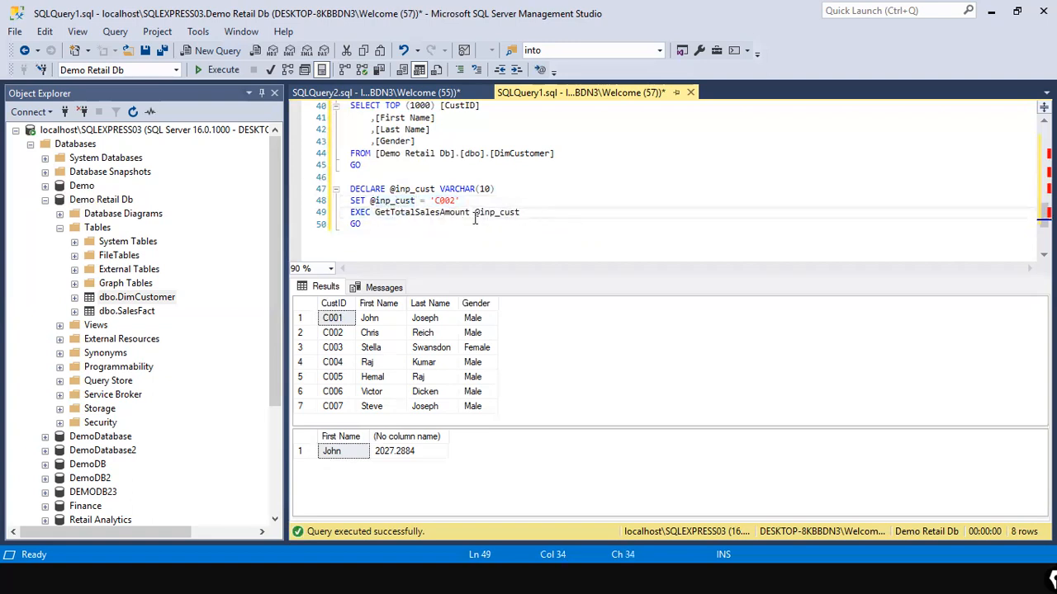
Execute the DimCustomer query together with the procedure call batch for the second customer's ID.
click(455, 200)
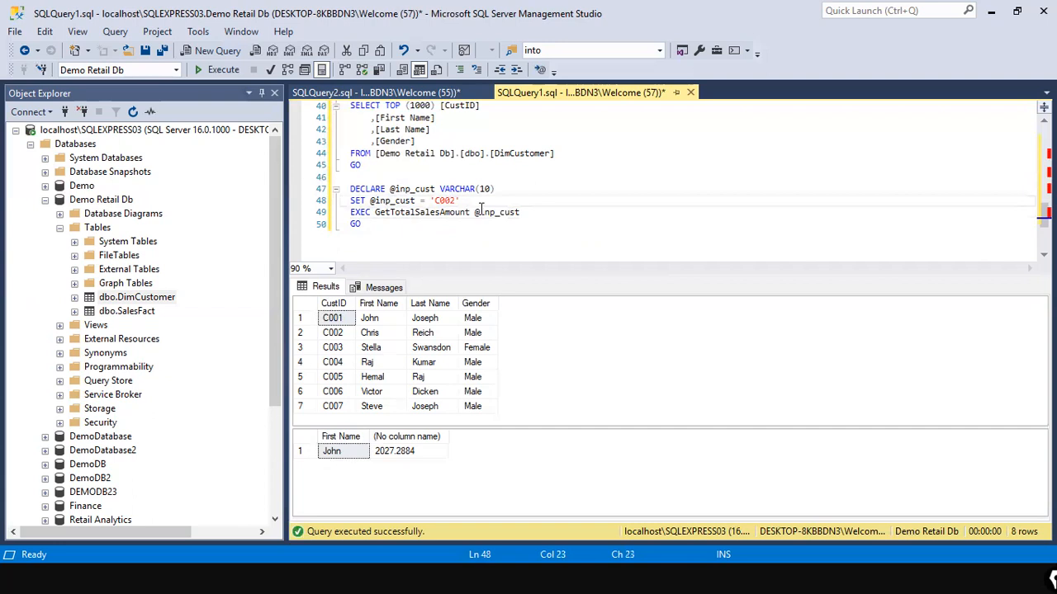
mouse_move(427, 213)
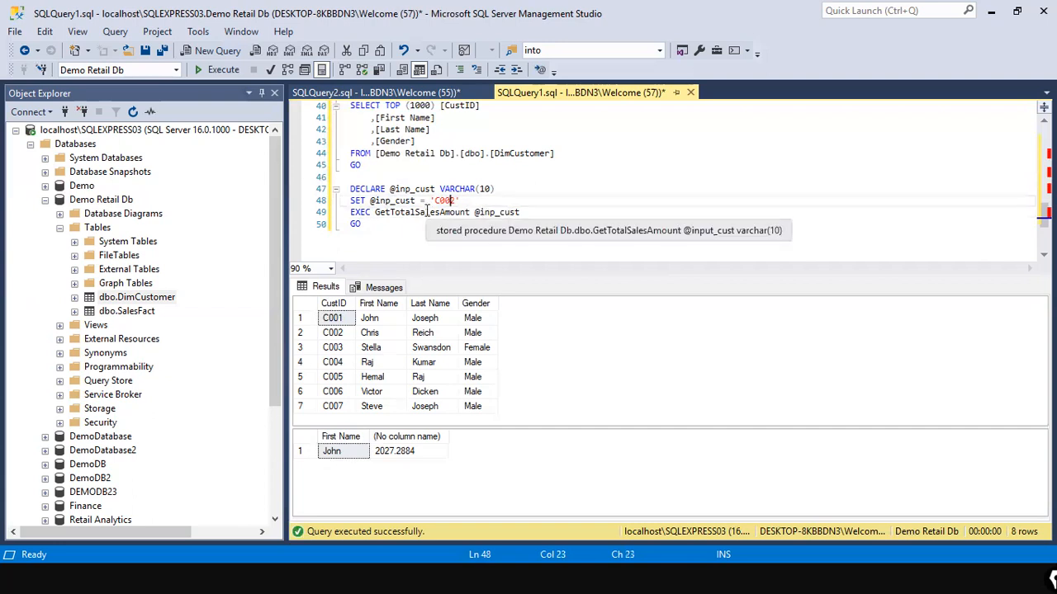
mouse_move(363, 225)
mouse_down()
mouse_move(340, 188)
mouse_move(340, 106)
mouse_up()
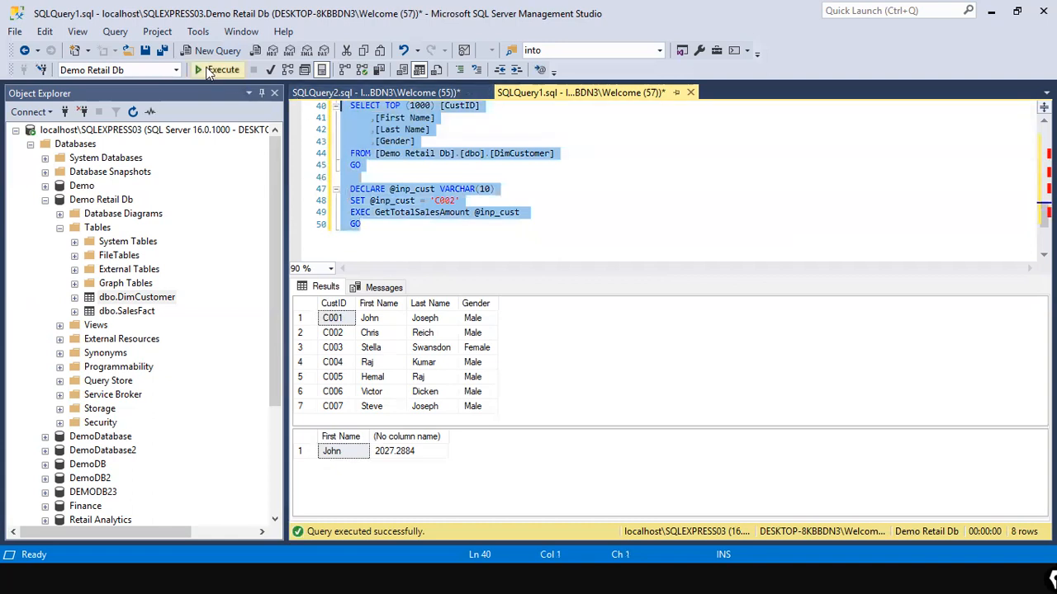
click(216, 70)
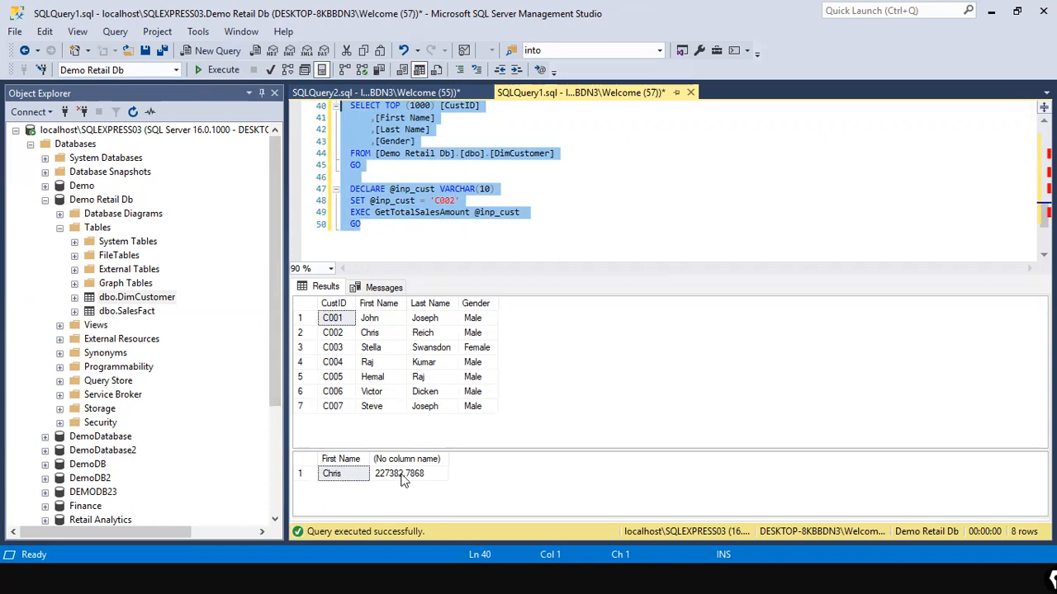
click(375, 240)
scroll(419, 221, up, 3)
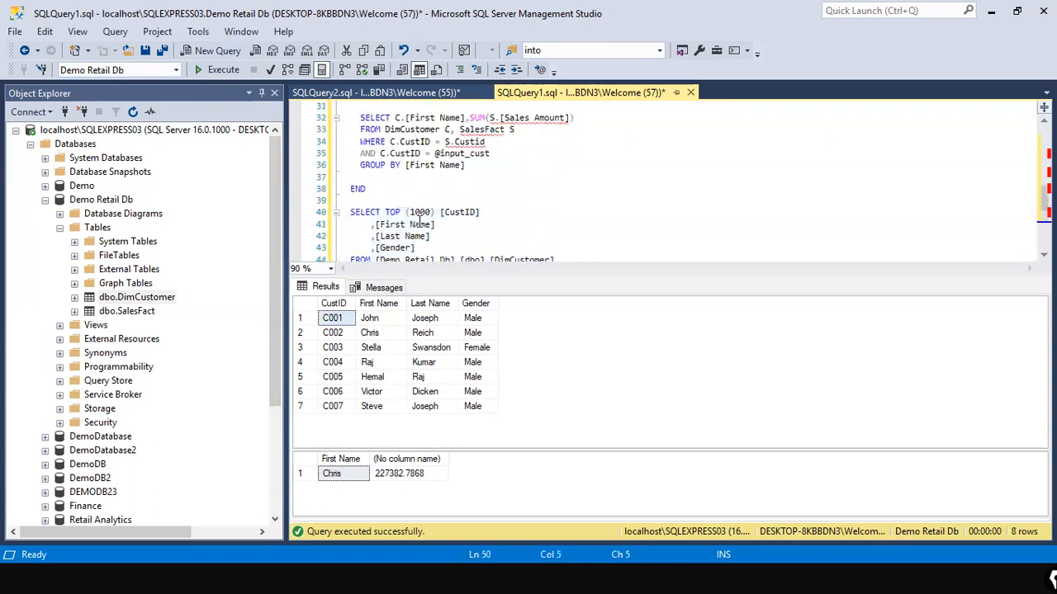
scroll(420, 219, up, 4)
scroll(420, 216, up, 1)
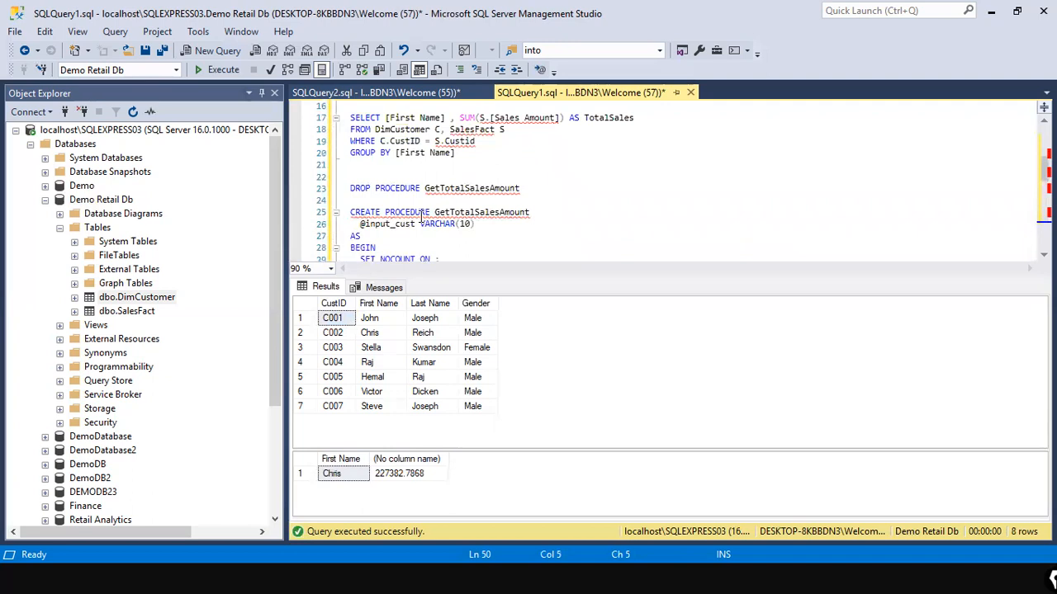
scroll(421, 216, down, 2)
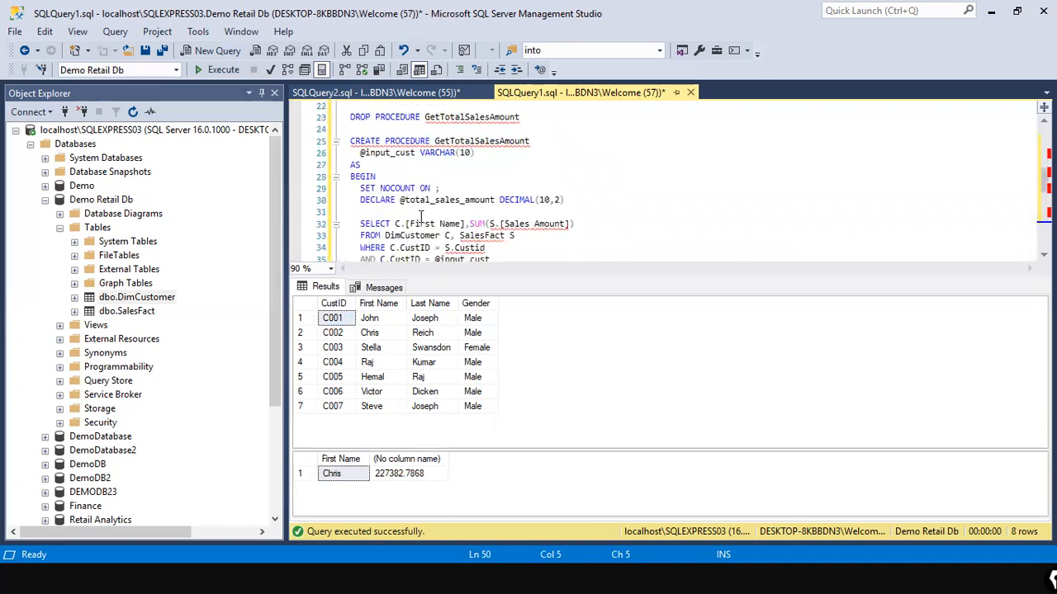
scroll(420, 217, down, 3)
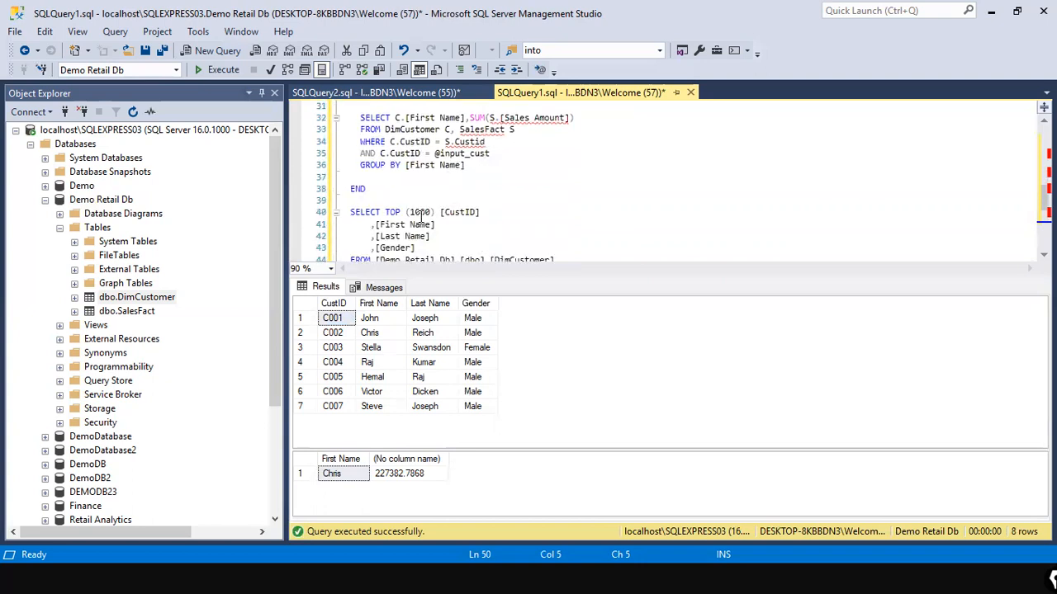
scroll(421, 216, down, 3)
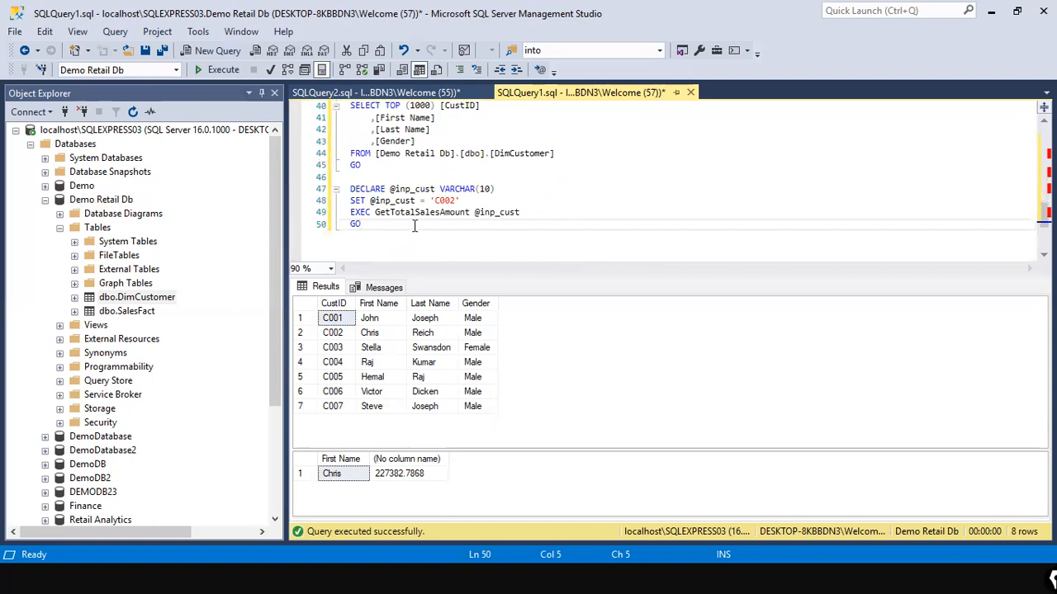
Copy the DECLARE, SET and EXEC lines of the call batch and switch to Power BI Desktop.
drag(528, 212, 339, 189)
right_click(373, 190)
click(405, 216)
key(alt+Tab)
key(alt+Tab)
key(alt+Tab)
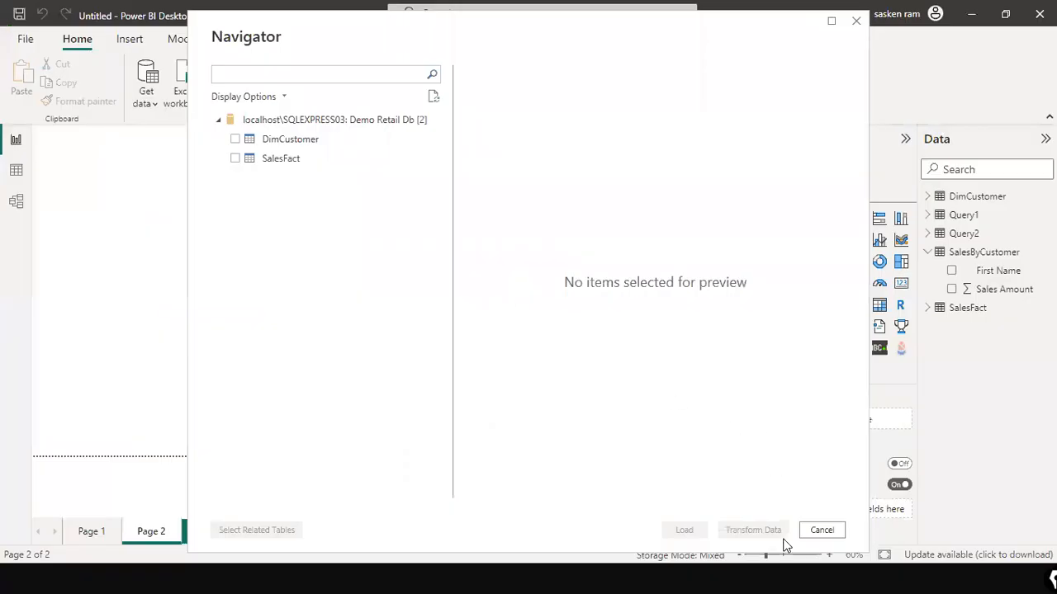
Cancel the Navigator, start a new SQL Server connection and paste the copied call batch as its SQL statement under the advanced options.
click(811, 530)
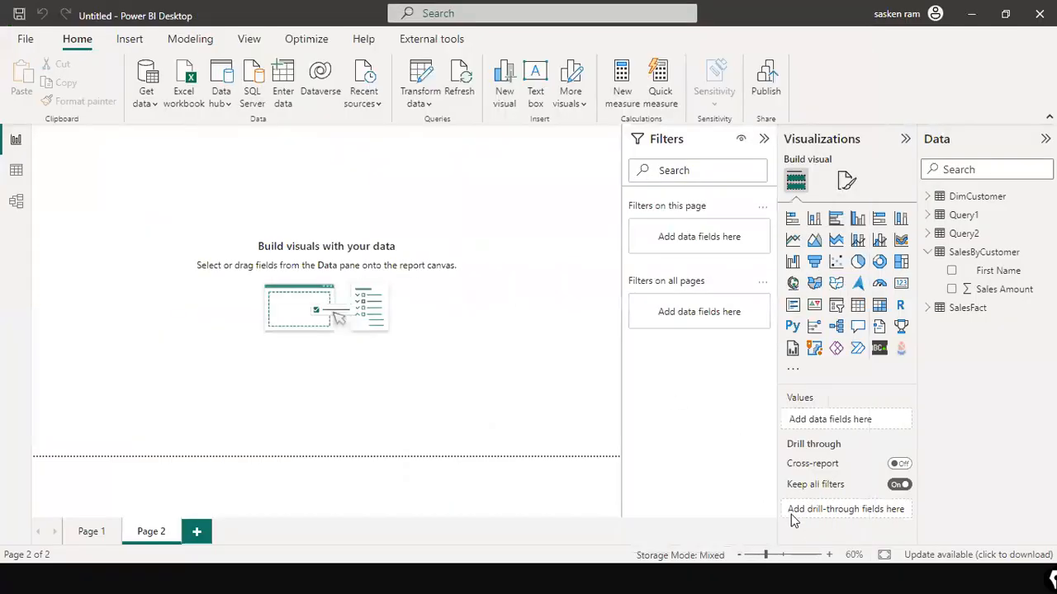
click(157, 104)
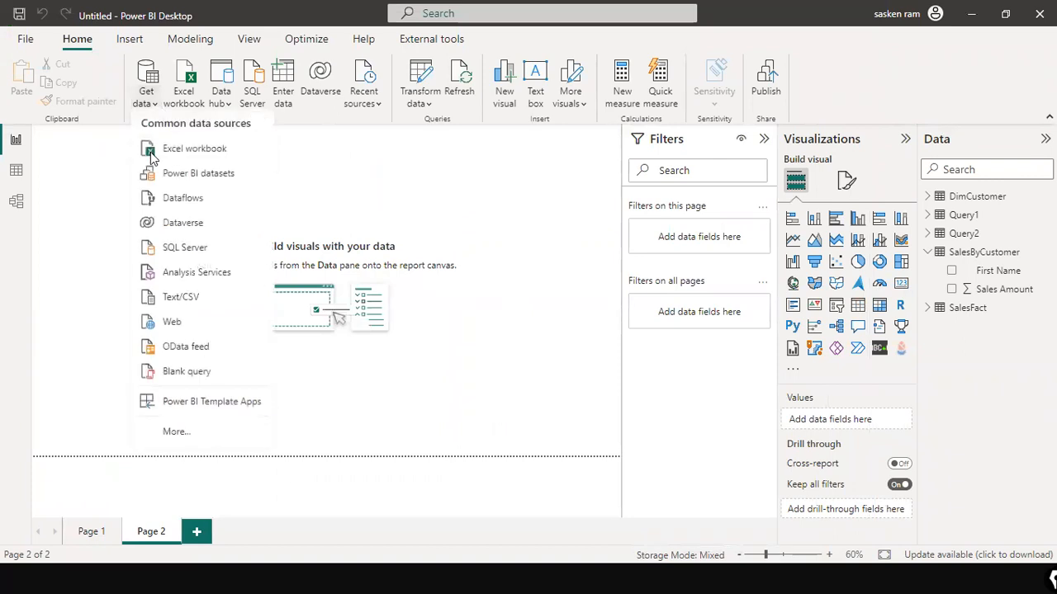
click(186, 255)
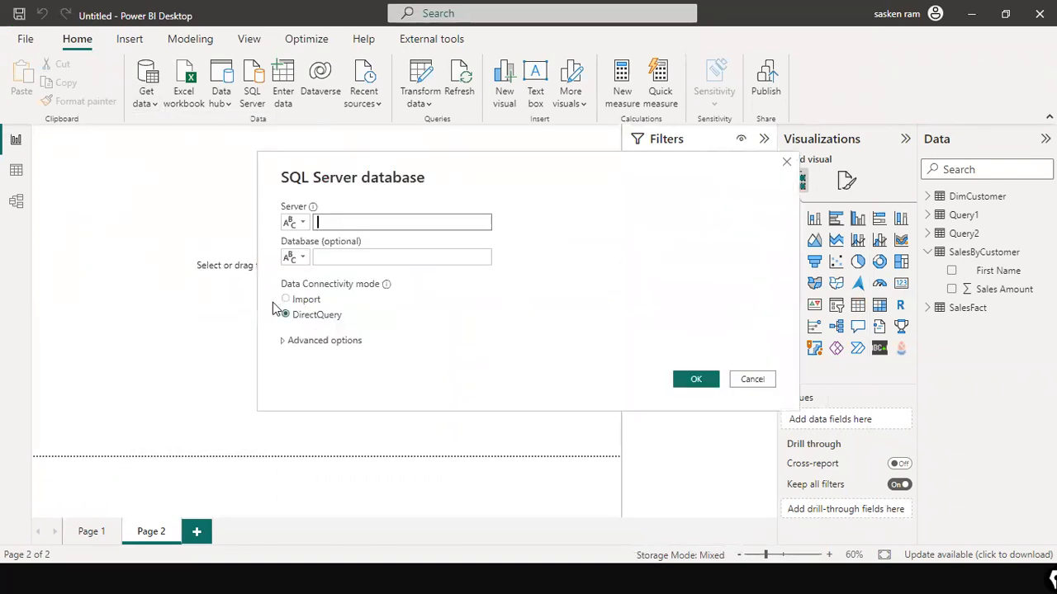
click(281, 341)
click(299, 352)
key(ctrl+v)
key(ctrl+a)
click(444, 322)
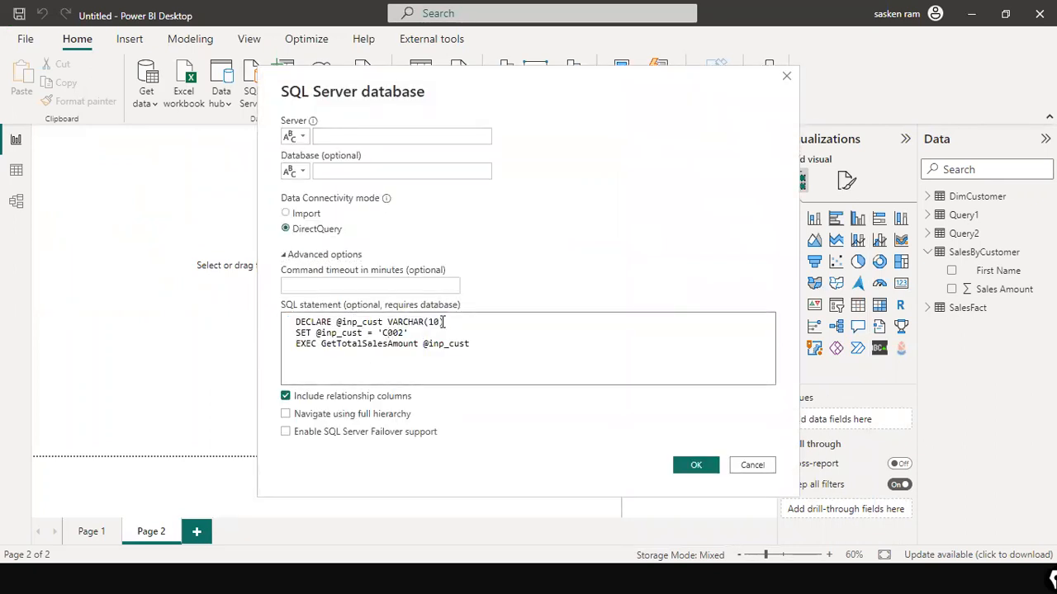
drag(443, 322, 286, 322)
key(BackSpace)
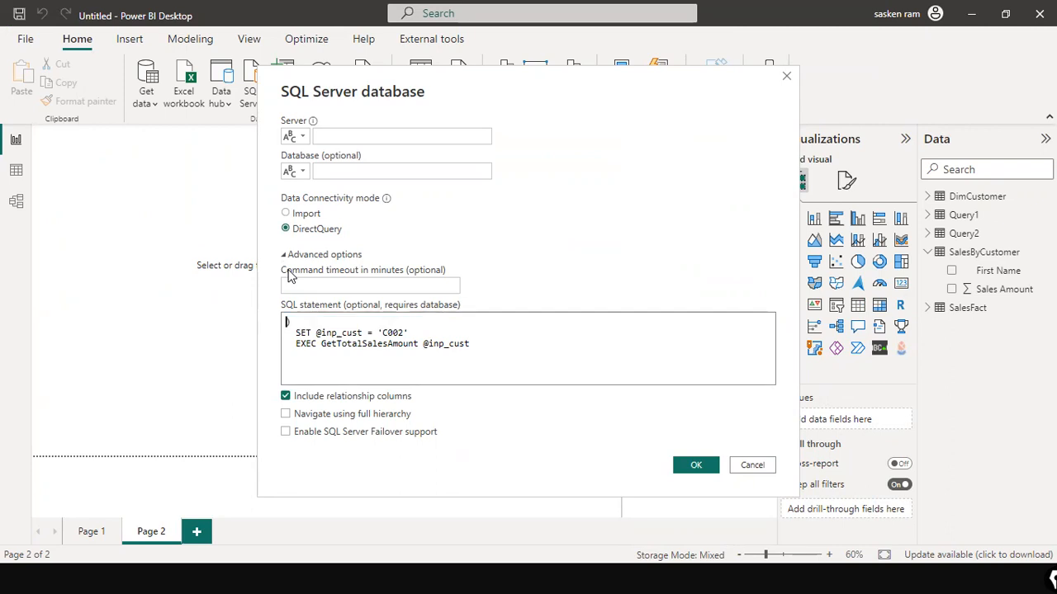
key(Delete)
key(Delete)
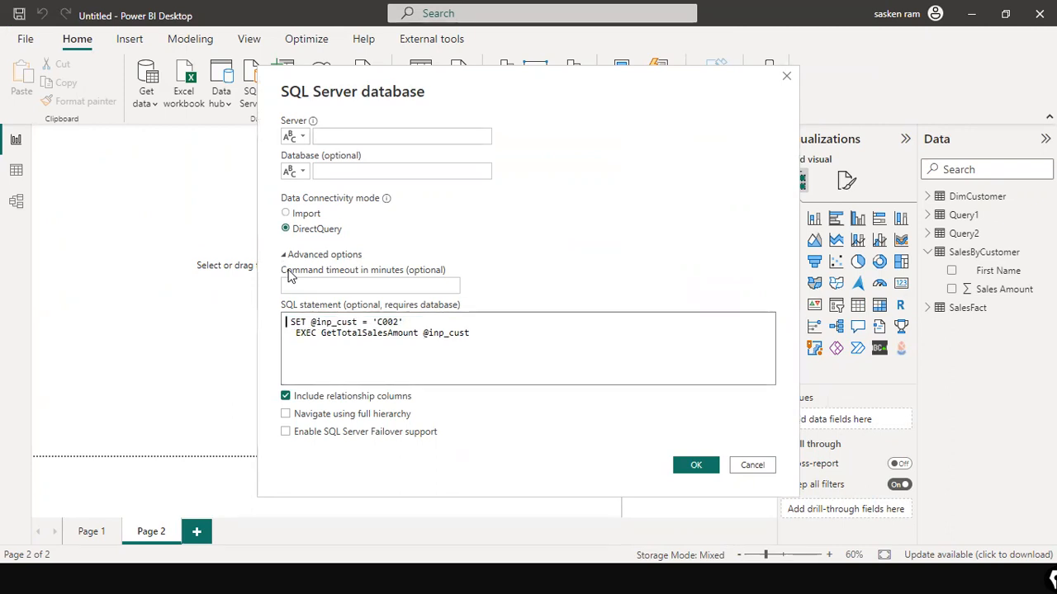
key(shift+Right)
key(shift+Right)
key(shift+Right)
key(shift+Right)
key(shift+Right)
key(shift+Right)
key(shift+Right)
key(shift+Right)
key(shift+Right)
key(shift+Right)
key(shift+Right)
key(shift+Right)
key(shift+Right)
key(shift+Right)
key(shift+Right)
key(shift+Right)
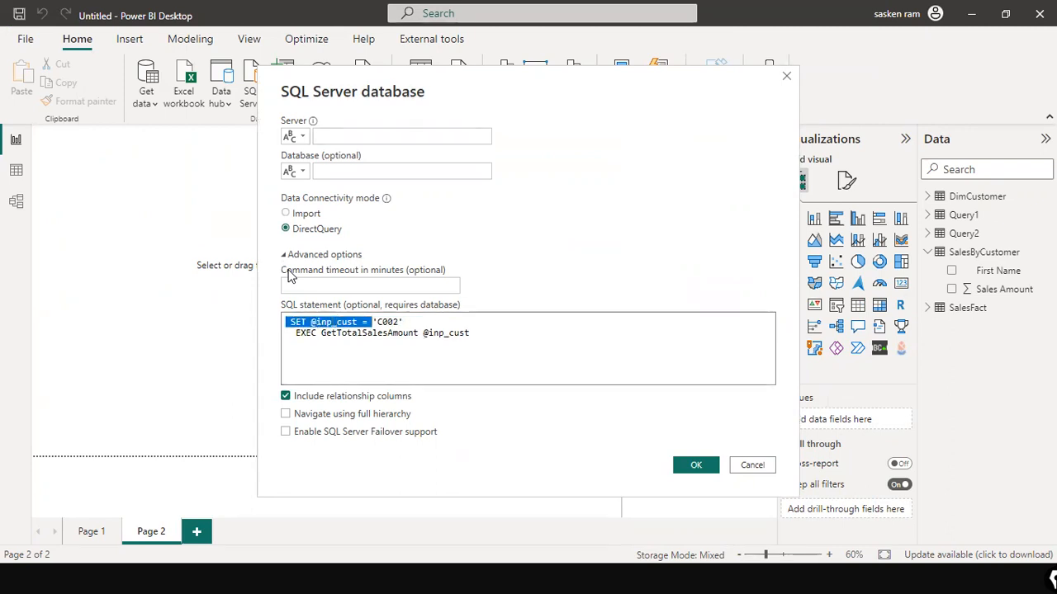
key(BackSpace)
key(shift+Right)
key(shift+Right)
key(shift+Right)
key(shift+Right)
key(shift+Right)
key(shift+Right)
key(BackSpace)
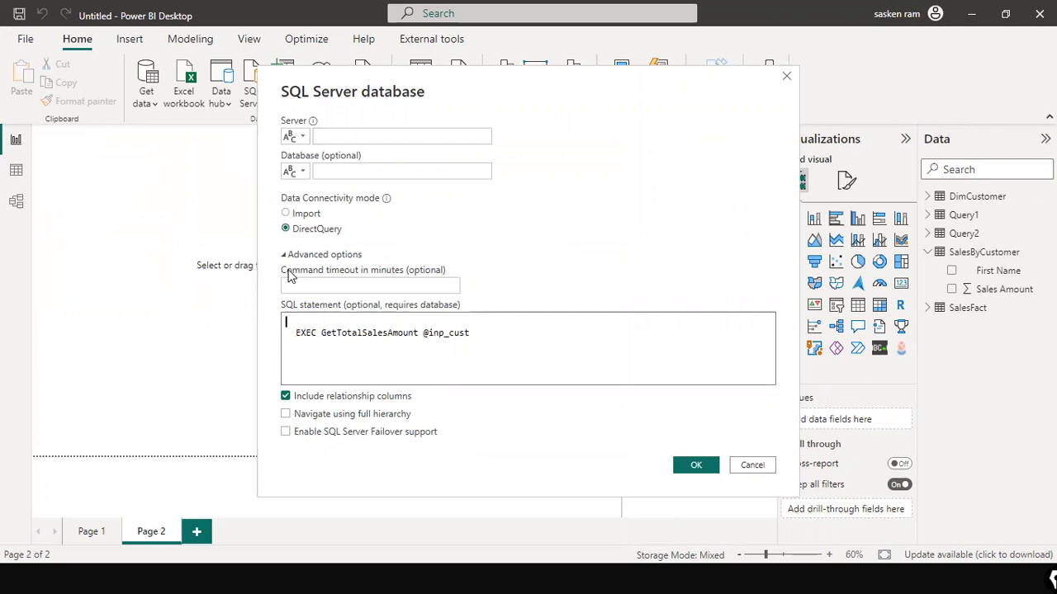
key(BackSpace)
key(BackSpace)
key(BackSpace)
key(BackSpace)
key(BackSpace)
key(ctrl+v)
key(Home)
key(BackSpace)
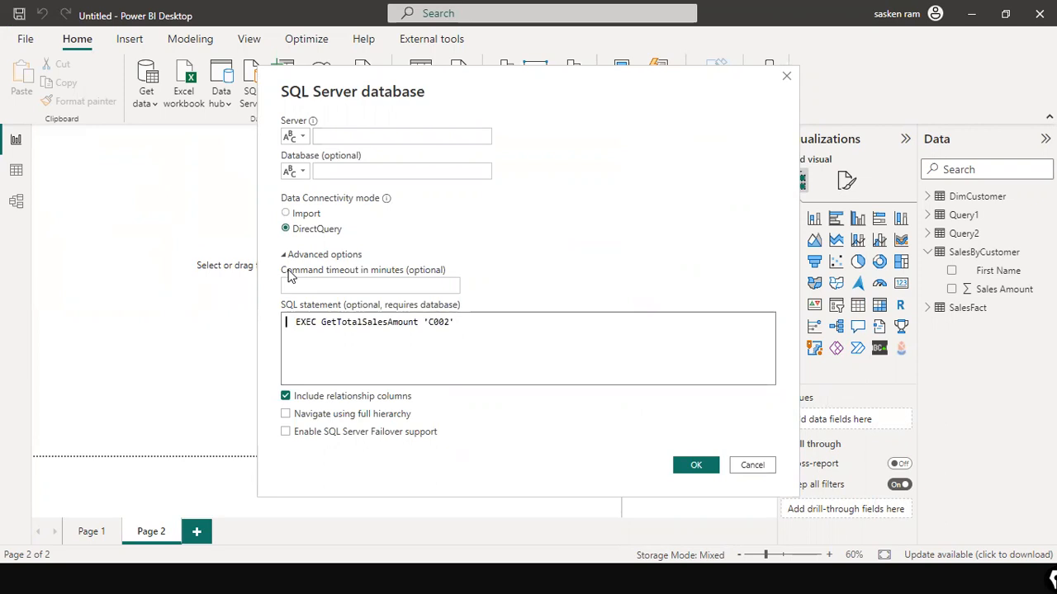
key(Delete)
key(Delete)
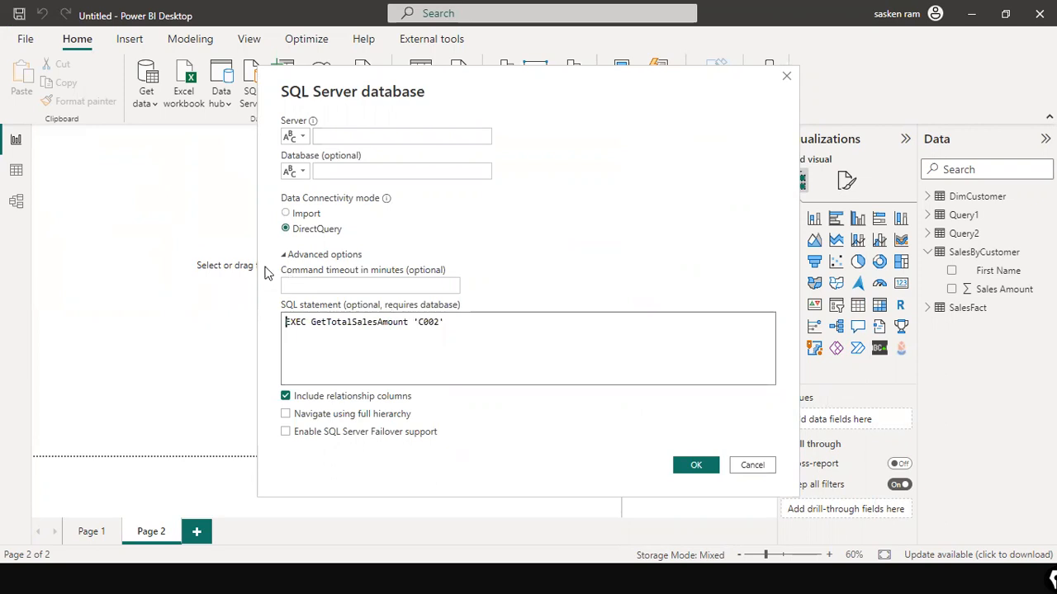
Examine the procedure name and the quoted customer ID argument in the SQL statement.
click(447, 321)
drag(312, 321, 400, 327)
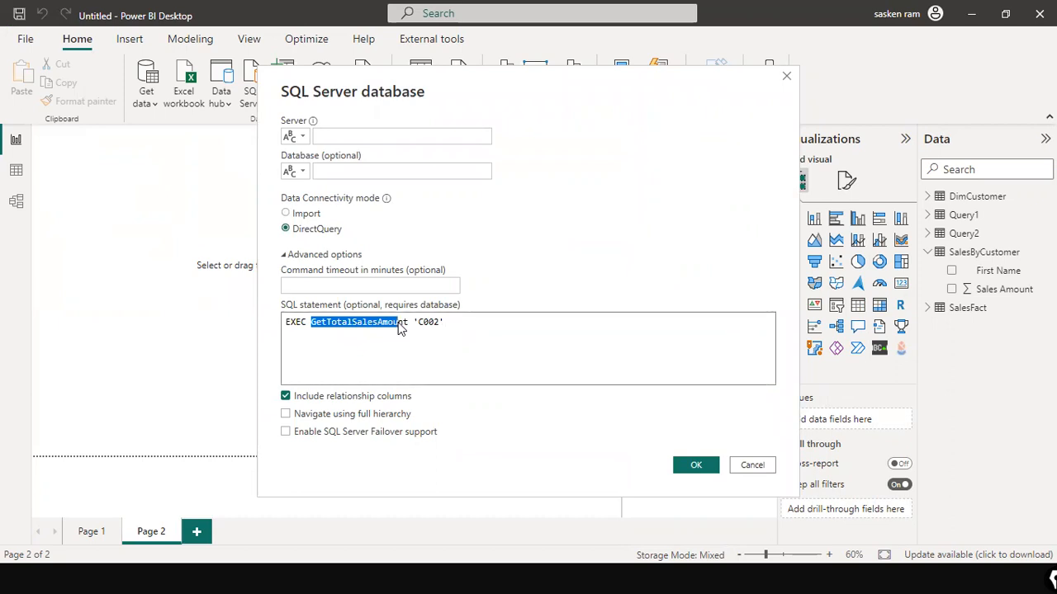
click(410, 325)
double_click(418, 324)
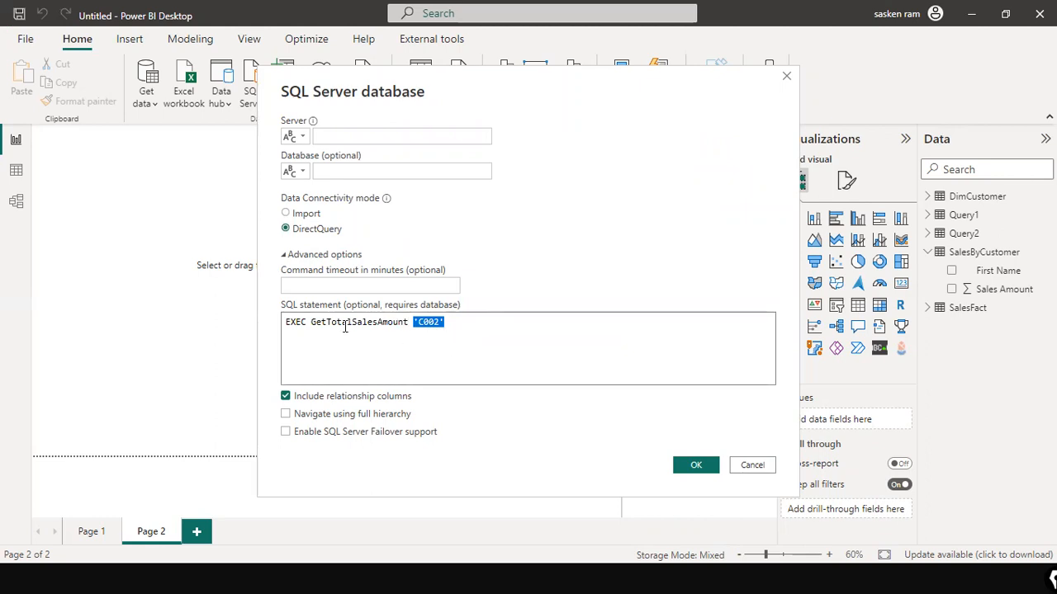
click(535, 331)
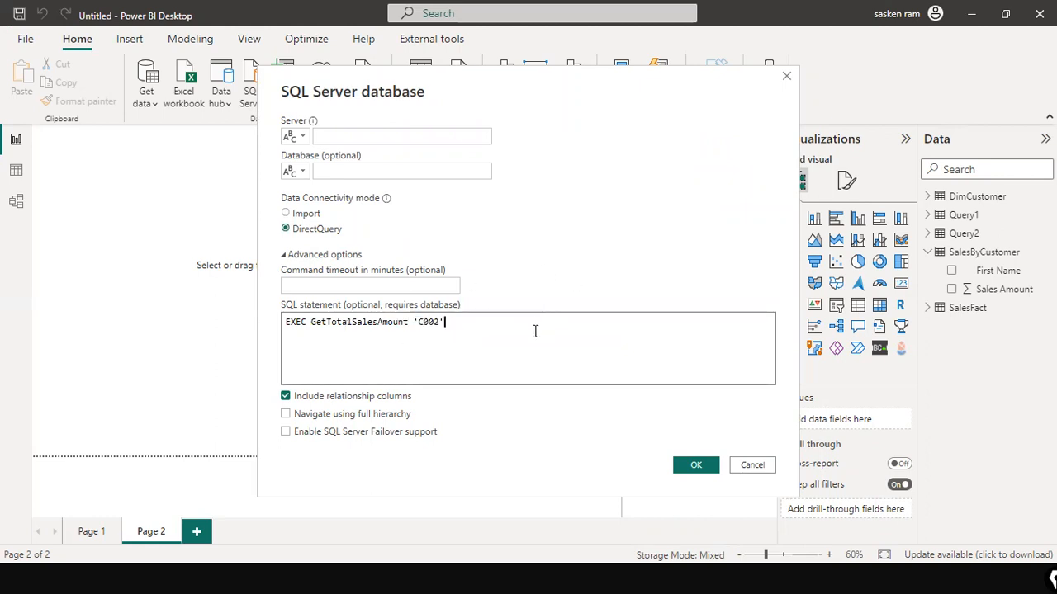
drag(410, 322, 469, 323)
click(442, 322)
Copy the database name Demo Retail Db from Notepad and enter it as the connection's database.
key(alt+Tab)
key(Tab)
key(Tab)
key(Tab)
right_click(172, 259)
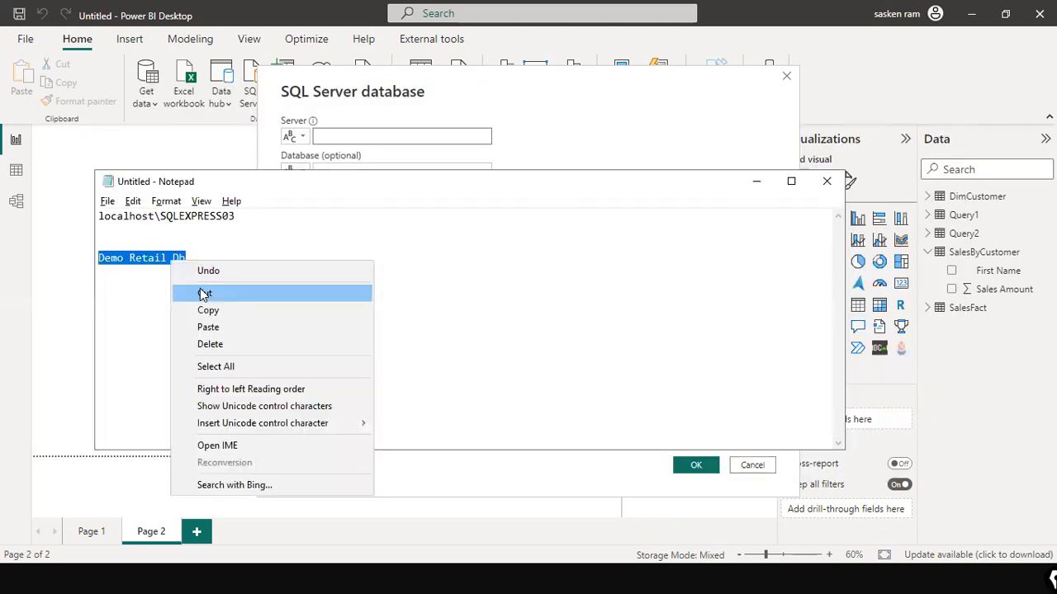
click(210, 308)
key(alt+Tab)
click(330, 175)
key(ctrl+v)
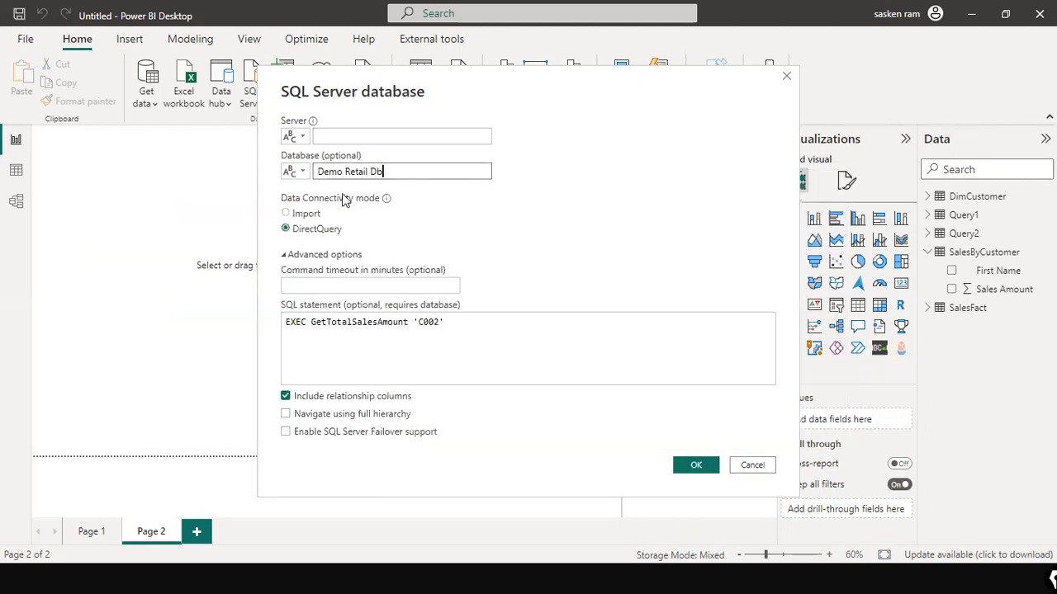
Copy the server name localhost\SQLEXPRESS03 from Notepad and enter it as the connection's server.
key(alt+Tab)
drag(237, 216, 45, 200)
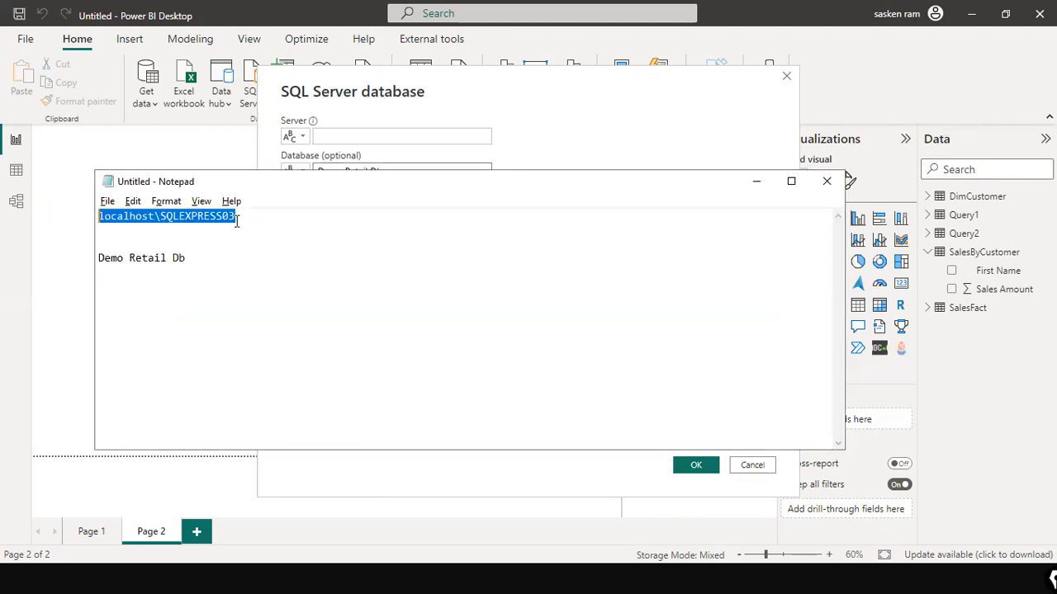
click(391, 161)
click(385, 138)
key(ctrl+v)
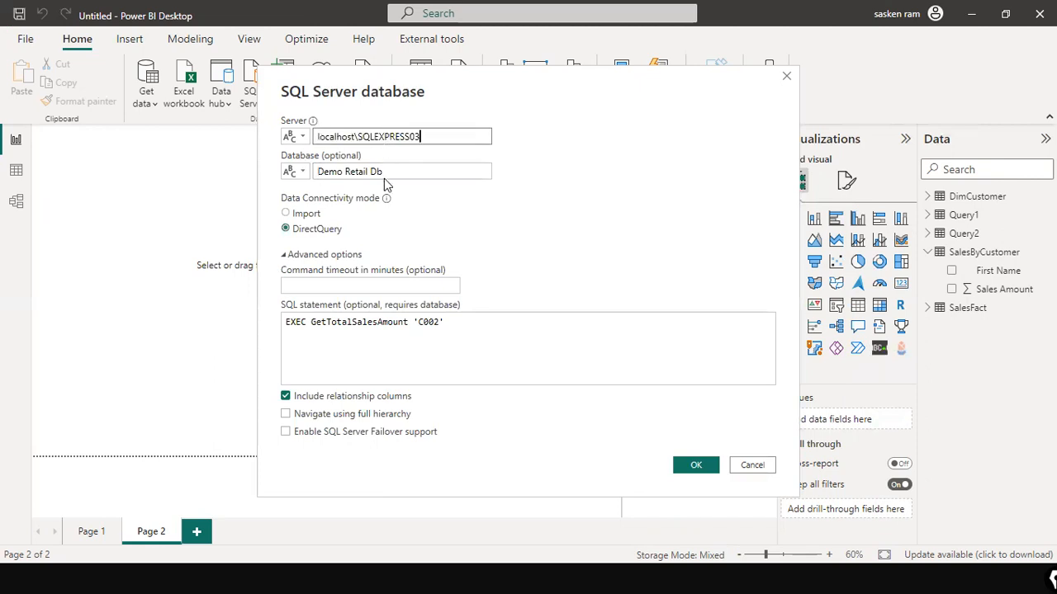
Connect in DirectQuery mode with the stored procedure statement and load the previewed result.
click(713, 470)
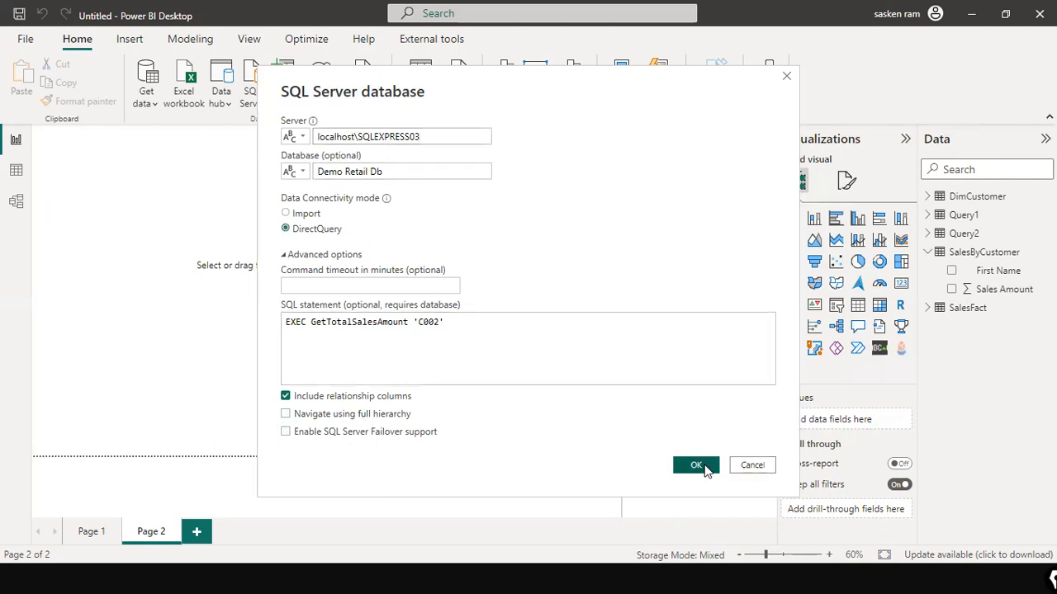
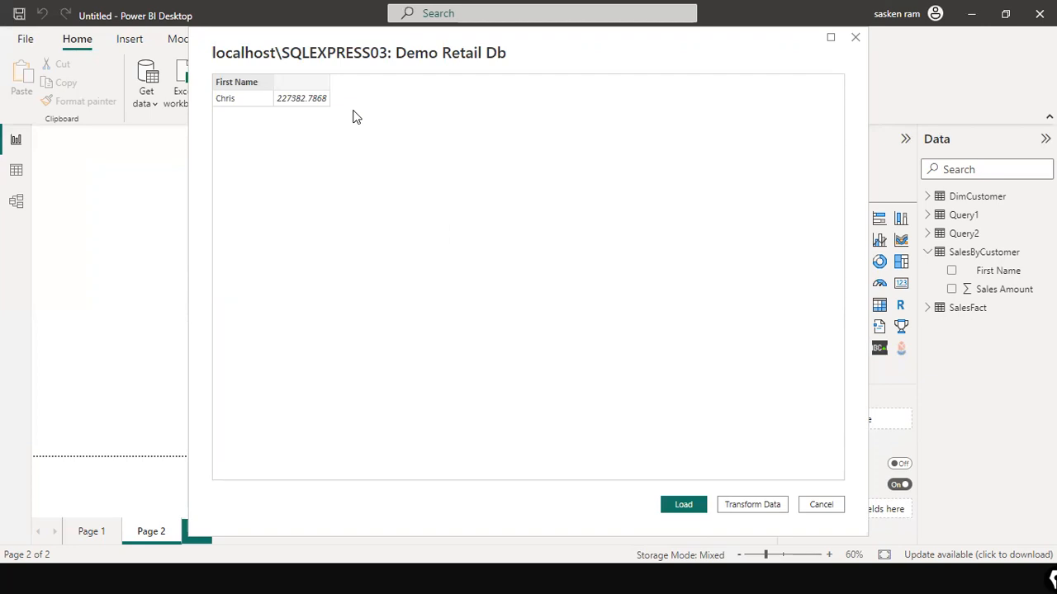
click(682, 506)
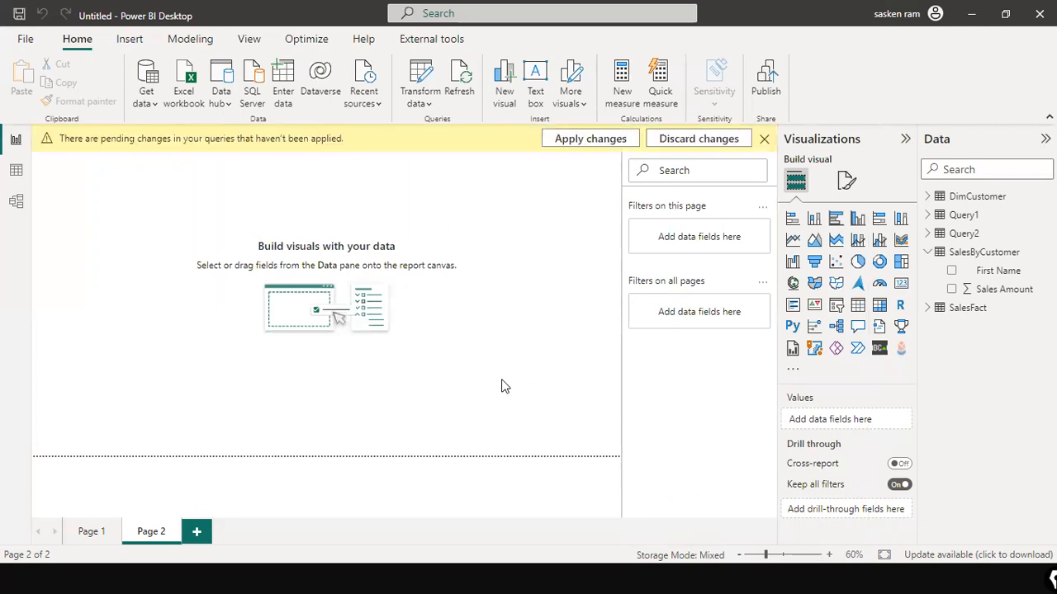
Switch to SQL Server Management Studio, enlarge the query editor, and review the GetTotalSalesAmount definition and its EXEC call.
key(alt+Tab)
key(alt+Tab)
key(alt+Tab)
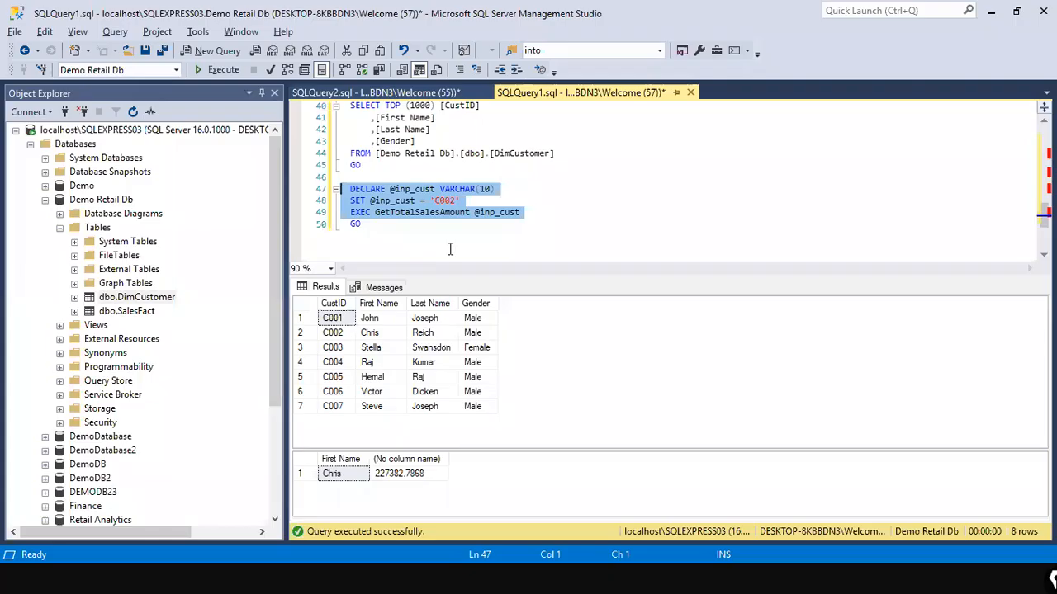
drag(459, 430, 459, 453)
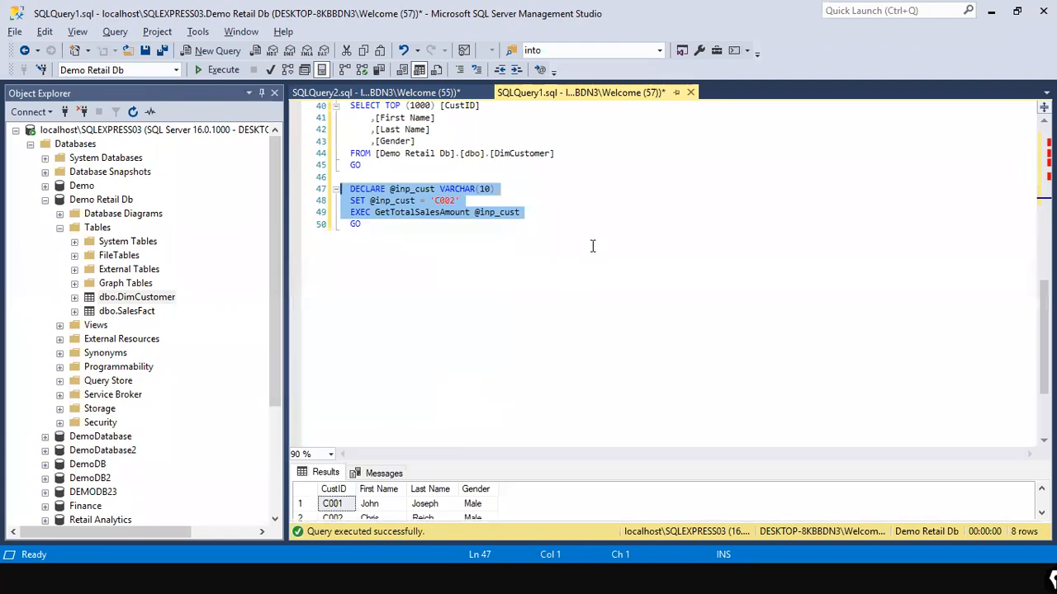
click(591, 243)
scroll(591, 243, up, 6)
drag(383, 299, 345, 139)
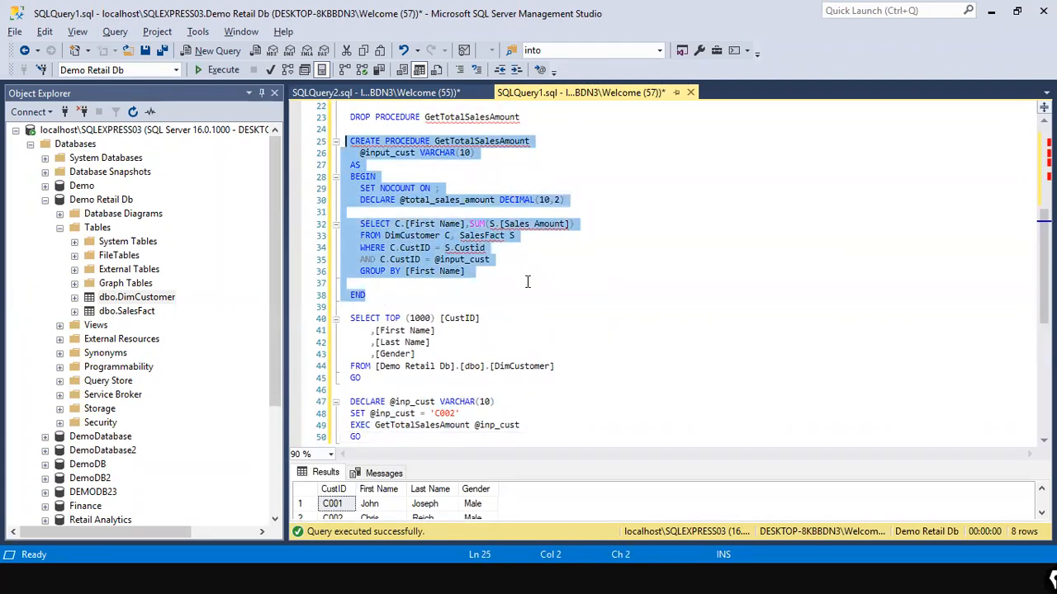
scroll(527, 282, down, 3)
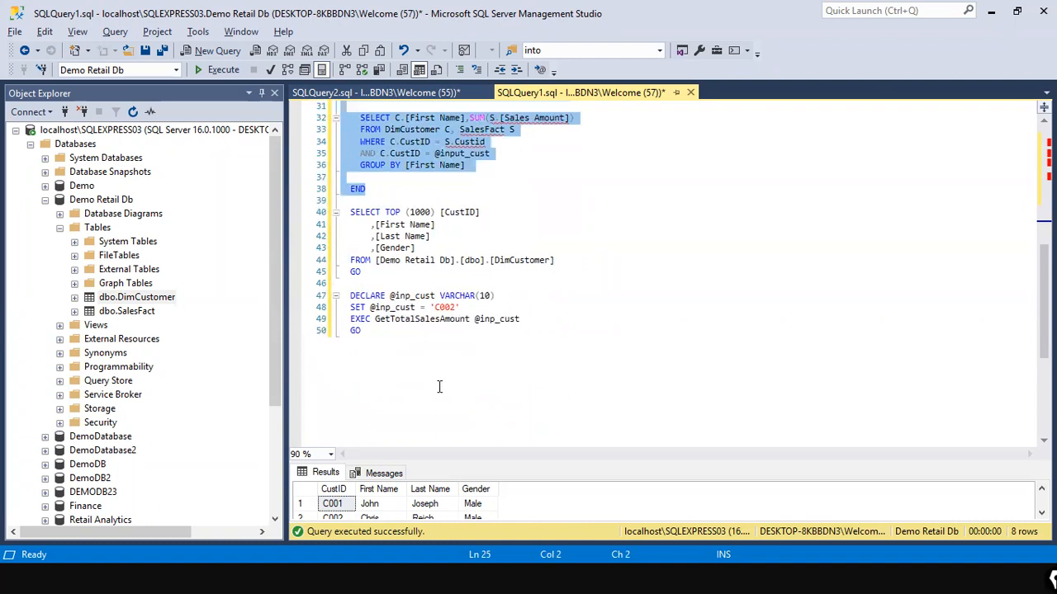
drag(346, 289, 337, 320)
key(ctrl+c)
click(567, 333)
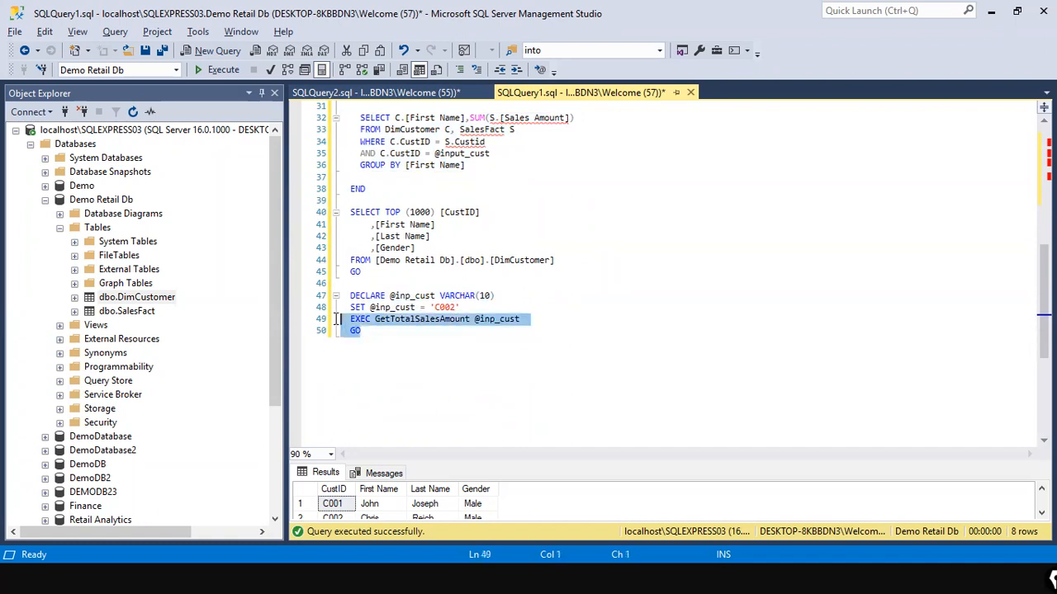
click(386, 375)
key(Return)
key(Return)
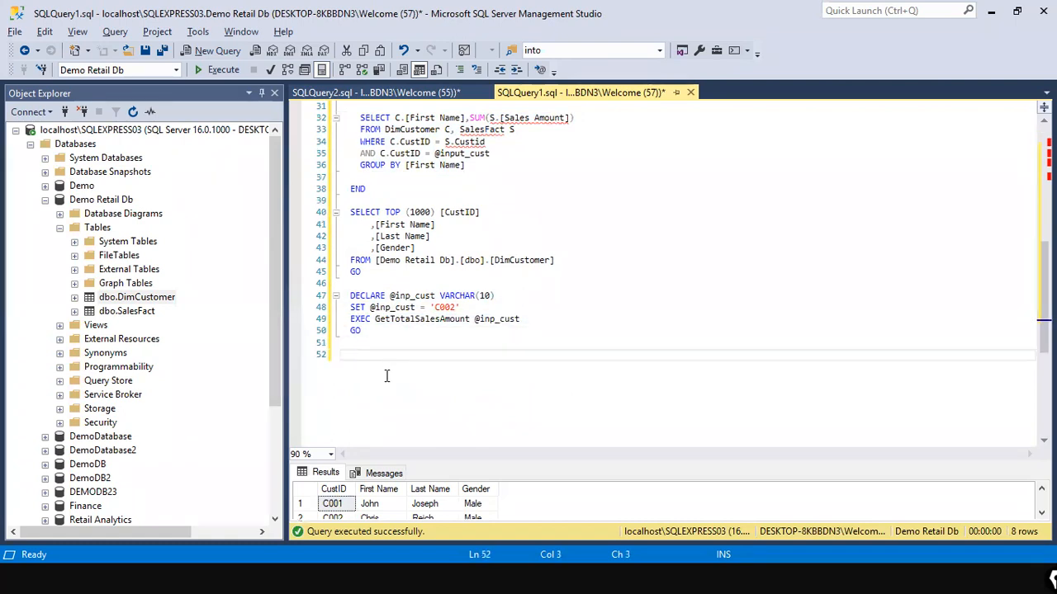
key(ctrl+v)
key(Up)
key(Right)
key(Right)
key(Right)
key(Right)
key(Left)
key(Left)
key(Left)
key(Left)
key(BackSpace)
key(BackSpace)
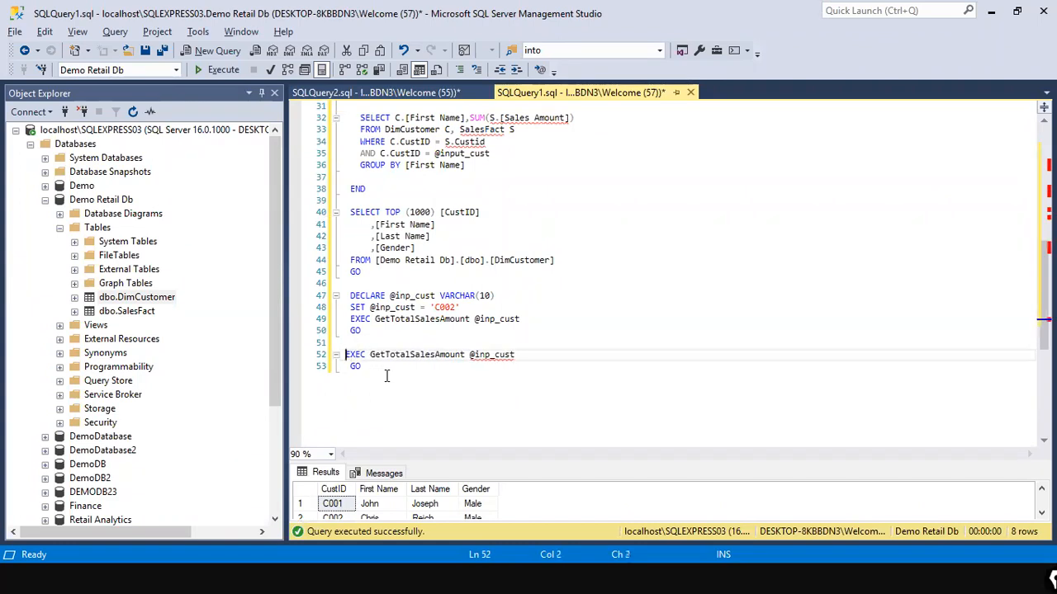
key(End)
key(BackSpace)
key(BackSpace)
key(BackSpace)
key(BackSpace)
key(BackSpace)
key(BackSpace)
key(BackSpace)
key(BackSpace)
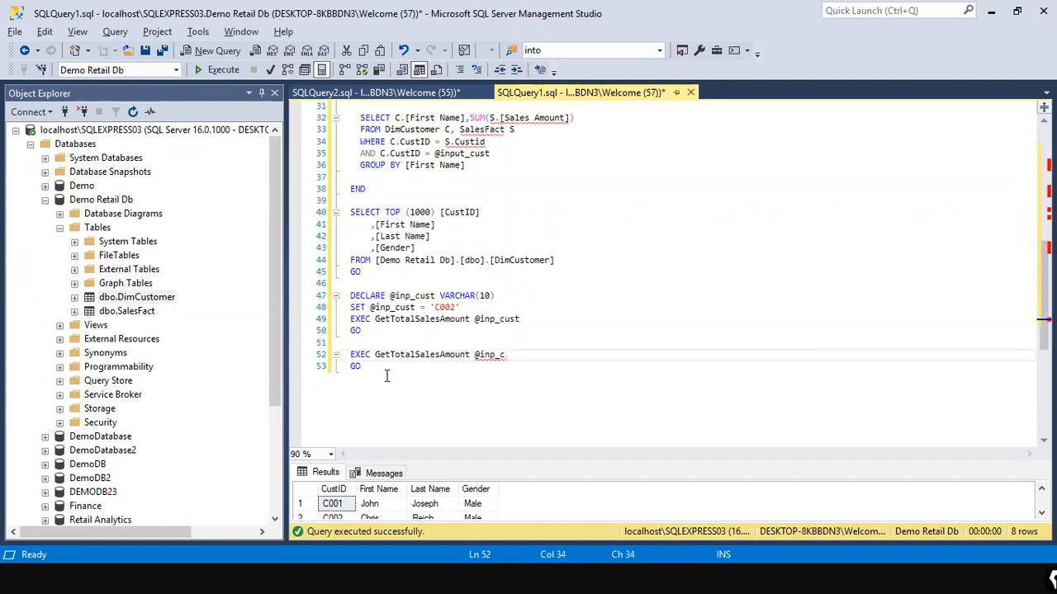
text(')
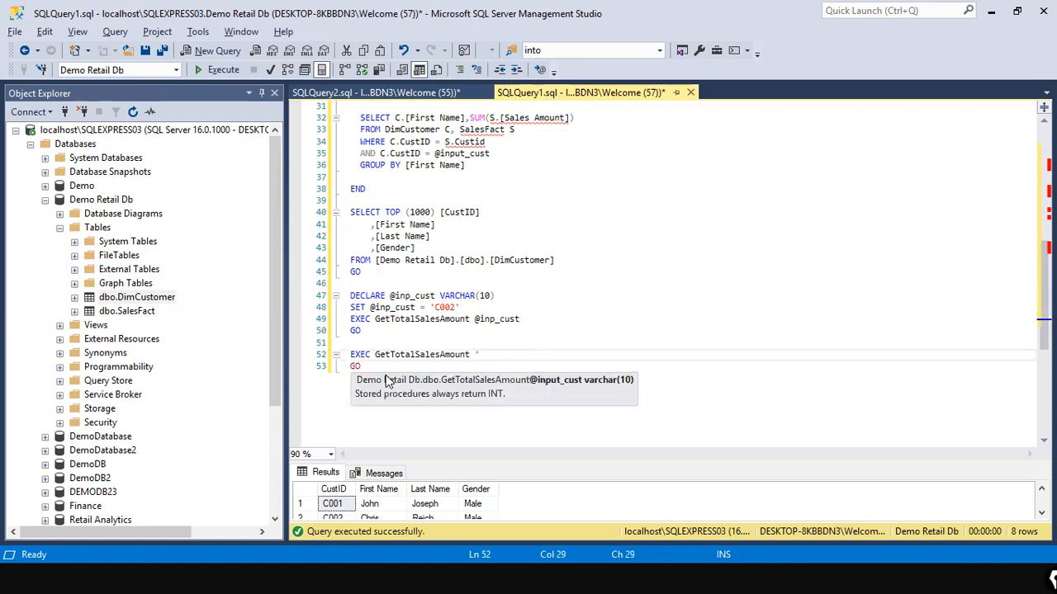
text(C00)
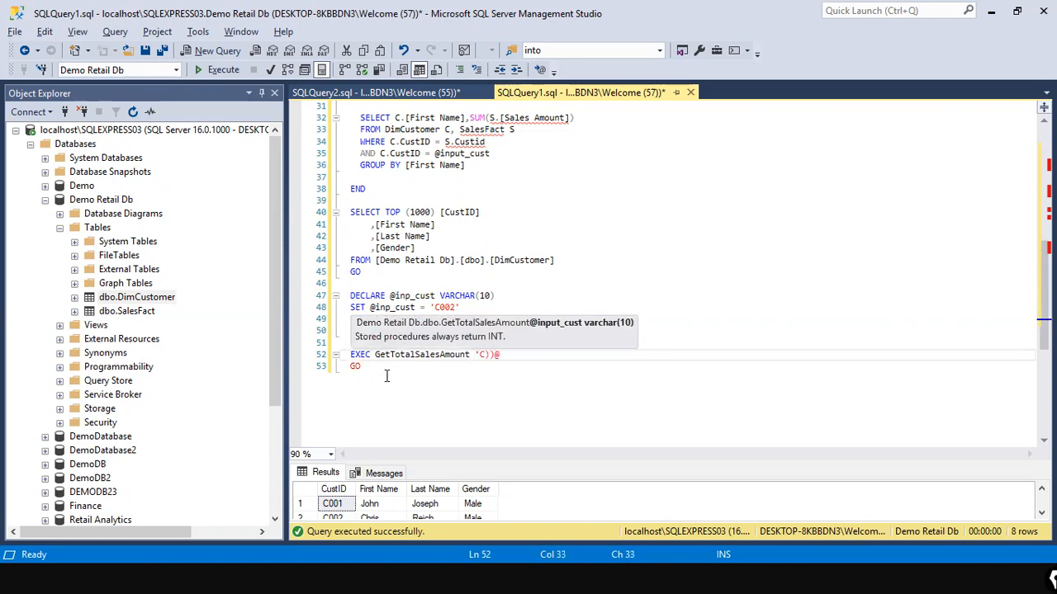
key(BackSpace)
key(BackSpace)
text(002')
drag(426, 373, 338, 342)
click(234, 69)
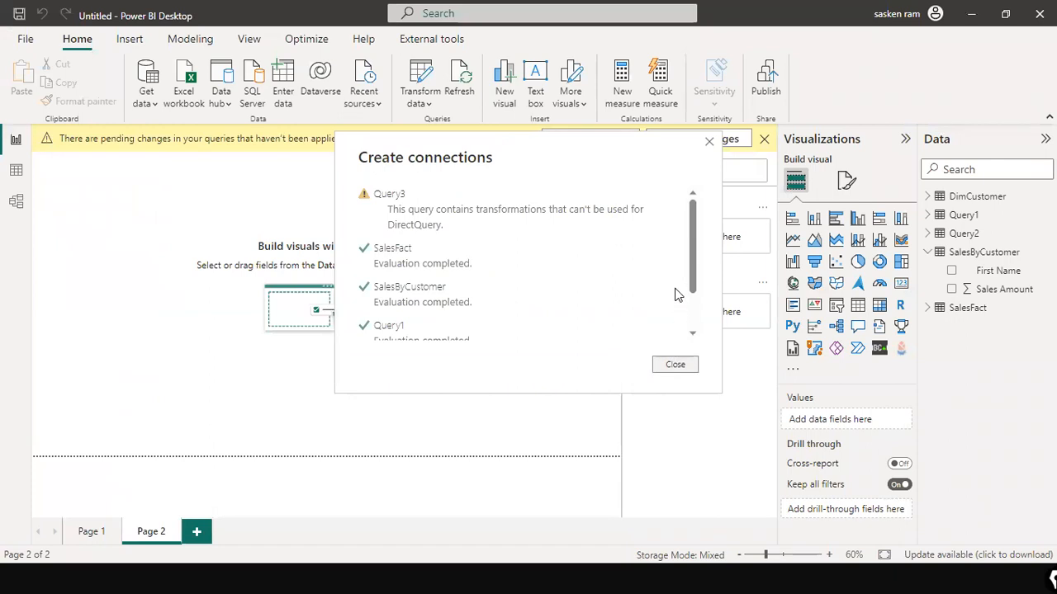
Close the Create connections report in Power BI Desktop and discard the pending Query3 changes.
click(676, 364)
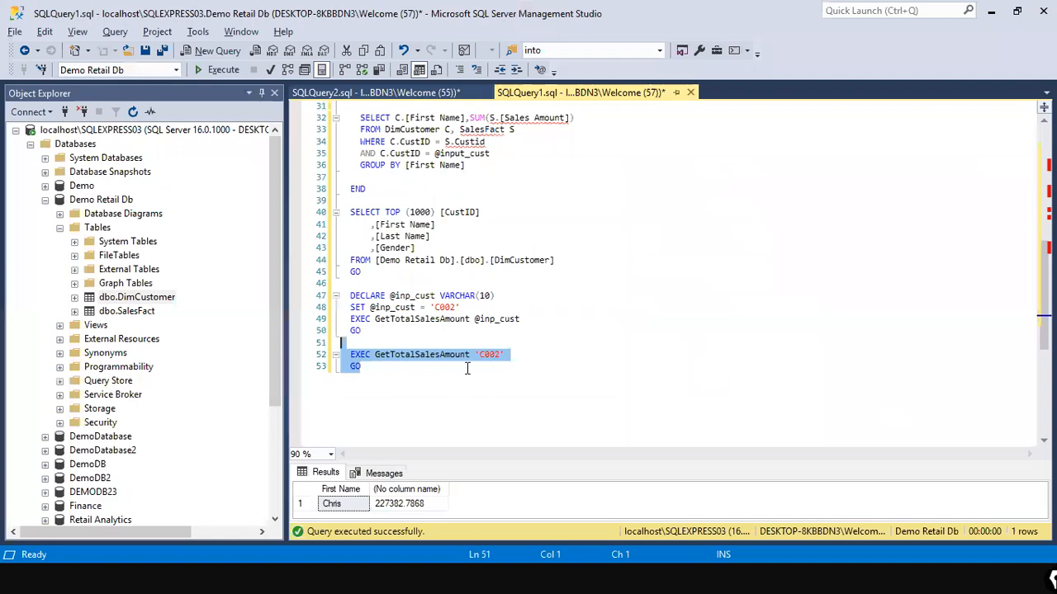
click(385, 307)
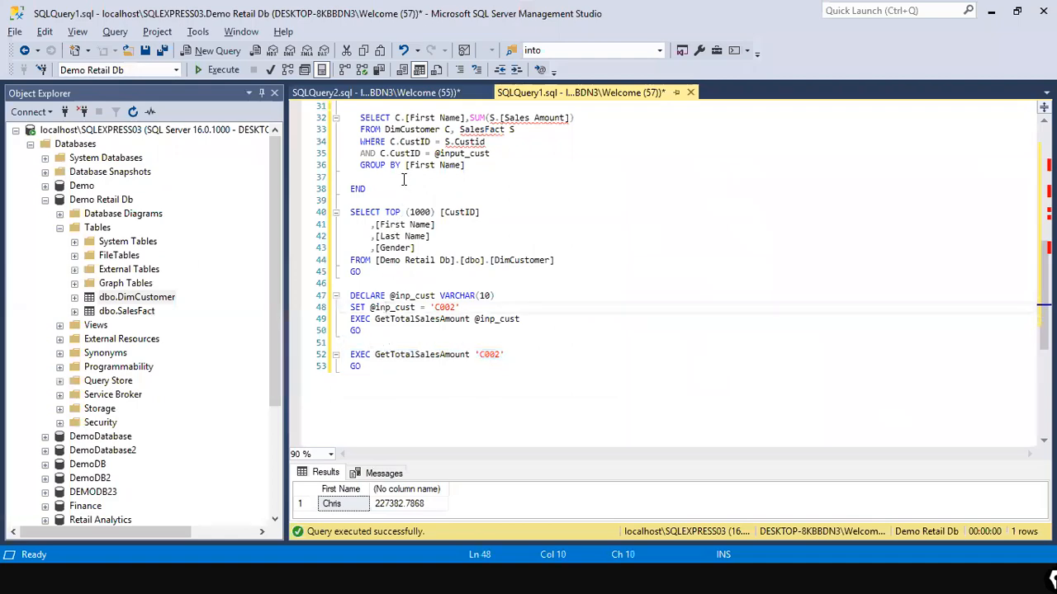
key(alt+Tab)
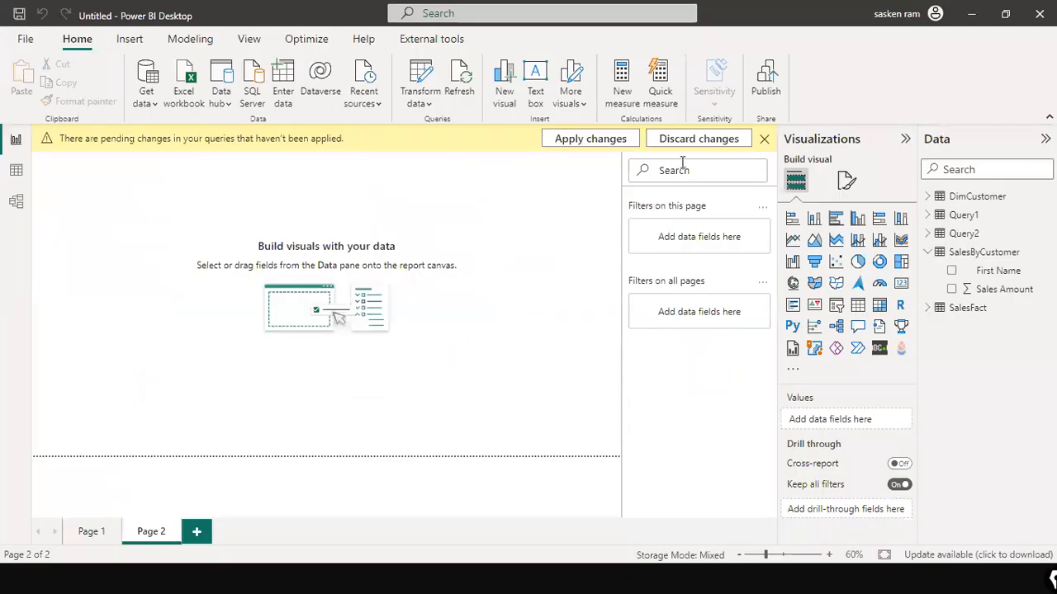
click(702, 137)
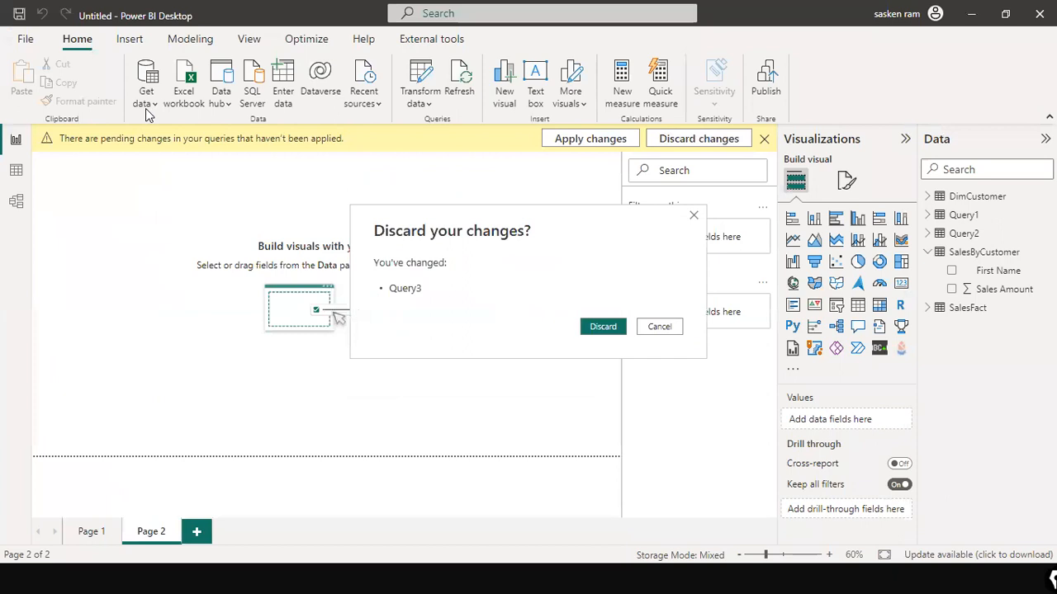
click(588, 327)
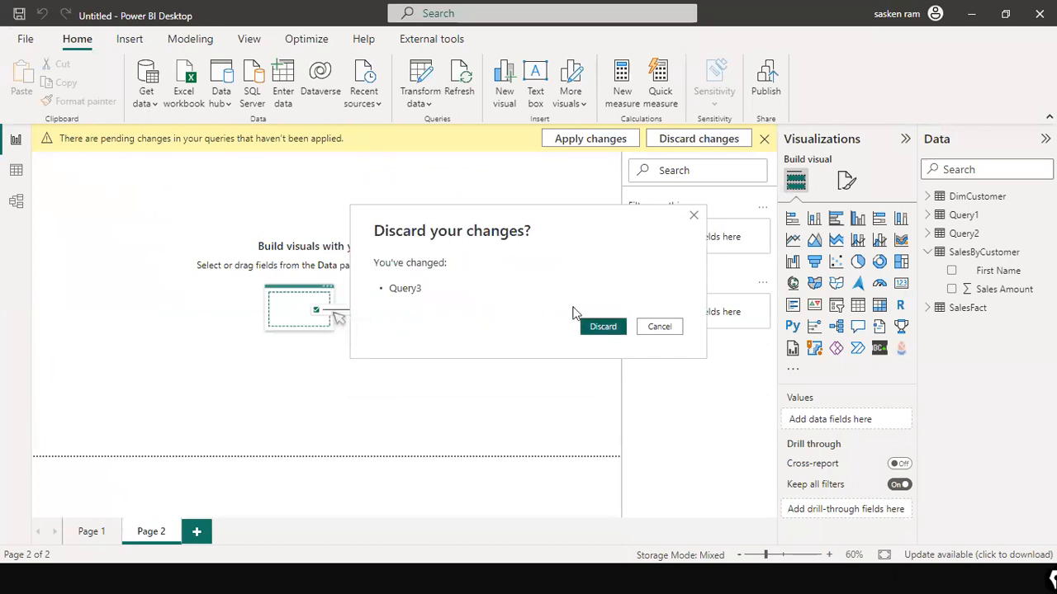
Start a new SQL Server connection with an SQL statement executing GetTotalSalesAmount with the quoted customer ID, without GO.
click(153, 109)
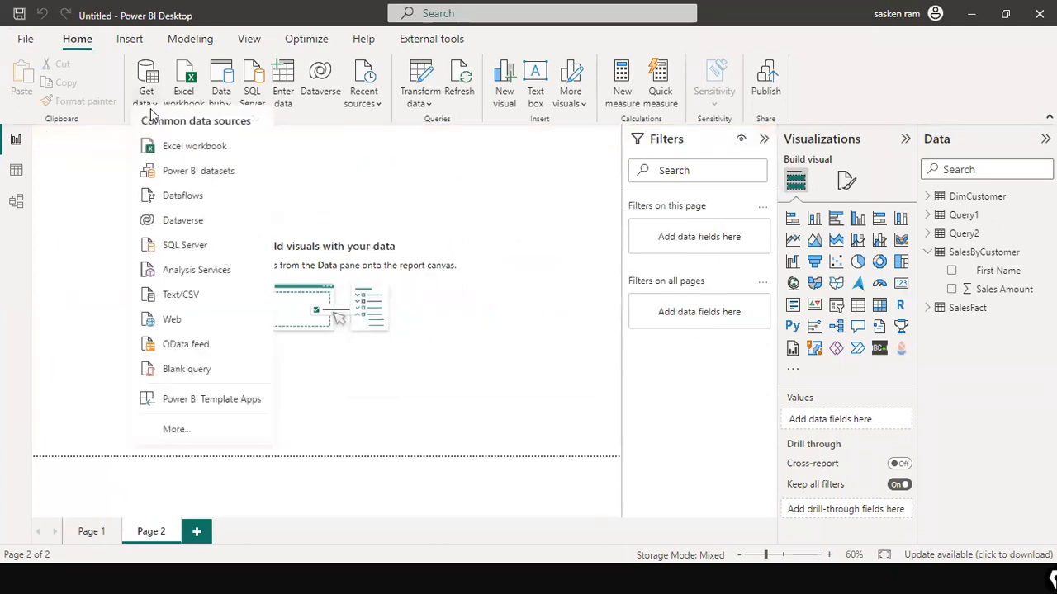
click(185, 253)
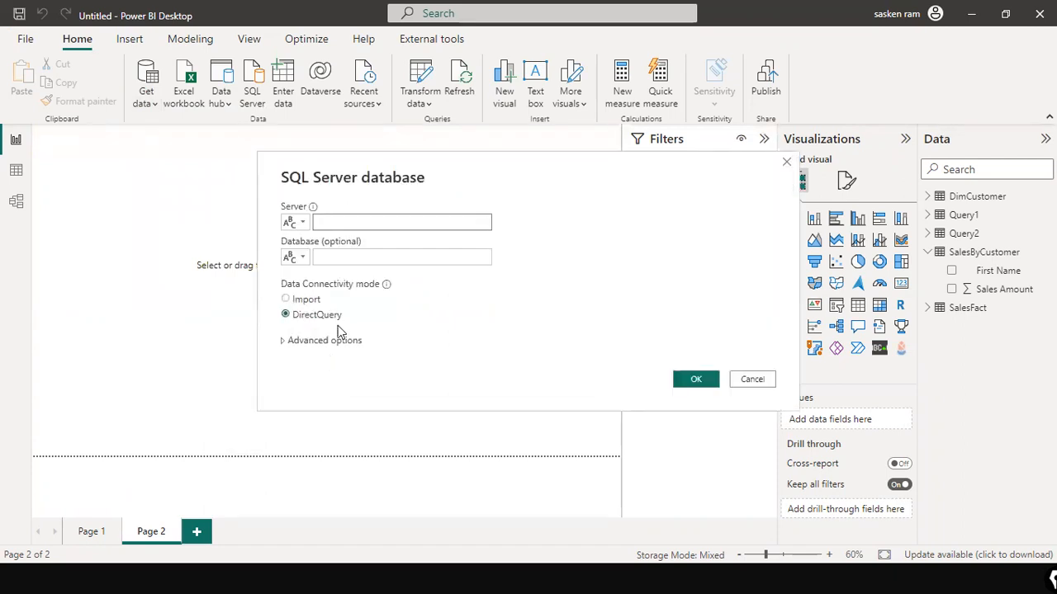
click(331, 343)
click(334, 353)
text(EXEC GetTotalSalesAmount @inp_cust GO)
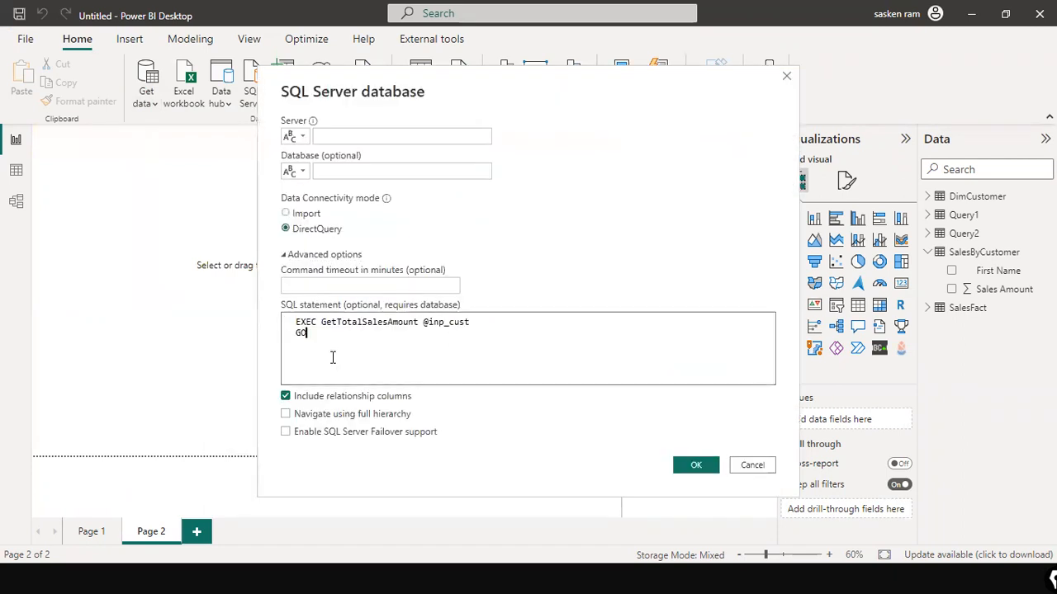
drag(337, 341, 260, 343)
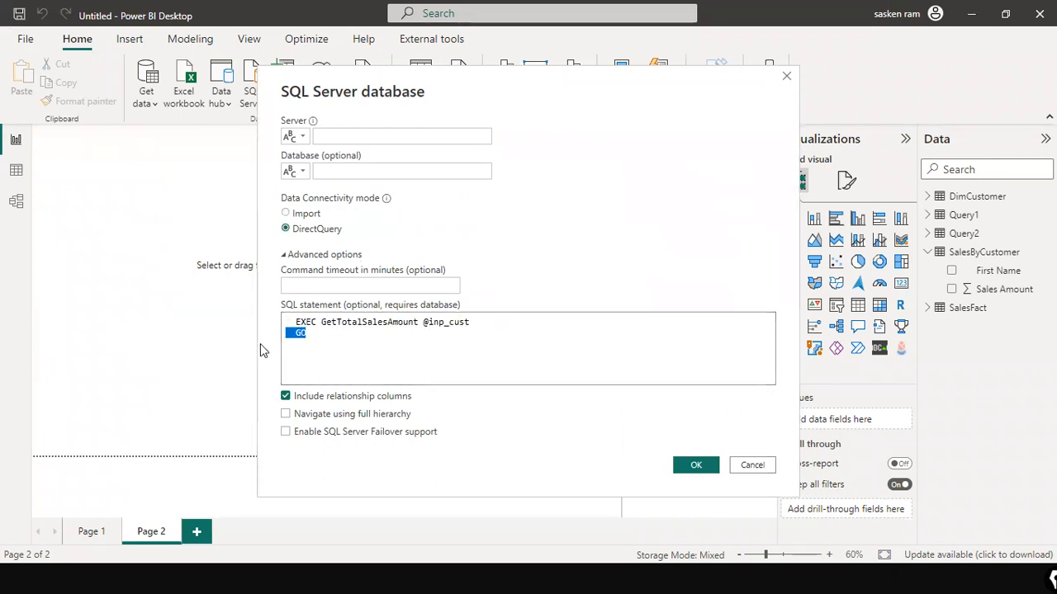
key(BackSpace)
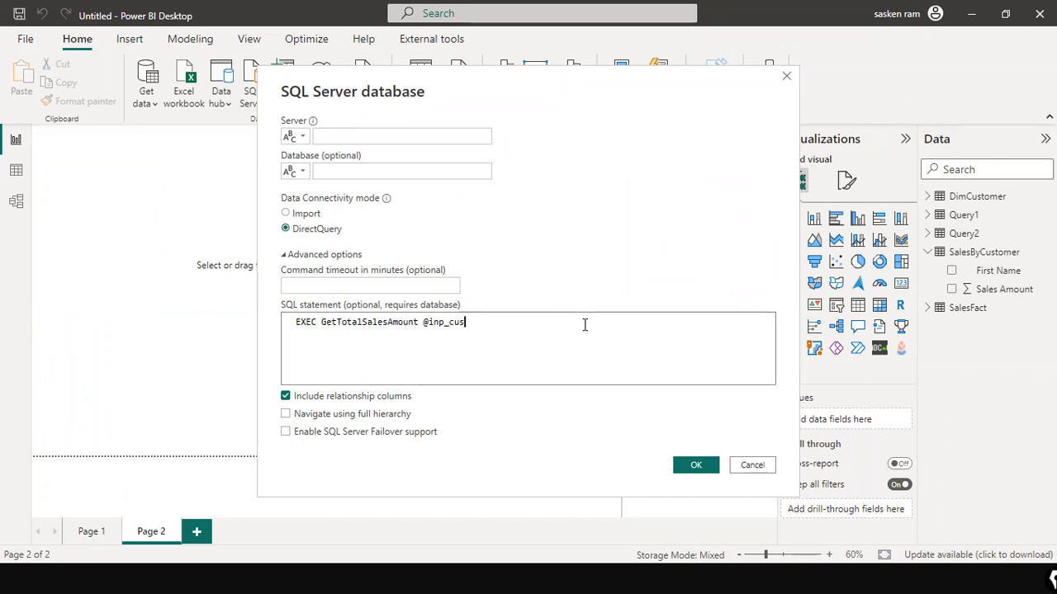
key(BackSpace)
key(BackSpace)
text('C002)
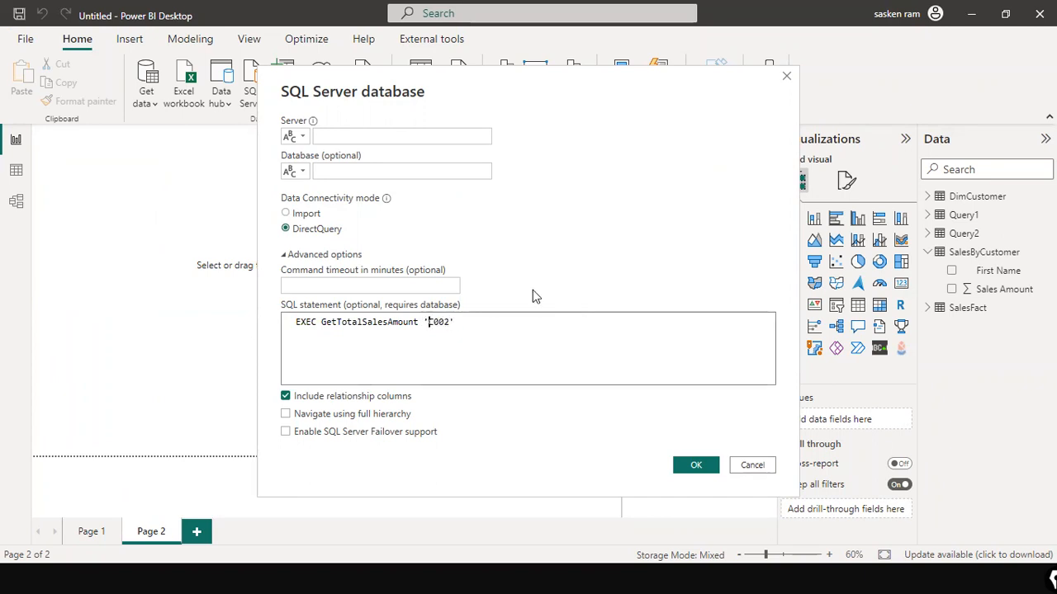
Copy the server name localhost\SQLEXPRESS03 from Notepad and enter it as the new connection's server.
click(364, 139)
key(alt+Tab)
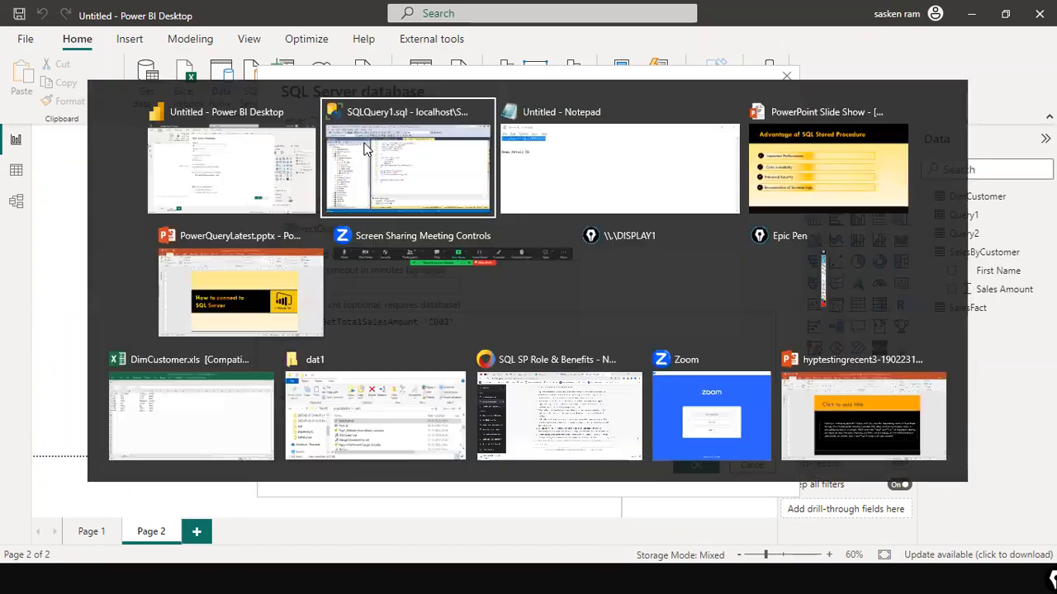
key(alt+Tab)
key(Tab)
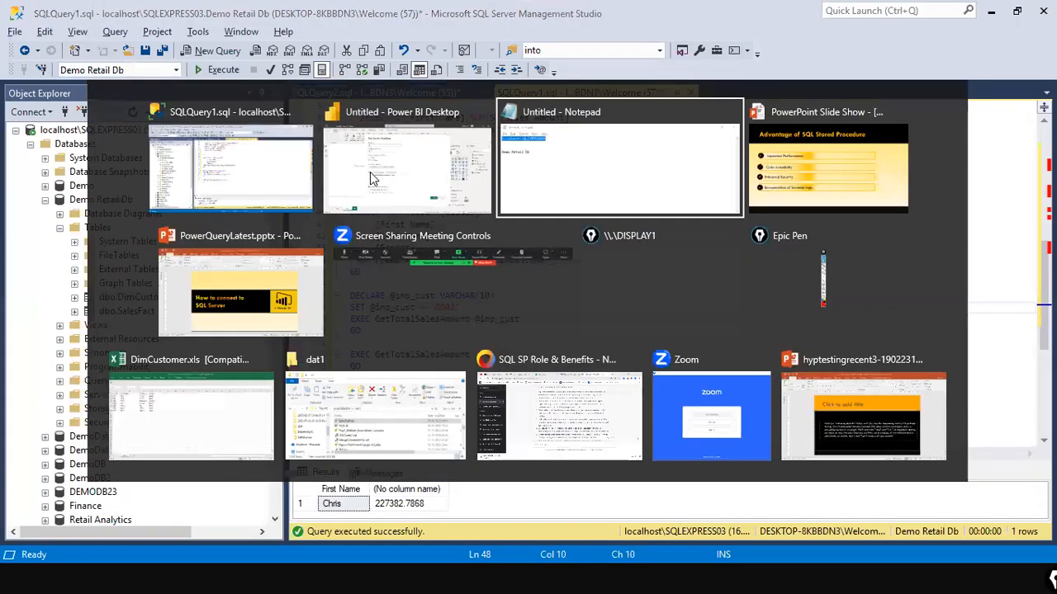
right_click(214, 216)
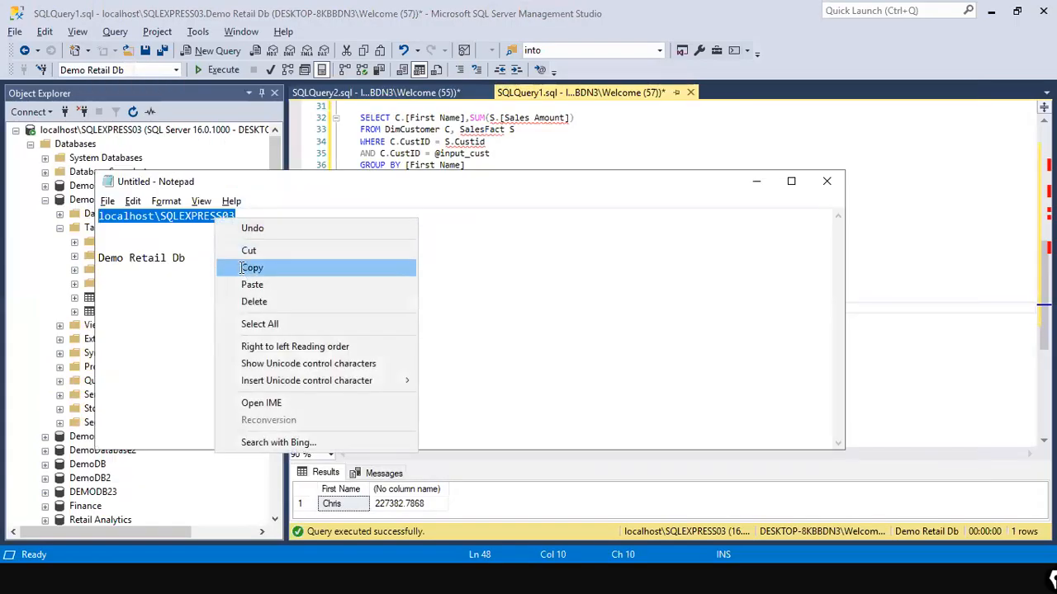
click(250, 267)
key(alt+Tab)
key(Tab)
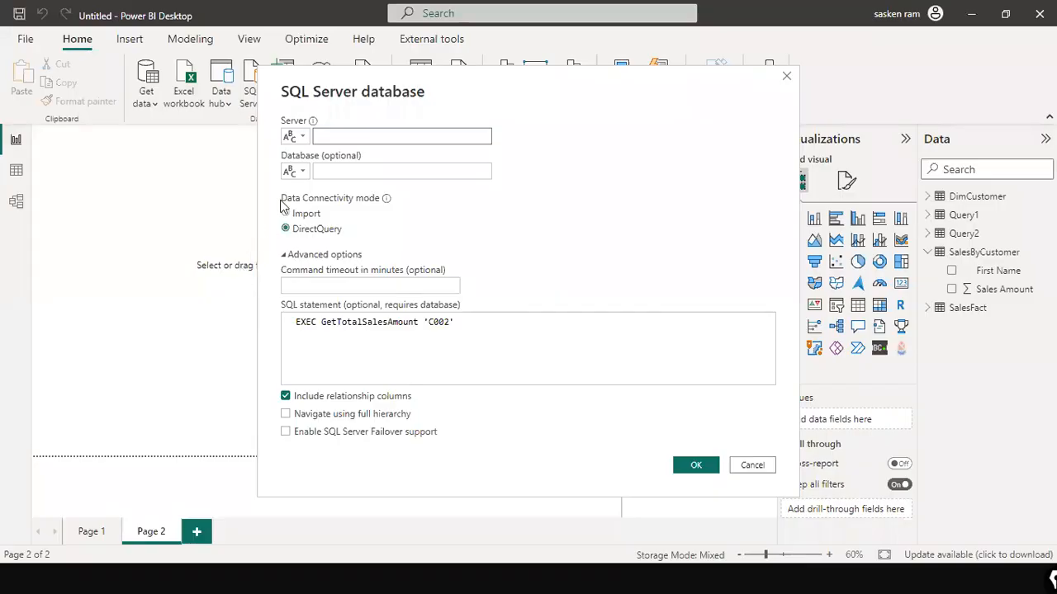
key(ctrl+v)
Copy the database name Demo Retail Db from Notepad and enter it as the new connection's database.
click(361, 171)
key(alt+Tab)
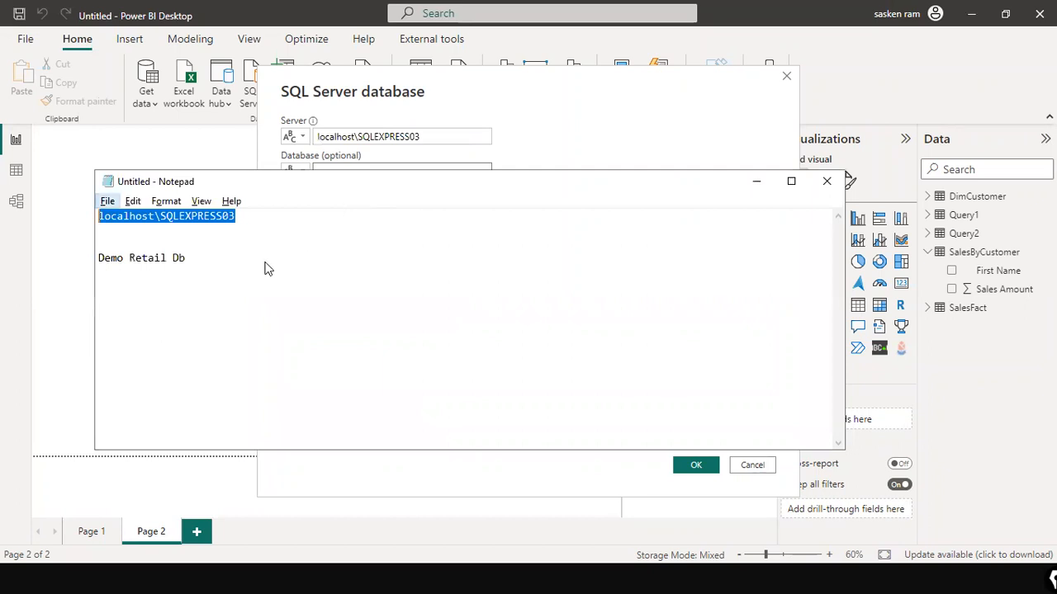
double_click(178, 257)
drag(154, 257, 36, 255)
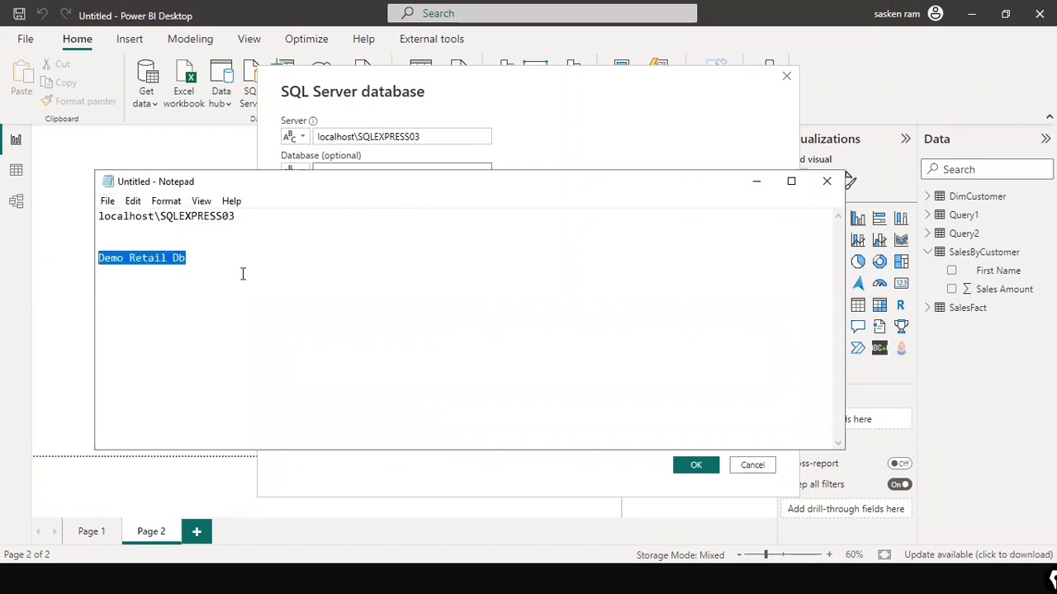
key(ctrl+c)
key(alt+Tab)
click(391, 171)
key(ctrl+v)
Remove the leading spaces from the SQL statement and connect in Import mode.
click(404, 334)
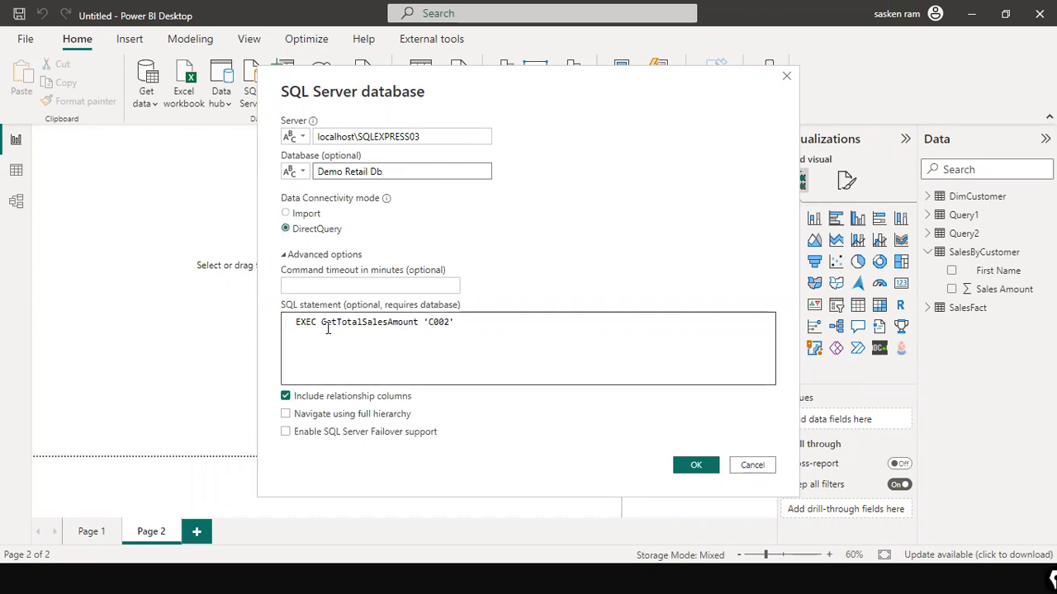
drag(297, 321, 272, 322)
key(BackSpace)
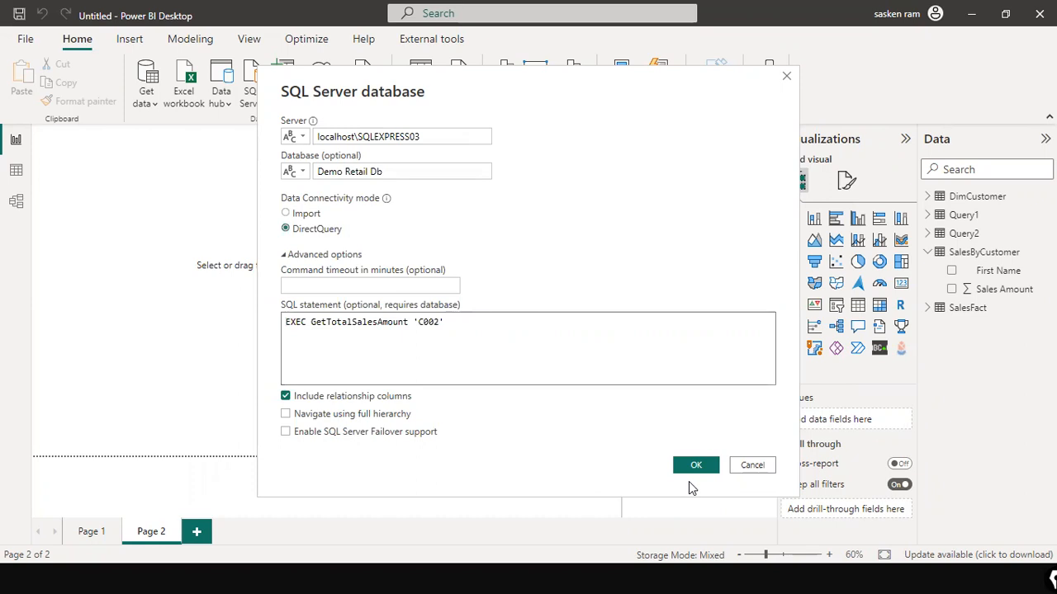
click(302, 214)
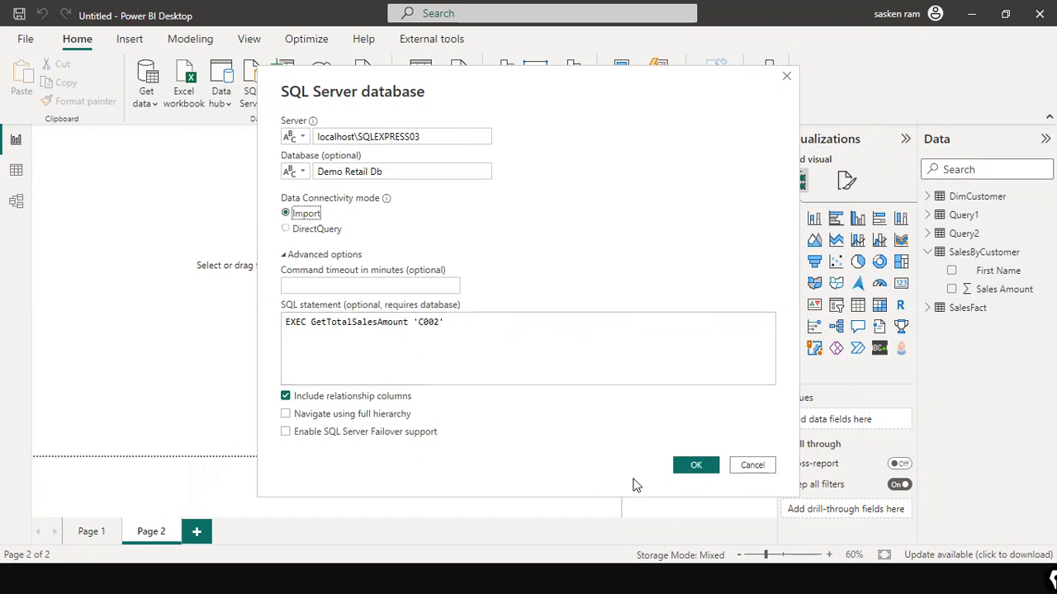
click(694, 467)
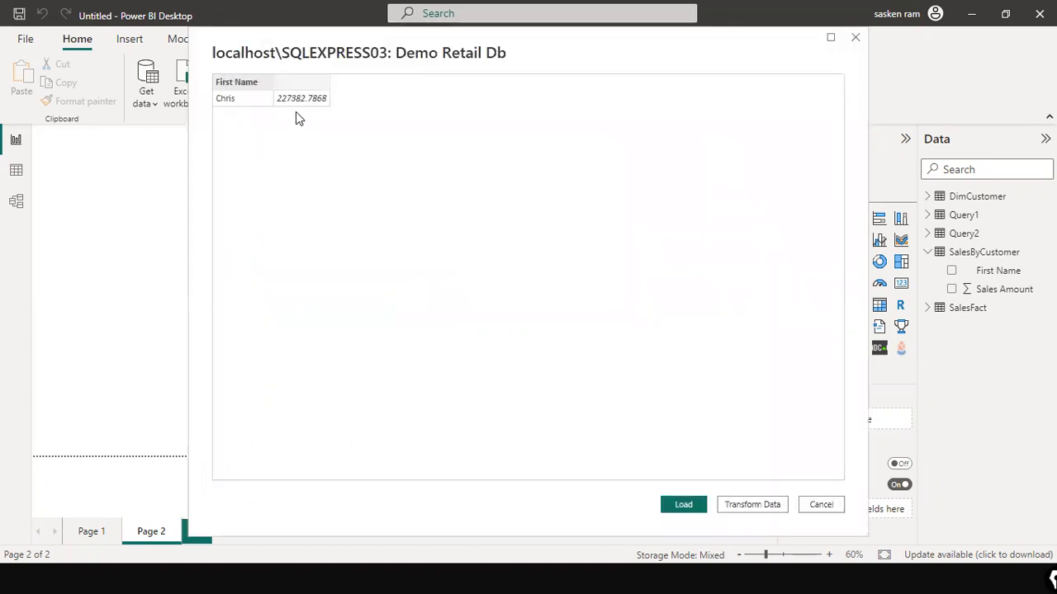
Compare the preview with the procedure's result in SQL Server Management Studio, and load it in Power BI Desktop.
key(alt+Tab)
key(alt+Tab)
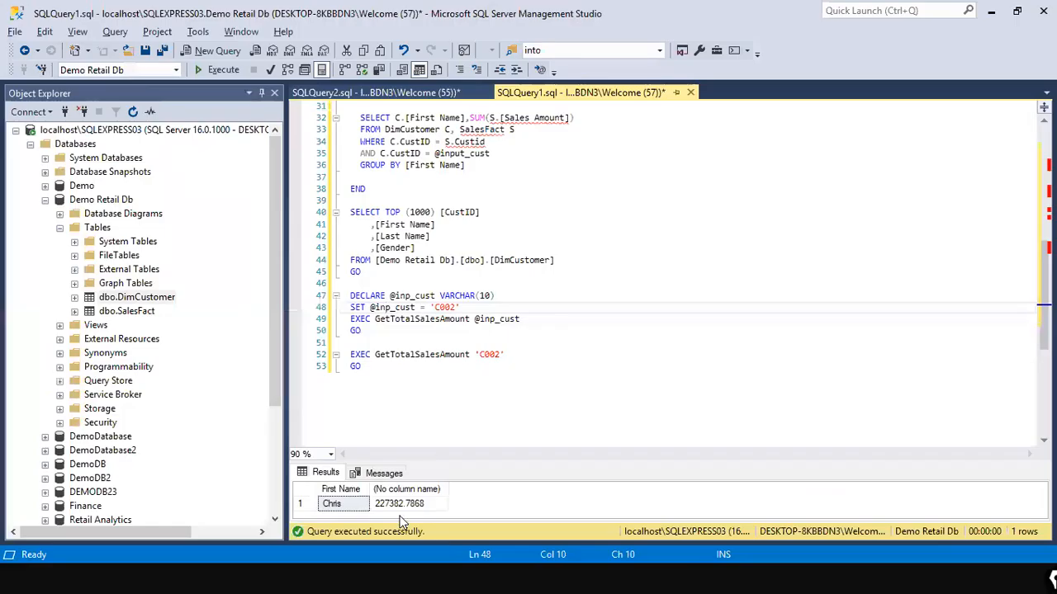
click(422, 356)
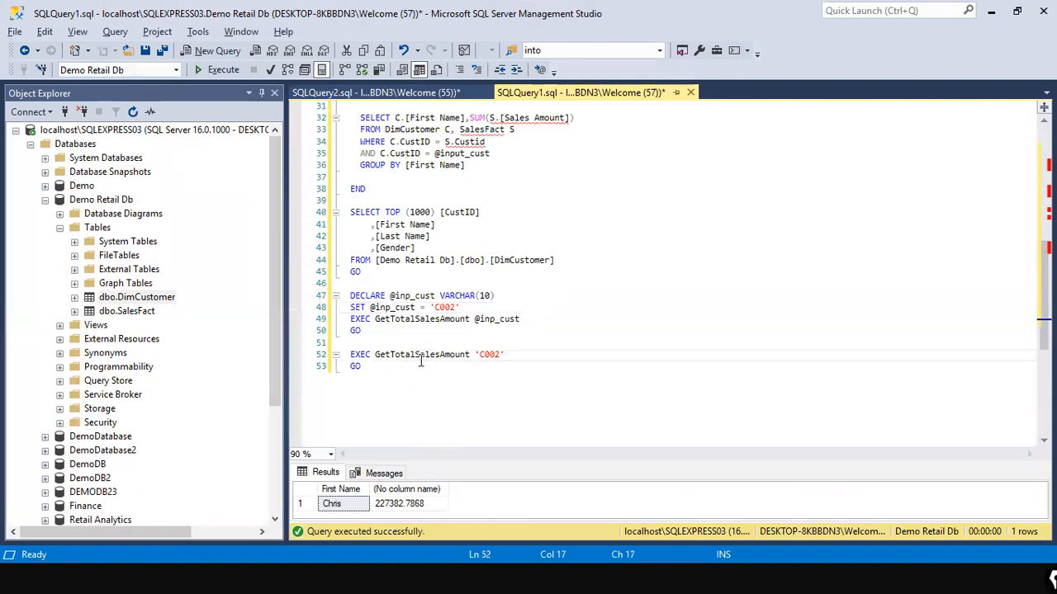
key(alt+Tab)
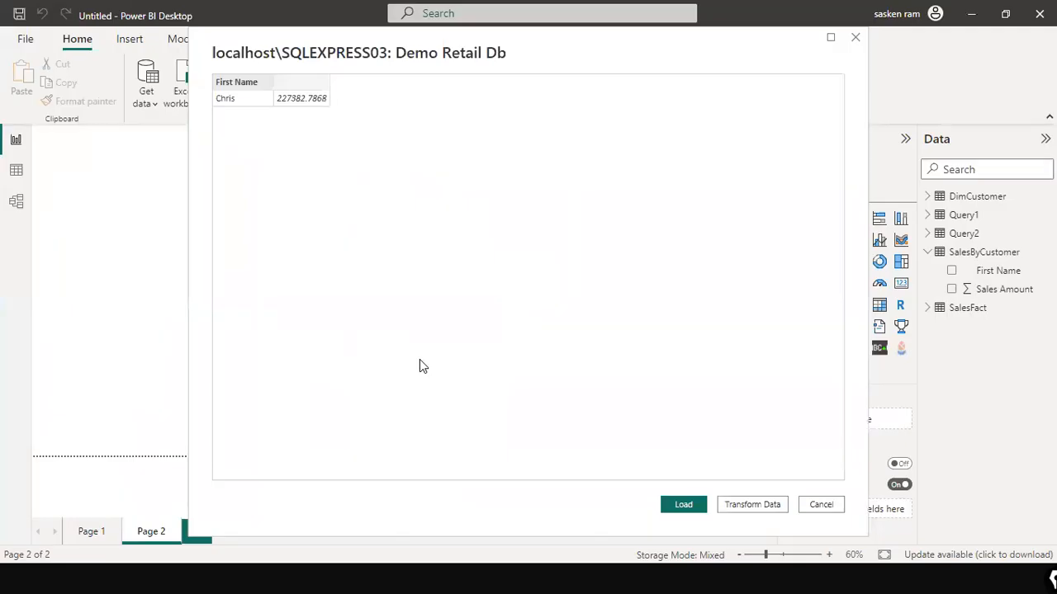
click(672, 506)
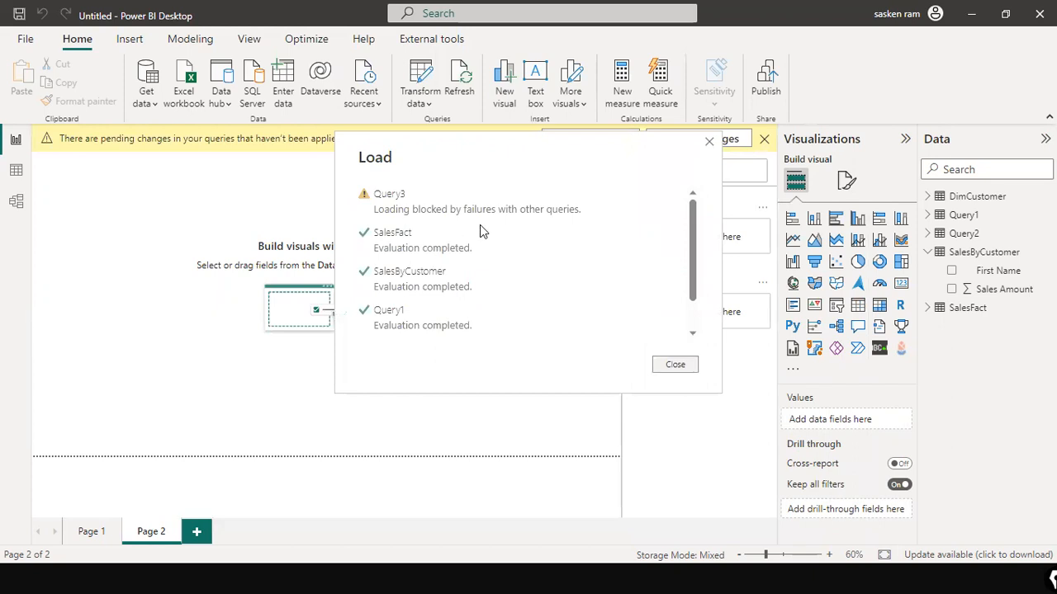
Review the load status of all queries, close the report, and expand the fields of Query2.
scroll(483, 232, down, 1)
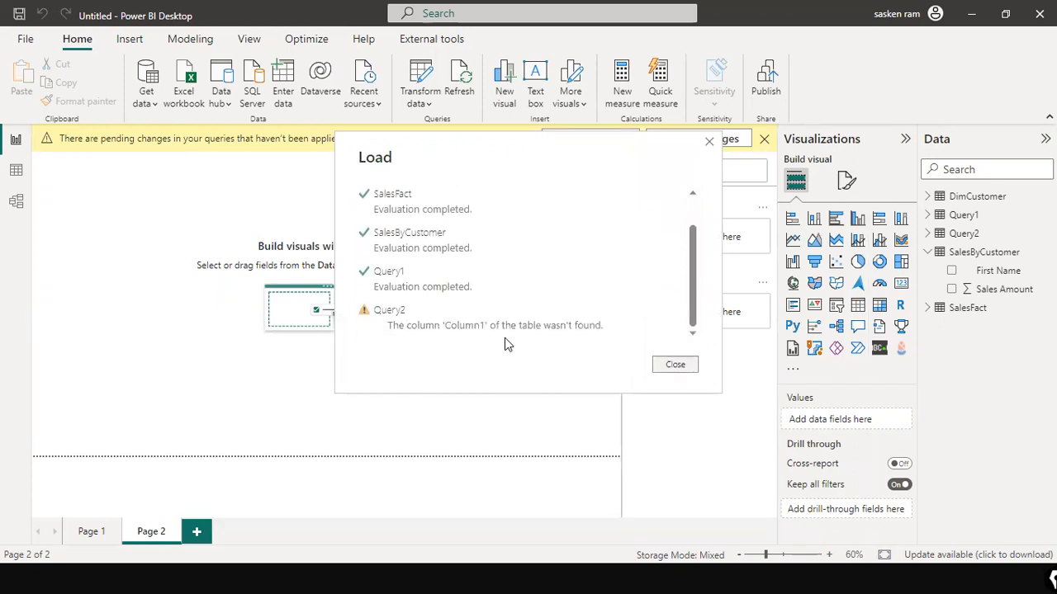
scroll(505, 337, up, 1)
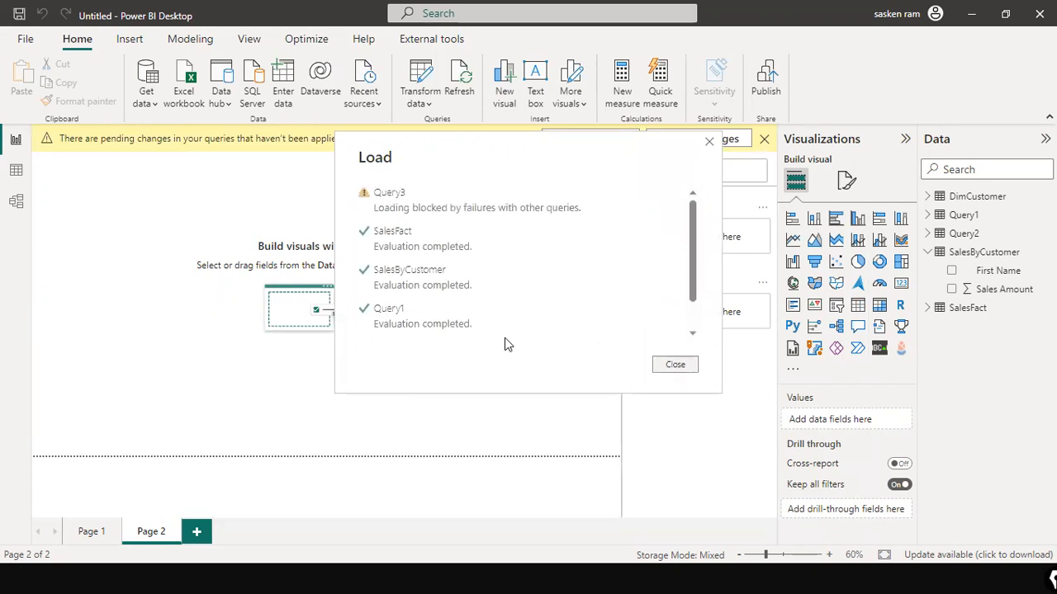
click(674, 365)
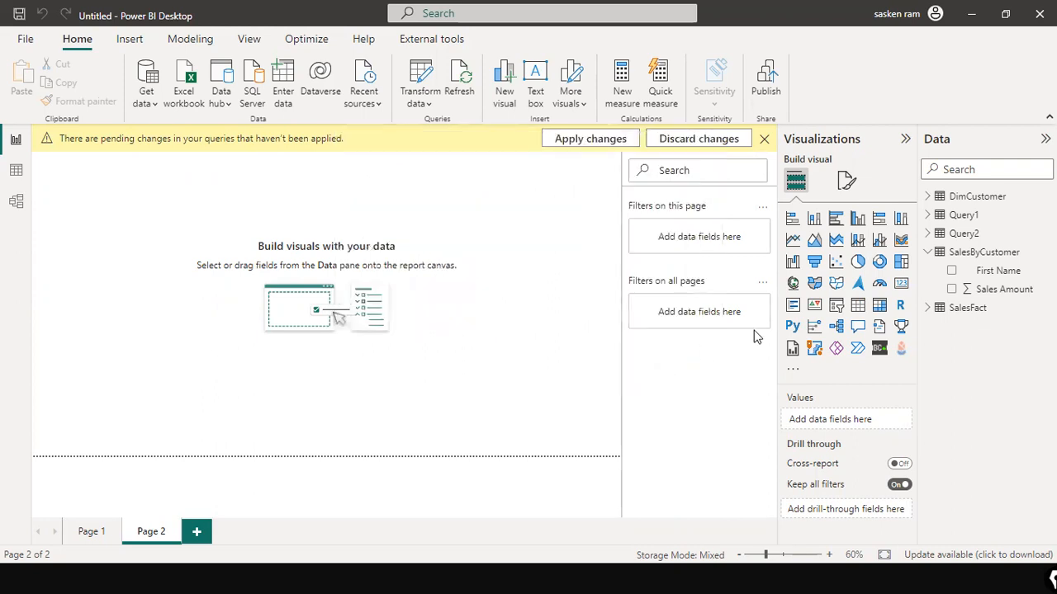
click(927, 235)
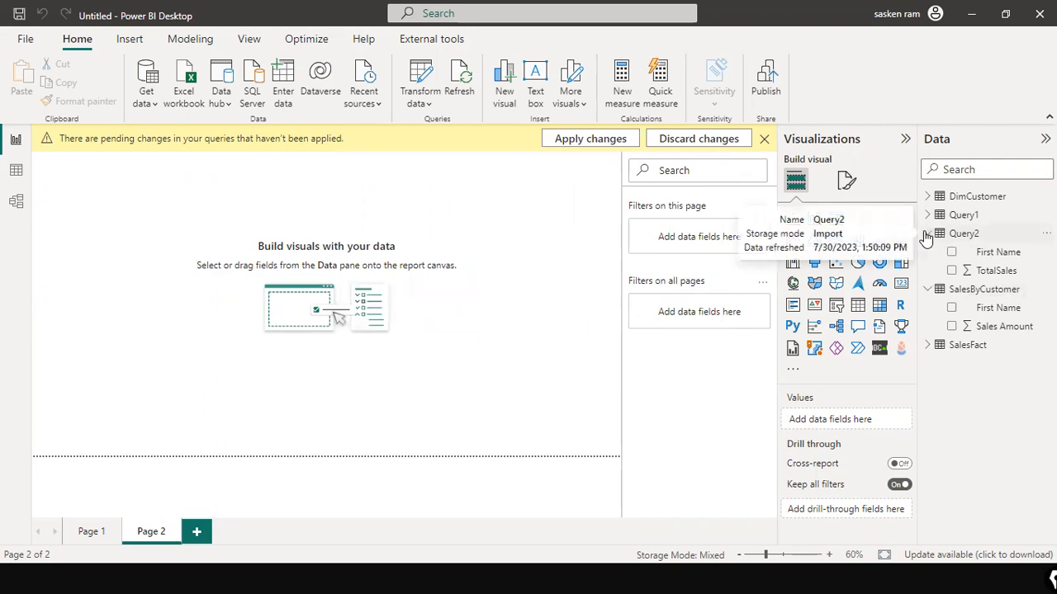
Expand the fields of Query1, try to apply the pending query changes, and review each query's load status.
click(927, 216)
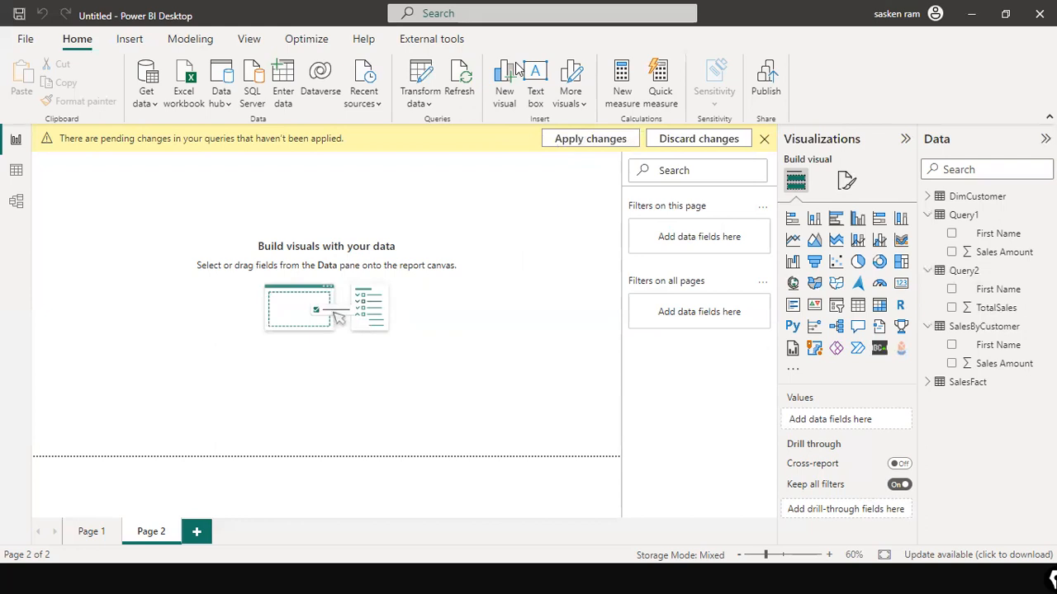
click(584, 145)
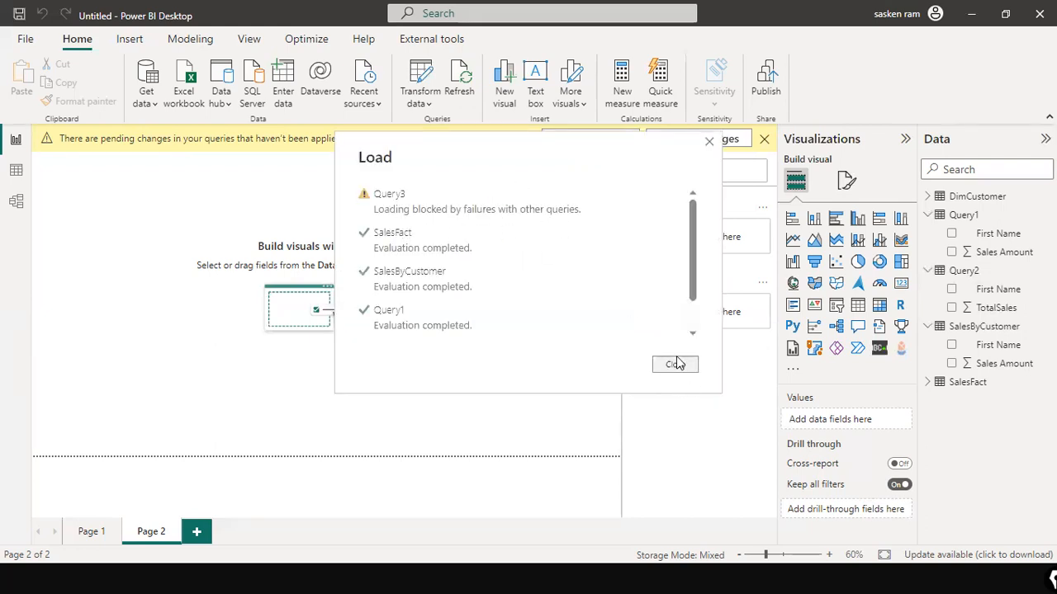
scroll(625, 305, down, 2)
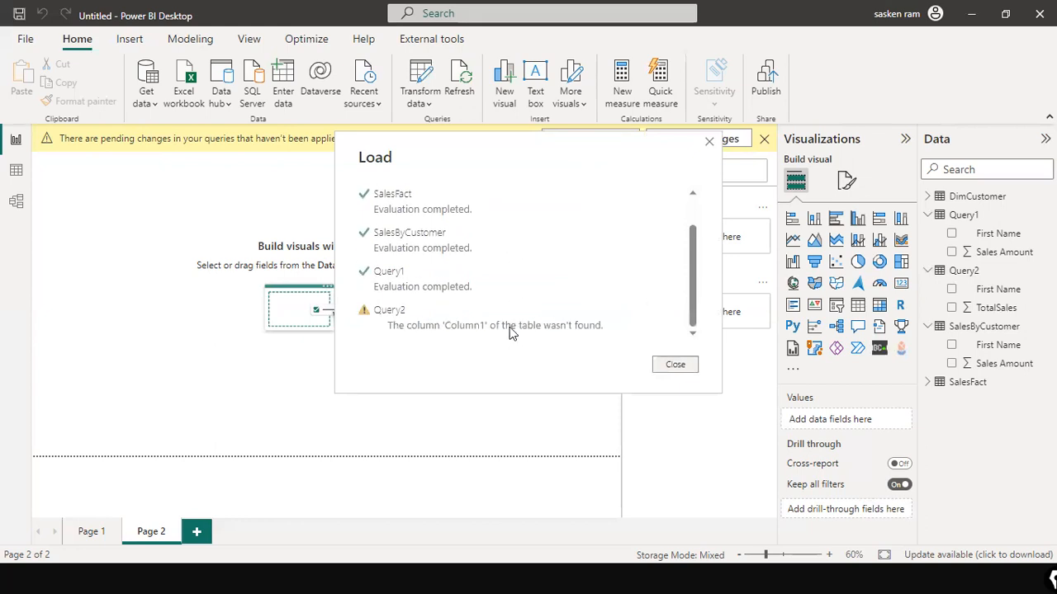
click(665, 366)
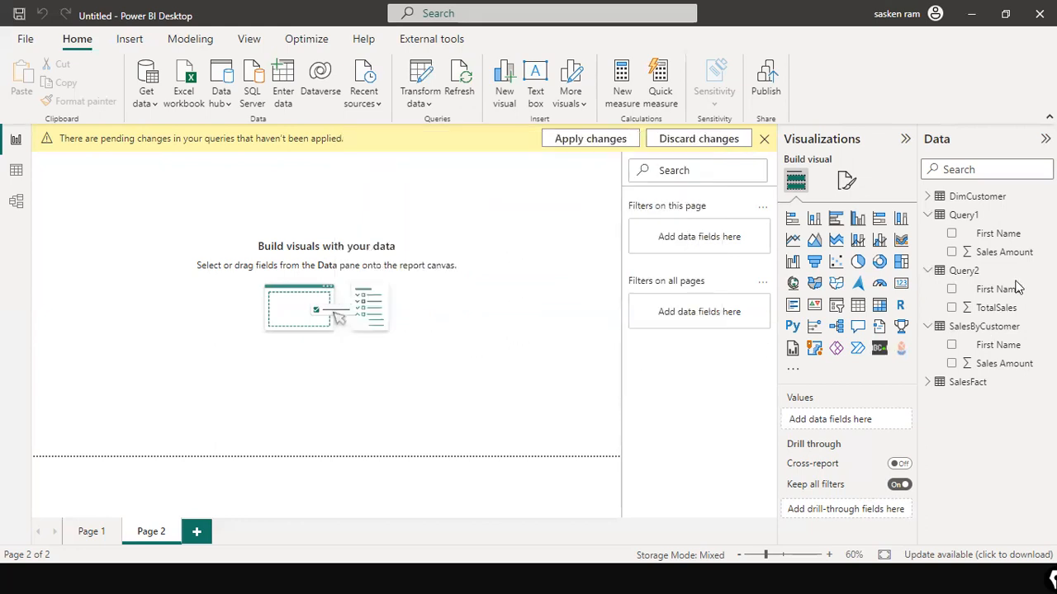
Try to delete the Query2 table from the model while query changes are still pending.
click(1046, 271)
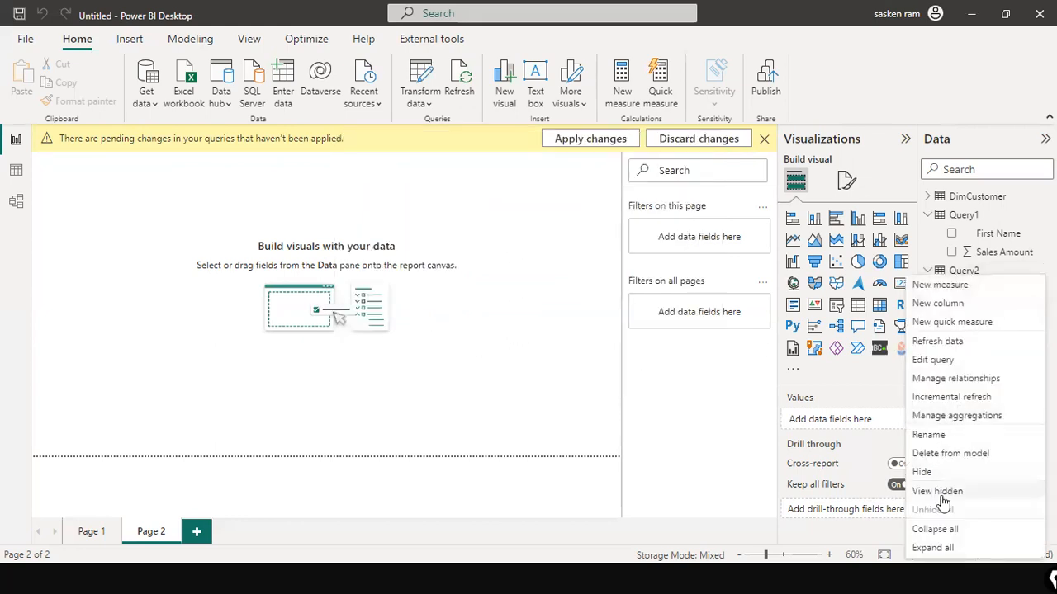
click(940, 454)
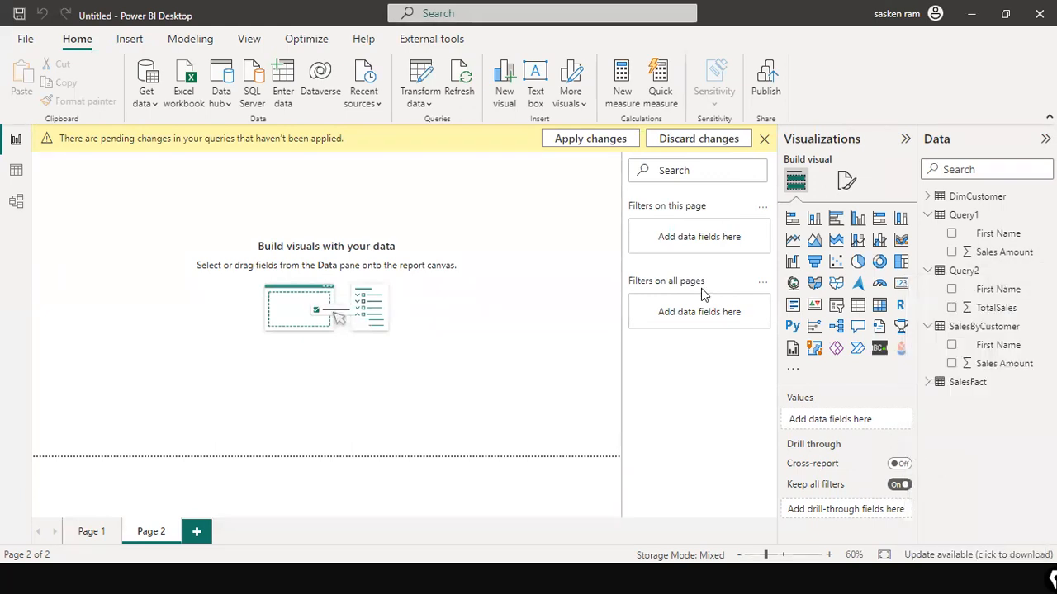
click(612, 318)
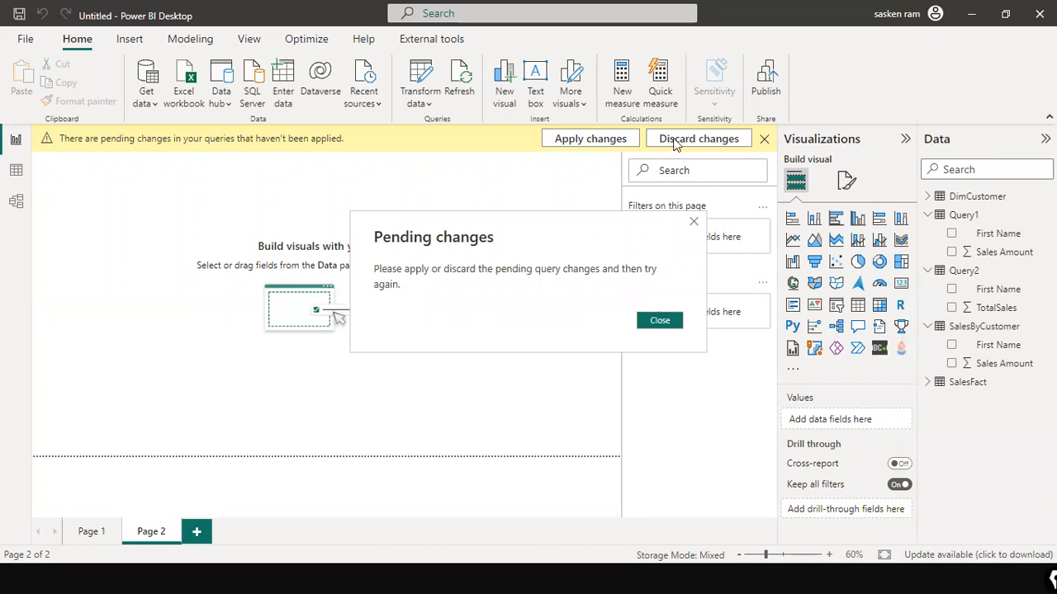
click(658, 320)
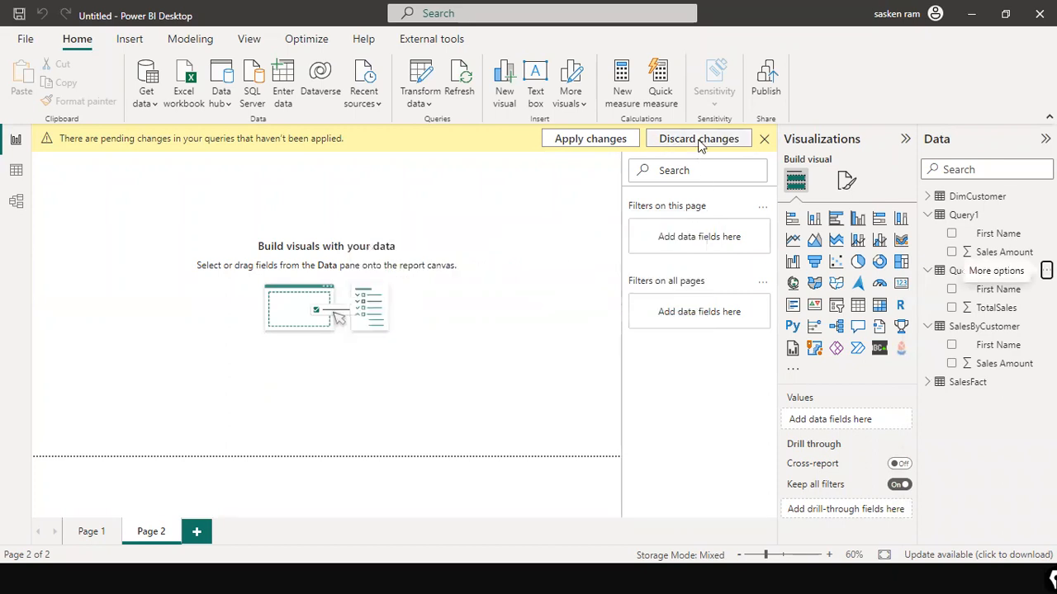
Discard the pending changes to Query3 and delete the Query2 table from the model.
click(700, 141)
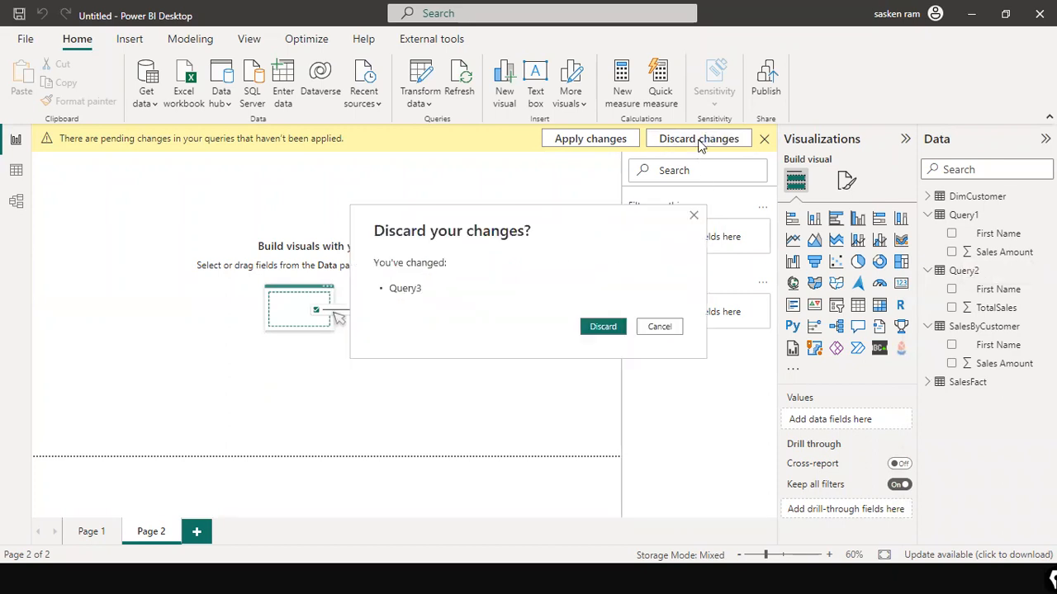
click(607, 327)
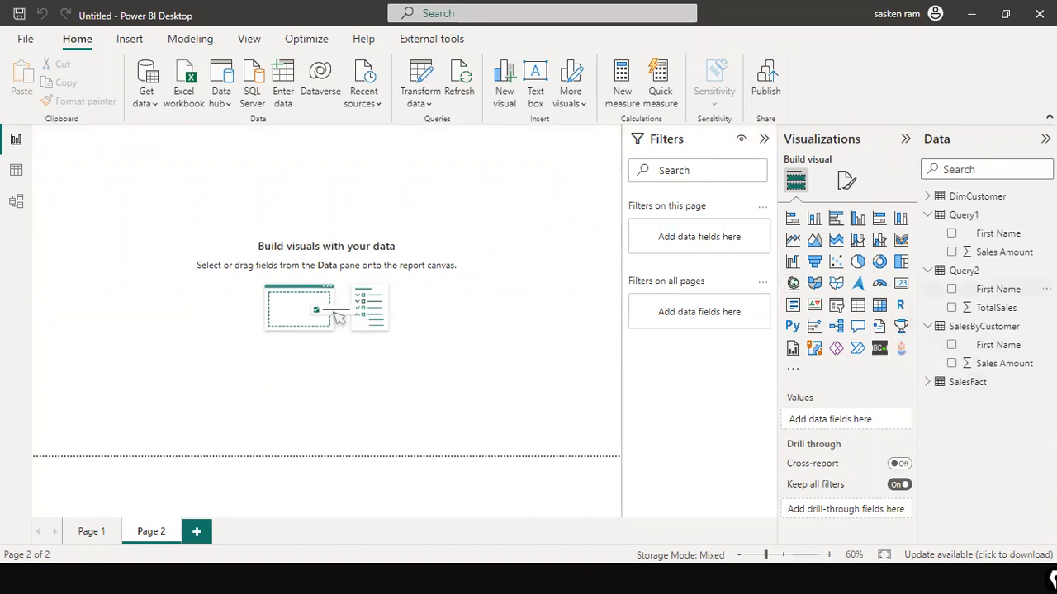
click(1046, 270)
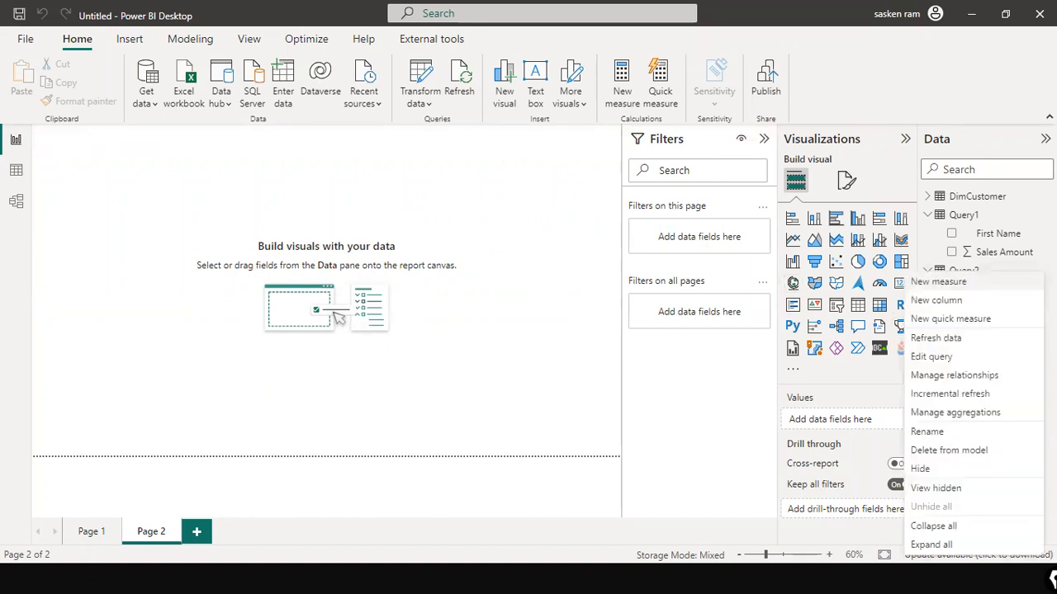
click(938, 451)
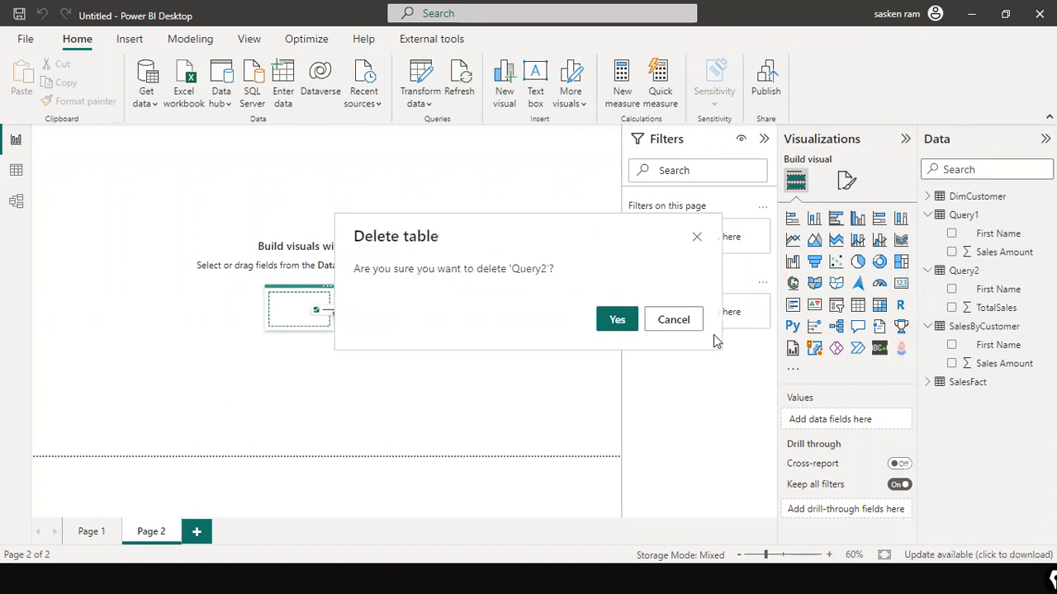
click(615, 318)
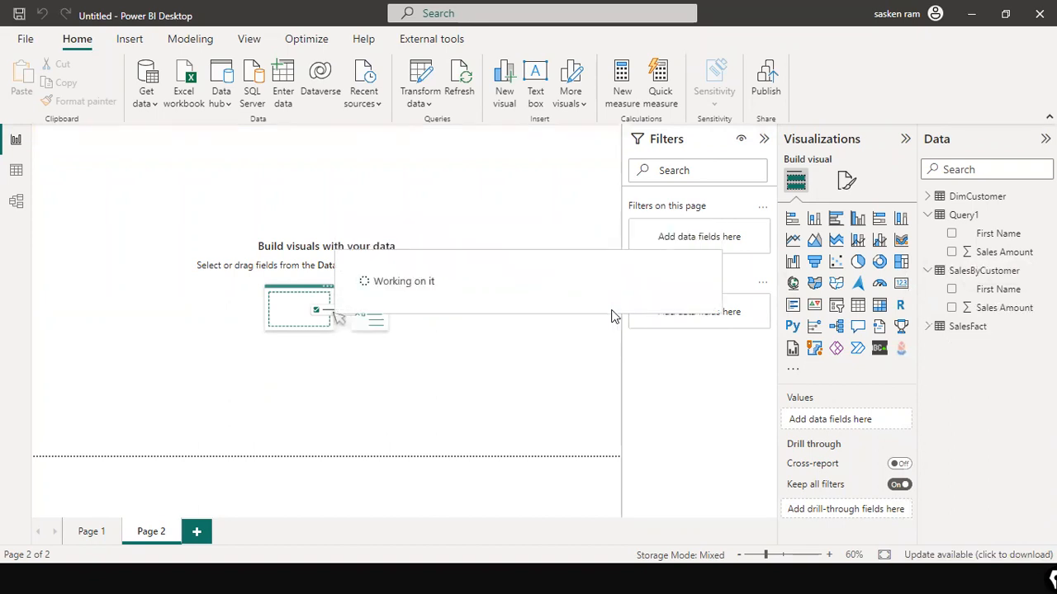
Start a SQL Server database connection with its advanced options open and enter Demo Retail Db as the database.
click(155, 105)
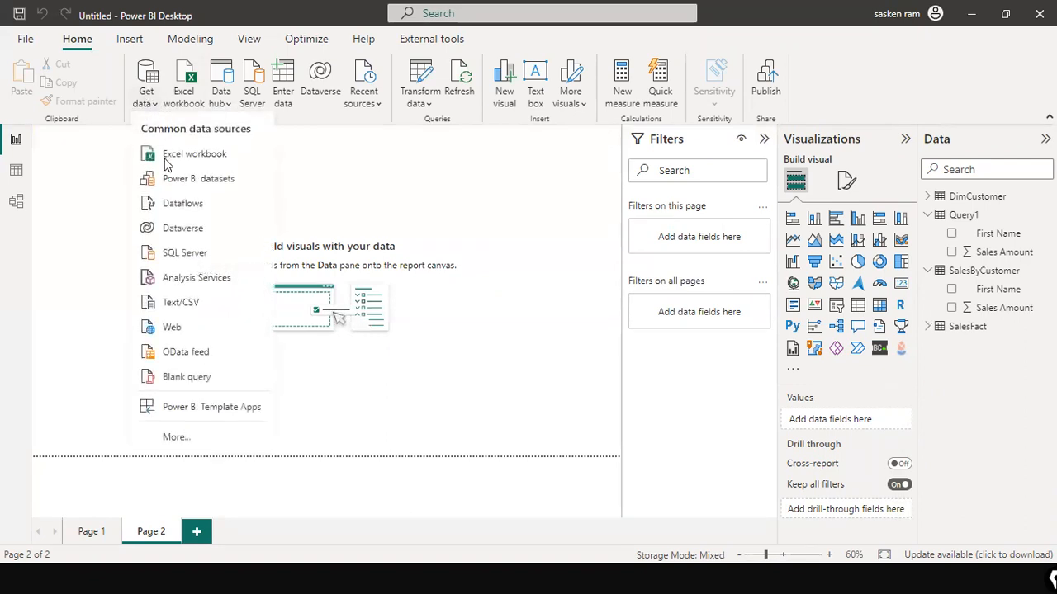
click(224, 263)
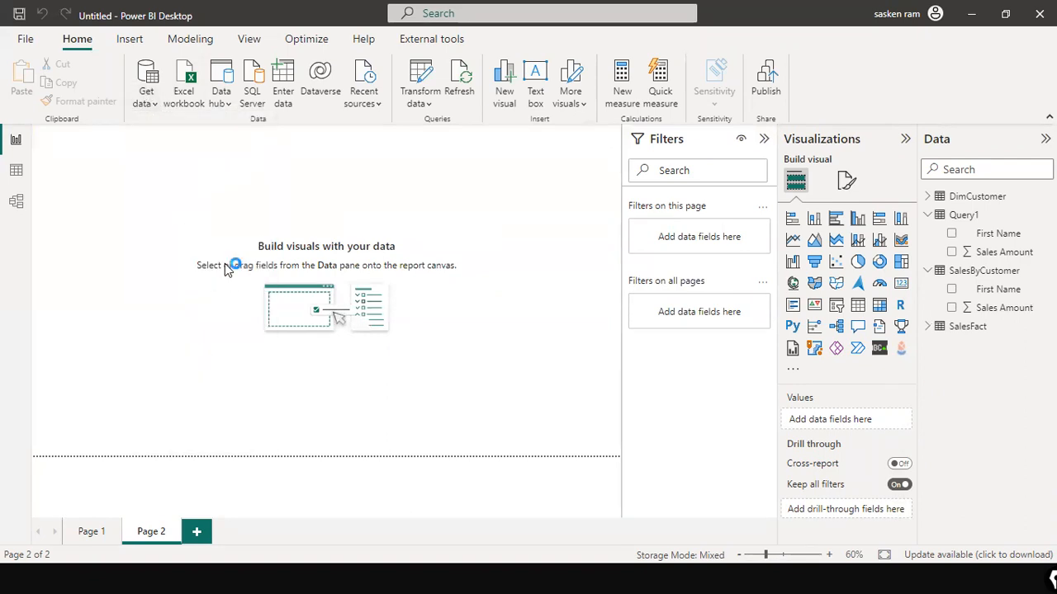
click(327, 341)
click(327, 365)
text(Demo Retail Db)
key(ctrl+a)
key(ctrl+x)
click(334, 171)
key(ctrl+v)
click(352, 339)
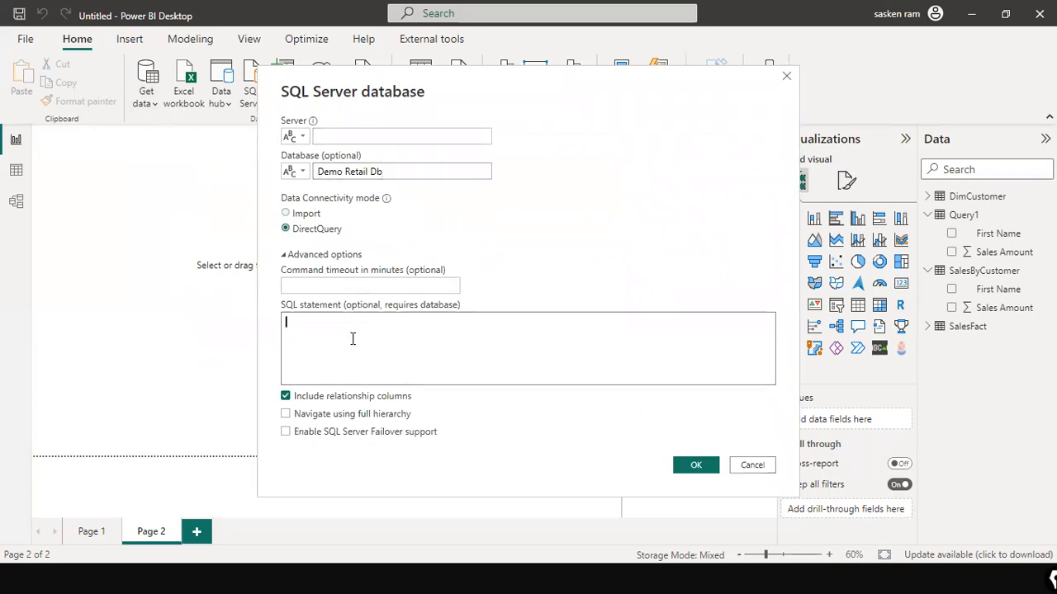
Copy the server name localhost\SQLEXPRESS03 from Notepad and enter it as the connection's server.
key(alt+Tab)
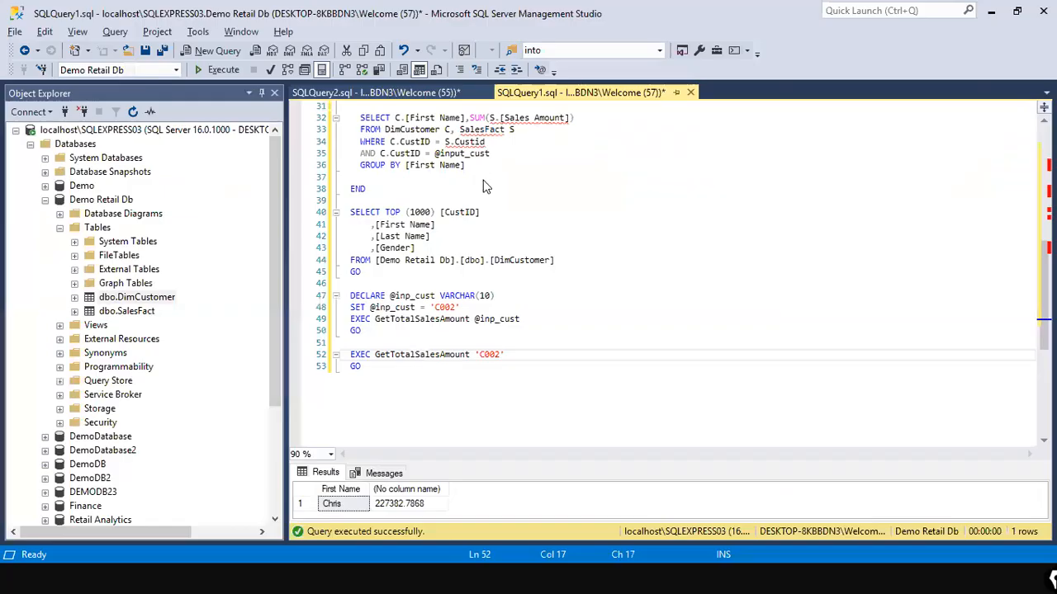
key(alt+Tab)
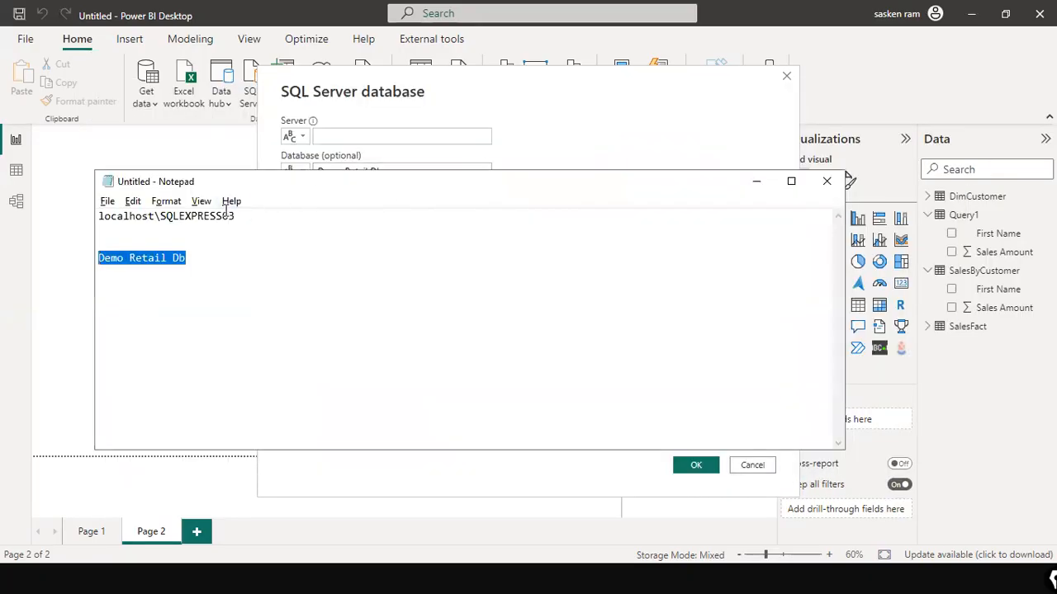
double_click(227, 213)
drag(246, 217, 71, 220)
key(ctrl+c)
key(alt+Tab)
key(ctrl+v)
Copy EXEC GetTotalSalesAmount 'C002' from SQL Server Management Studio and enter it as the connection's SQL statement in Power BI Desktop.
click(347, 324)
key(alt+Tab)
key(alt+Tab)
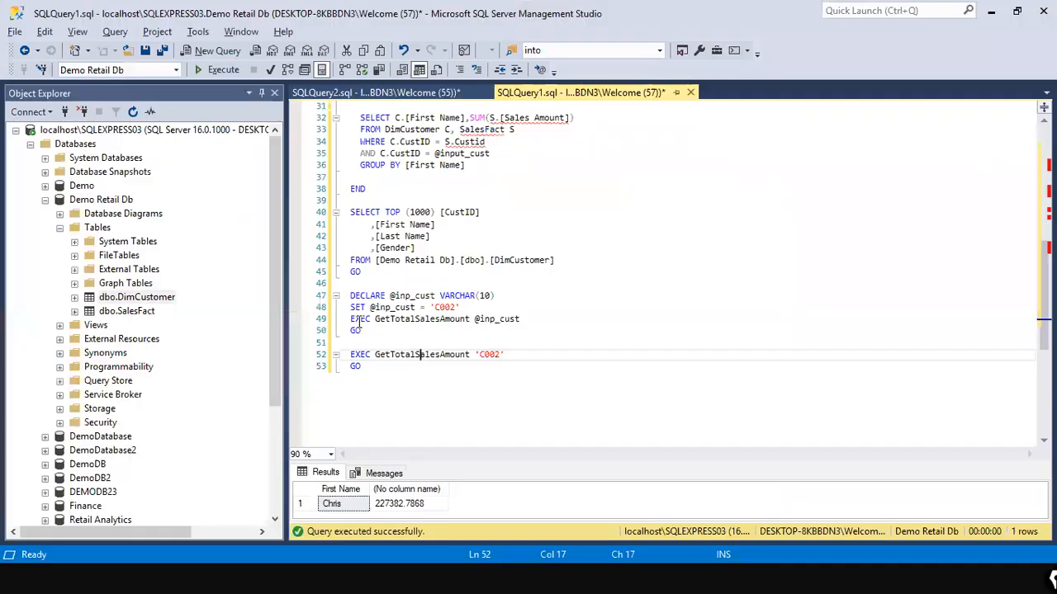
drag(411, 342, 345, 343)
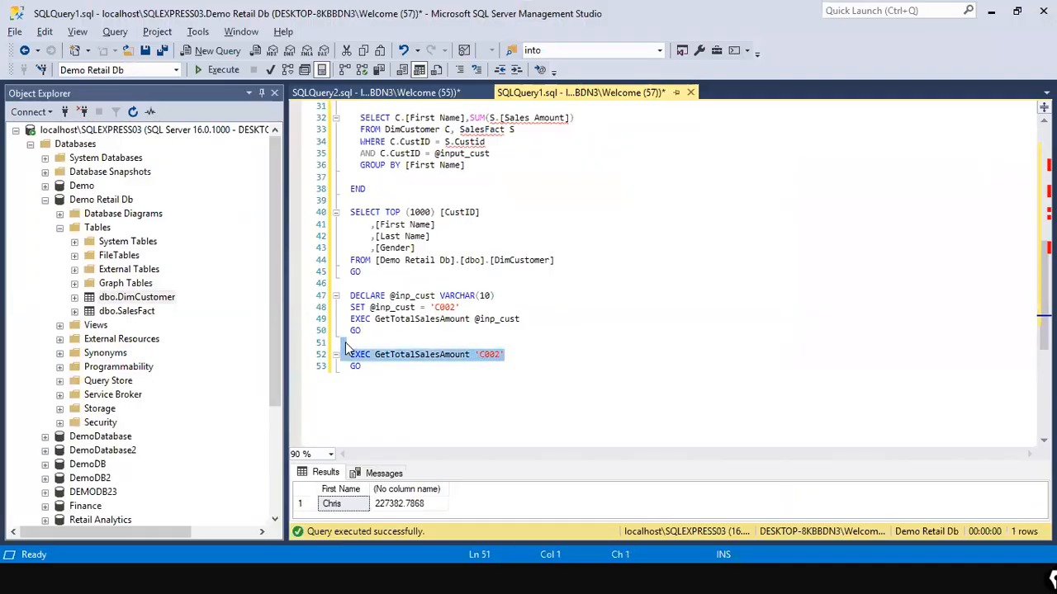
key(ctrl+c)
key(alt+Tab)
key(ctrl+v)
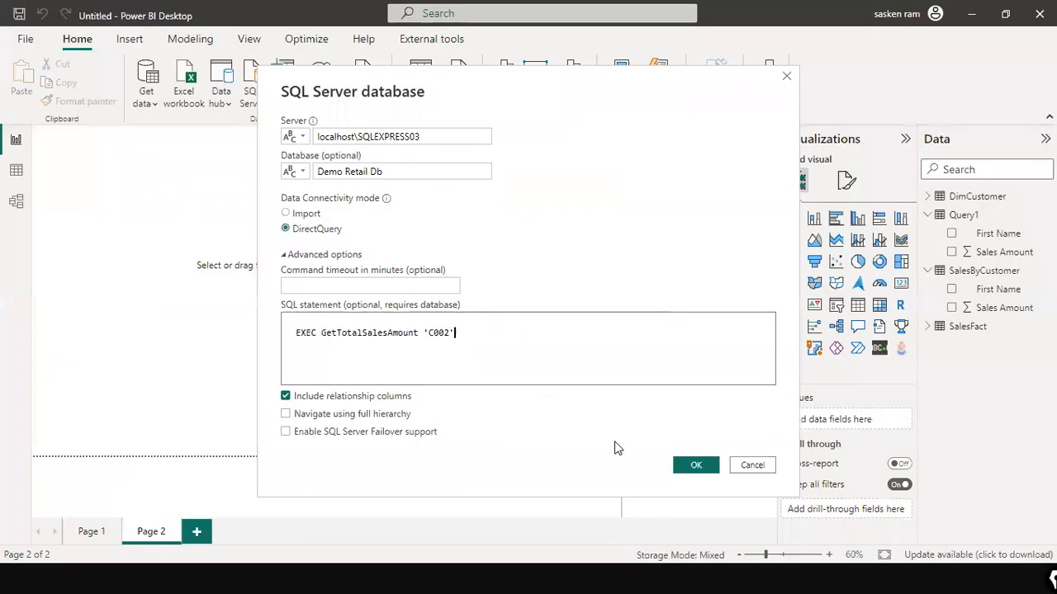
Preview the procedure's result over the DirectQuery connection and cancel without loading it.
click(692, 467)
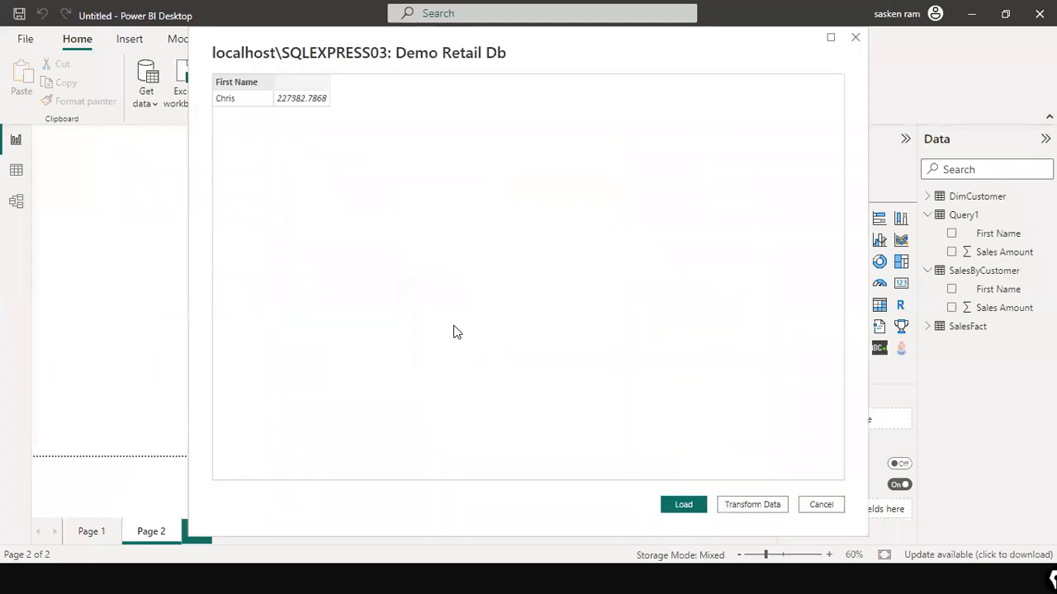
click(802, 503)
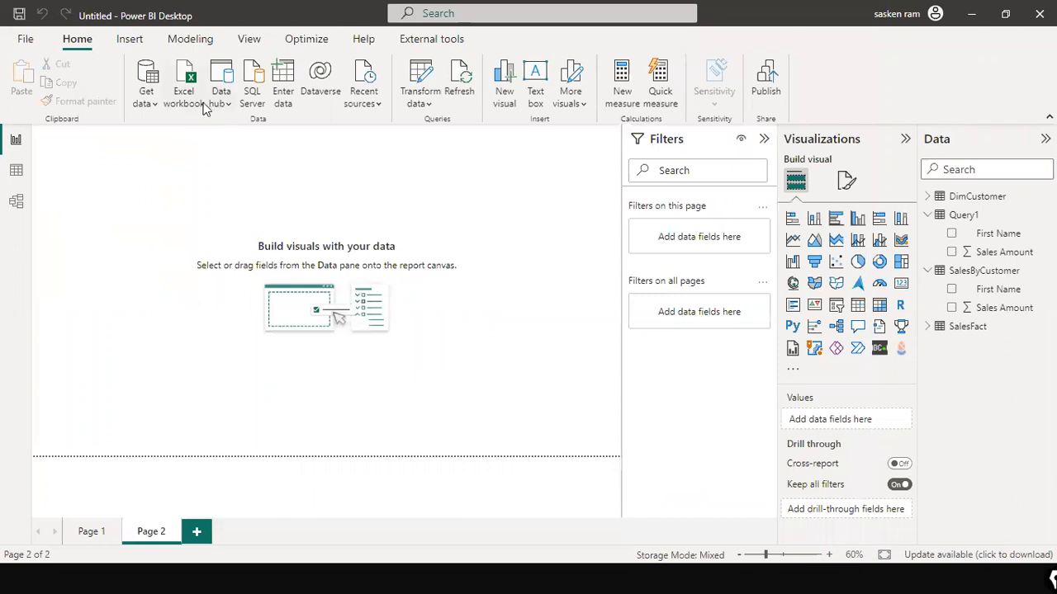
Start a new SQL Server connection in Import mode with the copied SQL statement EXEC GetTotalSalesAmount 'C002'.
click(144, 99)
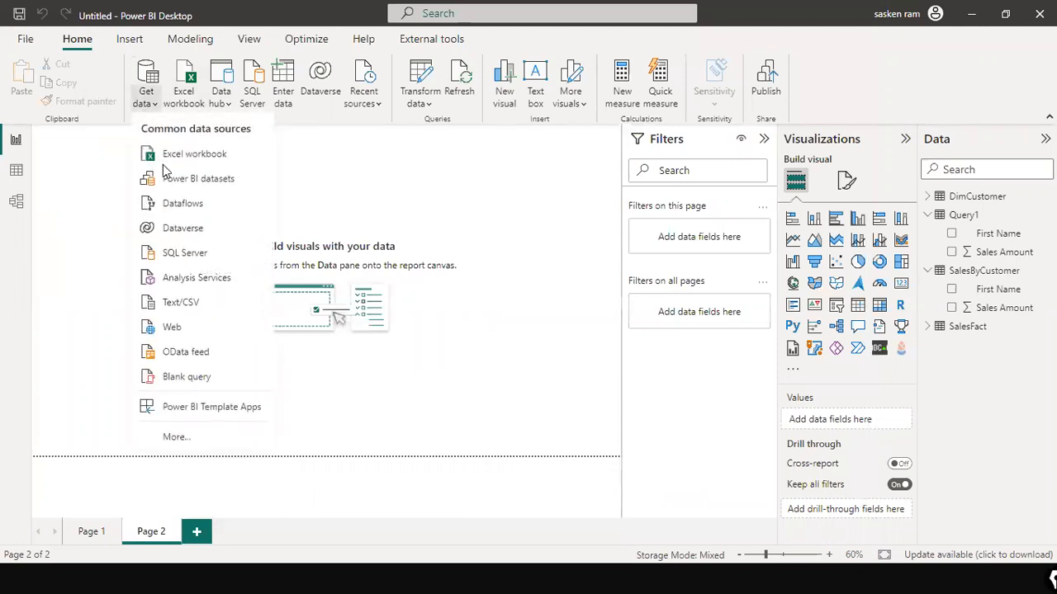
click(193, 253)
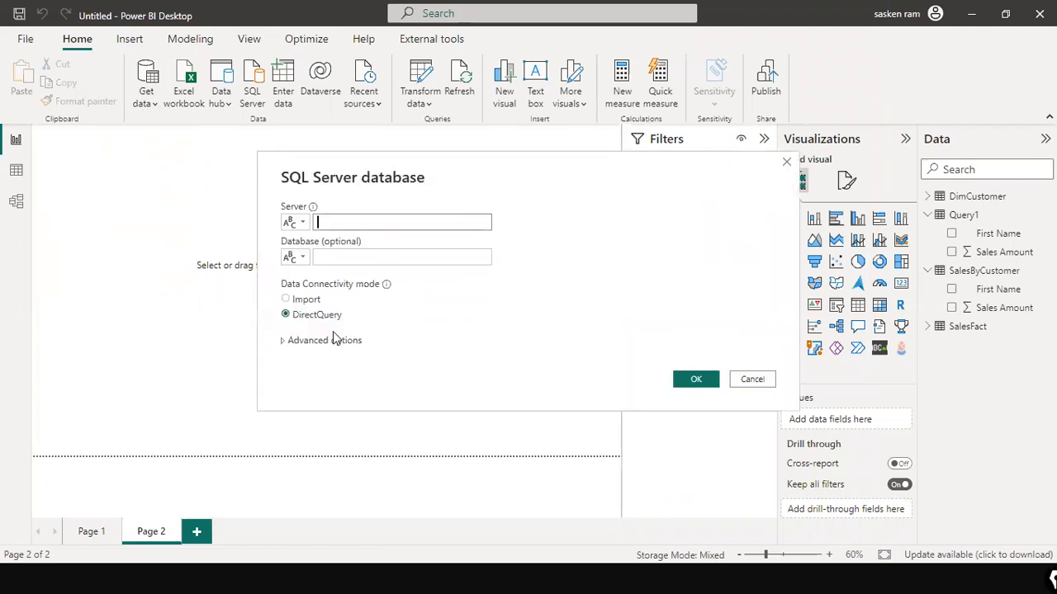
click(332, 333)
click(333, 347)
key(ctrl+v)
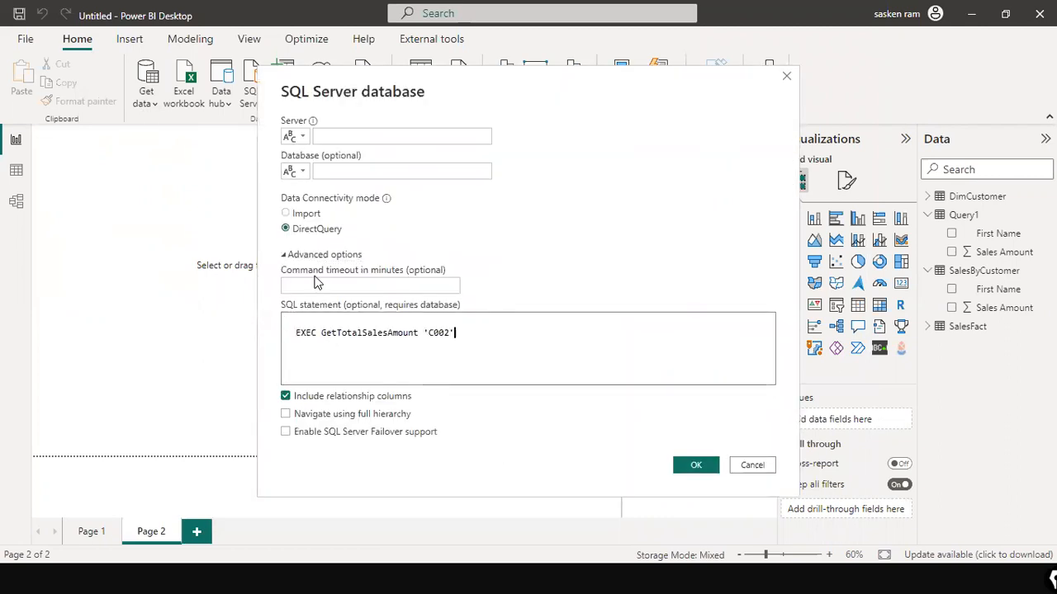
click(300, 213)
Copy localhost\SQLEXPRESS03 from Notepad and enter it as the server of the Import connection.
click(369, 137)
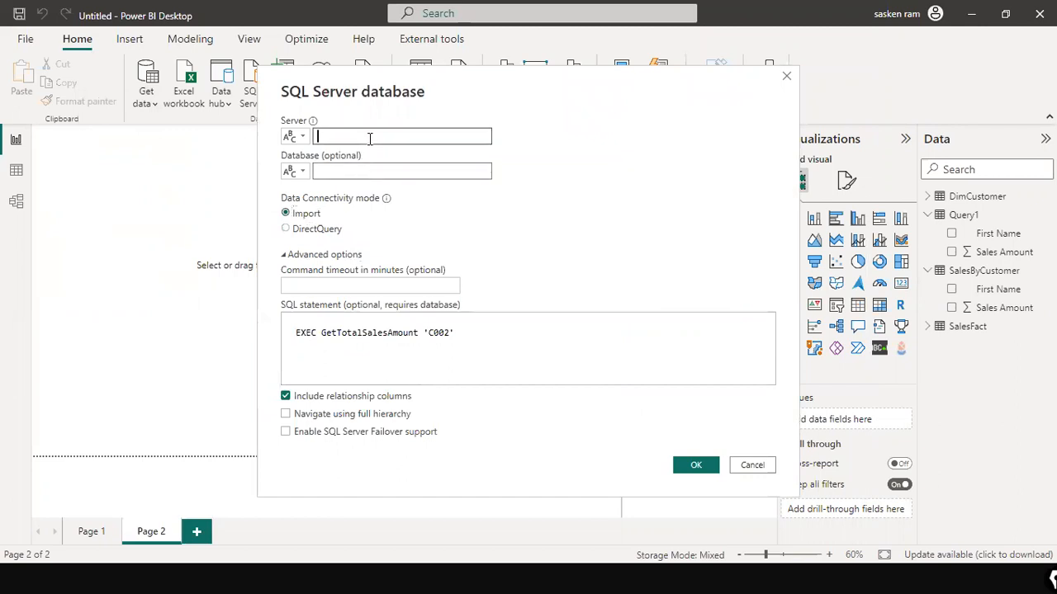
key(alt+Tab)
key(alt+Tab)
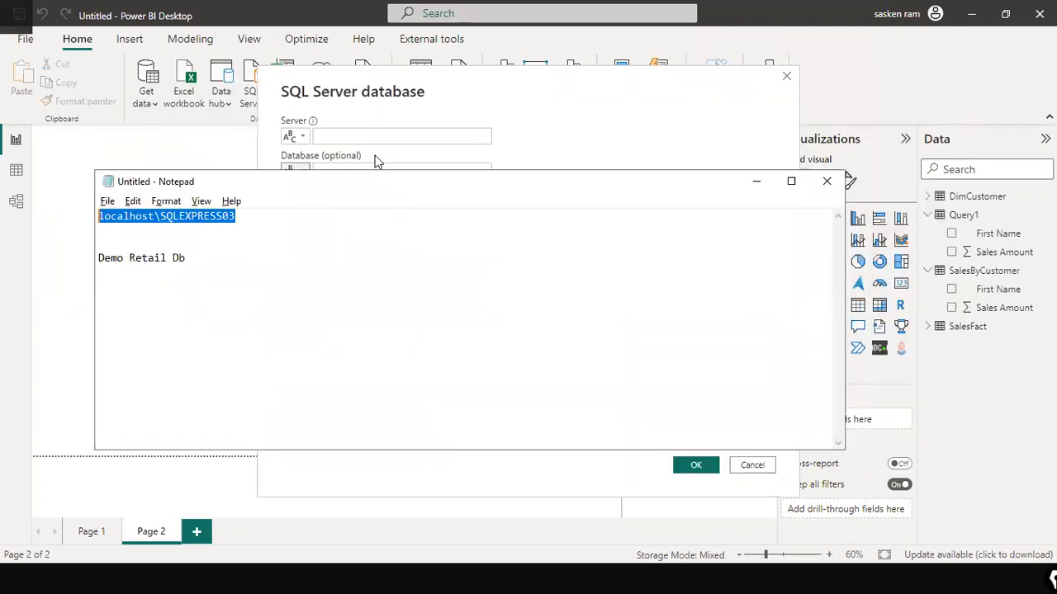
right_click(196, 236)
click(223, 274)
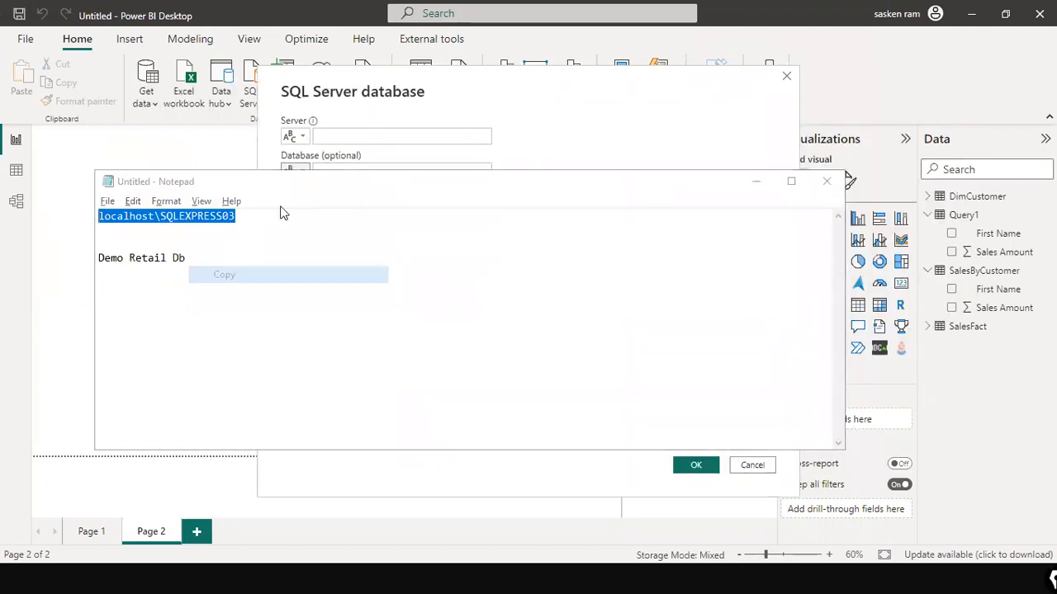
key(alt+Tab)
key(ctrl+v)
Copy Demo Retail Db from Notepad and enter it as the database of the Import connection.
click(347, 171)
key(alt+Tab)
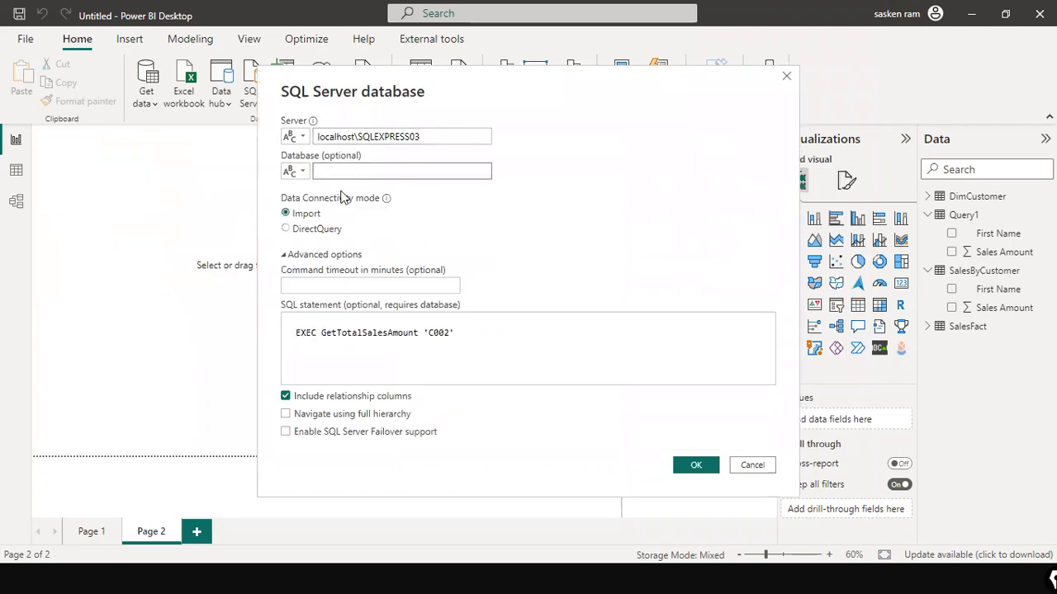
drag(213, 264, 75, 259)
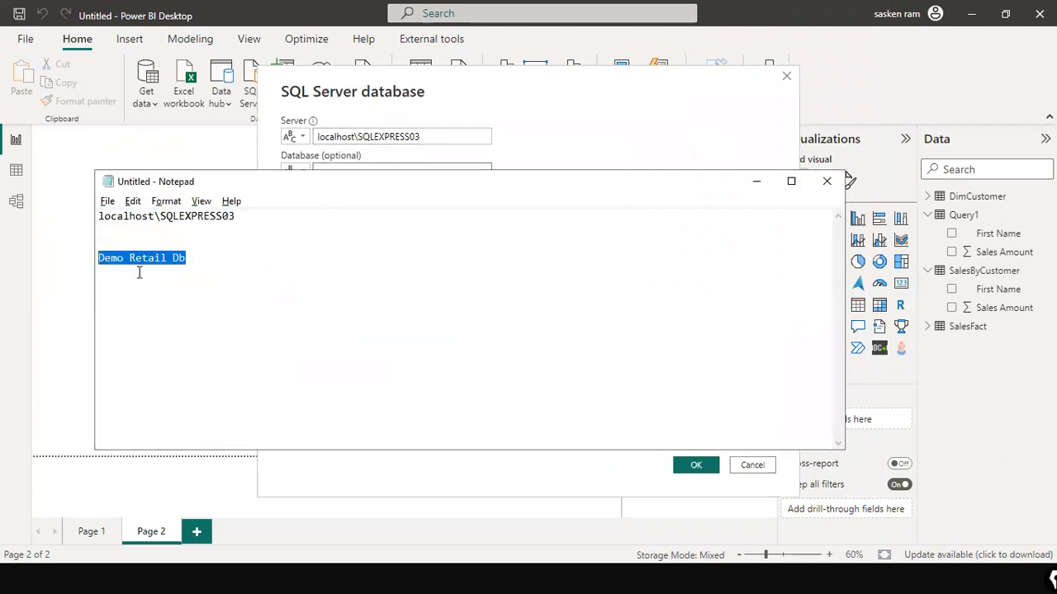
key(ctrl+c)
key(alt+Tab)
key(ctrl+v)
Connect, load the previewed procedure result, and show the rows of the loaded Query2 table.
click(701, 464)
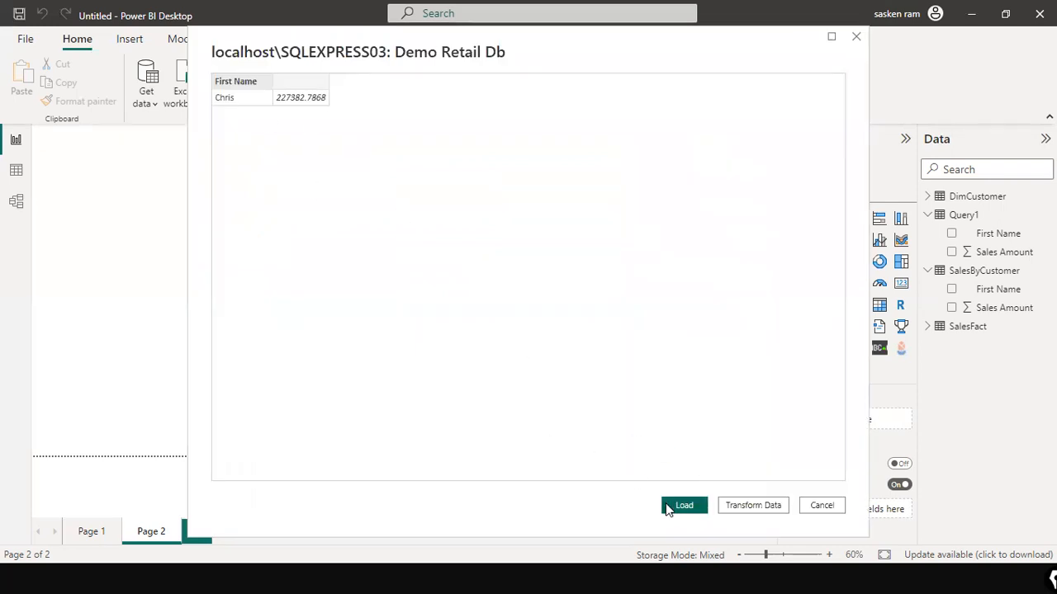
click(669, 506)
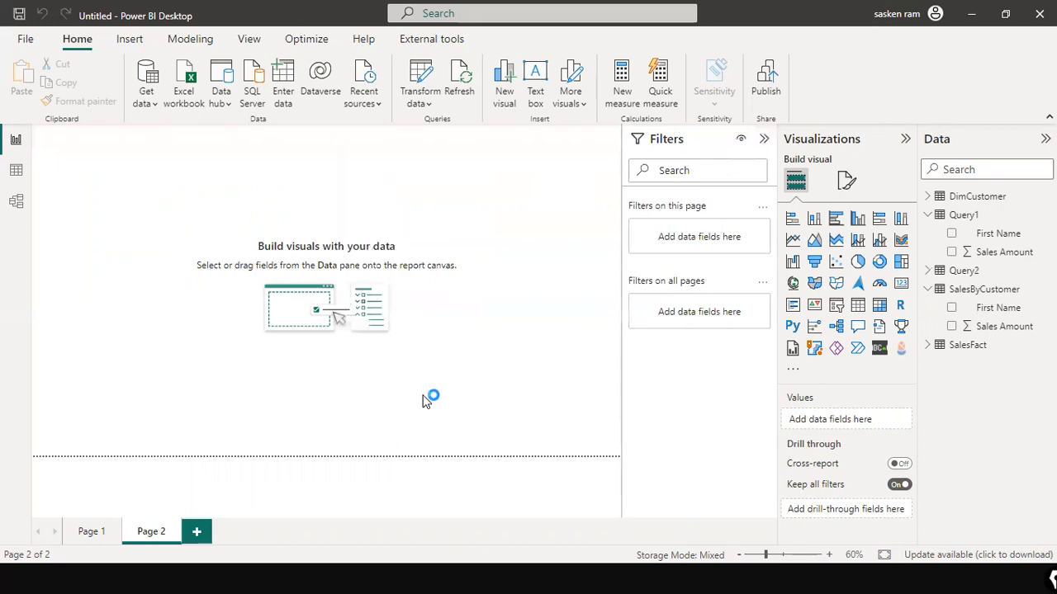
click(928, 272)
click(22, 173)
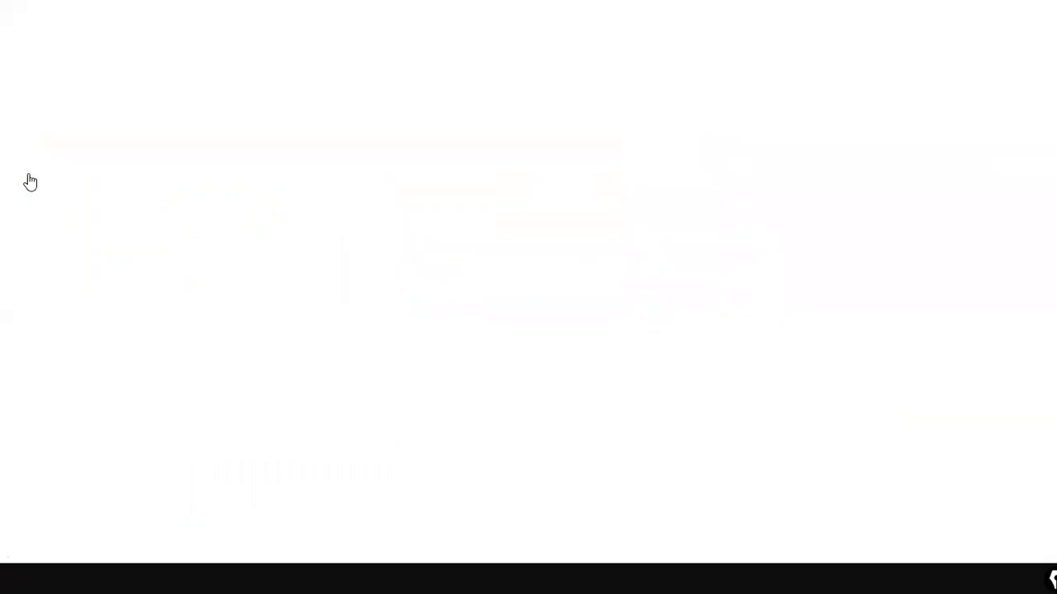
click(921, 238)
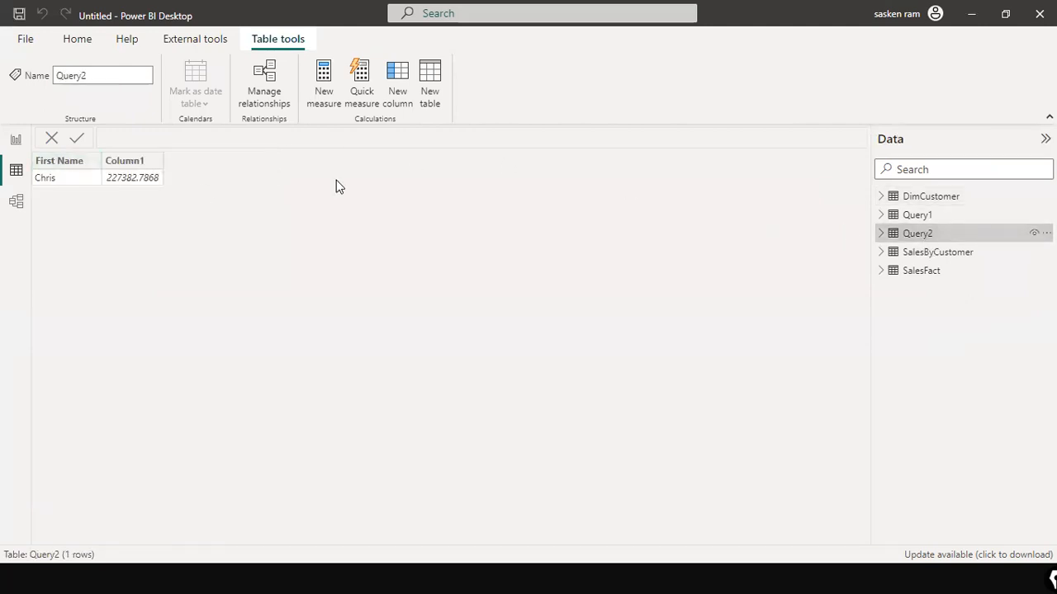
Rename the Query2 table as SP_Query2, return to the report view and expand the SalesFact fields.
right_click(904, 237)
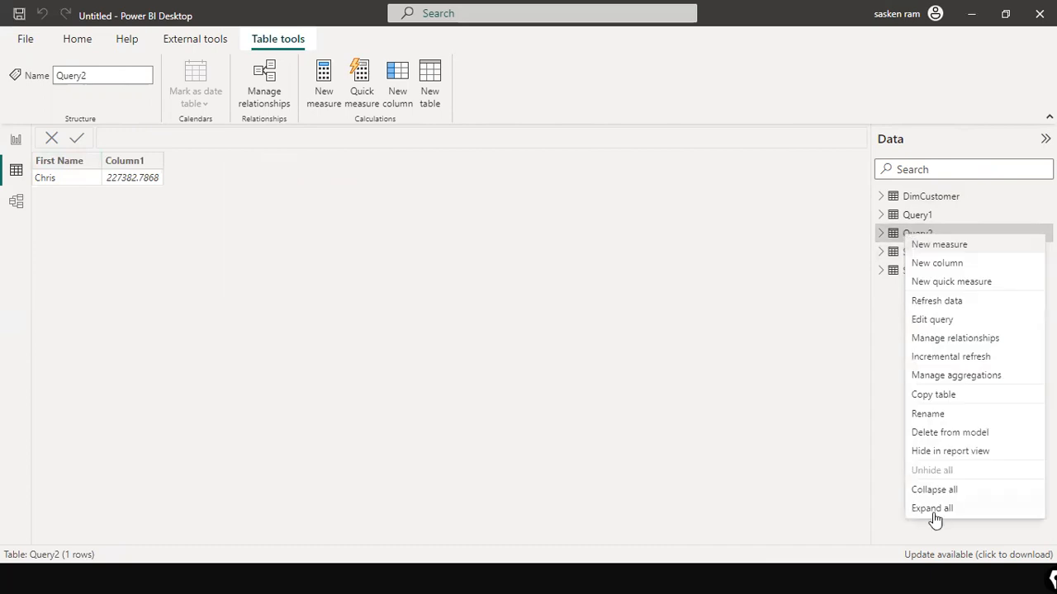
click(945, 415)
click(904, 234)
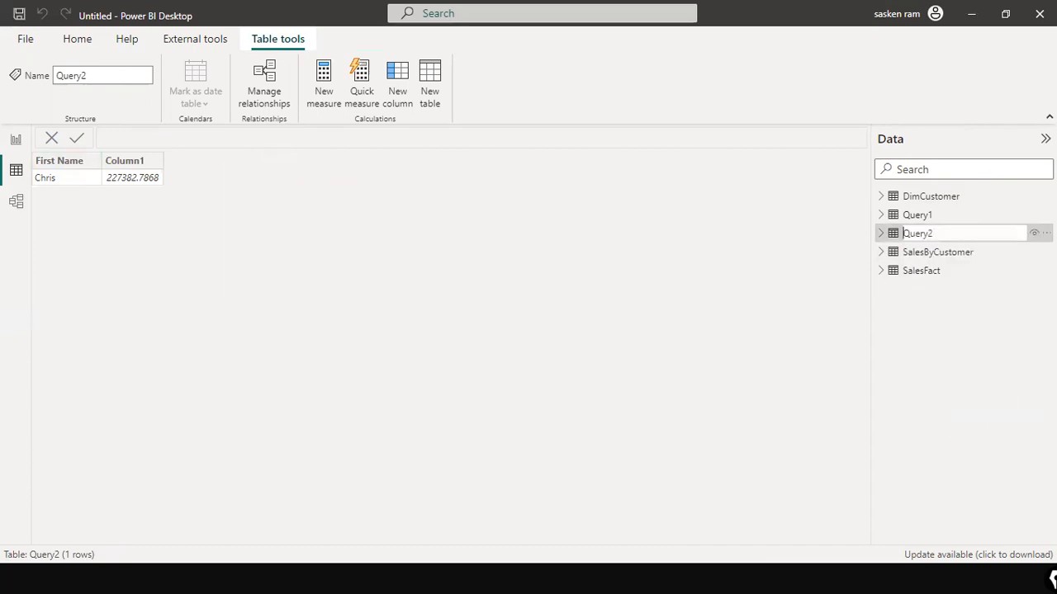
text(SP_)
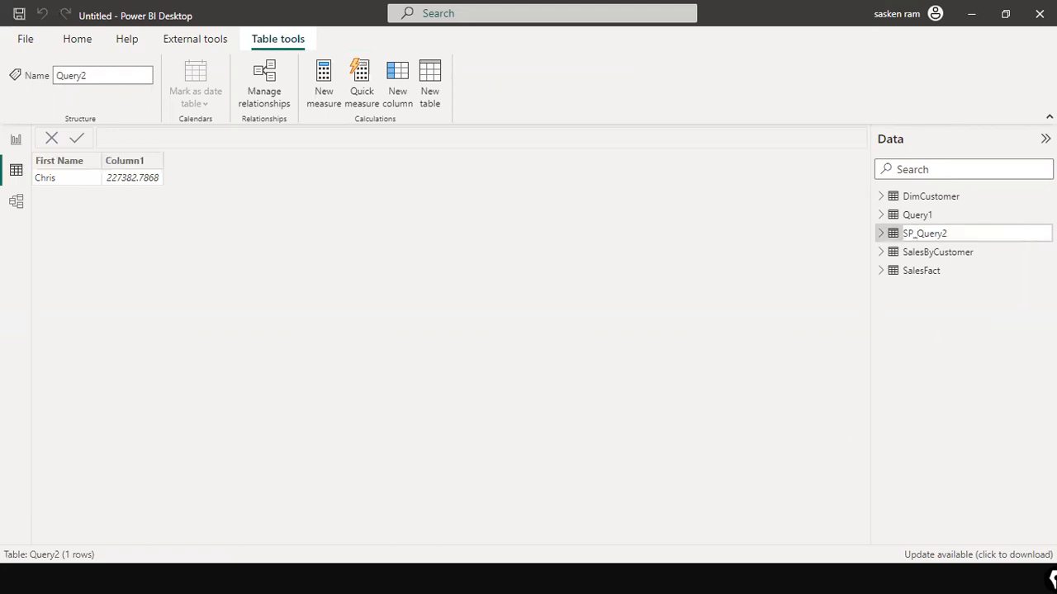
key(Return)
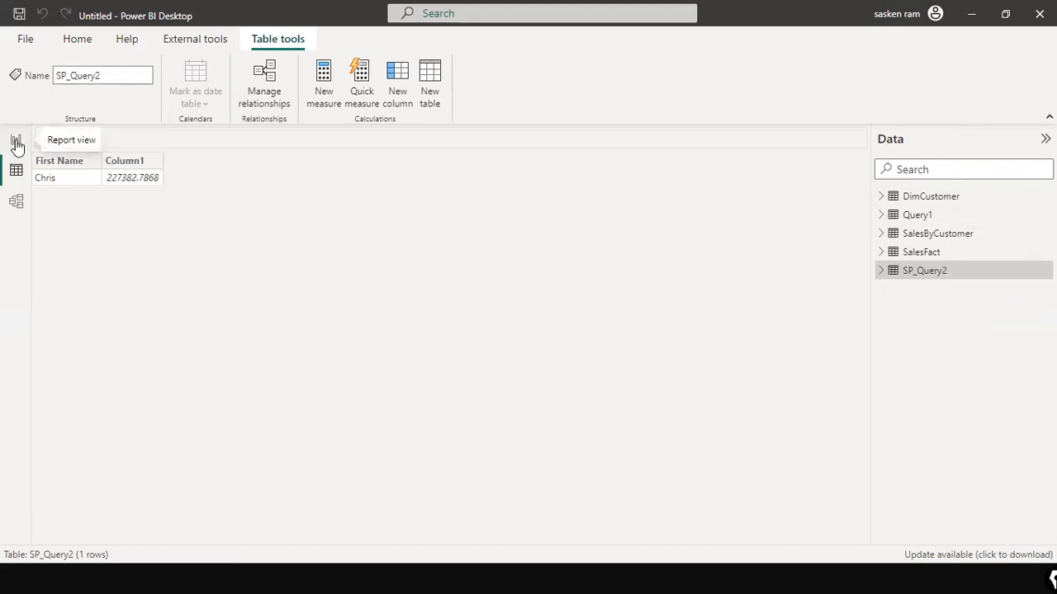
click(17, 142)
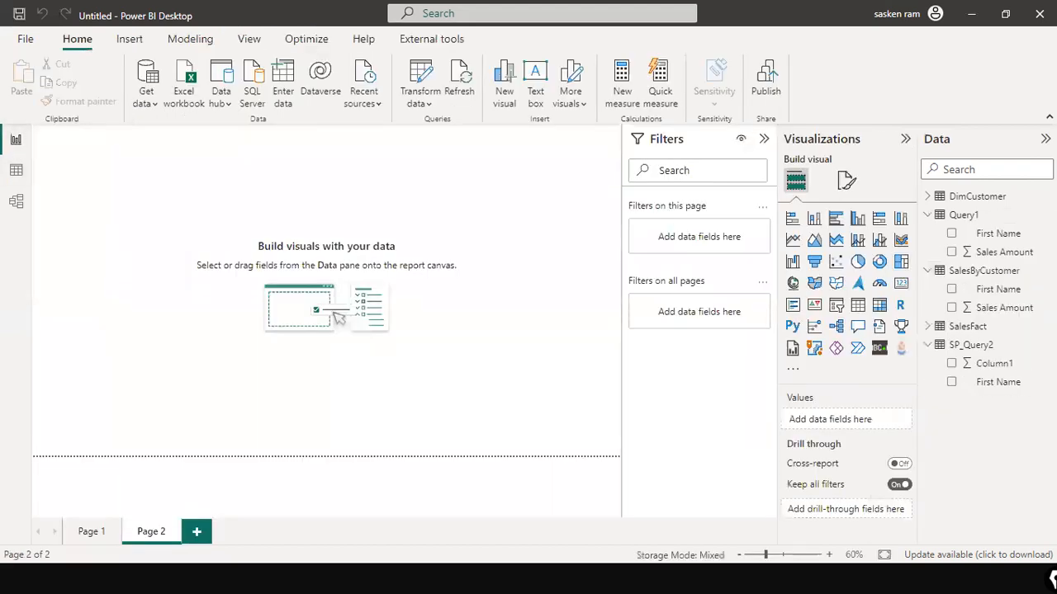
click(927, 328)
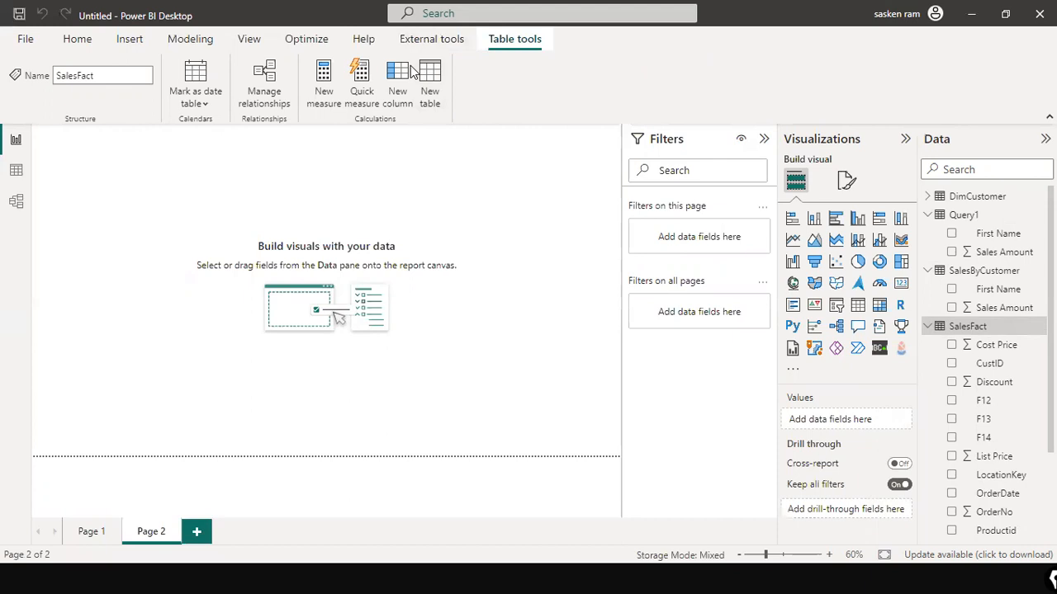
key(alt+Tab)
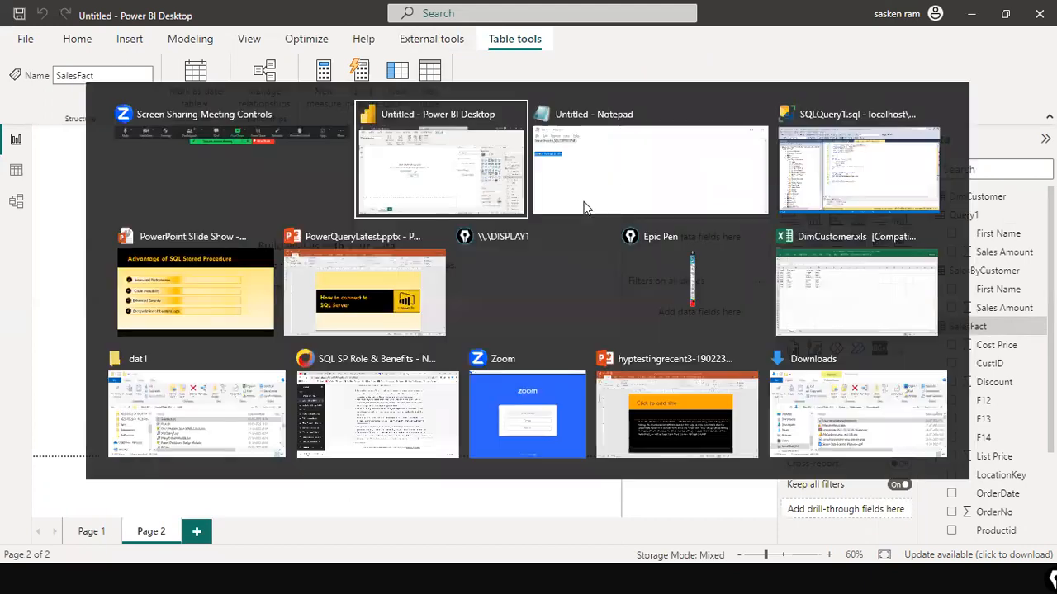
key(alt+Tab)
key(alt+Tab)
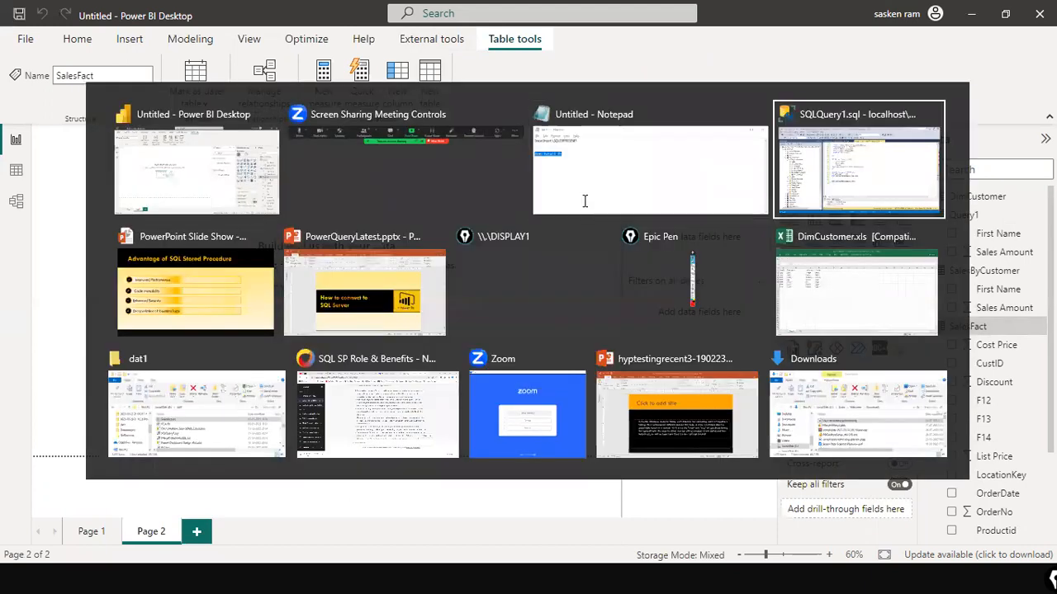
click(454, 324)
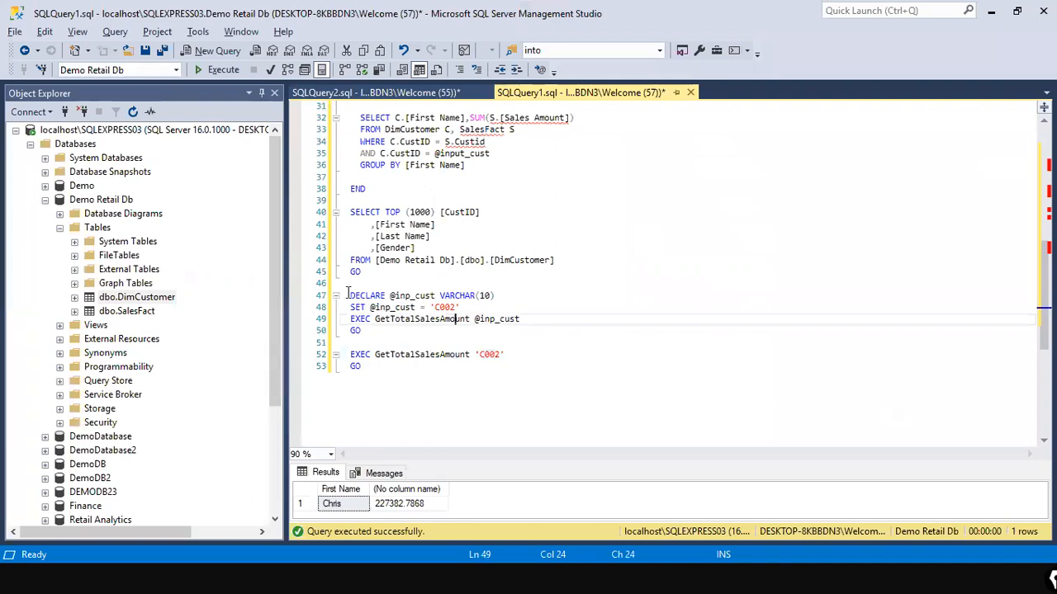
drag(347, 295, 377, 329)
click(450, 320)
drag(561, 321, 372, 297)
key(ctrl+c)
right_click(377, 297)
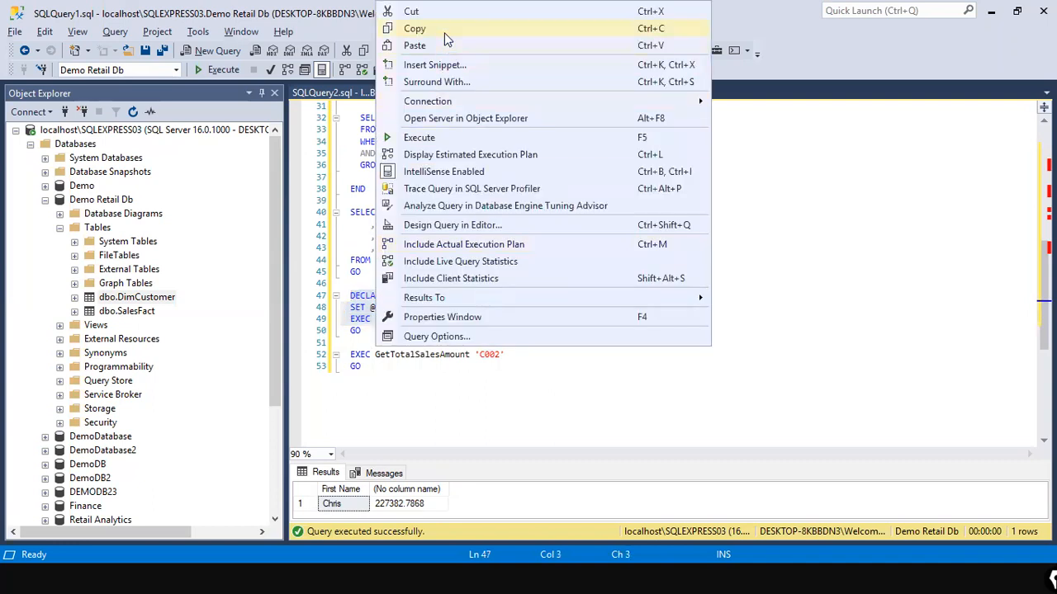
In Power BI Desktop, start a new SQL Server connection with the copied DECLARE, SET and EXEC statements as its SQL statement.
key(alt+Tab)
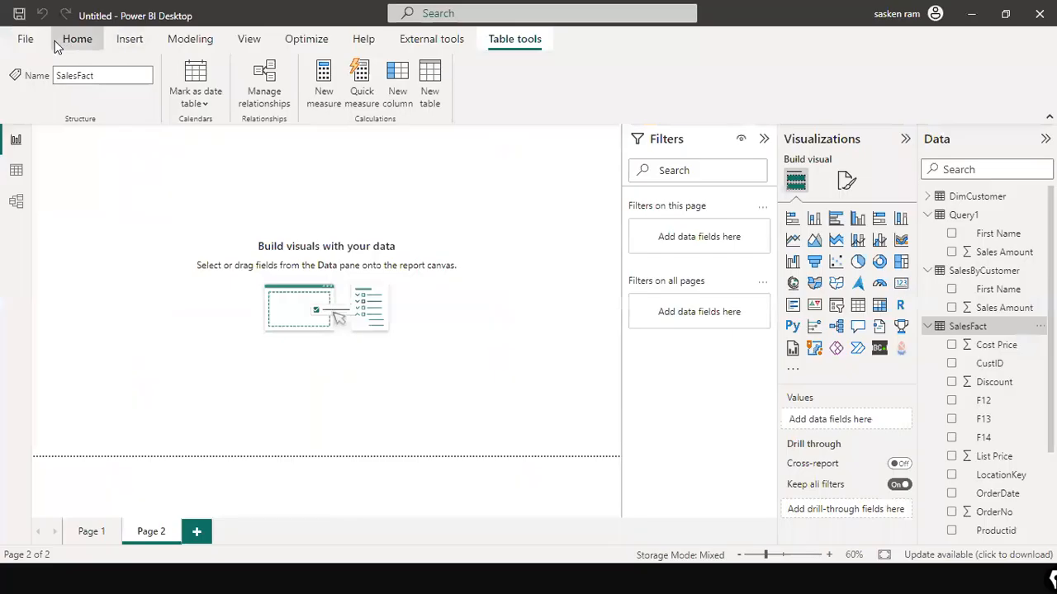
click(146, 99)
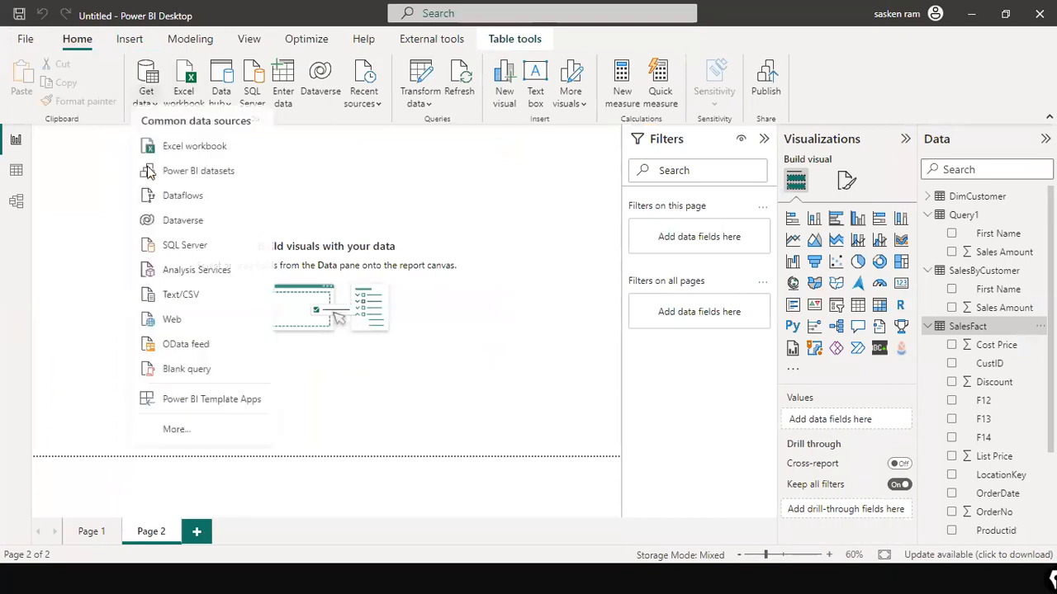
click(216, 254)
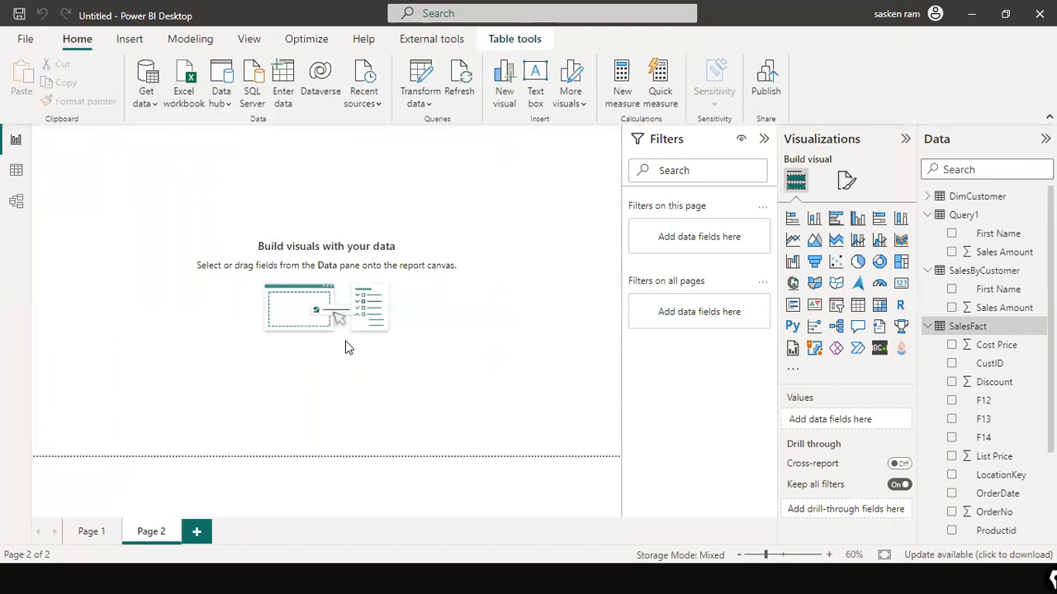
click(322, 346)
click(328, 364)
key(ctrl+v)
Copy Demo Retail Db from Notepad as the connection's database and set the data connectivity mode to Import.
click(335, 138)
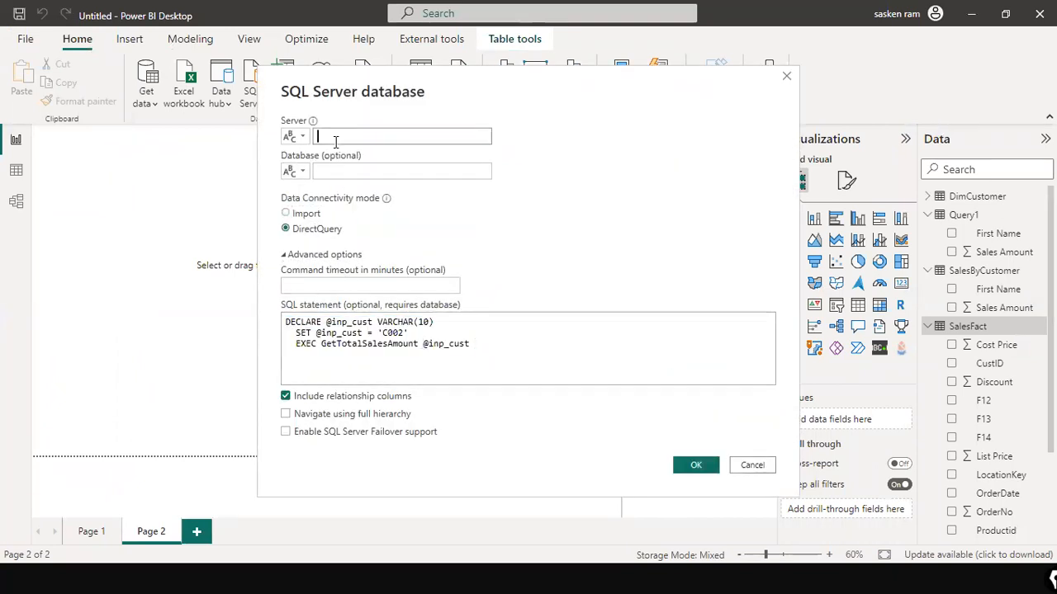
key(alt+Tab)
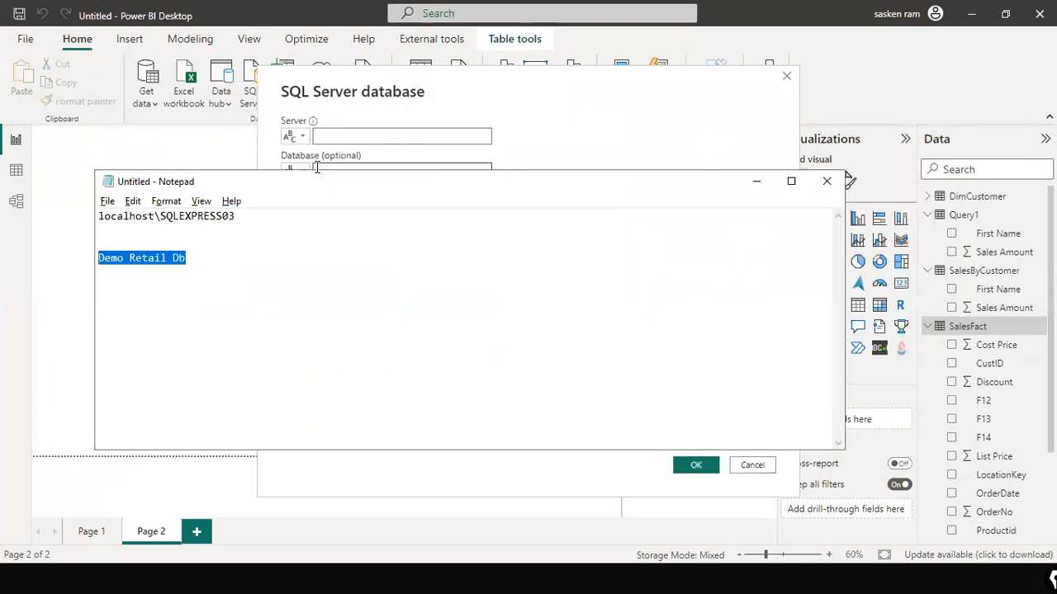
right_click(155, 262)
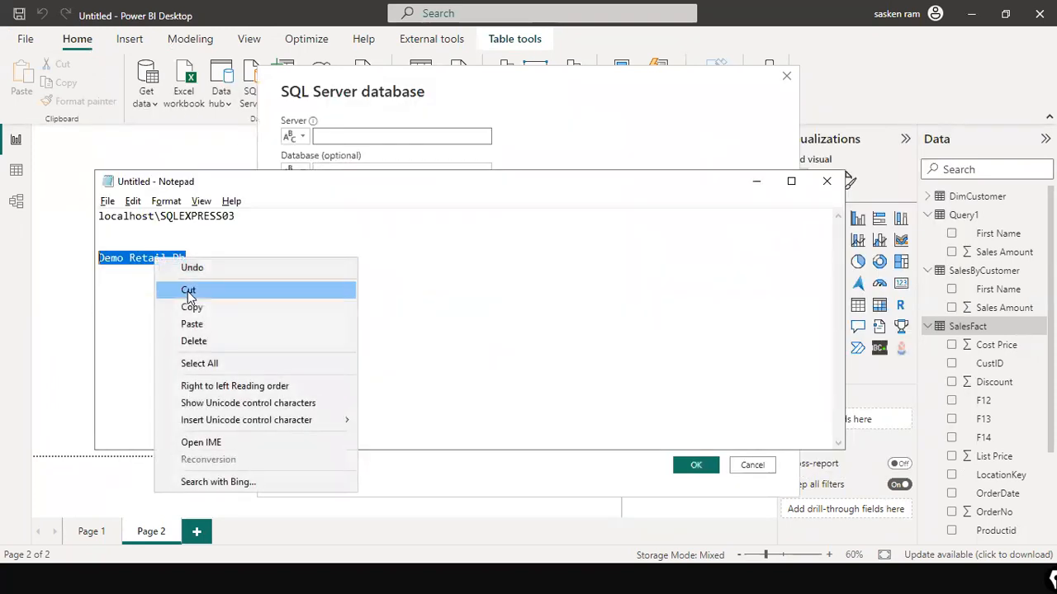
click(195, 305)
key(alt+Tab)
click(378, 172)
key(ctrl+v)
click(317, 215)
Copy localhost\SQLEXPRESS03 from Notepad and enter it as the server of the parameterised procedure connection.
click(376, 139)
key(alt+Tab)
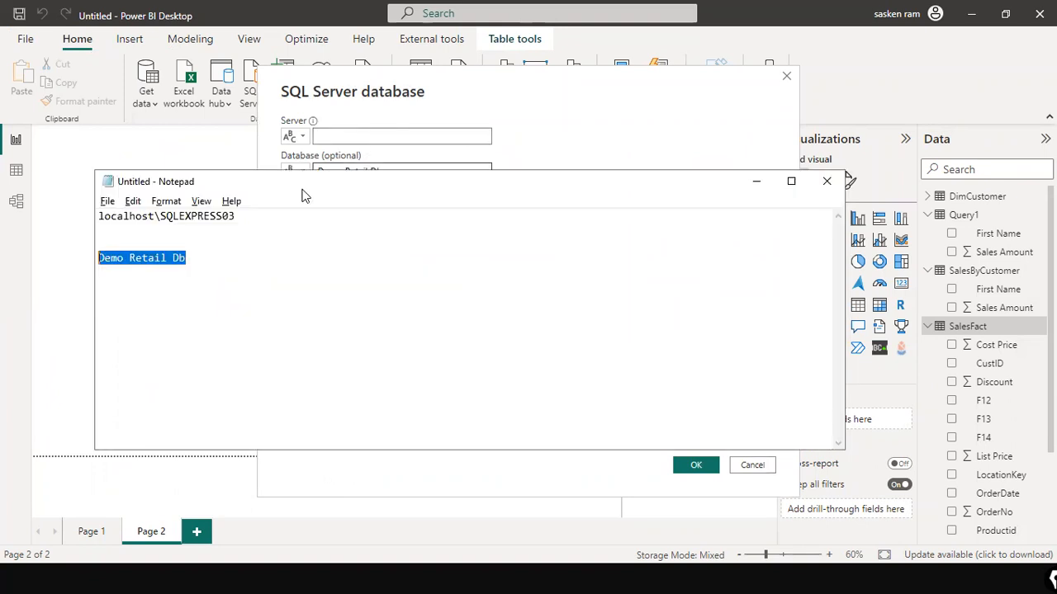
drag(255, 218, 74, 208)
right_click(206, 216)
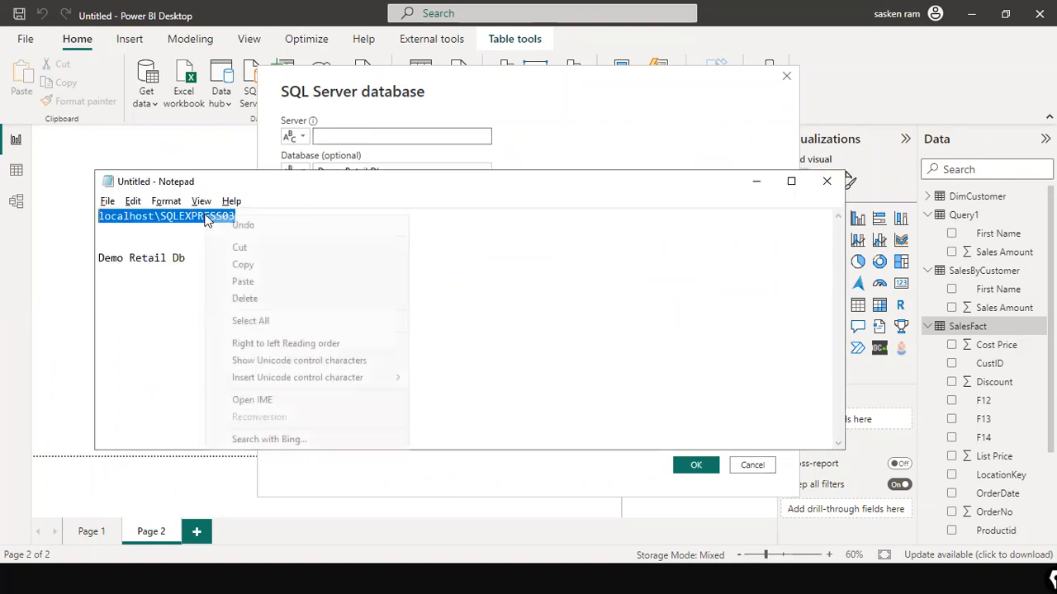
click(265, 267)
click(368, 137)
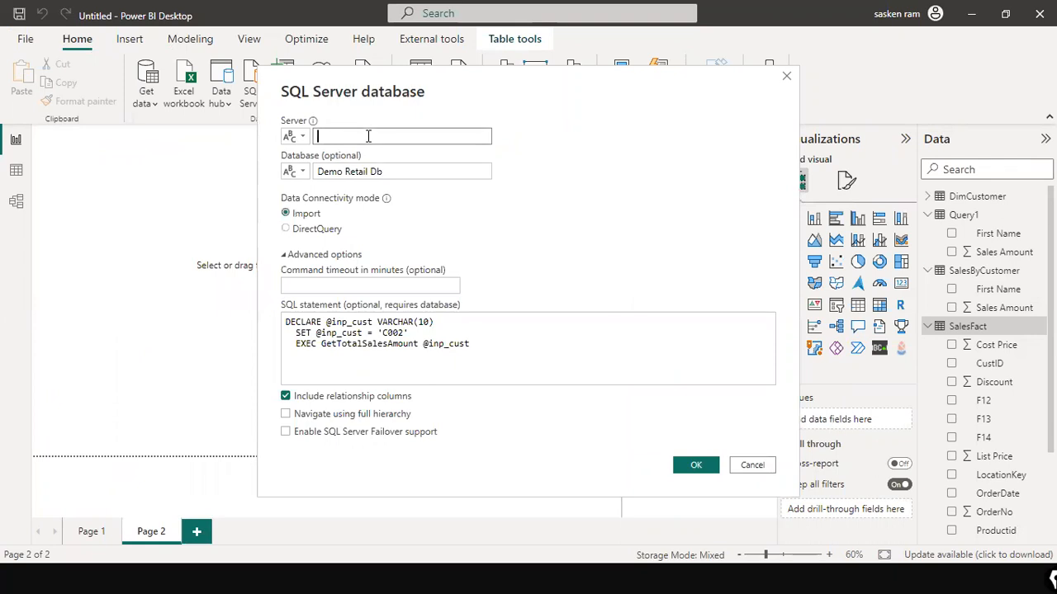
key(ctrl+v)
Connect and load the procedure result, applying the pending query changes, and show the rows of the new Query2 table.
click(692, 467)
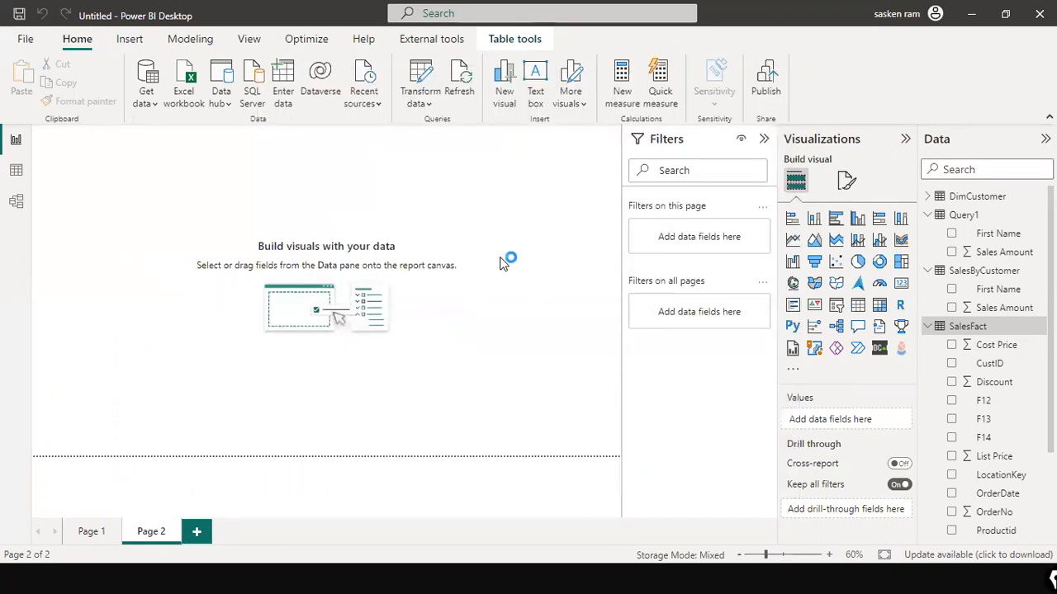
click(690, 505)
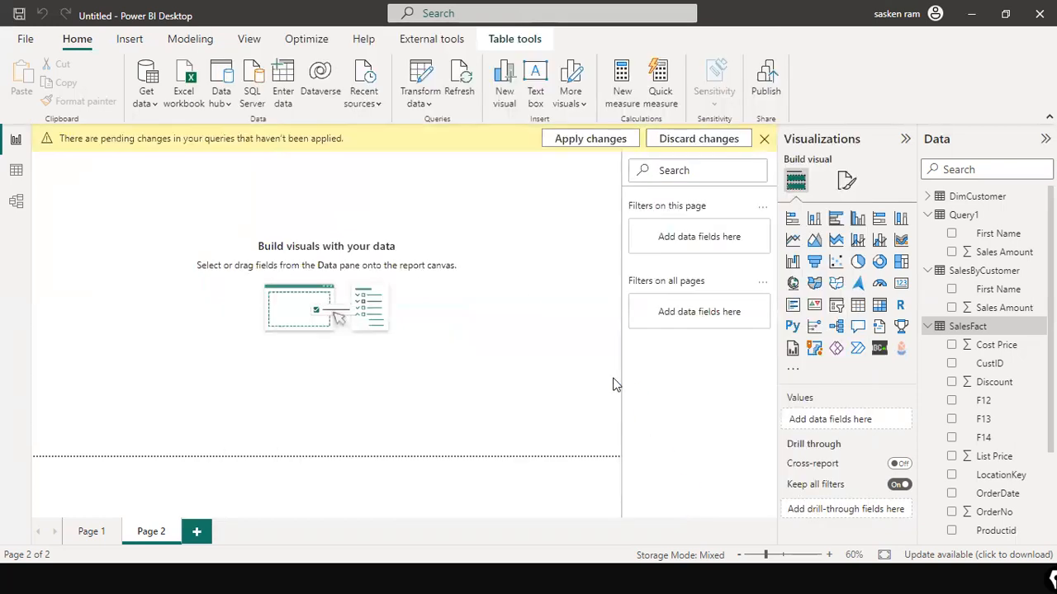
click(566, 146)
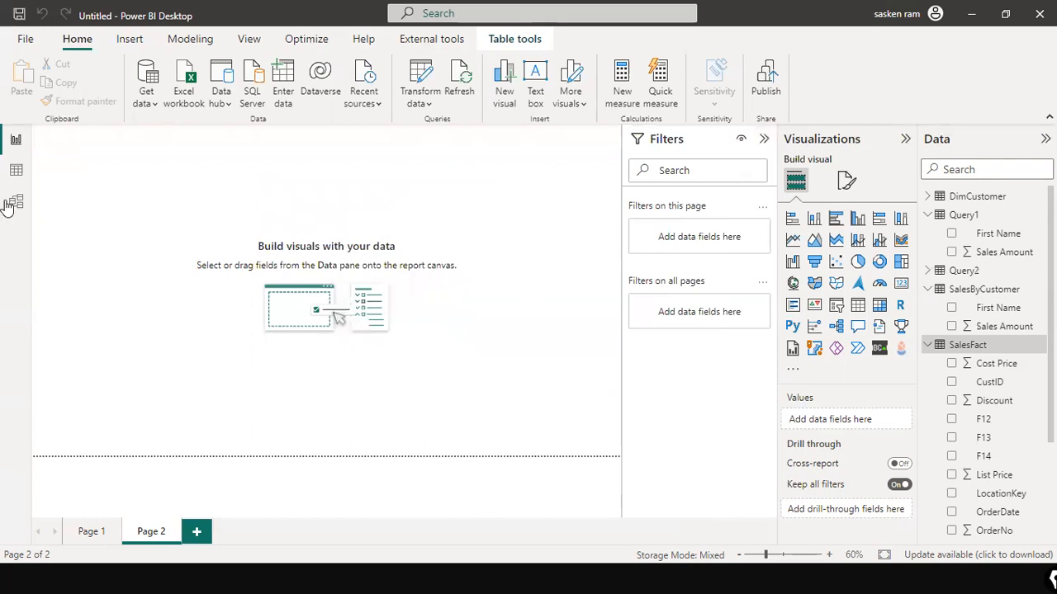
click(15, 171)
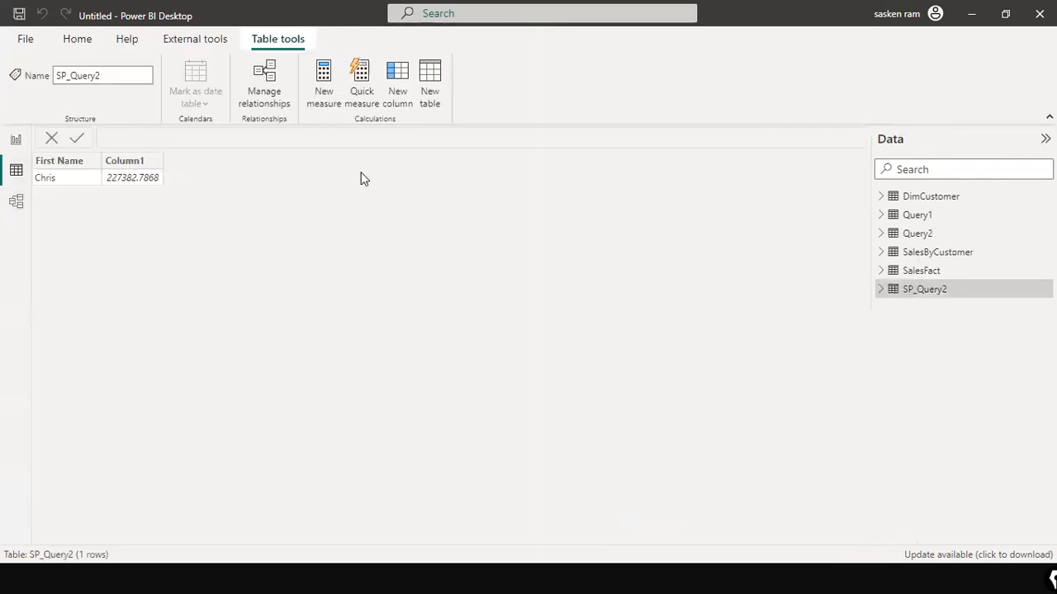
click(911, 234)
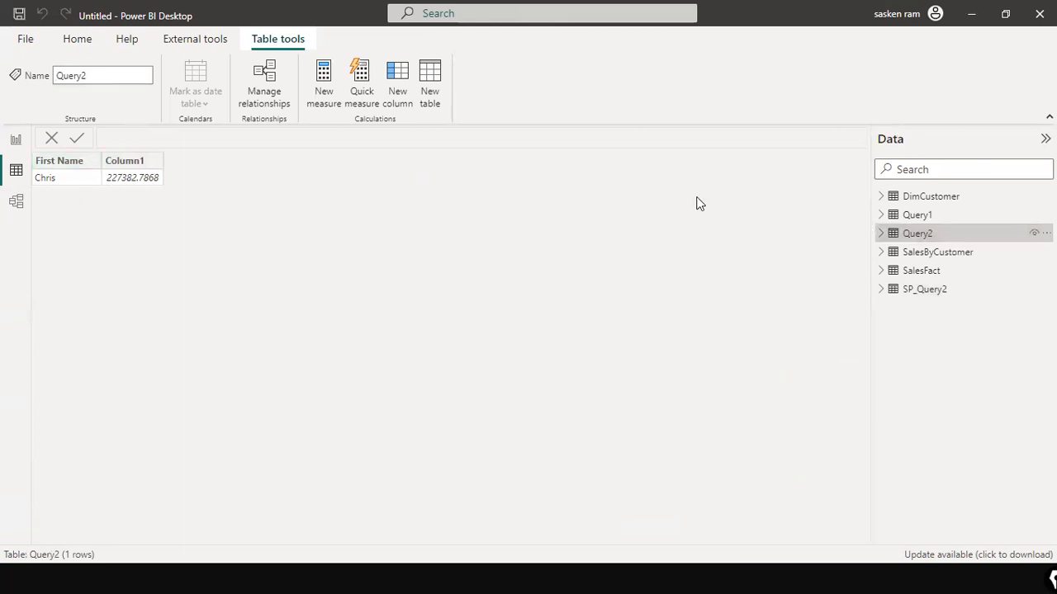
click(16, 141)
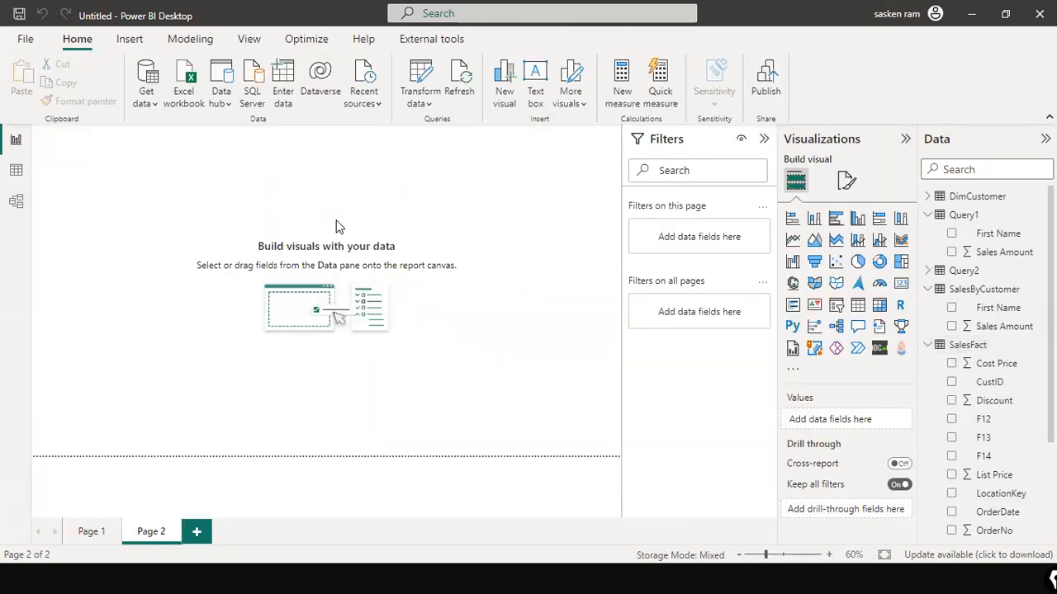
key(alt+Tab)
key(alt+Tab)
click(430, 298)
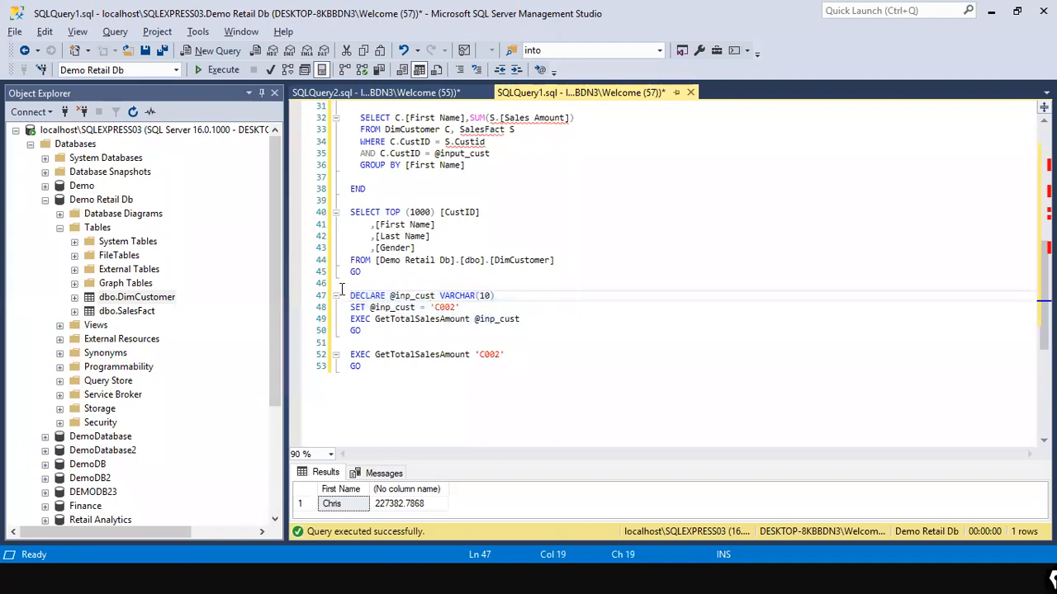
drag(351, 295, 486, 307)
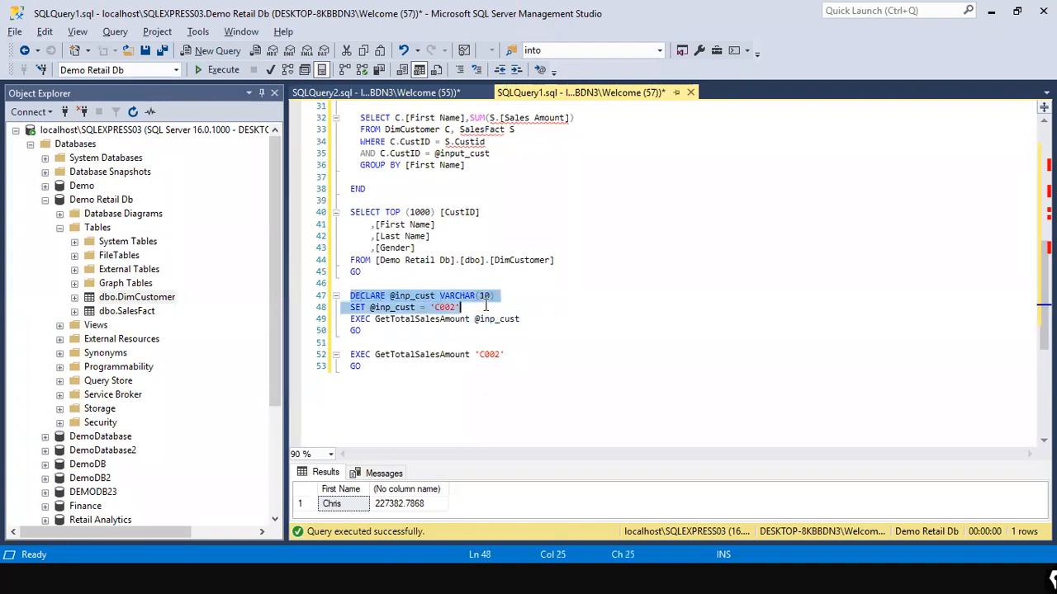
click(478, 321)
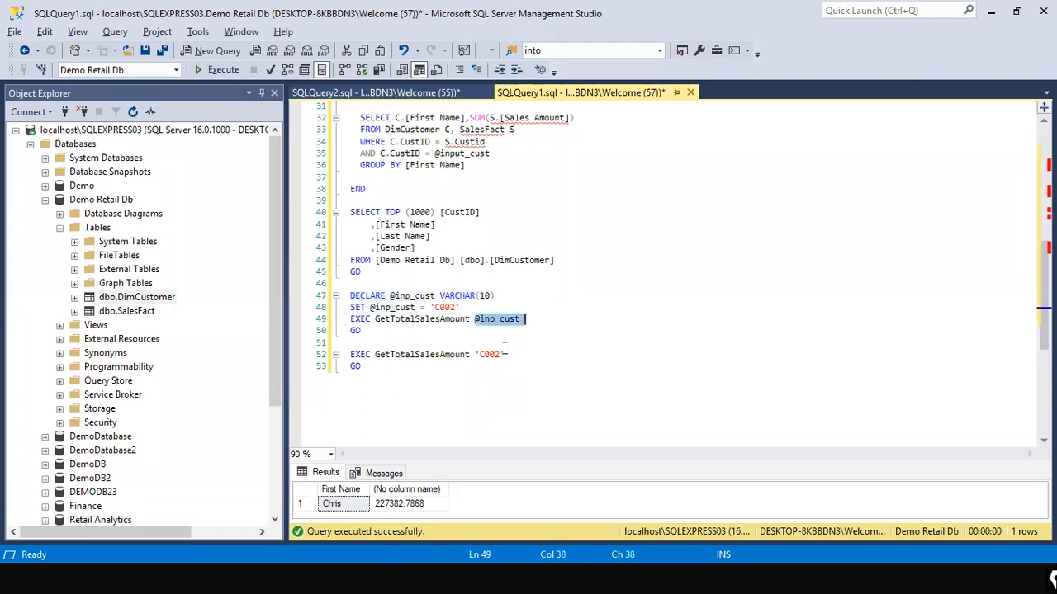
drag(501, 354, 477, 354)
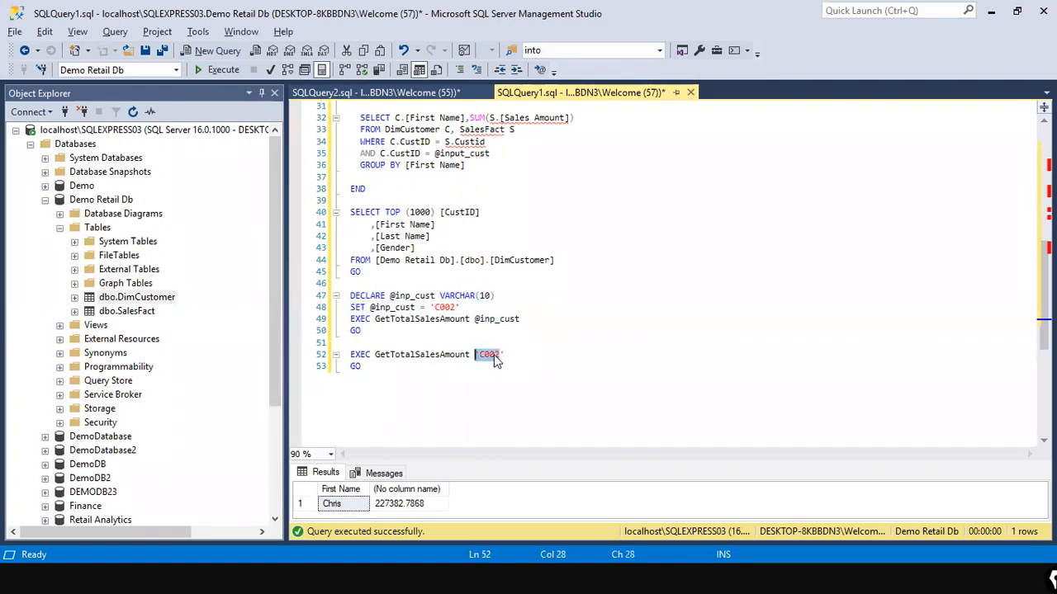
scroll(478, 364, up, 3)
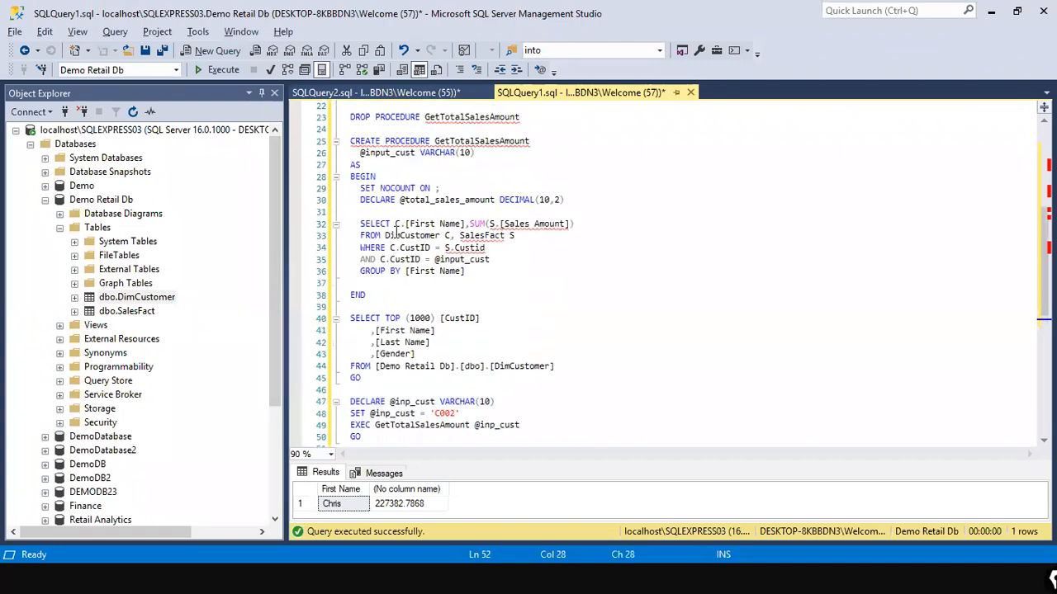
drag(358, 153, 417, 155)
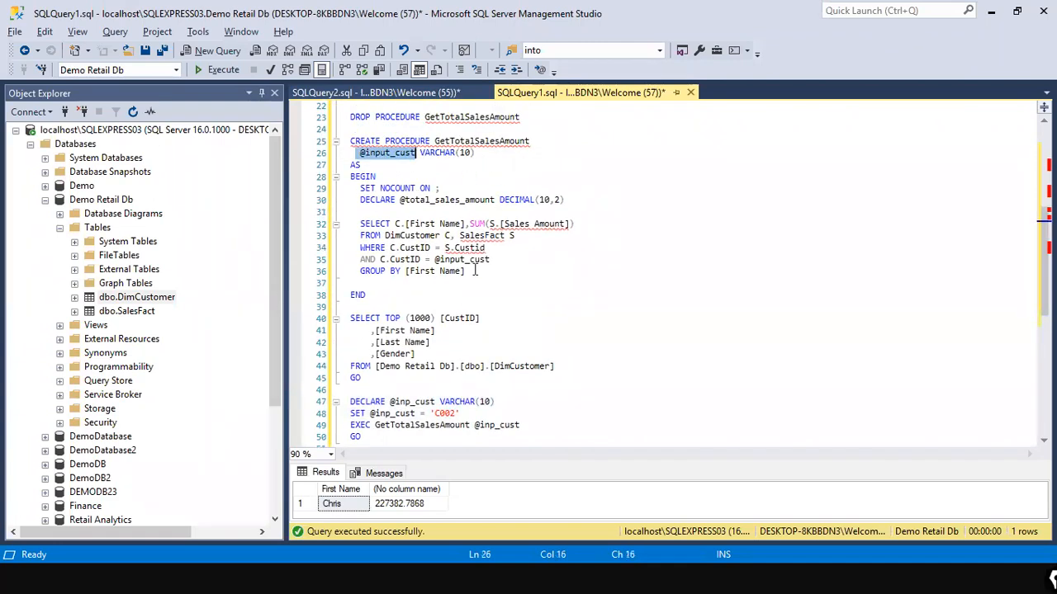
drag(433, 260, 488, 262)
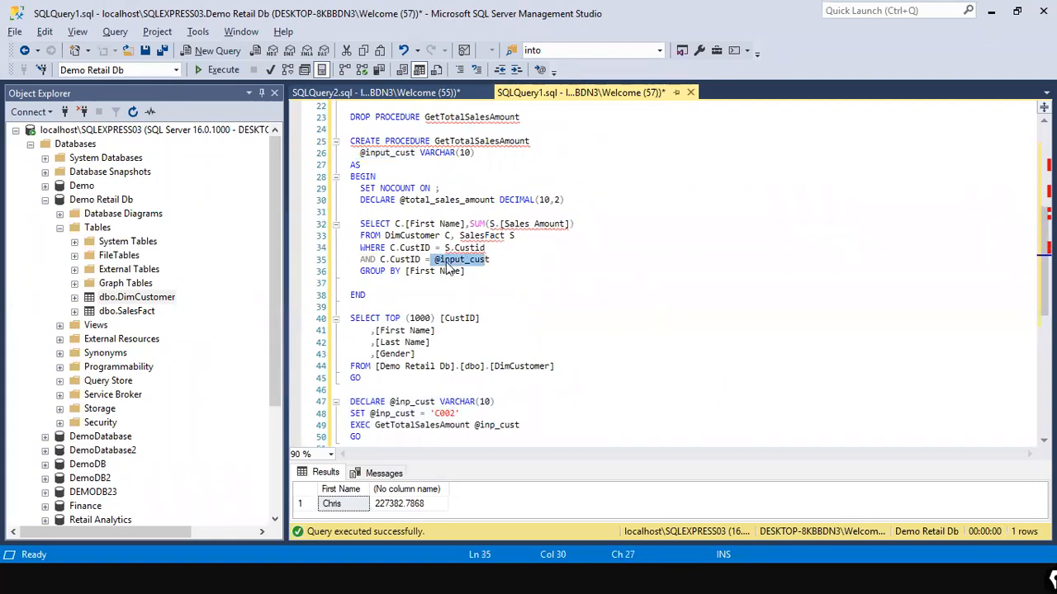
click(482, 260)
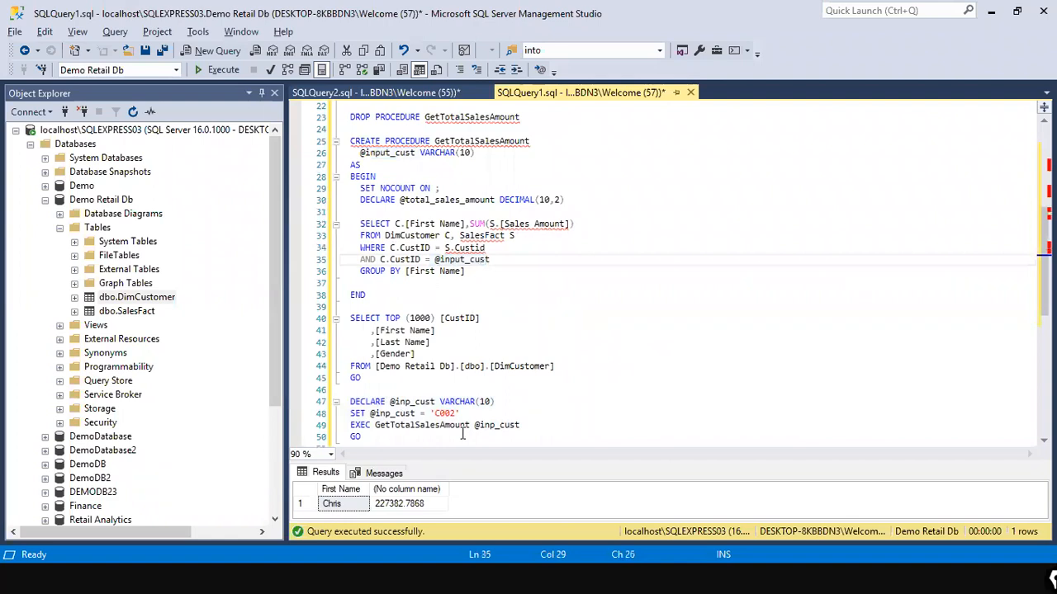
click(500, 260)
double_click(439, 414)
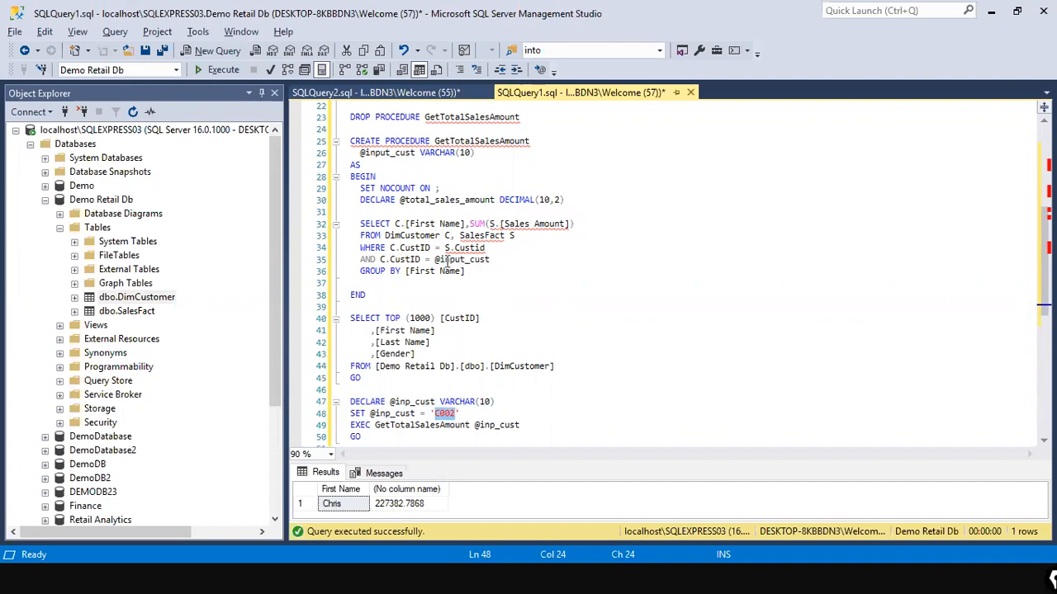
drag(434, 260, 495, 260)
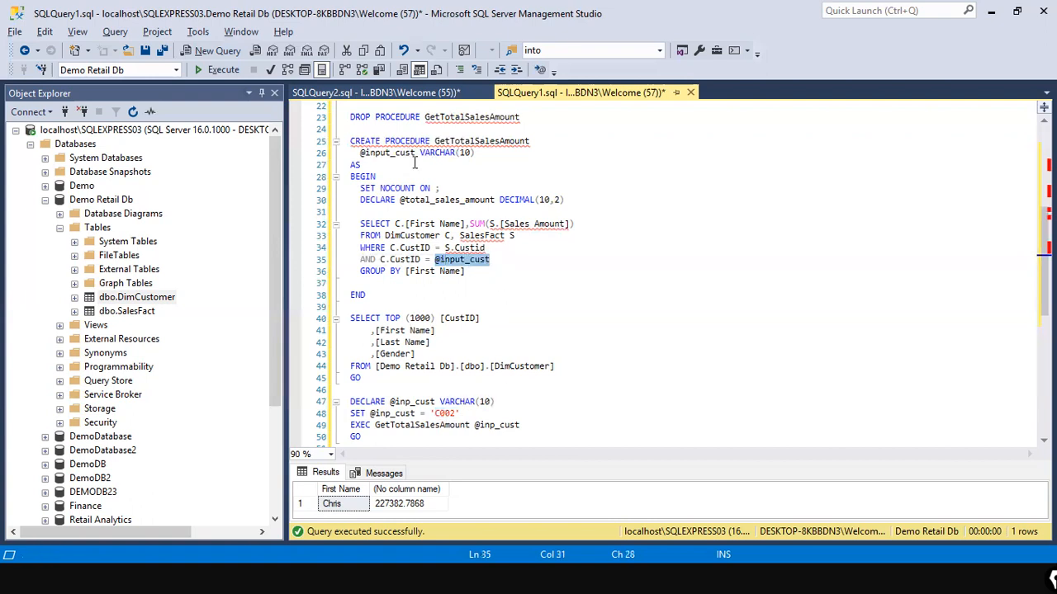
scroll(497, 434, down, 1)
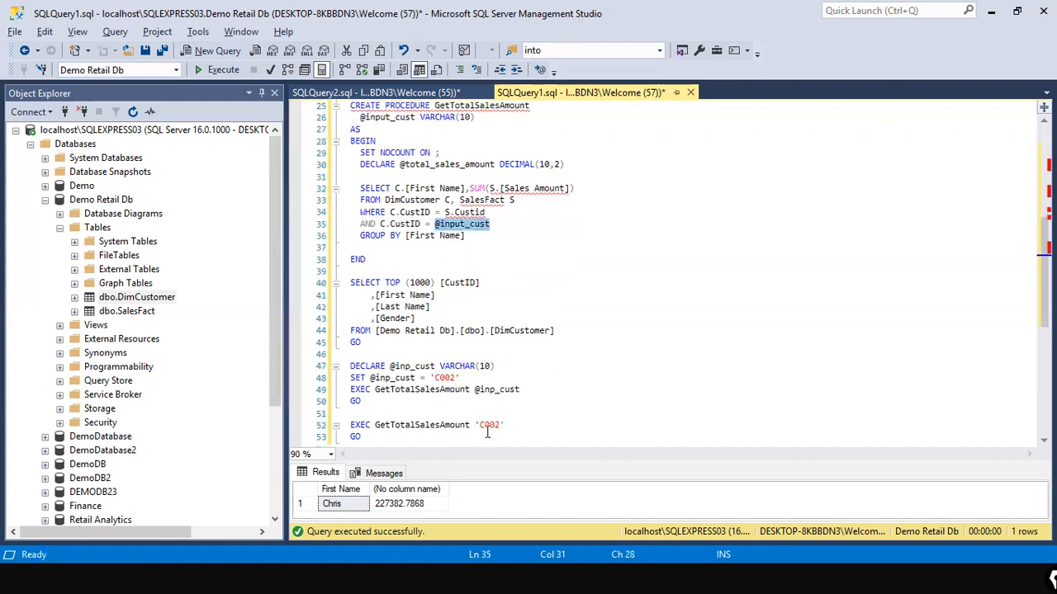
drag(479, 426, 505, 425)
click(357, 425)
click(495, 418)
click(500, 425)
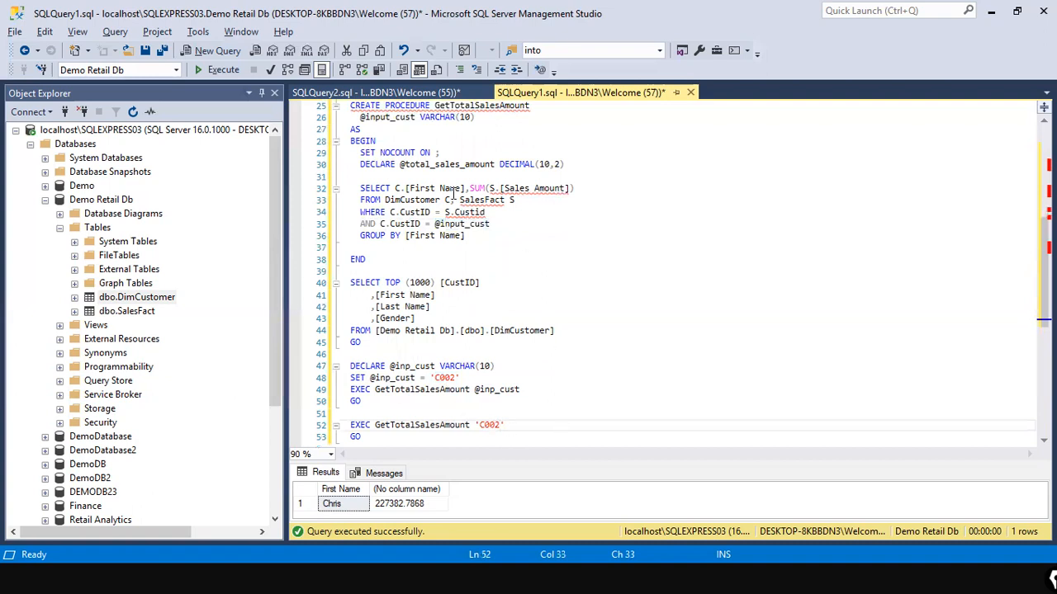
drag(450, 224, 498, 228)
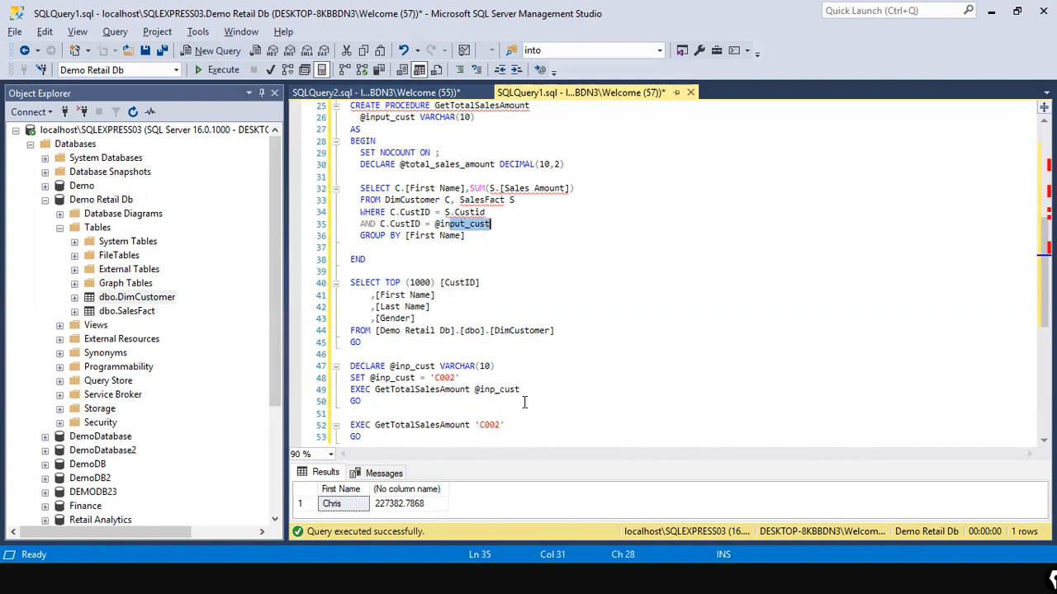
drag(499, 424, 478, 234)
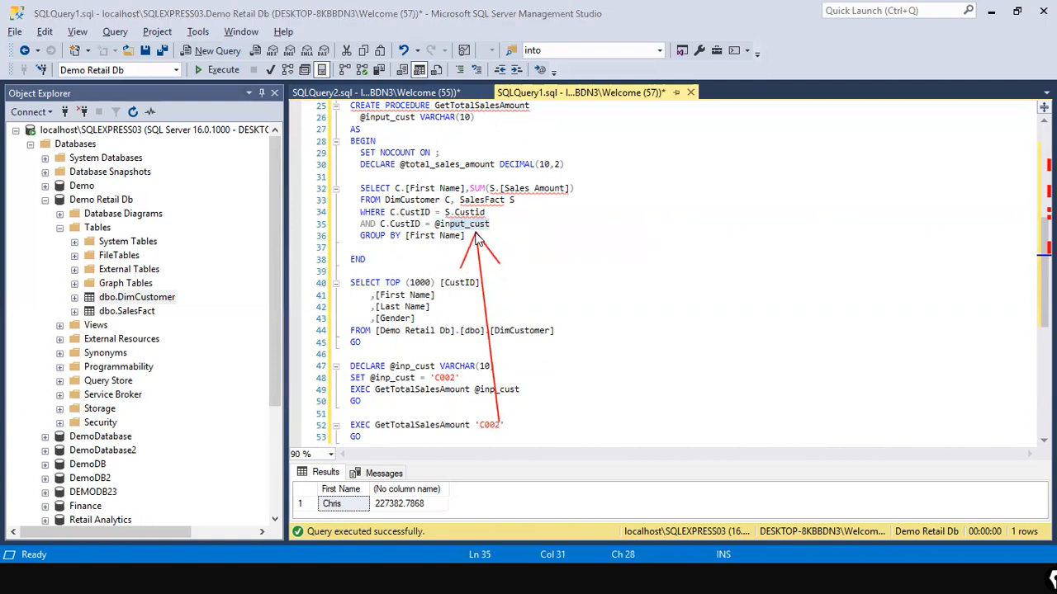
drag(304, 137, 361, 118)
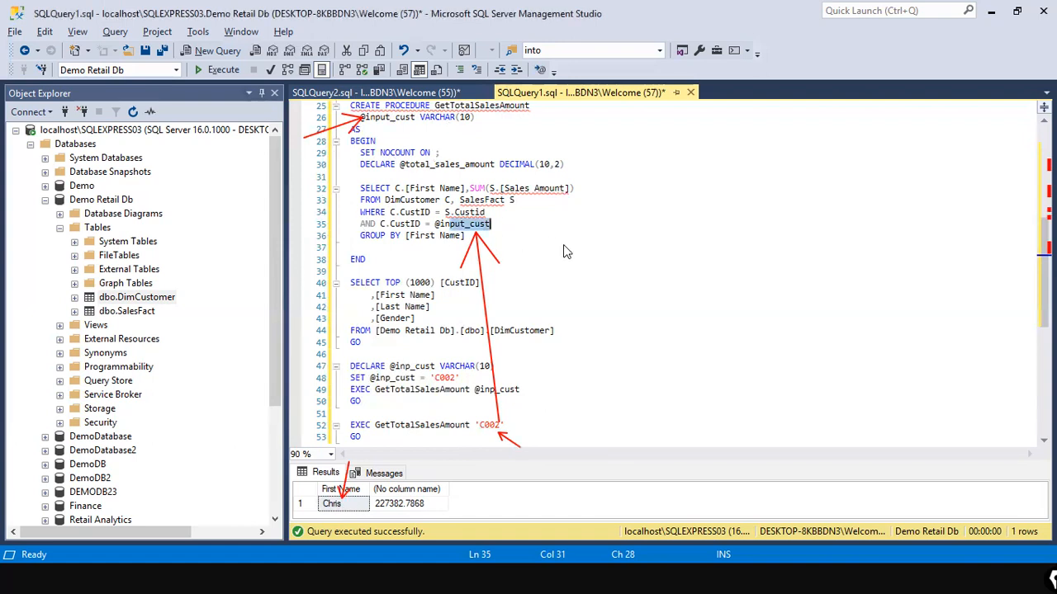
key(alt+Tab)
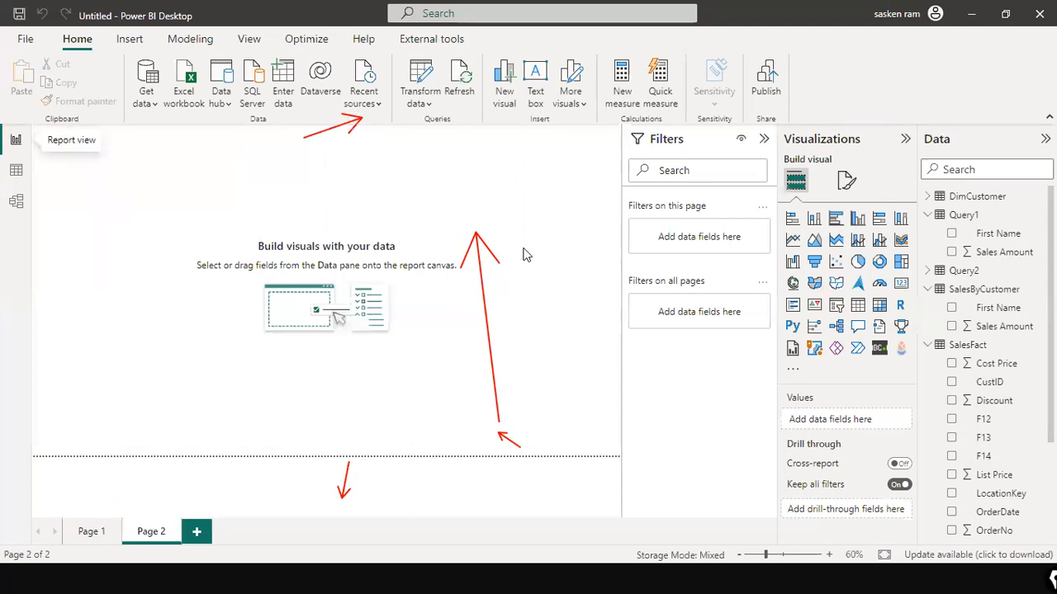
key(Escape)
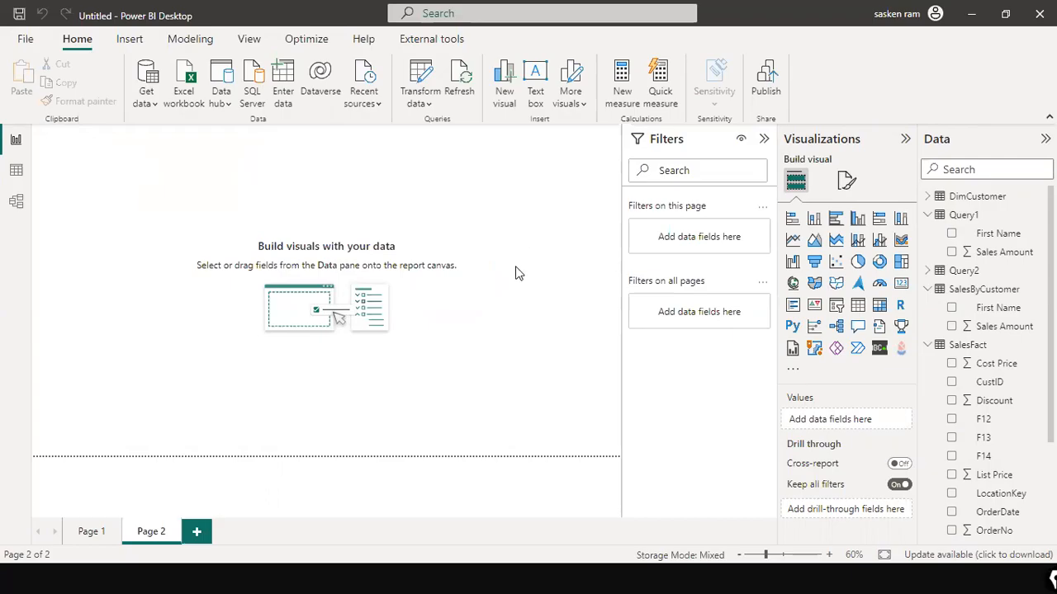
Review the procedure's query and the EXEC GetTotalSalesAmount 'C002' statement in SQL Server Management Studio, and return to Power BI Desktop.
key(alt+Tab)
drag(434, 260, 357, 97)
click(531, 262)
scroll(522, 289, down, 3)
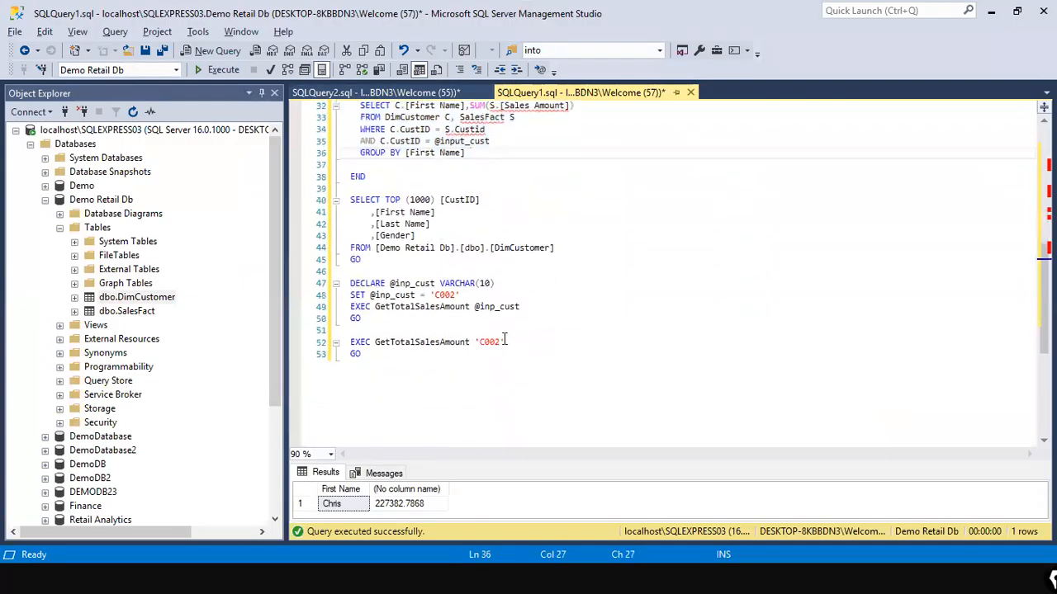
click(607, 341)
key(shift+Up)
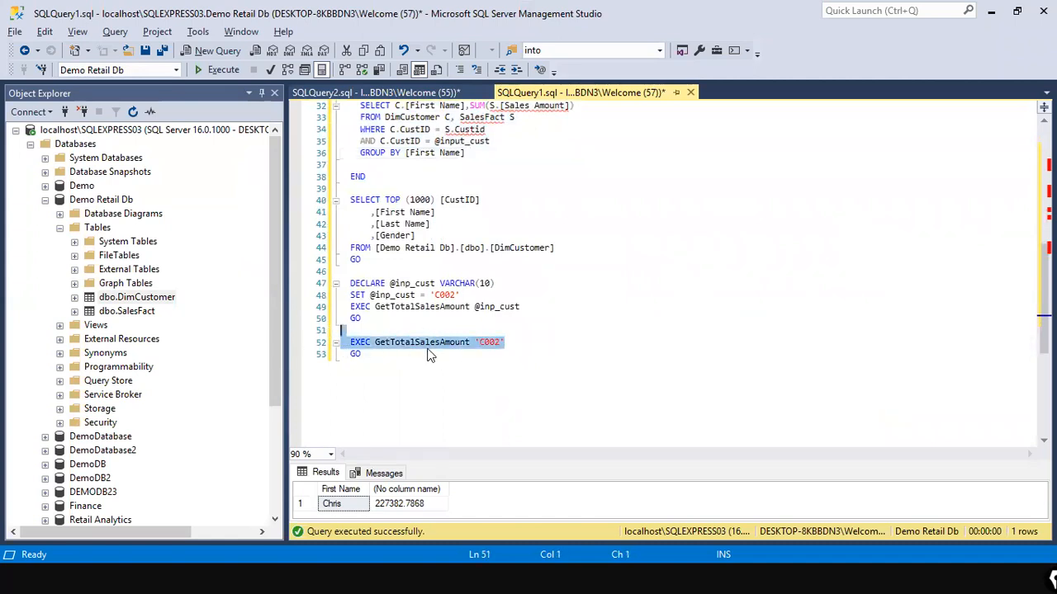
key(shift+Down)
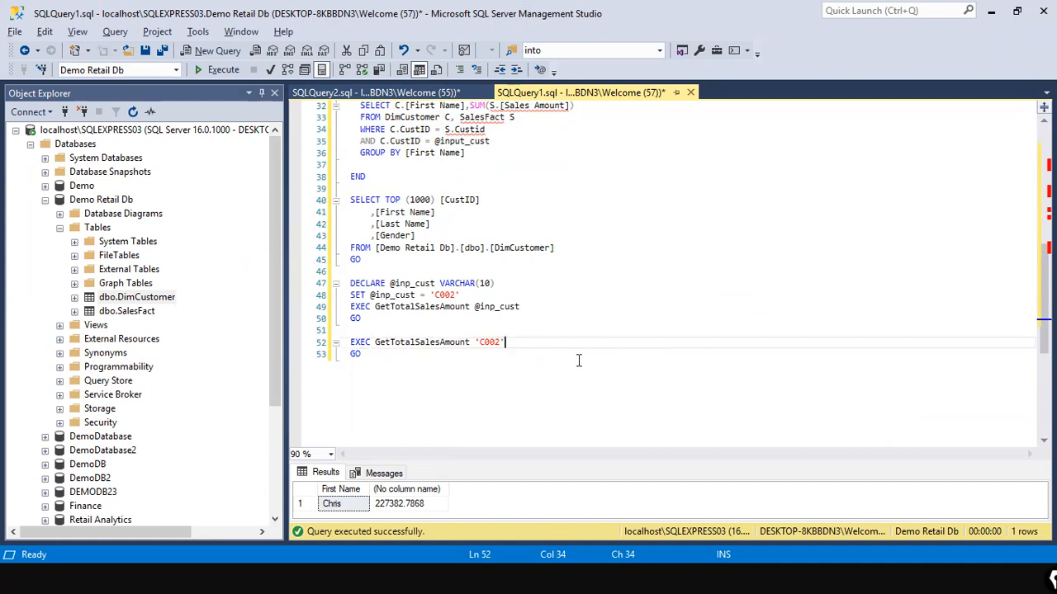
key(alt+Tab)
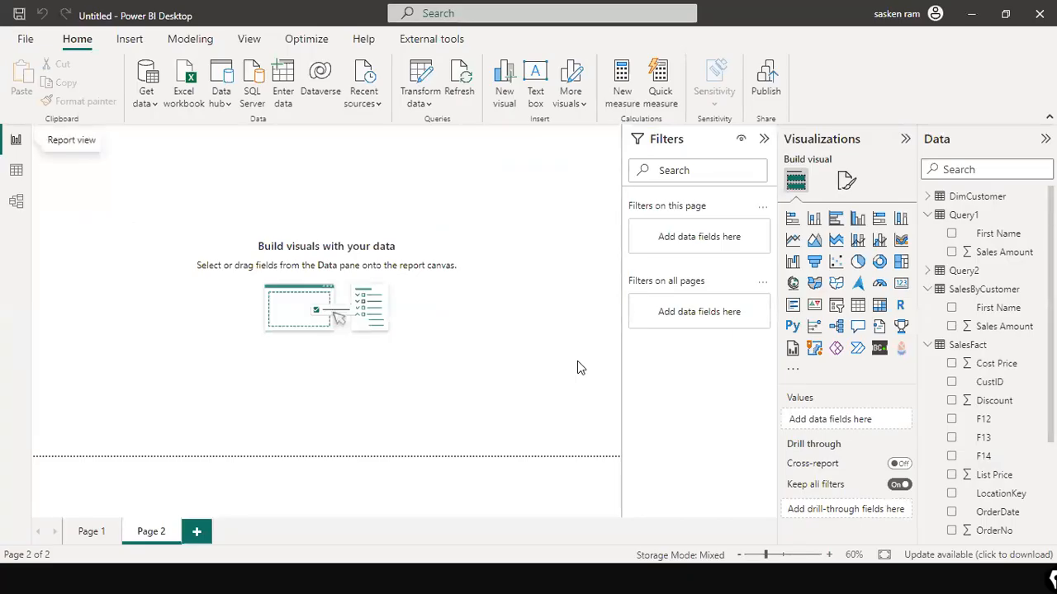